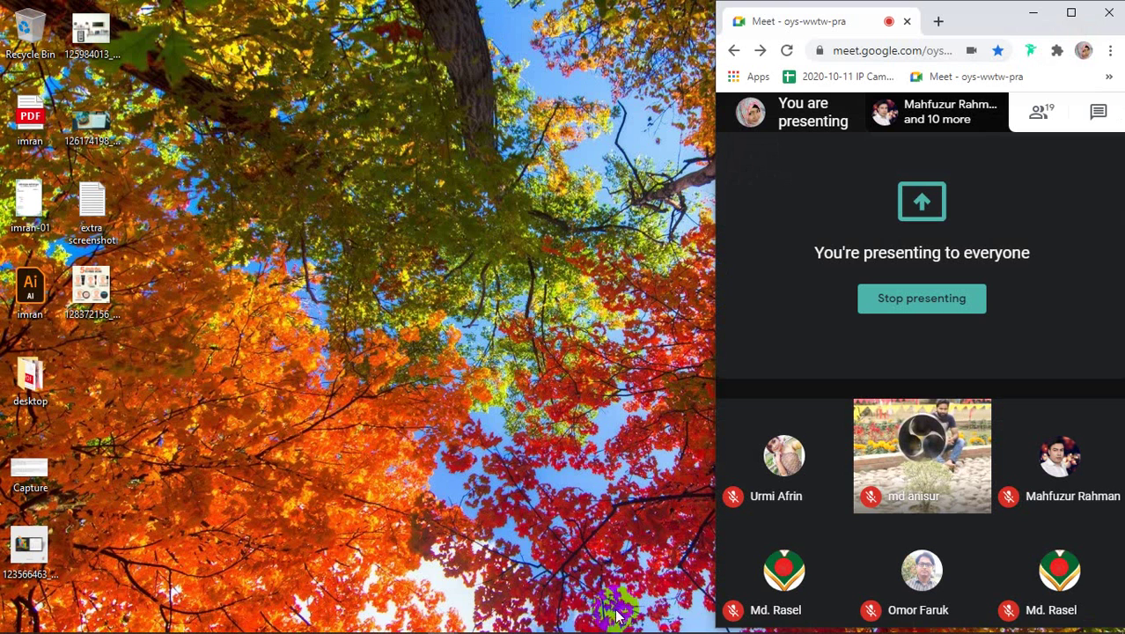
# Step: Switch to Photoshop and create a new 7 x 5 inch, 300 ppi document named "class 26"
pyautogui.moveTo(609, 631)
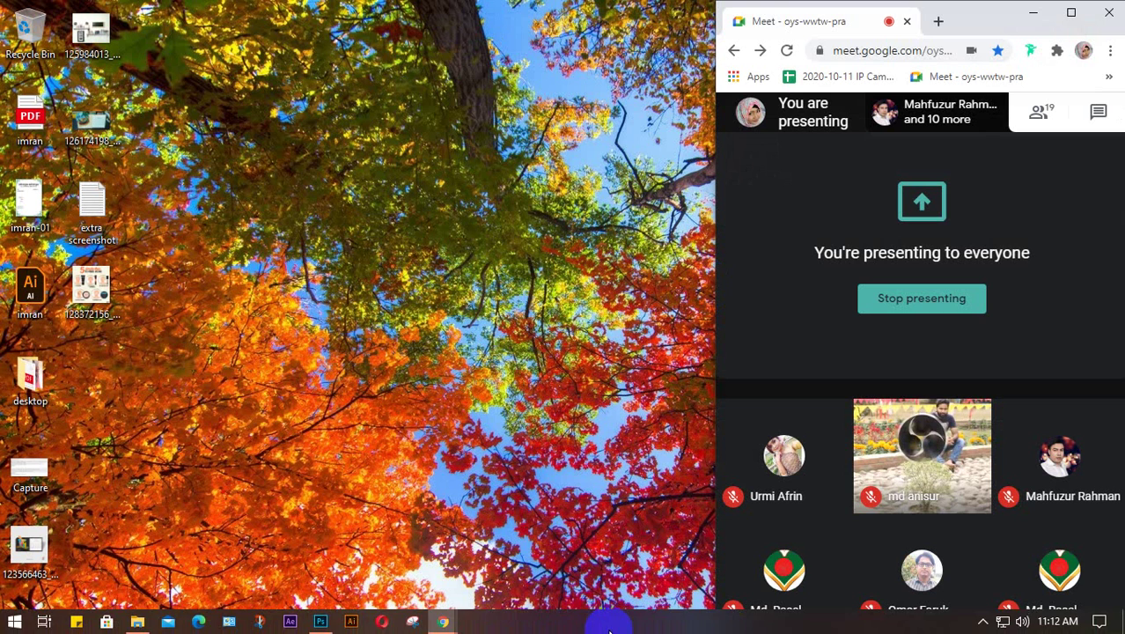
pyautogui.click(322, 623)
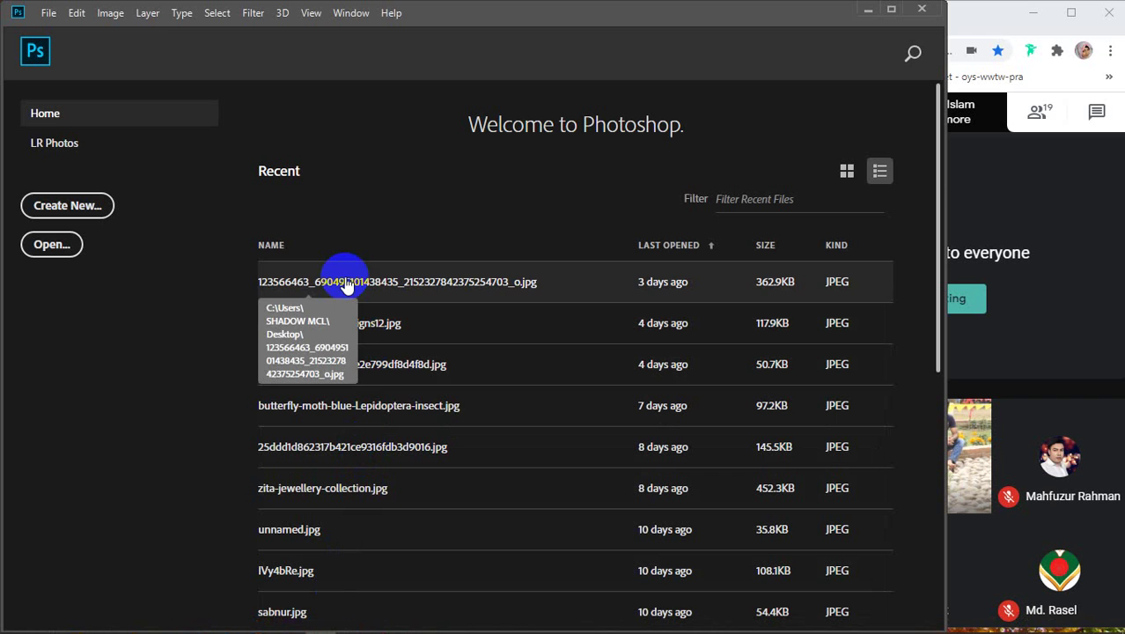
pyautogui.click(58, 208)
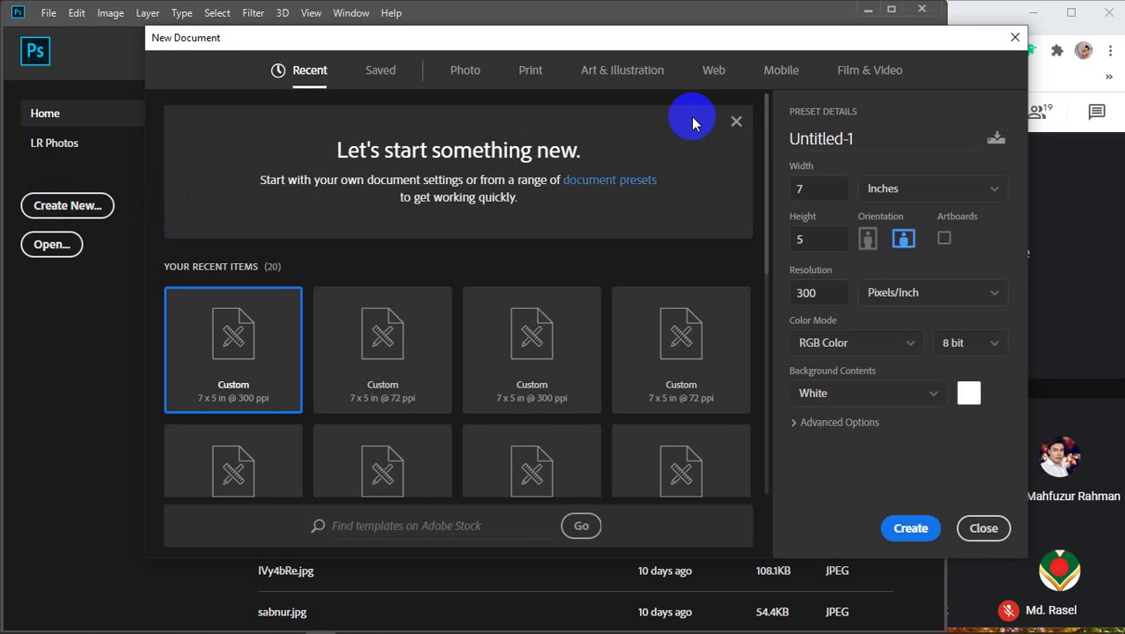
pyautogui.moveTo(847, 141); pyautogui.dragTo(754, 139)
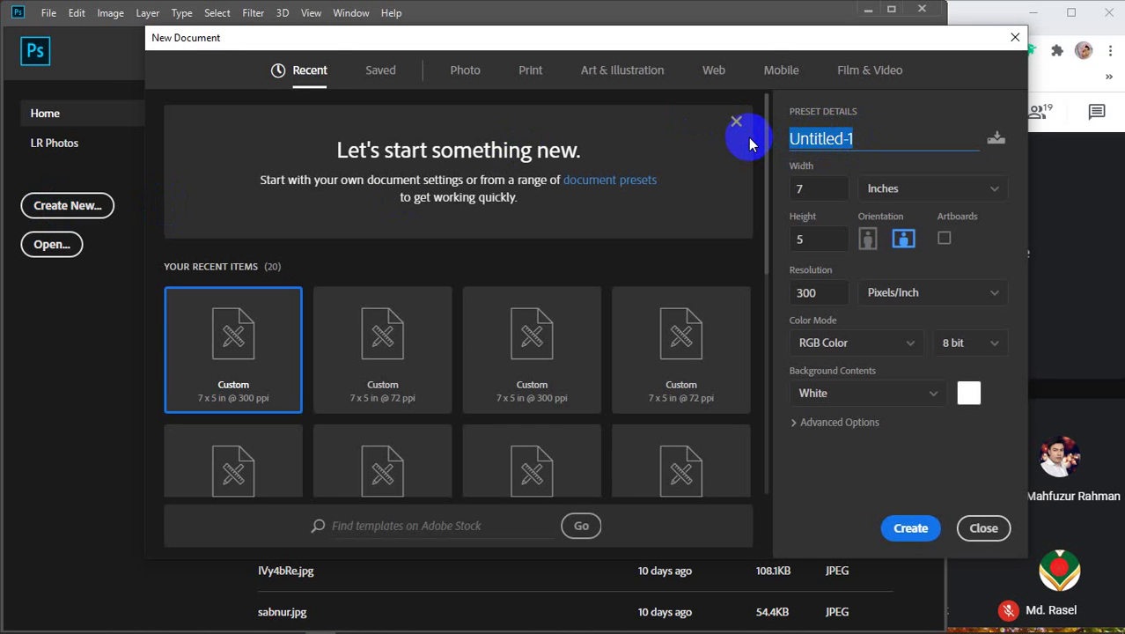
pyautogui.write('Class')
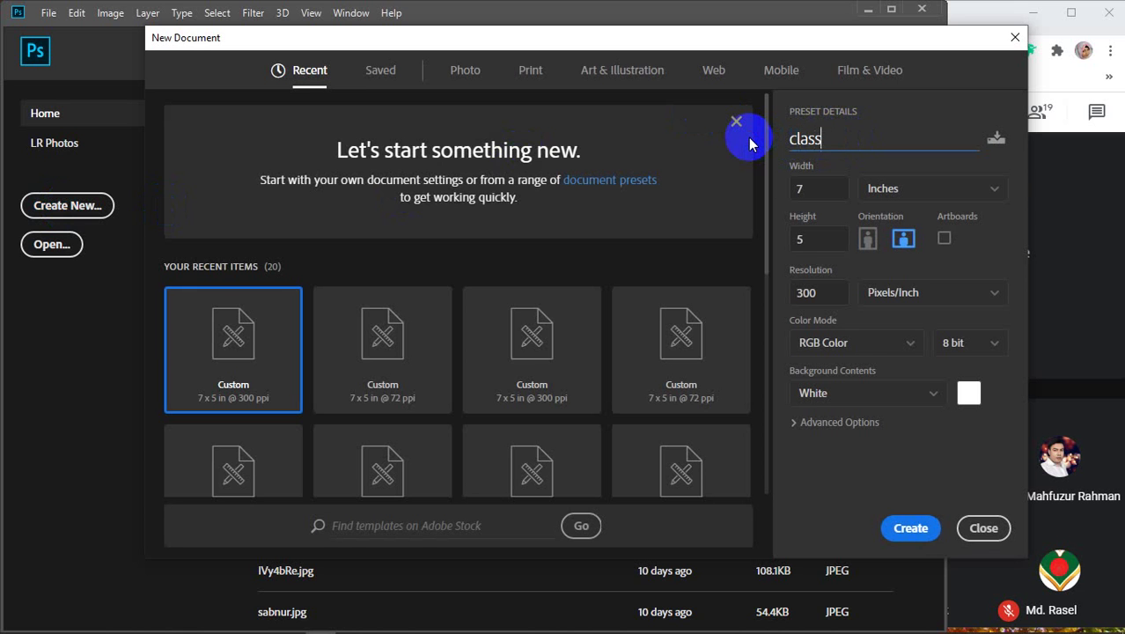
pyautogui.write(' 26')
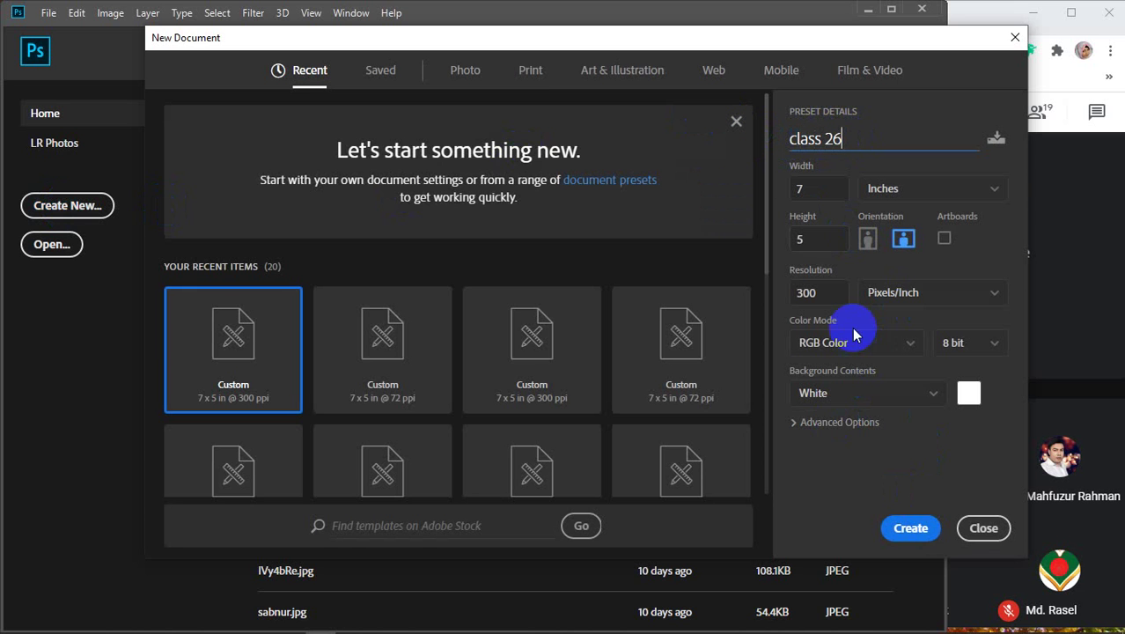
pyautogui.click(904, 528)
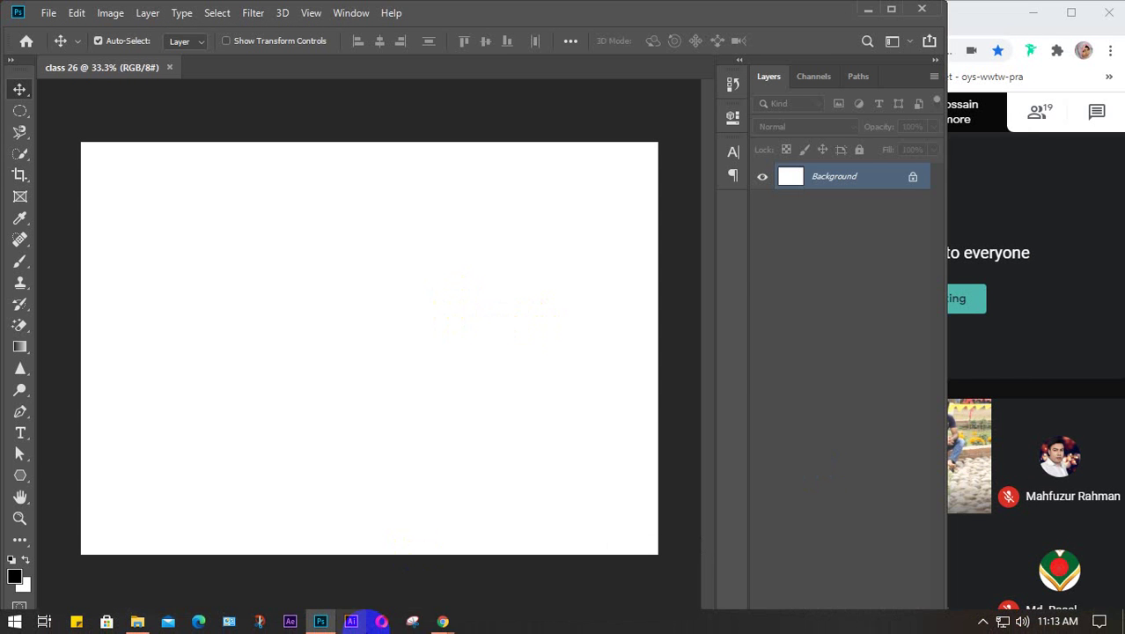
# Step: Switch to the Chrome window with the attendance spreadsheet, open a new tab and widen the window
pyautogui.moveTo(445, 623)
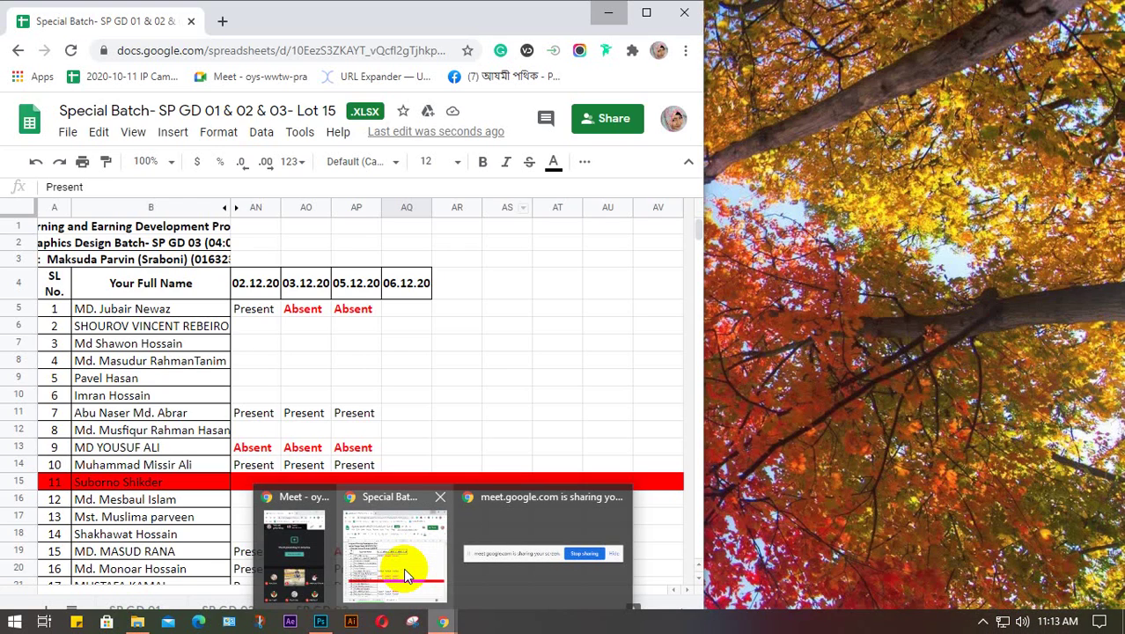
pyautogui.click(403, 565)
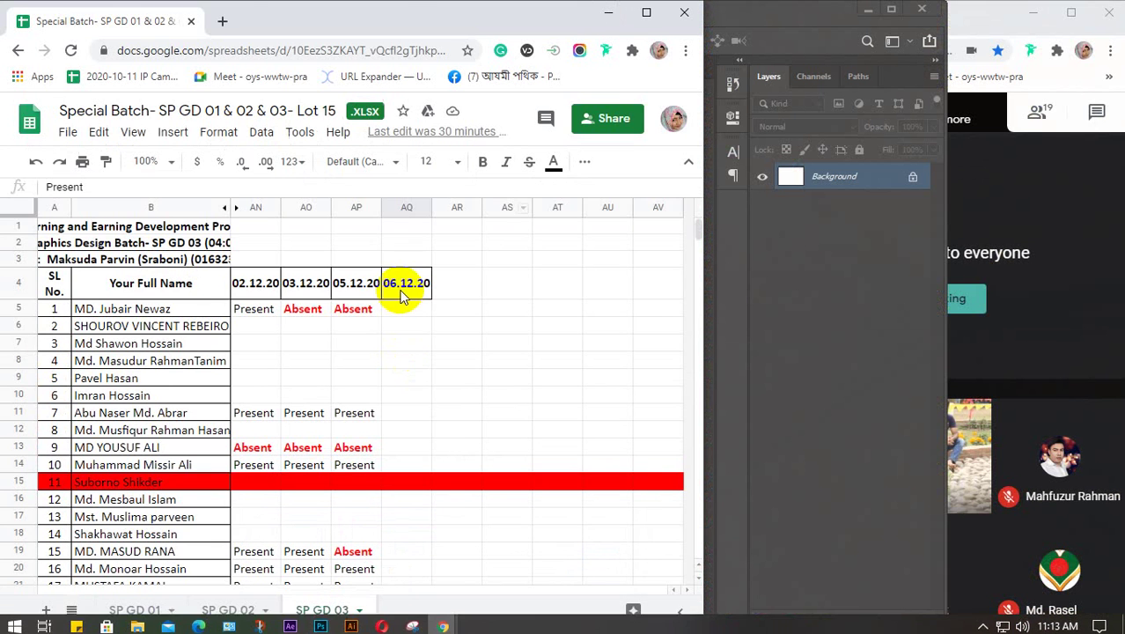
pyautogui.click(222, 21)
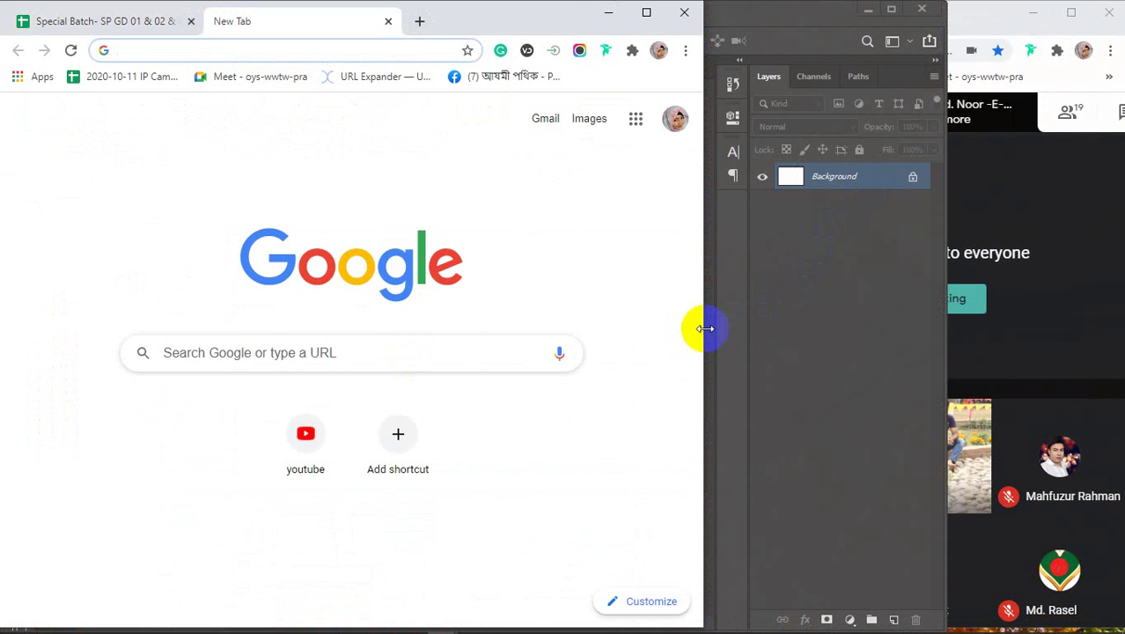
pyautogui.moveTo(705, 328); pyautogui.dragTo(920, 318)
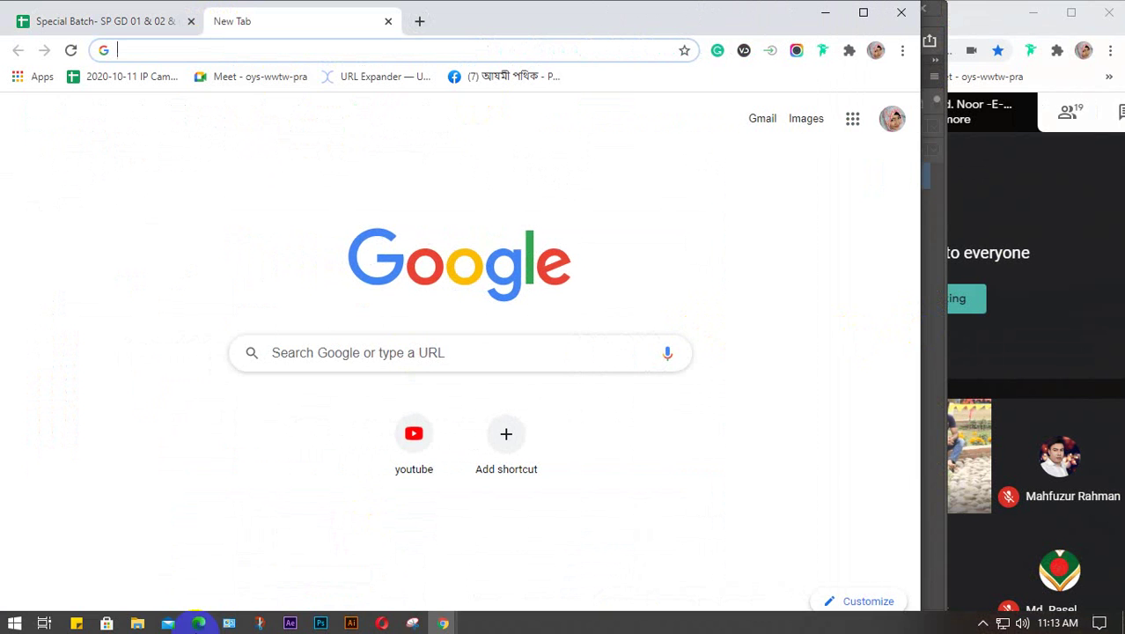
pyautogui.moveTo(137, 623)
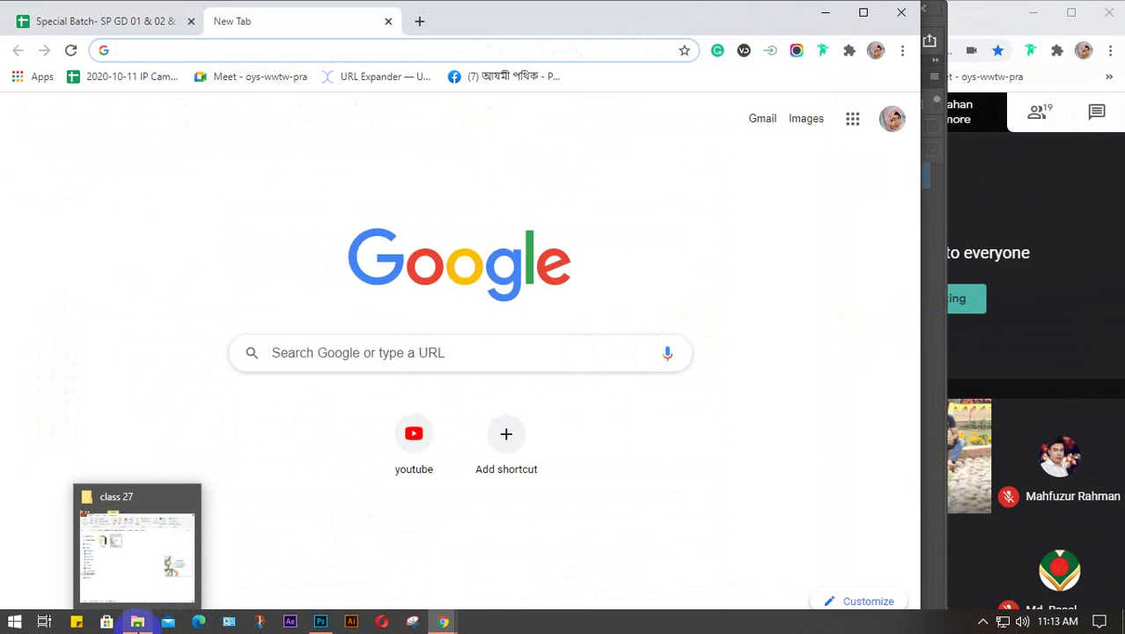
# Step: Search Google for "aliya vat" and replace the results tab with a new blank tab
pyautogui.click(167, 52)
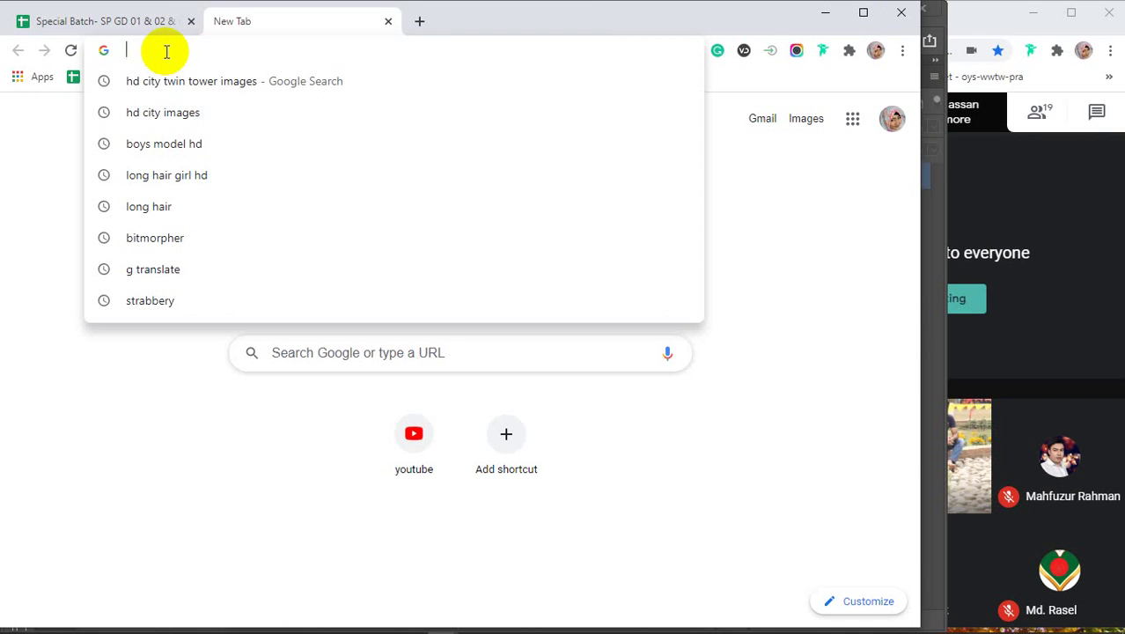
pyautogui.write('aliya')
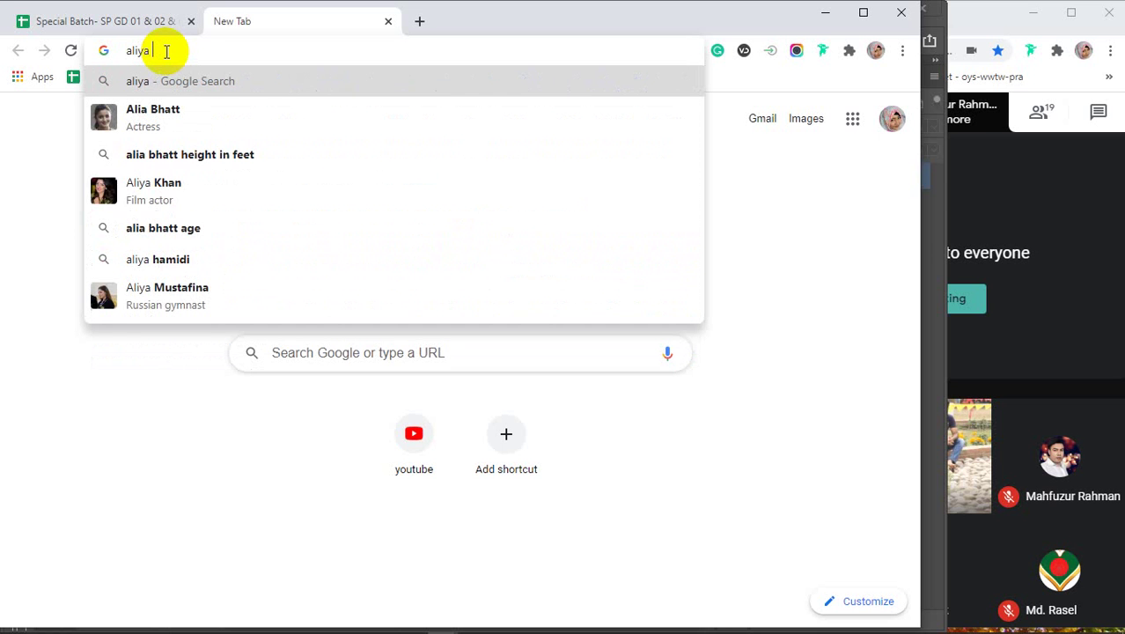
pyautogui.write(' vat')
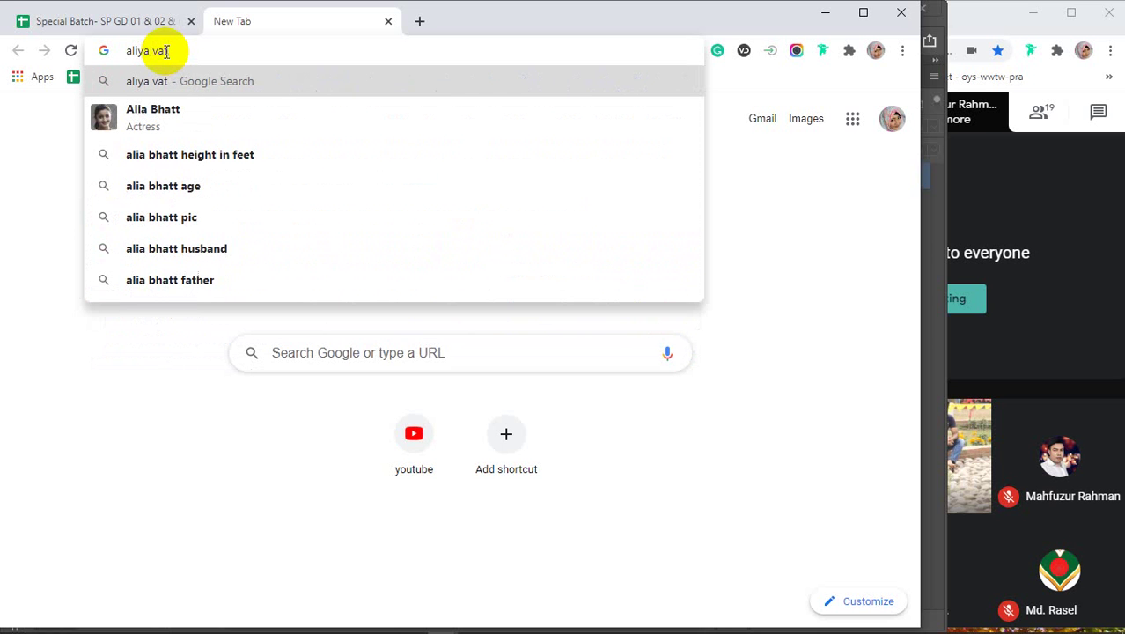
pyautogui.press('Return')
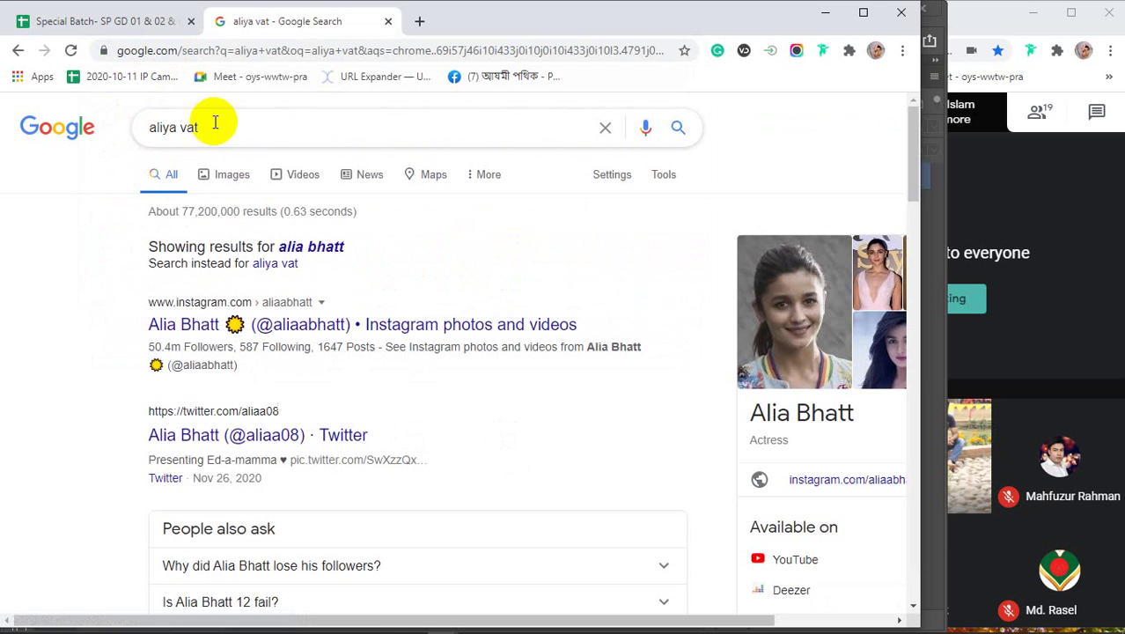
pyautogui.moveTo(214, 123); pyautogui.dragTo(122, 140)
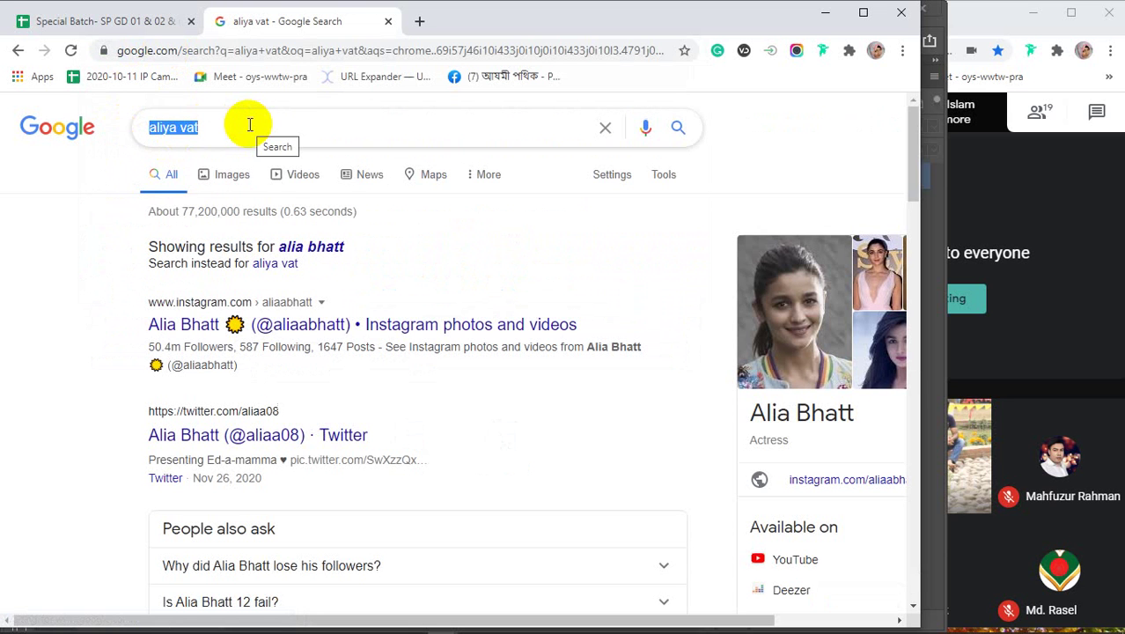
pyautogui.click(388, 25)
pyautogui.click(224, 21)
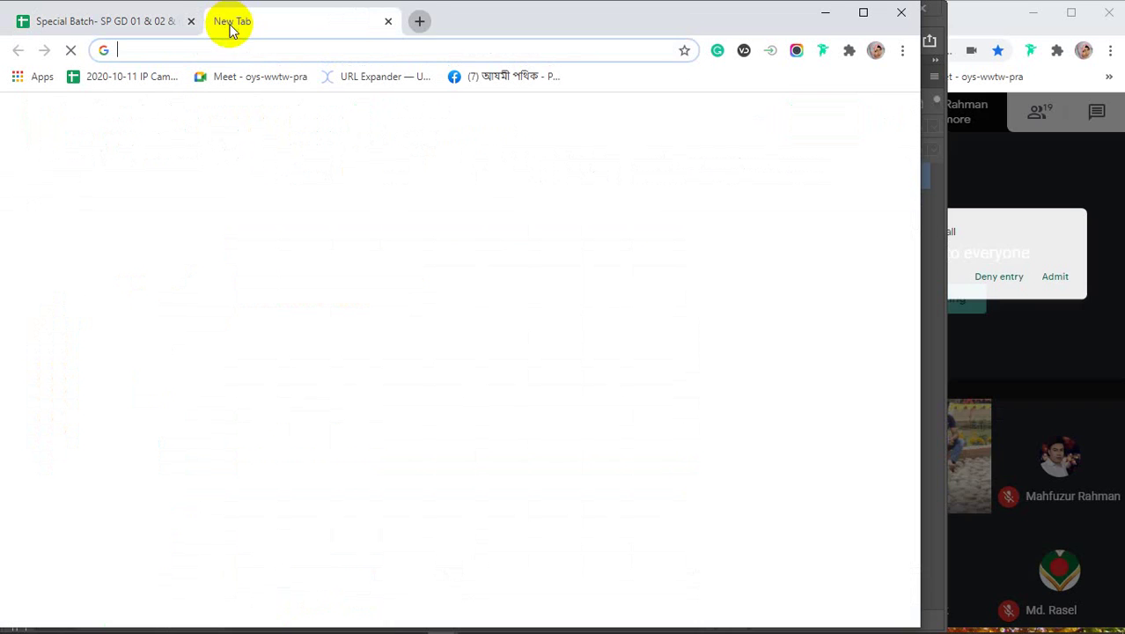
pyautogui.click(176, 50)
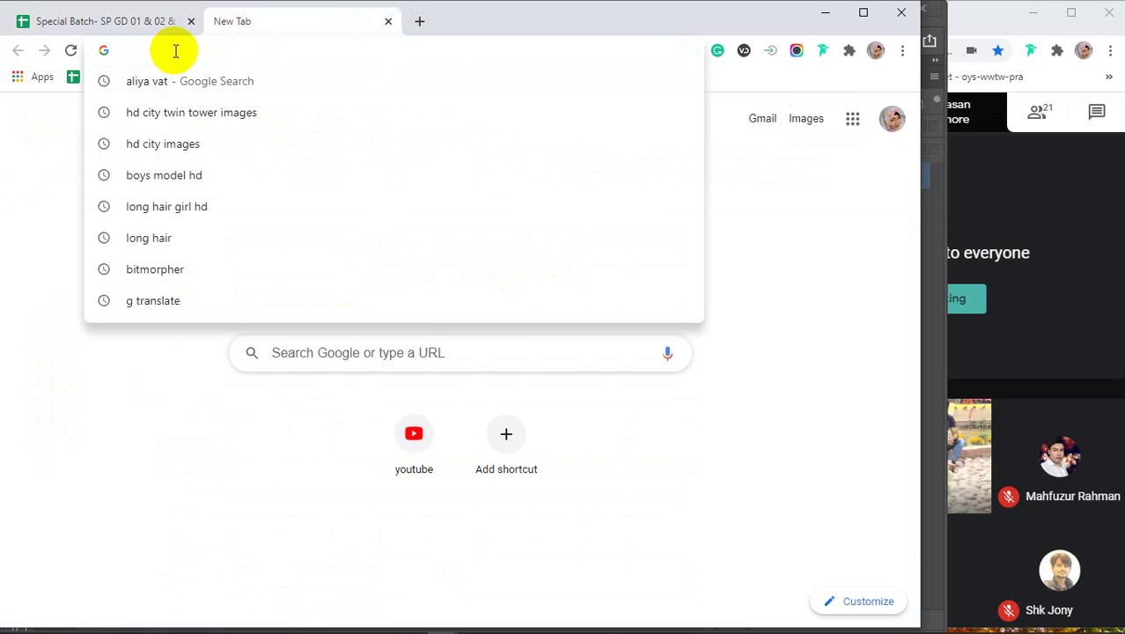
pyautogui.write('ladis')
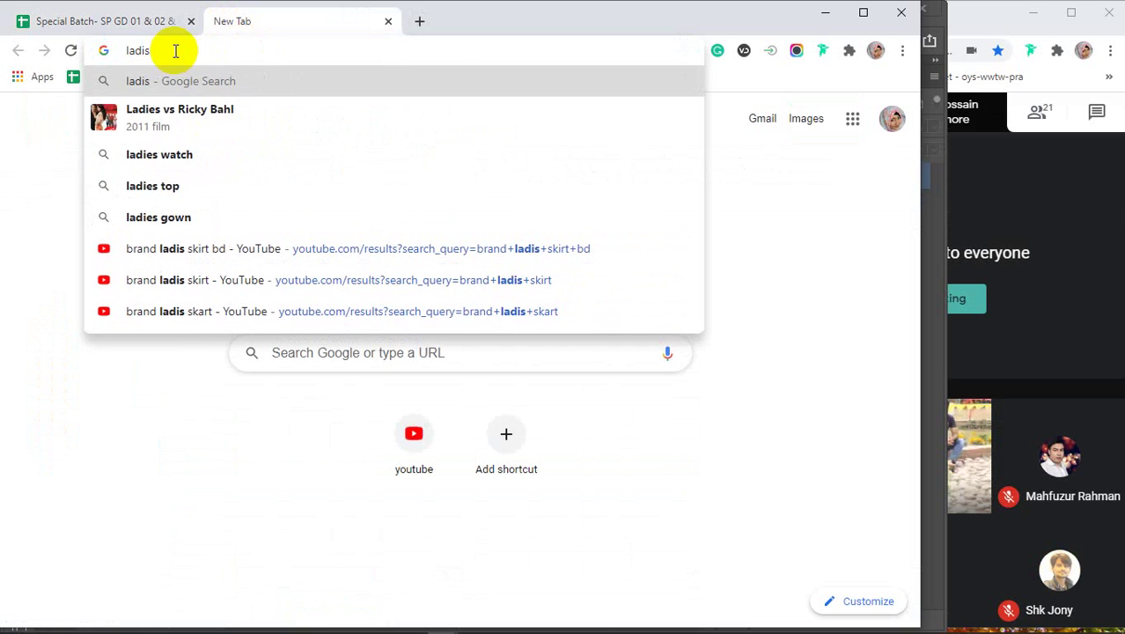
pyautogui.press('BackSpace')
pyautogui.press('BackSpace')
pyautogui.press('BackSpace')
pyautogui.press('BackSpace')
pyautogui.press('BackSpace')
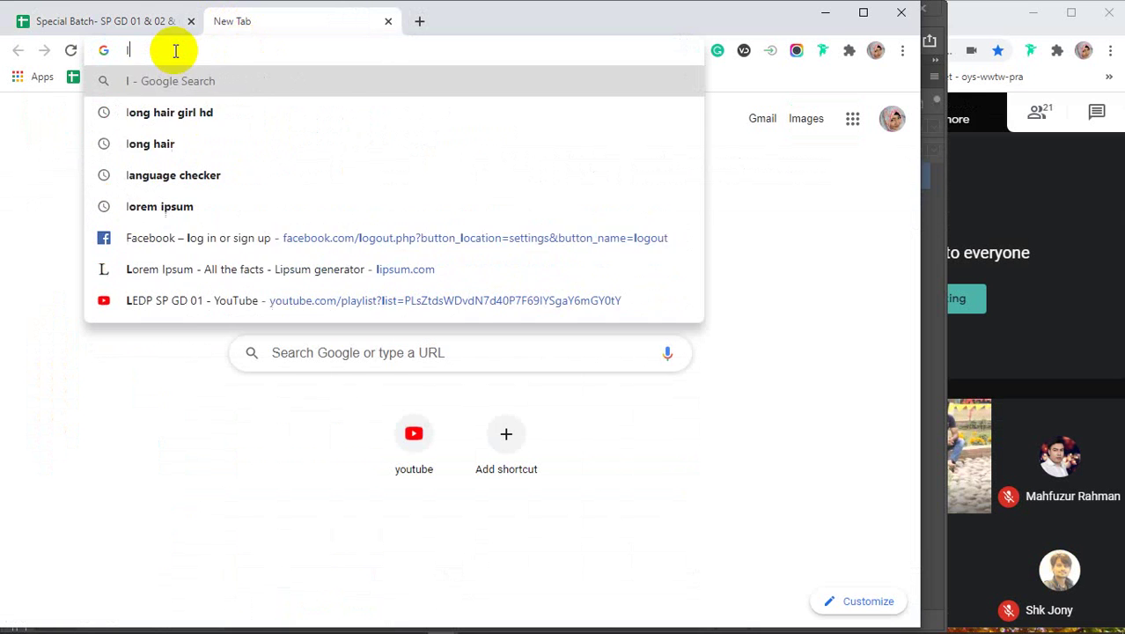
# Step: Search Google for "gents model images hd" and switch to the image results
pyautogui.write('gents')
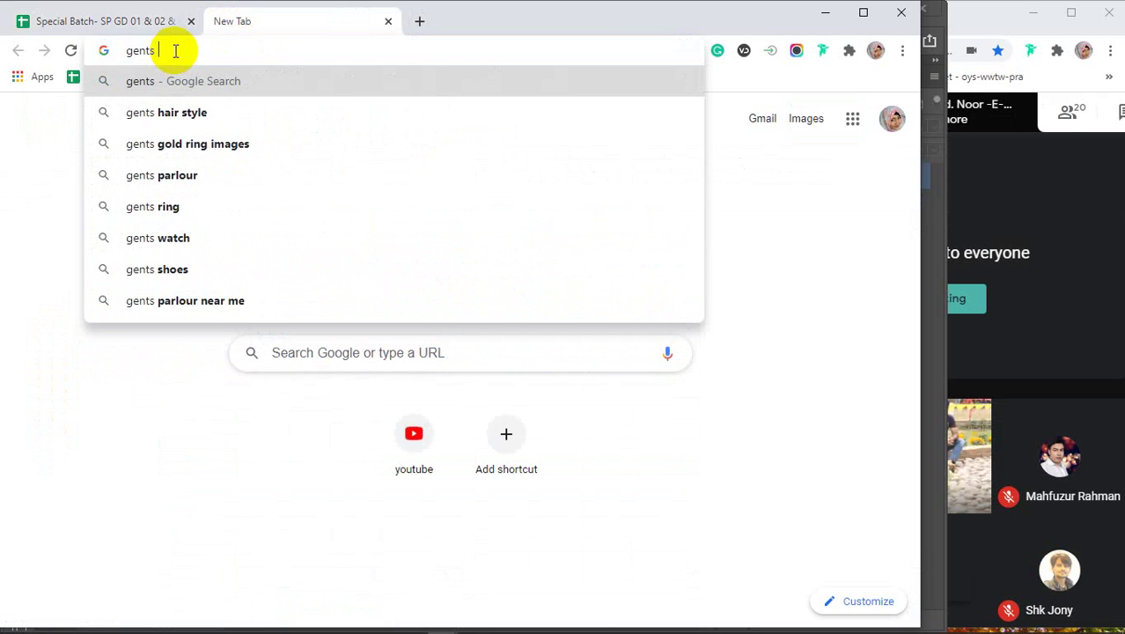
pyautogui.write(' model')
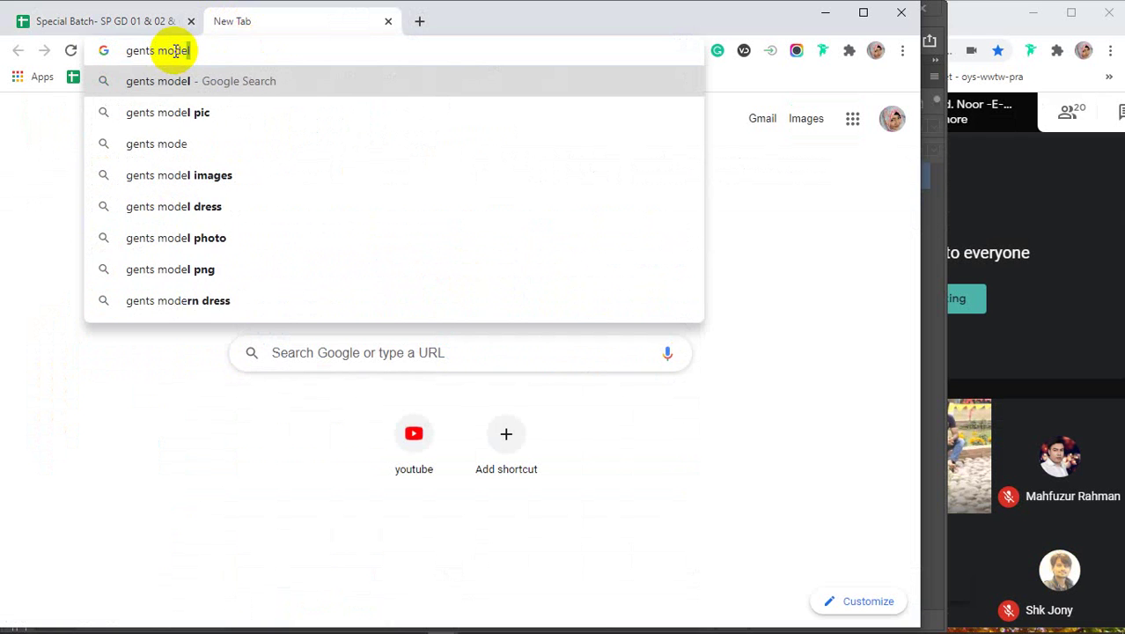
pyautogui.write('l')
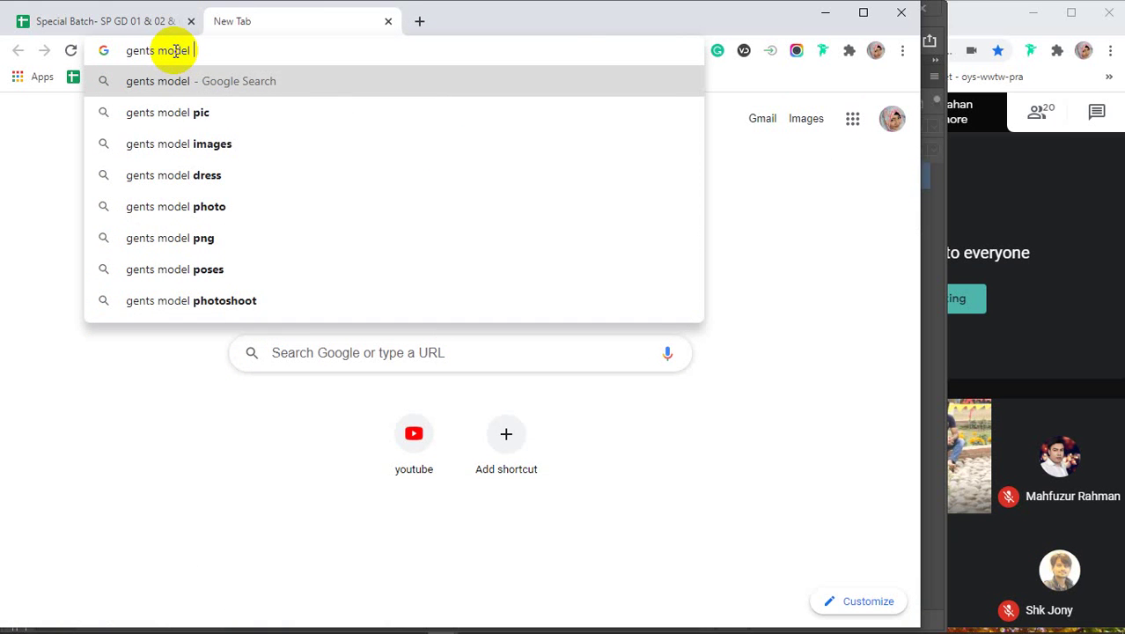
pyautogui.write(' hd')
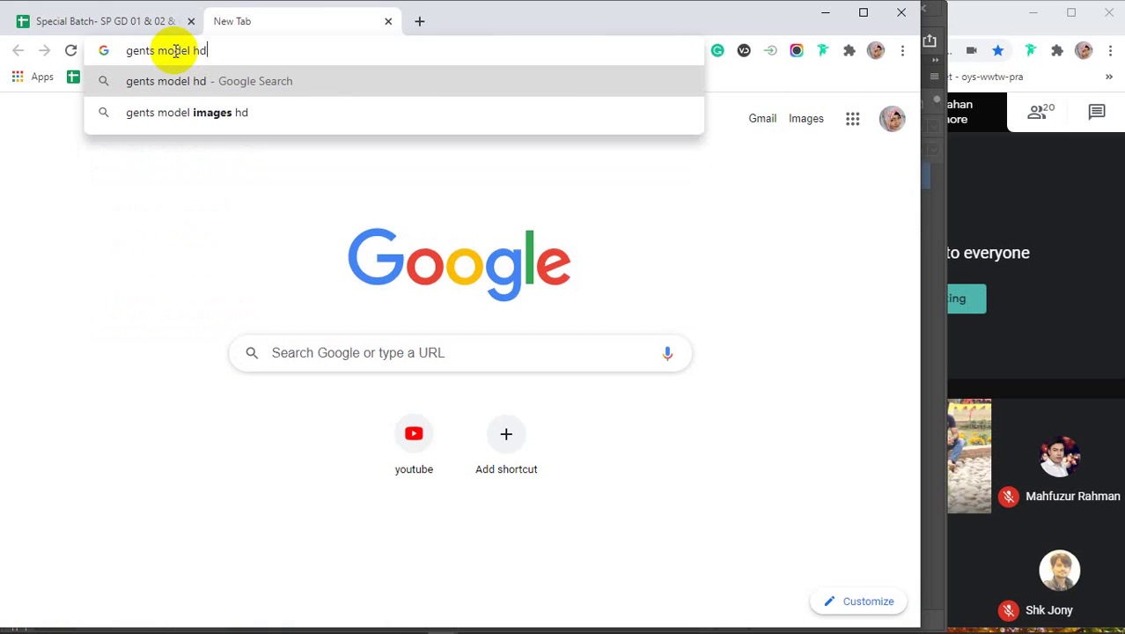
pyautogui.press('Down')
pyautogui.press('Return')
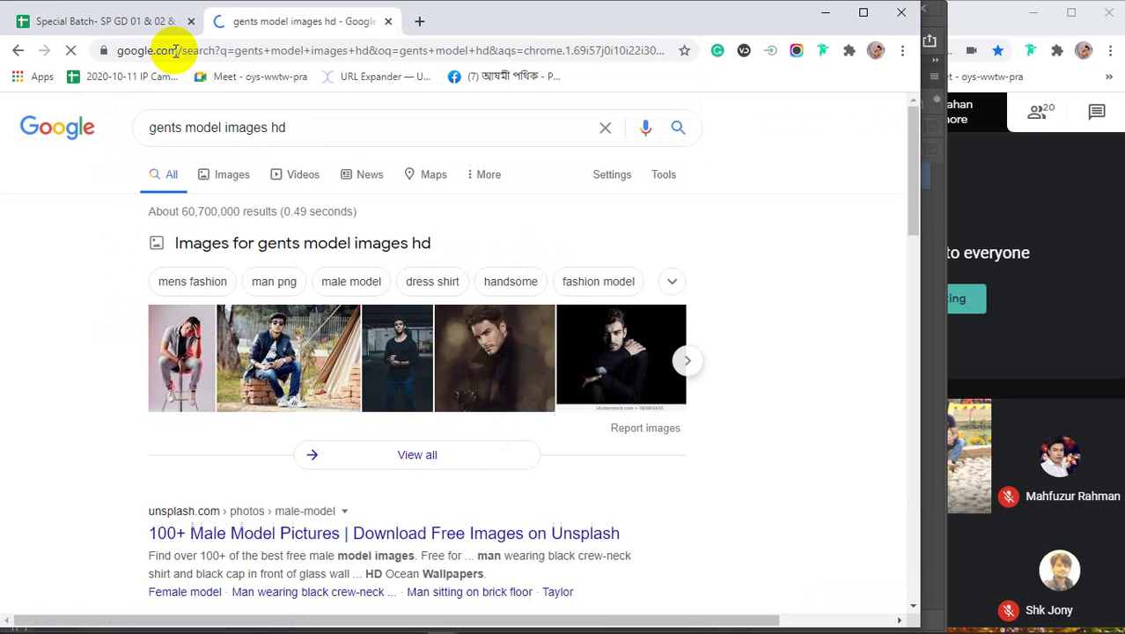
pyautogui.click(231, 175)
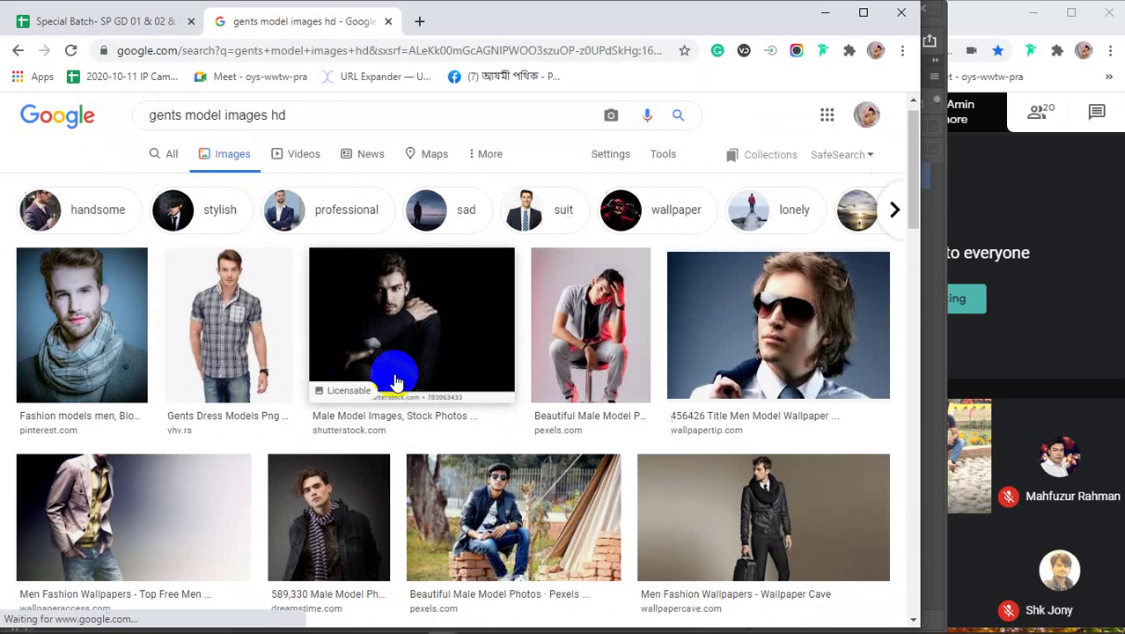
# Step: Preview the "HD Men Wallpapers Group (66+)" photo of a man in black on a white background
pyautogui.scroll(-6, 389, 372)
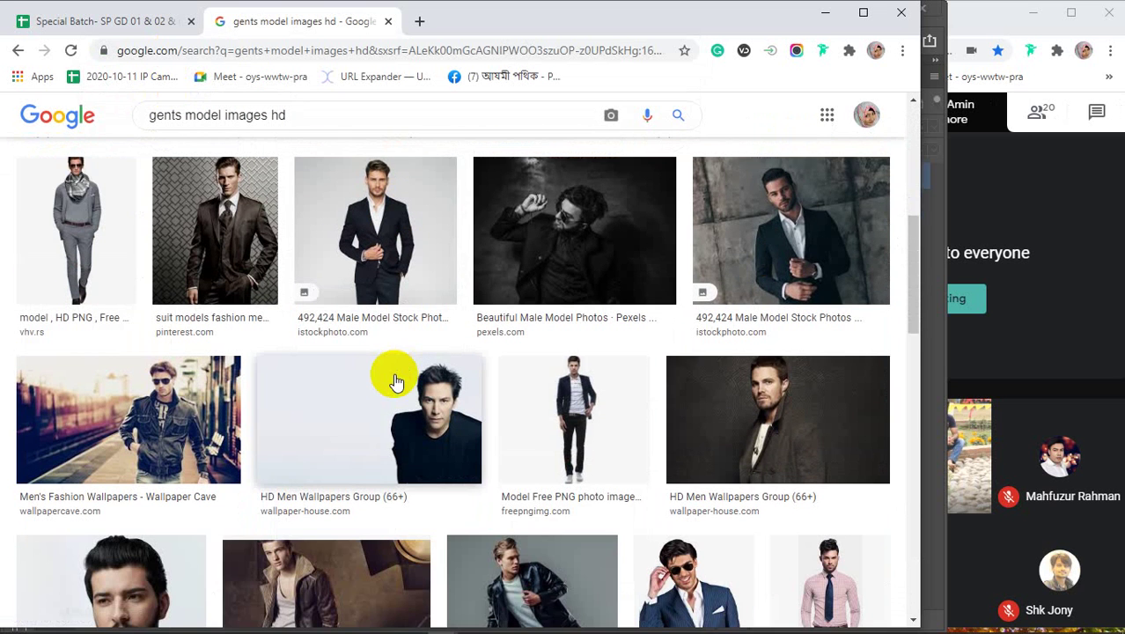
pyautogui.scroll(-1, 395, 381)
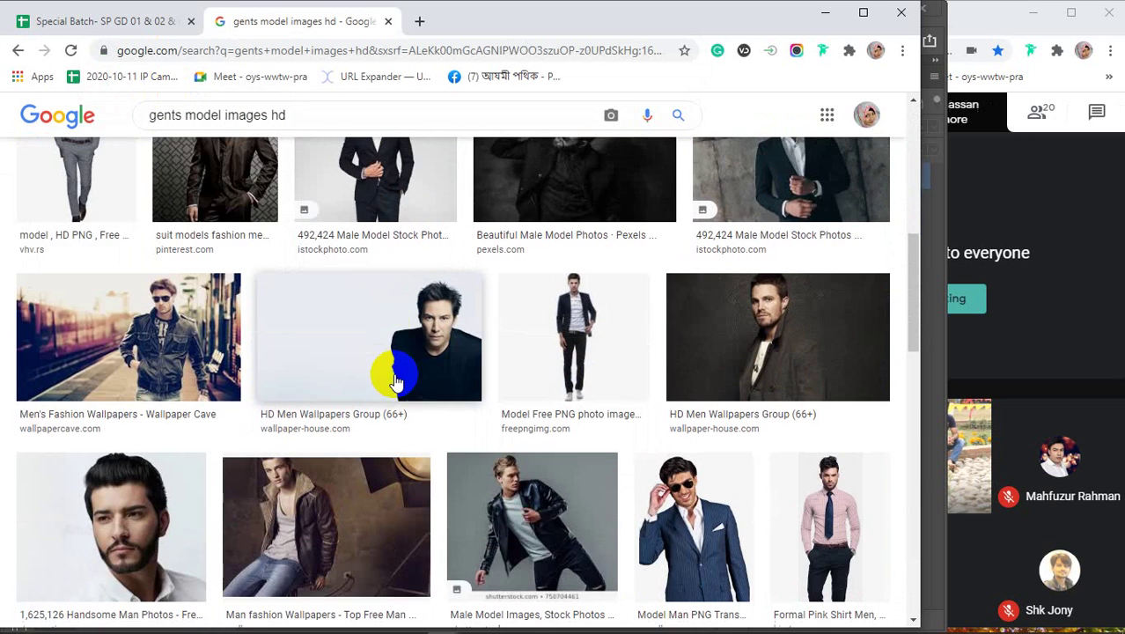
pyautogui.click(384, 324)
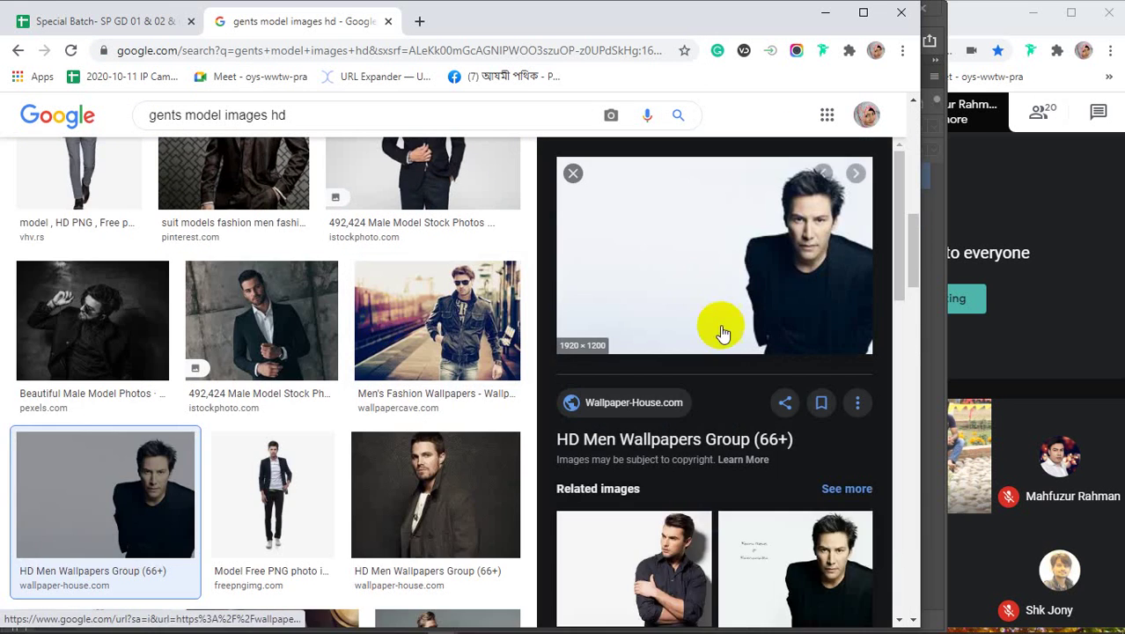
# Step: Look through the related images and preview the Desktop Nexus photo of Johnny Depp with crossed arms in a black vest
pyautogui.scroll(-3, 723, 335)
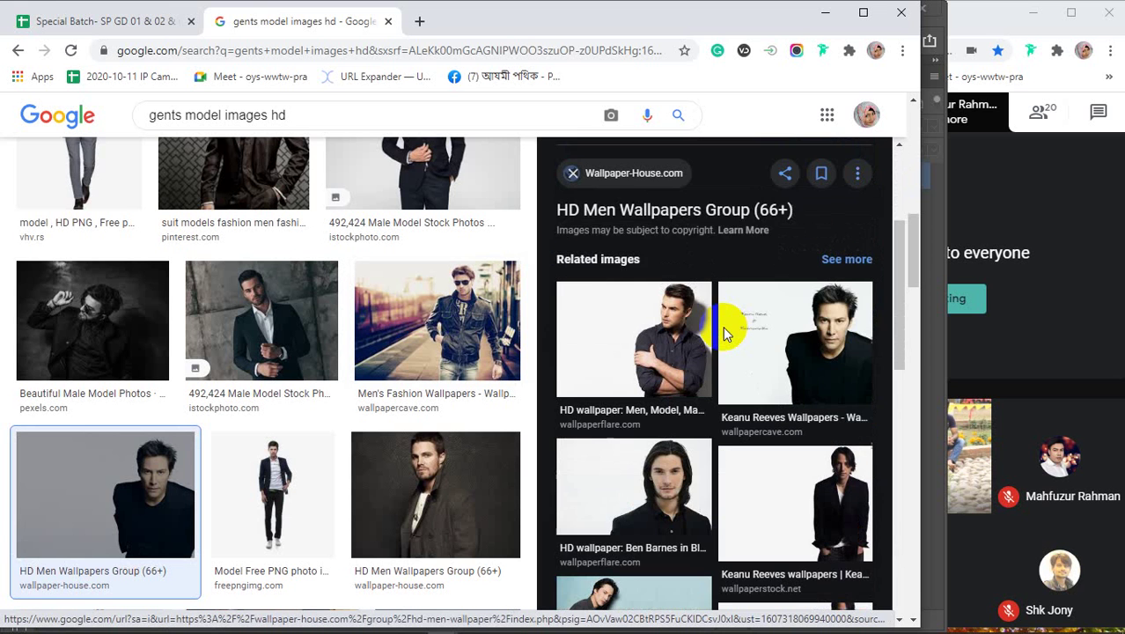
pyautogui.scroll(-2, 724, 335)
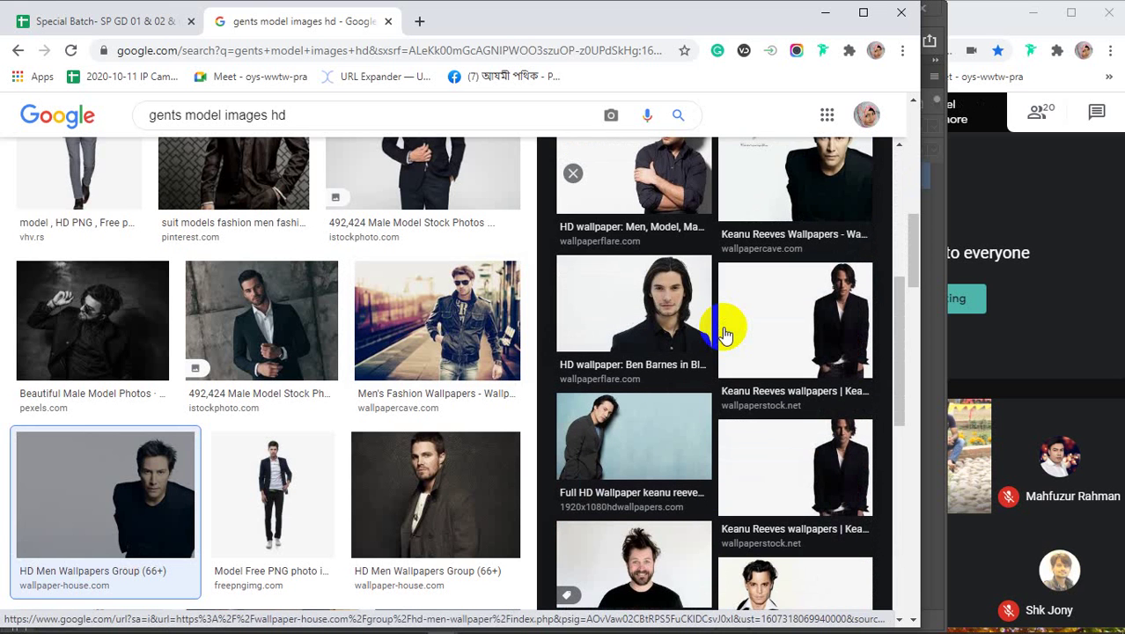
pyautogui.scroll(-2, 724, 334)
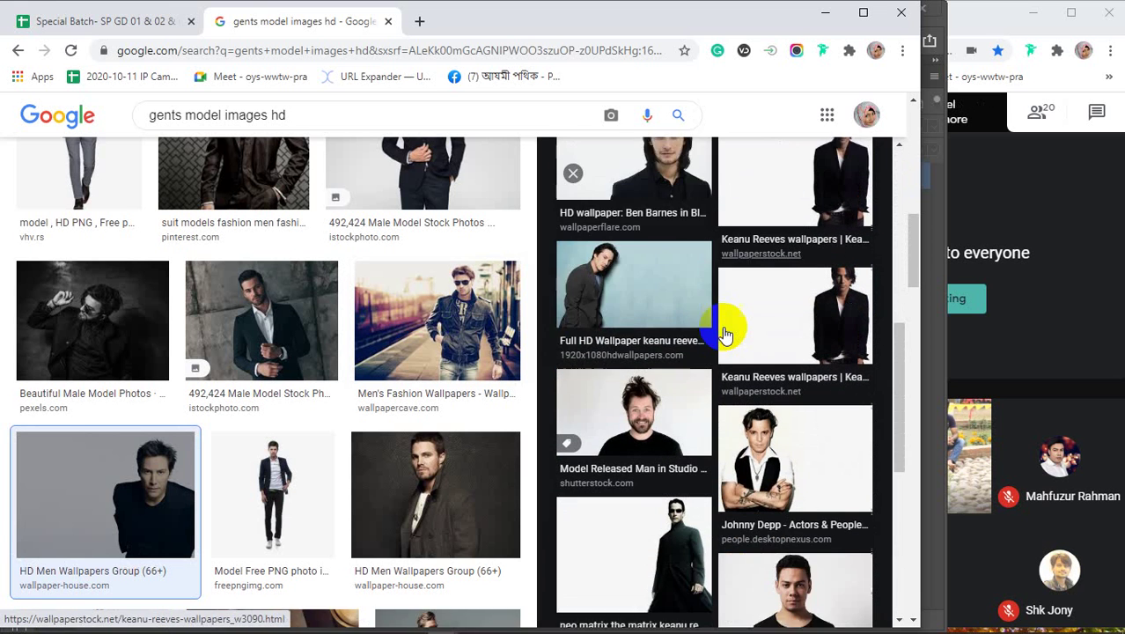
pyautogui.scroll(-1, 723, 334)
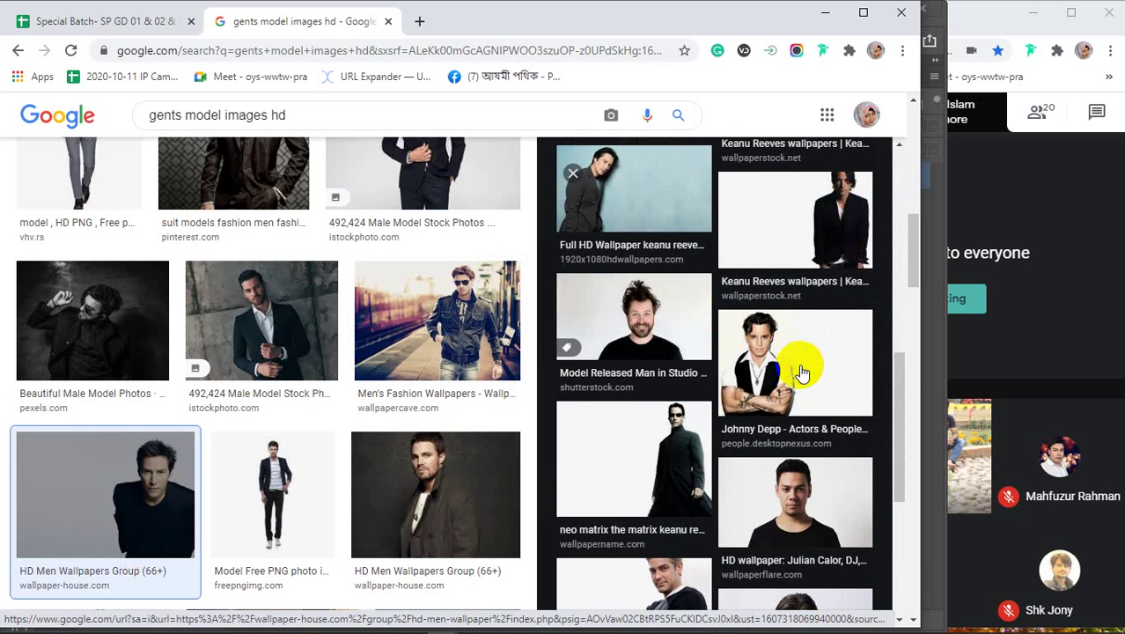
pyautogui.scroll(-3, 801, 373)
pyautogui.scroll(2, 801, 373)
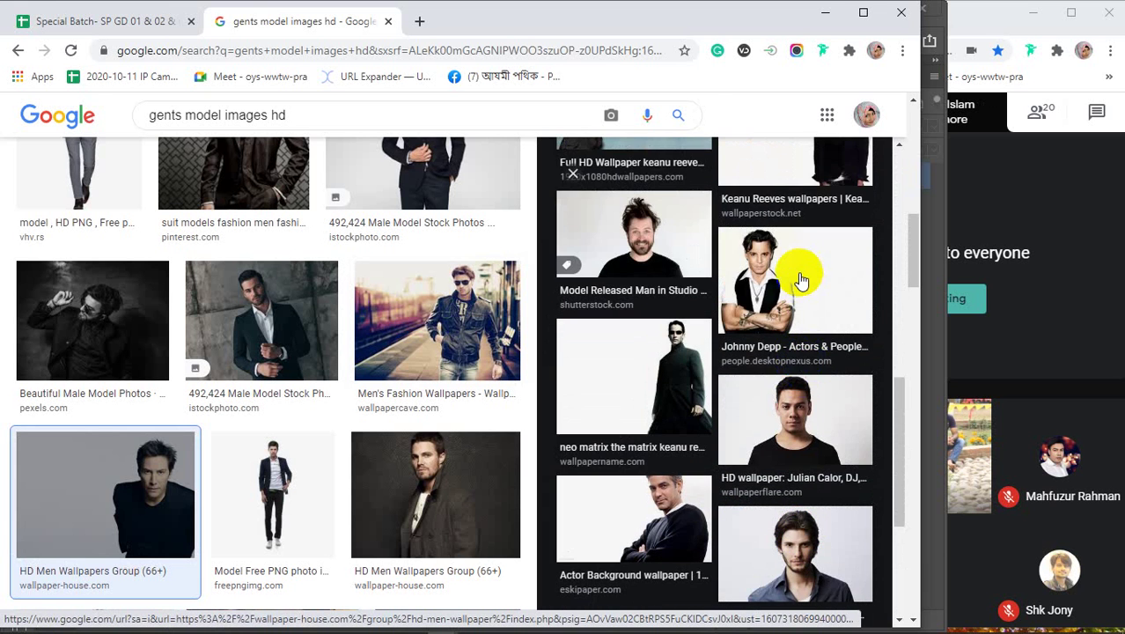
pyautogui.click(799, 272)
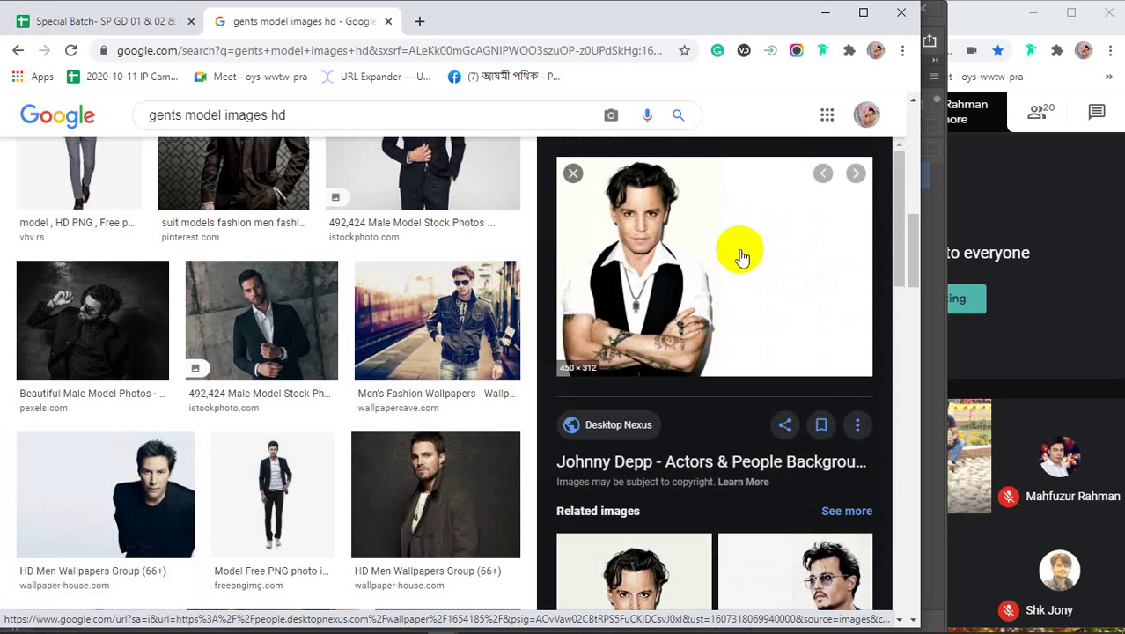
# Step: Preview the Pinterest photo of Johnny Depp in a white T-shirt and hat, and look through its related images
pyautogui.scroll(-3, 742, 256)
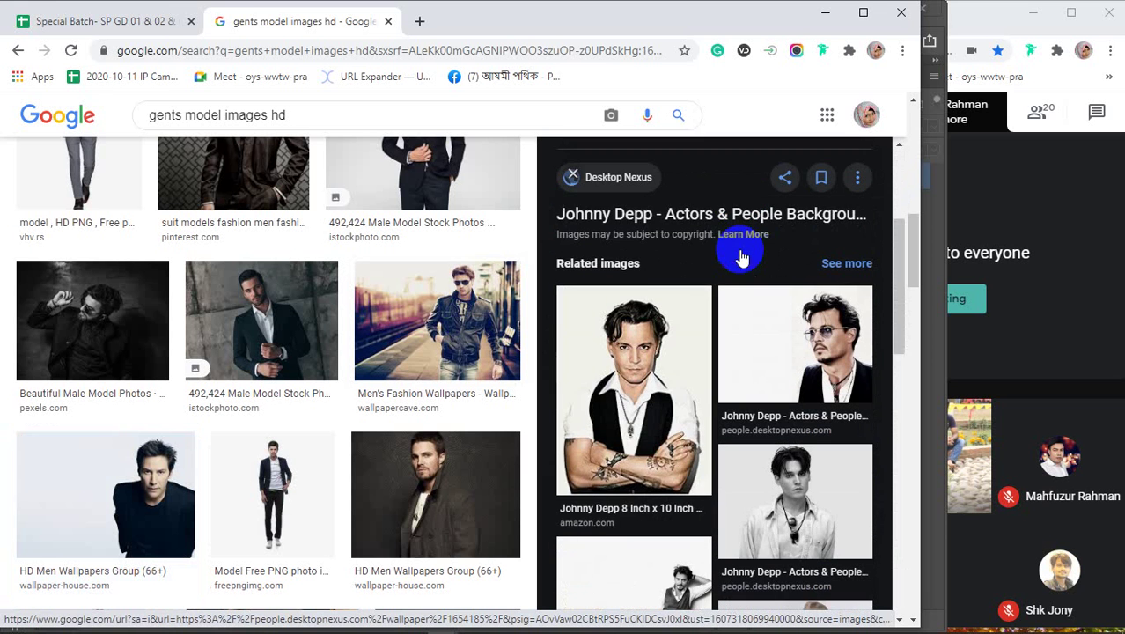
pyautogui.scroll(-3, 742, 256)
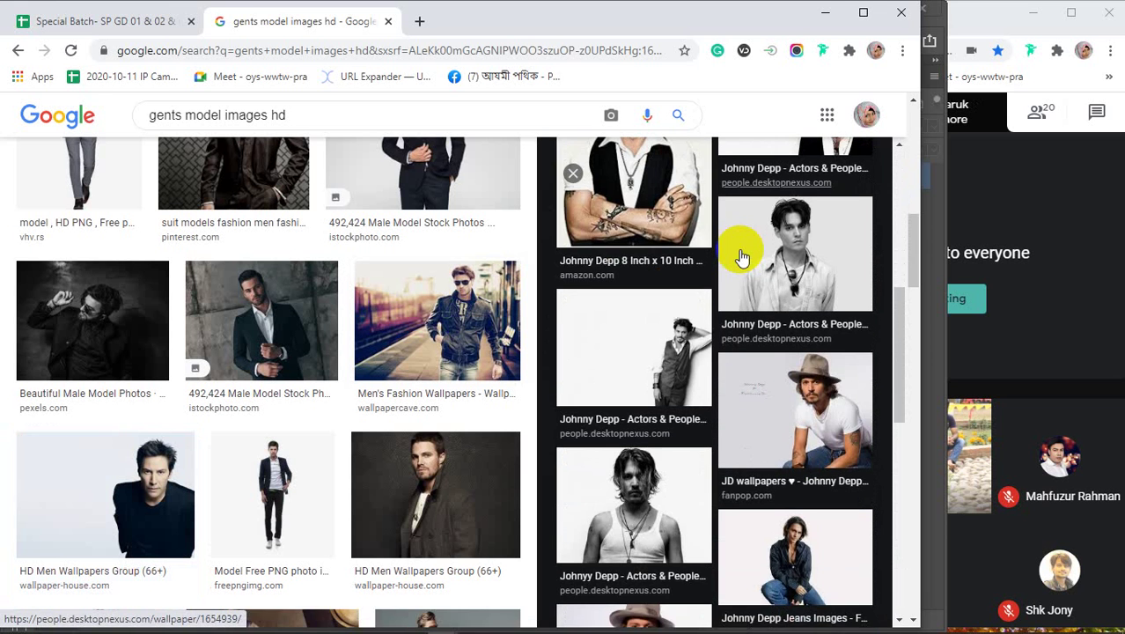
pyautogui.scroll(-2, 742, 255)
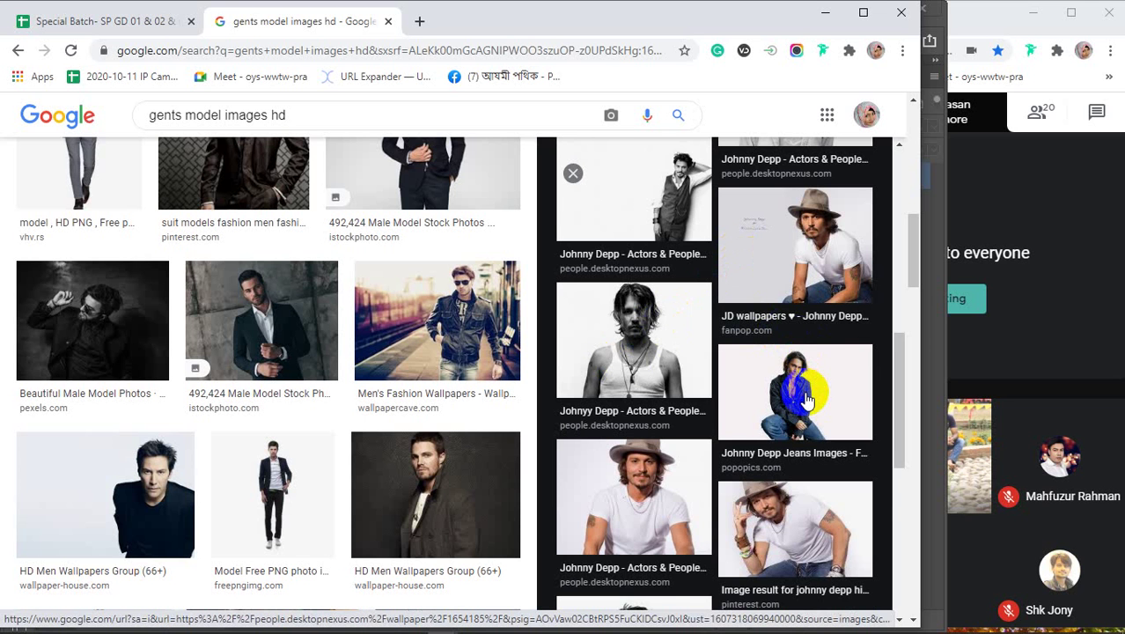
pyautogui.scroll(-2, 805, 399)
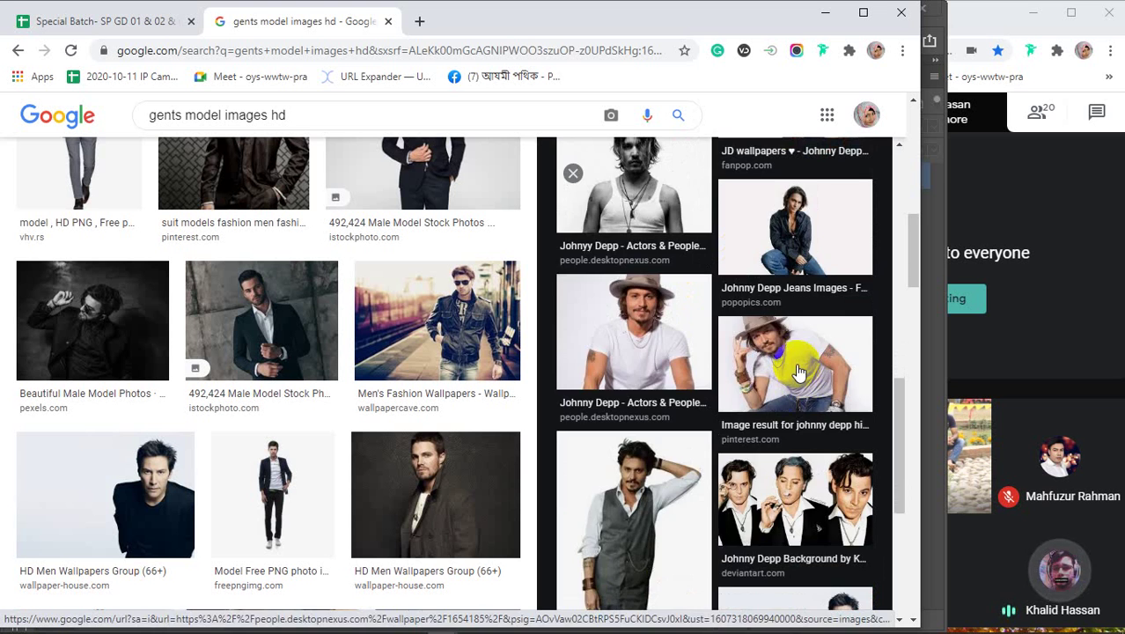
pyautogui.click(798, 372)
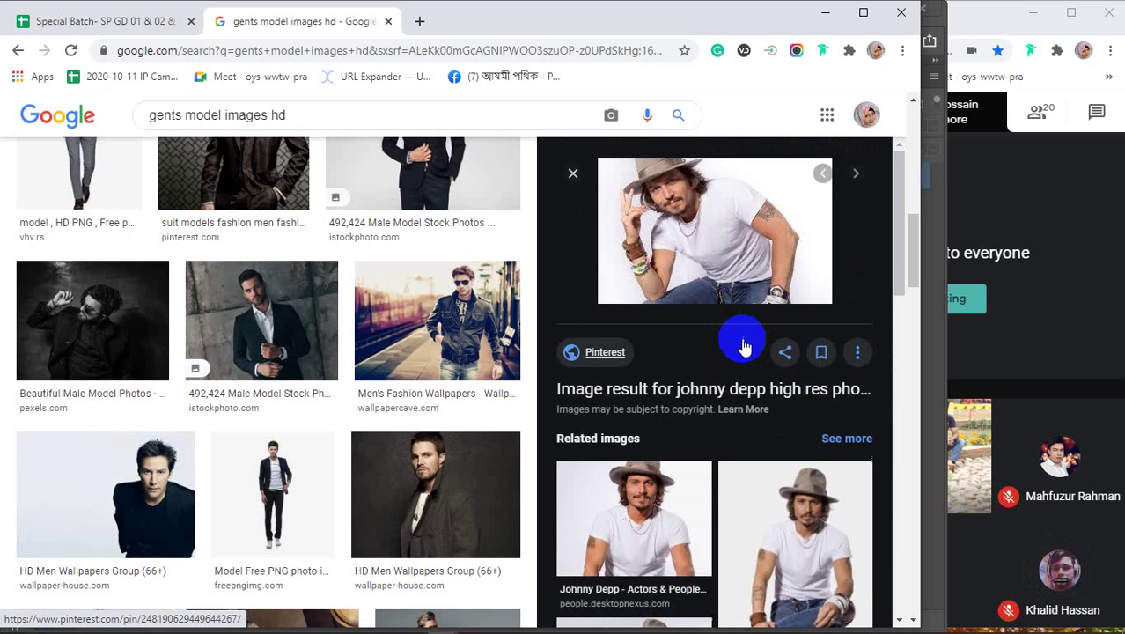
pyautogui.scroll(-5, 737, 340)
pyautogui.scroll(-6, 744, 346)
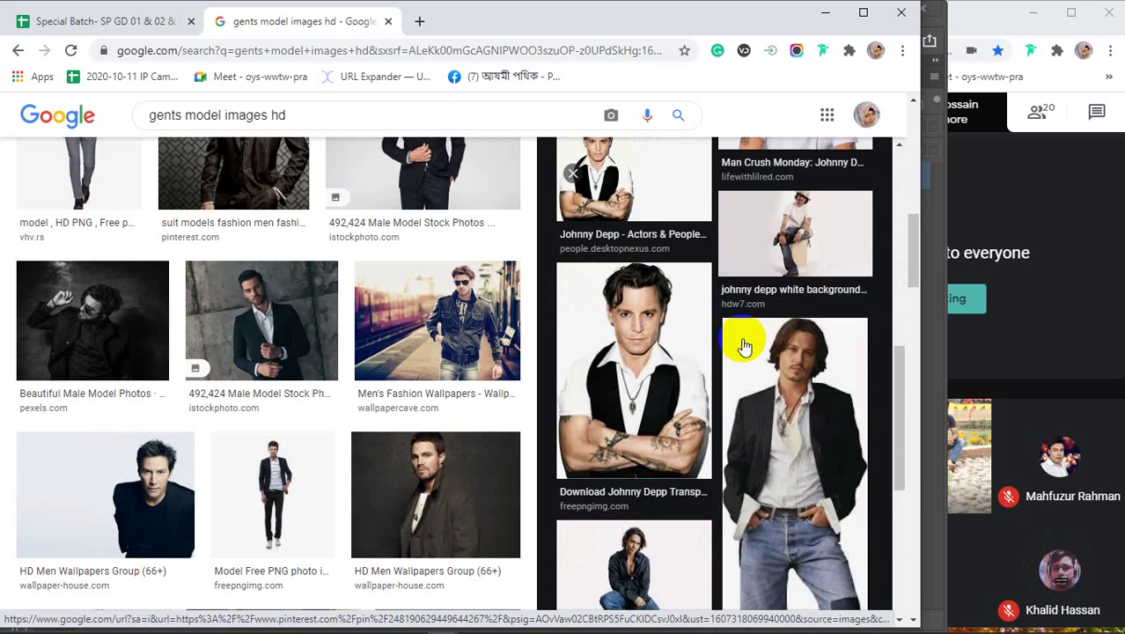
pyautogui.scroll(-2, 644, 348)
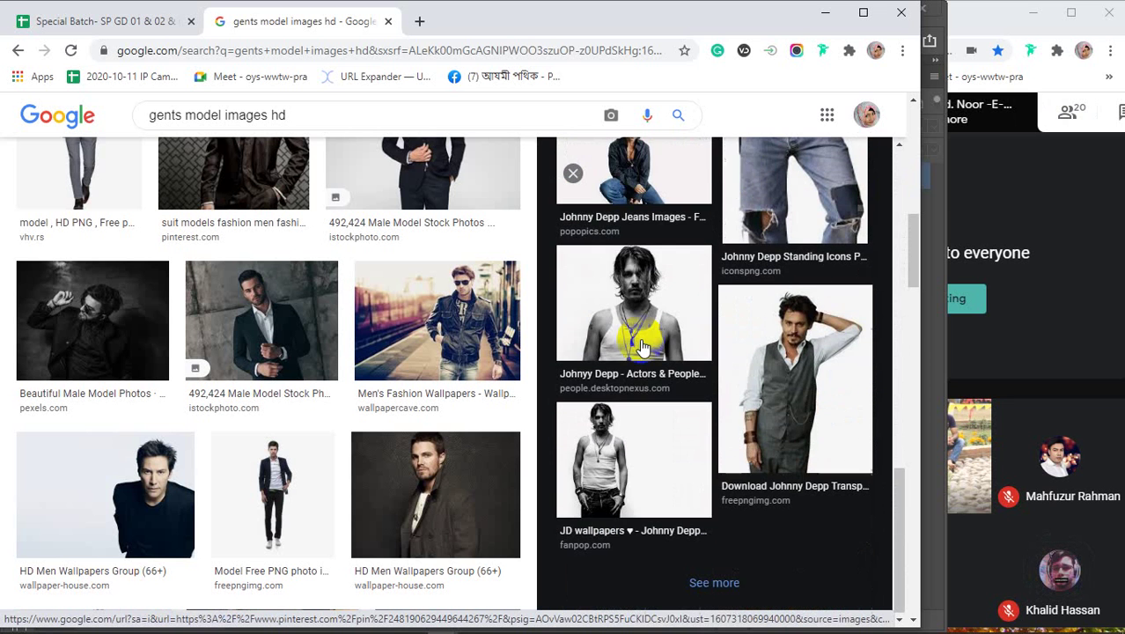
pyautogui.scroll(12, 643, 347)
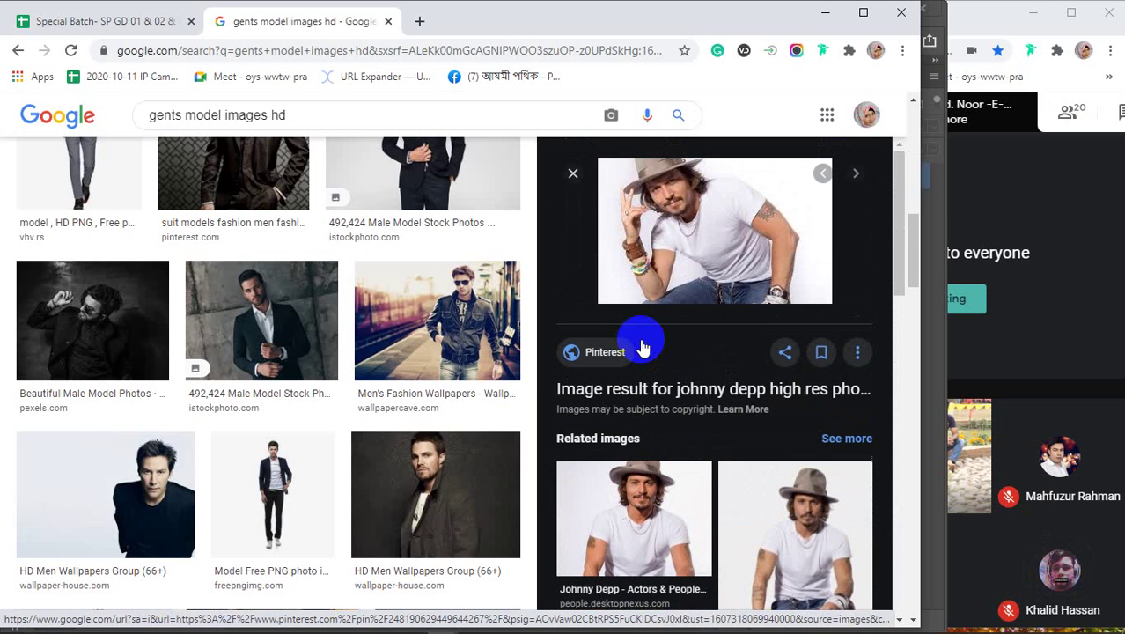
# Step: Change the image search to "gents model wearing tshirt images hd"
pyautogui.click(223, 116)
pyautogui.write('wear')
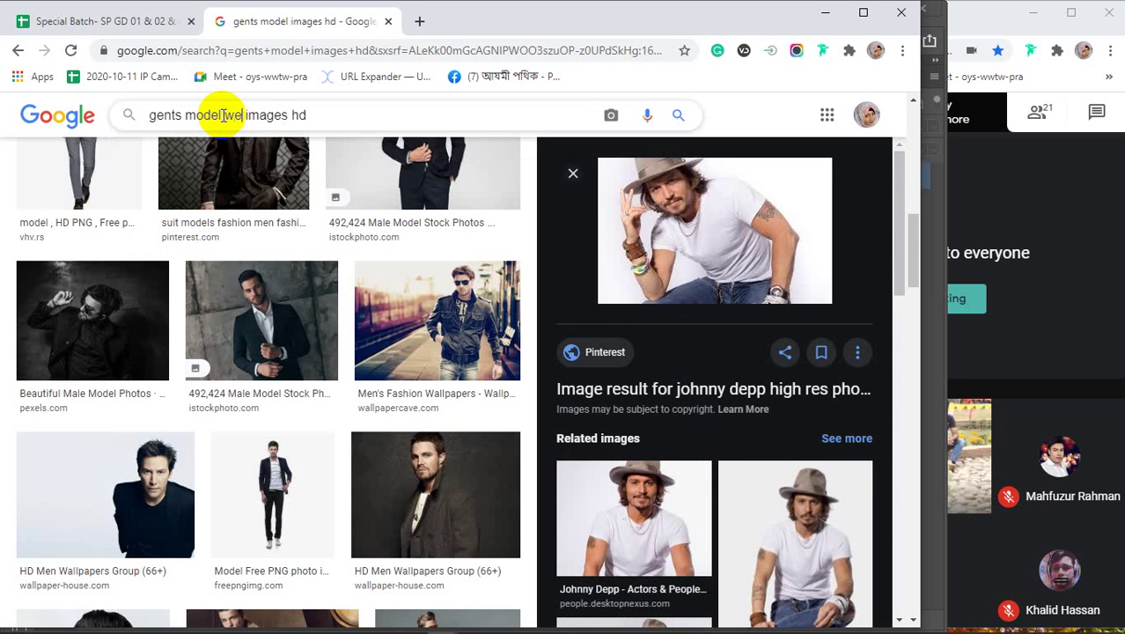
pyautogui.write('ing t')
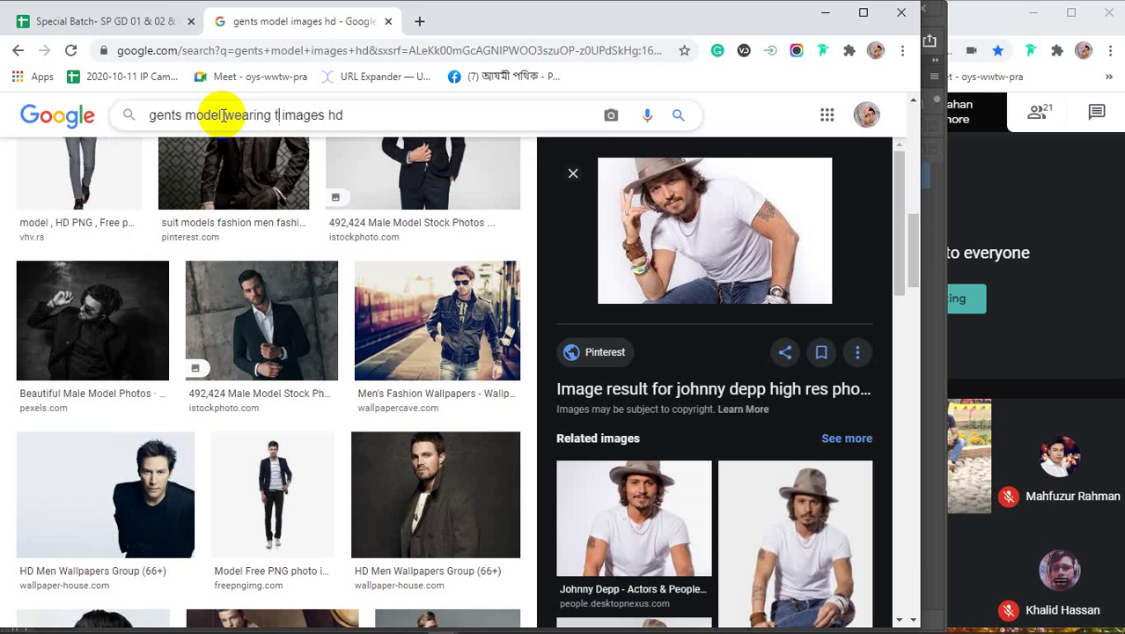
pyautogui.write('s')
pyautogui.write('hirt')
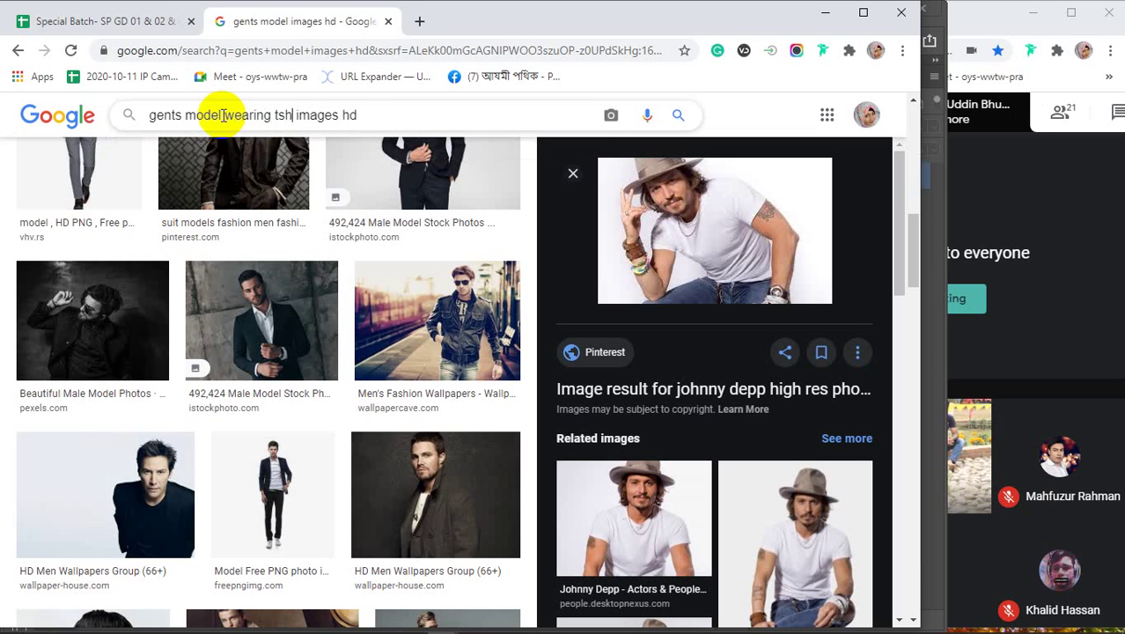
pyautogui.press('Return')
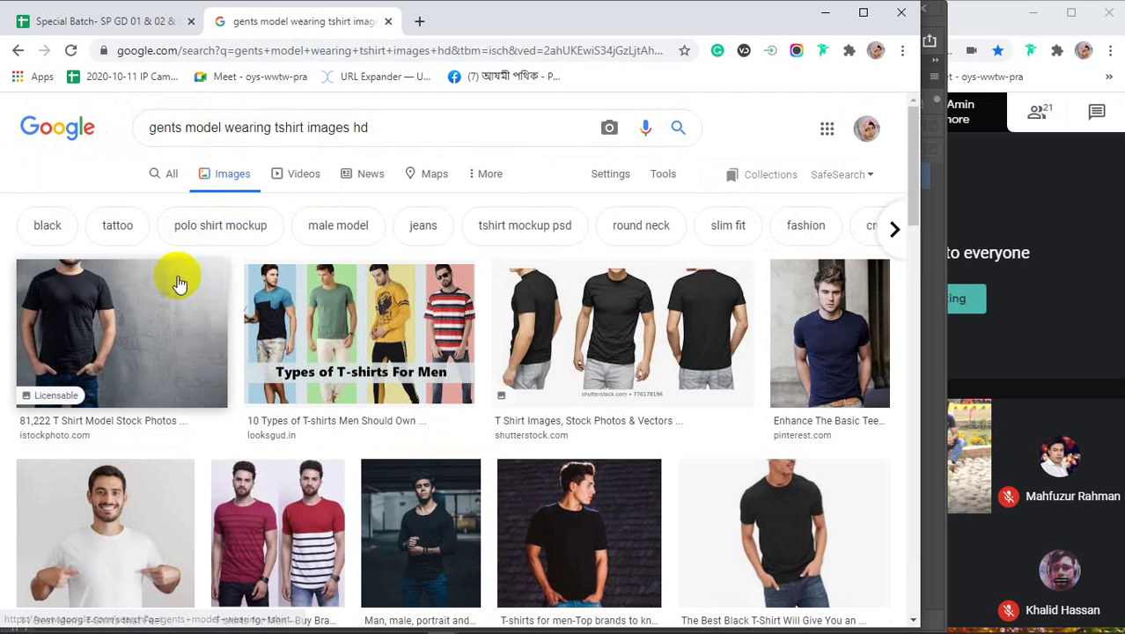
# Step: Preview the iStock "T Shirt Model" photo of a man in a black T-shirt and look through its related images
pyautogui.click(163, 335)
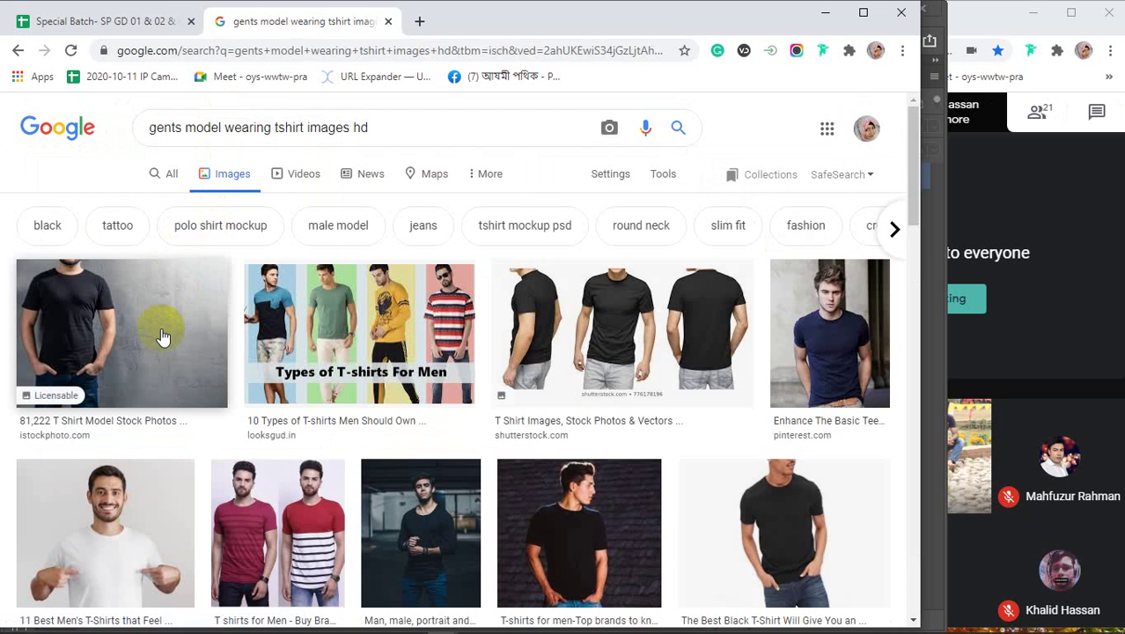
pyautogui.click(162, 334)
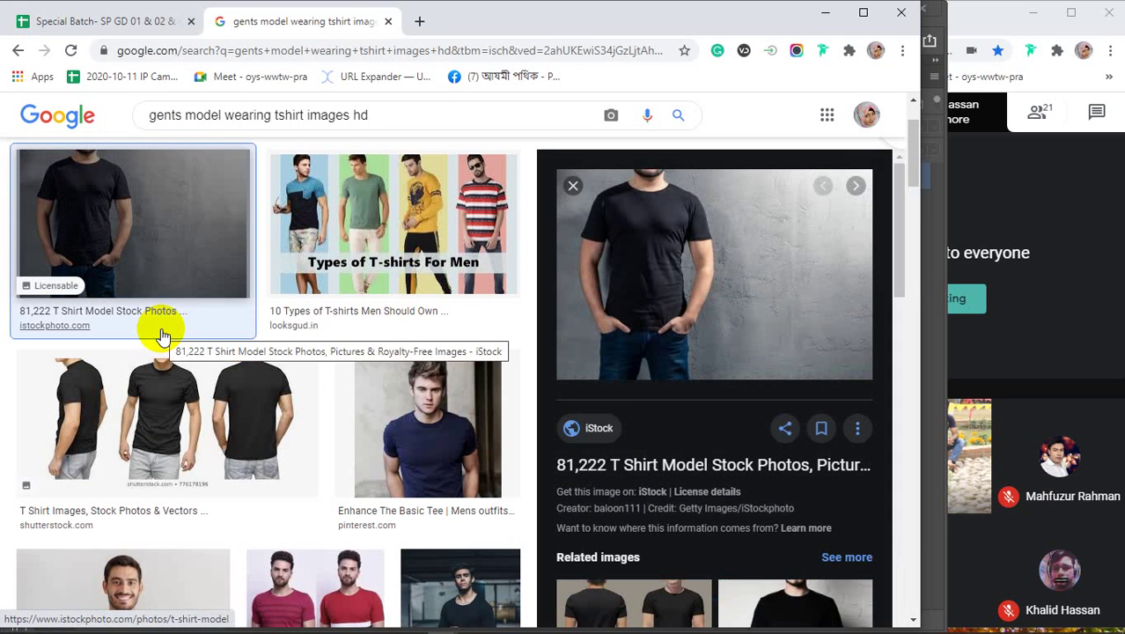
pyautogui.scroll(-6, 691, 449)
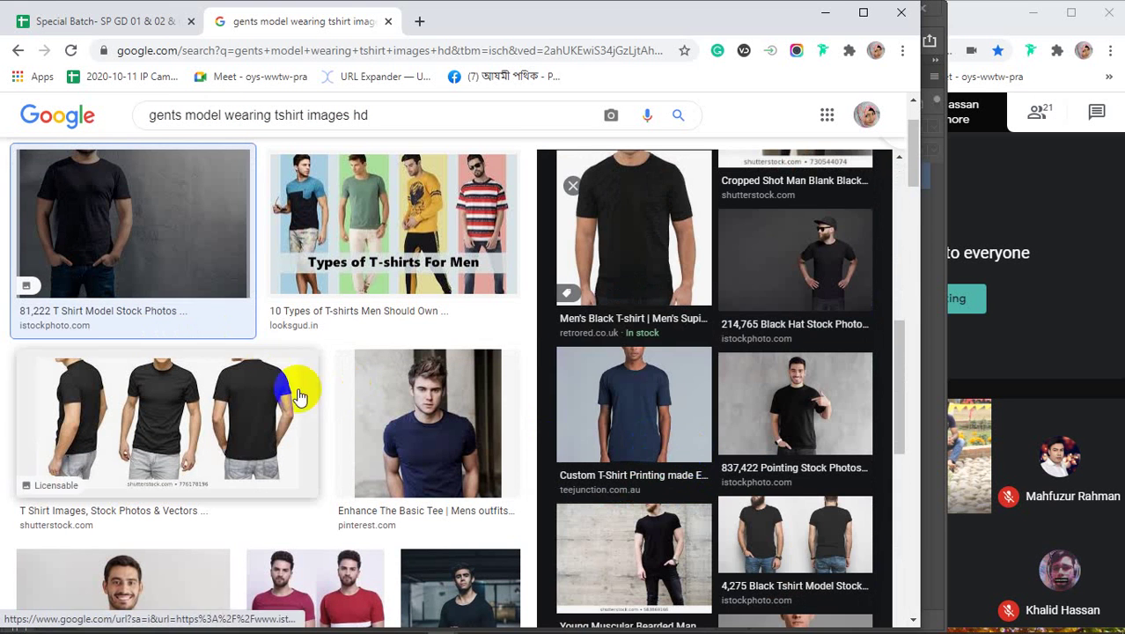
# Step: Look further through the T-shirt results and preview the Business Insider photo "The best men's T-shirts in 2020"
pyautogui.scroll(-3, 298, 396)
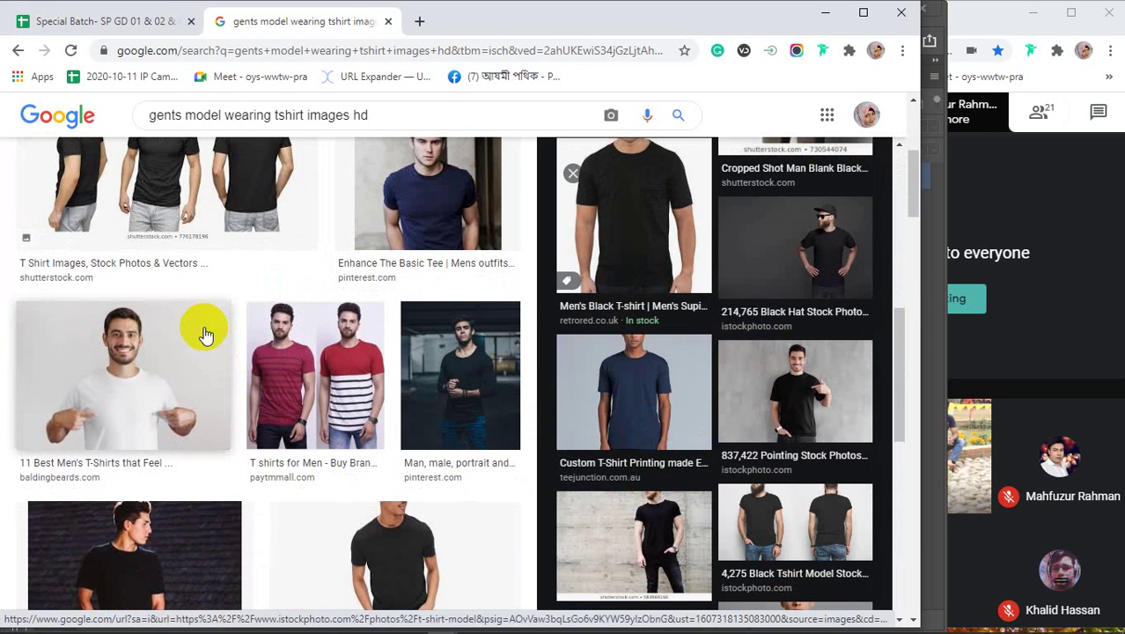
pyautogui.scroll(-3, 204, 334)
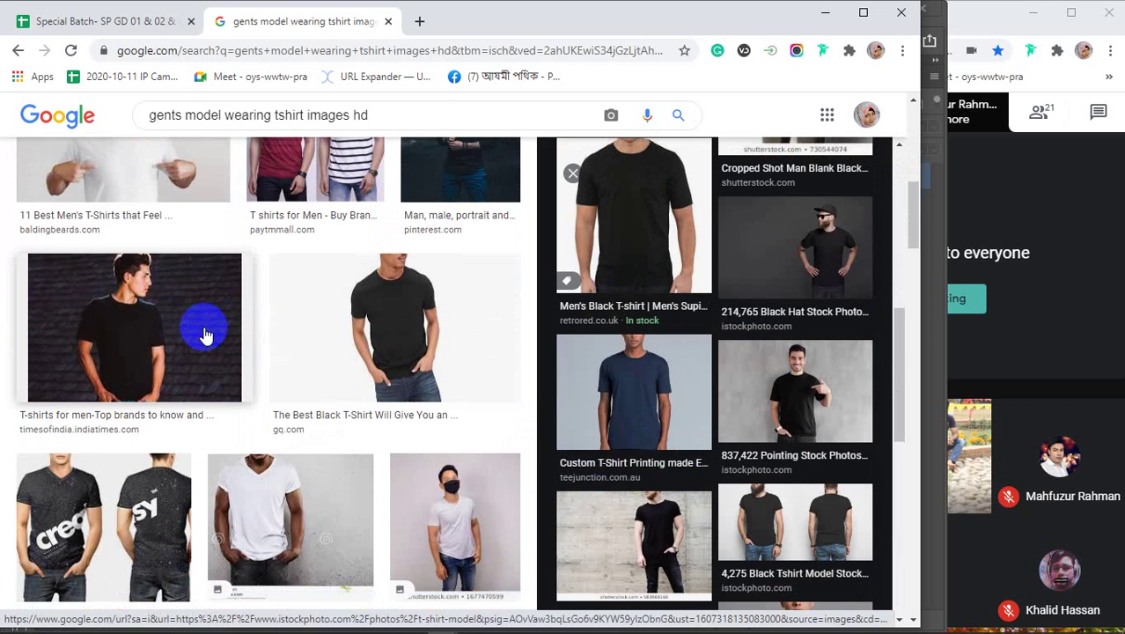
pyautogui.scroll(1, 205, 334)
pyautogui.scroll(-2, 204, 335)
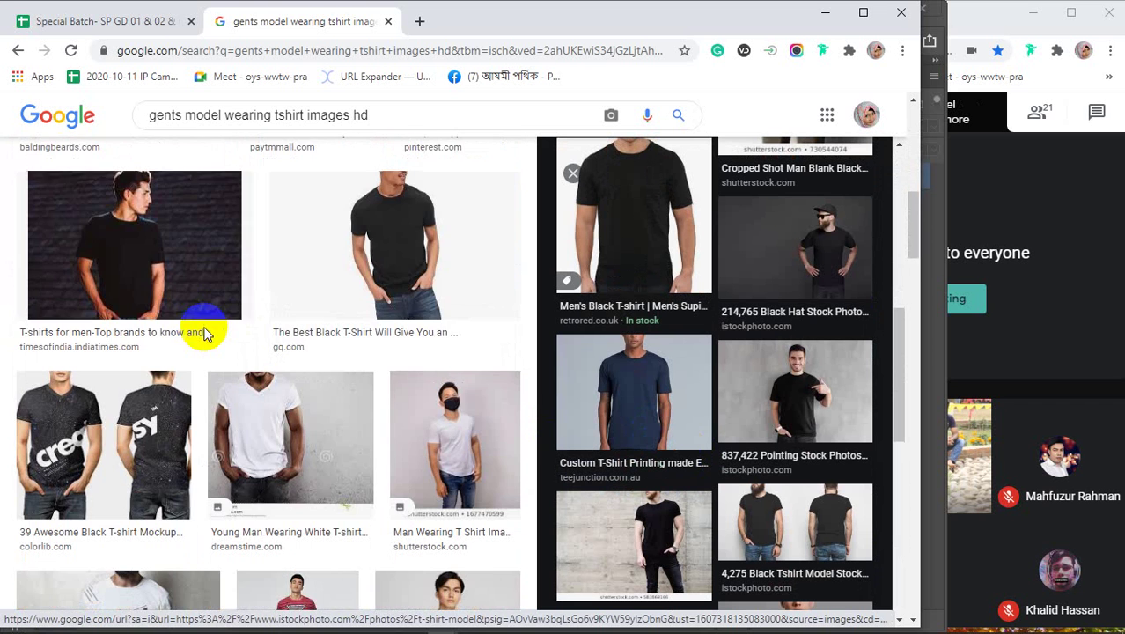
pyautogui.scroll(-2, 204, 335)
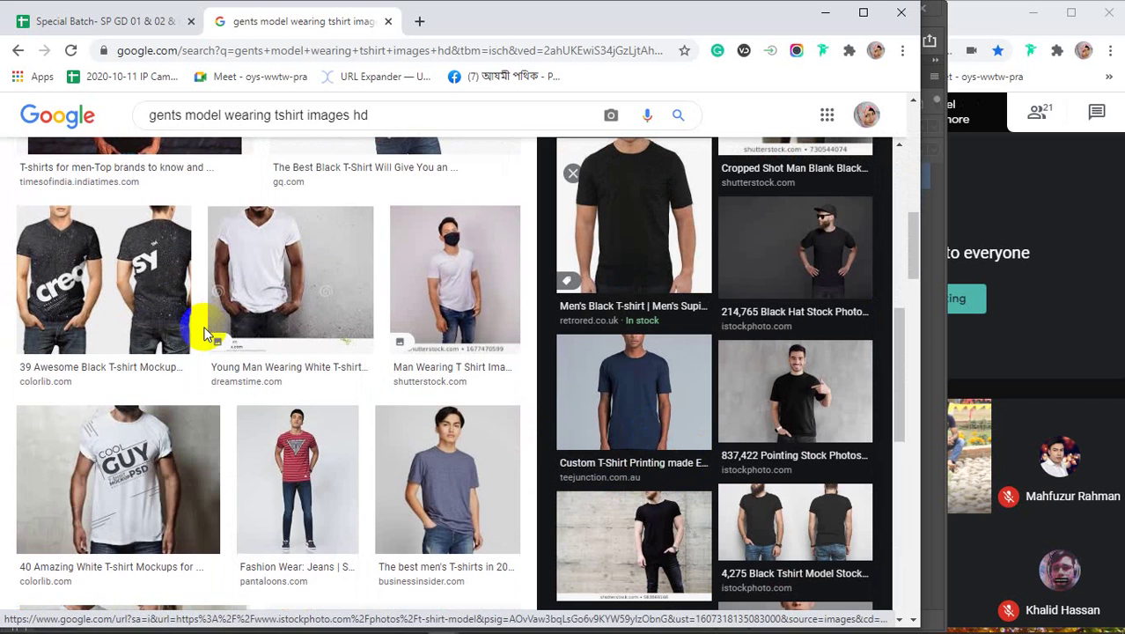
pyautogui.click(447, 480)
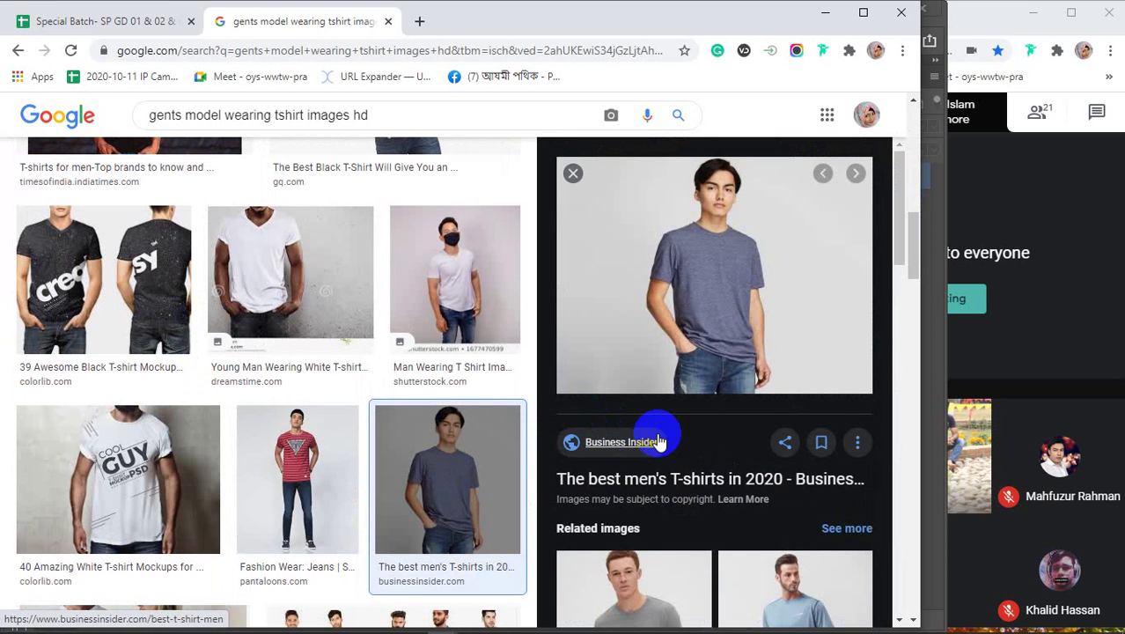
# Step: Look through the related images of the Business Insider photo and preview the Gap "Classic T-Shirt" photo
pyautogui.scroll(-2, 657, 436)
pyautogui.scroll(-2, 658, 440)
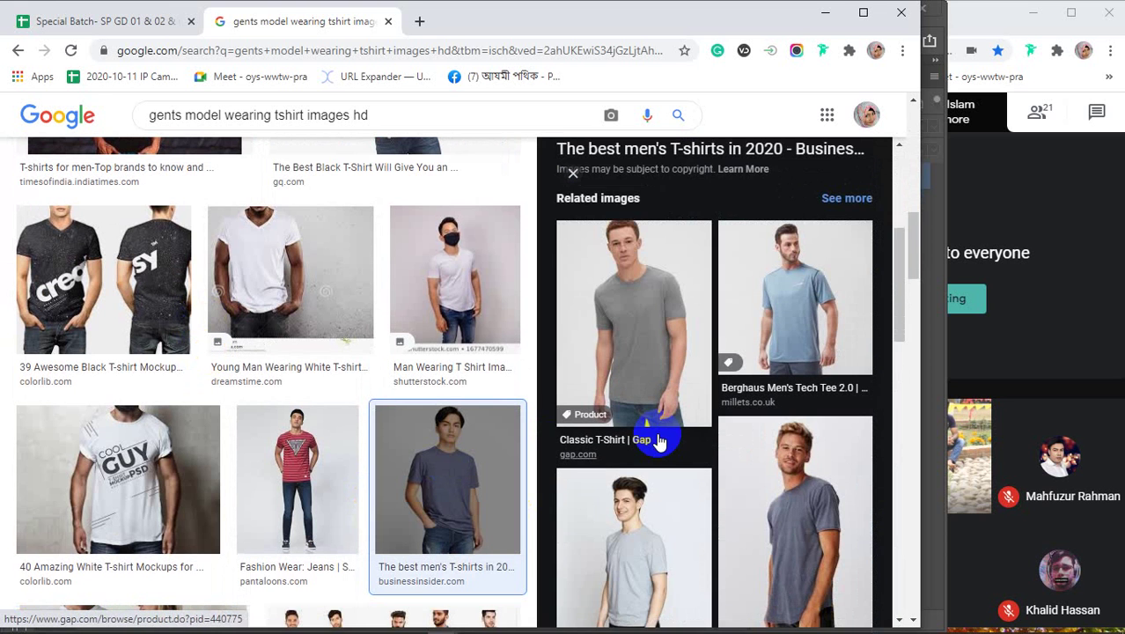
pyautogui.scroll(-2, 658, 440)
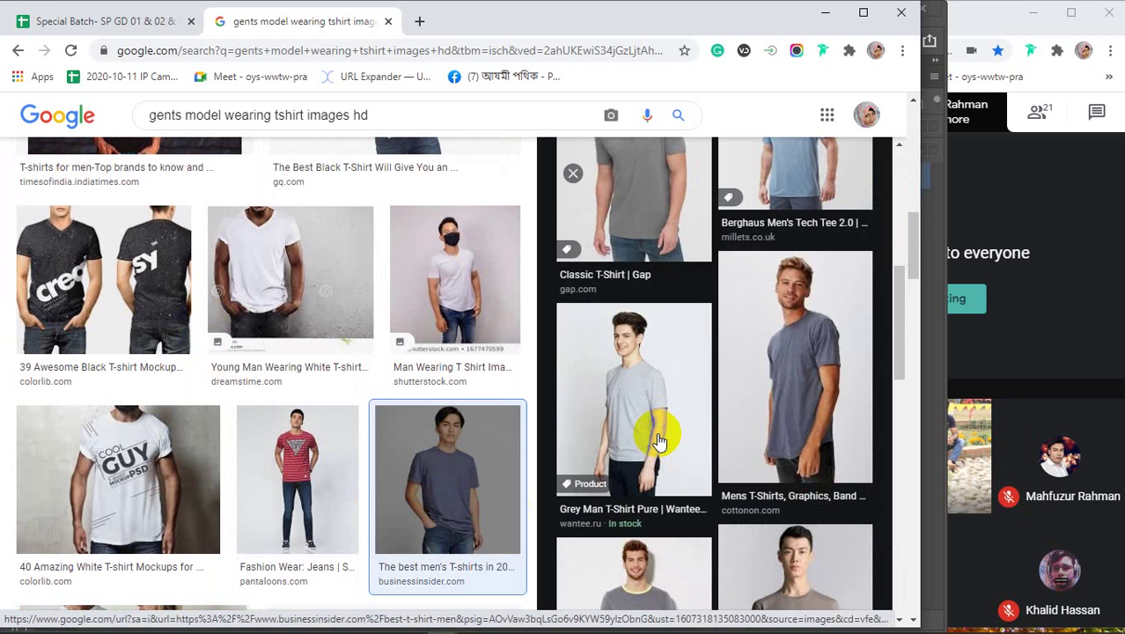
pyautogui.scroll(4, 659, 440)
pyautogui.scroll(2, 651, 436)
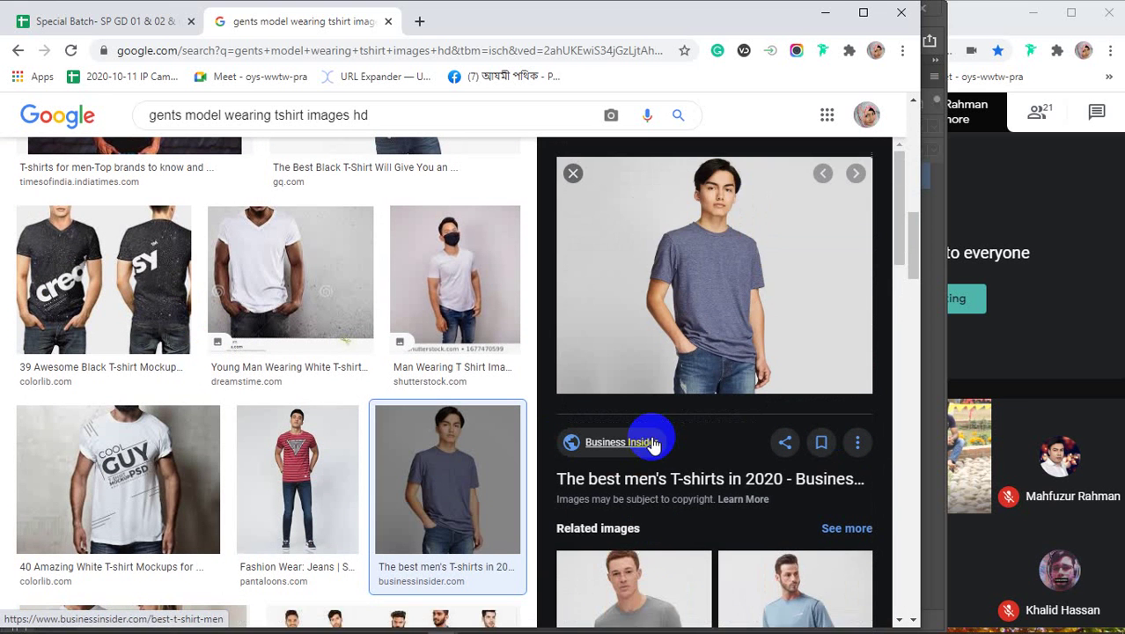
pyautogui.scroll(-2, 658, 442)
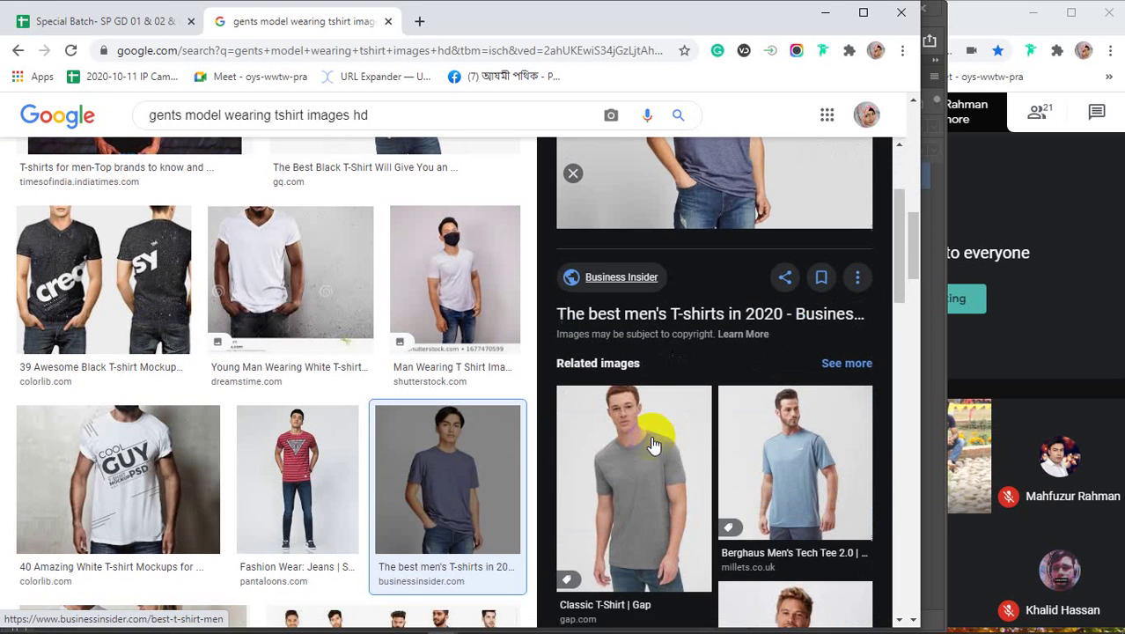
pyautogui.click(604, 473)
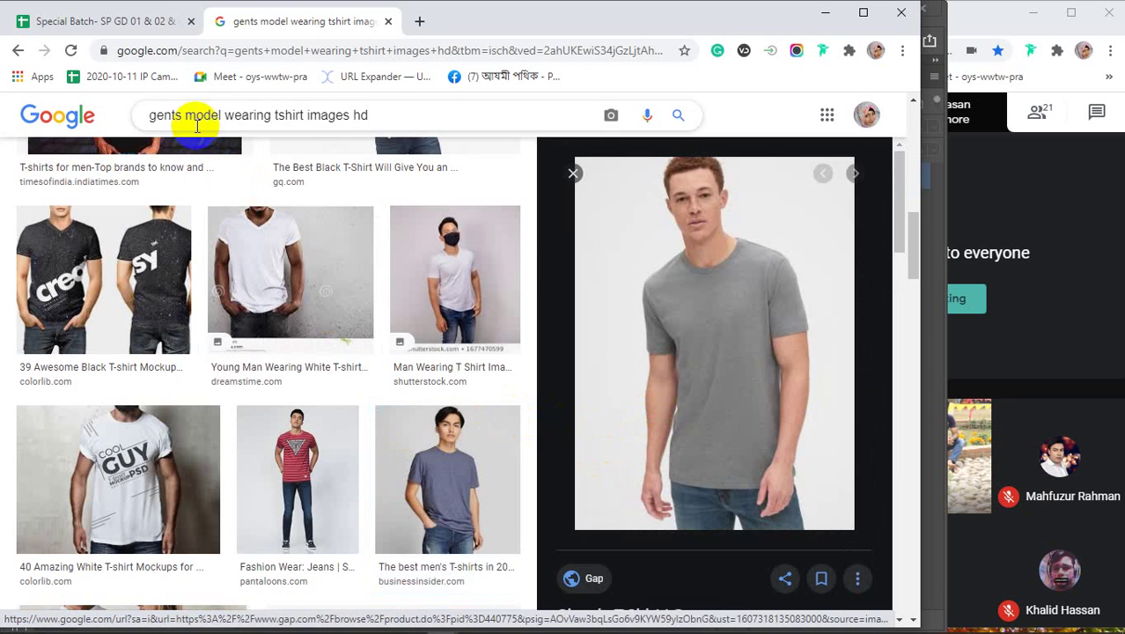
# Step: Copy the related satellitesue.co.za photo of a man in a grey T-shirt and return to the Photoshop document "class 26"
pyautogui.scroll(-3, 685, 360)
pyautogui.scroll(-8, 683, 361)
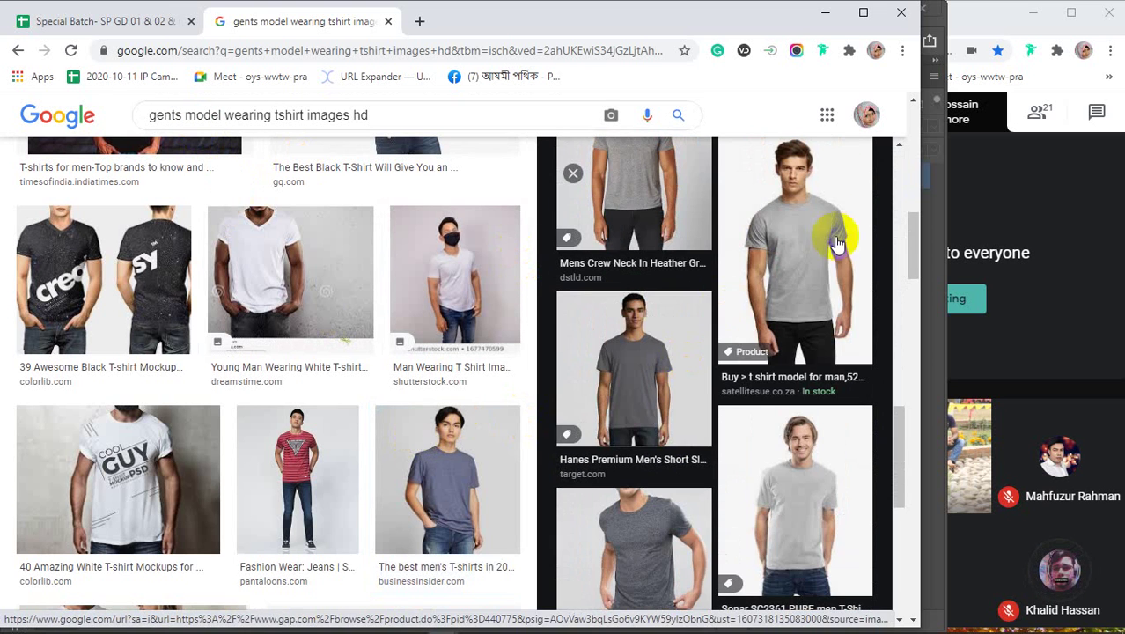
pyautogui.click(794, 251)
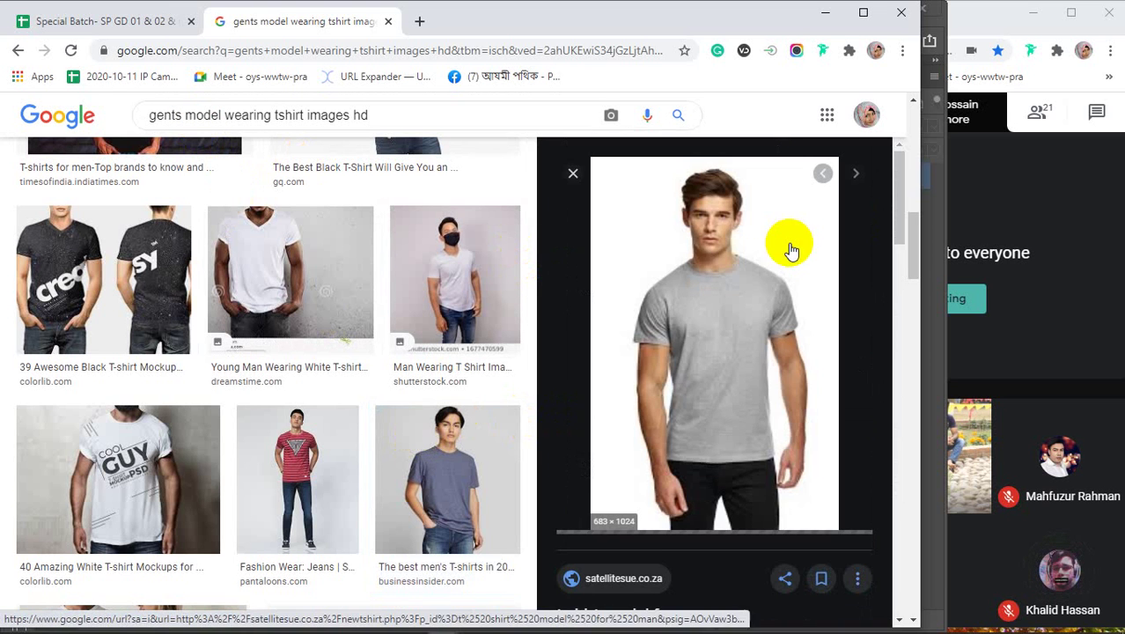
pyautogui.rightClick(699, 319)
pyautogui.click(753, 496)
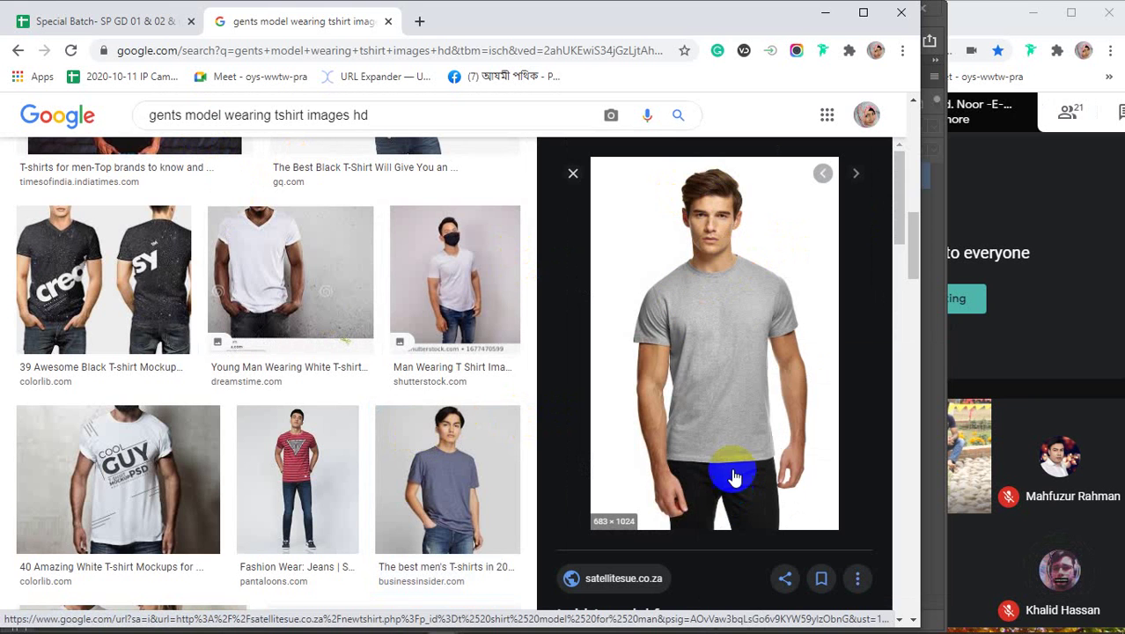
pyautogui.click(825, 13)
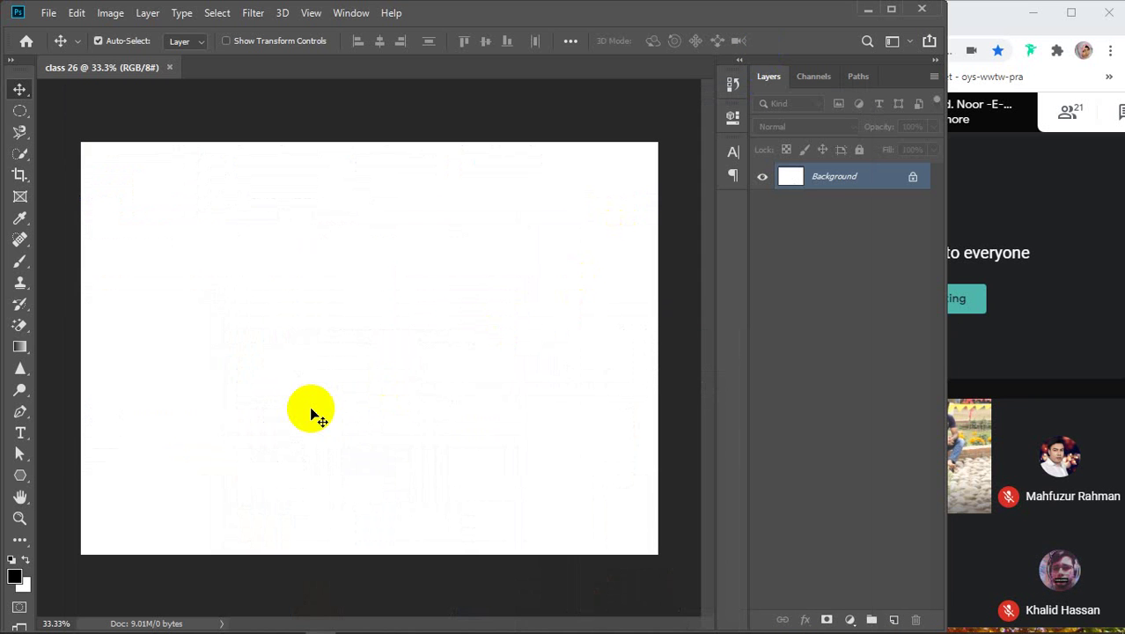
# Step: Paste the copied model photo, scale it proportionally to about 146% to span the canvas height, and centre it horizontally
pyautogui.hotkey('ctrl', 'v')
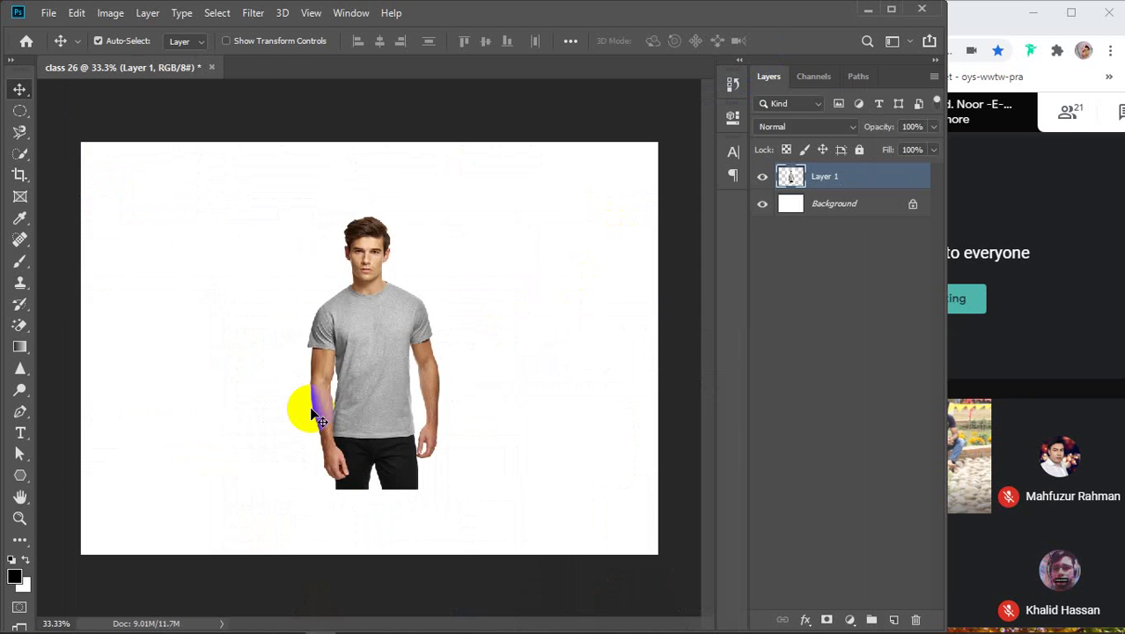
pyautogui.hotkey('ctrl', 't')
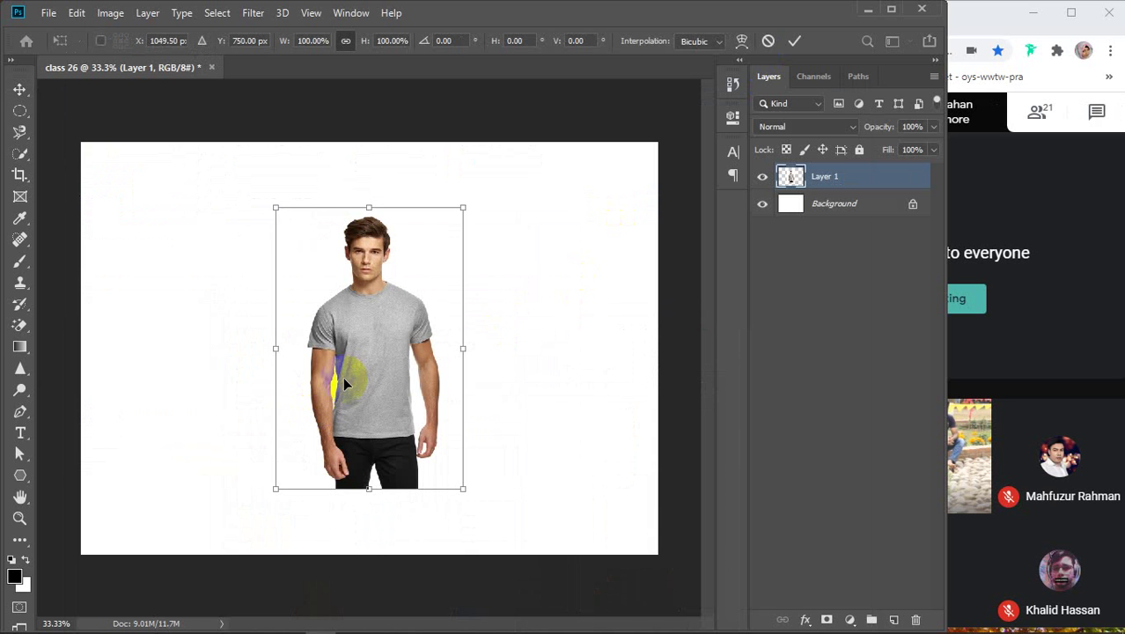
pyautogui.moveTo(275, 207); pyautogui.dragTo(172, 110)
pyautogui.moveTo(378, 298); pyautogui.dragTo(344, 368)
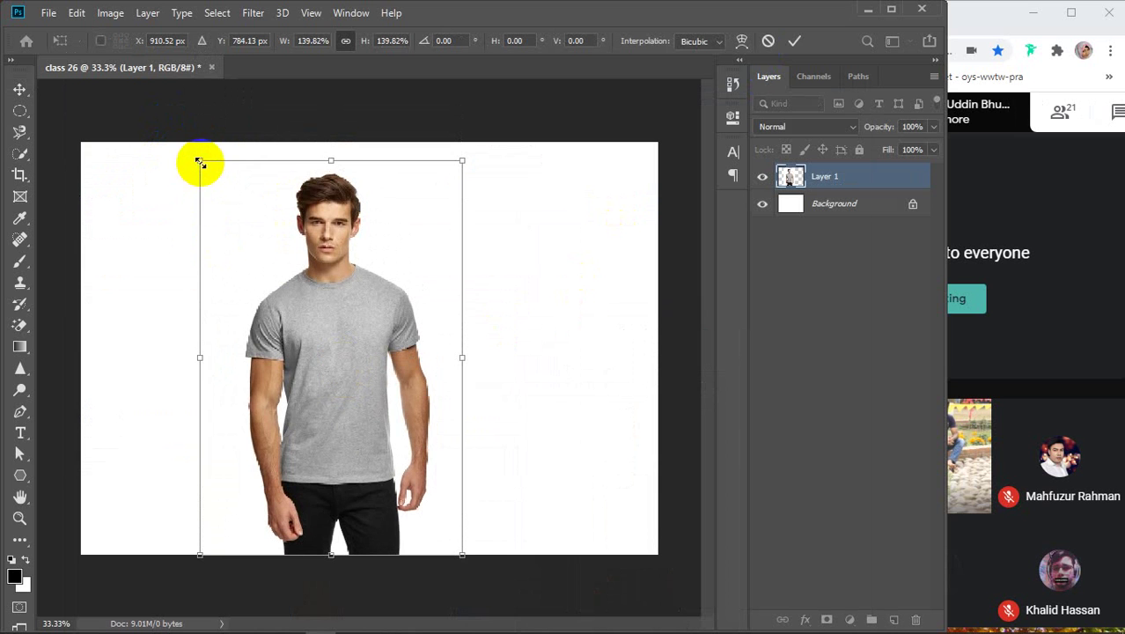
pyautogui.moveTo(197, 161); pyautogui.dragTo(177, 155)
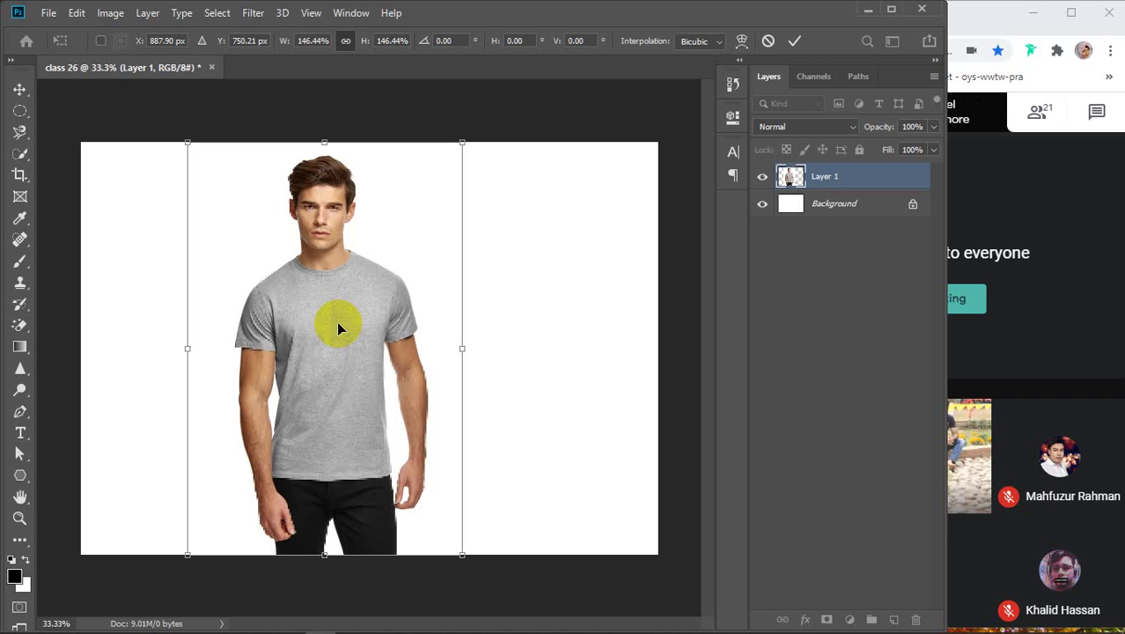
pyautogui.moveTo(338, 327); pyautogui.dragTo(402, 321)
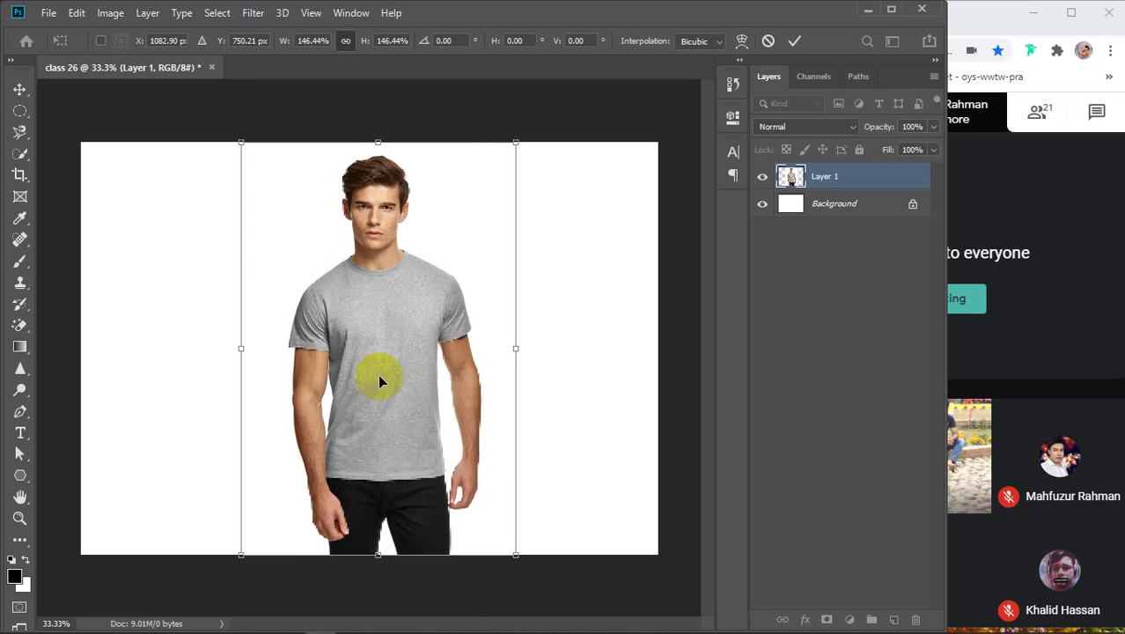
pyautogui.click(794, 40)
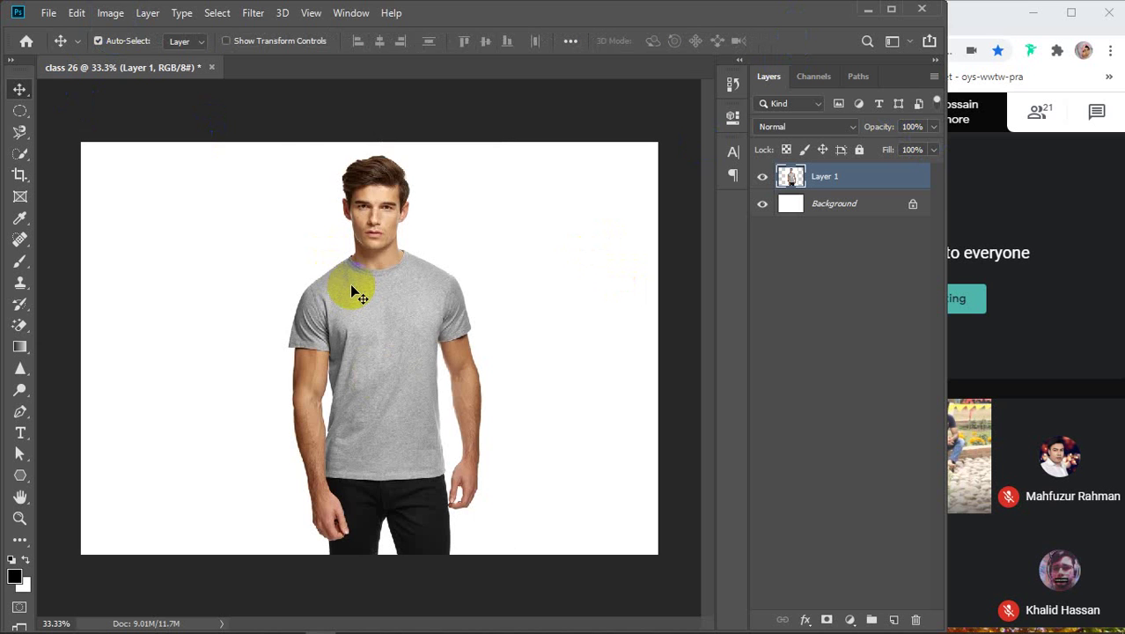
pyautogui.click(173, 239)
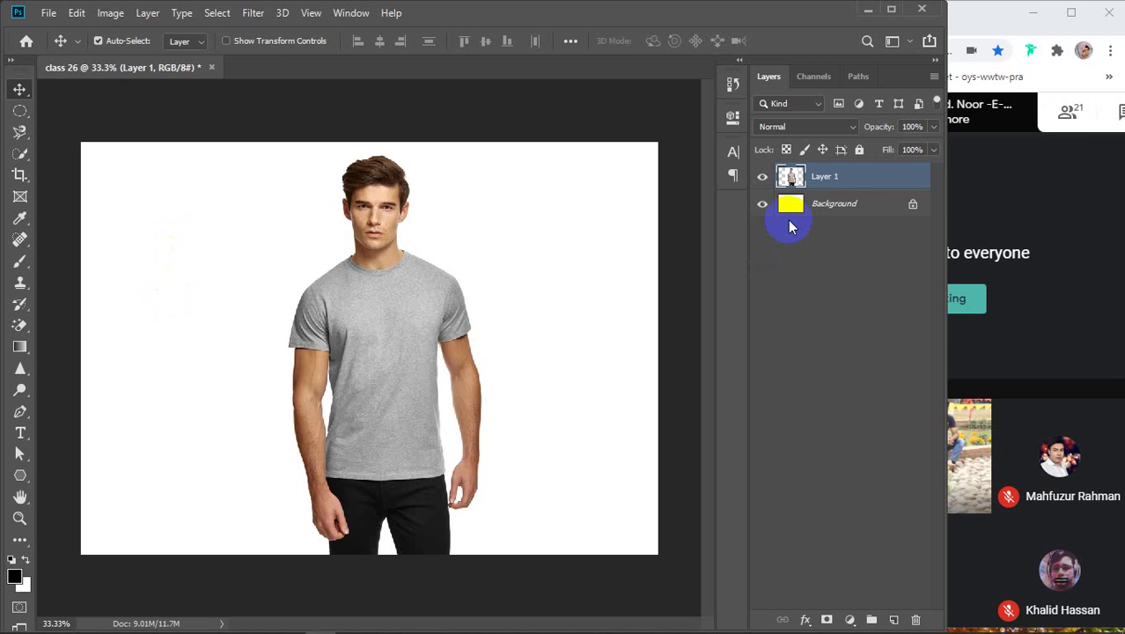
# Step: Erase the white areas around the model with the Magic Eraser while Background is hidden, and show Background again
pyautogui.click(762, 203)
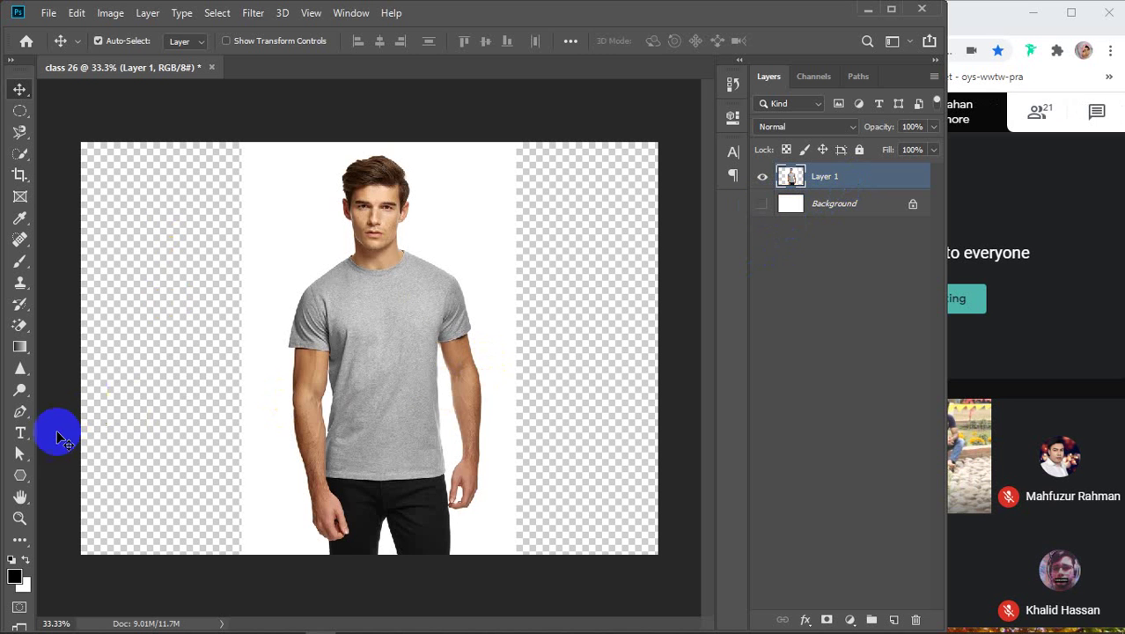
pyautogui.moveTo(20, 325); pyautogui.dragTo(92, 355)
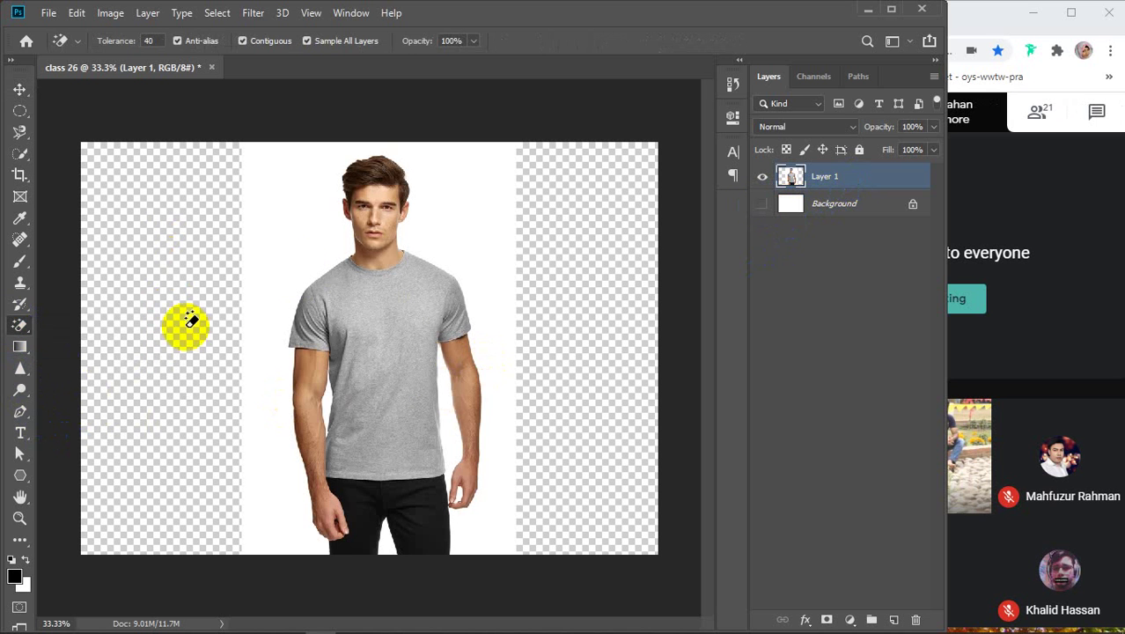
pyautogui.click(273, 241)
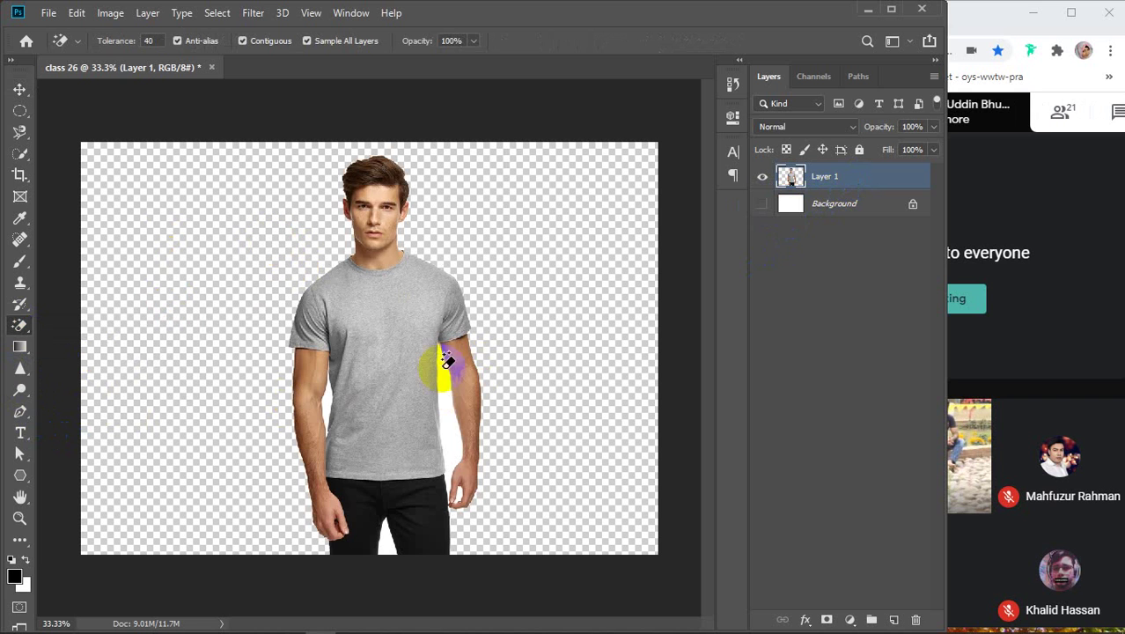
pyautogui.click(441, 389)
pyautogui.click(323, 396)
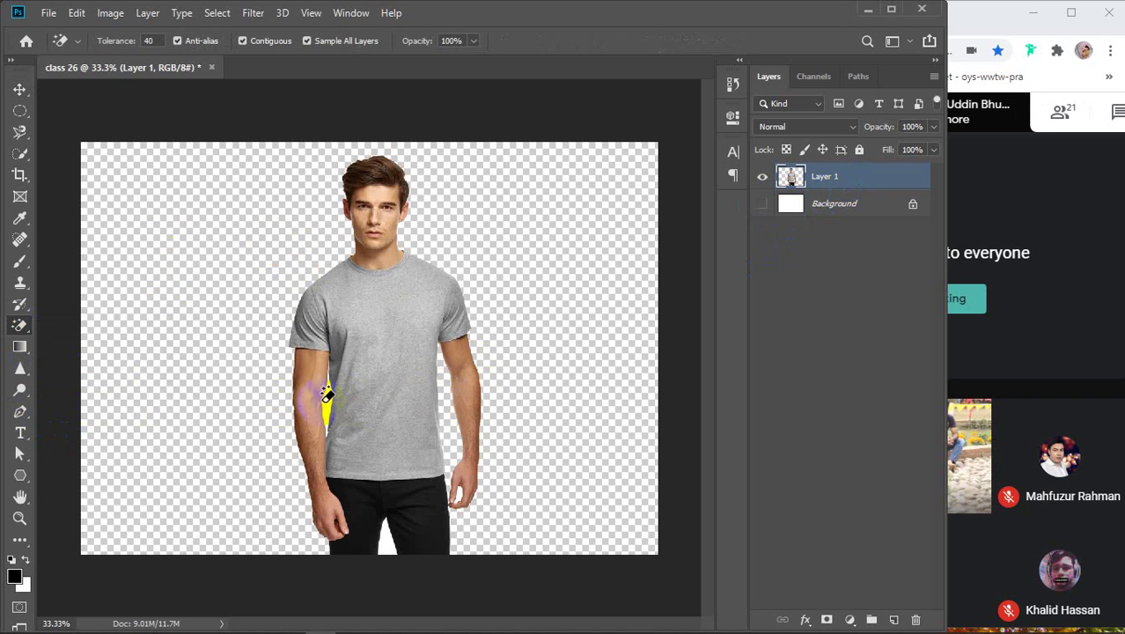
pyautogui.click(385, 533)
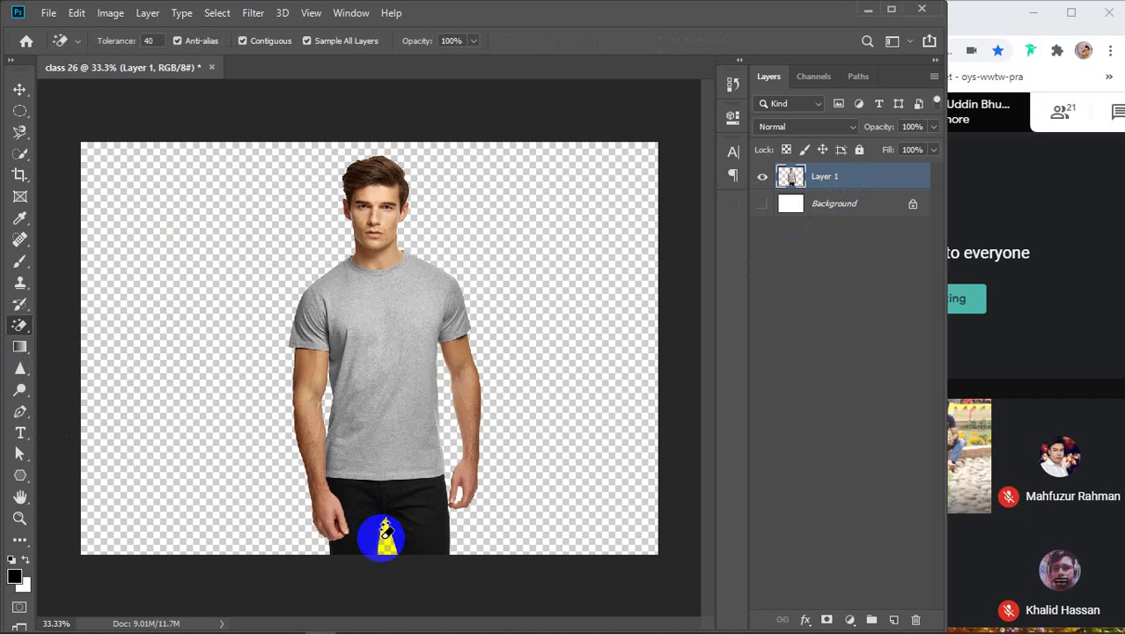
pyautogui.click(19, 89)
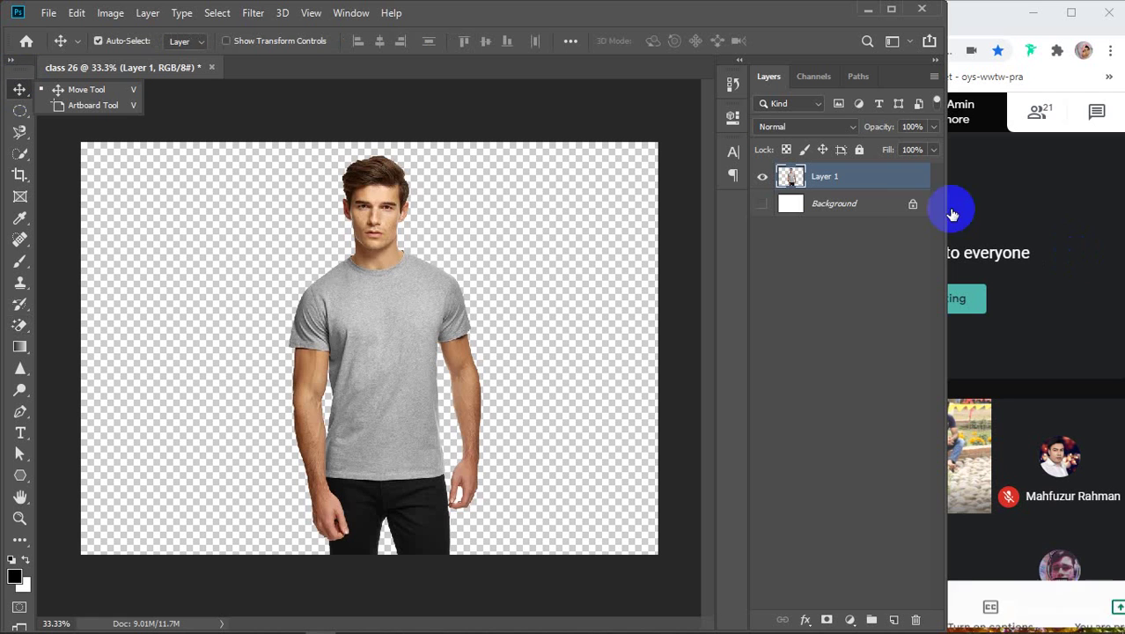
pyautogui.click(762, 203)
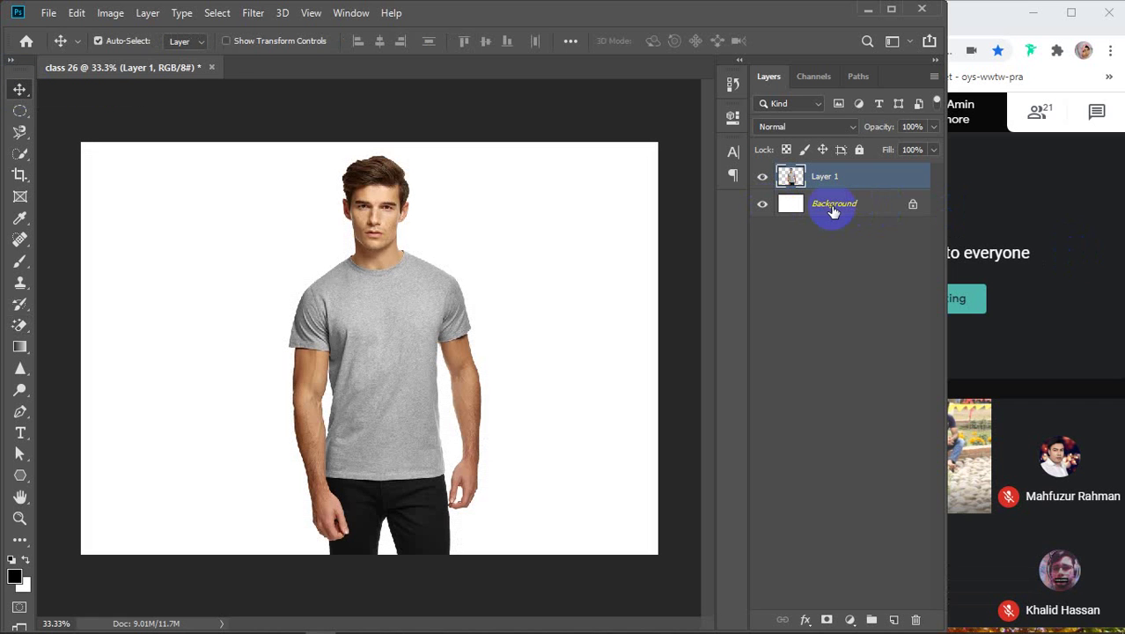
# Step: Delete Layer 1, which holds the model in the grey T-shirt
pyautogui.click(833, 213)
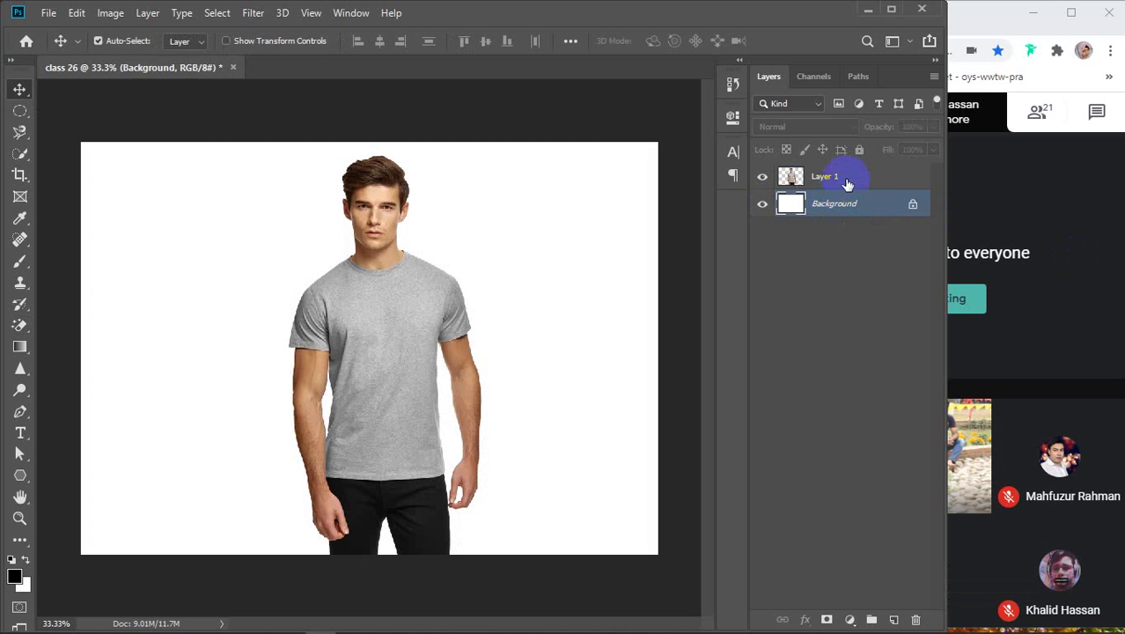
pyautogui.click(847, 181)
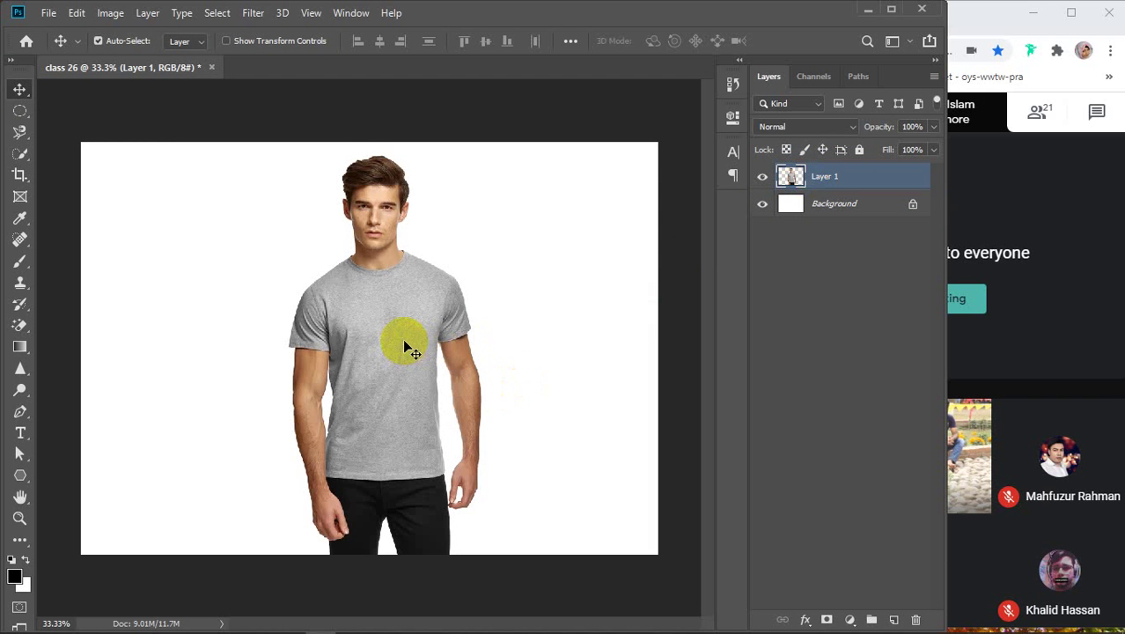
pyautogui.press('Delete')
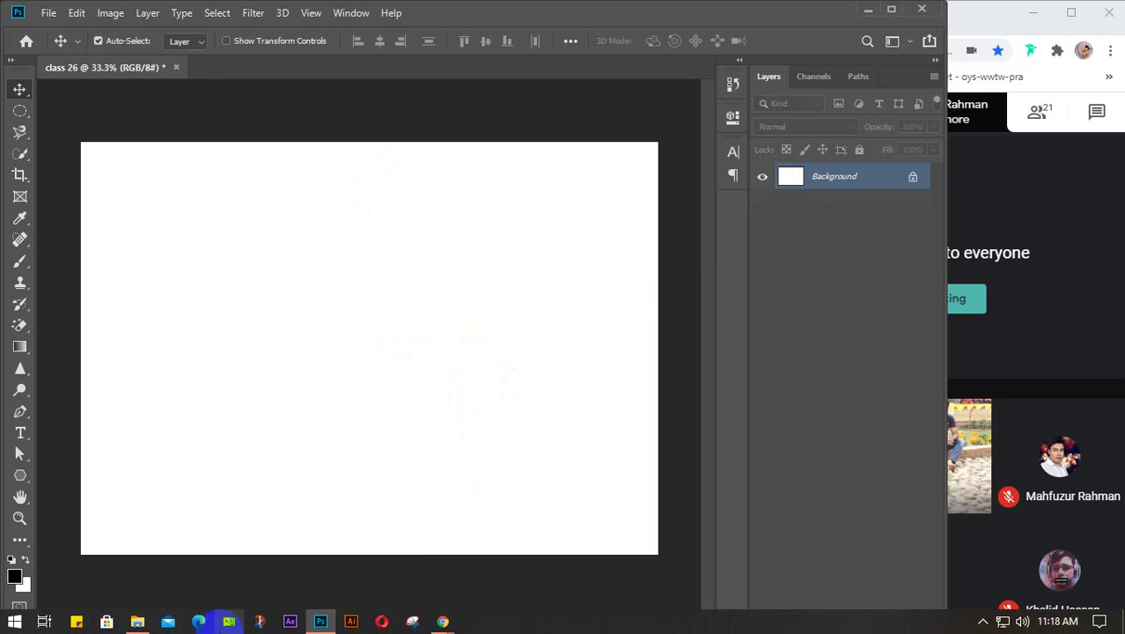
# Step: Switch to the Google Images results in Chrome, preview "The best men's T-shirts in 2020" photo and examine its related images
pyautogui.moveTo(320, 621)
pyautogui.moveTo(443, 621)
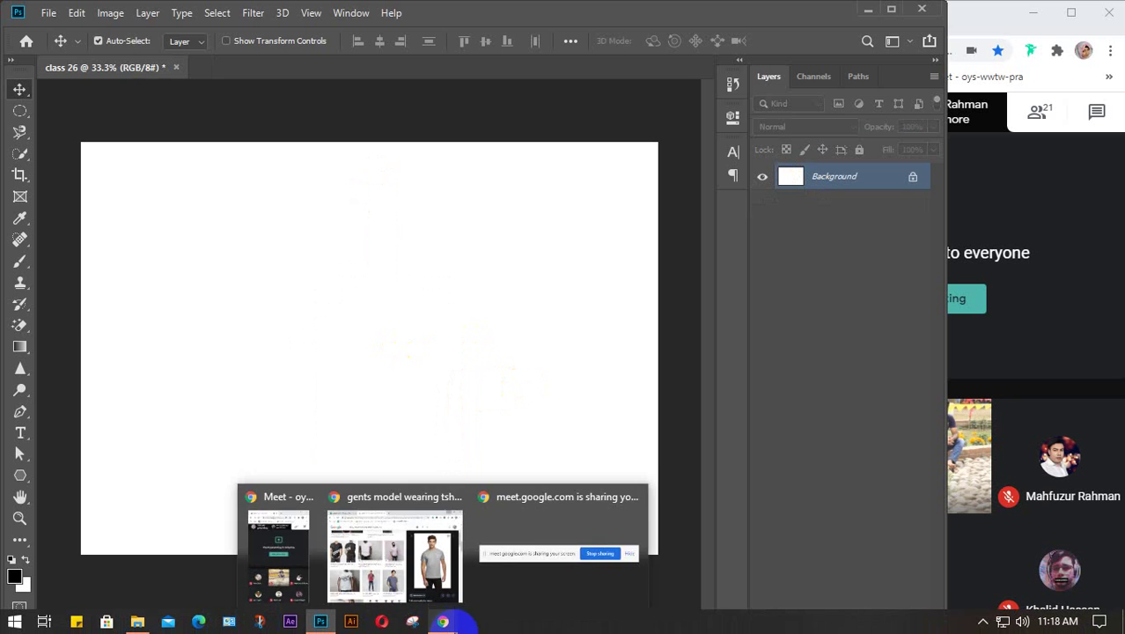
pyautogui.click(403, 559)
pyautogui.scroll(-10, 716, 357)
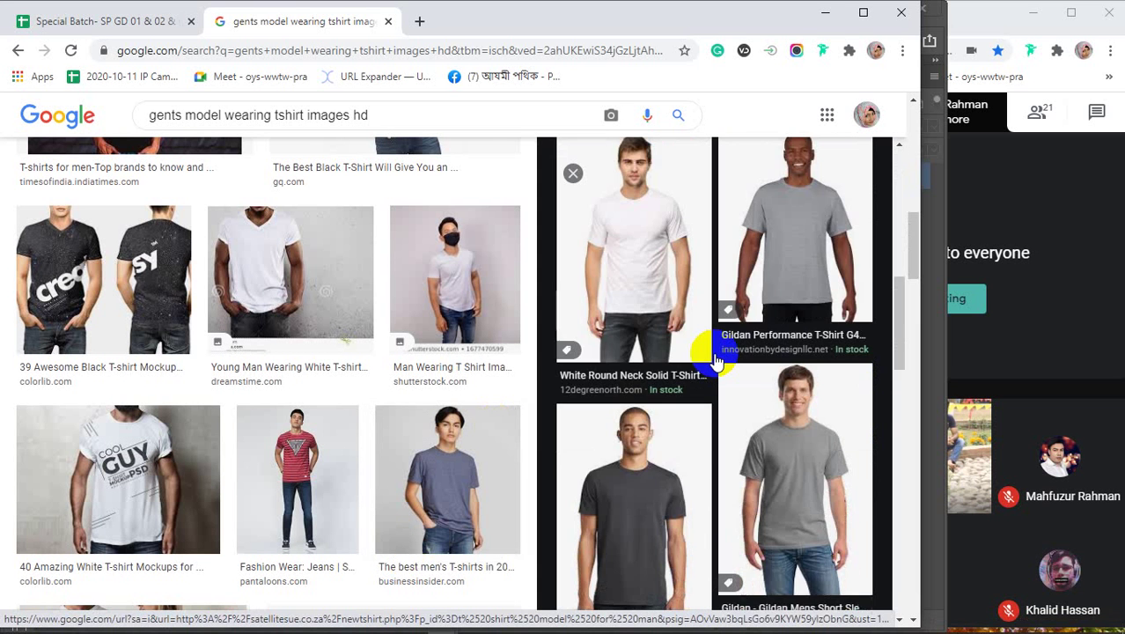
pyautogui.scroll(-3, 252, 321)
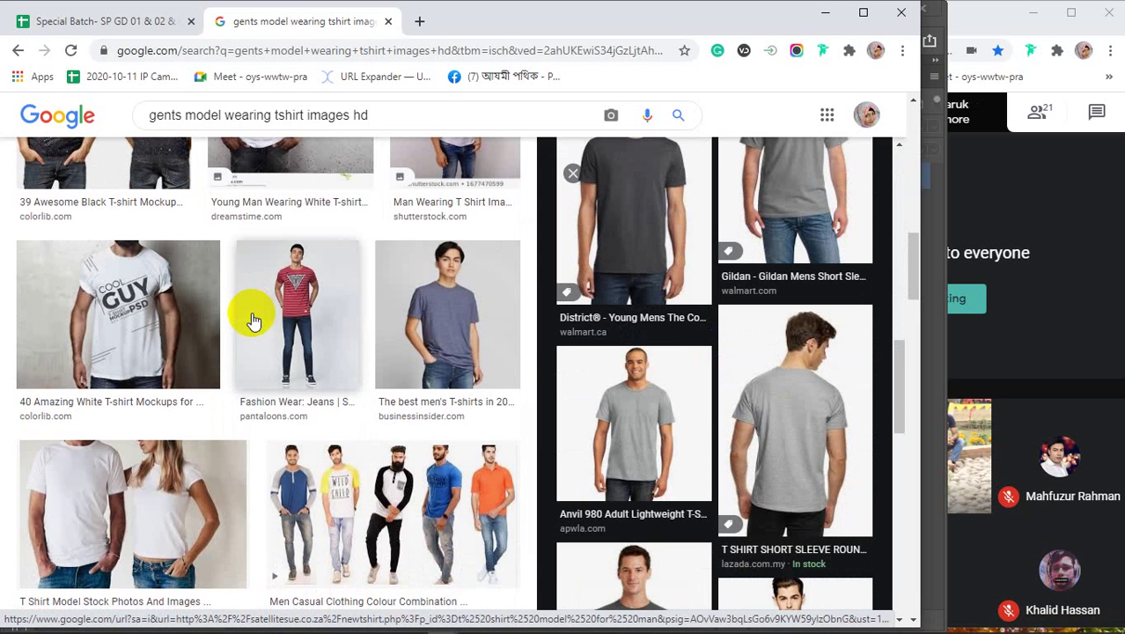
pyautogui.click(436, 324)
pyautogui.scroll(-7, 777, 355)
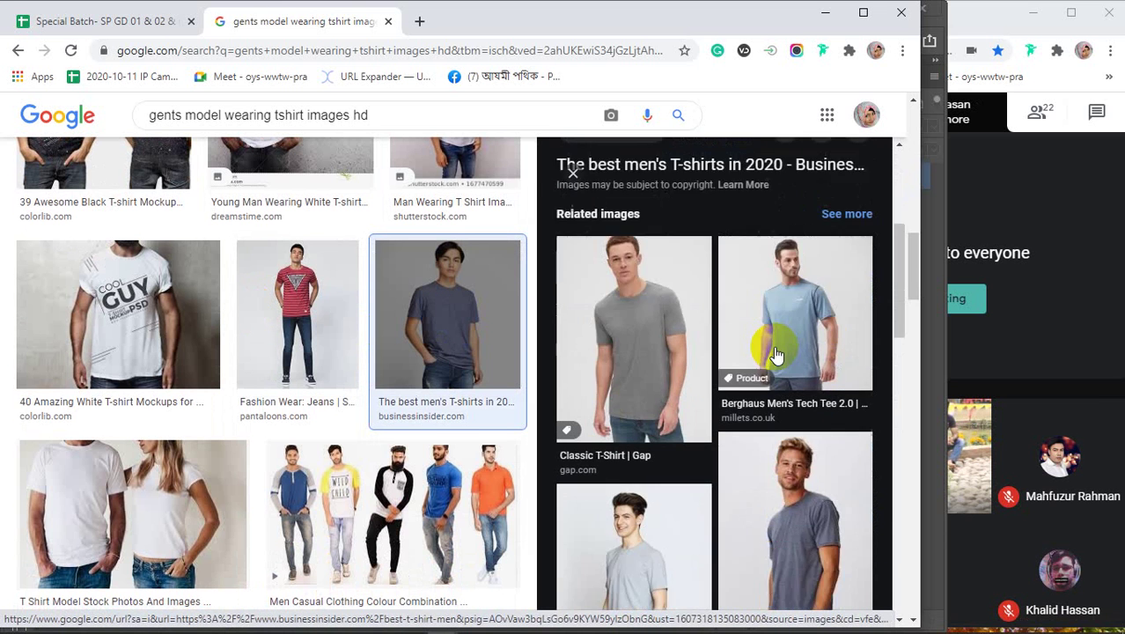
pyautogui.scroll(-10, 96, 352)
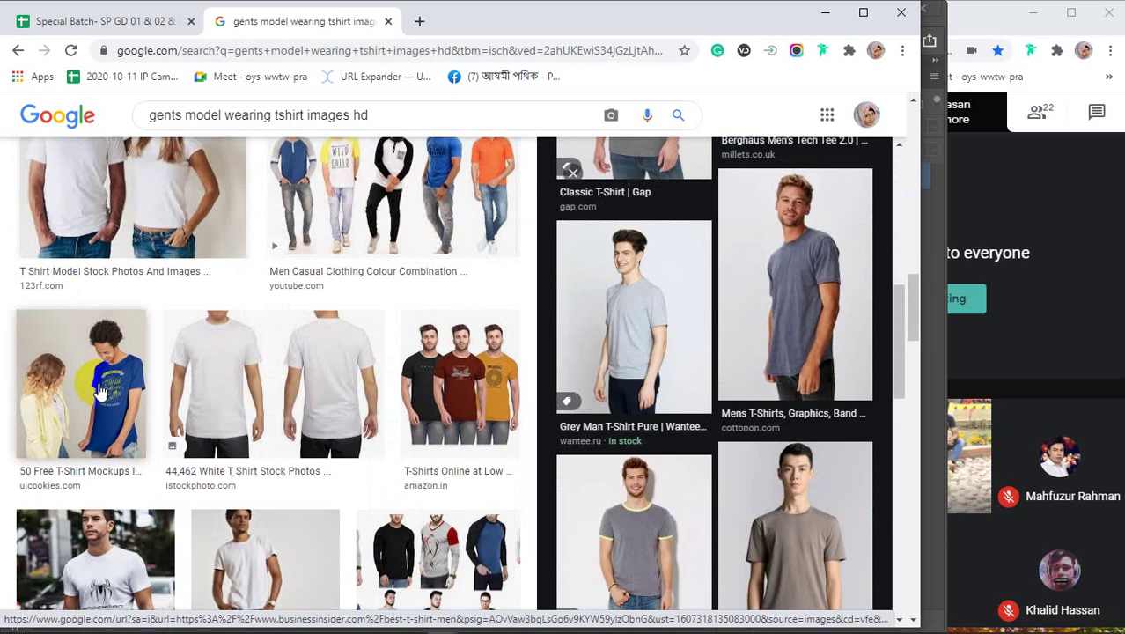
# Step: Look further through the T-shirt image results for another suitable photo of a male model
pyautogui.scroll(-5, 99, 390)
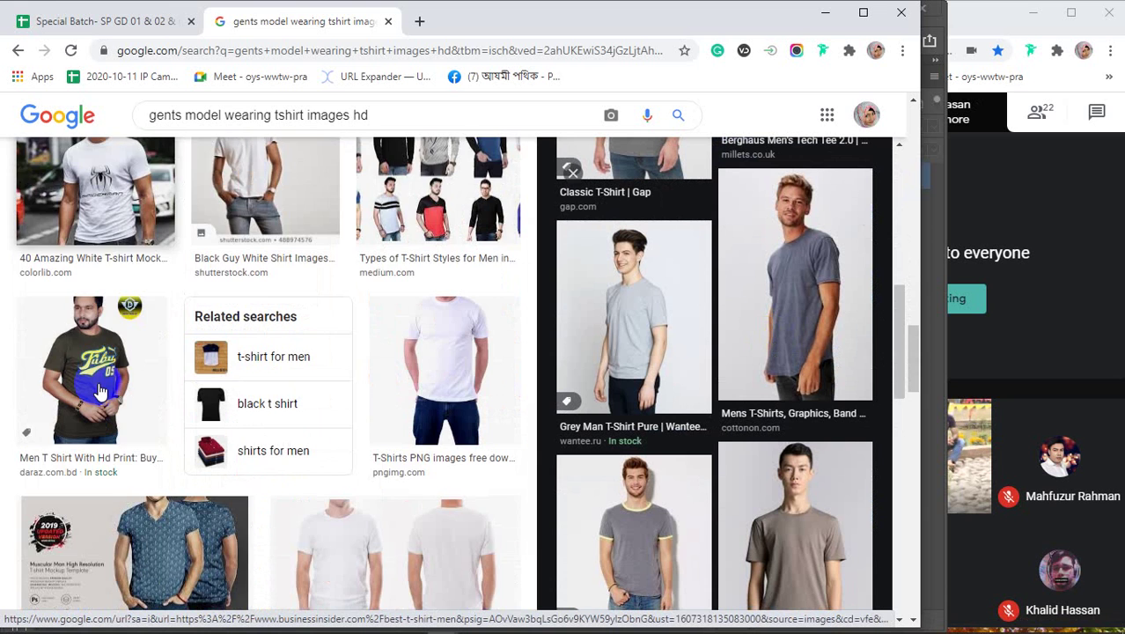
pyautogui.scroll(-2, 99, 390)
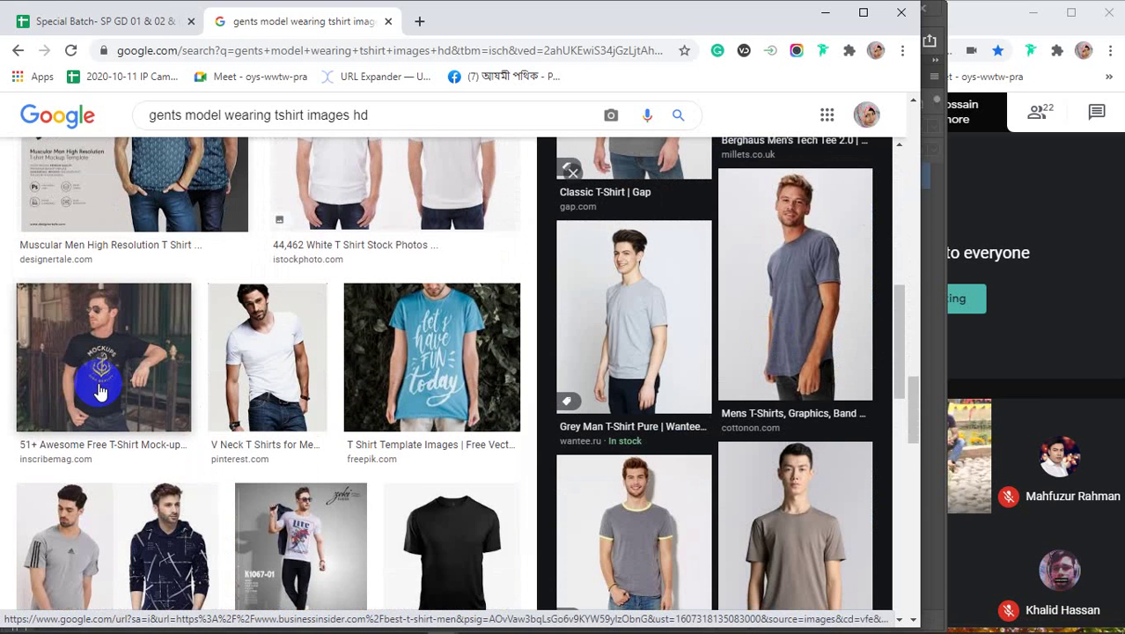
pyautogui.scroll(-2, 100, 390)
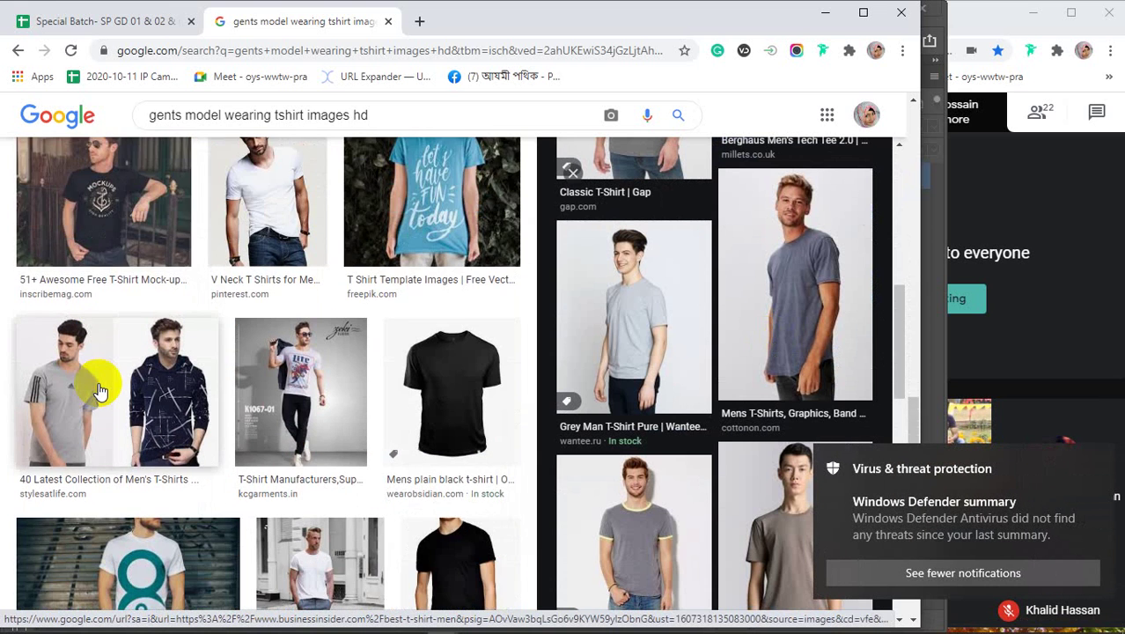
pyautogui.scroll(-2, 100, 390)
pyautogui.scroll(-2, 100, 390)
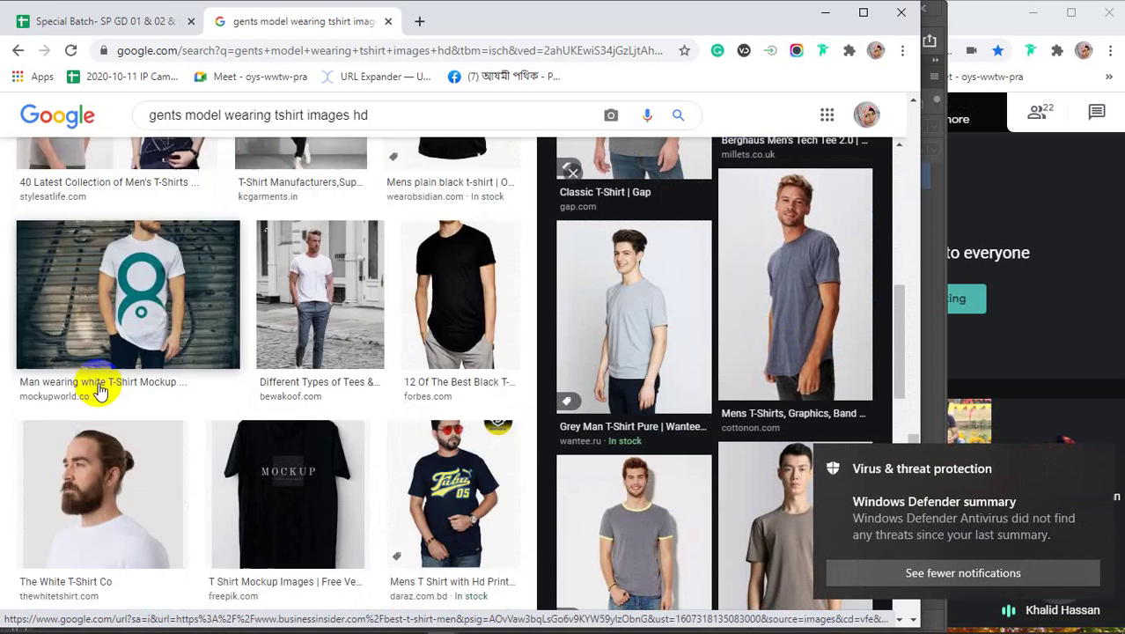
pyautogui.scroll(4, 97, 382)
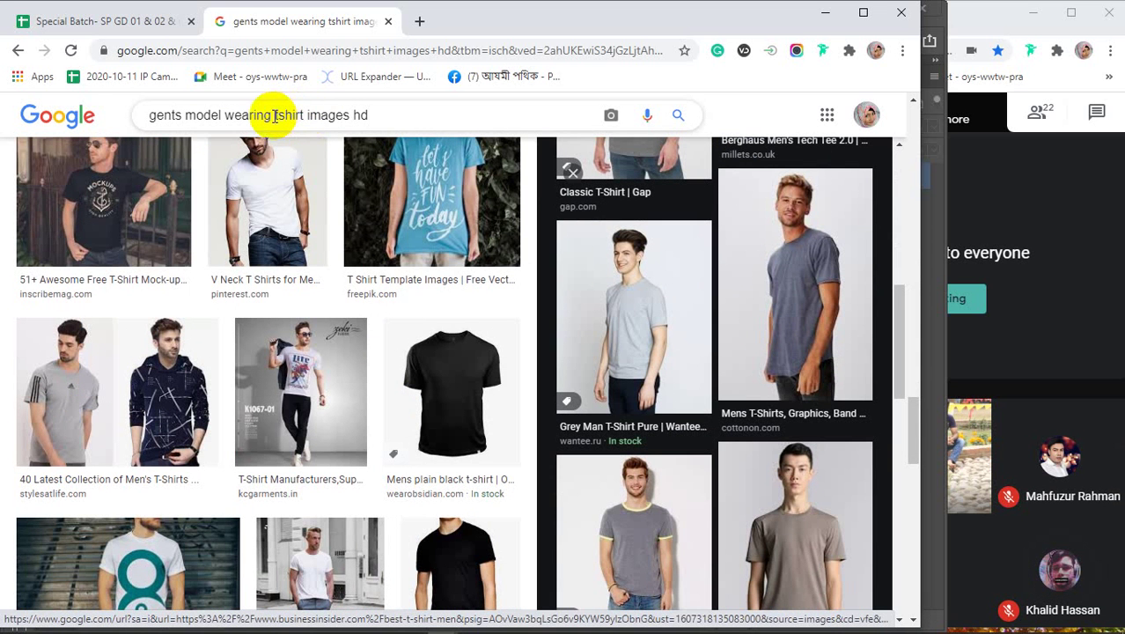
# Step: Search Google Images for "robert pattinson images hd"
pyautogui.moveTo(304, 116); pyautogui.dragTo(137, 114)
pyautogui.write('robert')
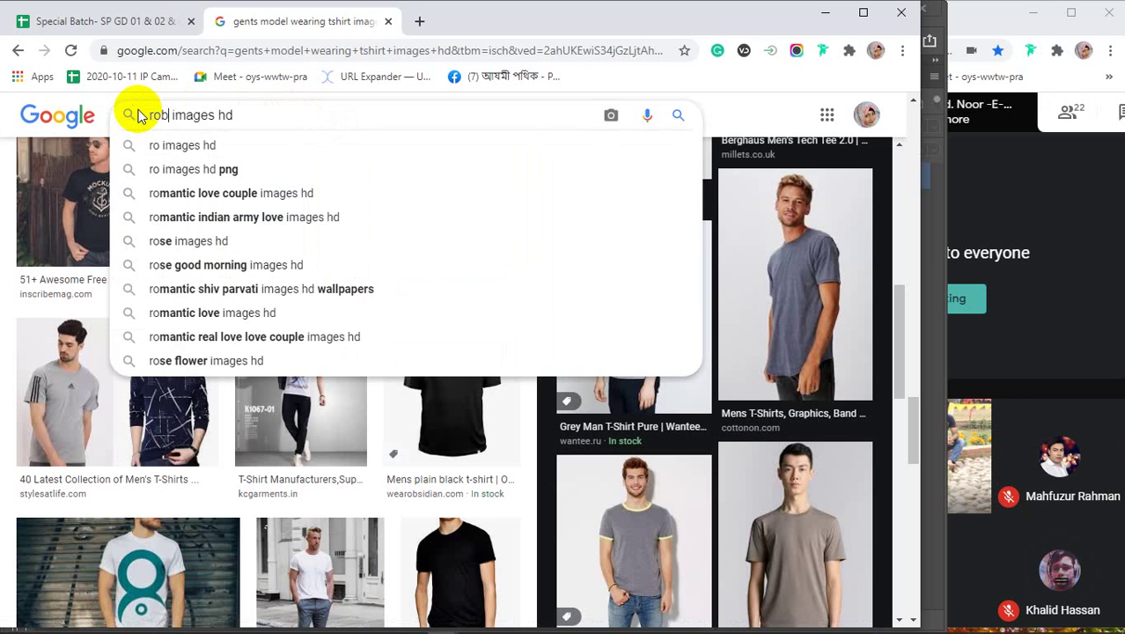
pyautogui.write(' pa')
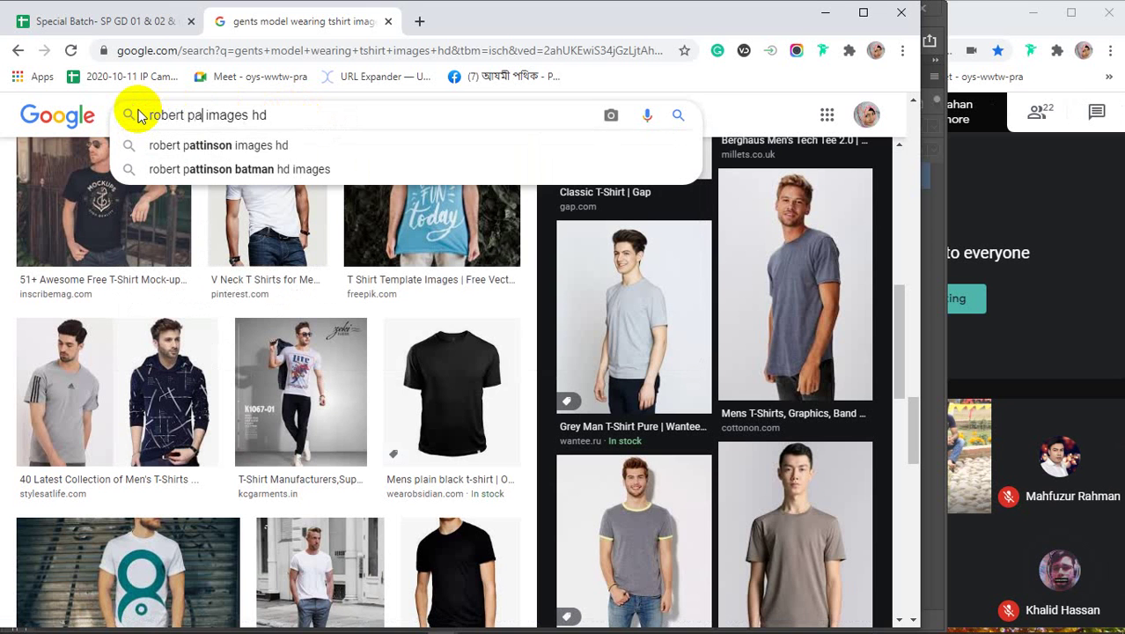
pyautogui.write('t')
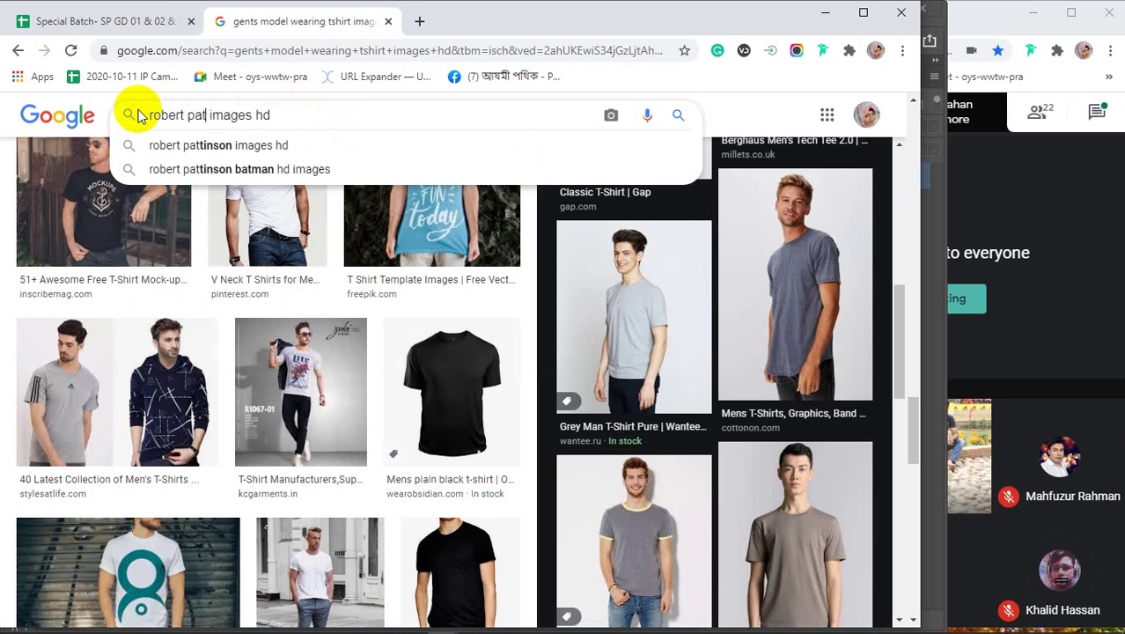
pyautogui.write('tinson')
pyautogui.press('Return')
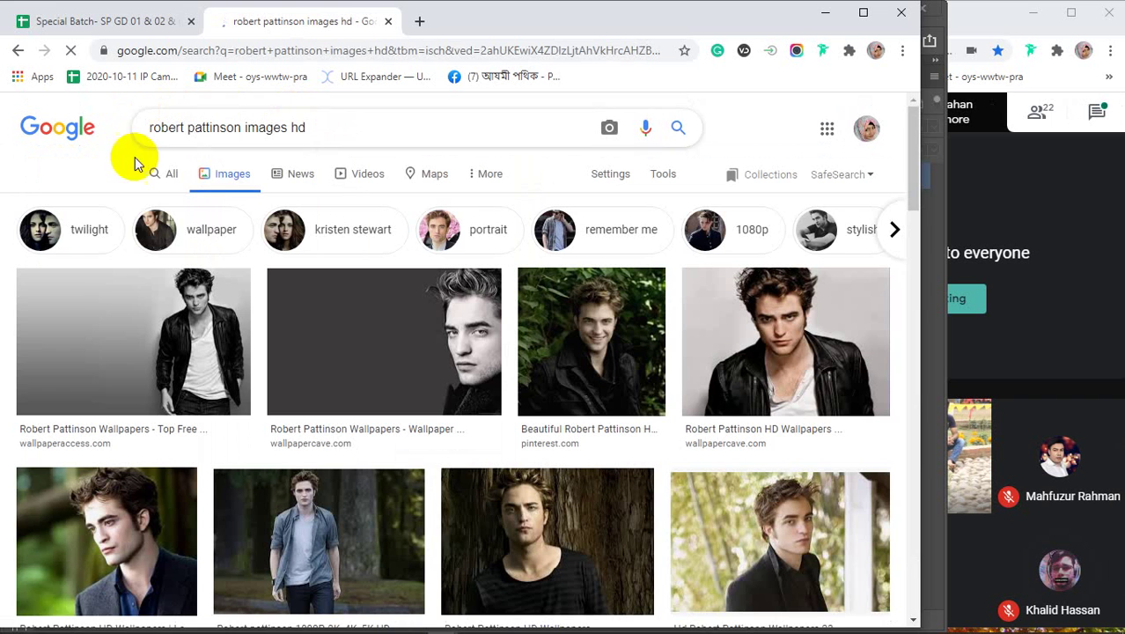
# Step: Look through the "robert pattinson images hd" results for a suitable photo of the actor
pyautogui.click(239, 352)
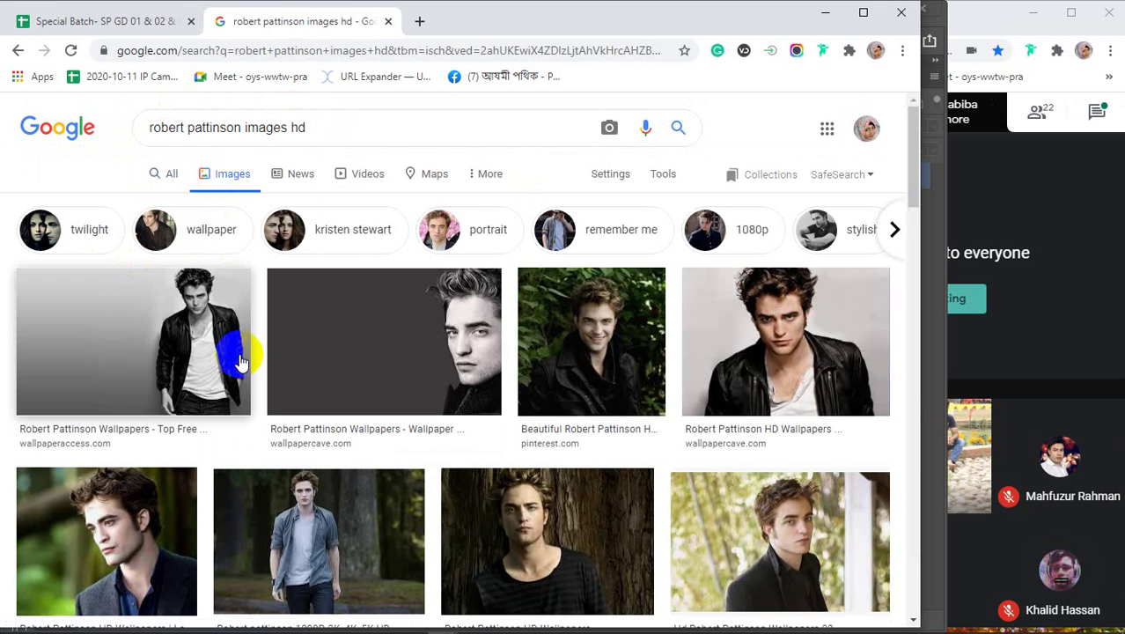
pyautogui.scroll(-2, 116, 344)
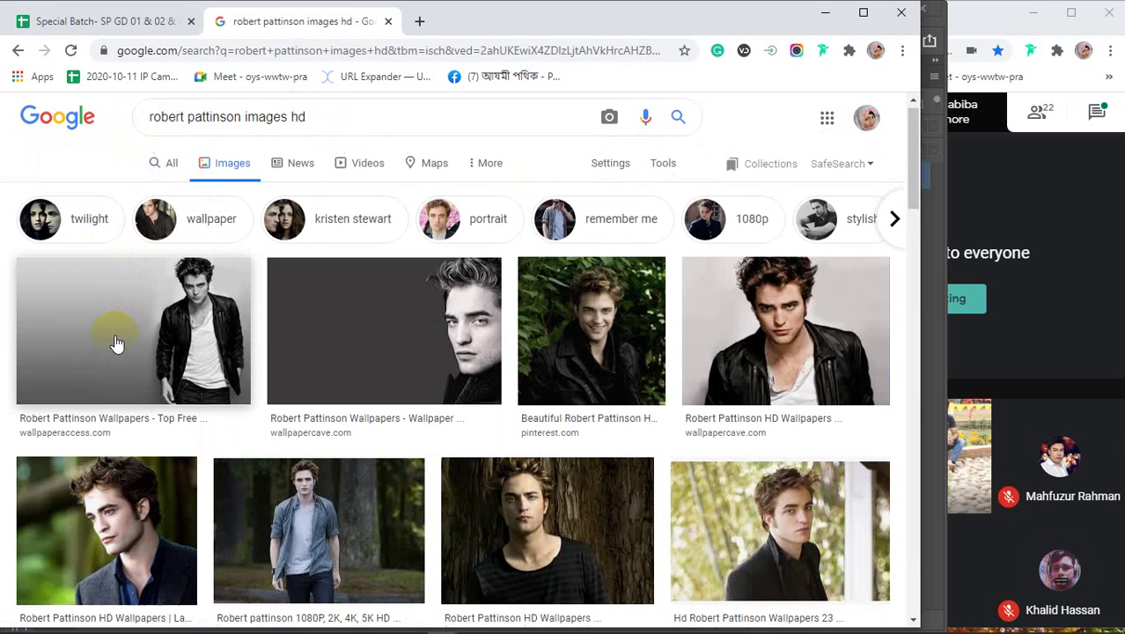
pyautogui.scroll(-3, 114, 333)
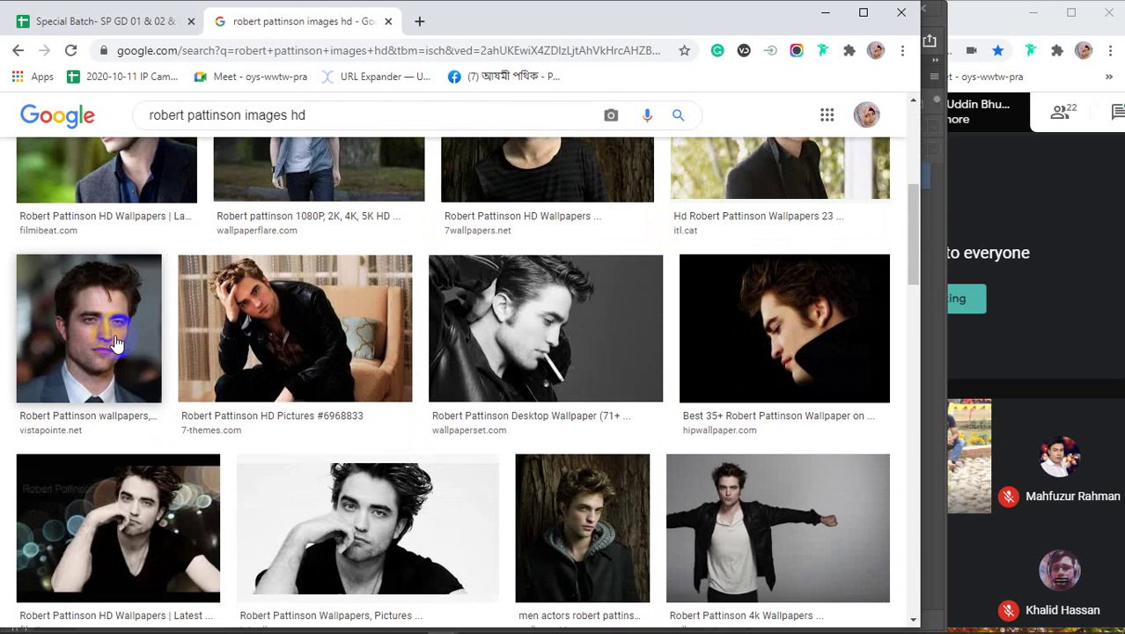
pyautogui.scroll(-6, 115, 343)
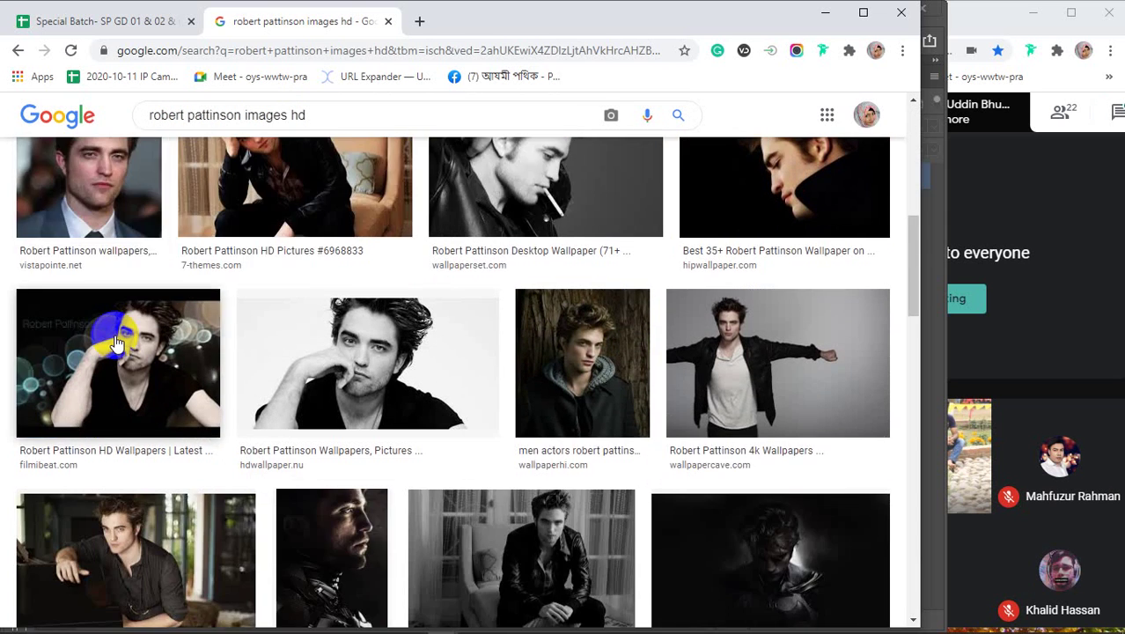
pyautogui.scroll(-3, 115, 344)
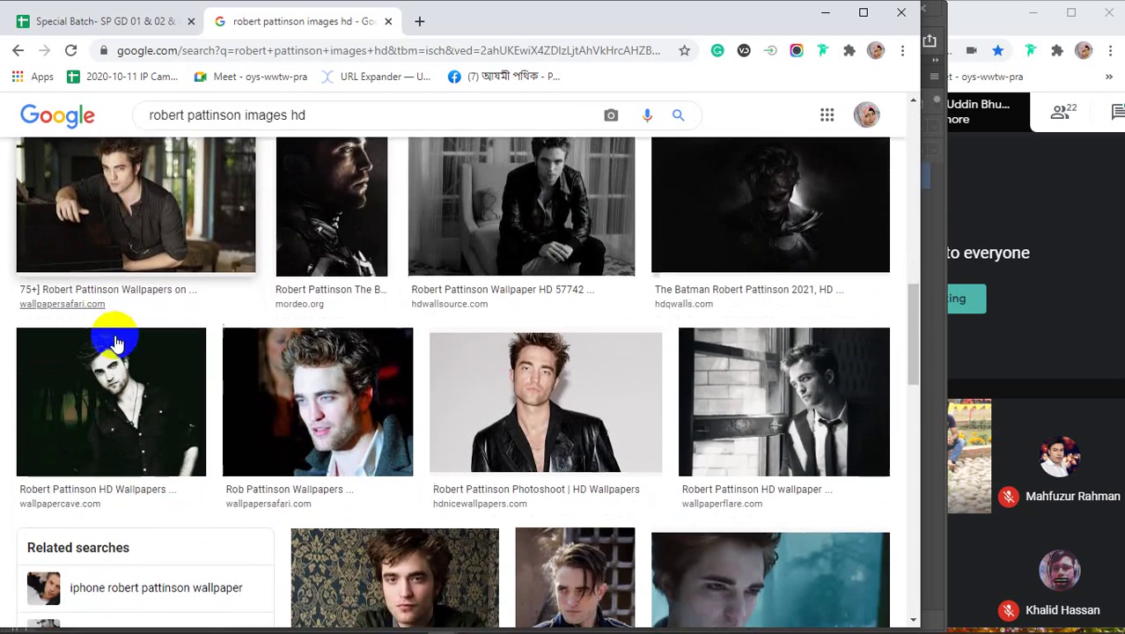
pyautogui.scroll(-2, 115, 344)
pyautogui.scroll(-3, 115, 340)
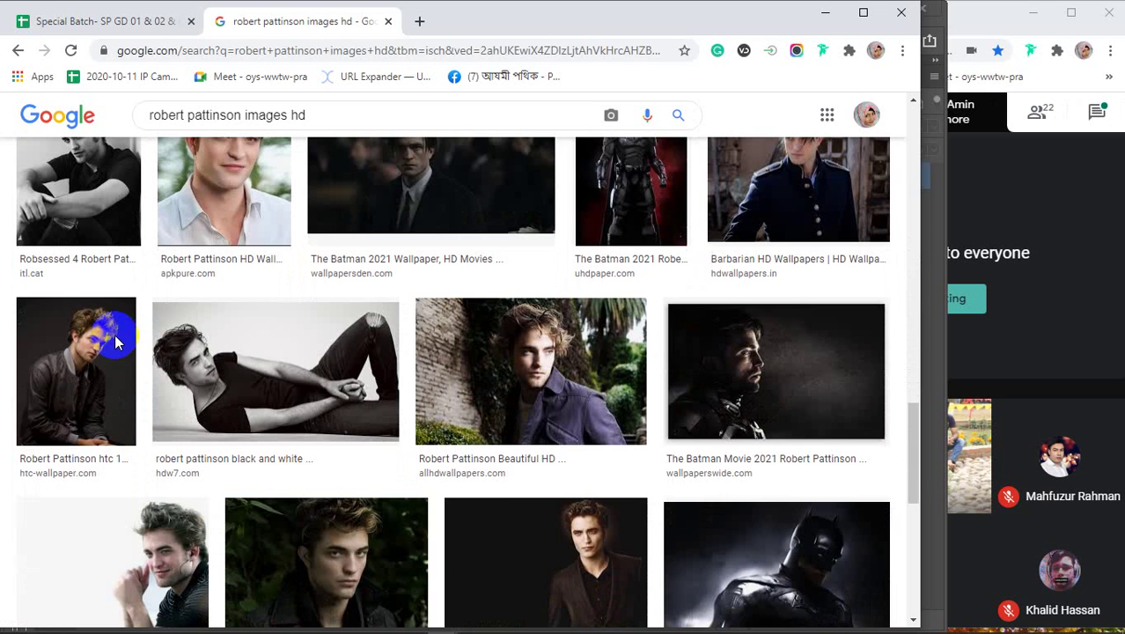
pyautogui.scroll(-3, 115, 342)
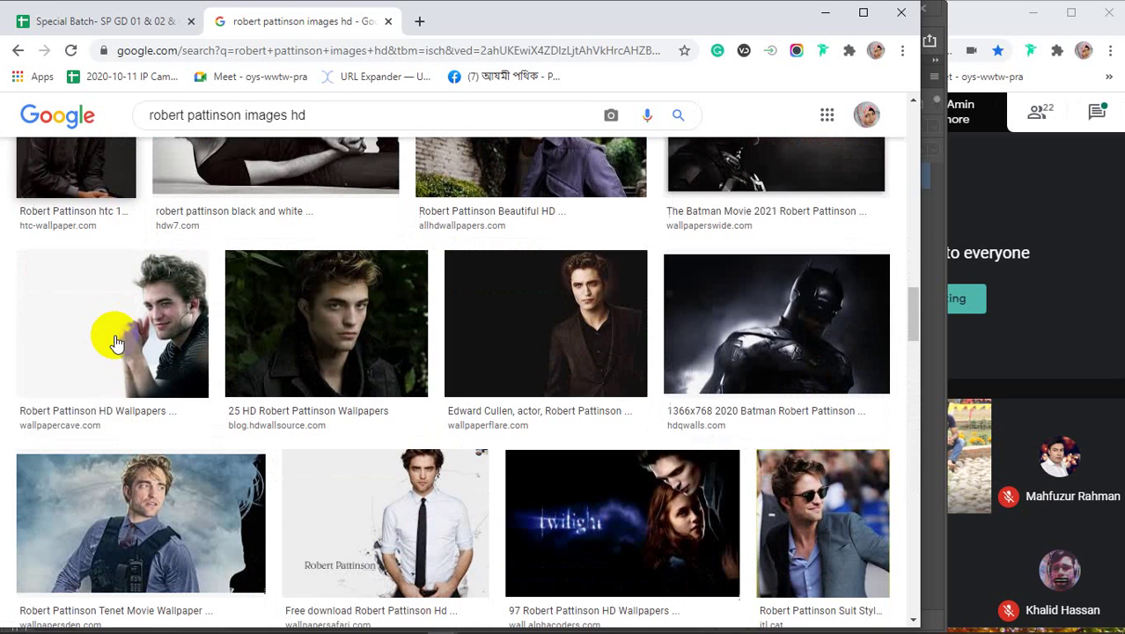
pyautogui.scroll(-3, 115, 341)
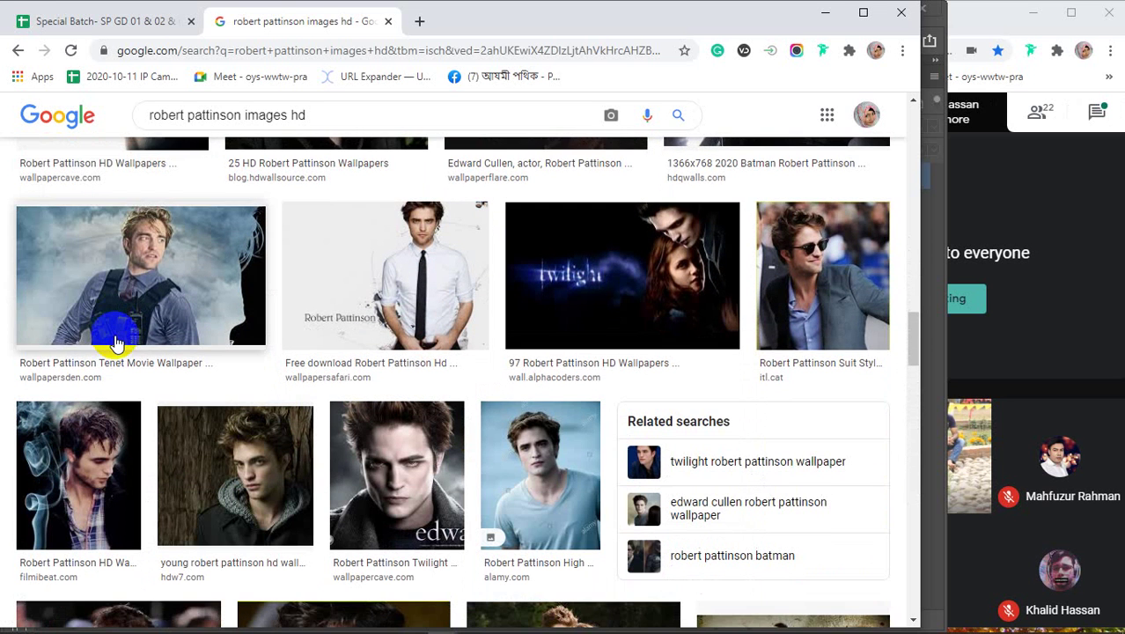
pyautogui.scroll(-3, 116, 342)
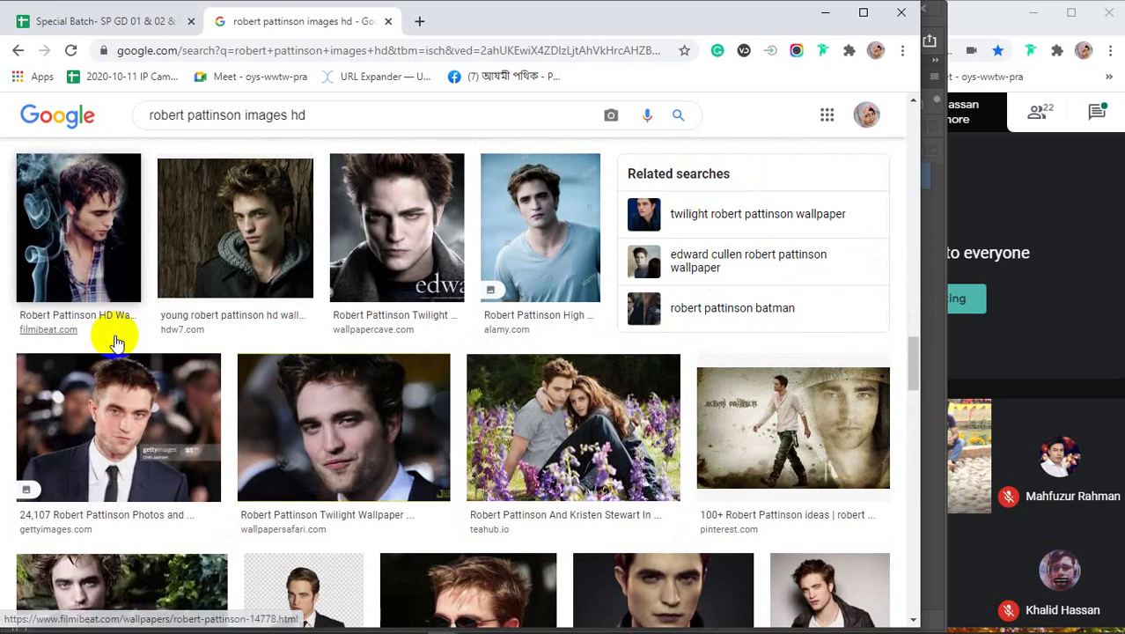
pyautogui.scroll(-1, 115, 344)
pyautogui.scroll(-3, 110, 330)
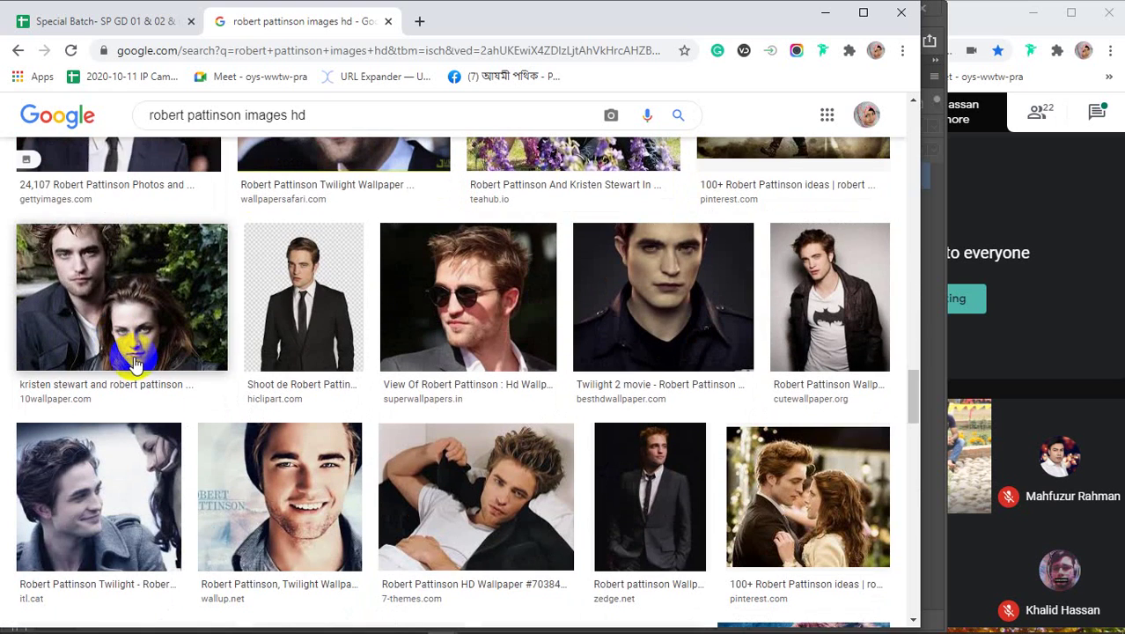
pyautogui.scroll(-2, 451, 352)
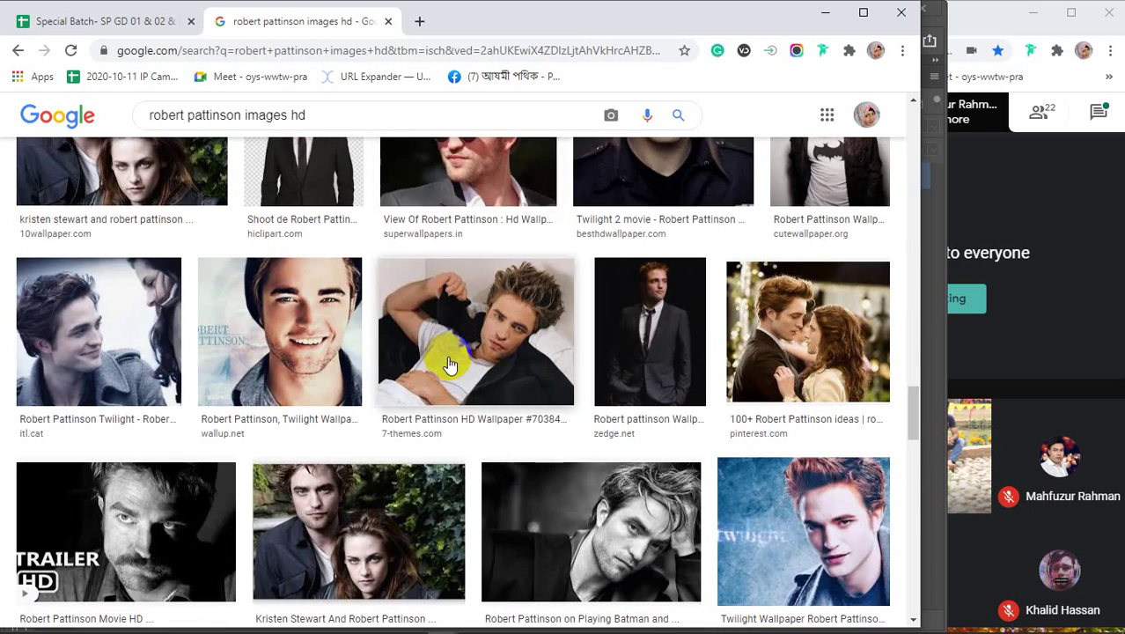
pyautogui.scroll(-2, 449, 364)
pyautogui.scroll(-3, 449, 364)
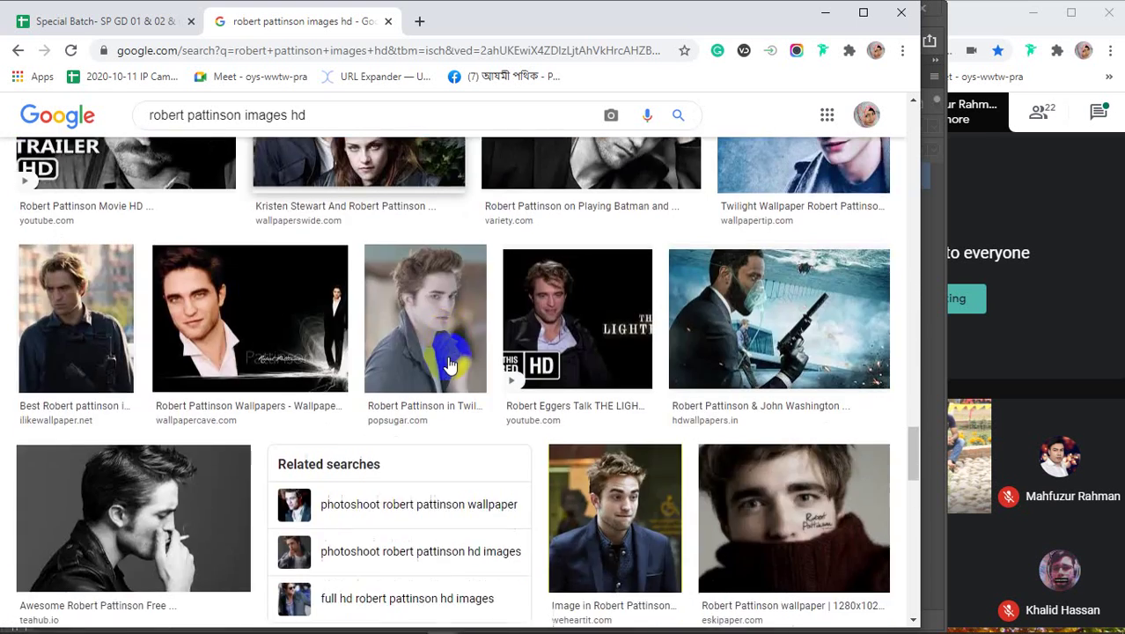
# Step: Refine the image search to "robert pattinson wearing t shirt images hd"
pyautogui.scroll(3, 449, 363)
pyautogui.scroll(10, 449, 364)
pyautogui.click(242, 116)
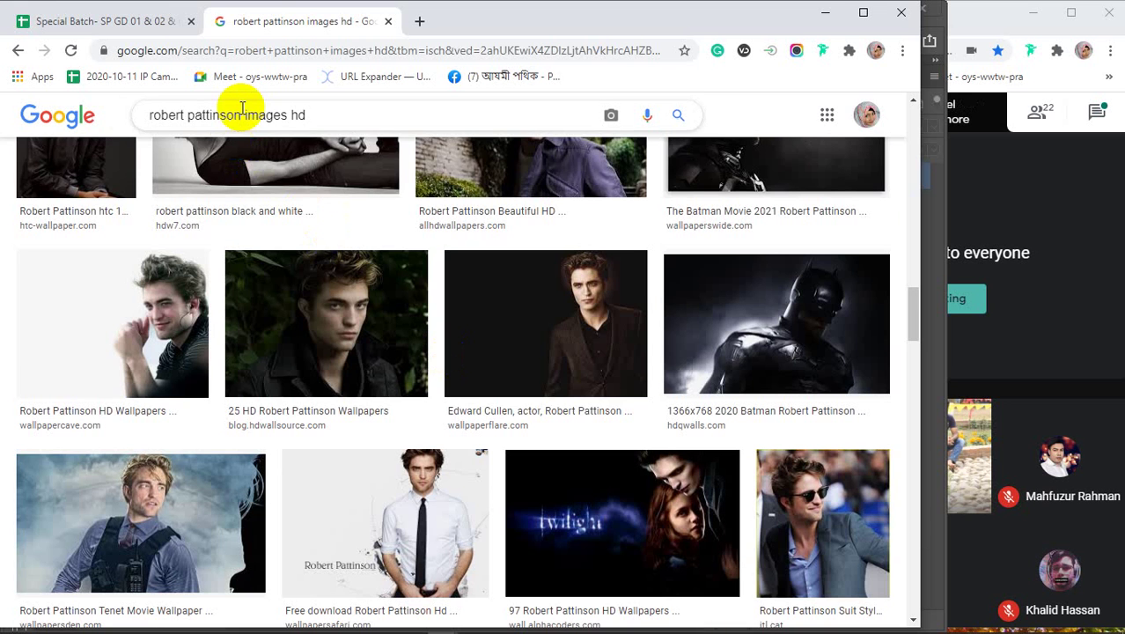
pyautogui.write('wear ')
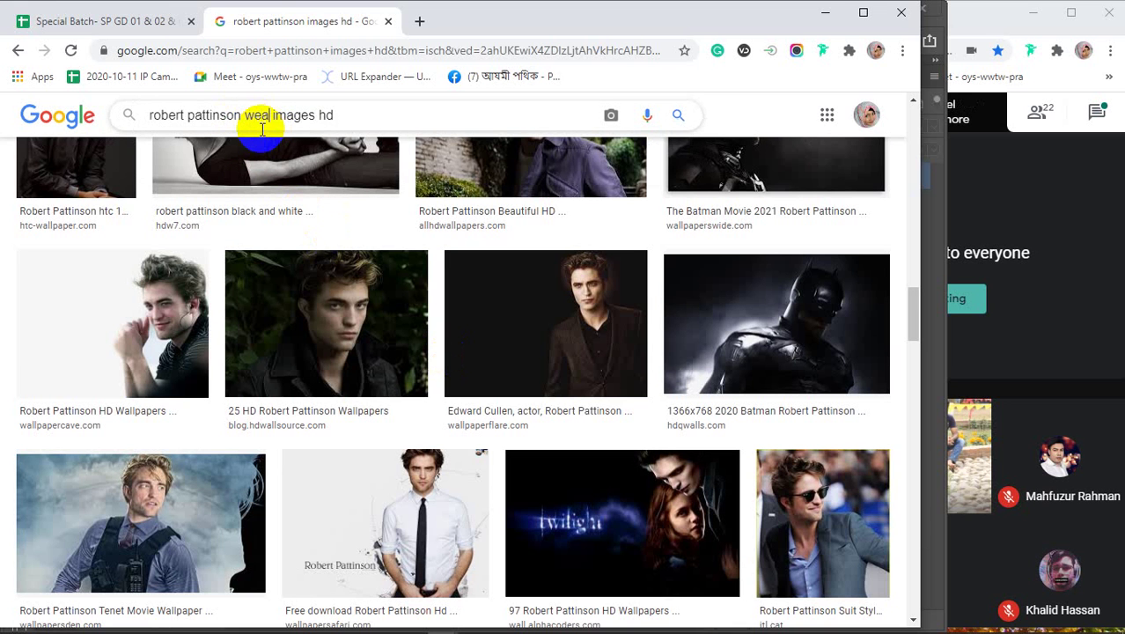
pyautogui.write('ing ')
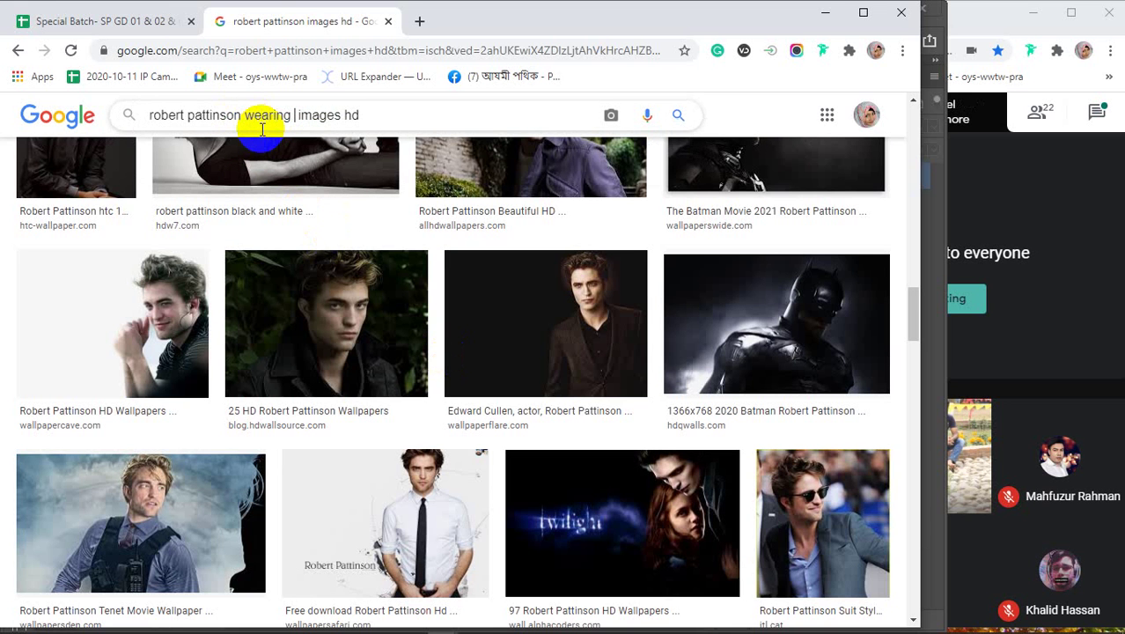
pyautogui.write('t sh ')
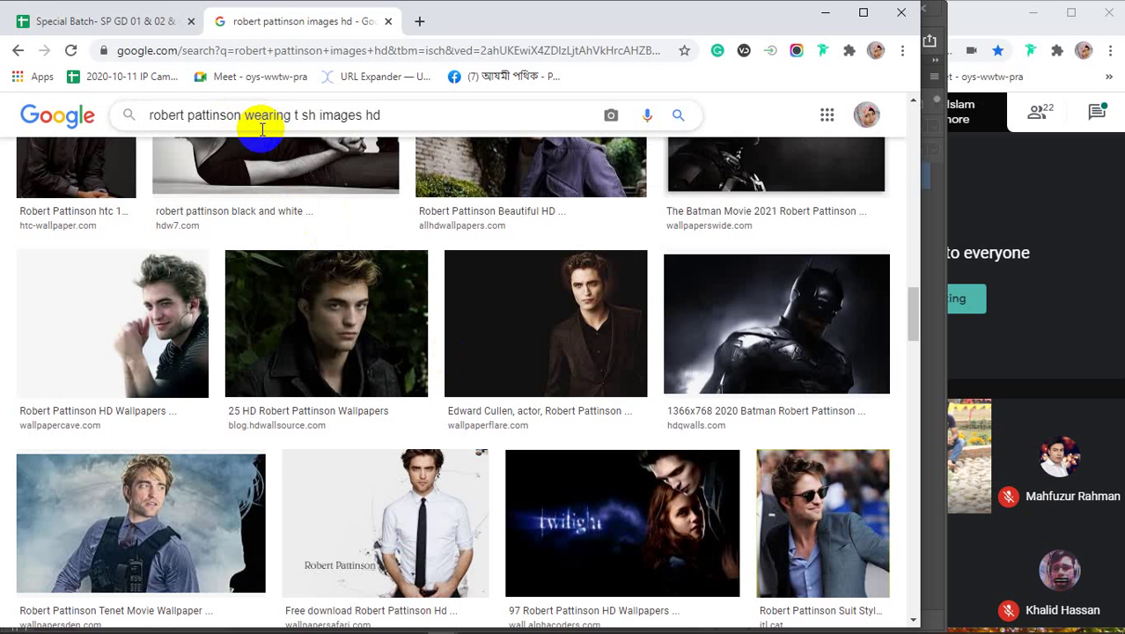
pyautogui.write('irt')
pyautogui.press('Return')
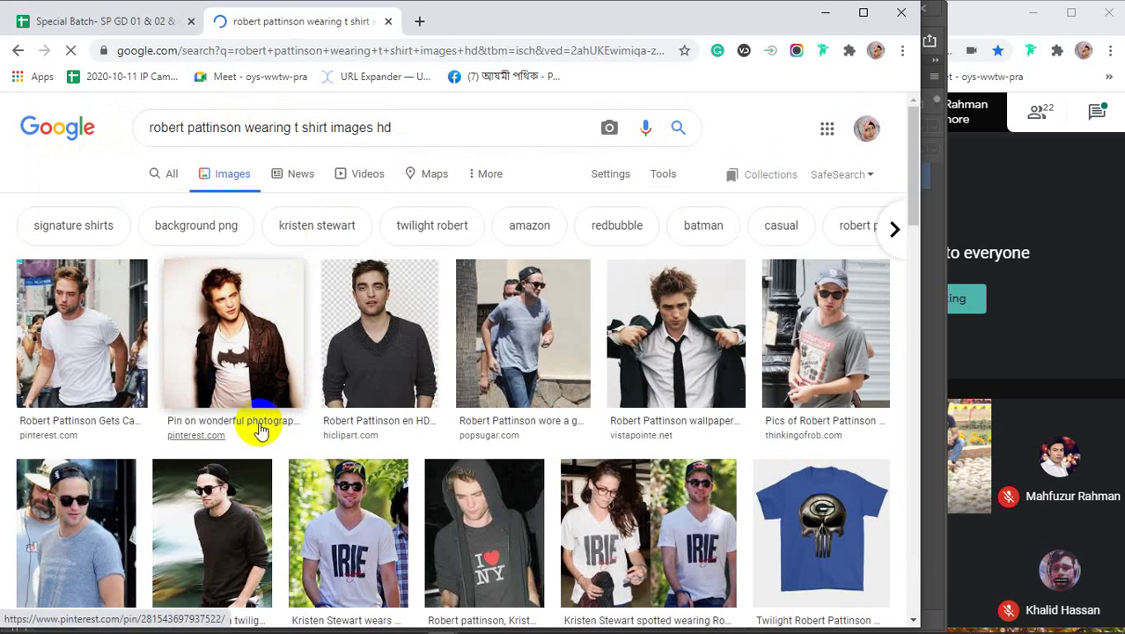
# Step: Look through the refined image results for a suitable photo of Robert Pattinson in a T-shirt
pyautogui.click(238, 339)
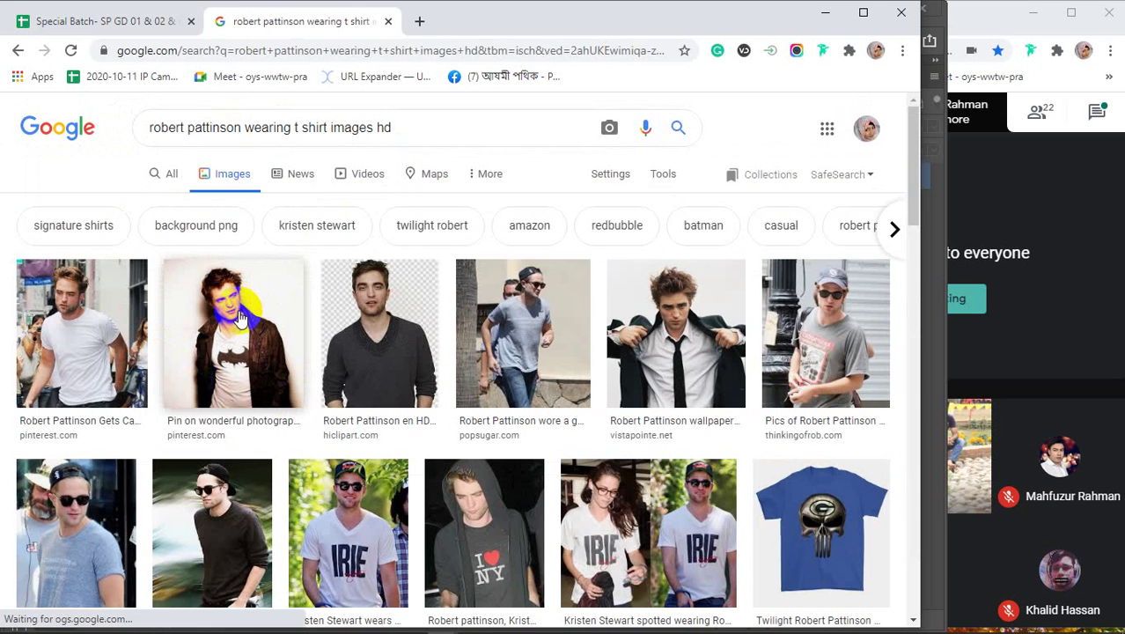
pyautogui.scroll(-3, 243, 322)
pyautogui.click(240, 318)
pyautogui.scroll(-2, 239, 319)
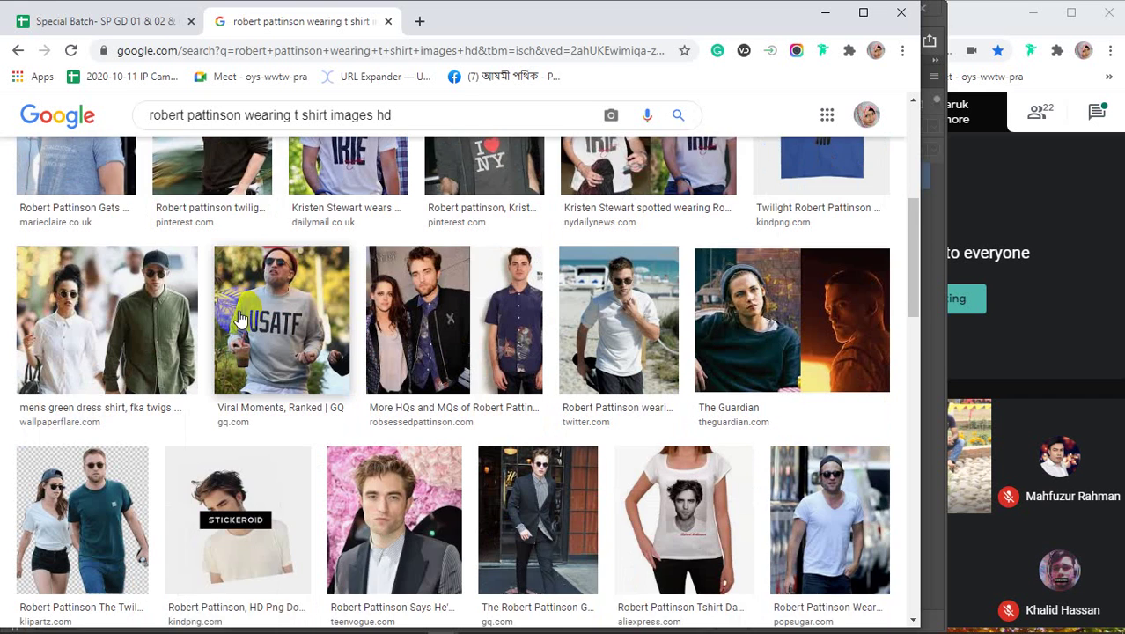
pyautogui.scroll(-2, 239, 319)
pyautogui.scroll(-2, 240, 318)
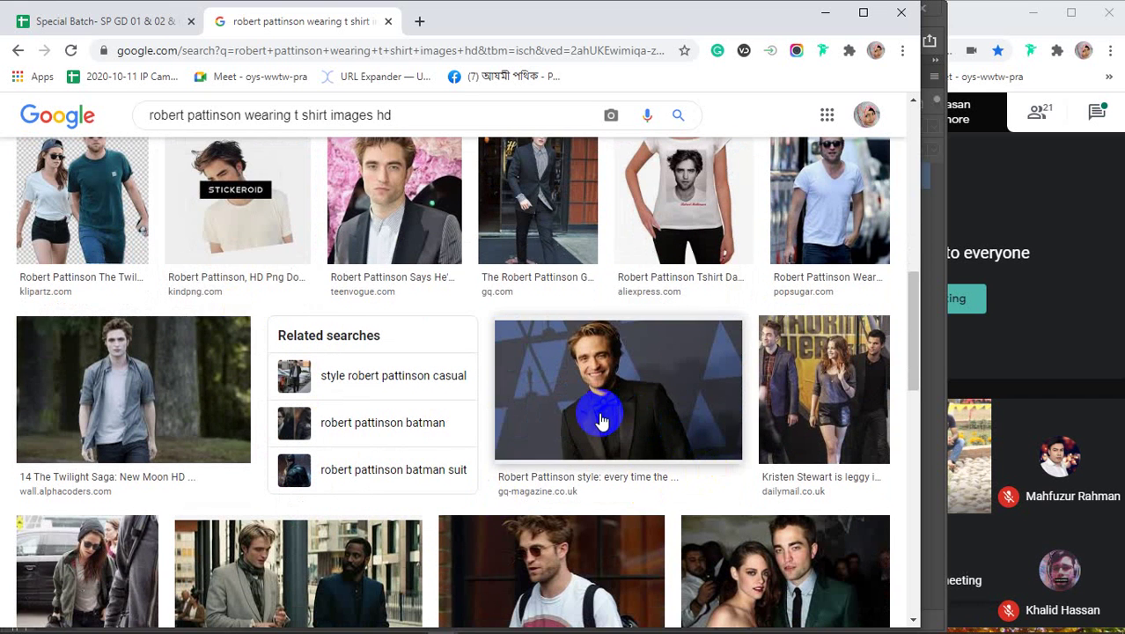
pyautogui.scroll(-4, 602, 421)
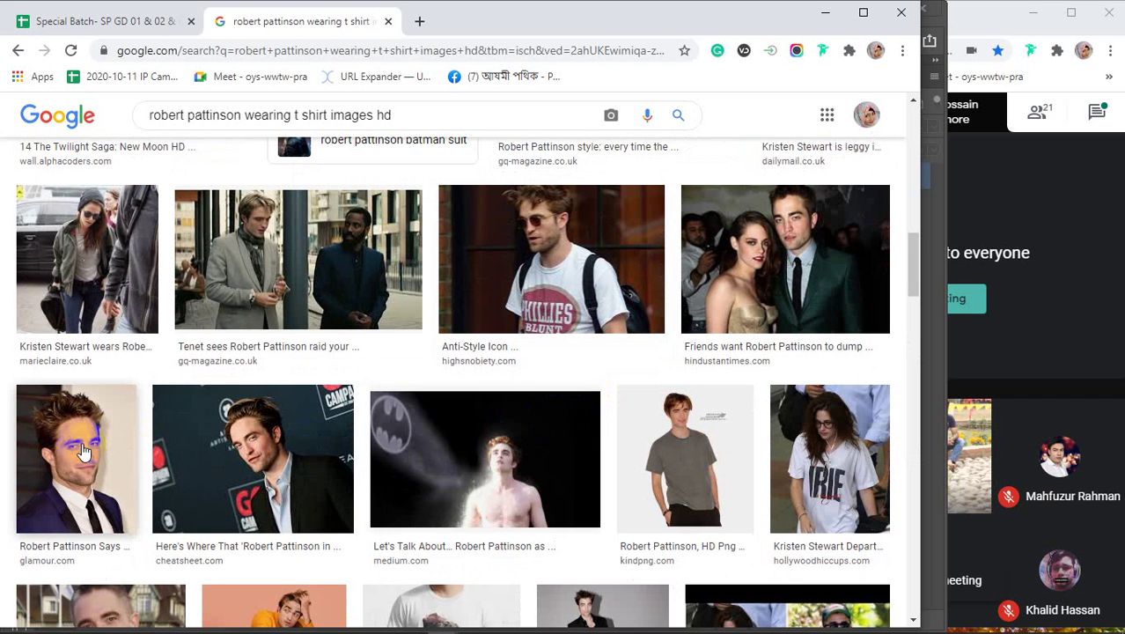
pyautogui.scroll(-1, 84, 444)
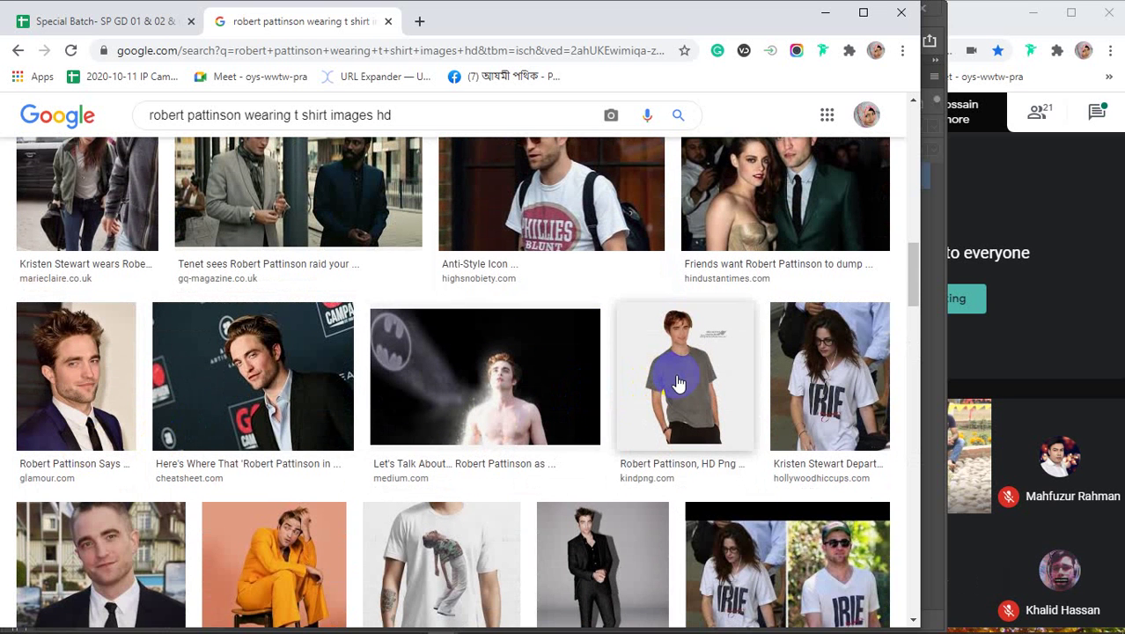
# Step: Preview the Guardian photo of Robert Pattinson seated in an orange suit and examine its related images
pyautogui.click(339, 515)
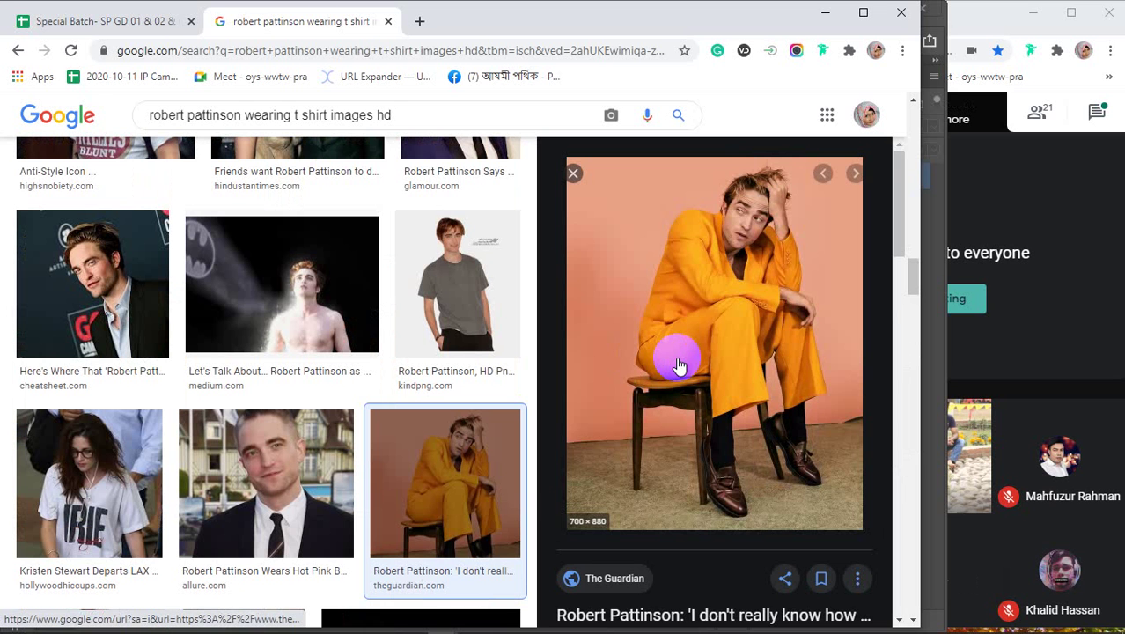
pyautogui.scroll(-6, 678, 365)
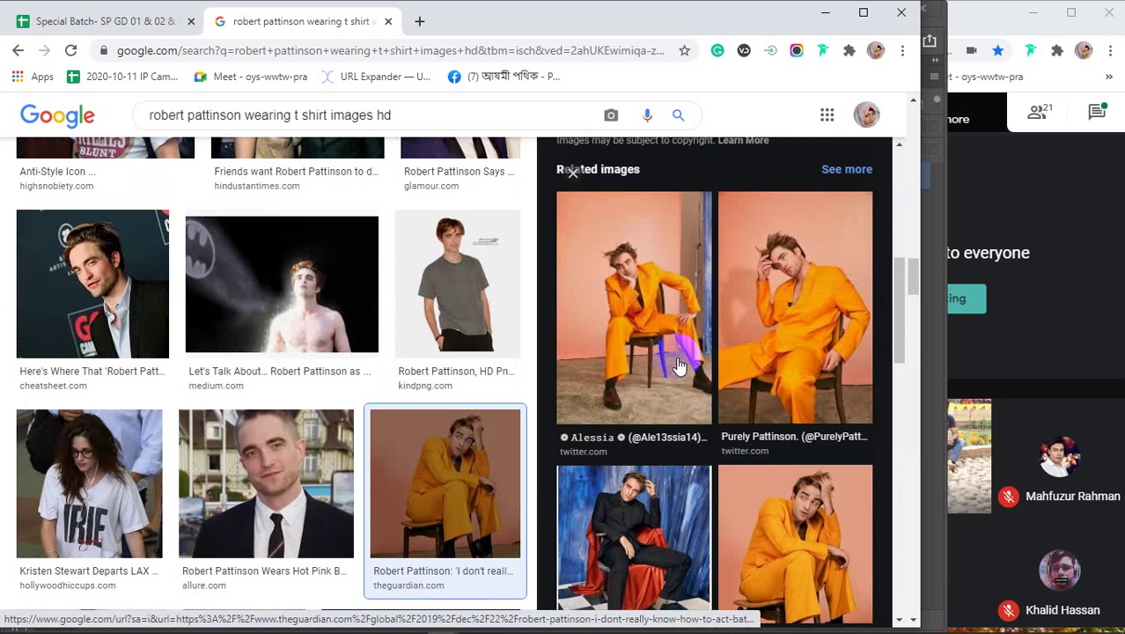
pyautogui.scroll(-5, 678, 365)
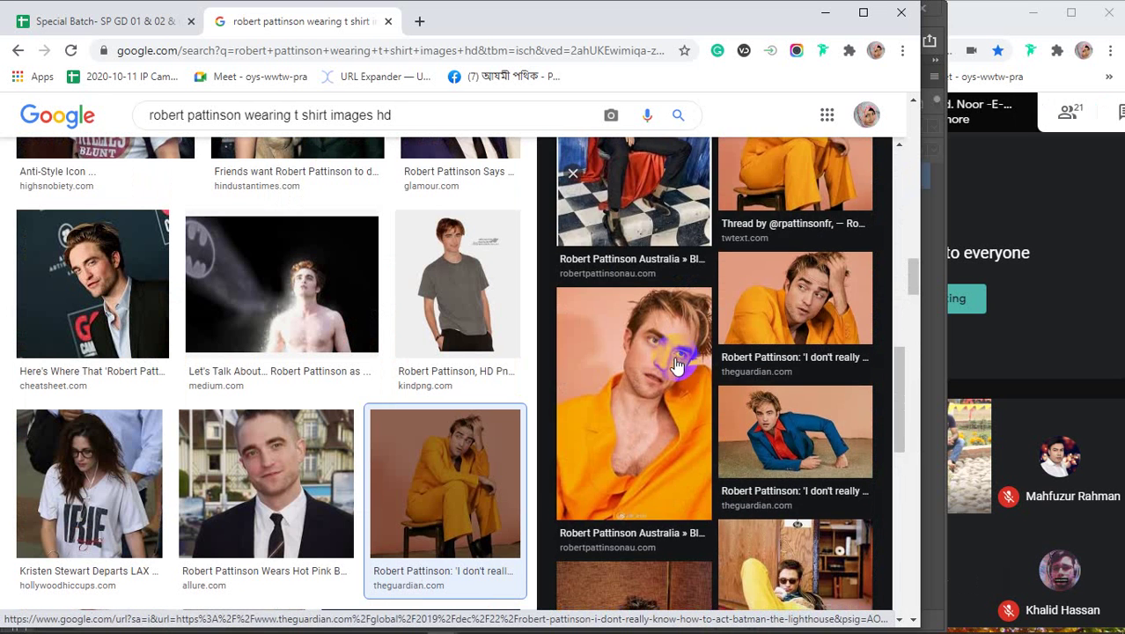
pyautogui.scroll(-3, 674, 368)
# Step: Look further down the main image results for a cut-out or plain T-shirt photo of Robert Pattinson
pyautogui.scroll(-5, 435, 385)
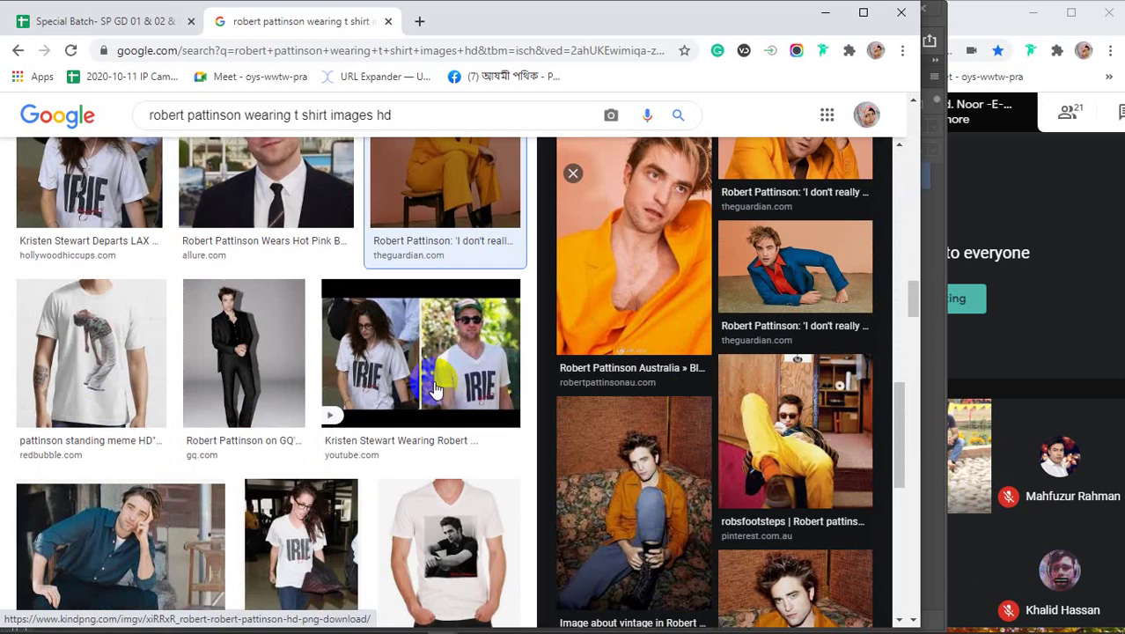
pyautogui.scroll(-3, 434, 388)
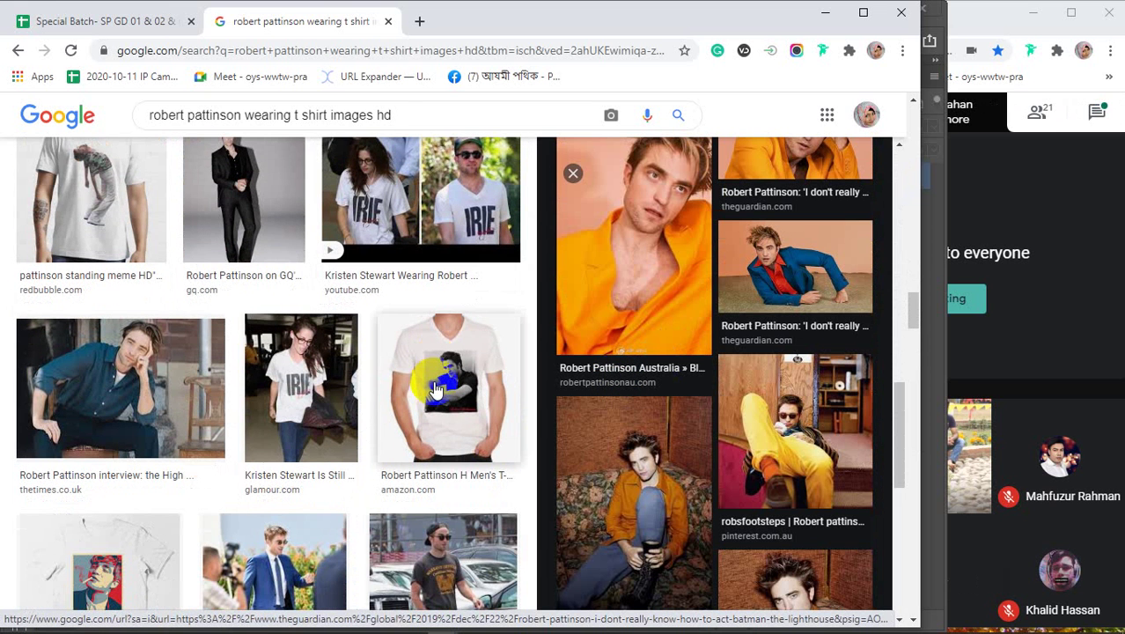
pyautogui.scroll(-3, 435, 388)
pyautogui.scroll(-8, 435, 388)
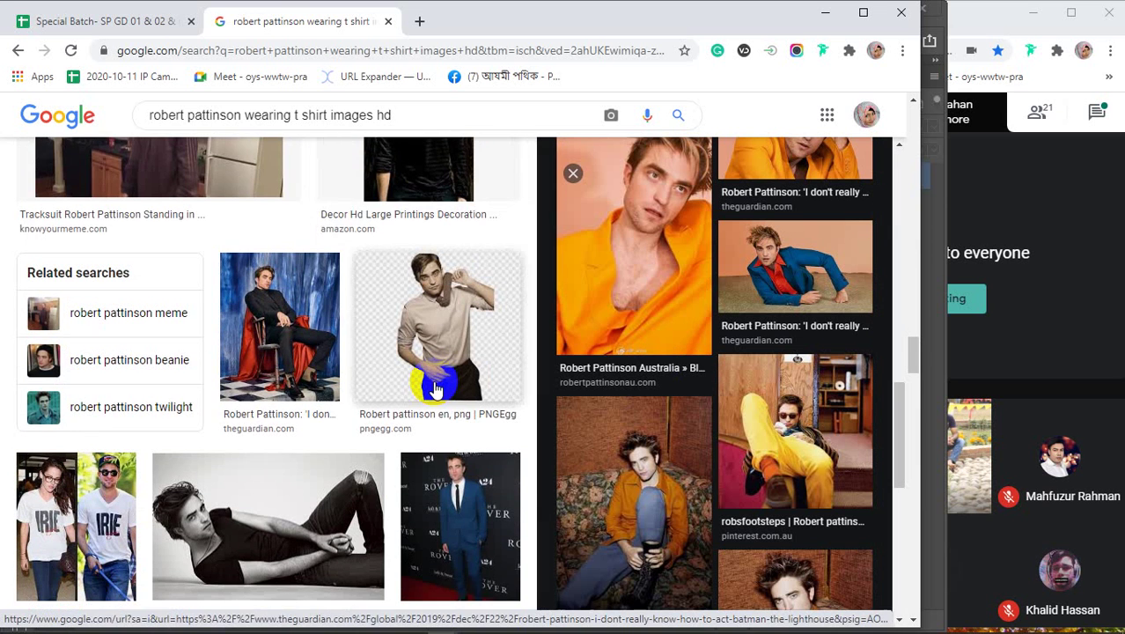
pyautogui.scroll(-3, 435, 388)
pyautogui.scroll(-4, 434, 388)
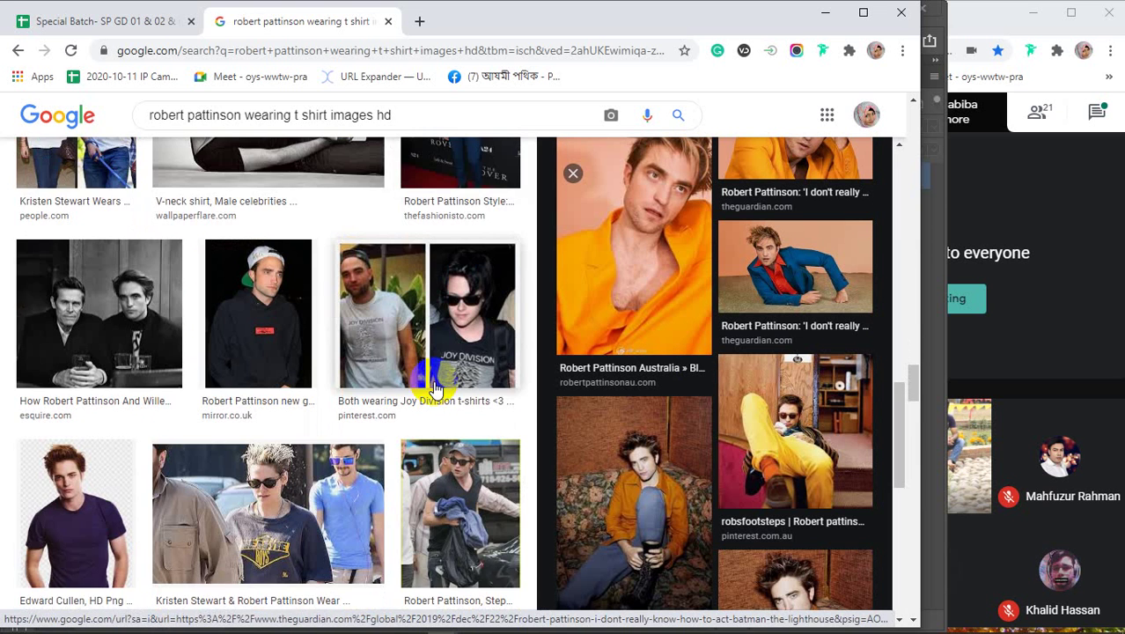
pyautogui.scroll(-1, 435, 389)
pyautogui.scroll(-4, 77, 444)
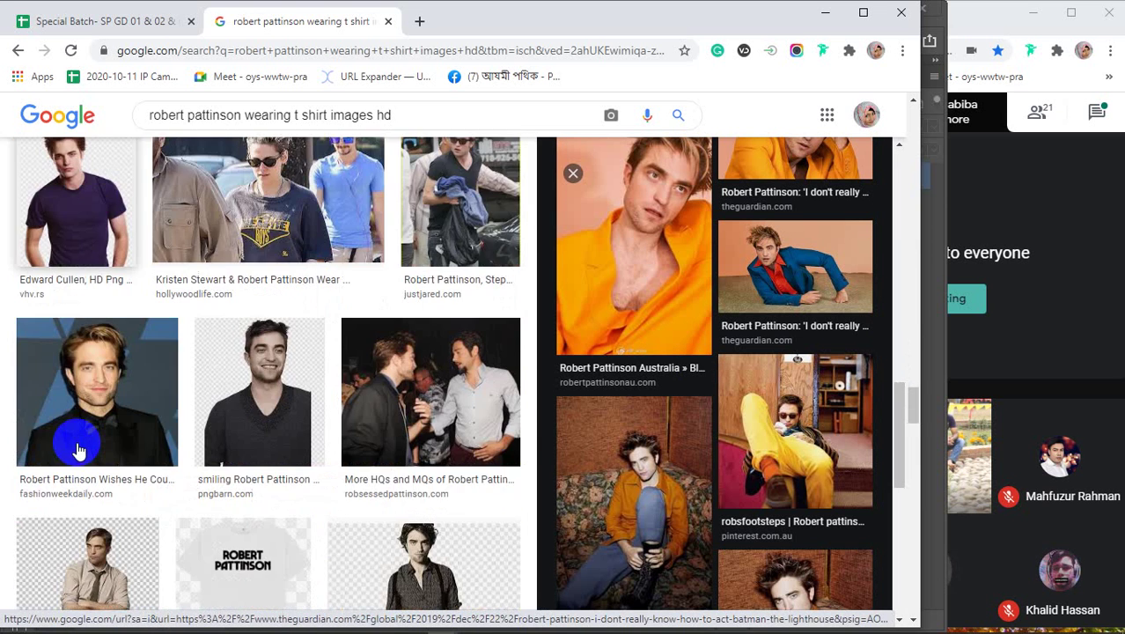
pyautogui.scroll(3, 70, 432)
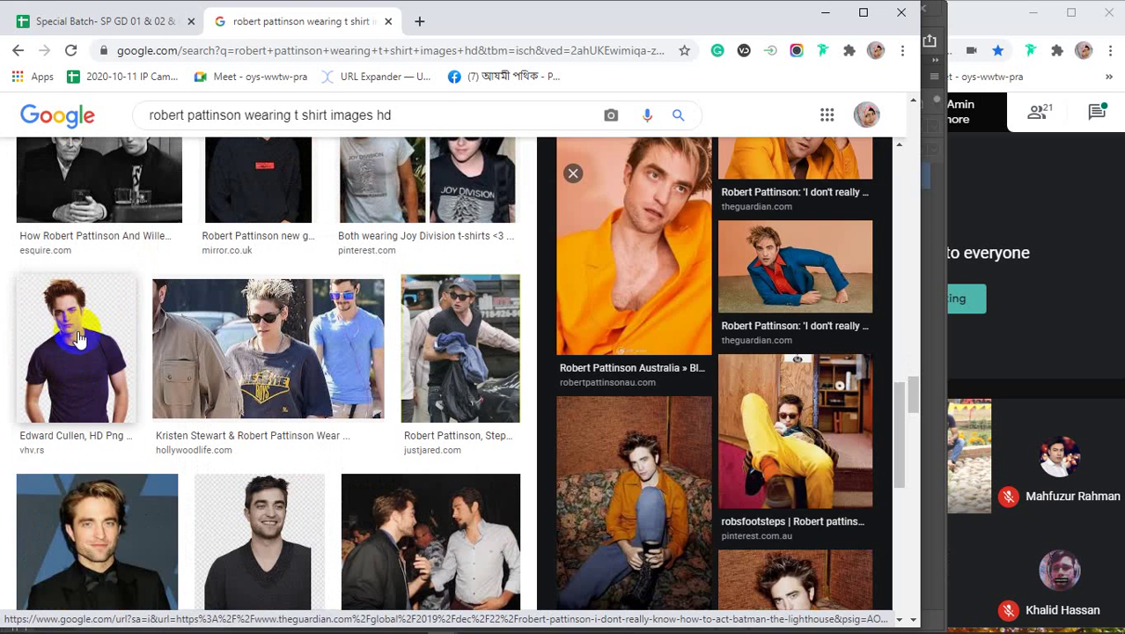
# Step: Preview the "Edward Cullen, HD Png Download" image from vhv.rs and examine its related images
pyautogui.click(79, 339)
pyautogui.scroll(-4, 678, 418)
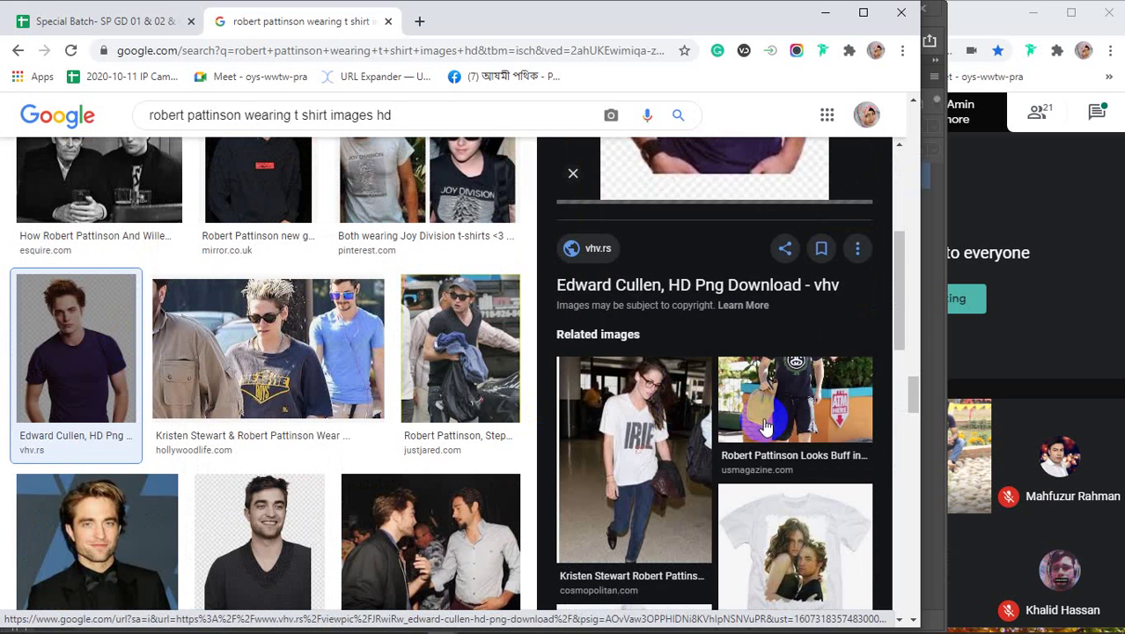
pyautogui.scroll(-4, 753, 421)
pyautogui.scroll(-2, 764, 423)
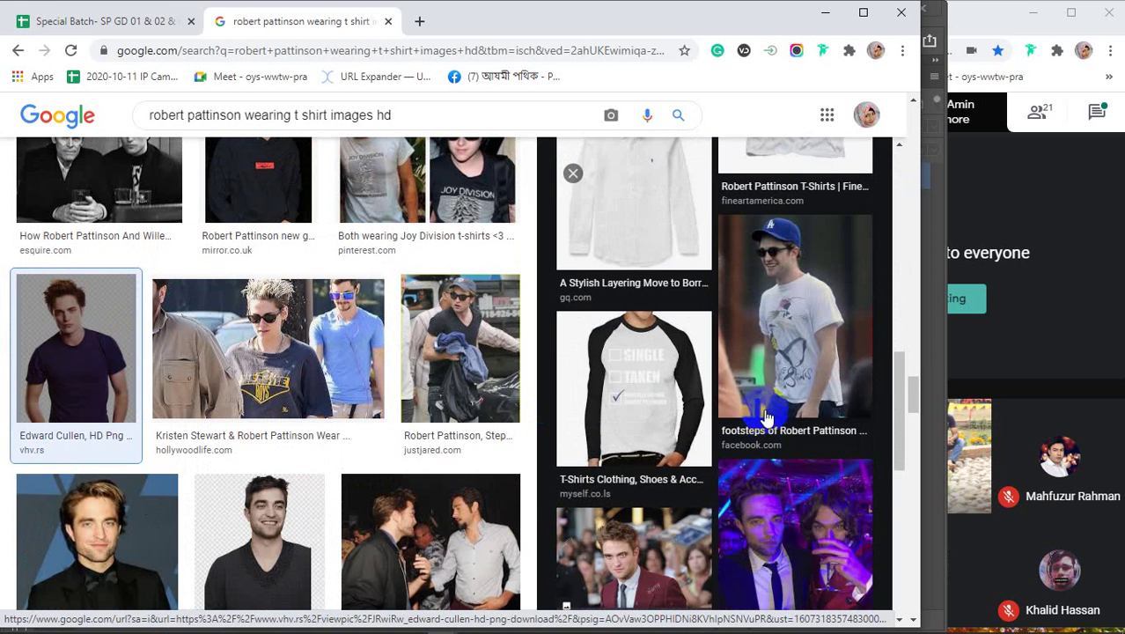
pyautogui.scroll(-3, 765, 418)
# Step: Preview the AliExpress image of the dark red Twilight Robert Pattinson T-shirt and examine its related images
pyautogui.scroll(-6, 320, 451)
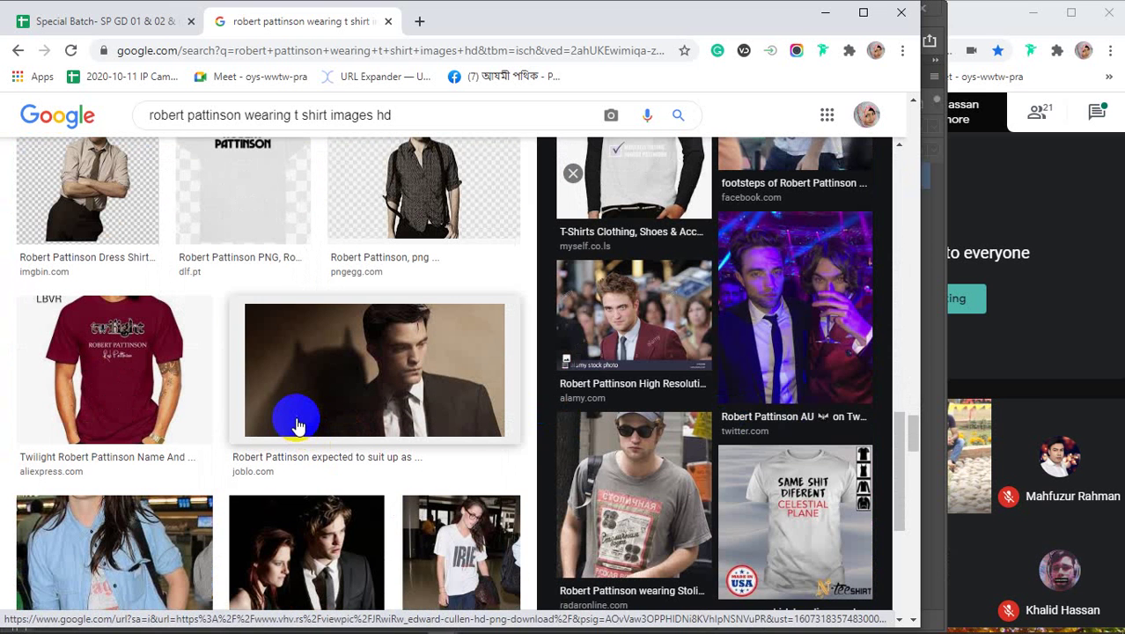
pyautogui.click(141, 374)
pyautogui.scroll(-8, 693, 393)
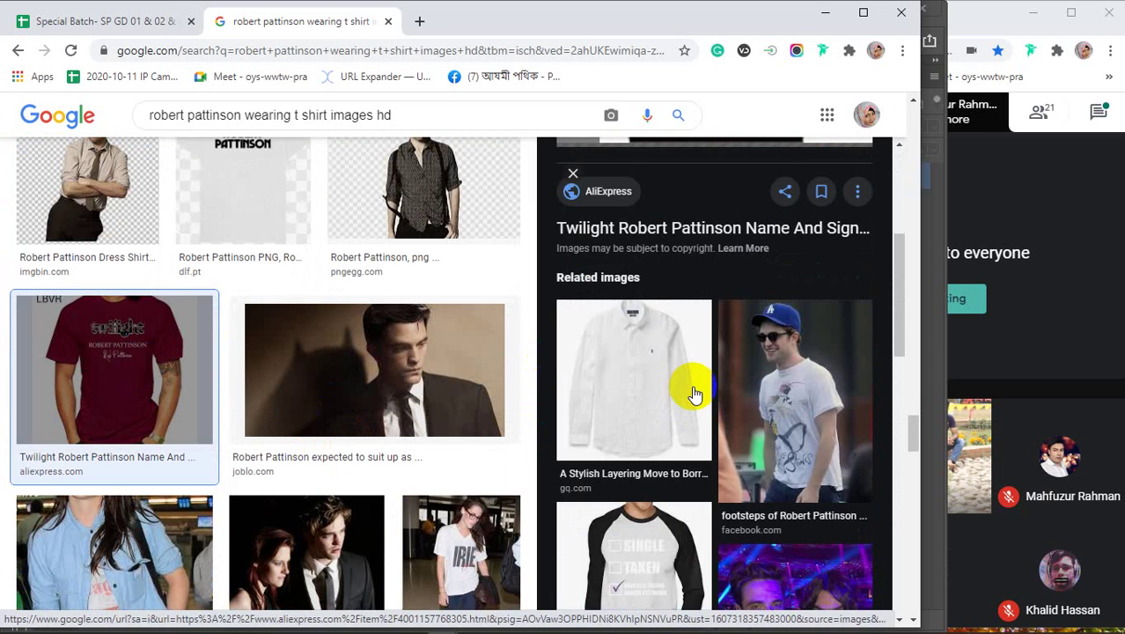
# Step: Find The Fashionisto photo of Robert Pattinson in a navy suit and black tie among the results and copy the image
pyautogui.scroll(-2, 693, 394)
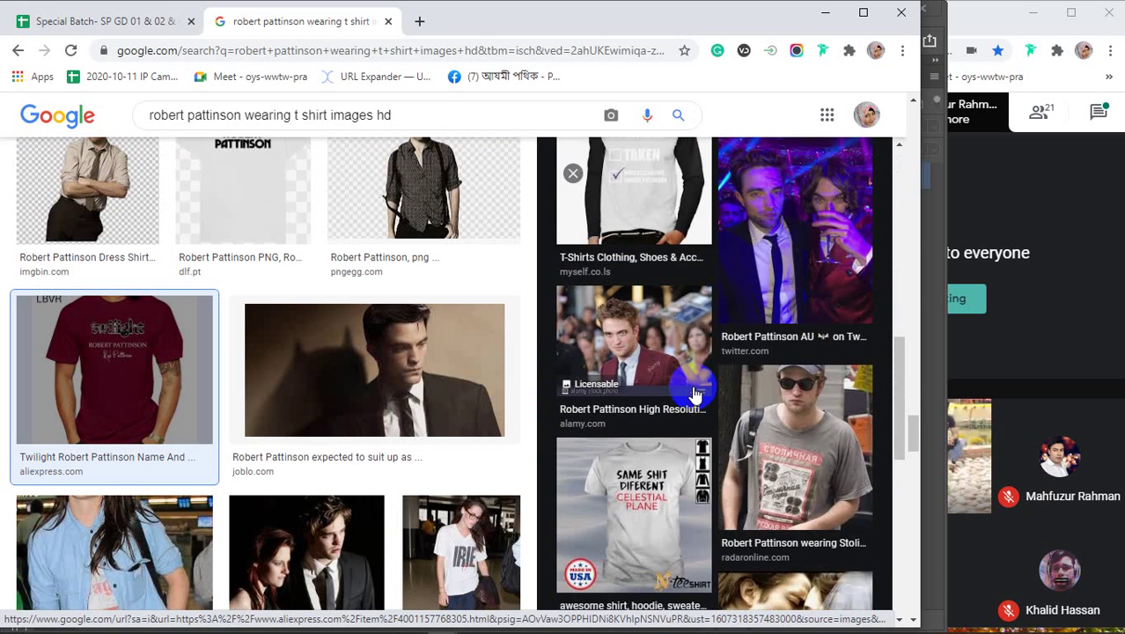
pyautogui.scroll(10, 693, 387)
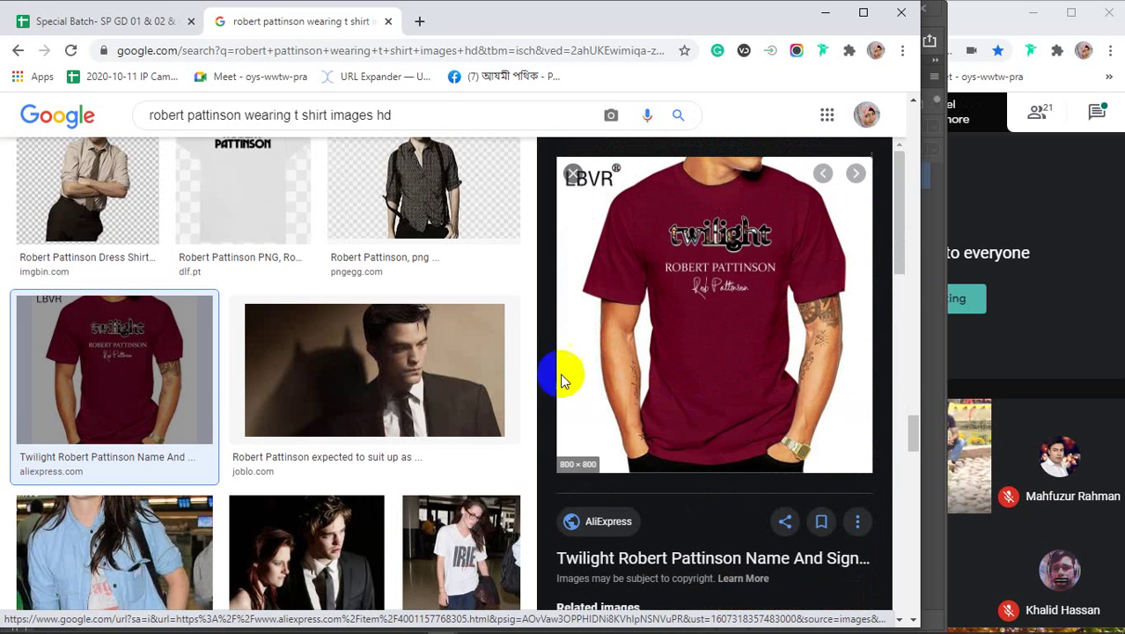
pyautogui.scroll(-5, 88, 470)
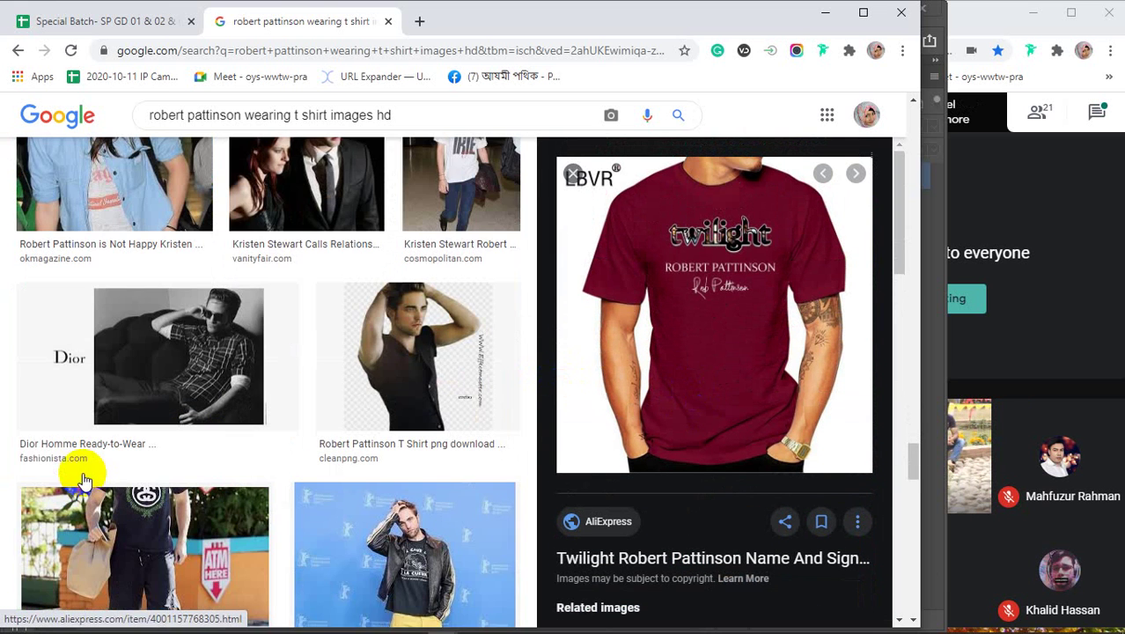
pyautogui.scroll(-5, 84, 480)
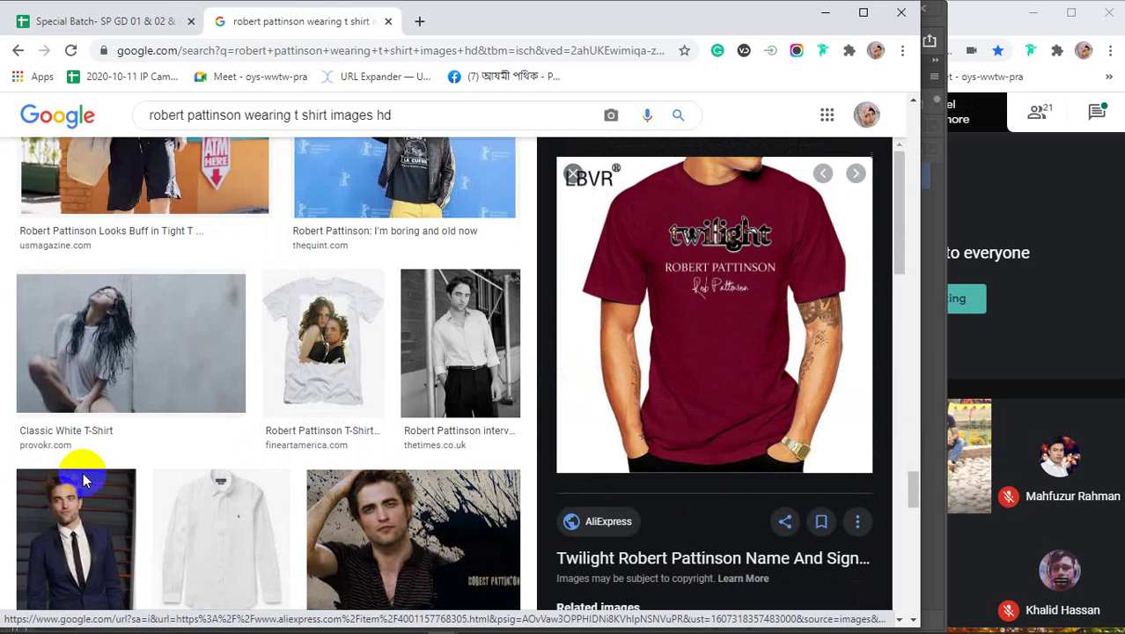
pyautogui.scroll(-1, 85, 480)
pyautogui.click(77, 475)
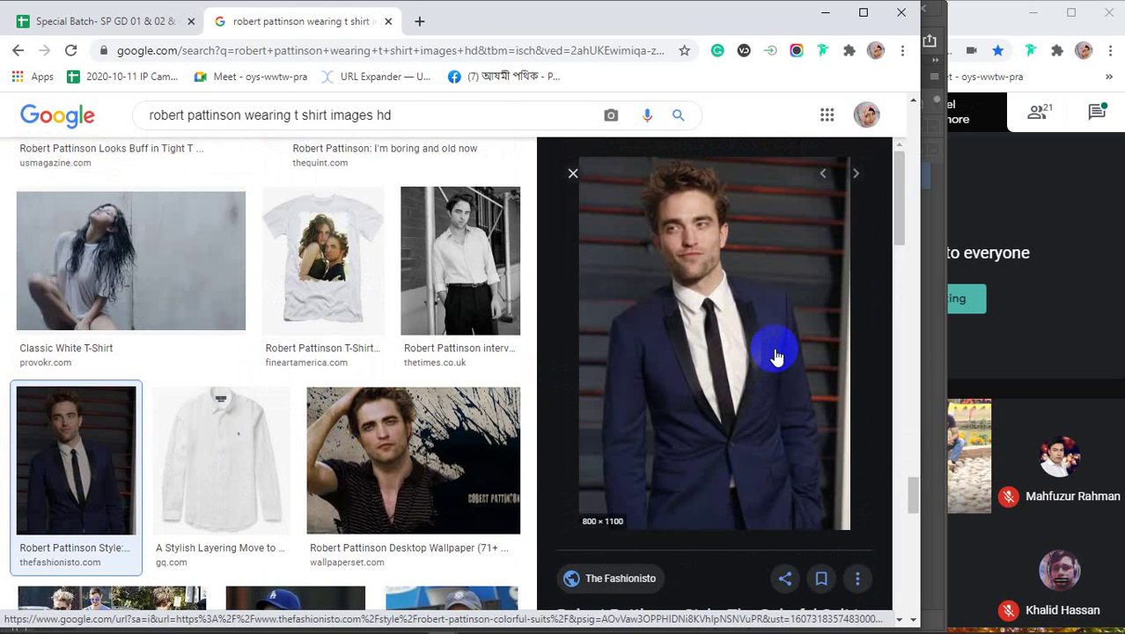
pyautogui.rightClick(702, 310)
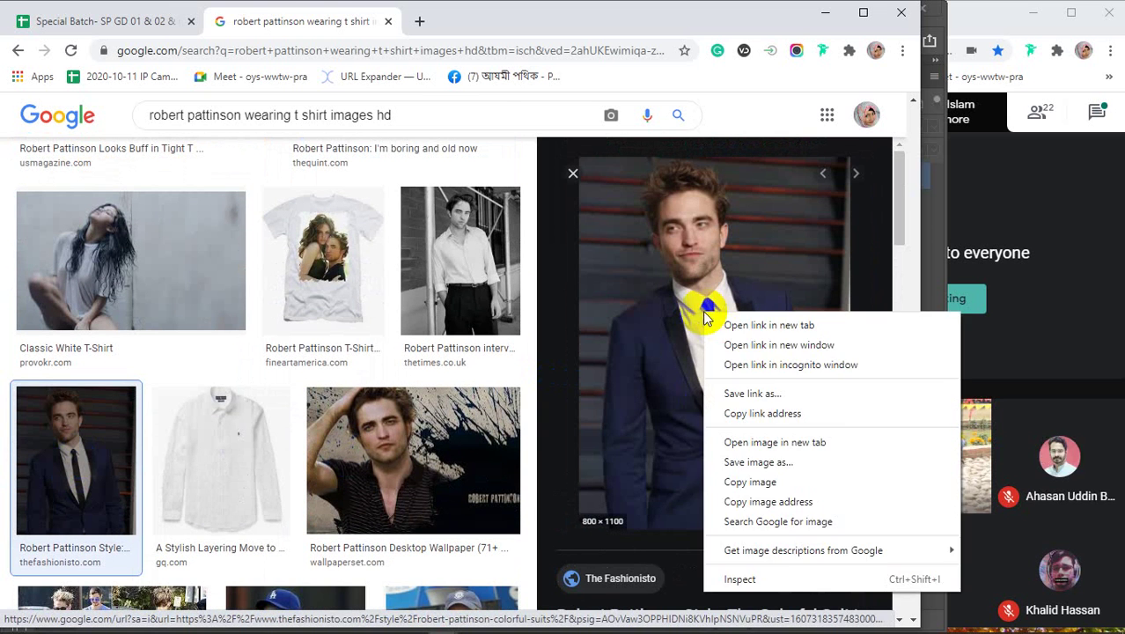
pyautogui.click(751, 483)
# Step: Switch to Photoshop, paste the photo into "class 26" and scale it up to fill the canvas height
pyautogui.click(824, 14)
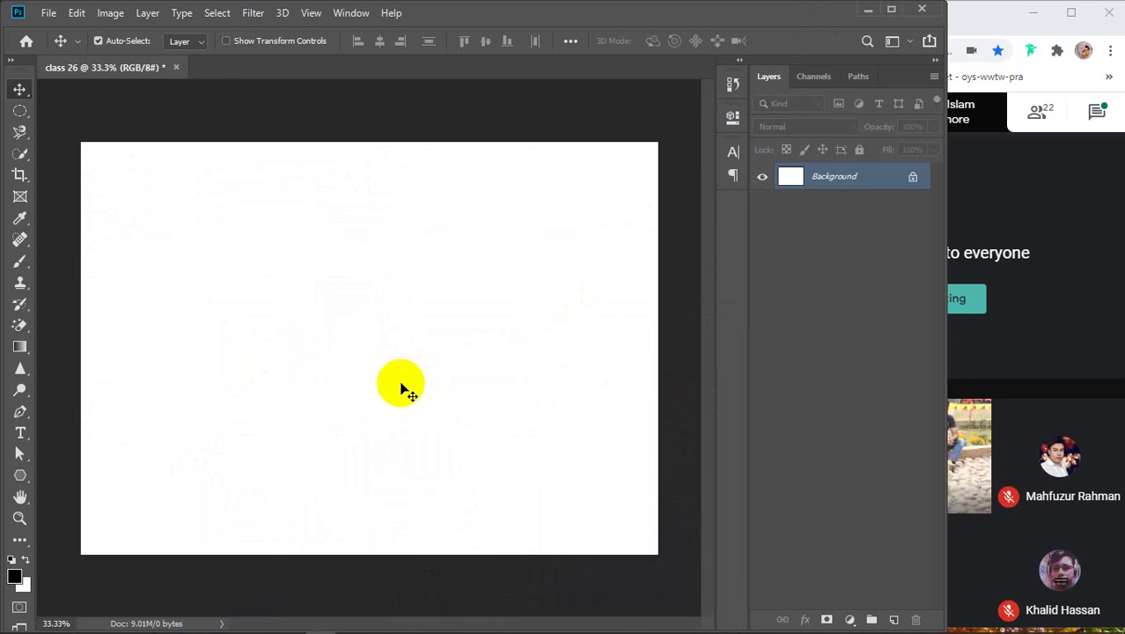
pyautogui.hotkey('ctrl', 'v')
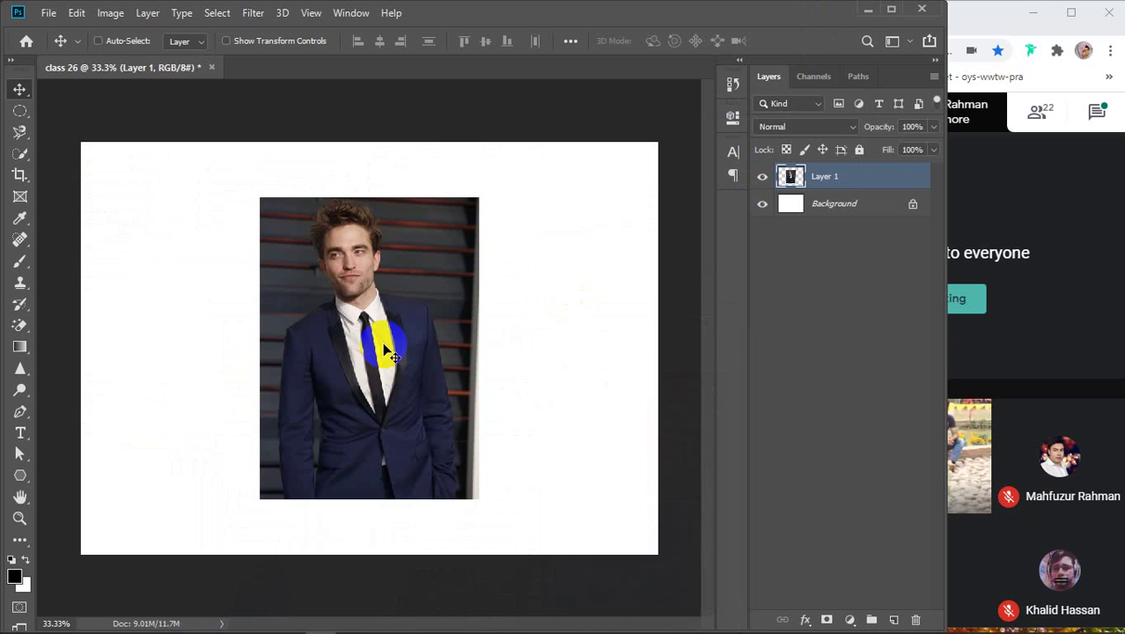
pyautogui.hotkey('ctrl', 't')
pyautogui.moveTo(260, 197); pyautogui.dragTo(203, 157)
pyautogui.moveTo(480, 499); pyautogui.dragTo(529, 543)
pyautogui.press('Return')
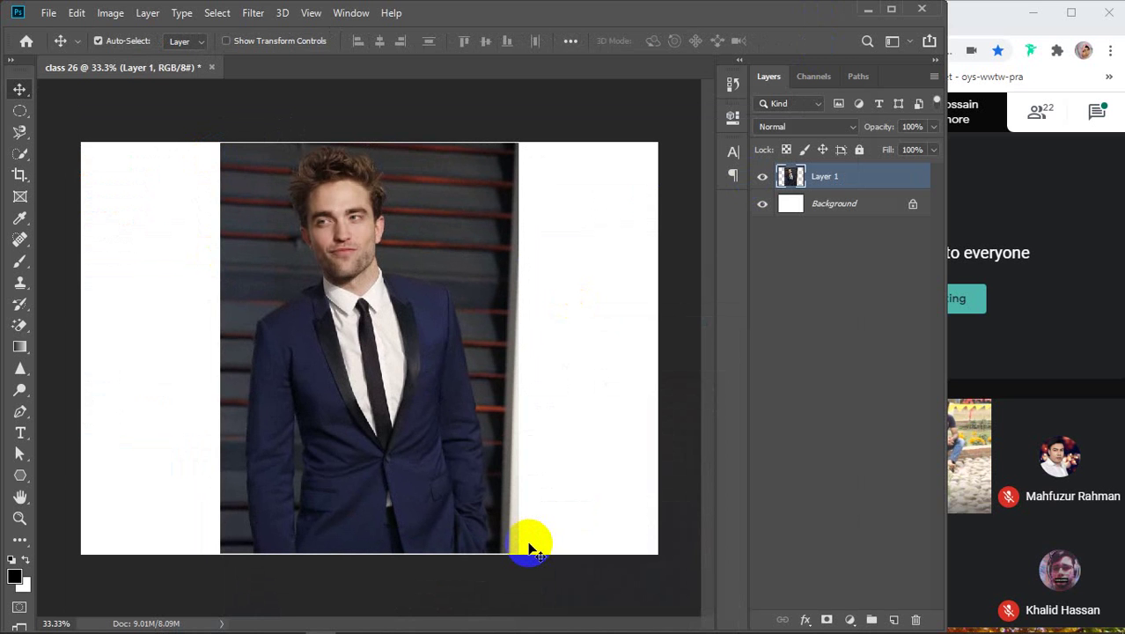
# Step: Duplicate the photo layer Layer 1 five times
pyautogui.hotkey('ctrl', 'j')
pyautogui.hotkey('ctrl', 'j')
pyautogui.hotkey('ctrl', 'j')
pyautogui.hotkey('ctrl', 'j')
pyautogui.hotkey('ctrl', 'j')
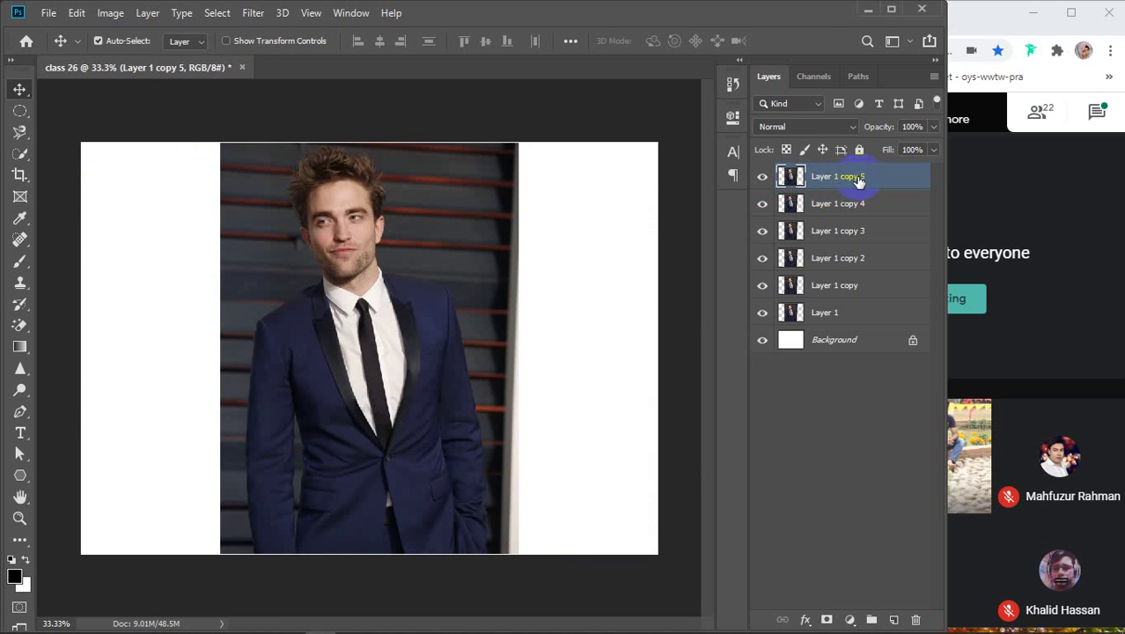
# Step: Hide Layer 1 and its copies up to Layer 1 copy 4, leaving only the topmost copy and the Background showing
pyautogui.click(761, 203)
pyautogui.click(761, 230)
pyautogui.click(762, 258)
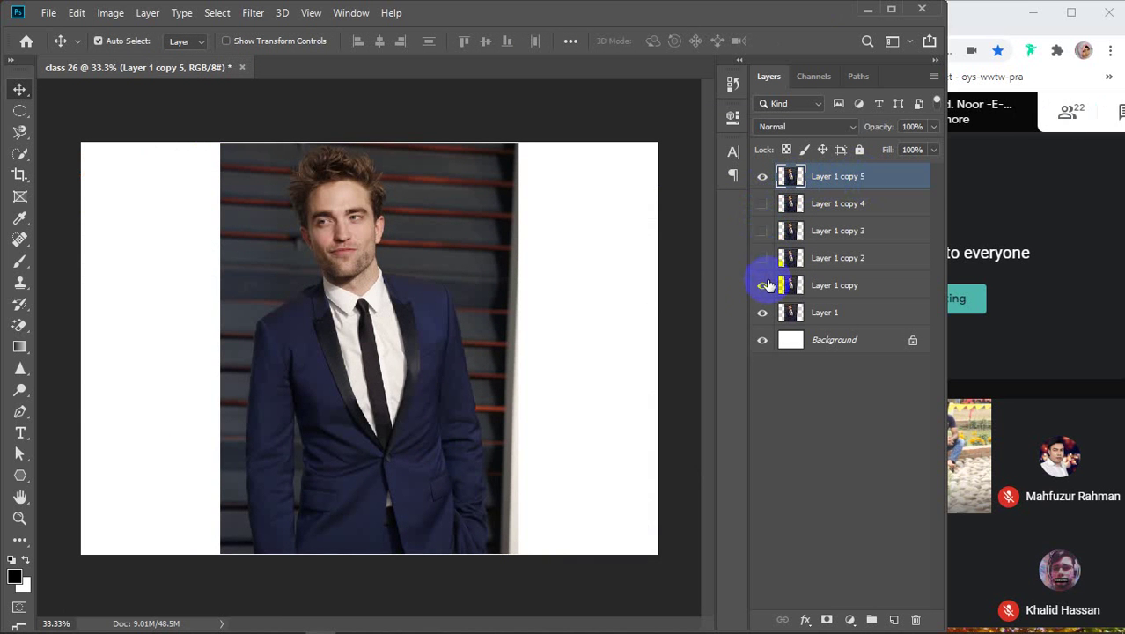
pyautogui.click(762, 285)
pyautogui.click(761, 313)
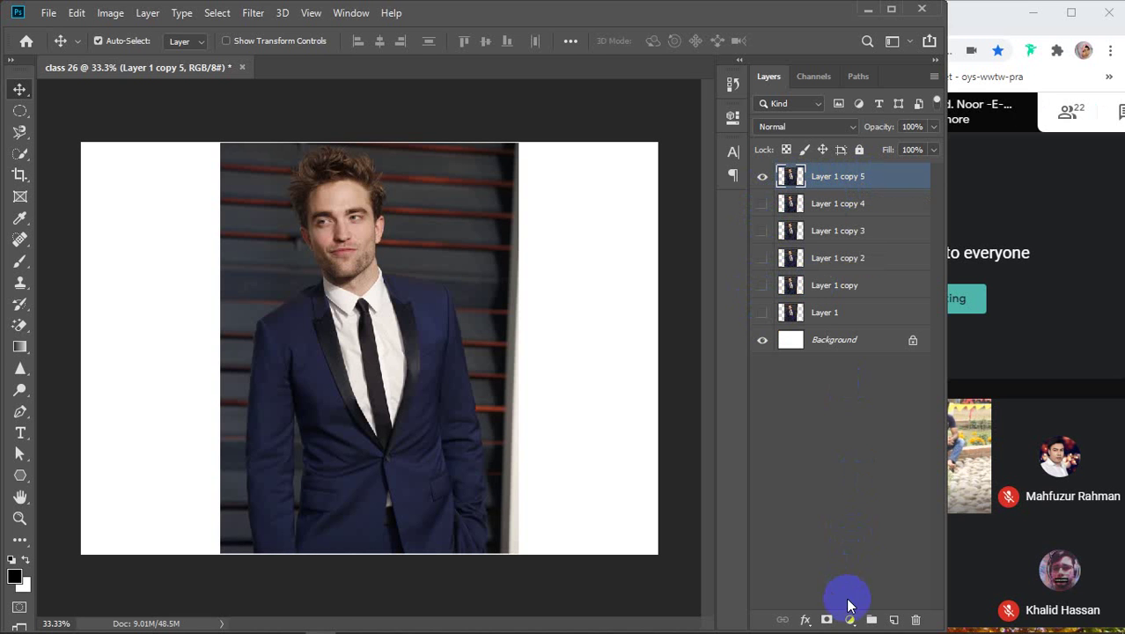
# Step: Start a direct Hue/Saturation adjustment on Layer 1 copy 5 with hue +33 and saturation +50
pyautogui.click(849, 621)
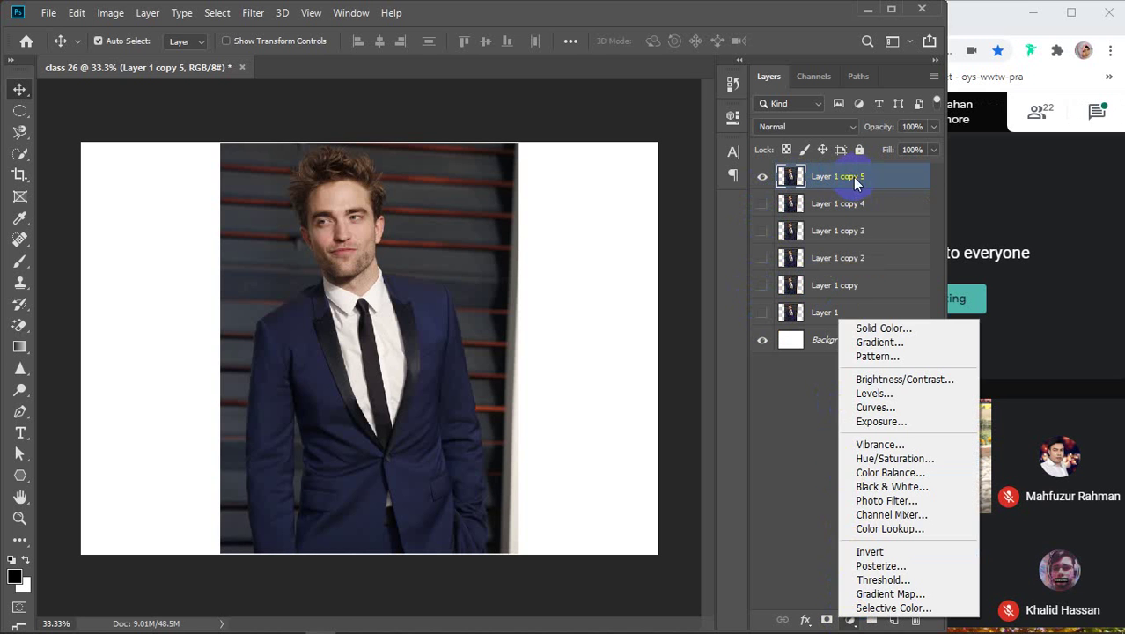
pyautogui.click(852, 176)
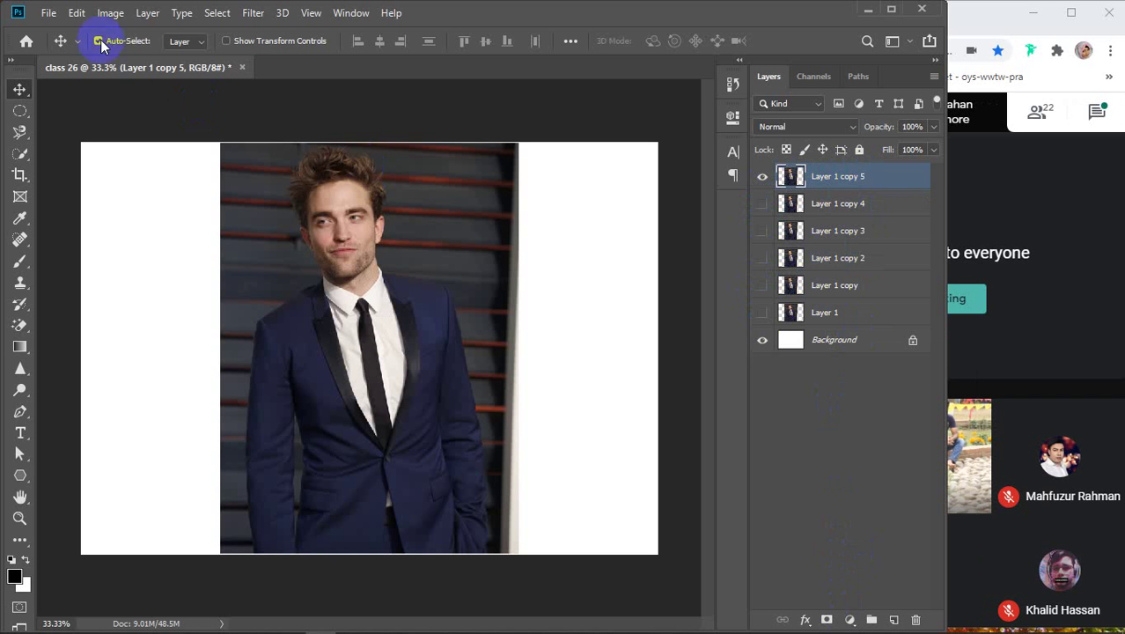
pyautogui.click(109, 15)
pyautogui.moveTo(115, 56)
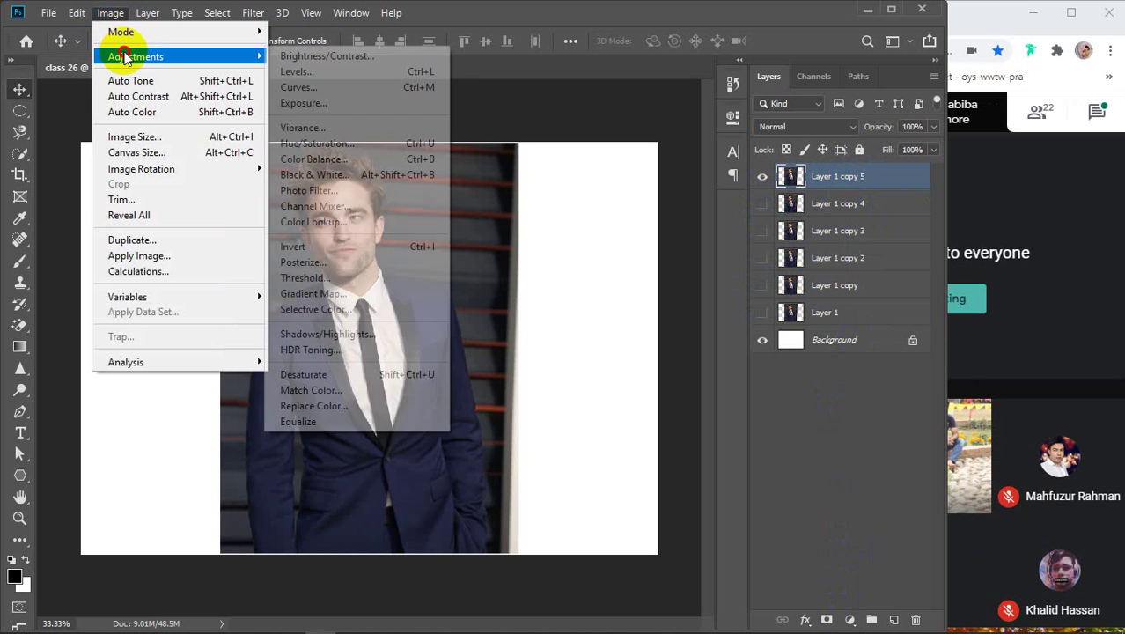
pyautogui.click(333, 143)
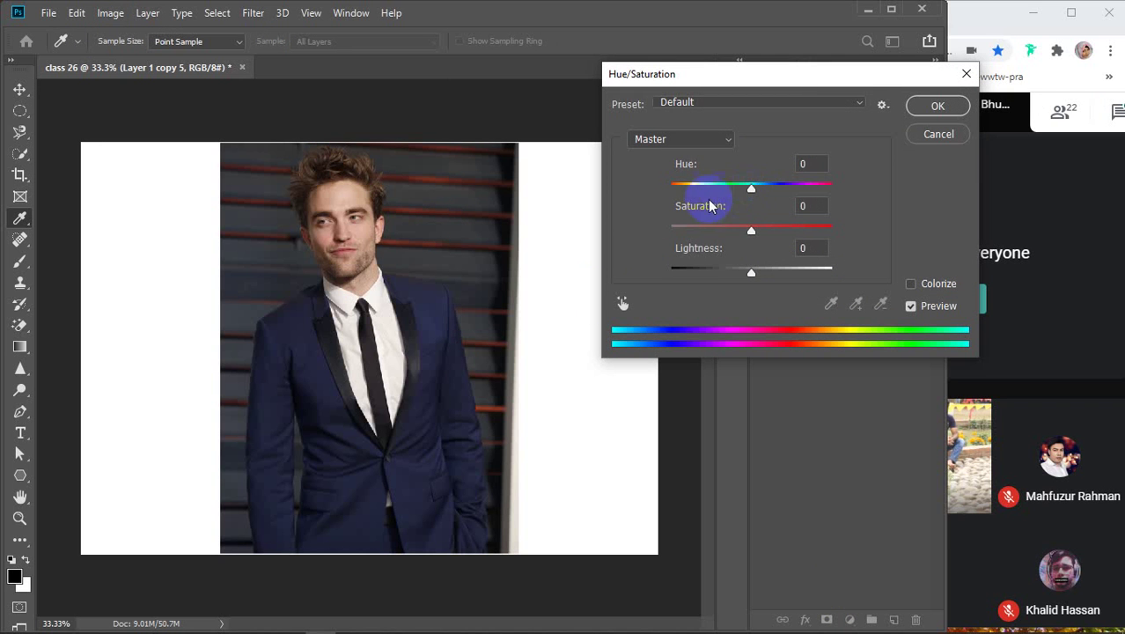
pyautogui.moveTo(750, 192); pyautogui.dragTo(776, 195)
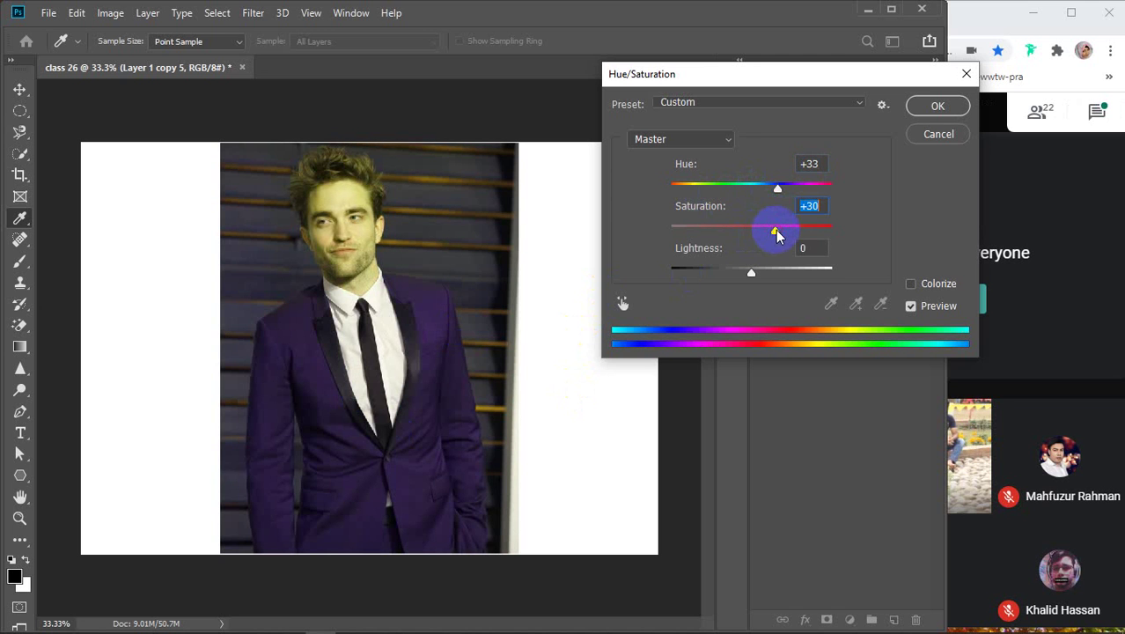
pyautogui.click(808, 208)
pyautogui.moveTo(826, 205); pyautogui.dragTo(794, 206)
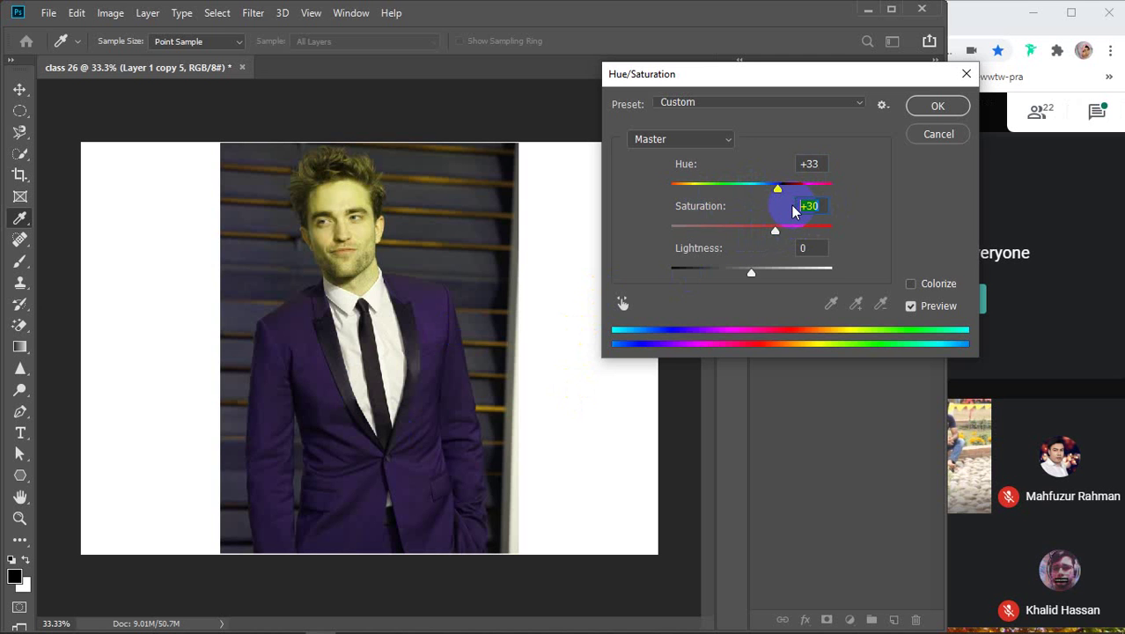
pyautogui.write('50')
# Step: Try hue values of +45 and +180, settle on -180 and apply the Hue/Saturation adjustment
pyautogui.click(779, 188)
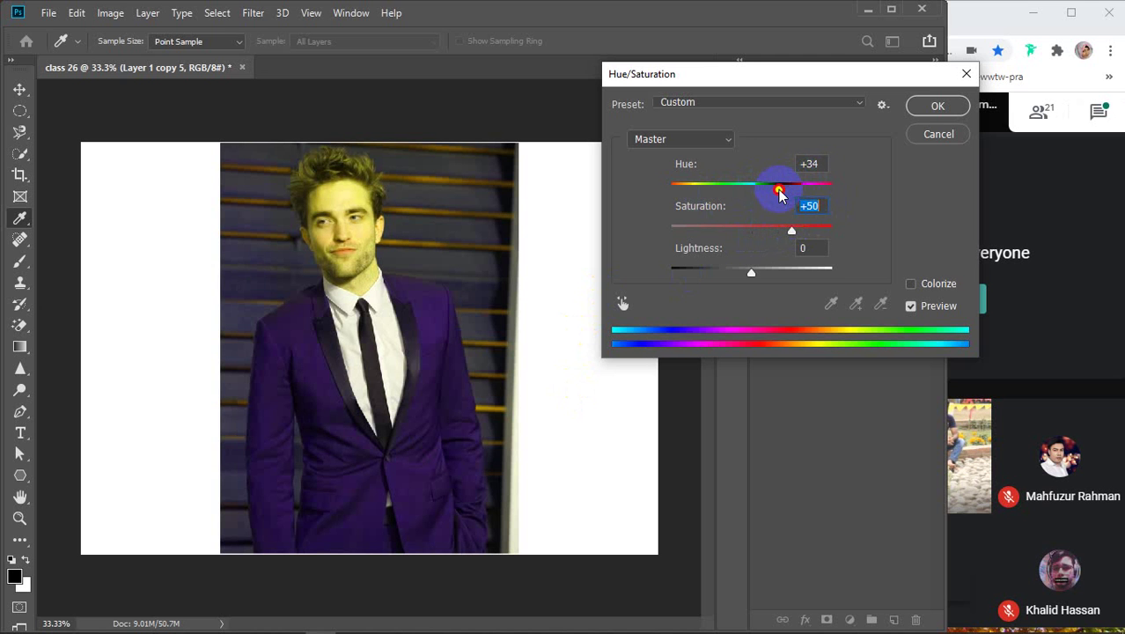
pyautogui.moveTo(779, 194)
pyautogui.mouseDown()
pyautogui.moveTo(754, 191)
pyautogui.moveTo(784, 194)
pyautogui.mouseUp()
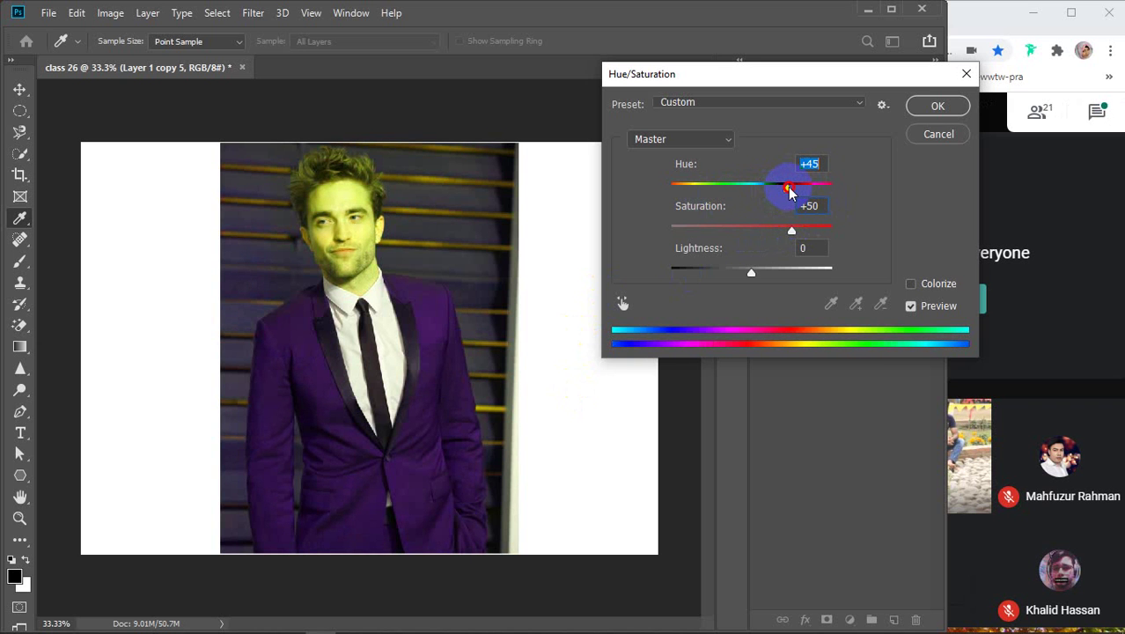
pyautogui.moveTo(789, 192); pyautogui.dragTo(845, 190)
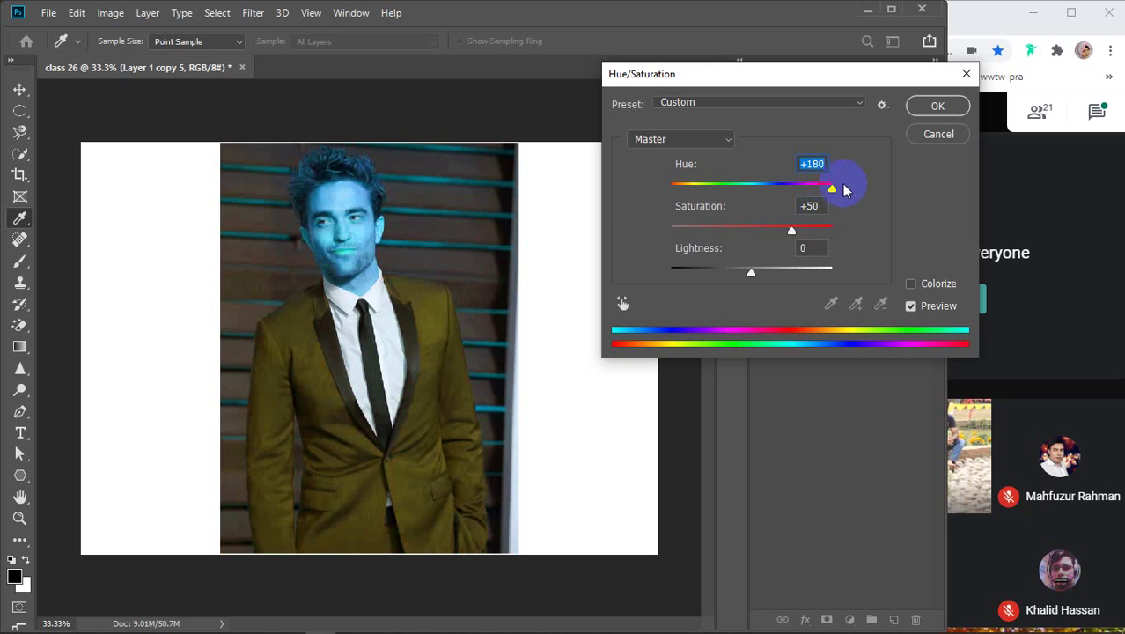
pyautogui.moveTo(835, 194); pyautogui.dragTo(638, 172)
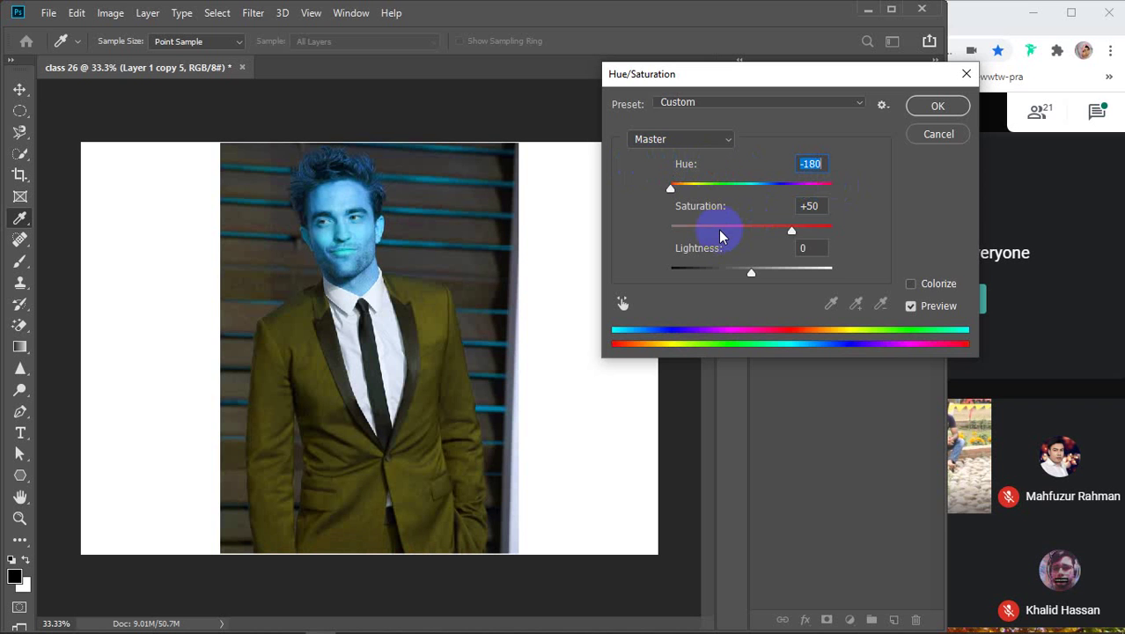
pyautogui.click(926, 107)
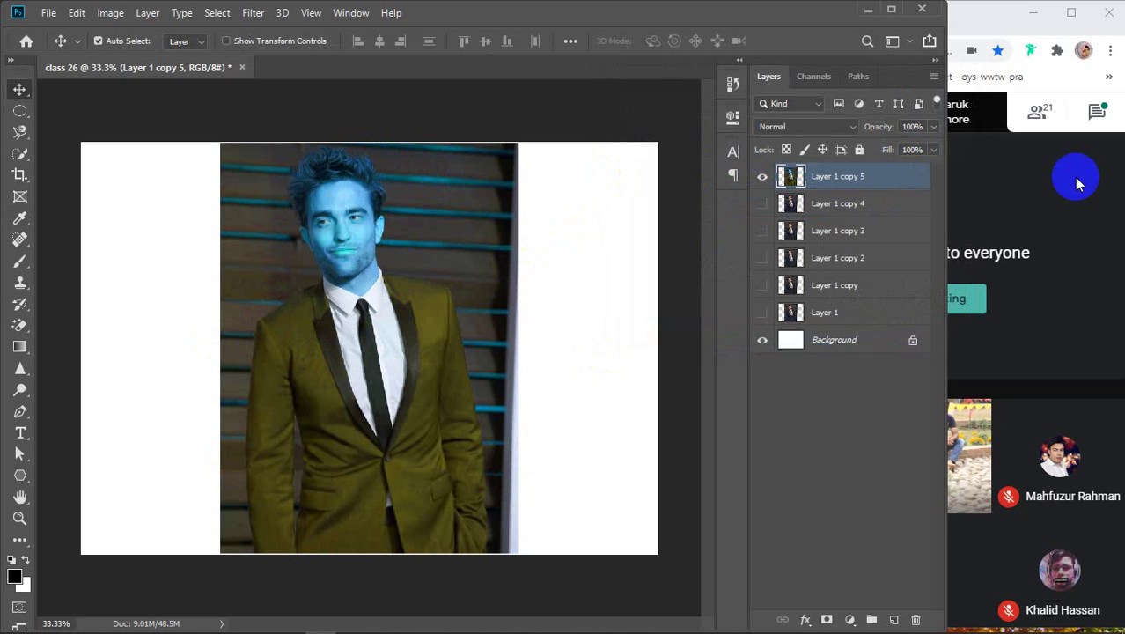
# Step: Make Layer 1 copy 4 visible beneath the recoloured Layer 1 copy 5
pyautogui.click(867, 181)
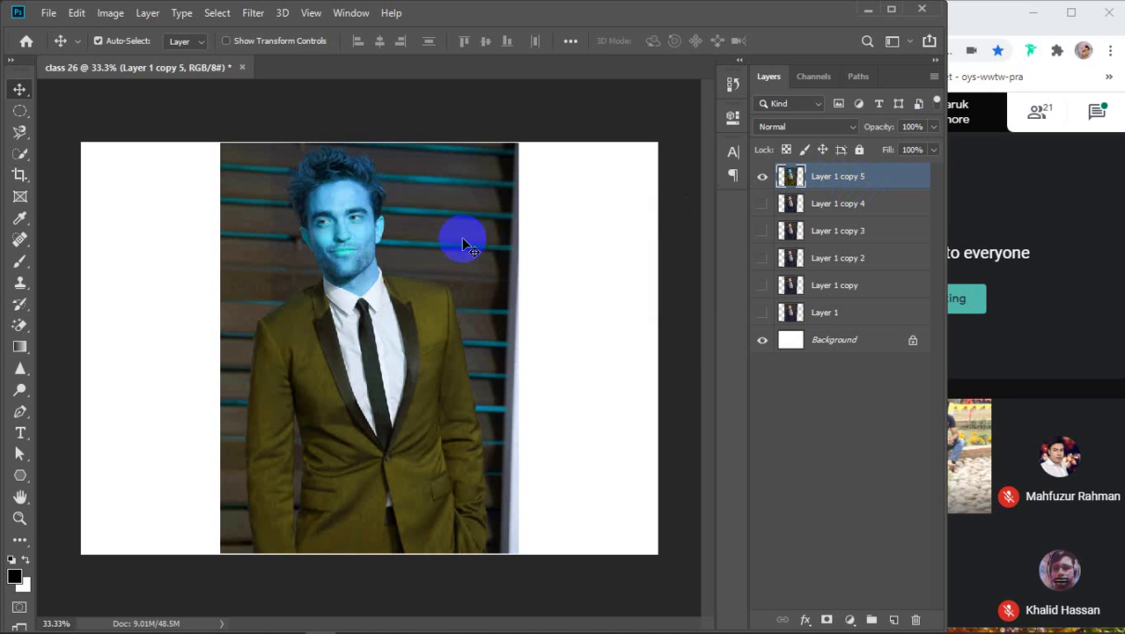
pyautogui.click(785, 173)
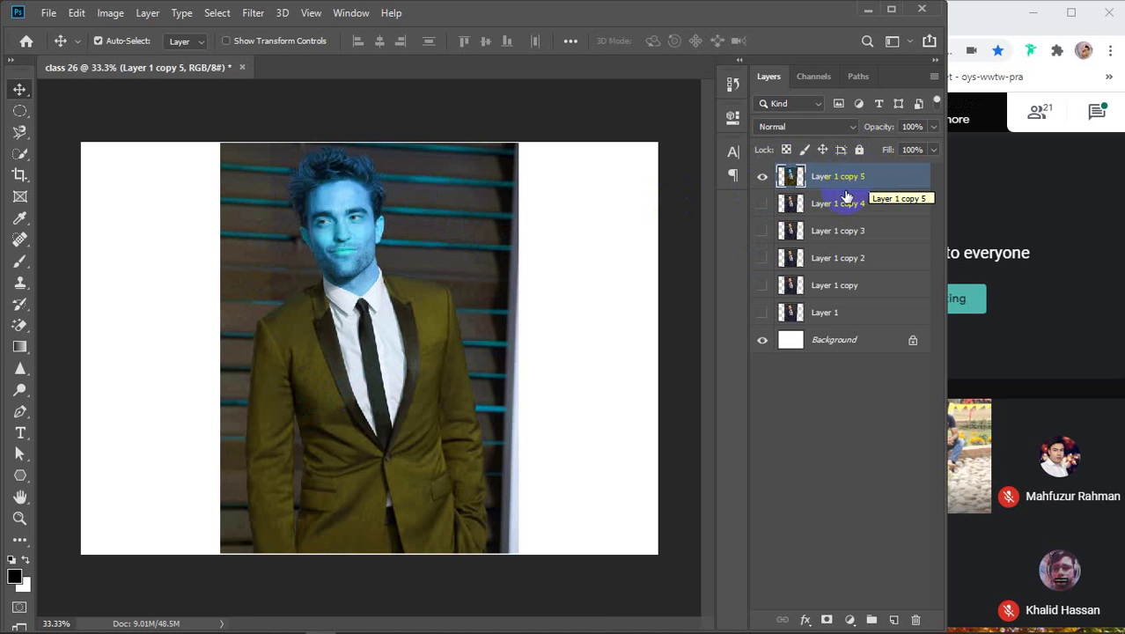
pyautogui.click(764, 205)
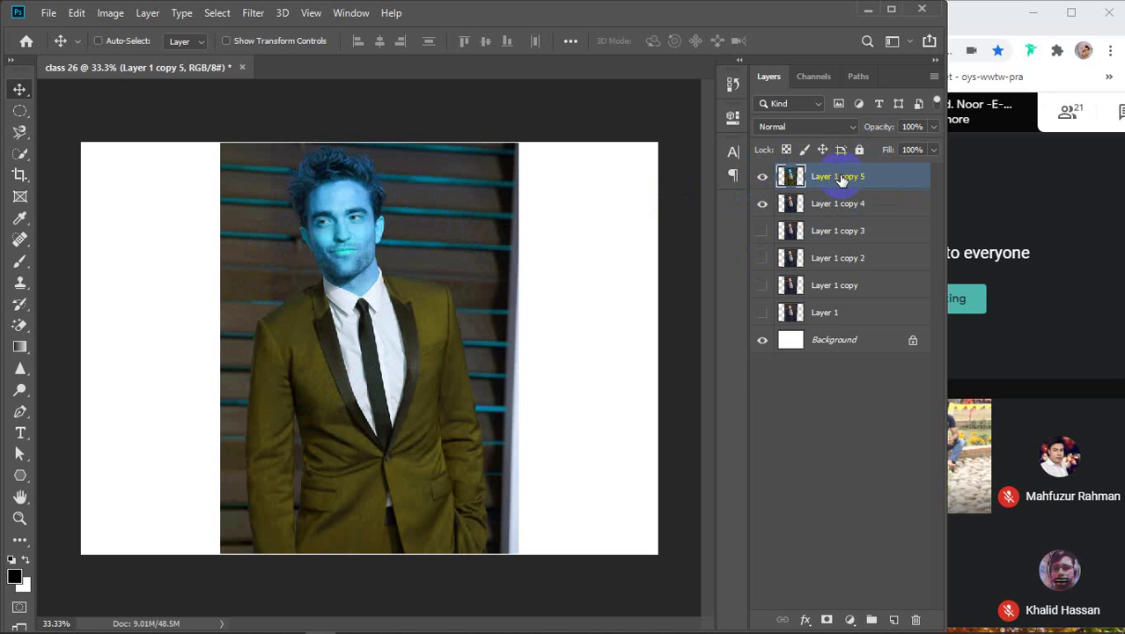
# Step: Duplicate the recoloured Layer 1 copy 5 and place the duplicate, hidden, directly above the Background
pyautogui.hotkey('ctrl', 'j')
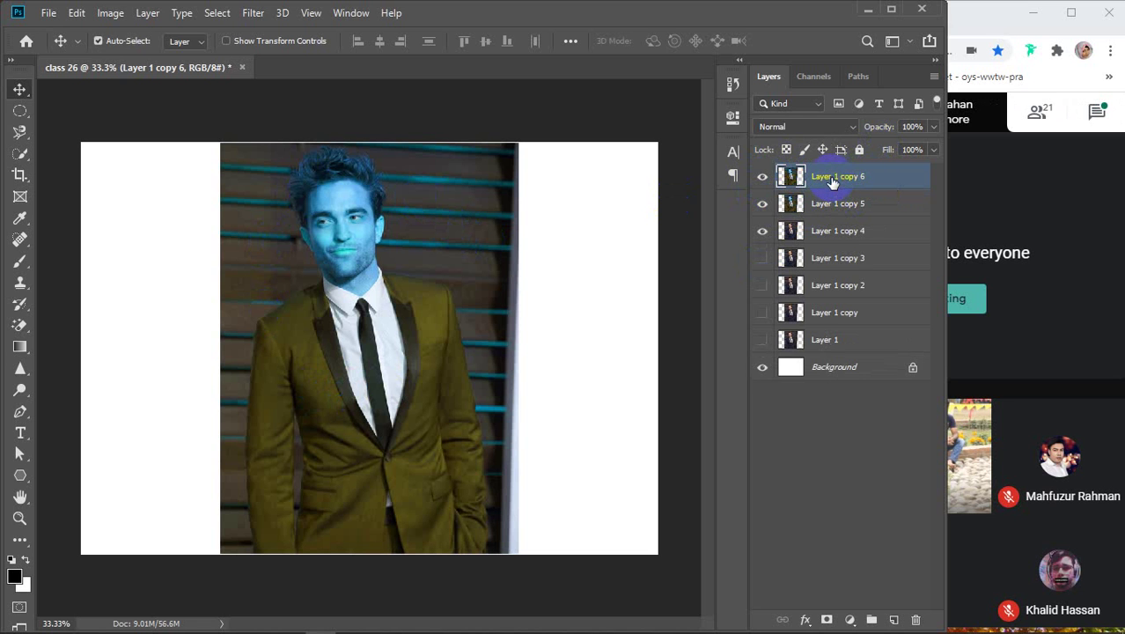
pyautogui.moveTo(833, 179); pyautogui.dragTo(831, 348)
pyautogui.click(761, 343)
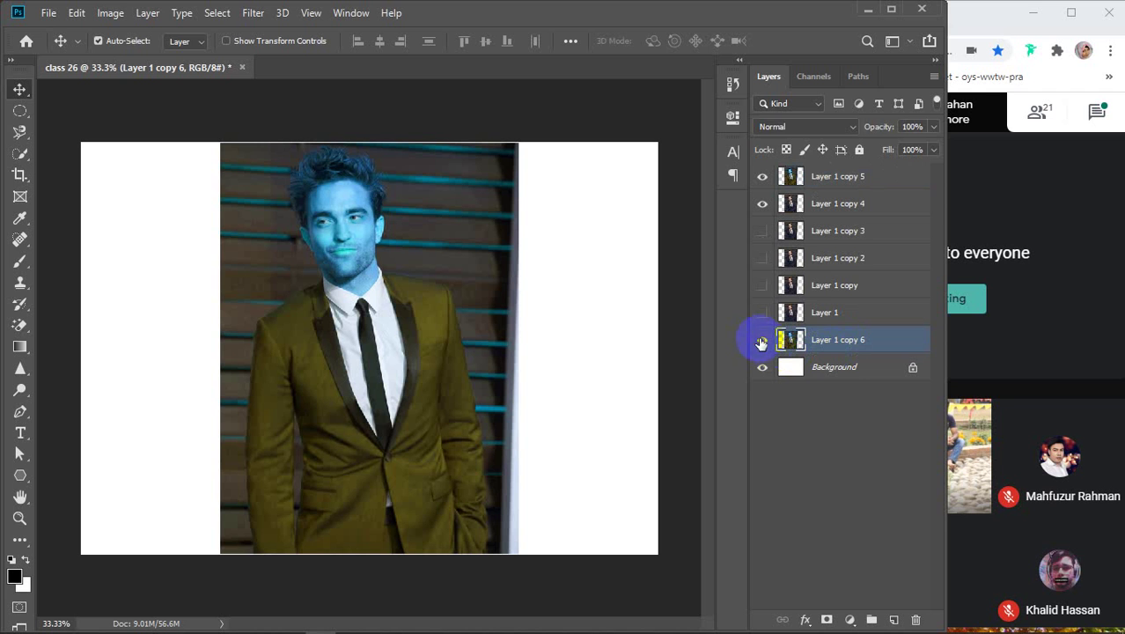
# Step: Compare the recoloured Layer 1 copy 5 with the original photo below it by toggling layer visibility, and examine the face and suit up close
pyautogui.click(862, 180)
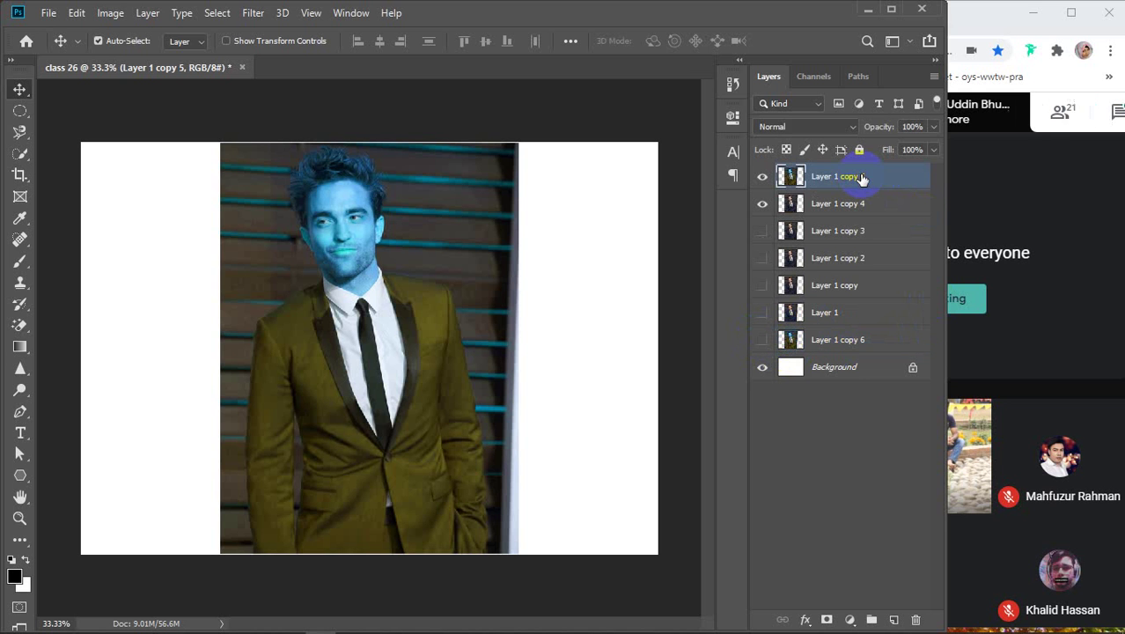
pyautogui.click(762, 178)
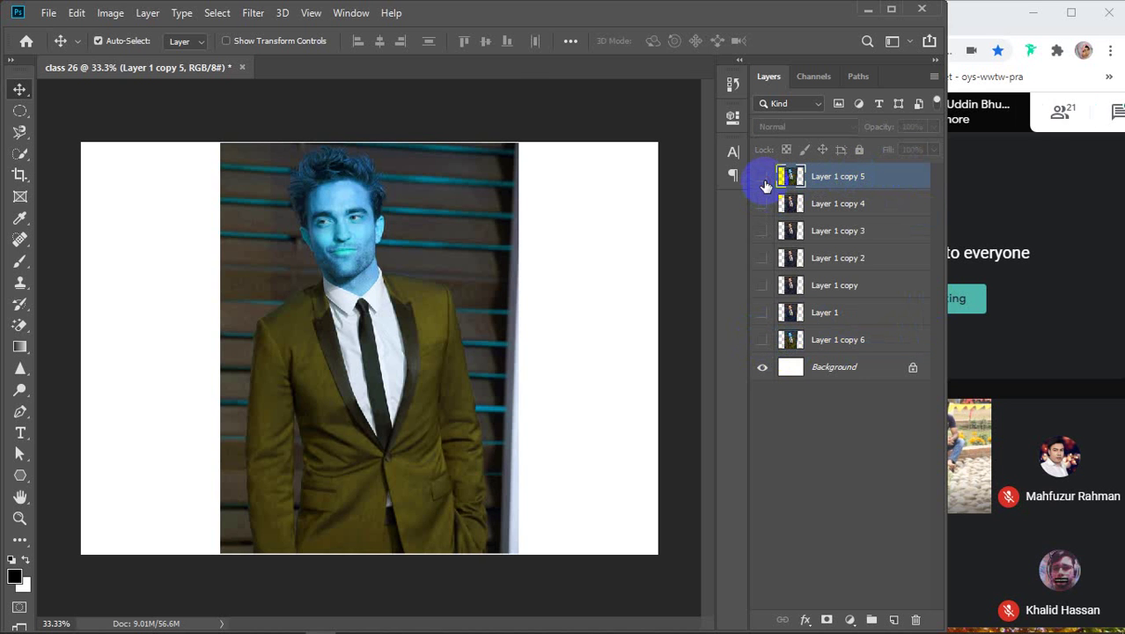
pyautogui.click(762, 178)
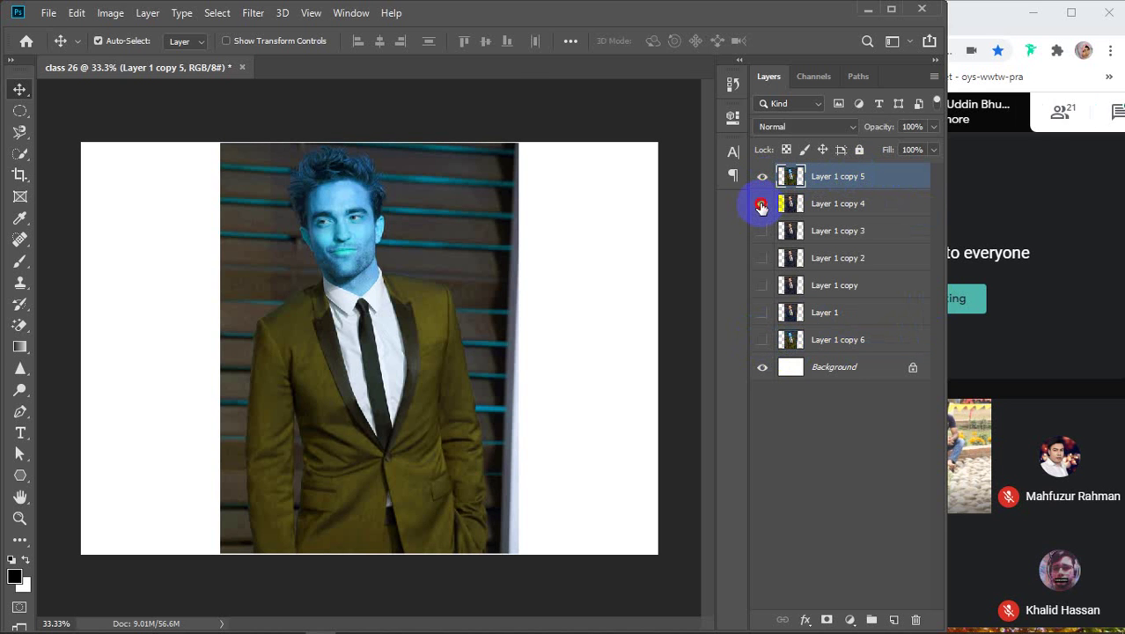
pyautogui.click(761, 203)
pyautogui.click(762, 176)
pyautogui.click(762, 176)
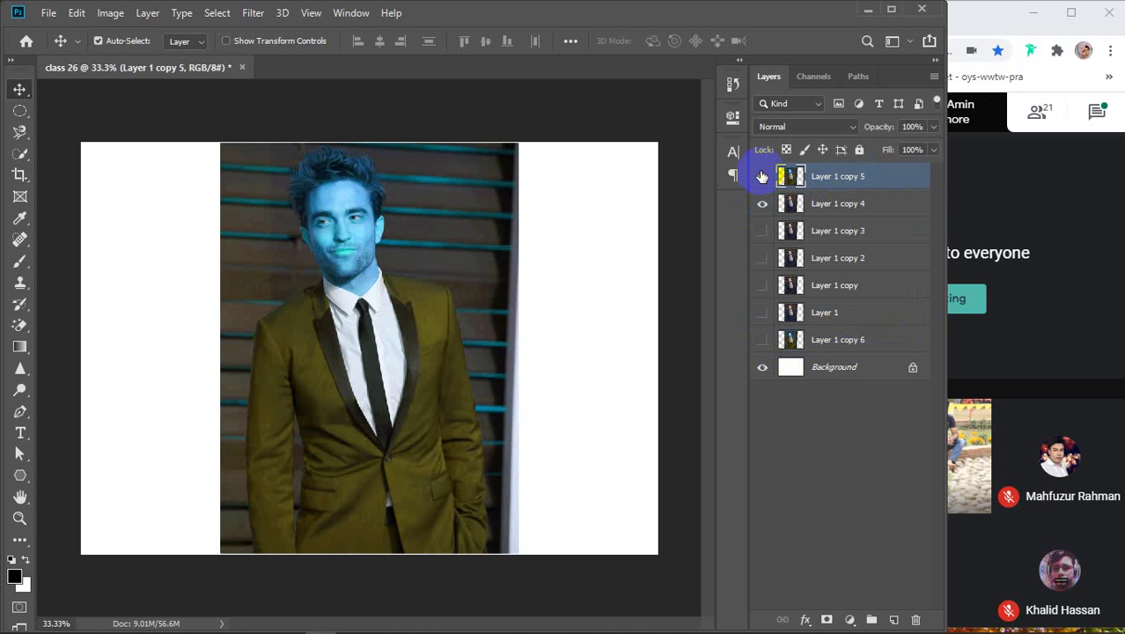
pyautogui.click(763, 176)
pyautogui.click(762, 176)
pyautogui.click(302, 239)
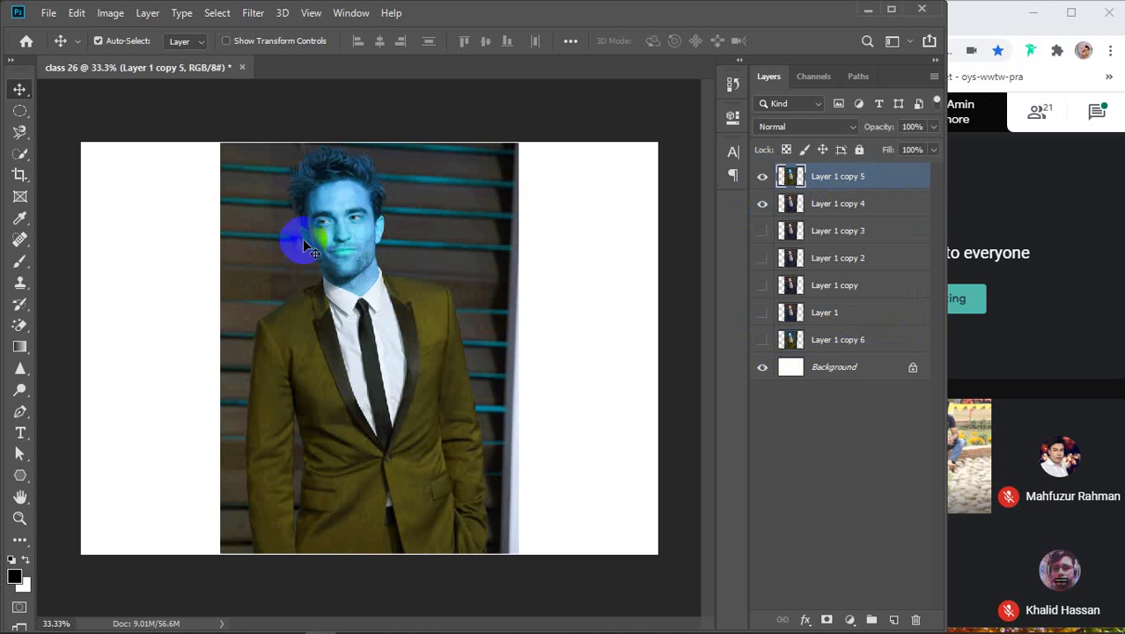
pyautogui.scroll(2, 410, 278)
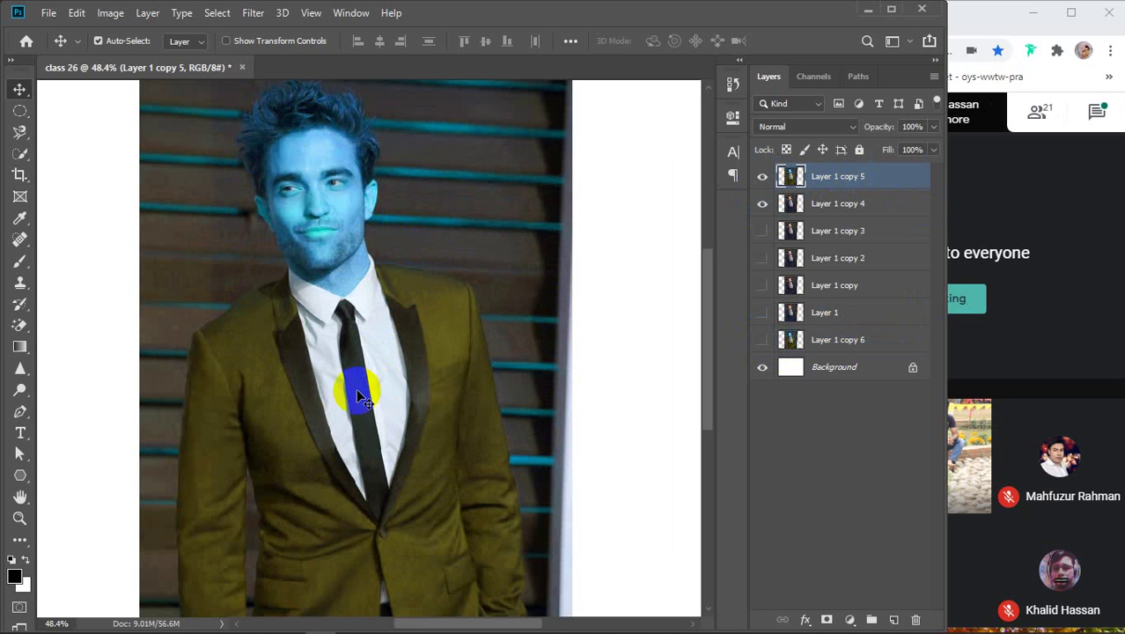
pyautogui.scroll(-1, 472, 383)
pyautogui.scroll(-2, 473, 383)
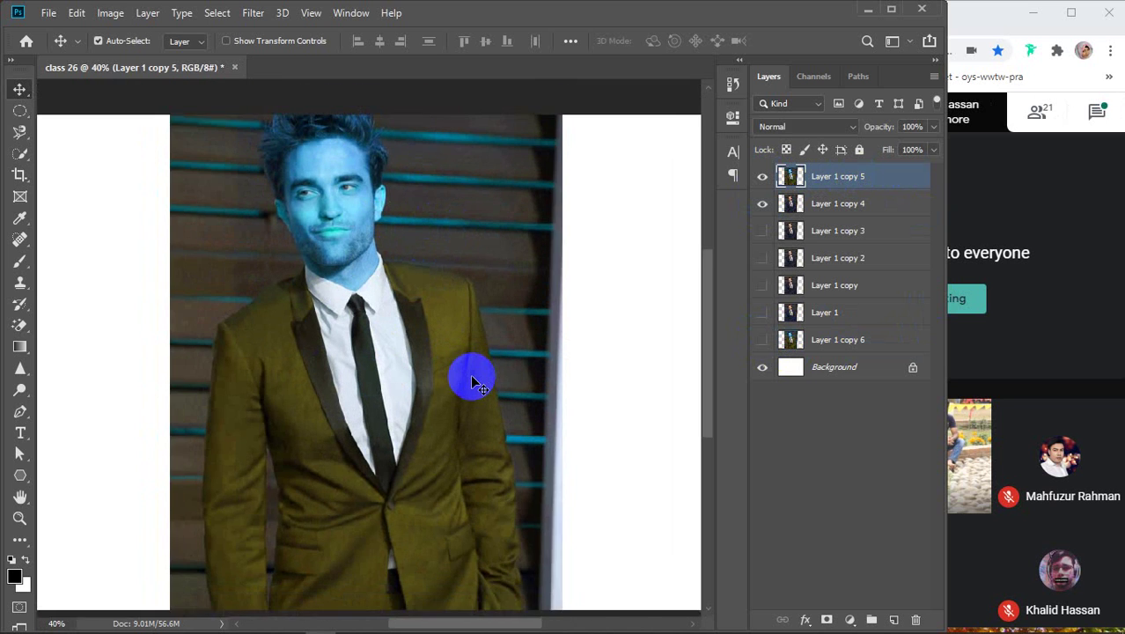
# Step: Add a layer mask to Layer 1 copy 5 and set the Brush tool to 100% flow and 97% smoothing
pyautogui.click(763, 176)
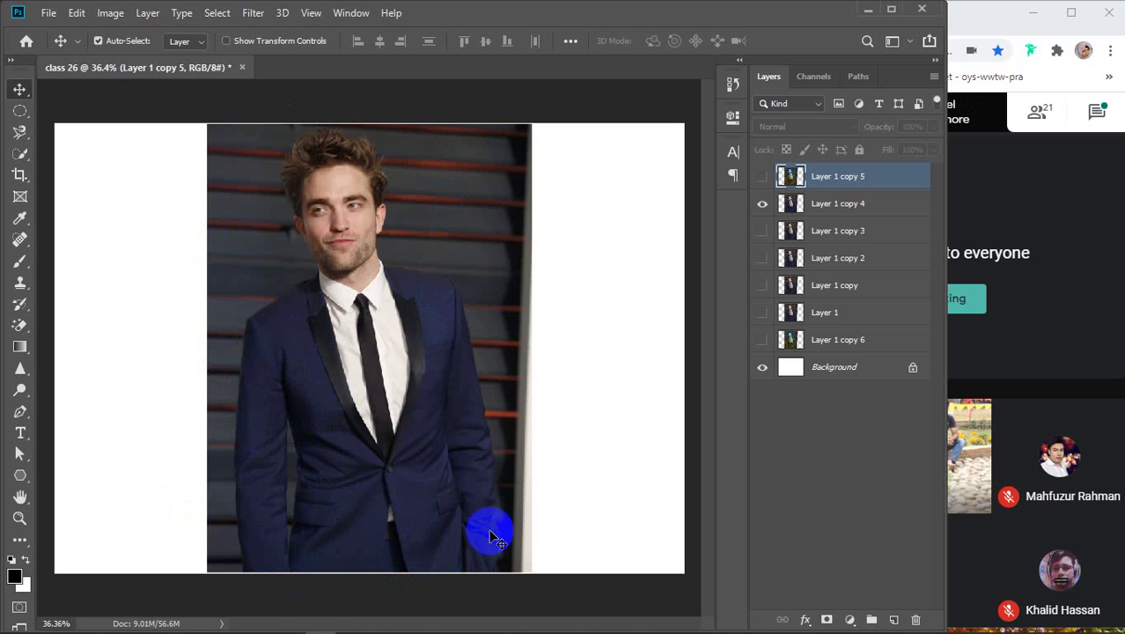
pyautogui.click(762, 177)
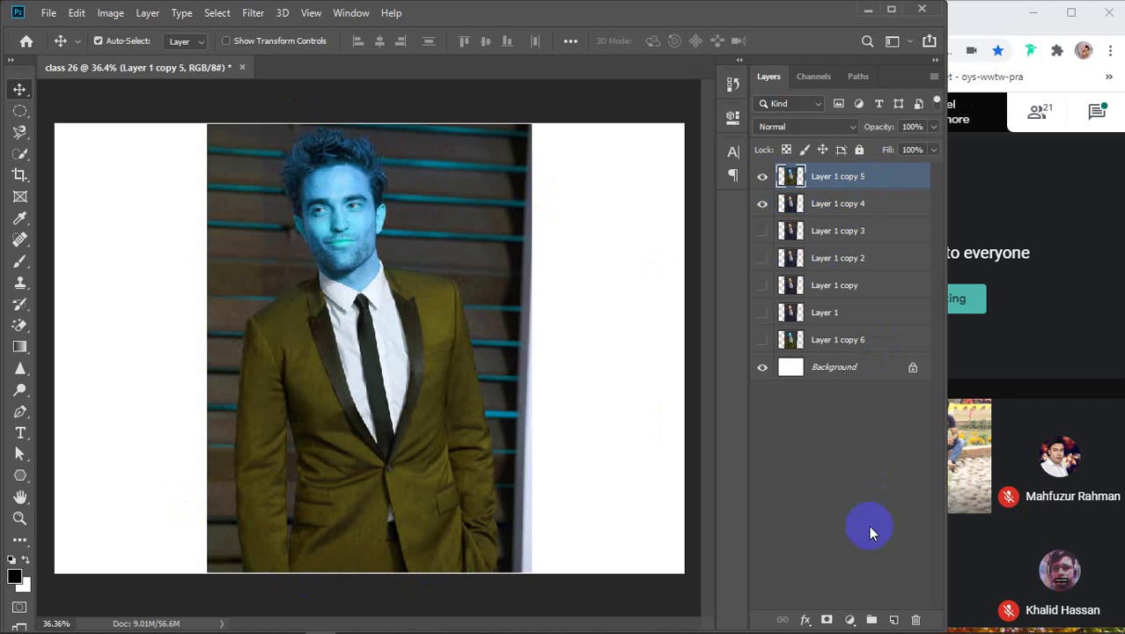
pyautogui.click(827, 619)
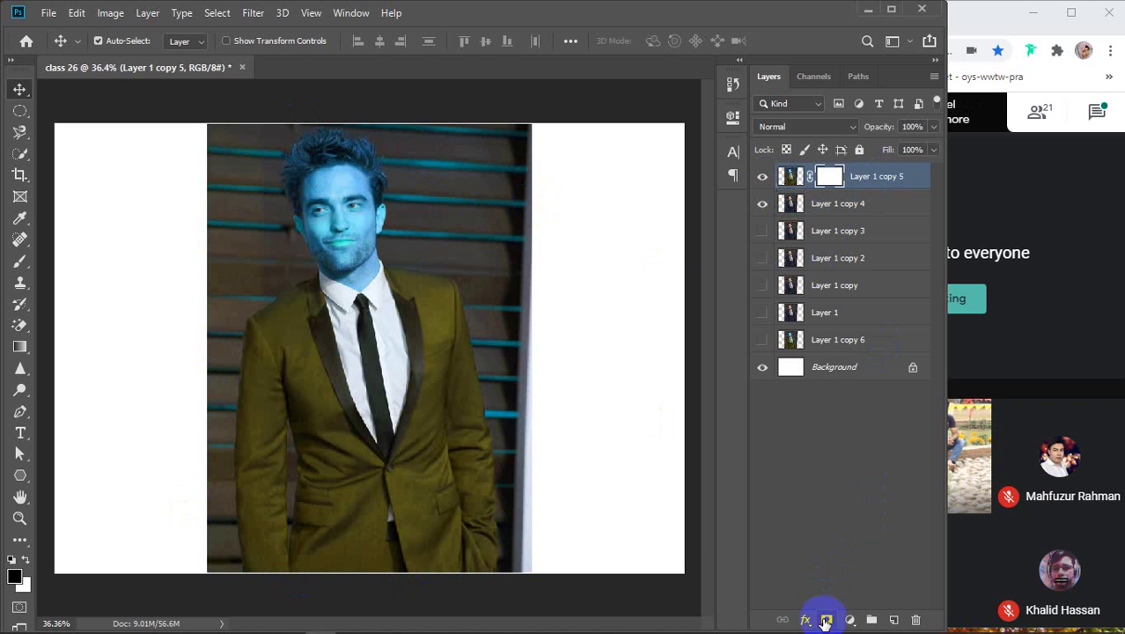
pyautogui.click(20, 262)
pyautogui.click(97, 260)
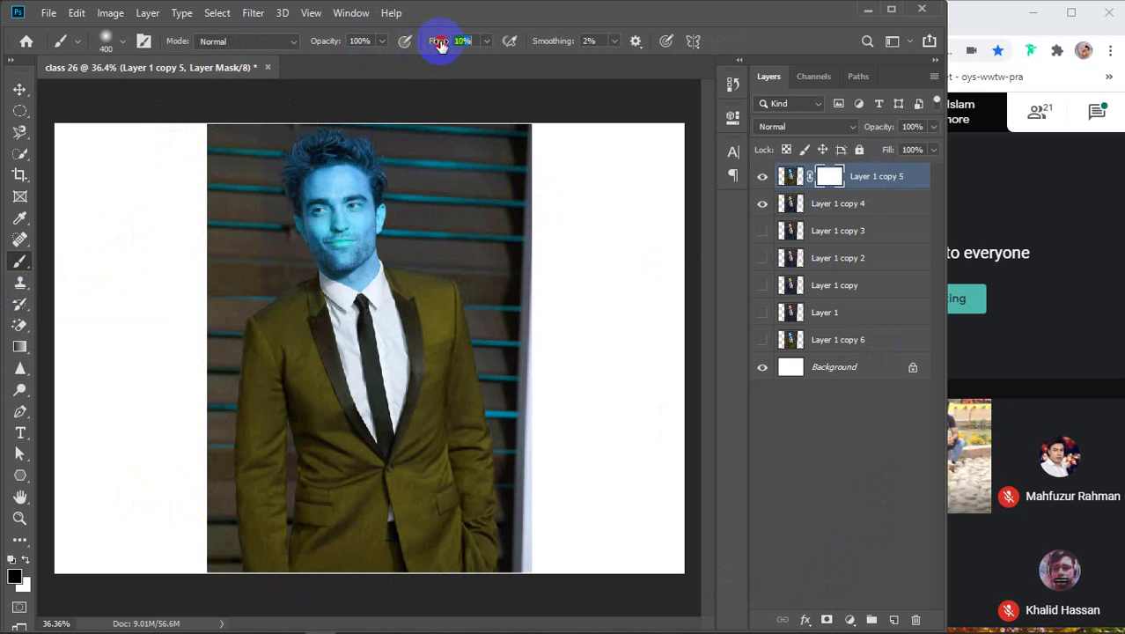
pyautogui.moveTo(441, 44); pyautogui.dragTo(629, 47)
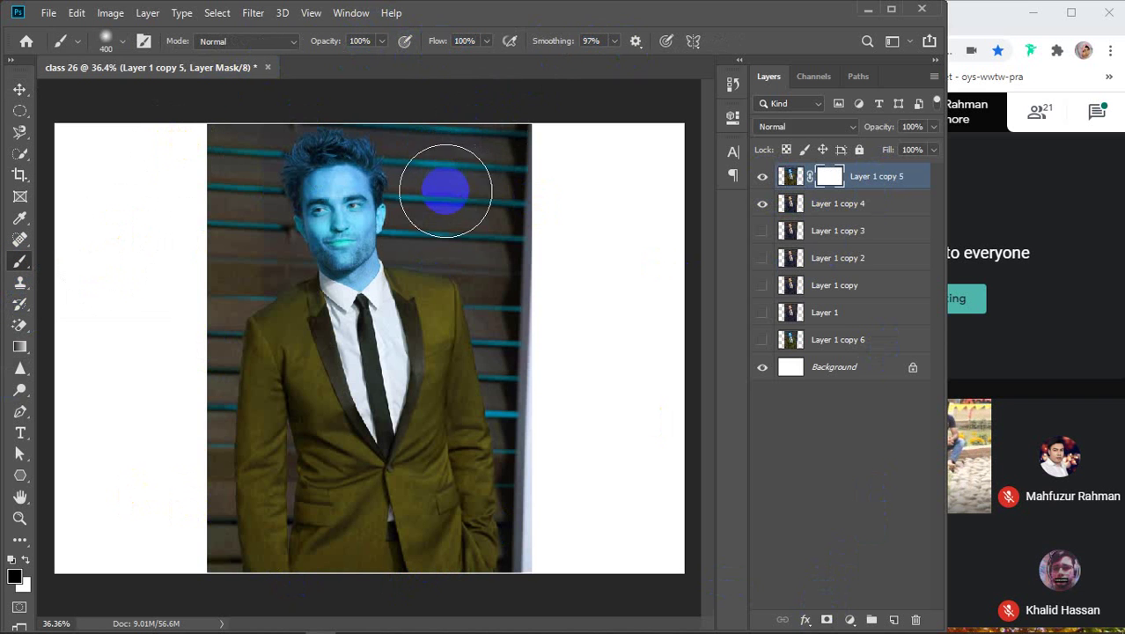
# Step: Paint black on the mask over the hair, face, upper background and the background right of the suit, reducing the brush size to 175
pyautogui.moveTo(557, 189)
pyautogui.mouseDown()
pyautogui.moveTo(454, 127)
pyautogui.moveTo(540, 206)
pyautogui.moveTo(555, 237)
pyautogui.moveTo(419, 120)
pyautogui.moveTo(452, 141)
pyautogui.moveTo(266, 129)
pyautogui.moveTo(329, 143)
pyautogui.moveTo(495, 137)
pyautogui.moveTo(274, 204)
pyautogui.moveTo(517, 163)
pyautogui.mouseUp()
pyautogui.press('[')
pyautogui.press('[')
pyautogui.press('[')
pyautogui.press('[')
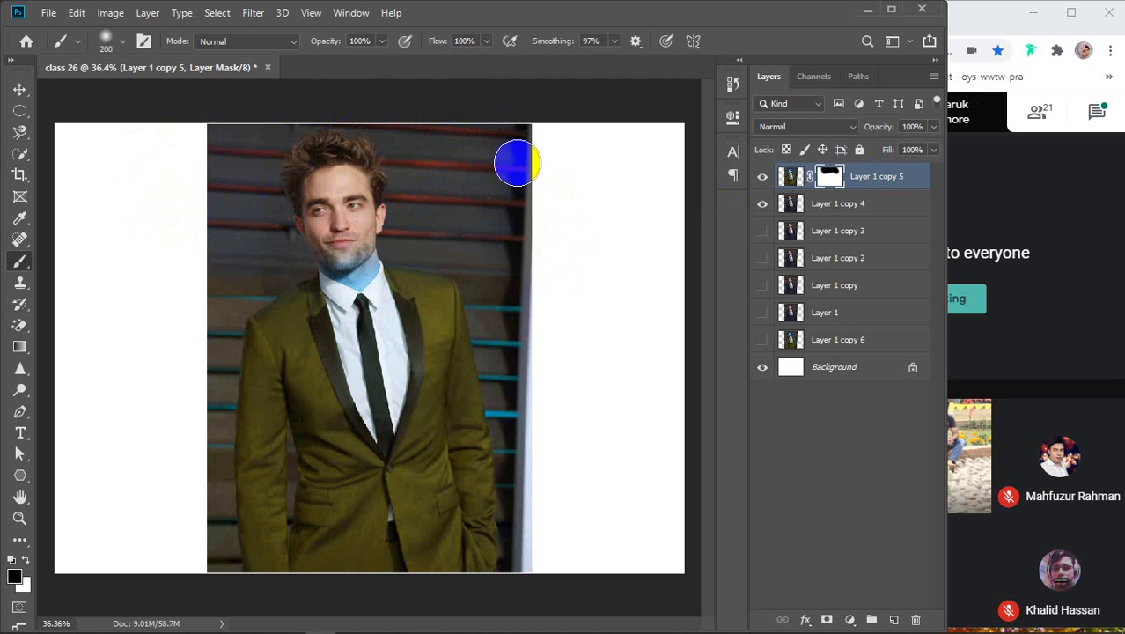
pyautogui.moveTo(484, 274); pyautogui.dragTo(494, 325)
pyautogui.moveTo(507, 354)
pyautogui.mouseDown()
pyautogui.moveTo(515, 402)
pyautogui.moveTo(489, 322)
pyautogui.moveTo(547, 596)
pyautogui.mouseUp()
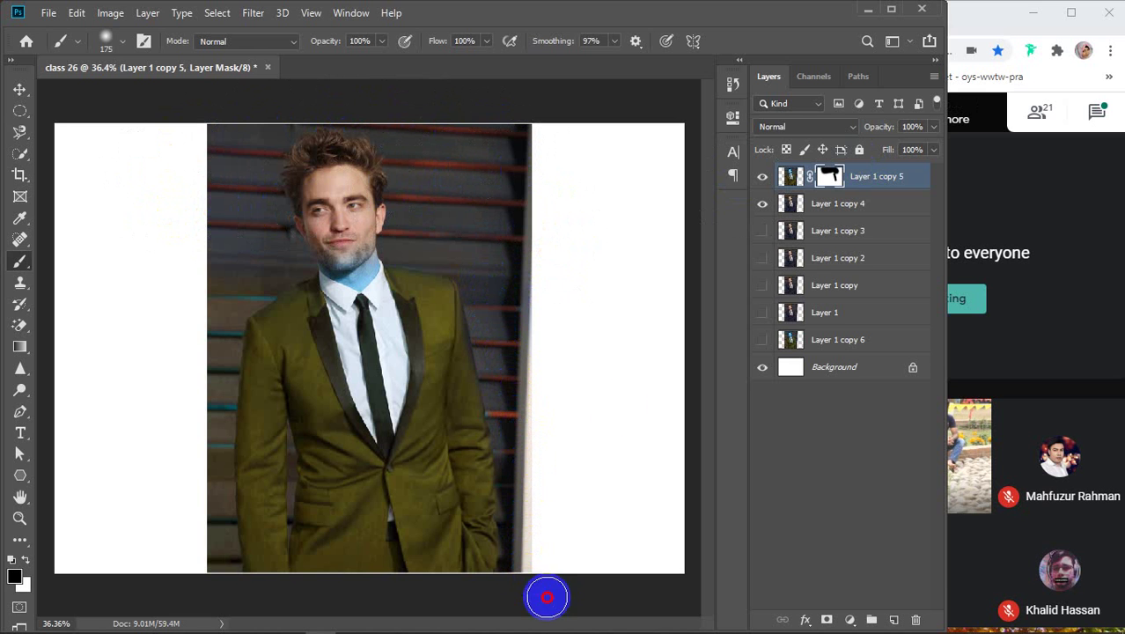
# Step: Mask out the recolouring from the background to the left of the suit, down to the photo's lower edge
pyautogui.moveTo(210, 231)
pyautogui.mouseDown()
pyautogui.moveTo(211, 320)
pyautogui.moveTo(188, 414)
pyautogui.moveTo(194, 561)
pyautogui.mouseUp()
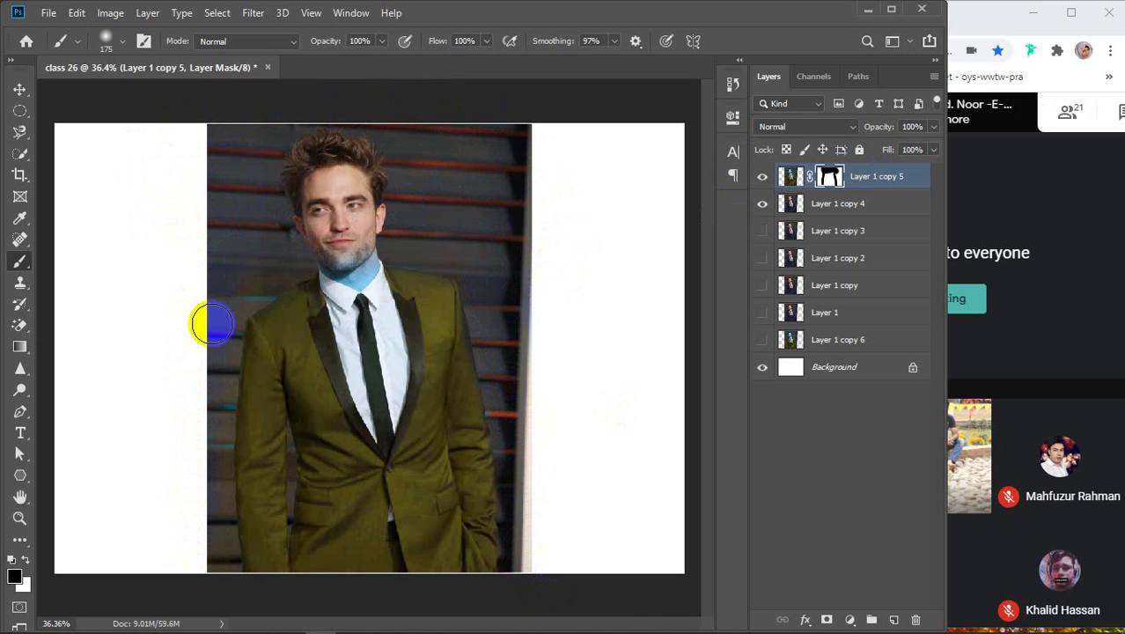
pyautogui.moveTo(221, 338)
pyautogui.mouseDown()
pyautogui.moveTo(201, 442)
pyautogui.moveTo(218, 576)
pyautogui.mouseUp()
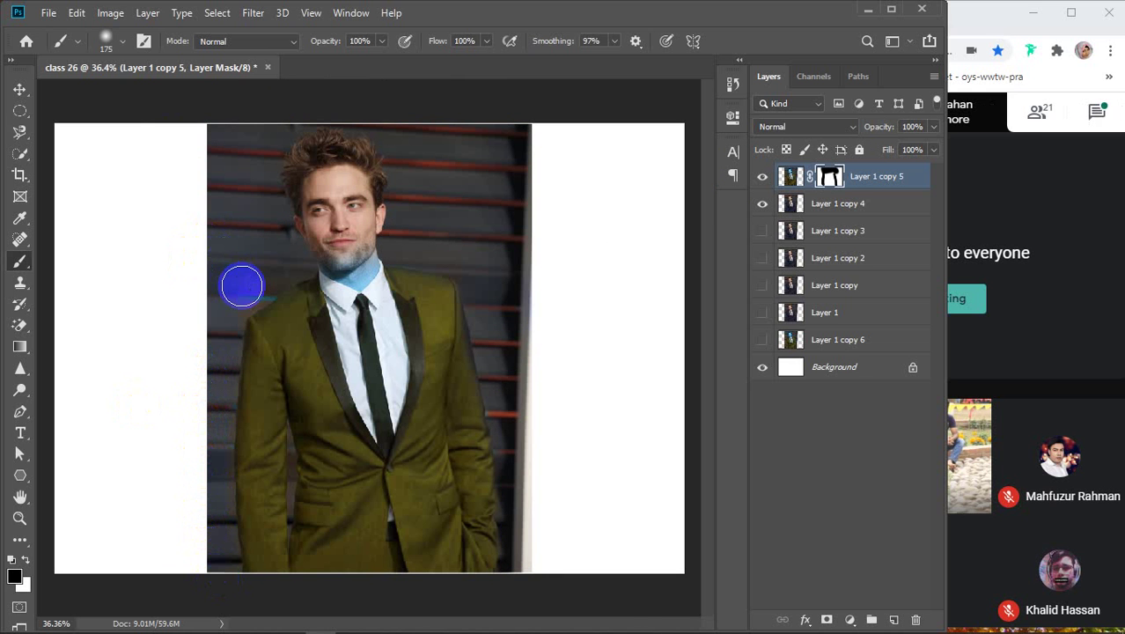
pyautogui.moveTo(242, 286)
pyautogui.mouseDown()
pyautogui.moveTo(269, 275)
pyautogui.moveTo(178, 338)
pyautogui.moveTo(139, 312)
pyautogui.mouseUp()
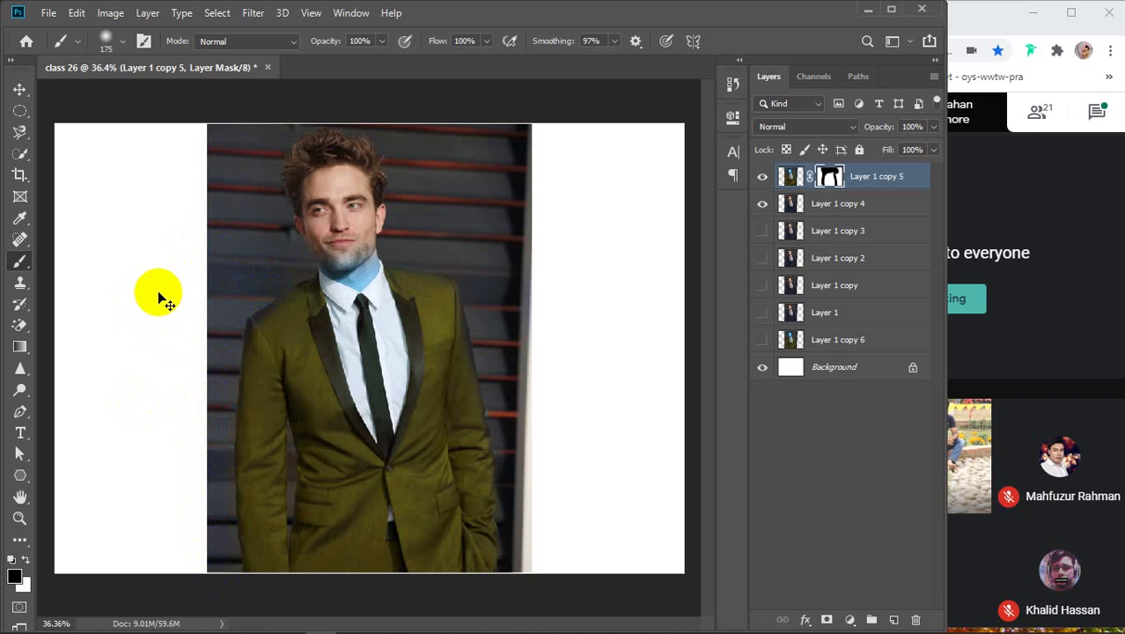
pyautogui.hotkey('ctrl', '2')
pyautogui.moveTo(279, 258)
pyautogui.mouseDown()
pyautogui.moveTo(229, 299)
pyautogui.moveTo(181, 295)
pyautogui.mouseUp()
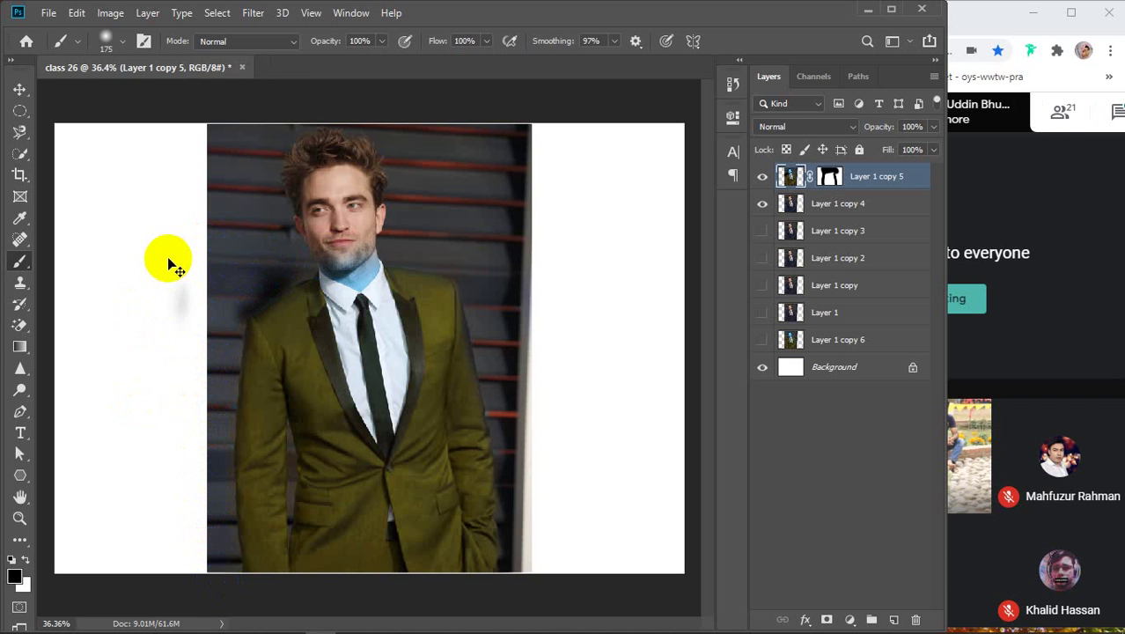
pyautogui.hotkey('ctrl', 'z')
pyautogui.rightClick(14, 259)
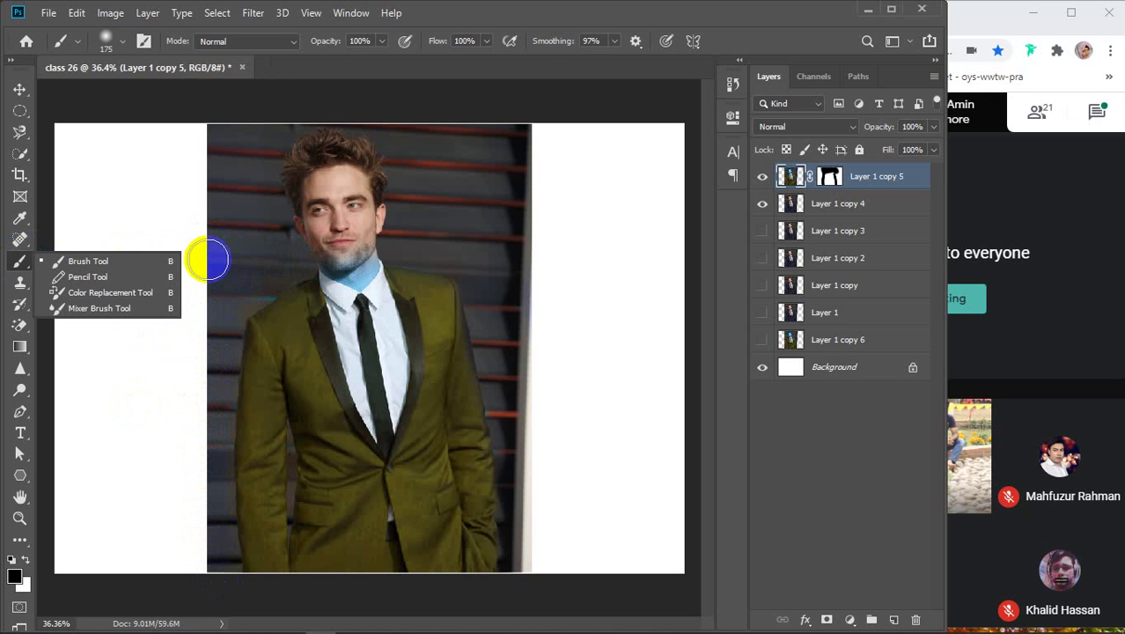
pyautogui.click(829, 176)
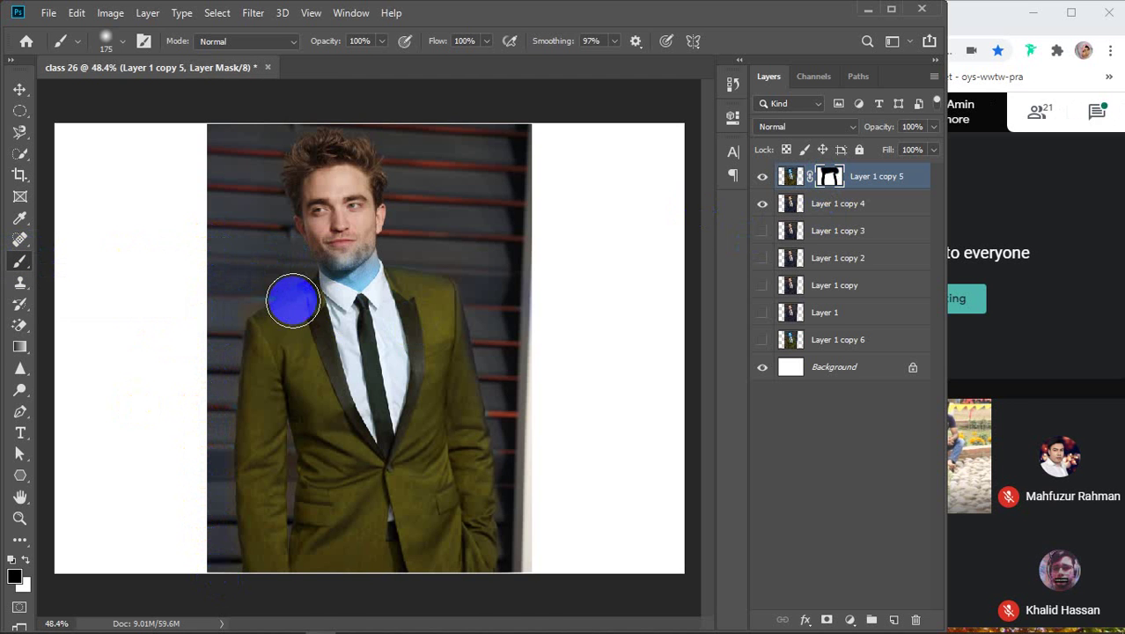
# Step: Mask out the background along the left shoulder with a size 90 brush at 54% flow and 43% smoothing
pyautogui.scroll(6, 292, 300)
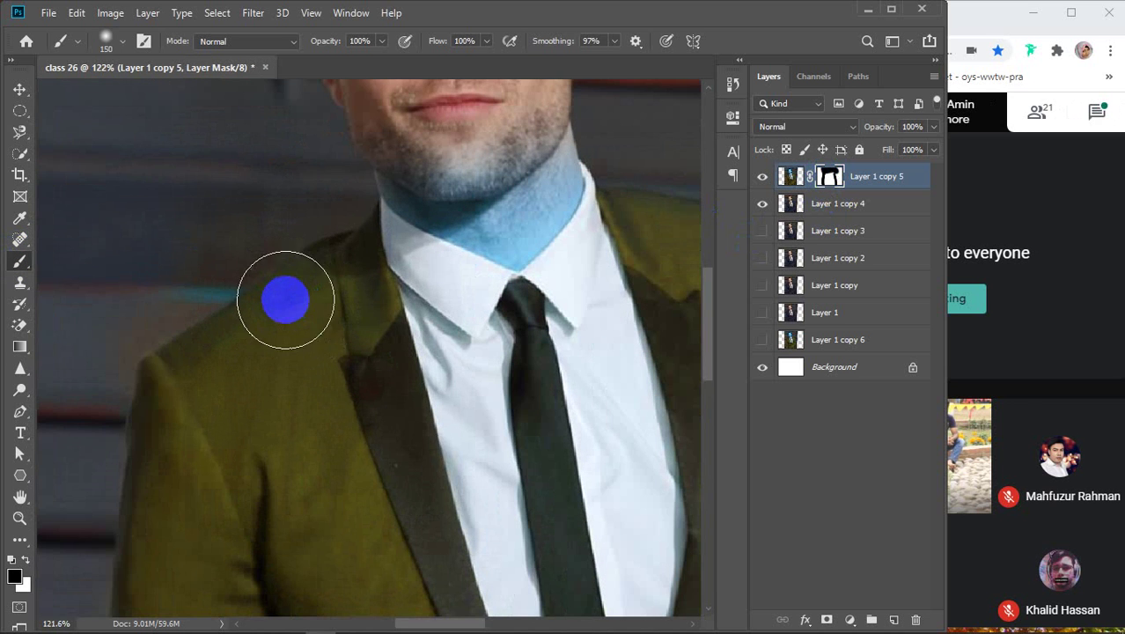
pyautogui.press('[')
pyautogui.press('[')
pyautogui.press('[')
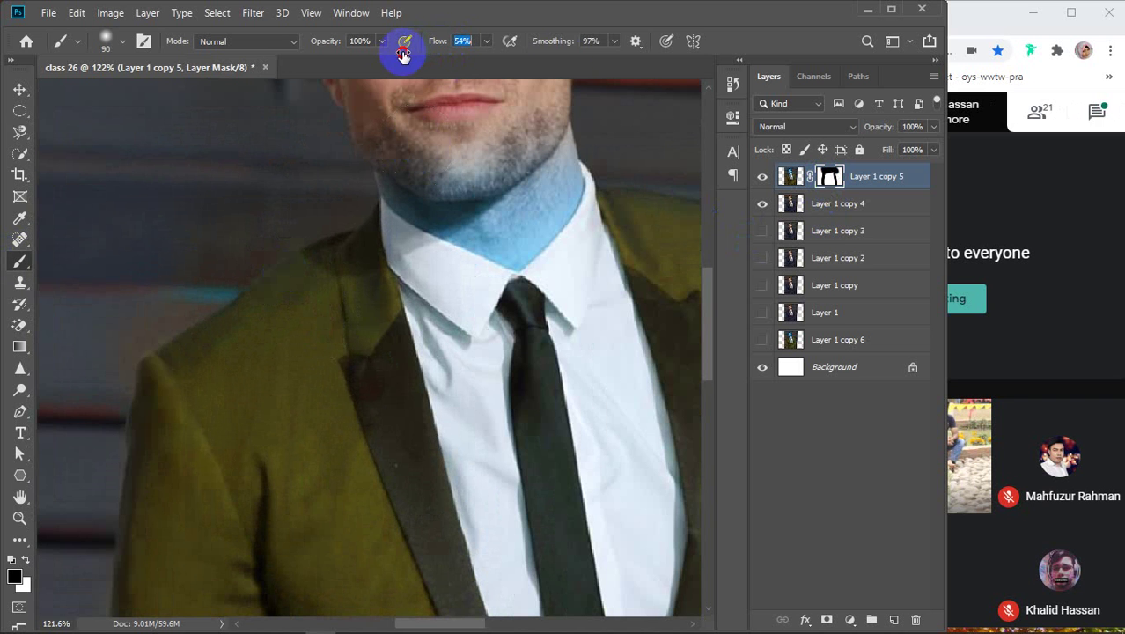
pyautogui.click(404, 53)
pyautogui.moveTo(510, 50); pyautogui.dragTo(504, 51)
pyautogui.moveTo(280, 212); pyautogui.dragTo(146, 296)
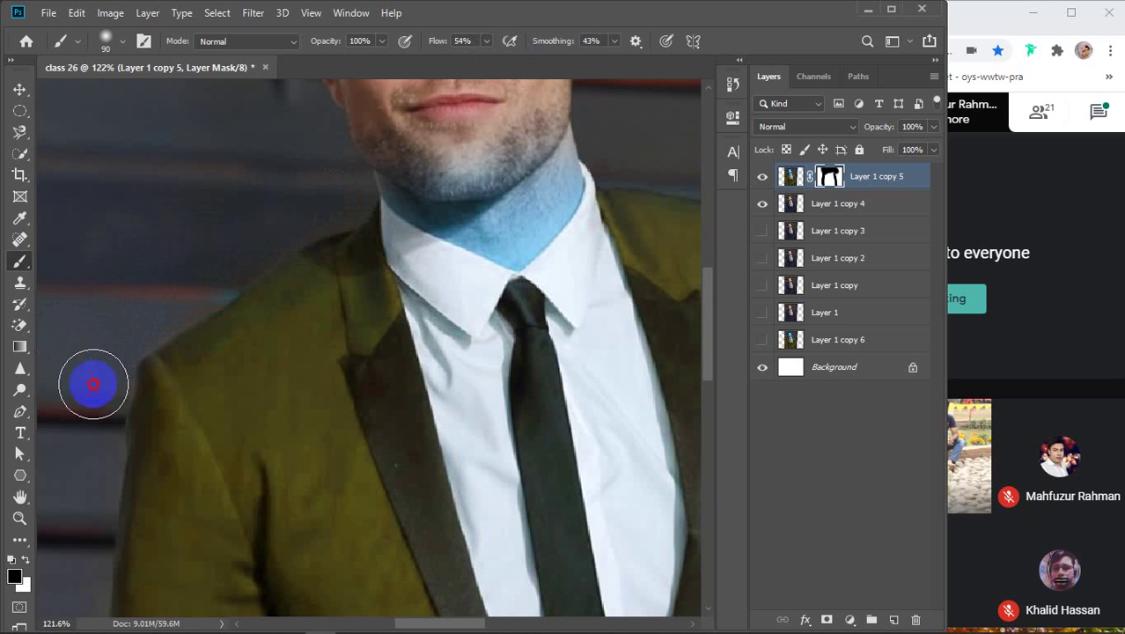
# Step: Paint black on the mask over the neck, collar and upper tie, undoing the stray stroke across the left lapel
pyautogui.scroll(3, 400, 299)
pyautogui.moveTo(408, 280)
pyautogui.mouseDown()
pyautogui.moveTo(415, 231)
pyautogui.moveTo(445, 344)
pyautogui.mouseUp()
pyautogui.moveTo(407, 311)
pyautogui.mouseDown()
pyautogui.moveTo(395, 319)
pyautogui.moveTo(385, 389)
pyautogui.moveTo(392, 341)
pyautogui.moveTo(477, 560)
pyautogui.moveTo(497, 574)
pyautogui.mouseUp()
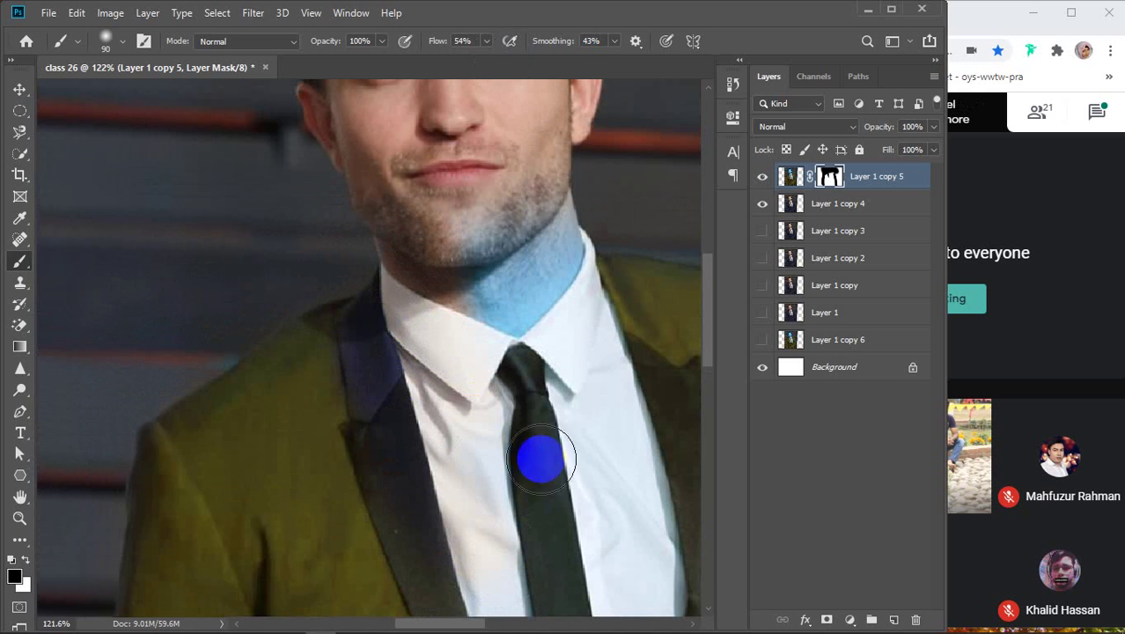
pyautogui.hotkey('ctrl', 'z')
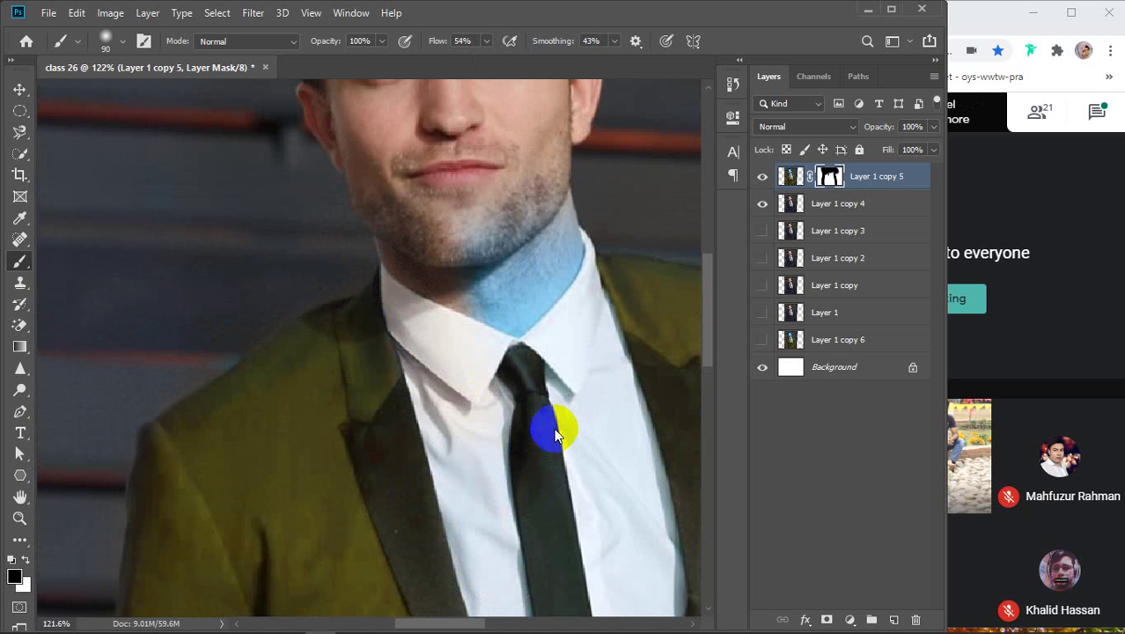
pyautogui.scroll(-2, 528, 196)
pyautogui.moveTo(486, 194); pyautogui.dragTo(553, 497)
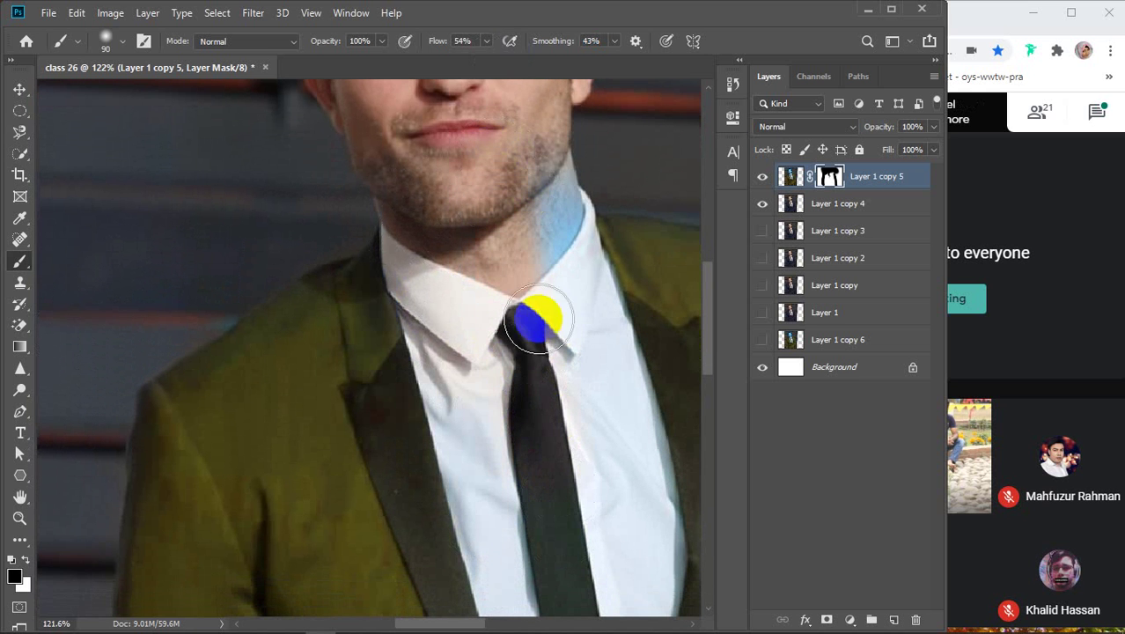
pyautogui.moveTo(529, 150); pyautogui.dragTo(551, 492)
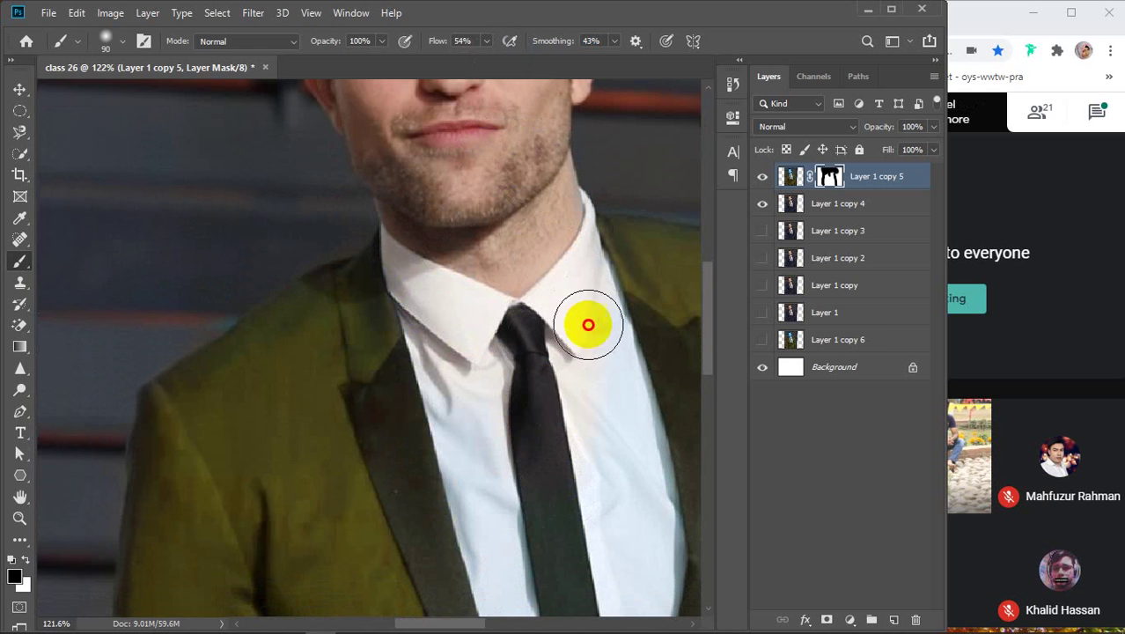
# Step: Mask out the recolouring from the shirt front, the rest of the tie and the inner area of both lapels
pyautogui.moveTo(587, 324)
pyautogui.mouseDown()
pyautogui.moveTo(566, 417)
pyautogui.moveTo(472, 249)
pyautogui.mouseUp()
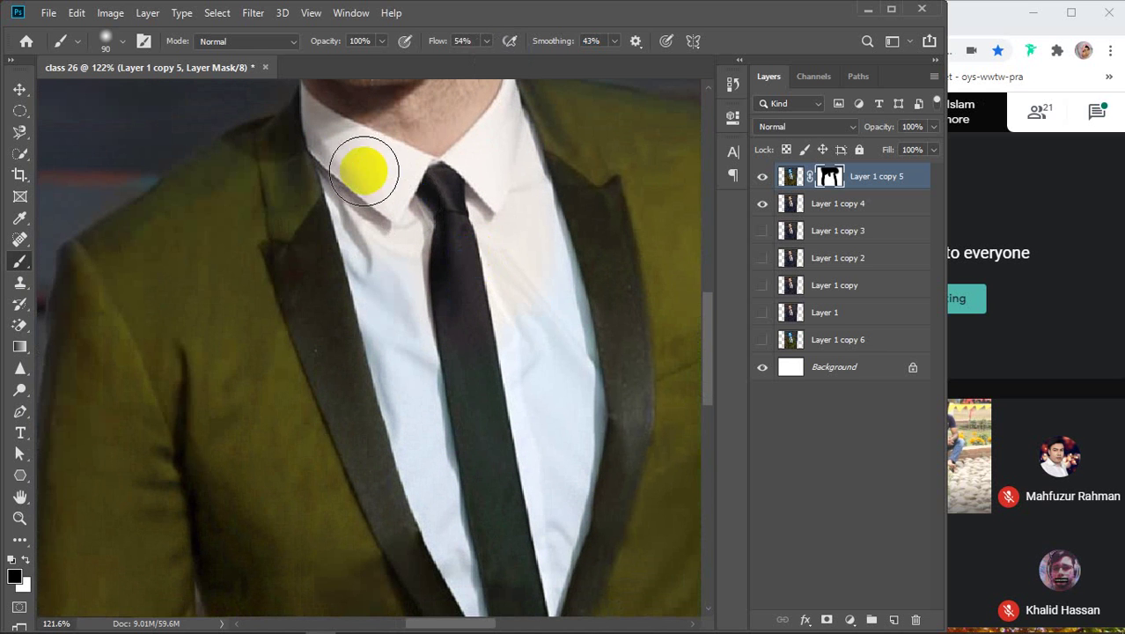
pyautogui.moveTo(547, 389); pyautogui.dragTo(494, 236)
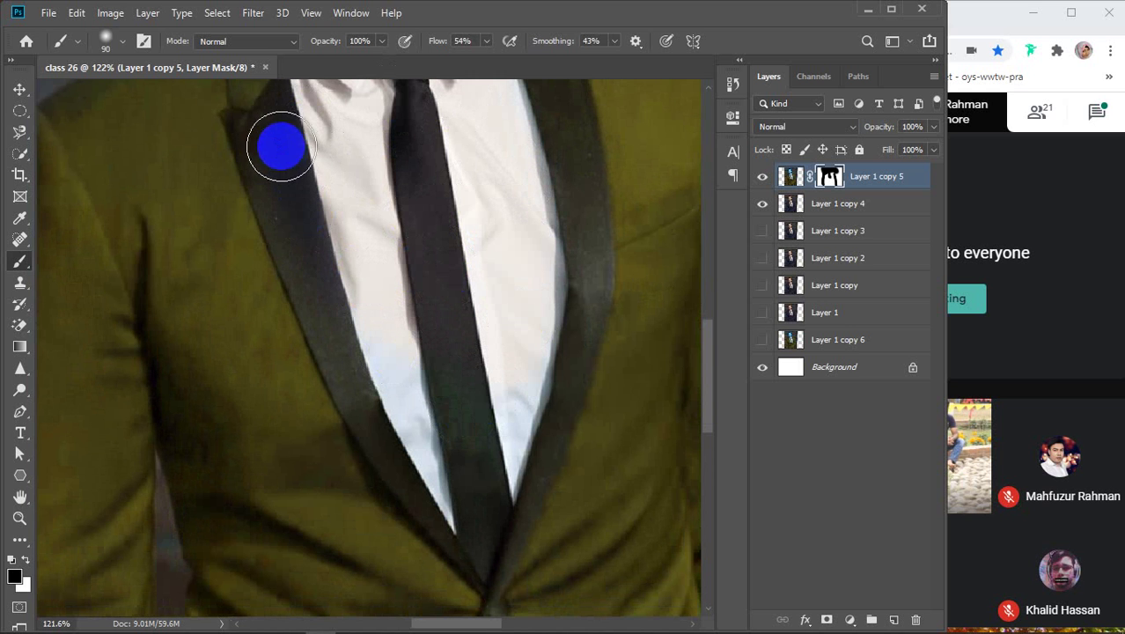
pyautogui.moveTo(274, 147); pyautogui.dragTo(333, 314)
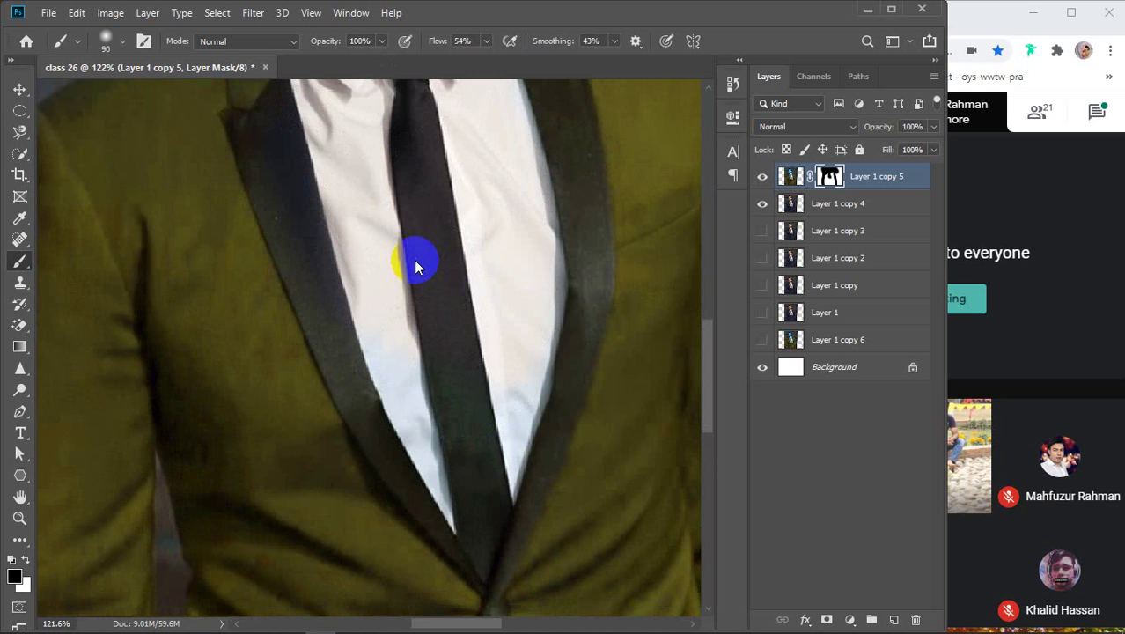
pyautogui.moveTo(296, 151)
pyautogui.mouseDown()
pyautogui.moveTo(306, 228)
pyautogui.moveTo(392, 403)
pyautogui.moveTo(457, 478)
pyautogui.mouseUp()
pyautogui.moveTo(421, 204); pyautogui.dragTo(467, 480)
pyautogui.moveTo(556, 105)
pyautogui.mouseDown()
pyautogui.moveTo(566, 300)
pyautogui.moveTo(492, 525)
pyautogui.moveTo(473, 485)
pyautogui.moveTo(404, 470)
pyautogui.moveTo(488, 582)
pyautogui.moveTo(521, 507)
pyautogui.moveTo(470, 513)
pyautogui.moveTo(476, 331)
pyautogui.moveTo(503, 520)
pyautogui.moveTo(446, 244)
pyautogui.mouseUp()
# Step: Extend the masked area to the outer edges and peaks of both lapels with a size 50 black brush
pyautogui.scroll(-5, 484, 430)
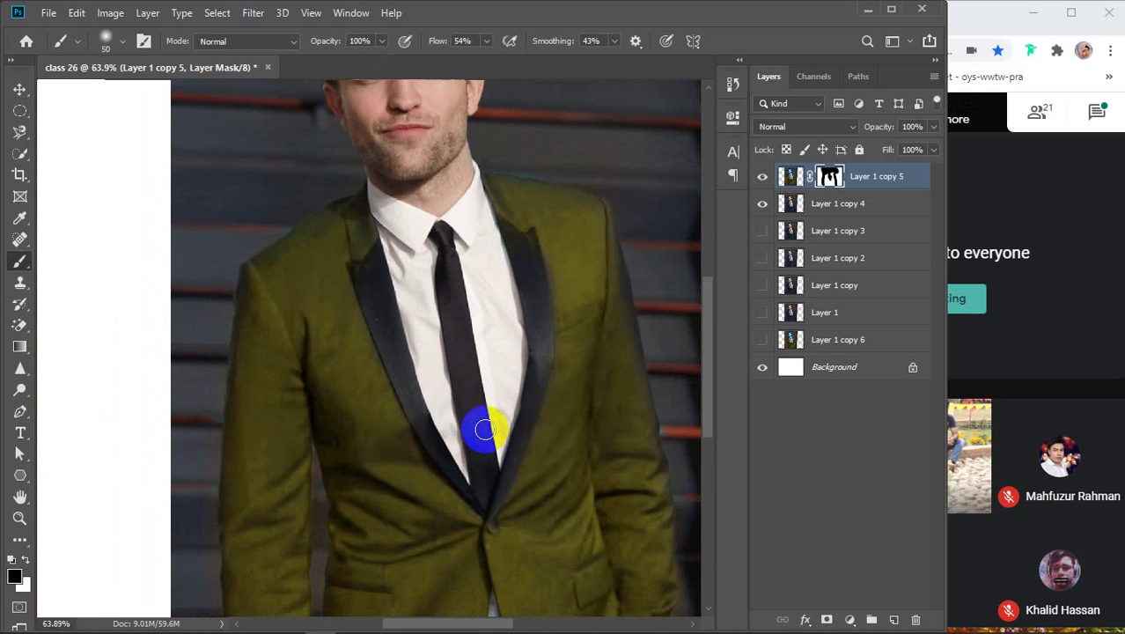
pyautogui.moveTo(498, 223); pyautogui.dragTo(530, 240)
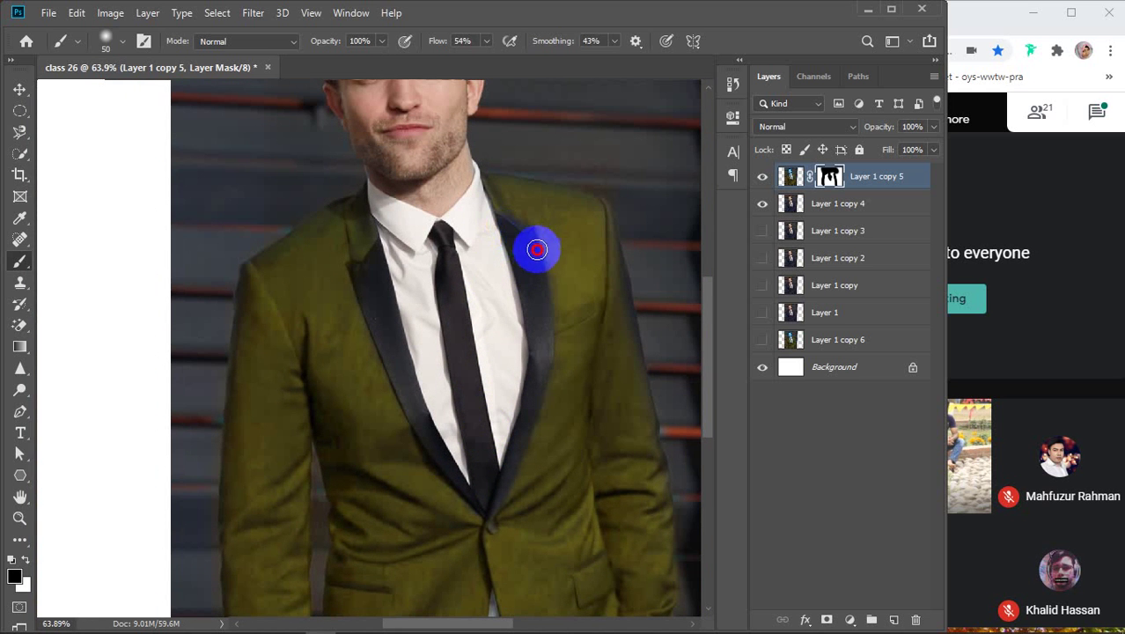
pyautogui.moveTo(502, 379)
pyautogui.mouseDown()
pyautogui.moveTo(387, 249)
pyautogui.moveTo(353, 263)
pyautogui.moveTo(394, 375)
pyautogui.moveTo(443, 455)
pyautogui.moveTo(576, 453)
pyautogui.mouseUp()
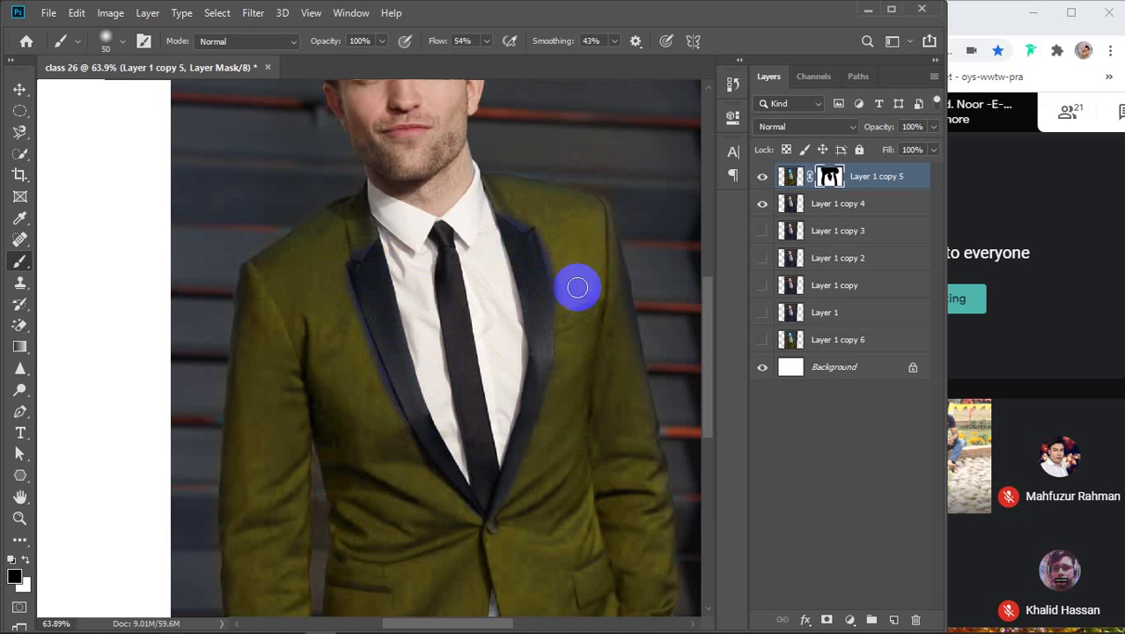
pyautogui.moveTo(527, 406)
pyautogui.mouseDown()
pyautogui.moveTo(418, 397)
pyautogui.moveTo(460, 307)
pyautogui.mouseUp()
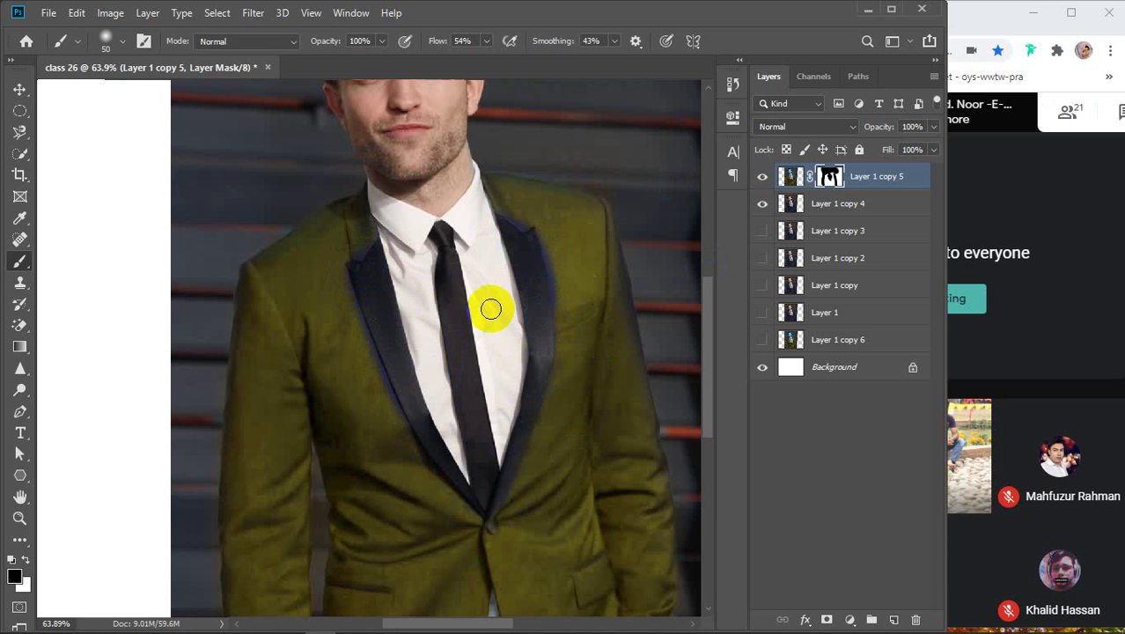
# Step: Paint white on the mask with a size 30 brush to bring back the green suit along the left lapel's outer edge and notch
pyautogui.click(27, 561)
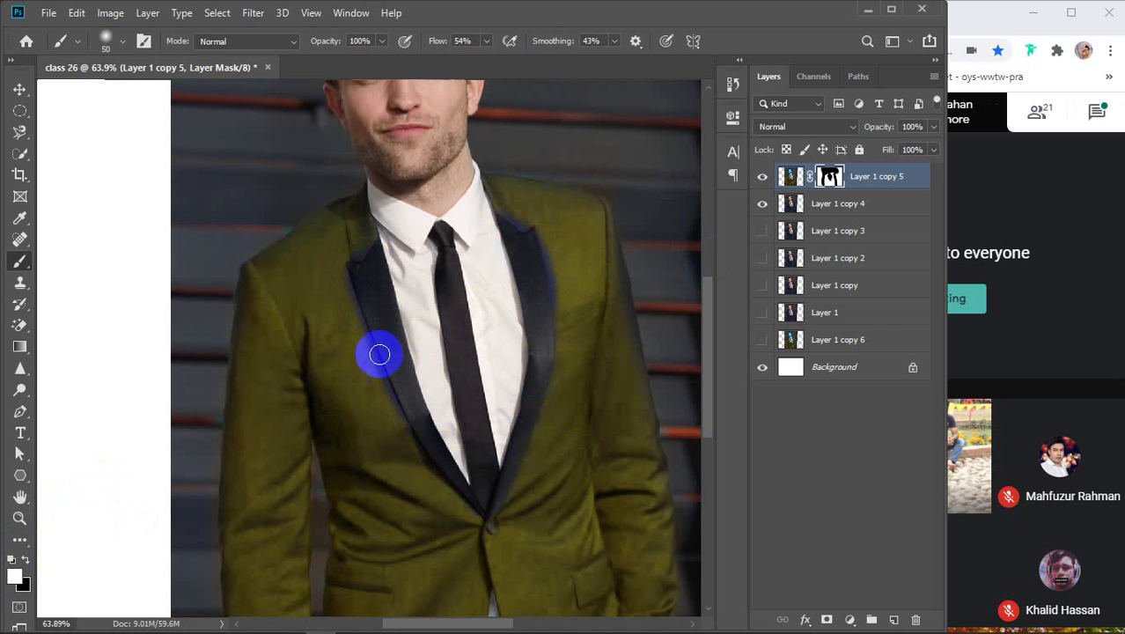
pyautogui.scroll(4, 392, 405)
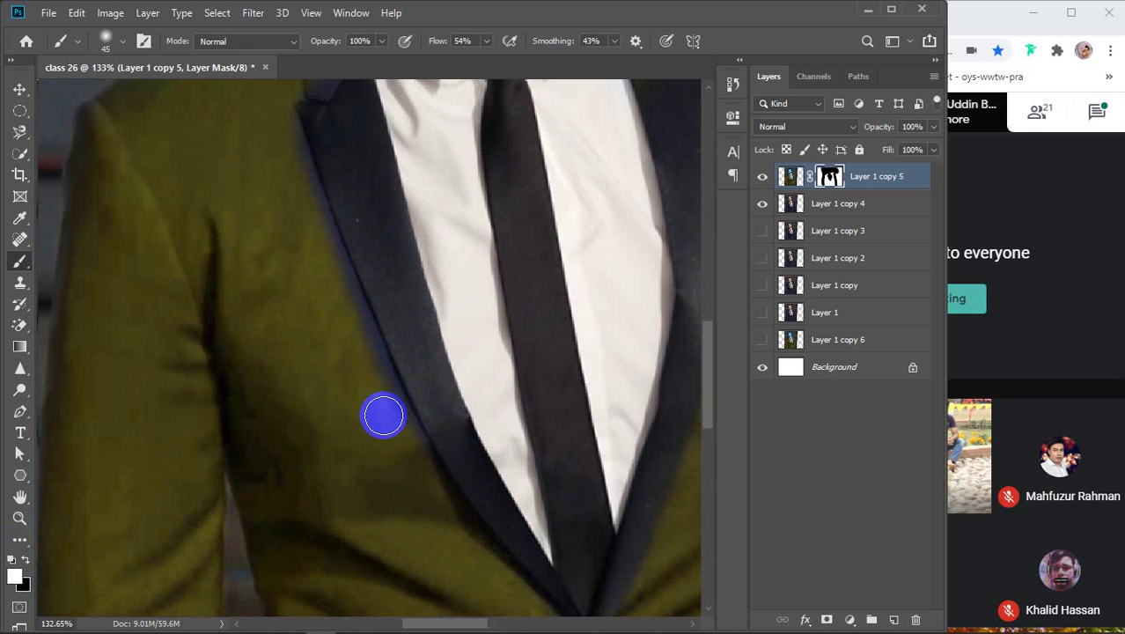
pyautogui.press('[')
pyautogui.press('[')
pyautogui.press('[')
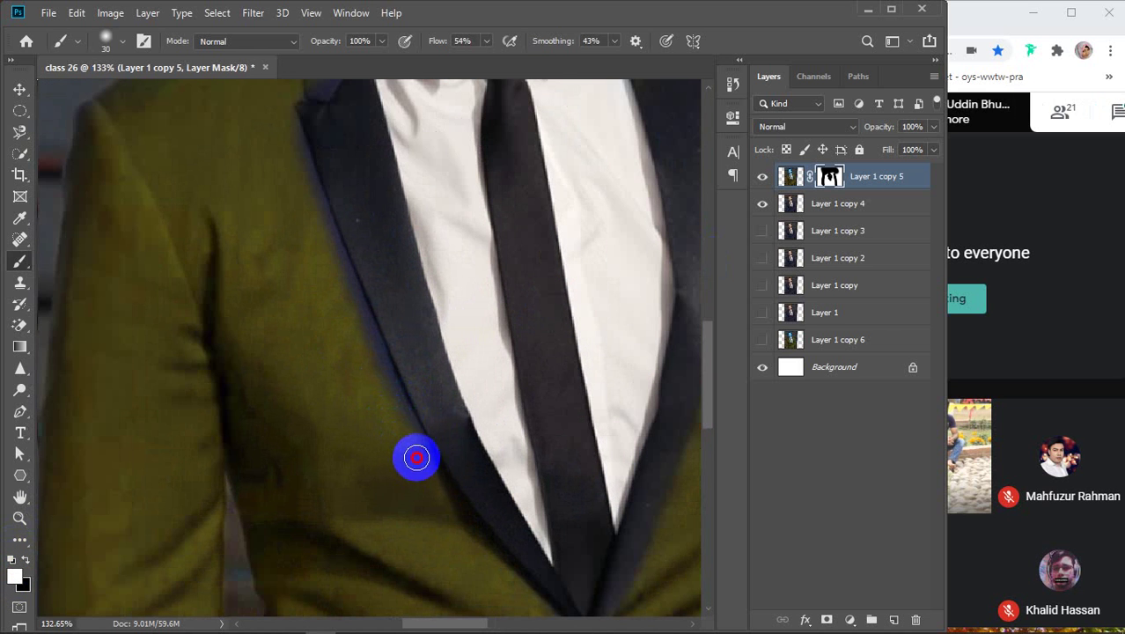
pyautogui.moveTo(406, 433)
pyautogui.mouseDown()
pyautogui.moveTo(306, 189)
pyautogui.moveTo(303, 131)
pyautogui.mouseUp()
pyautogui.scroll(5, 359, 156)
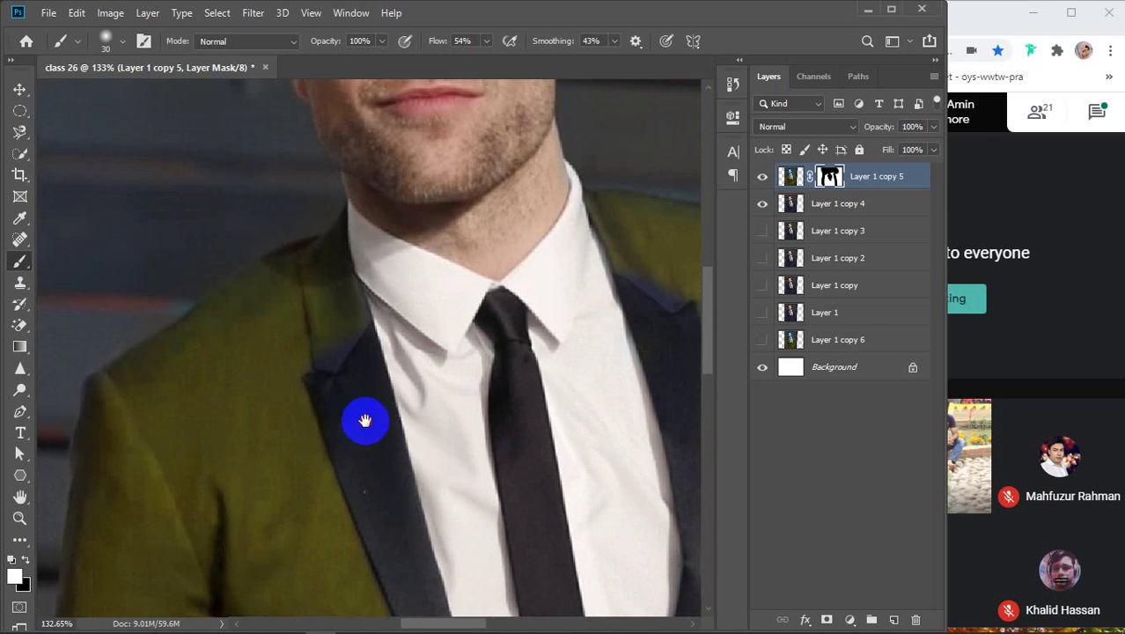
pyautogui.moveTo(317, 356)
pyautogui.mouseDown()
pyautogui.moveTo(354, 305)
pyautogui.moveTo(327, 259)
pyautogui.moveTo(308, 303)
pyautogui.moveTo(283, 249)
pyautogui.moveTo(382, 323)
pyautogui.mouseUp()
# Step: Clean up the right lapel's notch and outer edge on the mask with the white brush
pyautogui.moveTo(509, 254)
pyautogui.mouseDown()
pyautogui.moveTo(314, 289)
pyautogui.moveTo(214, 289)
pyautogui.mouseUp()
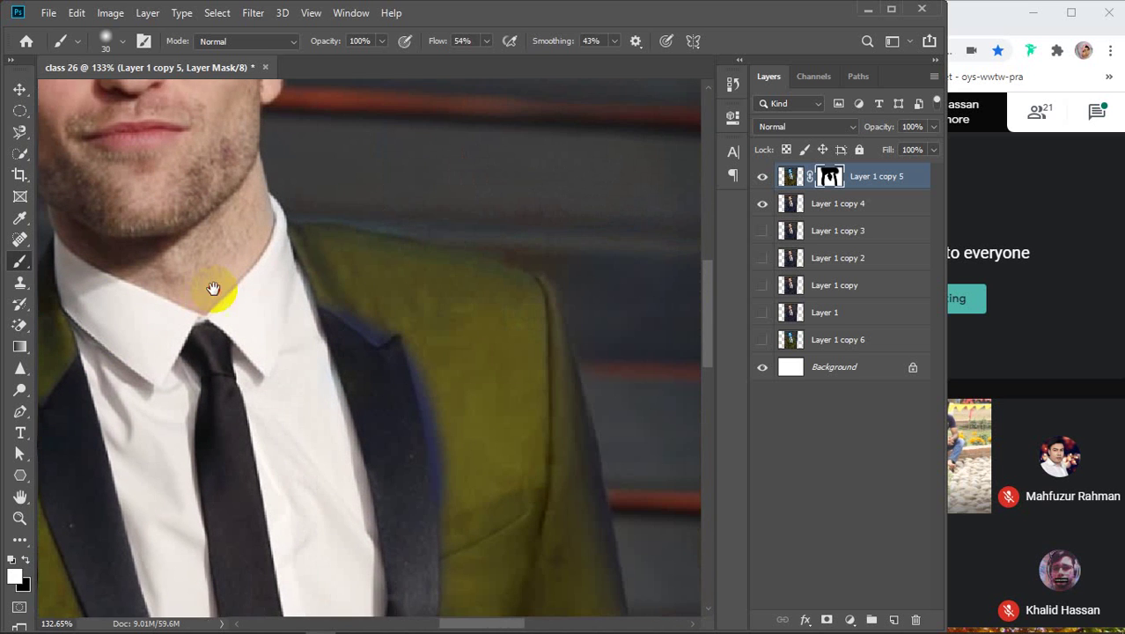
pyautogui.moveTo(282, 284)
pyautogui.mouseDown()
pyautogui.moveTo(316, 252)
pyautogui.moveTo(327, 281)
pyautogui.moveTo(363, 313)
pyautogui.mouseUp()
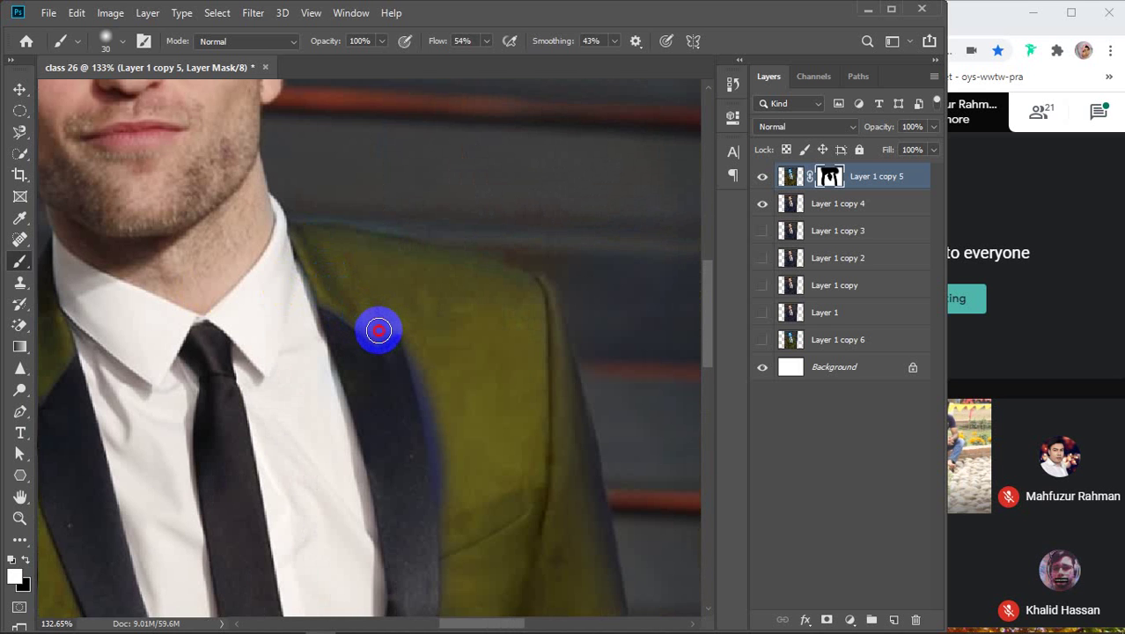
pyautogui.moveTo(378, 330)
pyautogui.mouseDown()
pyautogui.moveTo(412, 322)
pyautogui.moveTo(457, 470)
pyautogui.moveTo(447, 233)
pyautogui.moveTo(432, 196)
pyautogui.moveTo(450, 264)
pyautogui.moveTo(419, 503)
pyautogui.mouseUp()
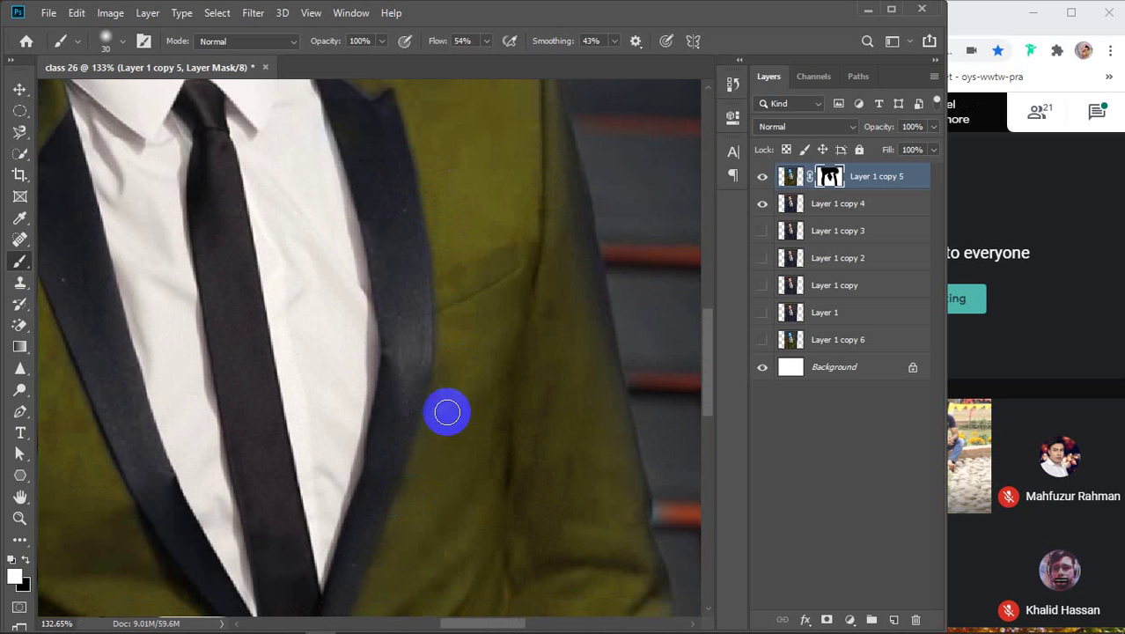
pyautogui.scroll(-1, 447, 412)
pyautogui.scroll(-3, 447, 412)
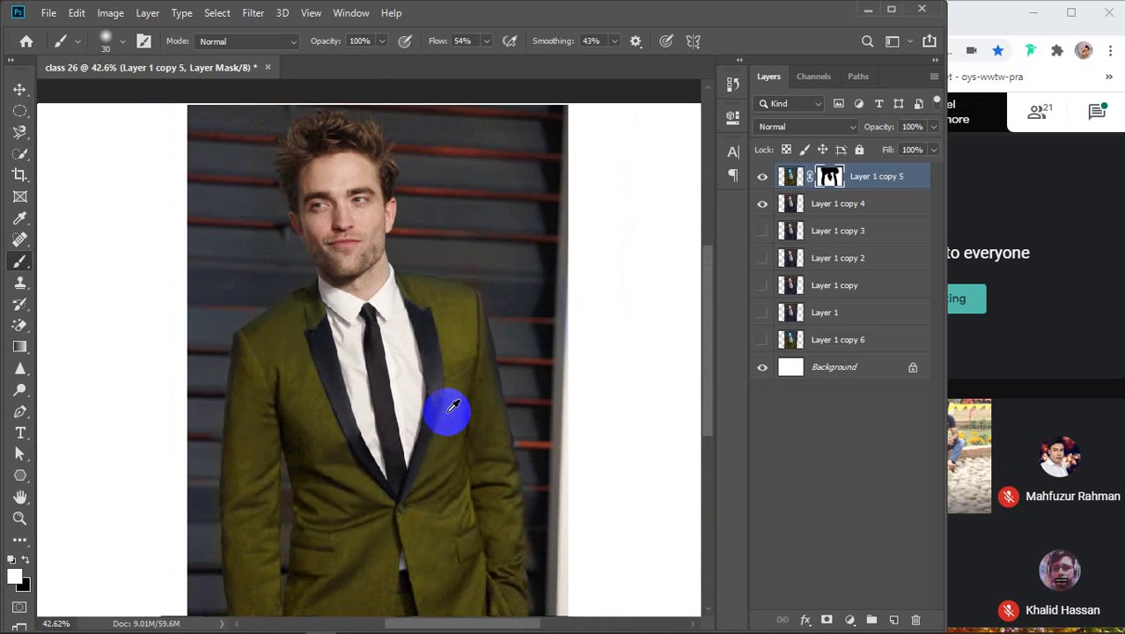
# Step: Compare the masked green suit with the original blue one by toggling the visibility of Layer 1 copy 5
pyautogui.scroll(-1, 453, 407)
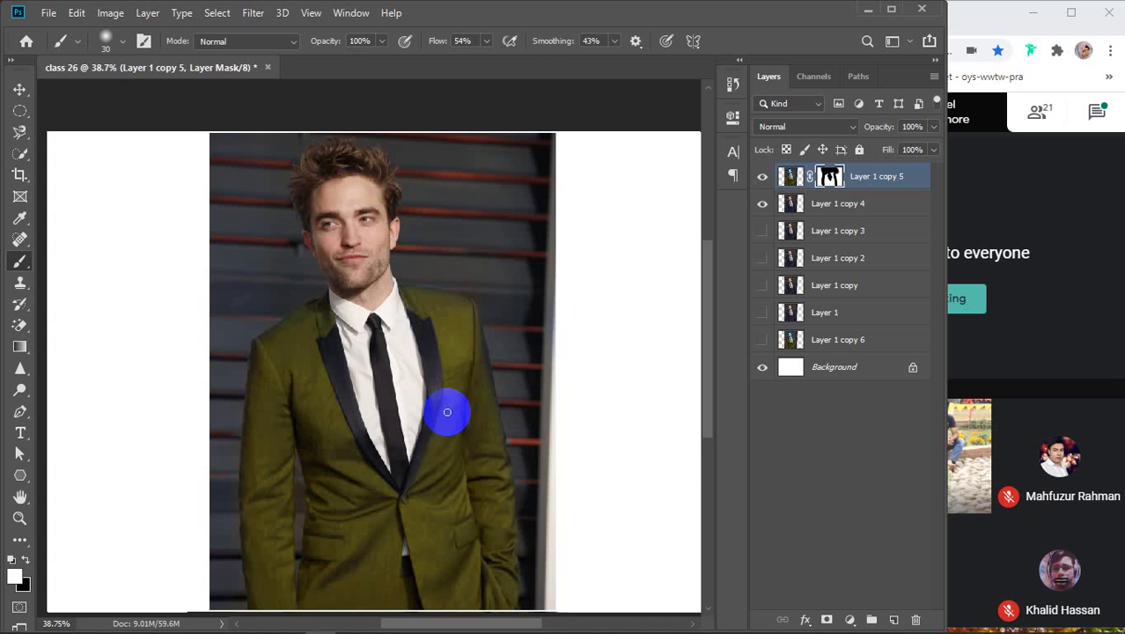
pyautogui.scroll(-1, 447, 412)
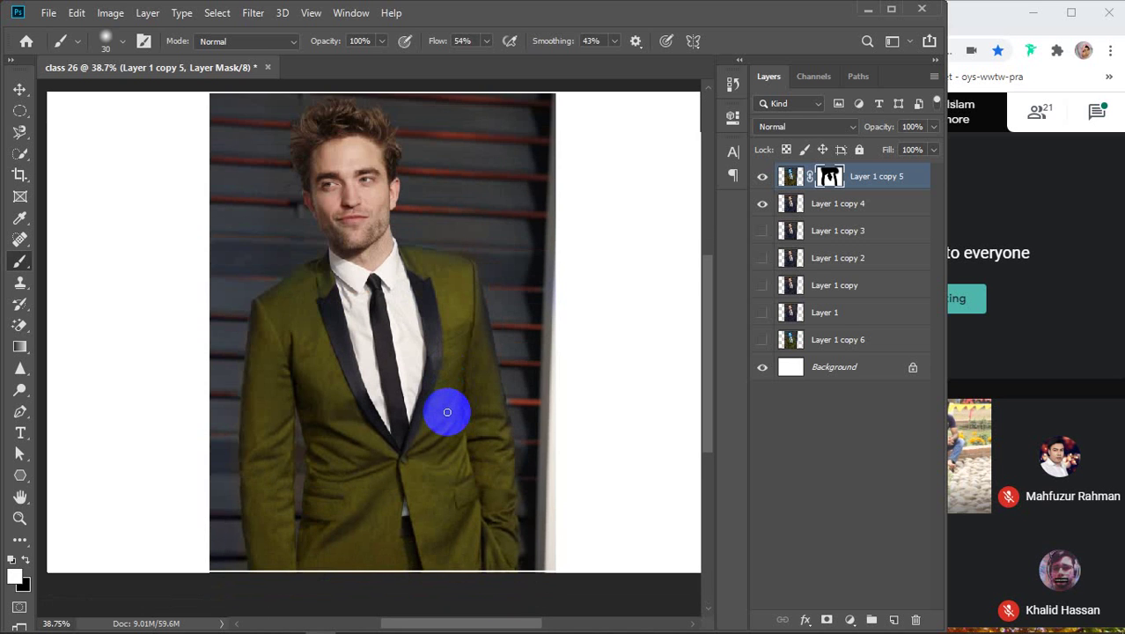
pyautogui.scroll(-1, 449, 409)
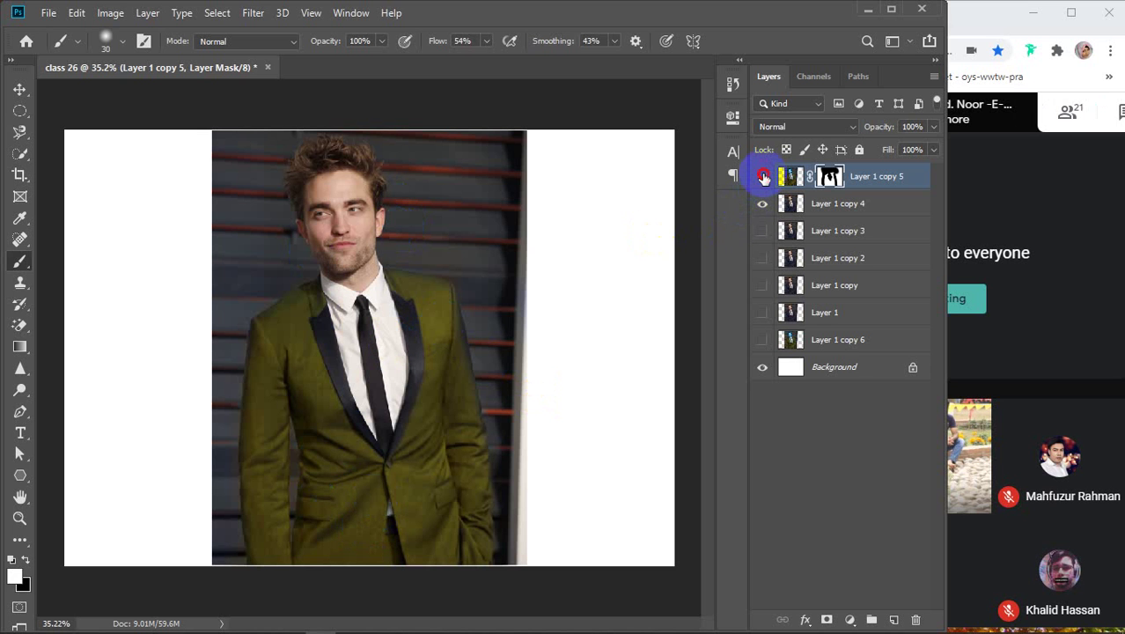
pyautogui.click(764, 176)
pyautogui.click(763, 177)
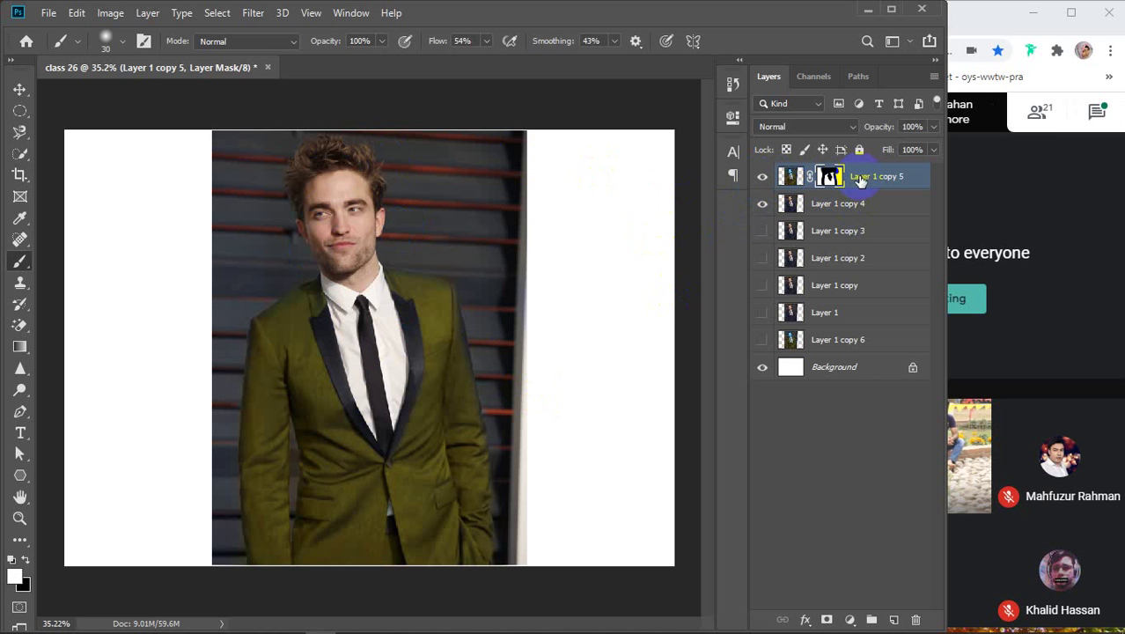
# Step: Move the hidden Layer 1 copy 5 to just above Layer 1 and show Layer 1 copy 6 at the top of the stack
pyautogui.click(762, 176)
pyautogui.moveTo(866, 176); pyautogui.dragTo(814, 169)
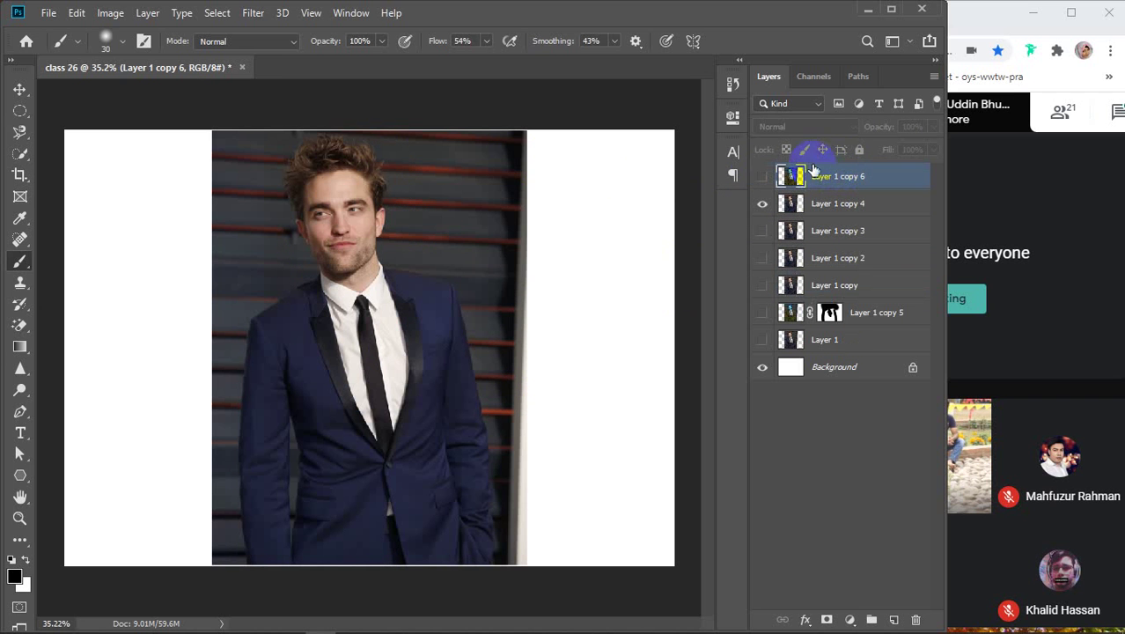
pyautogui.click(759, 176)
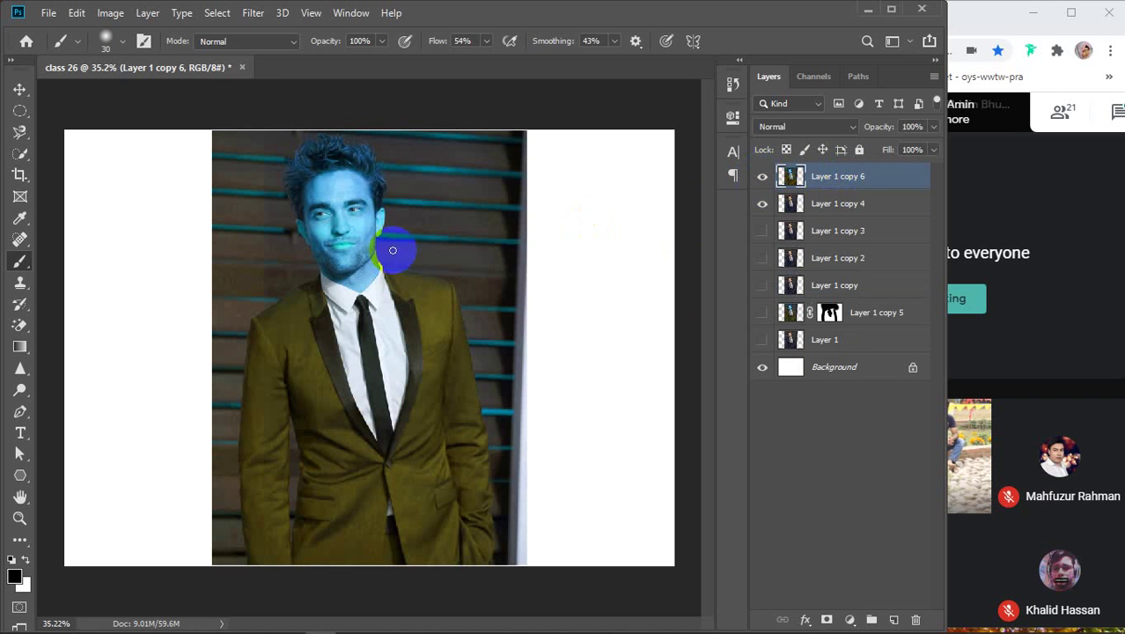
# Step: Move Layer 1 copy 4 above Layer 1 copy 6 and toggle its visibility to compare the two
pyautogui.click(845, 205)
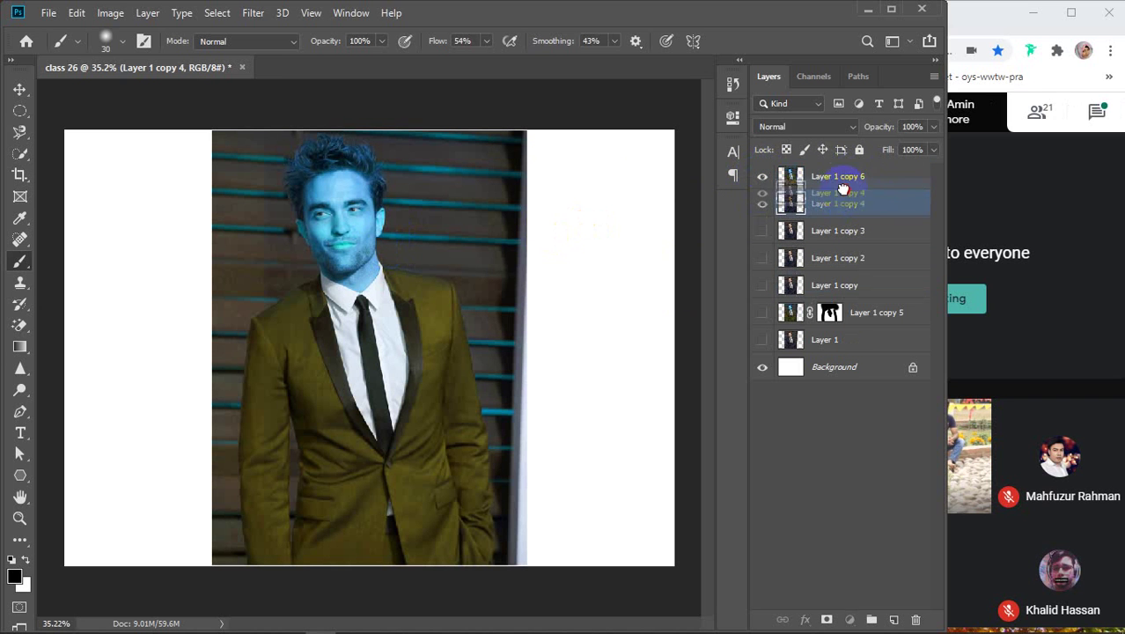
pyautogui.moveTo(843, 190)
pyautogui.mouseDown()
pyautogui.moveTo(842, 158)
pyautogui.moveTo(845, 173)
pyautogui.mouseUp()
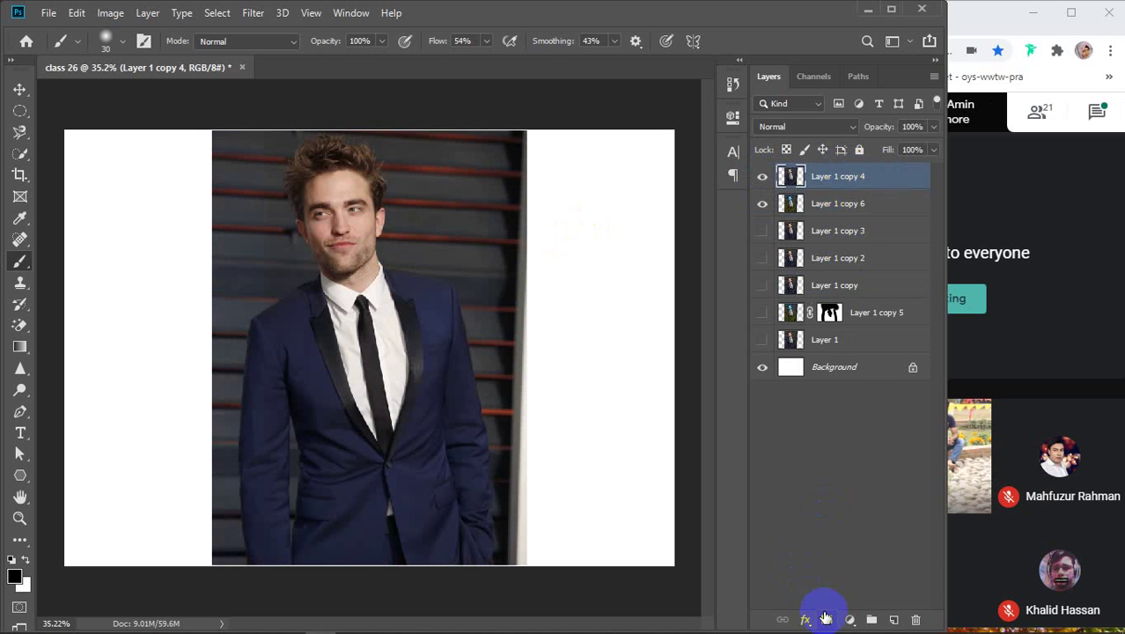
pyautogui.click(764, 178)
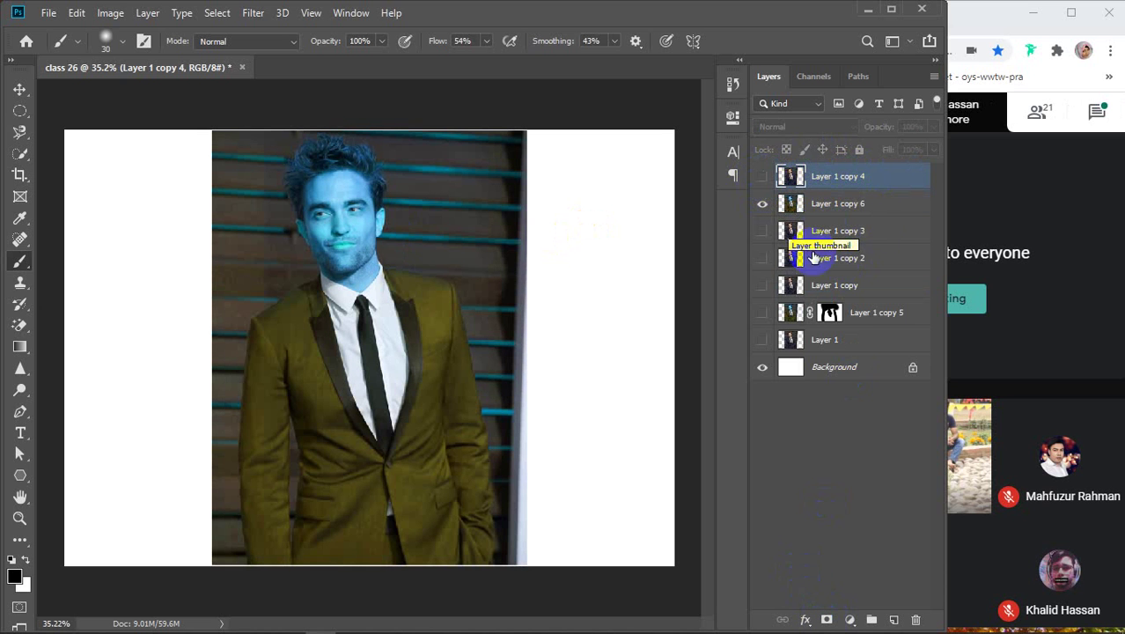
pyautogui.click(762, 203)
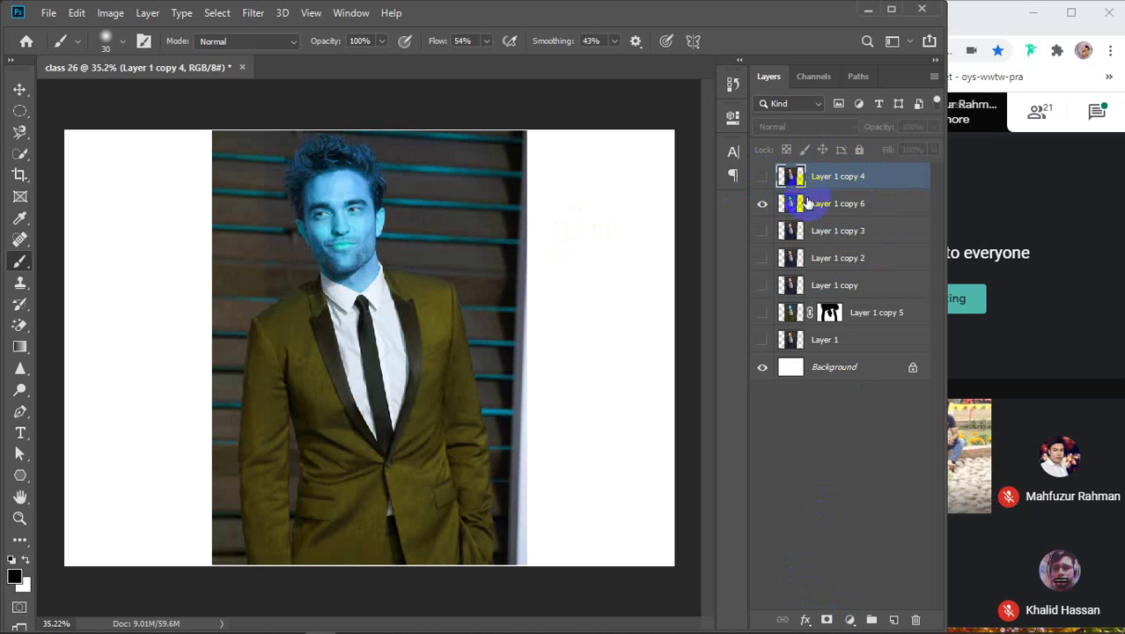
pyautogui.click(763, 177)
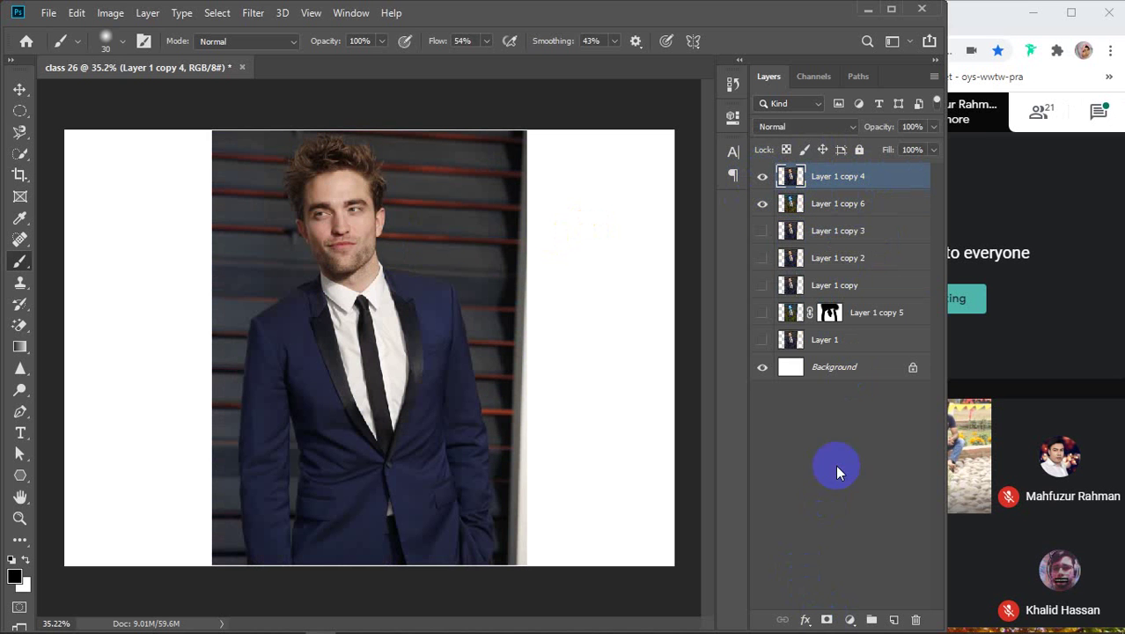
# Step: Add a white layer mask to Layer 1 copy 4 and set the brush size to 90
pyautogui.click(827, 621)
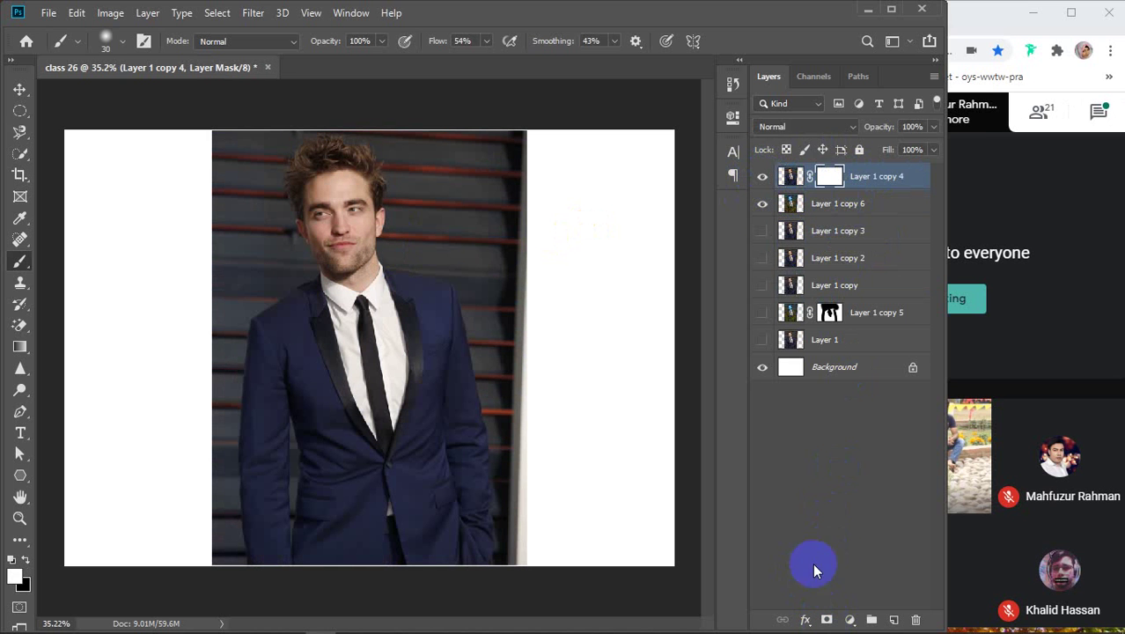
pyautogui.click(341, 257)
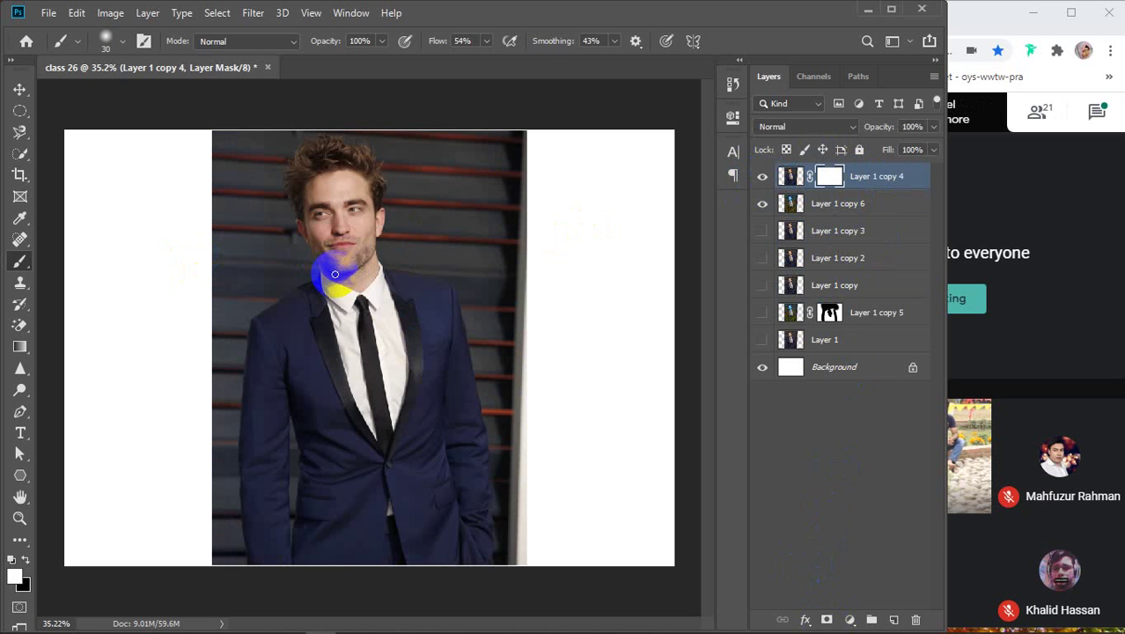
pyautogui.press(']')
pyautogui.press(']')
pyautogui.press(']')
pyautogui.press(']')
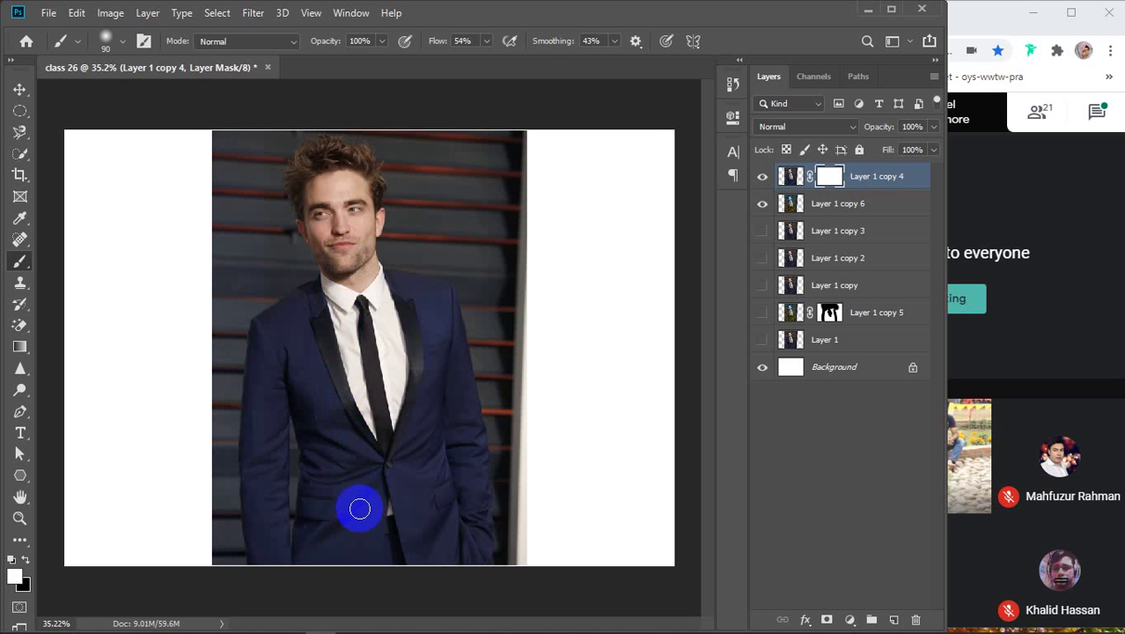
pyautogui.scroll(4, 339, 550)
pyautogui.scroll(2, 339, 550)
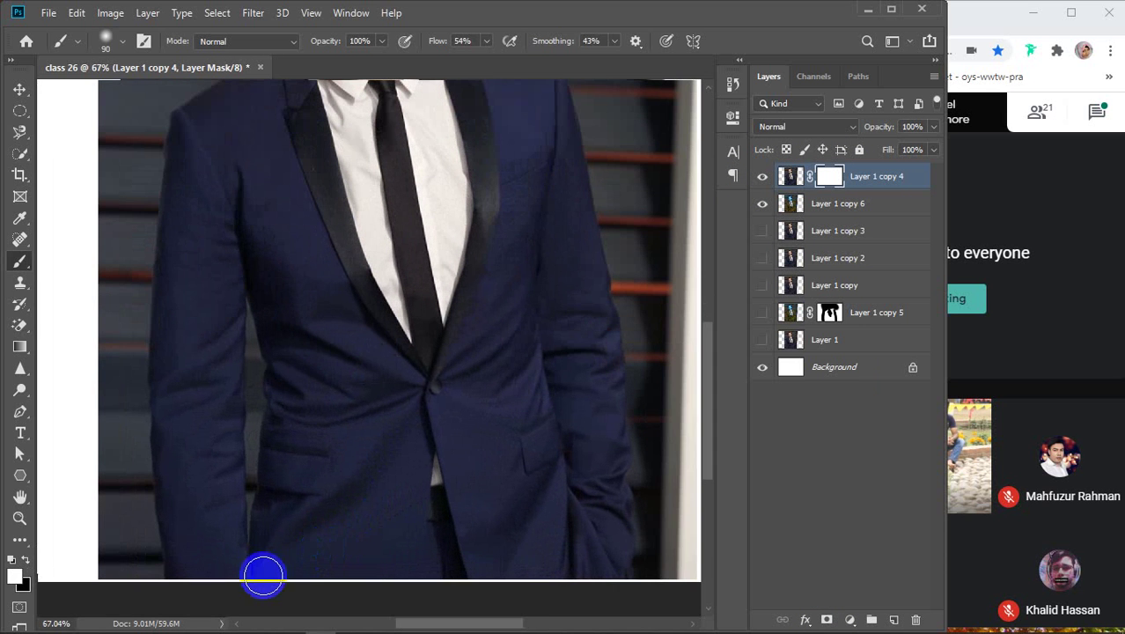
# Step: Paint black on the mask over the left sleeve to reveal the green suit from the layer beneath
pyautogui.moveTo(219, 540); pyautogui.dragTo(212, 448)
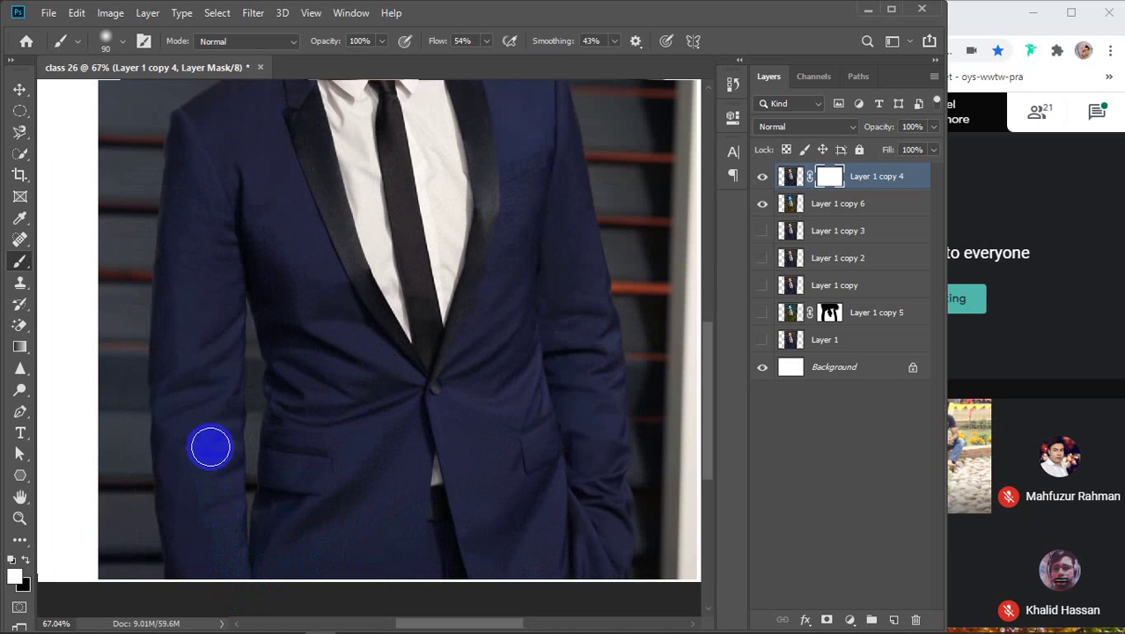
pyautogui.click(10, 560)
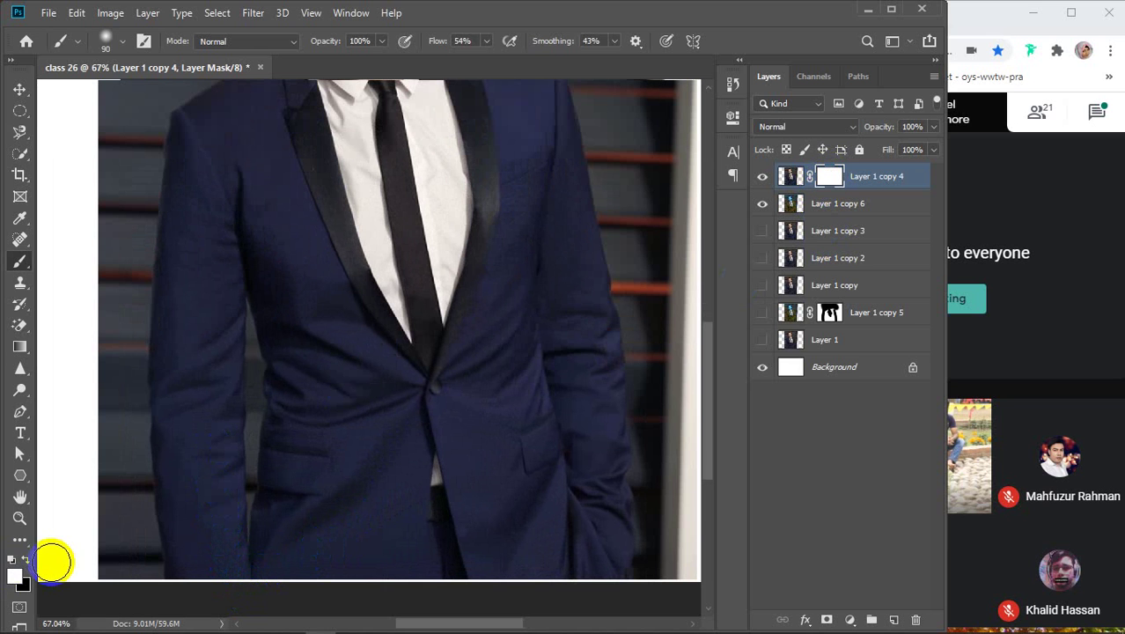
pyautogui.click(25, 561)
pyautogui.moveTo(186, 573); pyautogui.dragTo(199, 240)
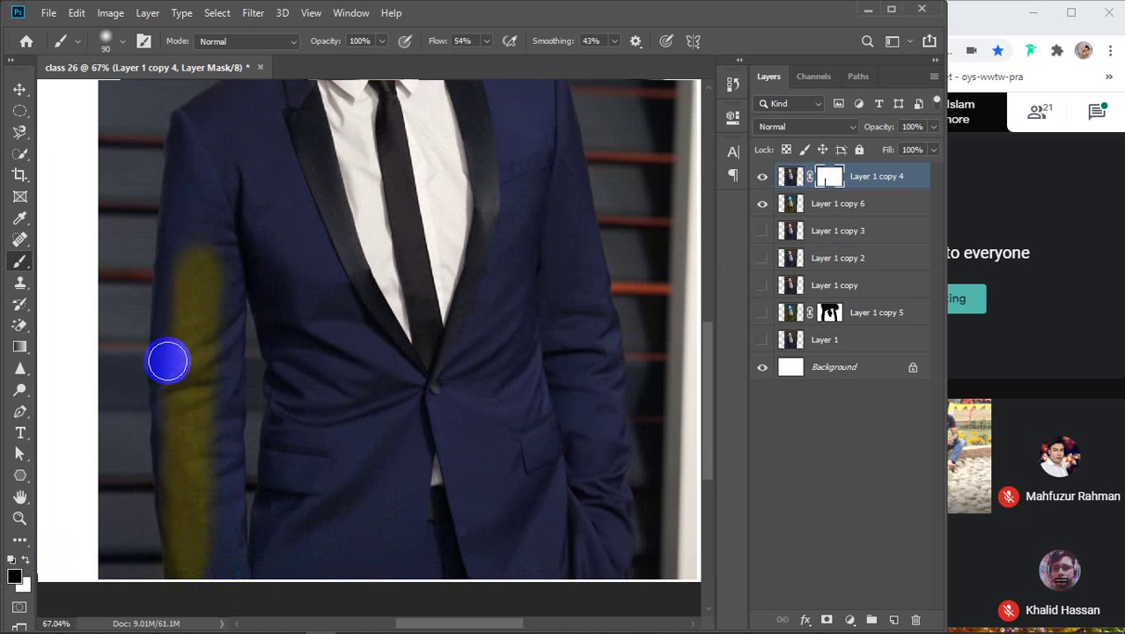
pyautogui.moveTo(177, 528)
pyautogui.mouseDown()
pyautogui.moveTo(168, 459)
pyautogui.moveTo(186, 151)
pyautogui.moveTo(212, 144)
pyautogui.moveTo(222, 556)
pyautogui.mouseUp()
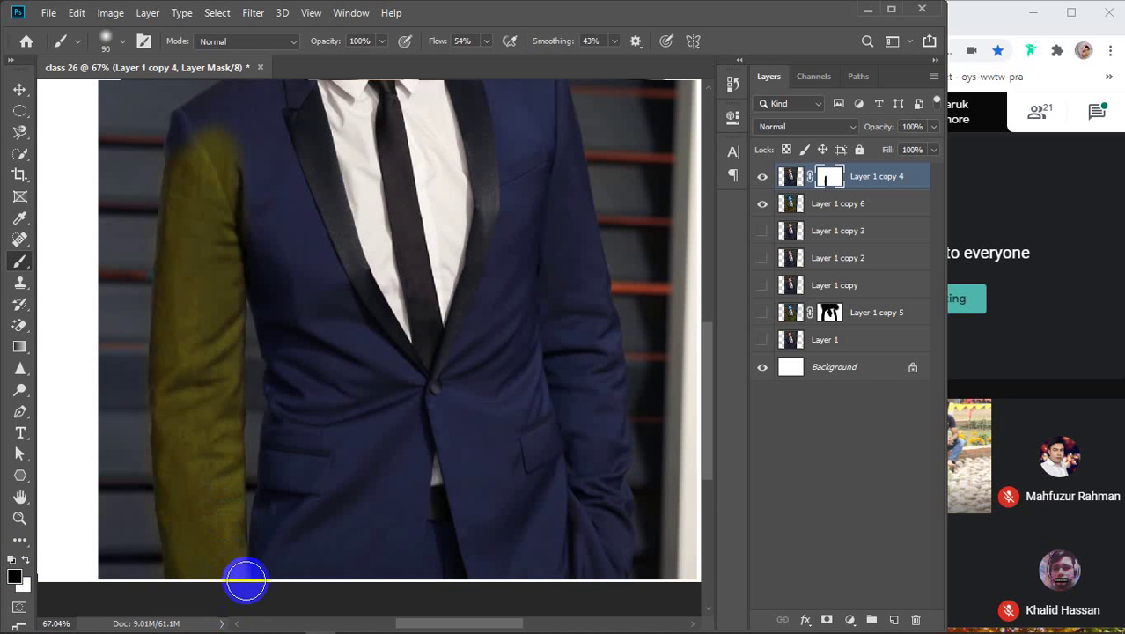
# Step: Mask out the blue on the left shoulder, left chest and lower left jacket front with the black brush
pyautogui.moveTo(317, 336)
pyautogui.mouseDown()
pyautogui.moveTo(342, 459)
pyautogui.moveTo(321, 545)
pyautogui.mouseUp()
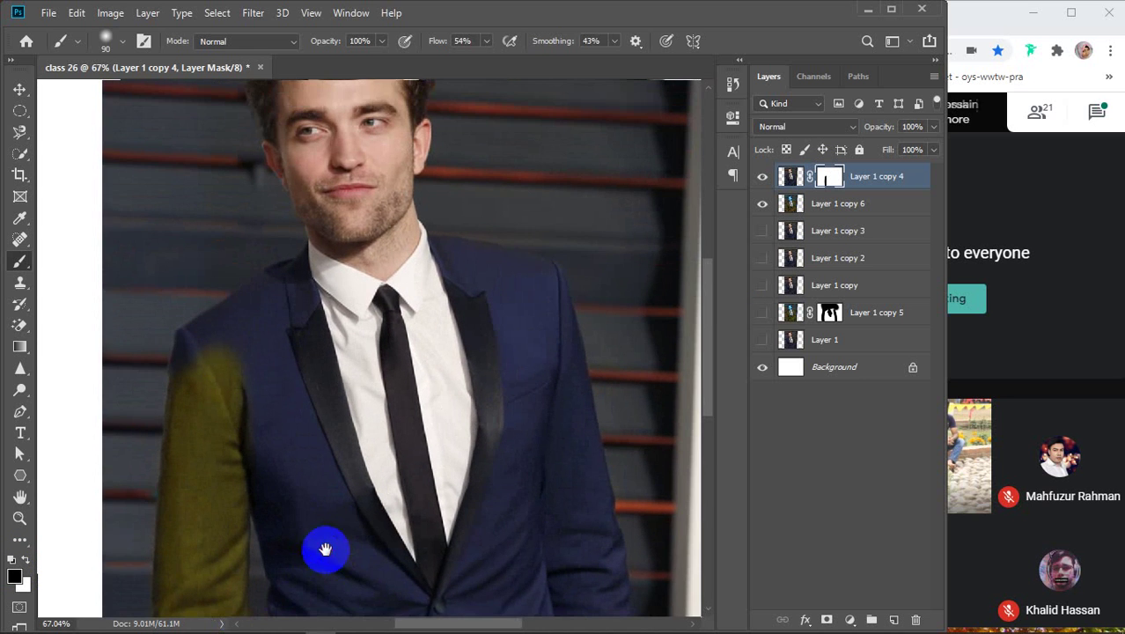
pyautogui.moveTo(195, 352)
pyautogui.mouseDown()
pyautogui.moveTo(254, 329)
pyautogui.moveTo(207, 332)
pyautogui.moveTo(290, 278)
pyautogui.moveTo(262, 307)
pyautogui.moveTo(261, 364)
pyautogui.moveTo(299, 541)
pyautogui.mouseUp()
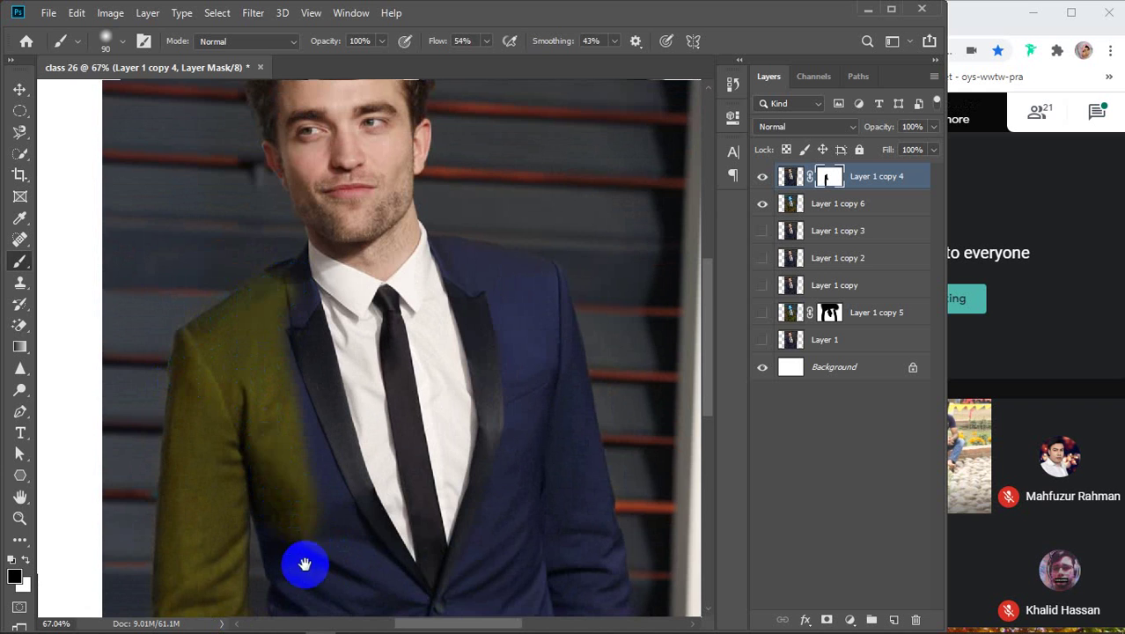
pyautogui.moveTo(301, 566); pyautogui.dragTo(246, 436)
pyautogui.moveTo(231, 271)
pyautogui.mouseDown()
pyautogui.moveTo(310, 441)
pyautogui.moveTo(339, 468)
pyautogui.moveTo(291, 407)
pyautogui.moveTo(347, 475)
pyautogui.moveTo(387, 500)
pyautogui.moveTo(359, 544)
pyautogui.moveTo(329, 465)
pyautogui.moveTo(226, 389)
pyautogui.moveTo(264, 570)
pyautogui.mouseUp()
pyautogui.moveTo(276, 451)
pyautogui.mouseDown()
pyautogui.moveTo(253, 385)
pyautogui.moveTo(261, 544)
pyautogui.moveTo(247, 630)
pyautogui.moveTo(261, 613)
pyautogui.moveTo(224, 455)
pyautogui.moveTo(226, 404)
pyautogui.moveTo(218, 615)
pyautogui.moveTo(189, 342)
pyautogui.moveTo(203, 350)
pyautogui.moveTo(173, 516)
pyautogui.moveTo(207, 575)
pyautogui.moveTo(228, 482)
pyautogui.moveTo(191, 571)
pyautogui.moveTo(192, 458)
pyautogui.moveTo(189, 568)
pyautogui.mouseUp()
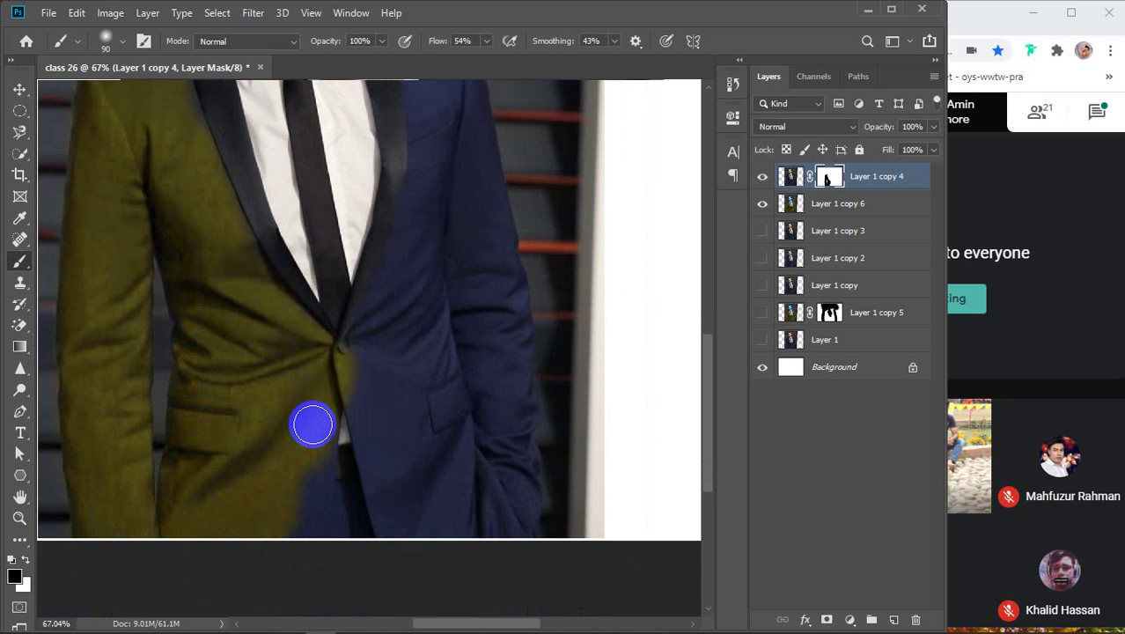
# Step: Extend the black mask painting over the trousers, the lower right jacket front and the lower right sleeve
pyautogui.moveTo(318, 413)
pyautogui.mouseDown()
pyautogui.moveTo(301, 537)
pyautogui.moveTo(290, 511)
pyautogui.moveTo(427, 507)
pyautogui.moveTo(287, 525)
pyautogui.moveTo(454, 533)
pyautogui.moveTo(318, 500)
pyautogui.moveTo(394, 491)
pyautogui.mouseUp()
pyautogui.press('space')
pyautogui.moveTo(429, 421); pyautogui.dragTo(365, 476)
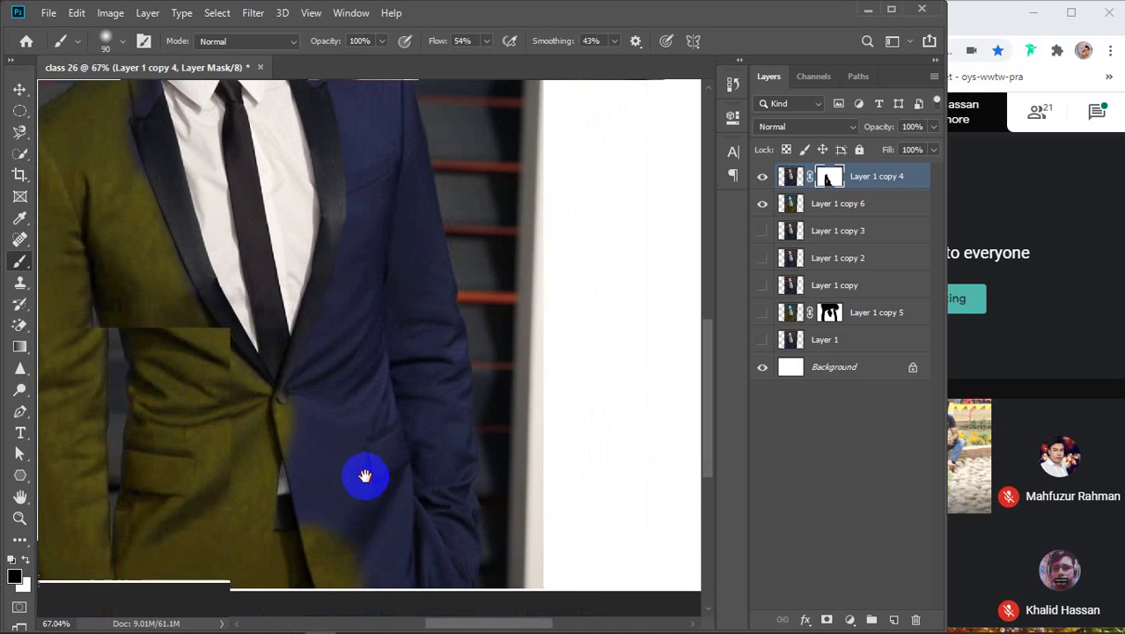
pyautogui.moveTo(379, 594)
pyautogui.mouseDown()
pyautogui.moveTo(356, 407)
pyautogui.moveTo(367, 339)
pyautogui.moveTo(377, 625)
pyautogui.mouseUp()
pyautogui.moveTo(403, 287)
pyautogui.mouseDown()
pyautogui.moveTo(419, 511)
pyautogui.moveTo(419, 287)
pyautogui.moveTo(445, 377)
pyautogui.moveTo(442, 512)
pyautogui.moveTo(364, 585)
pyautogui.mouseUp()
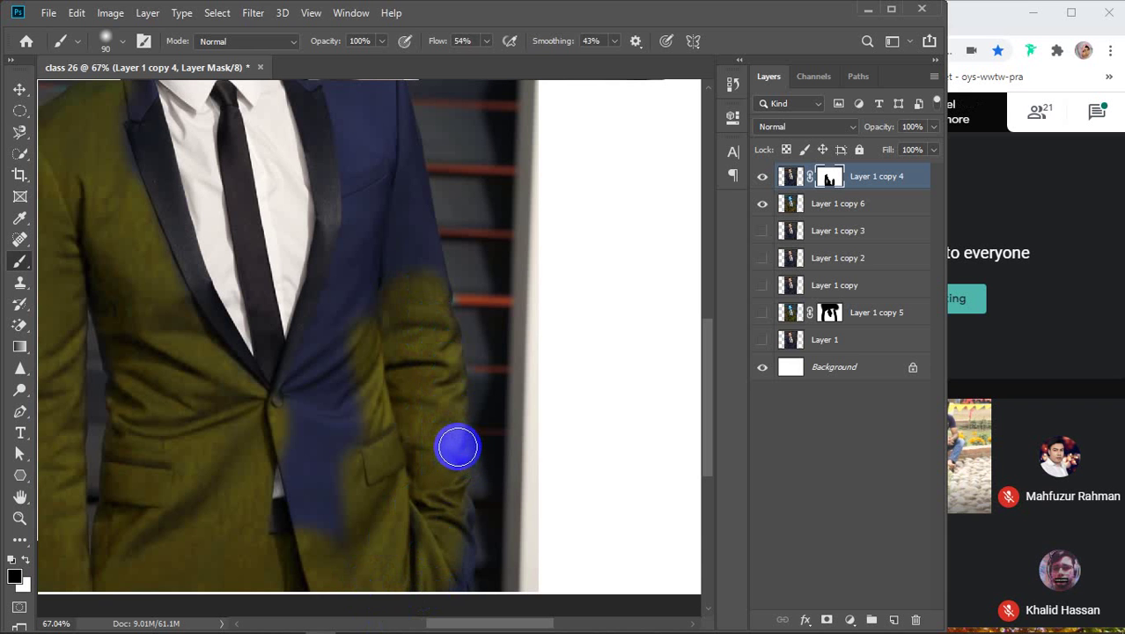
pyautogui.moveTo(458, 447)
pyautogui.mouseDown()
pyautogui.moveTo(442, 593)
pyautogui.moveTo(417, 553)
pyautogui.moveTo(321, 535)
pyautogui.moveTo(336, 526)
pyautogui.moveTo(369, 290)
pyautogui.mouseUp()
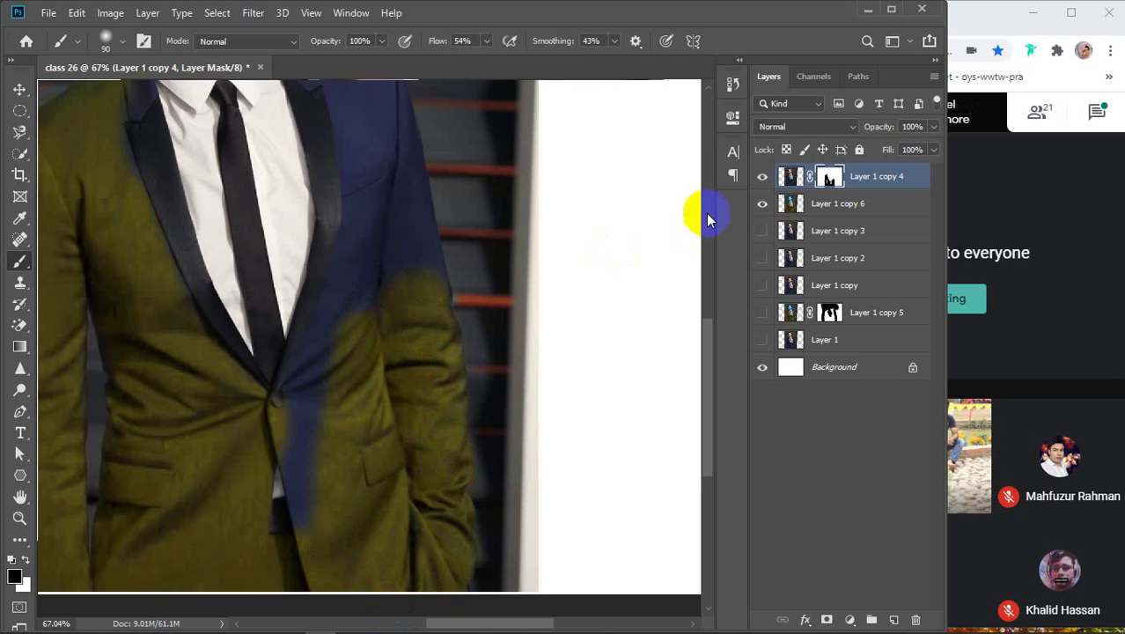
# Step: Check the mask against the layer beneath, then mask out the blue beside the button, on the right chest and on the upper right sleeve
pyautogui.click(762, 176)
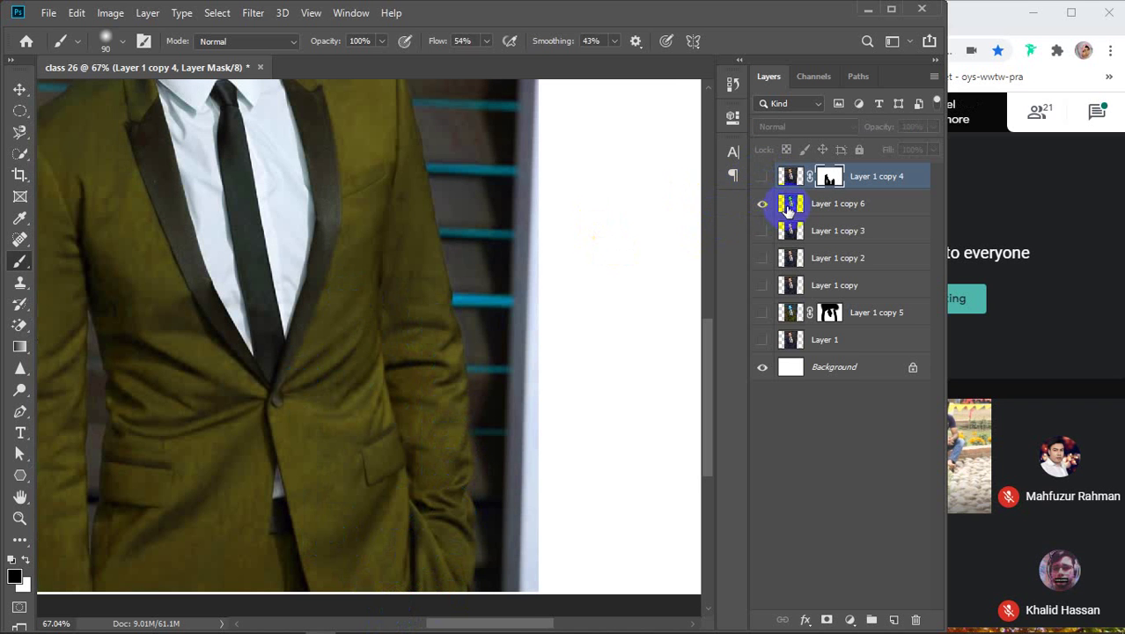
pyautogui.click(762, 176)
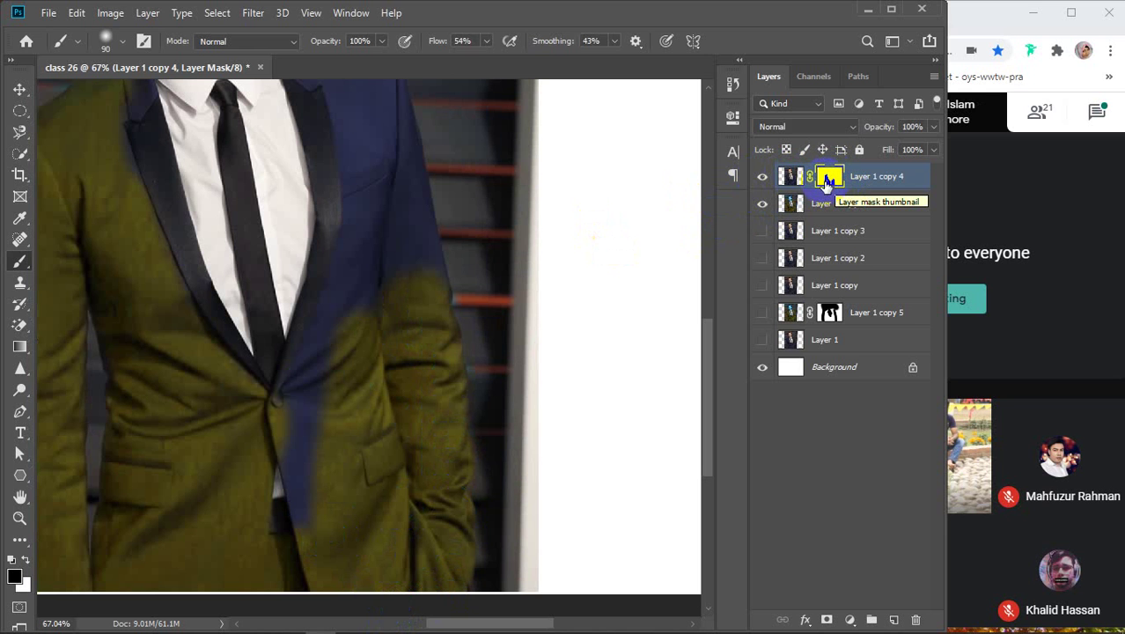
pyautogui.click(588, 362)
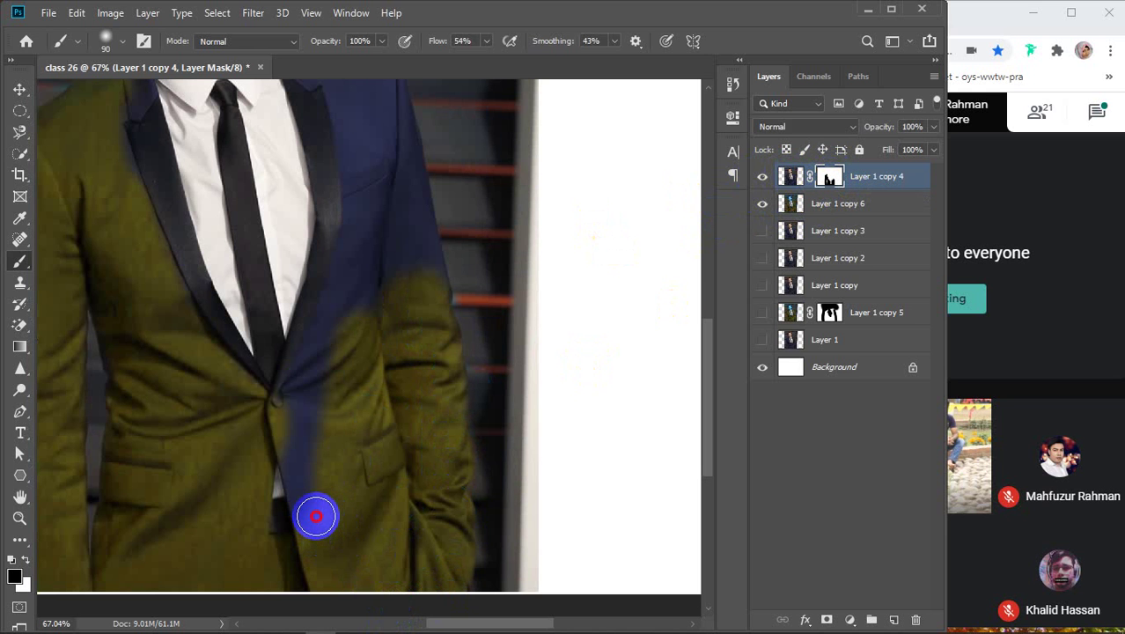
pyautogui.moveTo(316, 517)
pyautogui.mouseDown()
pyautogui.moveTo(305, 434)
pyautogui.moveTo(347, 387)
pyautogui.moveTo(317, 417)
pyautogui.moveTo(295, 416)
pyautogui.moveTo(350, 321)
pyautogui.moveTo(245, 430)
pyautogui.moveTo(230, 415)
pyautogui.moveTo(314, 390)
pyautogui.mouseUp()
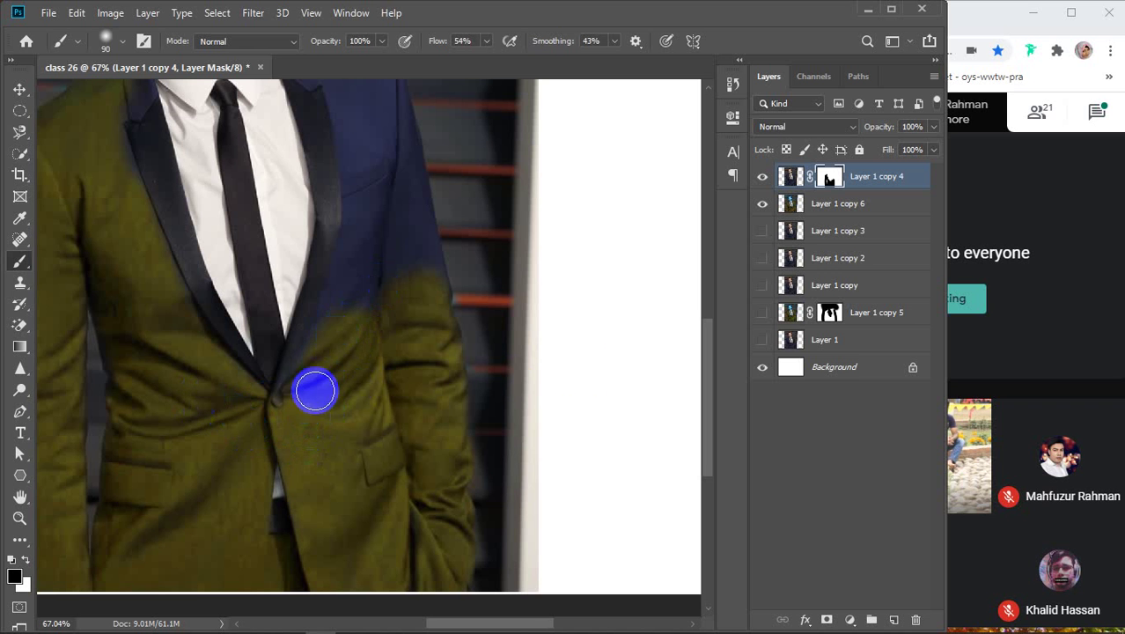
pyautogui.moveTo(342, 341)
pyautogui.mouseDown()
pyautogui.moveTo(335, 466)
pyautogui.moveTo(307, 579)
pyautogui.moveTo(284, 583)
pyautogui.moveTo(326, 475)
pyautogui.moveTo(326, 382)
pyautogui.moveTo(311, 317)
pyautogui.moveTo(344, 355)
pyautogui.moveTo(351, 440)
pyautogui.moveTo(327, 553)
pyautogui.mouseUp()
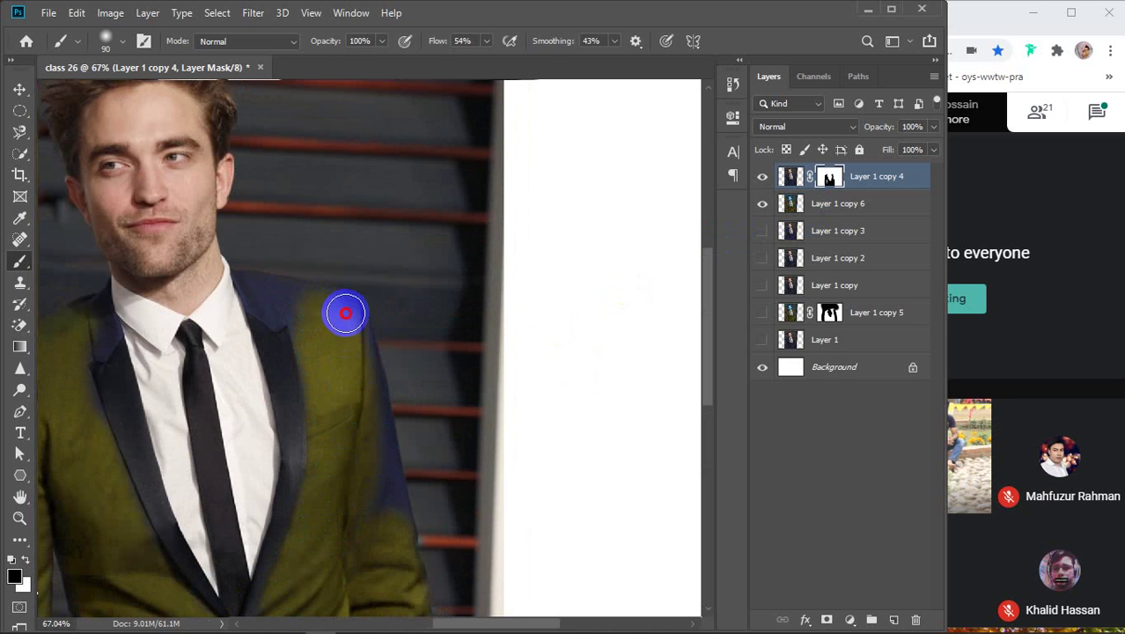
pyautogui.moveTo(345, 313)
pyautogui.mouseDown()
pyautogui.moveTo(376, 498)
pyautogui.moveTo(356, 604)
pyautogui.mouseUp()
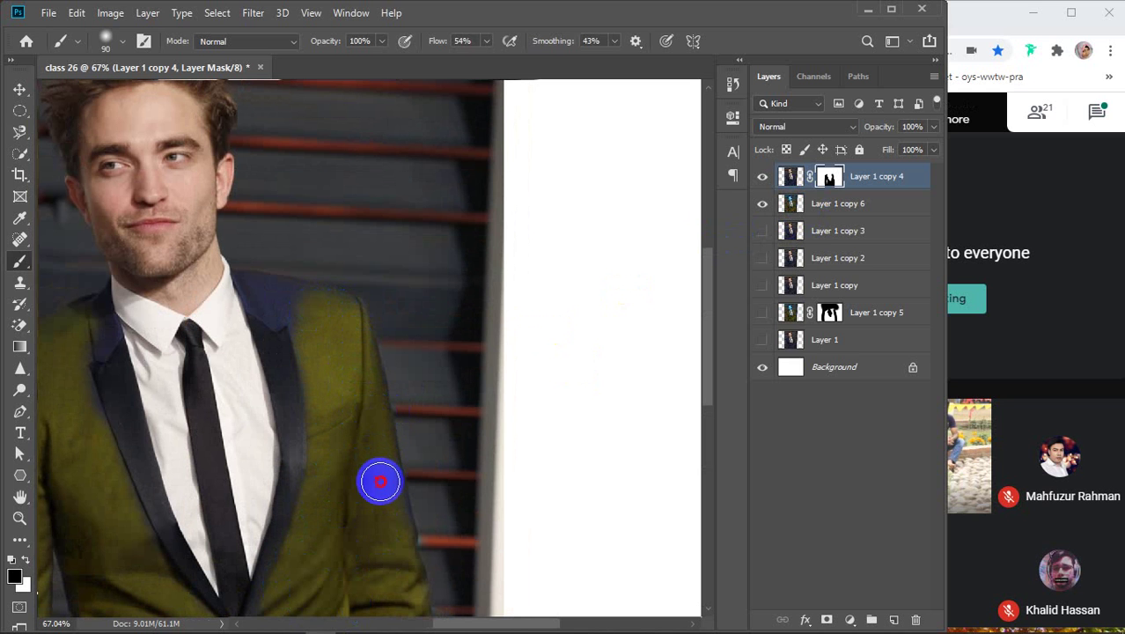
# Step: Mask out the remaining blue on the right shoulder, the collar and both lapels' outer edges with a size 30 black brush
pyautogui.moveTo(344, 323); pyautogui.dragTo(289, 295)
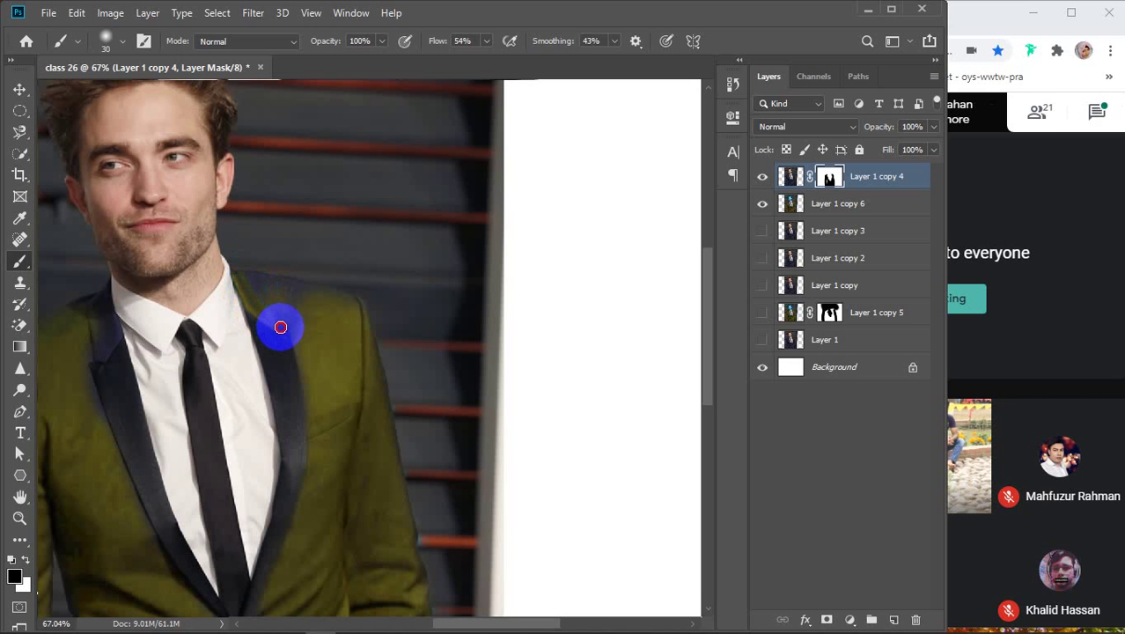
pyautogui.moveTo(292, 319)
pyautogui.mouseDown()
pyautogui.moveTo(301, 350)
pyautogui.moveTo(308, 326)
pyautogui.moveTo(259, 276)
pyautogui.moveTo(351, 307)
pyautogui.moveTo(251, 283)
pyautogui.moveTo(311, 317)
pyautogui.moveTo(266, 294)
pyautogui.moveTo(280, 292)
pyautogui.moveTo(318, 312)
pyautogui.moveTo(246, 288)
pyautogui.moveTo(338, 331)
pyautogui.moveTo(308, 301)
pyautogui.moveTo(299, 328)
pyautogui.moveTo(318, 470)
pyautogui.moveTo(303, 569)
pyautogui.mouseUp()
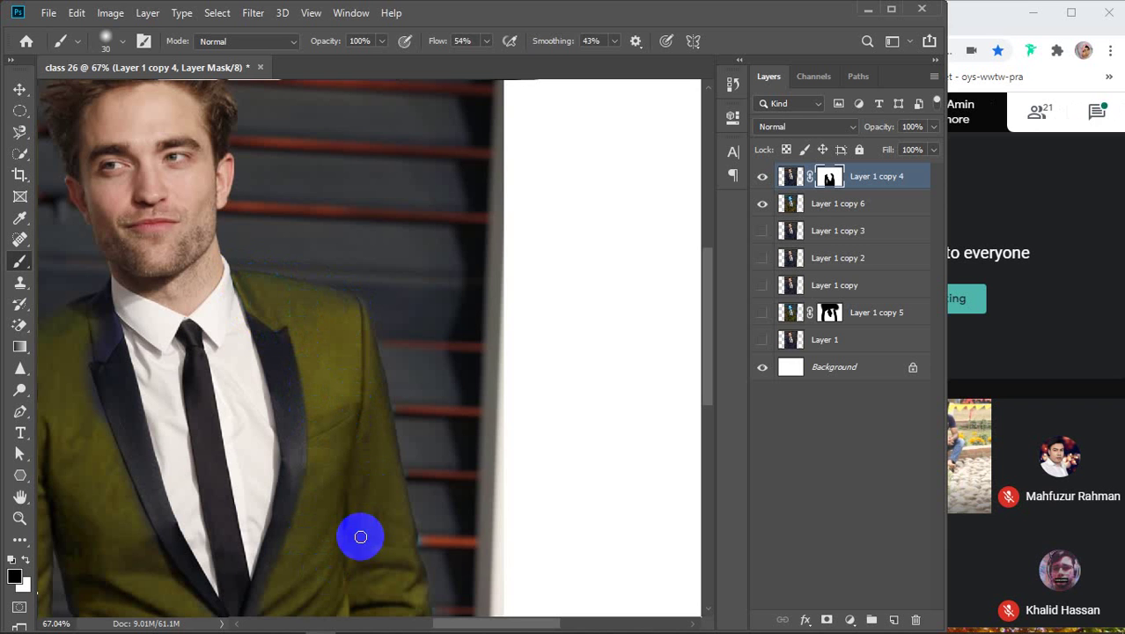
pyautogui.moveTo(59, 333); pyautogui.dragTo(106, 296)
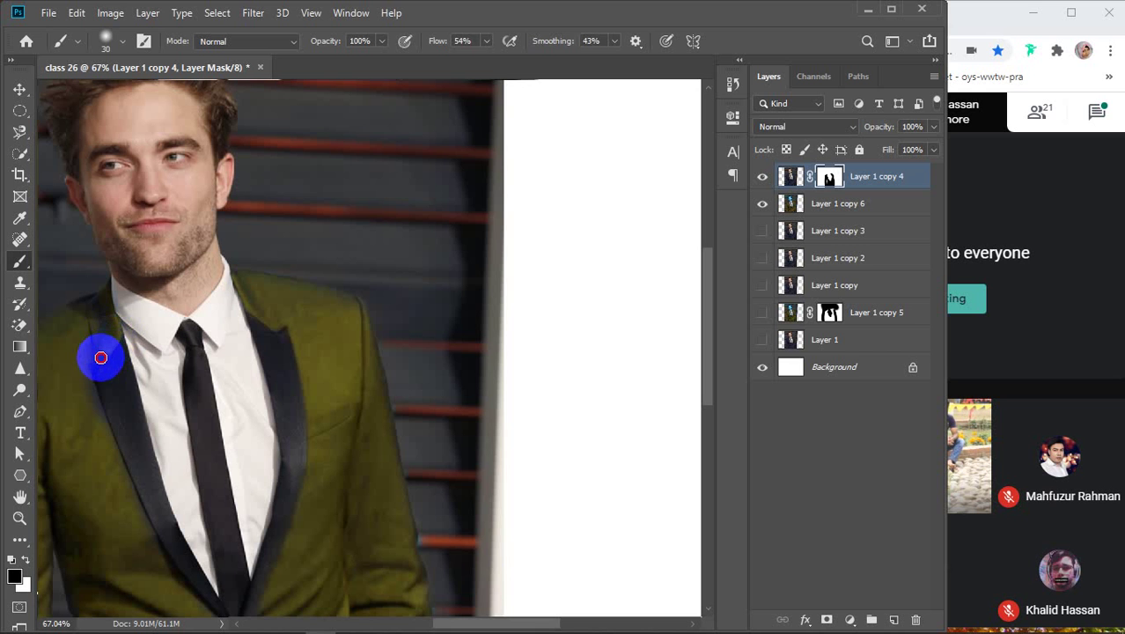
pyautogui.moveTo(84, 375)
pyautogui.mouseDown()
pyautogui.moveTo(97, 450)
pyautogui.moveTo(77, 347)
pyautogui.moveTo(97, 340)
pyautogui.moveTo(100, 307)
pyautogui.moveTo(82, 314)
pyautogui.moveTo(103, 302)
pyautogui.moveTo(104, 322)
pyautogui.moveTo(73, 350)
pyautogui.moveTo(85, 307)
pyautogui.mouseUp()
pyautogui.hotkey('ctrl', '0')
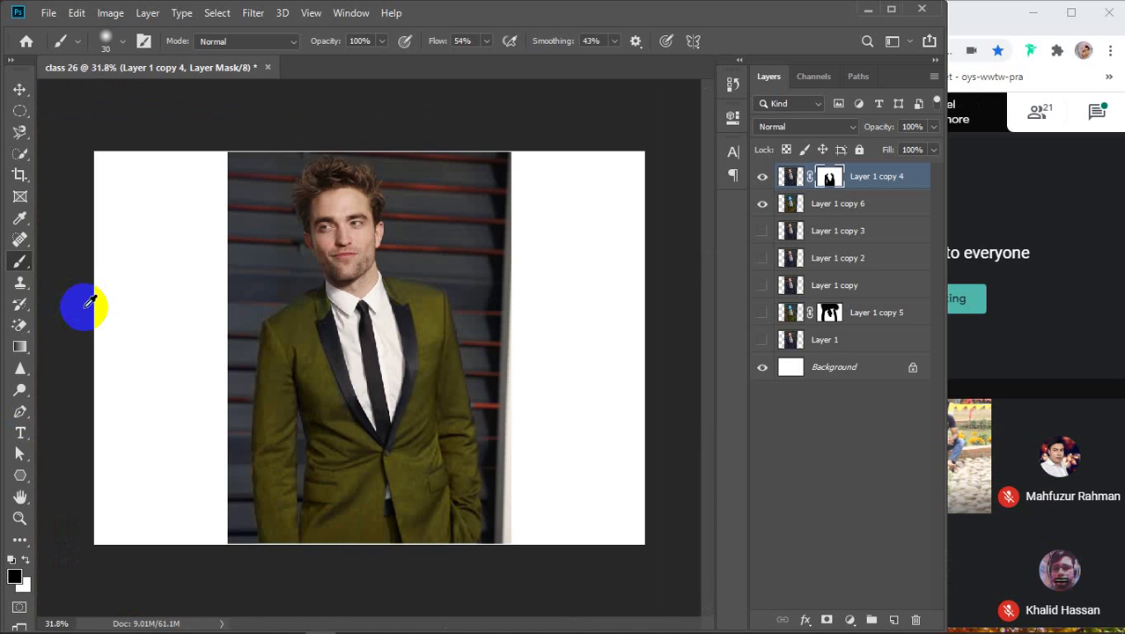
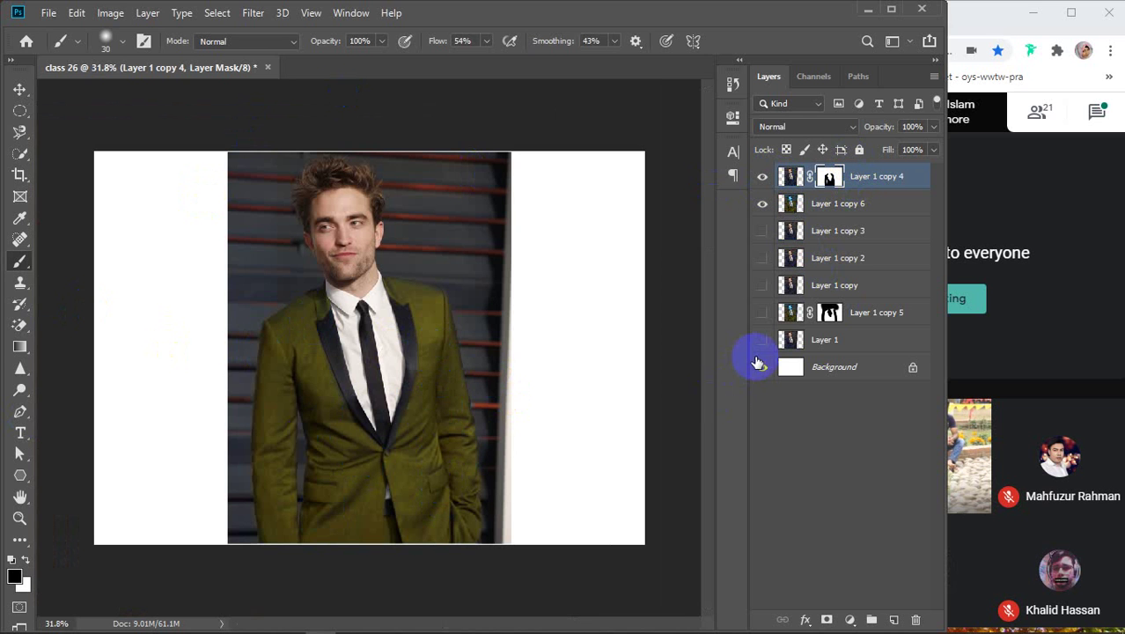
# Step: Hide the photo layers above the Background and delete the masked Layer 1 copy 5
pyautogui.moveTo(762, 176); pyautogui.dragTo(765, 231)
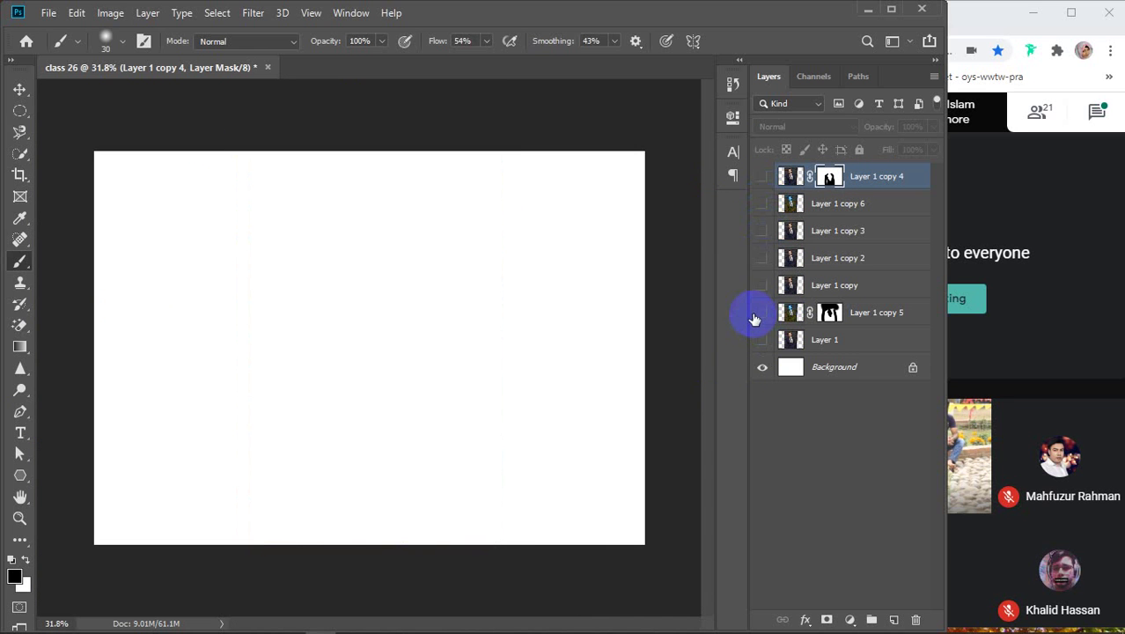
pyautogui.click(762, 312)
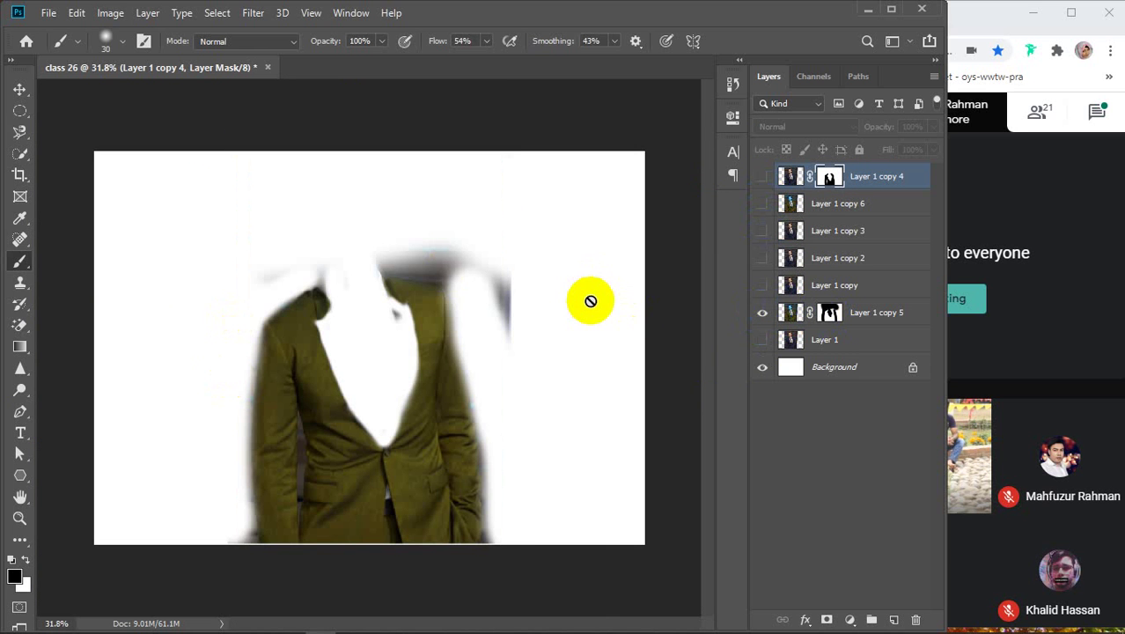
pyautogui.click(876, 315)
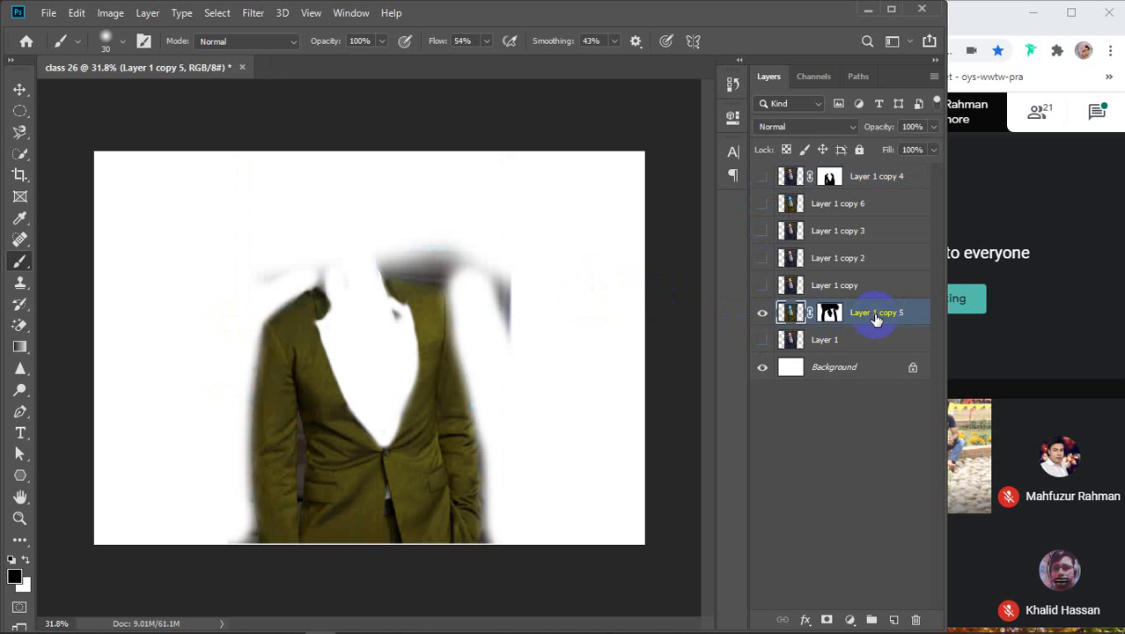
pyautogui.press('Delete')
# Step: Show Layer 1 copy 4 and Layer 1 copy 6, and group them directly above the Background
pyautogui.click(763, 176)
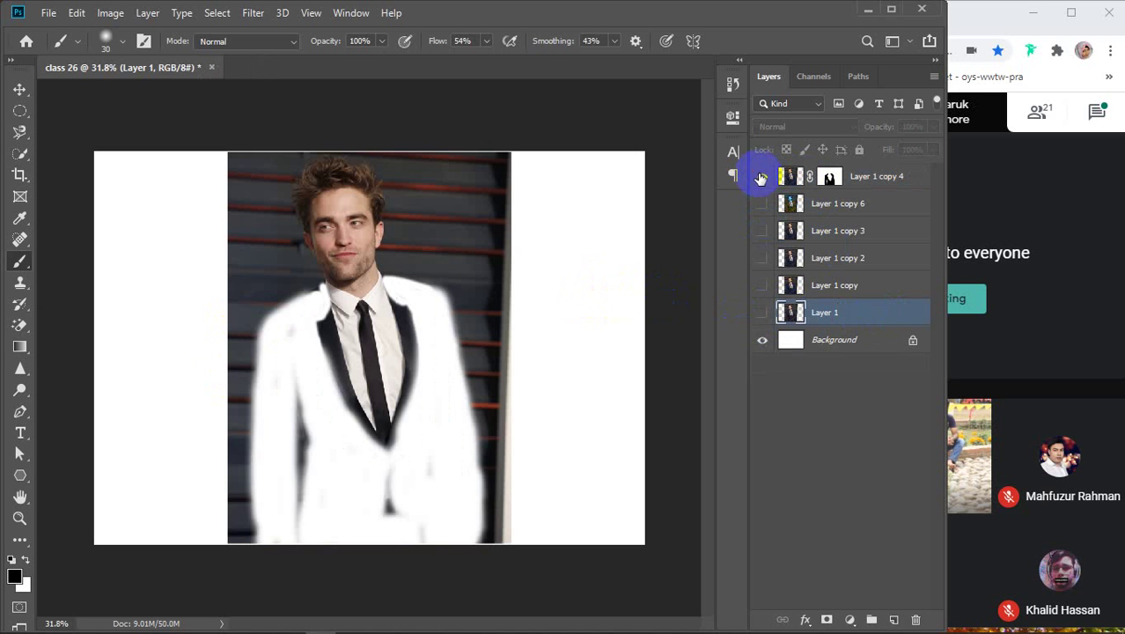
pyautogui.click(762, 203)
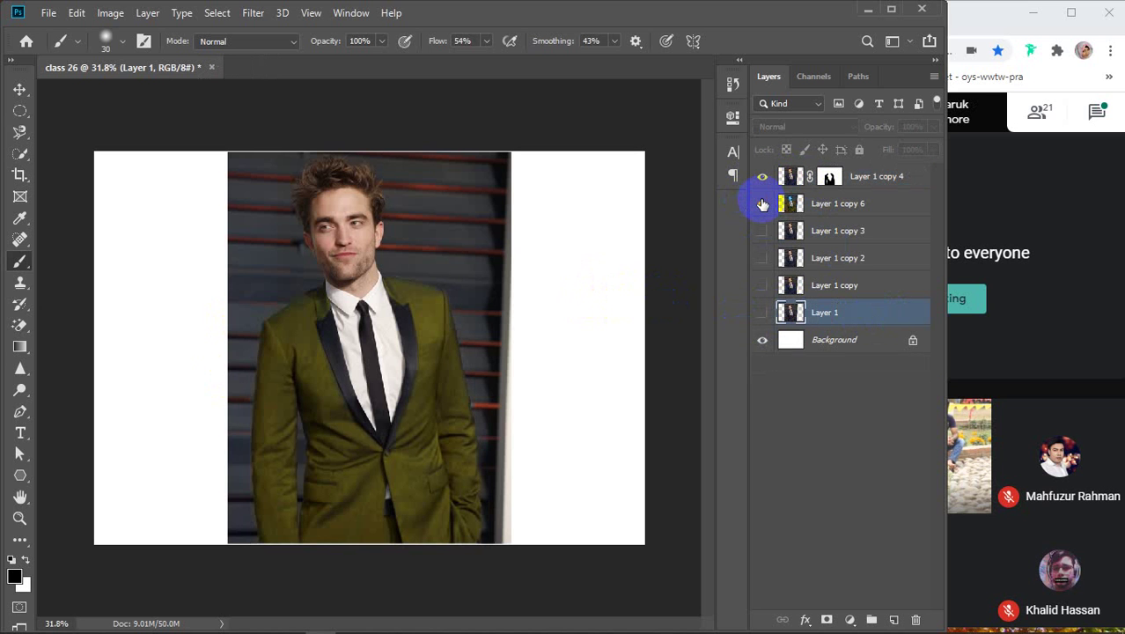
pyautogui.click(879, 178)
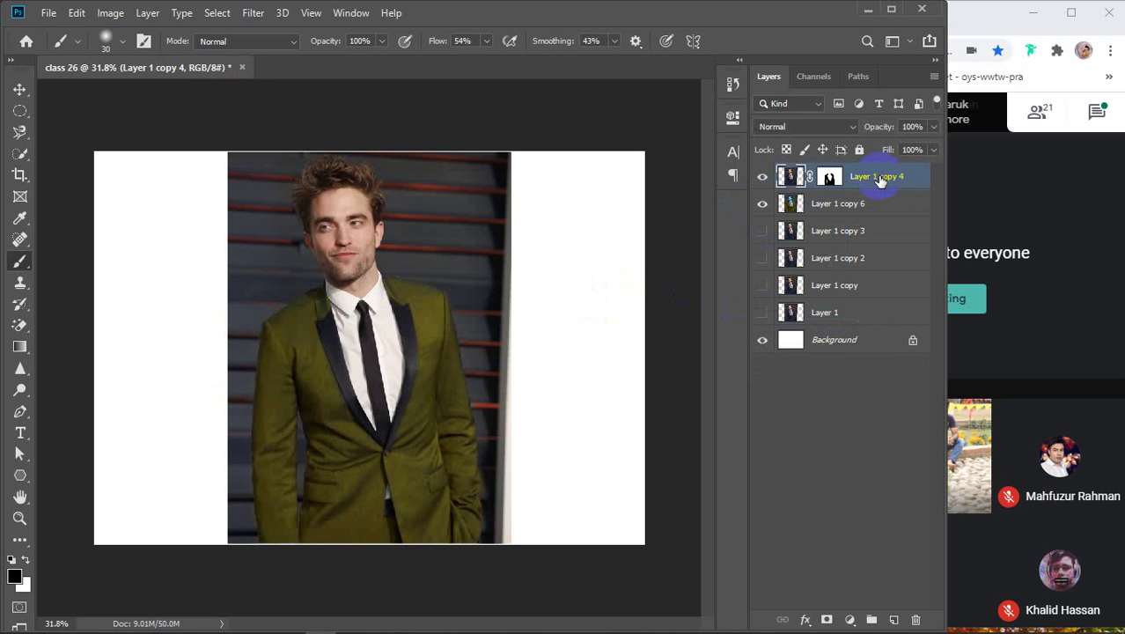
pyautogui.keyDown('shift'); pyautogui.click(884, 204); pyautogui.keyUp('shift')
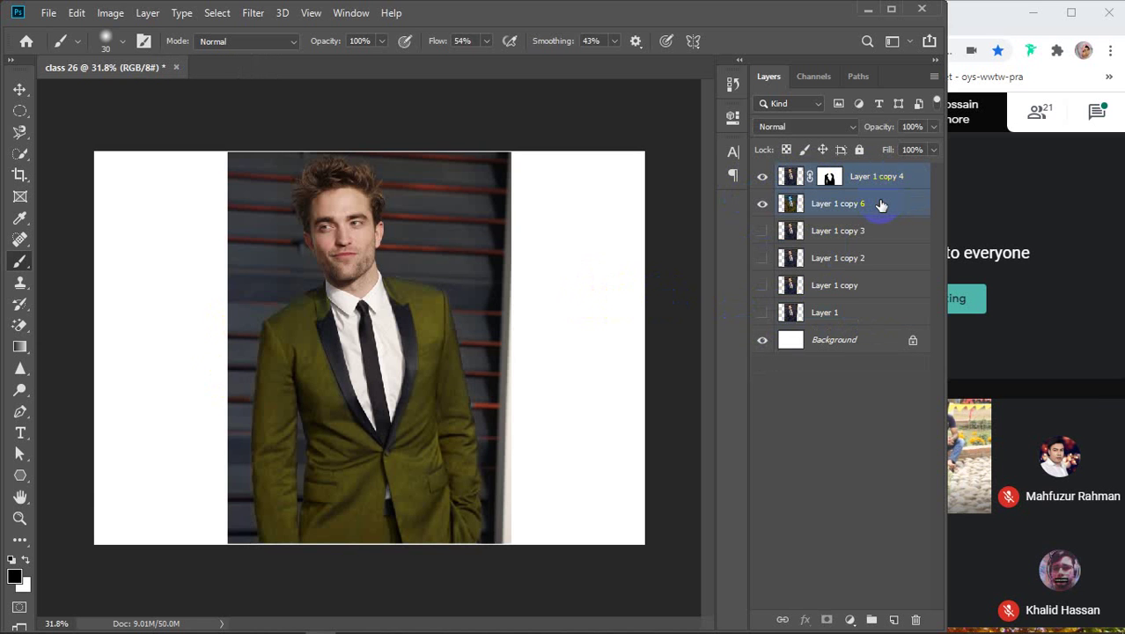
pyautogui.hotkey('ctrl', 'g')
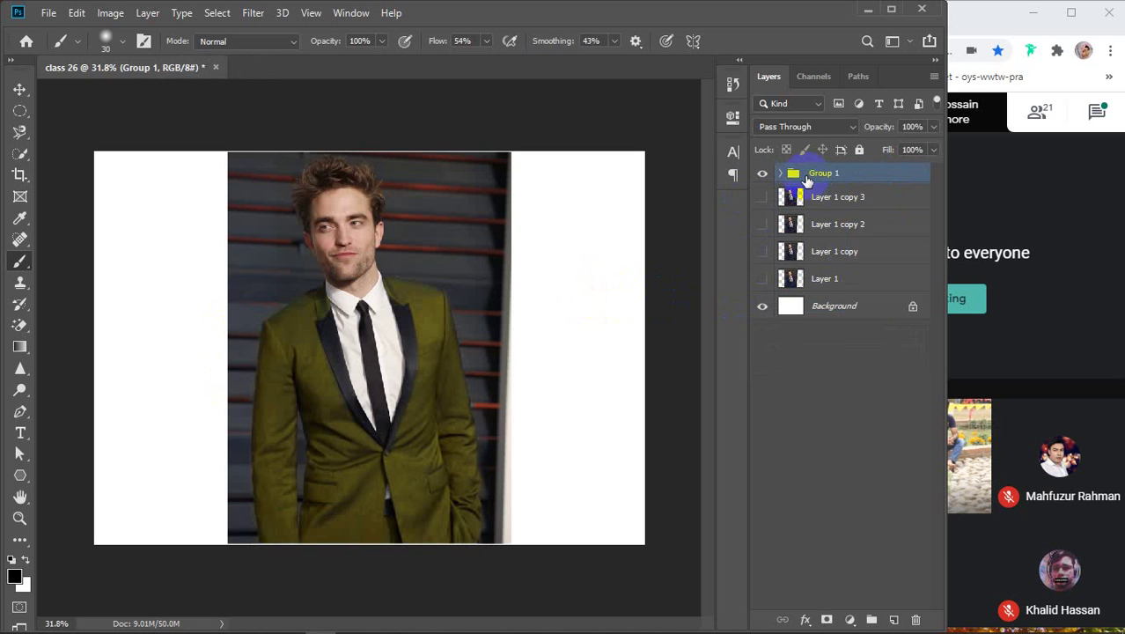
pyautogui.moveTo(859, 176); pyautogui.dragTo(849, 297)
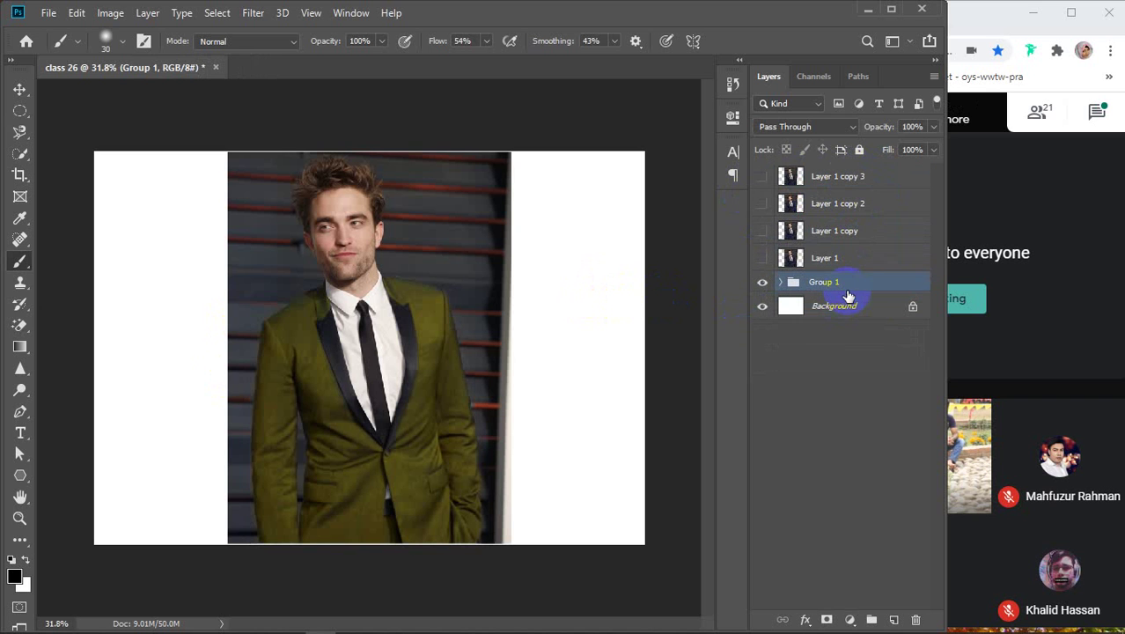
# Step: Duplicate Layer 1 copy 3 twice and leave only the topmost of these photo copies visible above the group
pyautogui.click(762, 177)
pyautogui.click(859, 176)
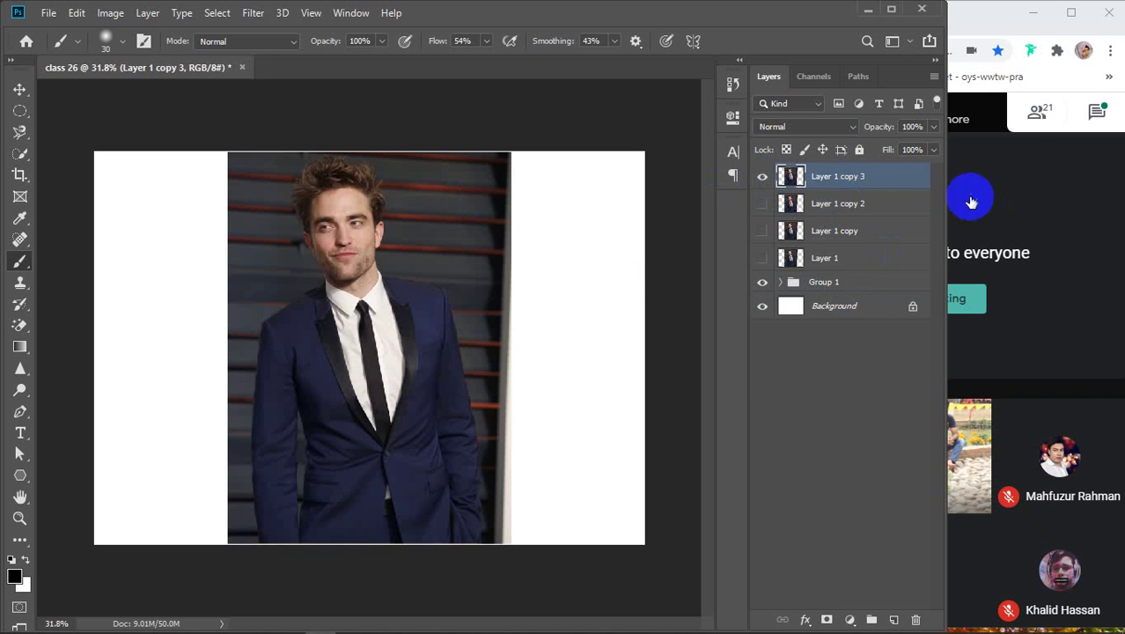
pyautogui.hotkey('ctrl', 'j')
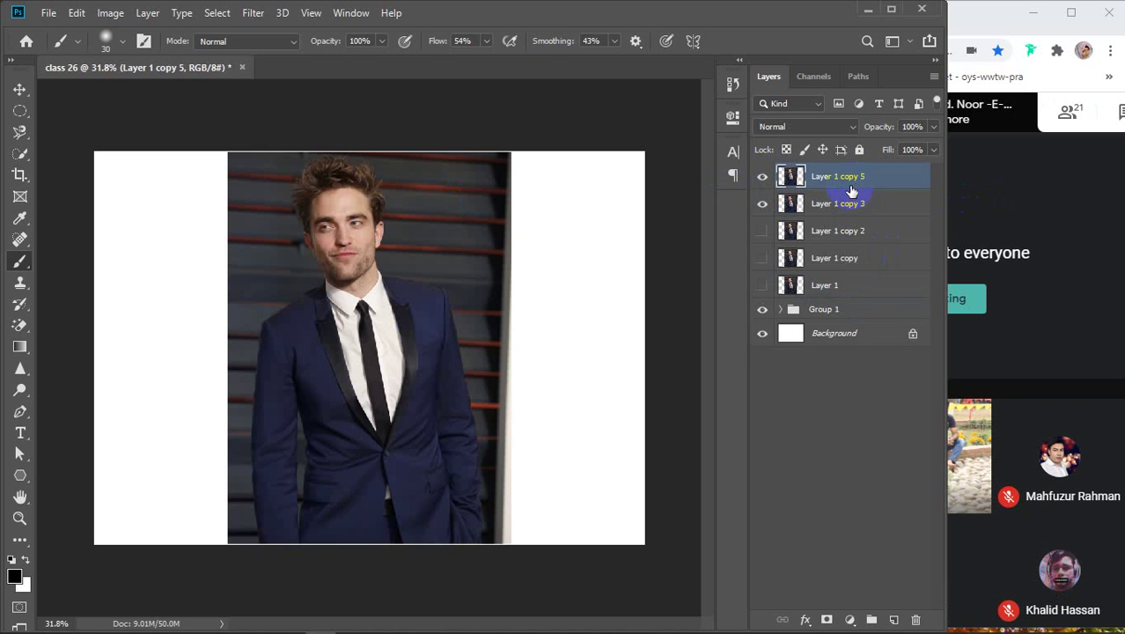
pyautogui.hotkey('ctrl', 'j')
pyautogui.click(762, 204)
pyautogui.click(762, 241)
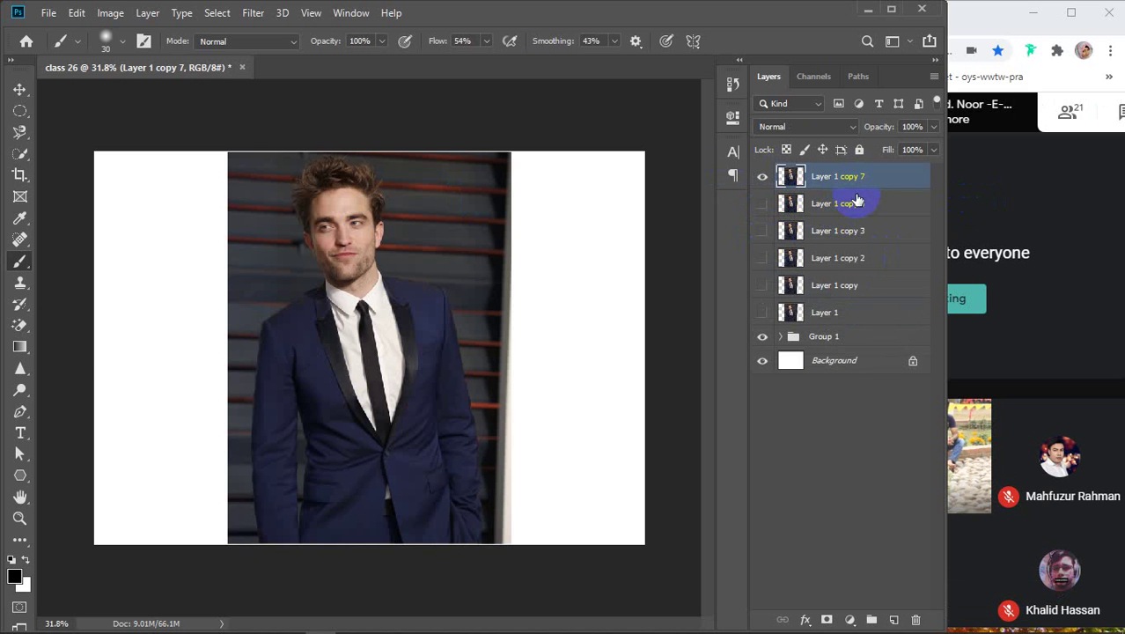
# Step: Recolour the topmost photo copy with Hue/Saturation, using hue -57 and saturation +70
pyautogui.click(121, 14)
pyautogui.moveTo(115, 55)
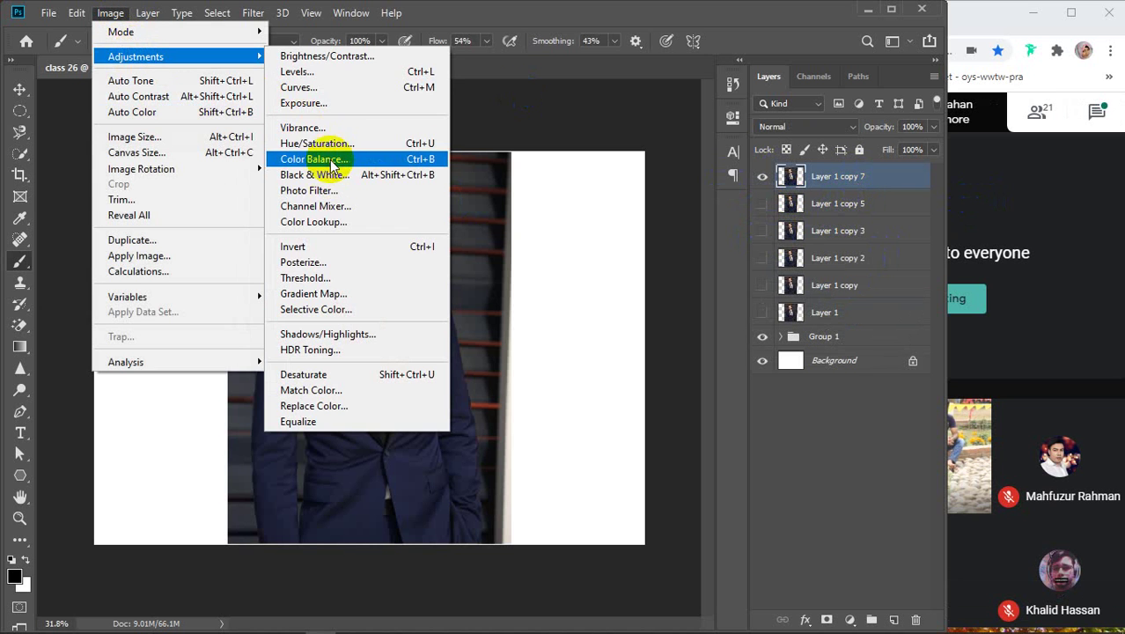
pyautogui.click(328, 142)
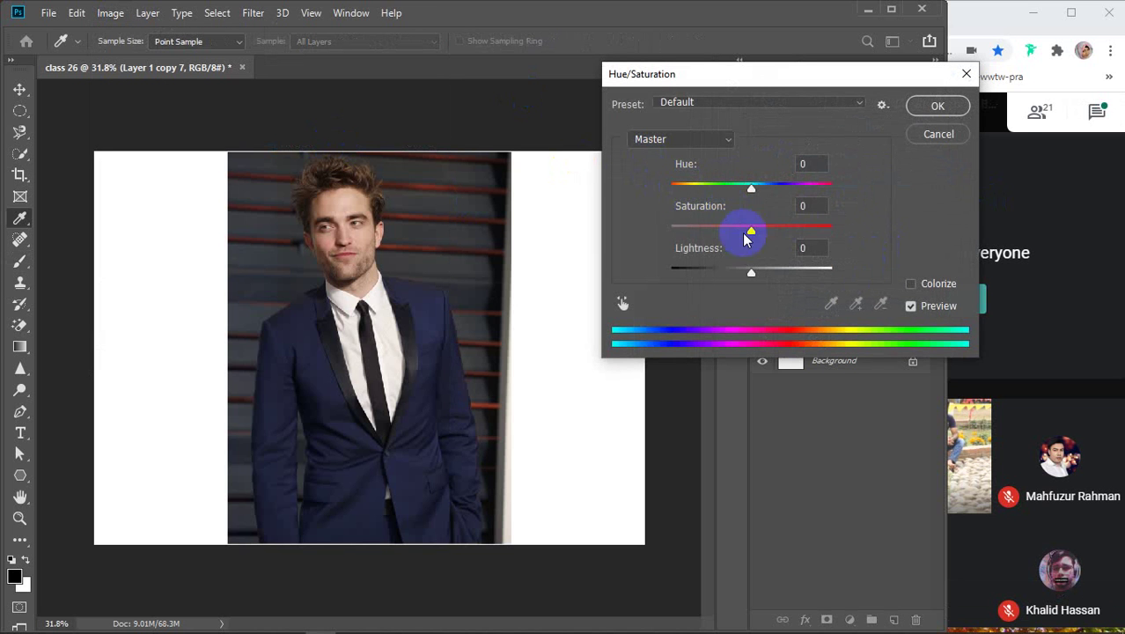
pyautogui.moveTo(745, 238); pyautogui.dragTo(796, 227)
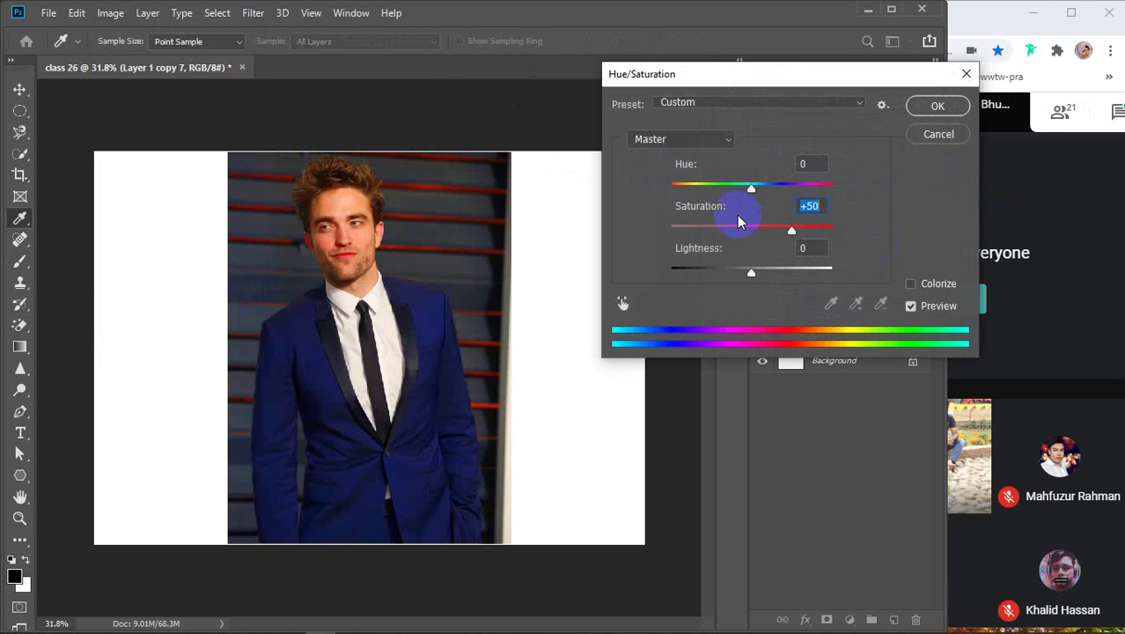
pyautogui.moveTo(750, 187); pyautogui.dragTo(710, 183)
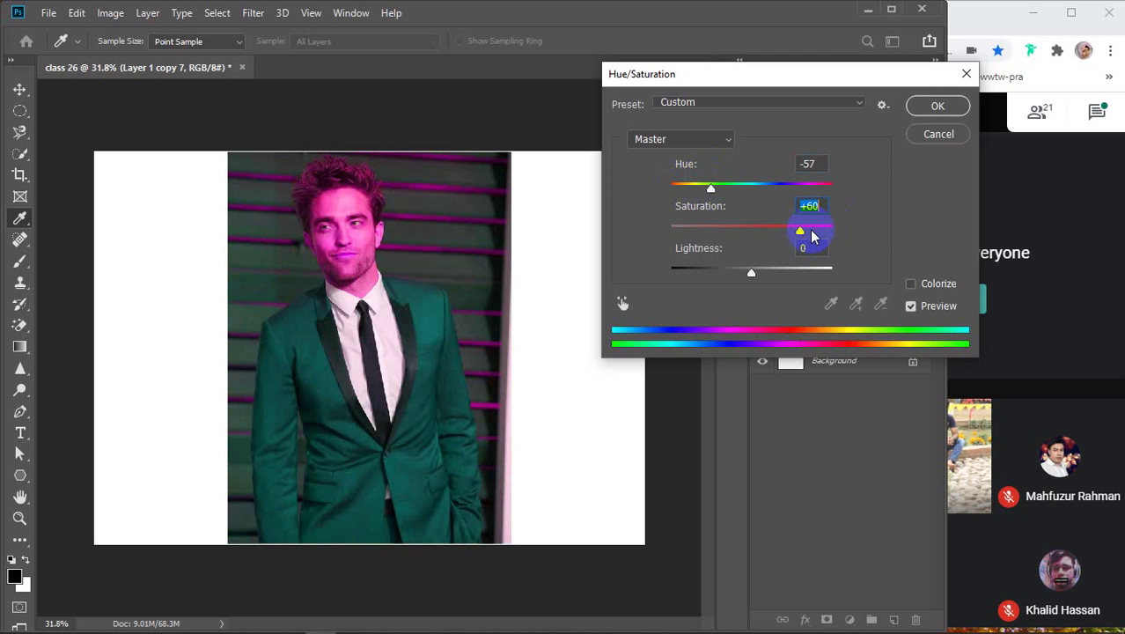
pyautogui.moveTo(811, 236); pyautogui.dragTo(824, 234)
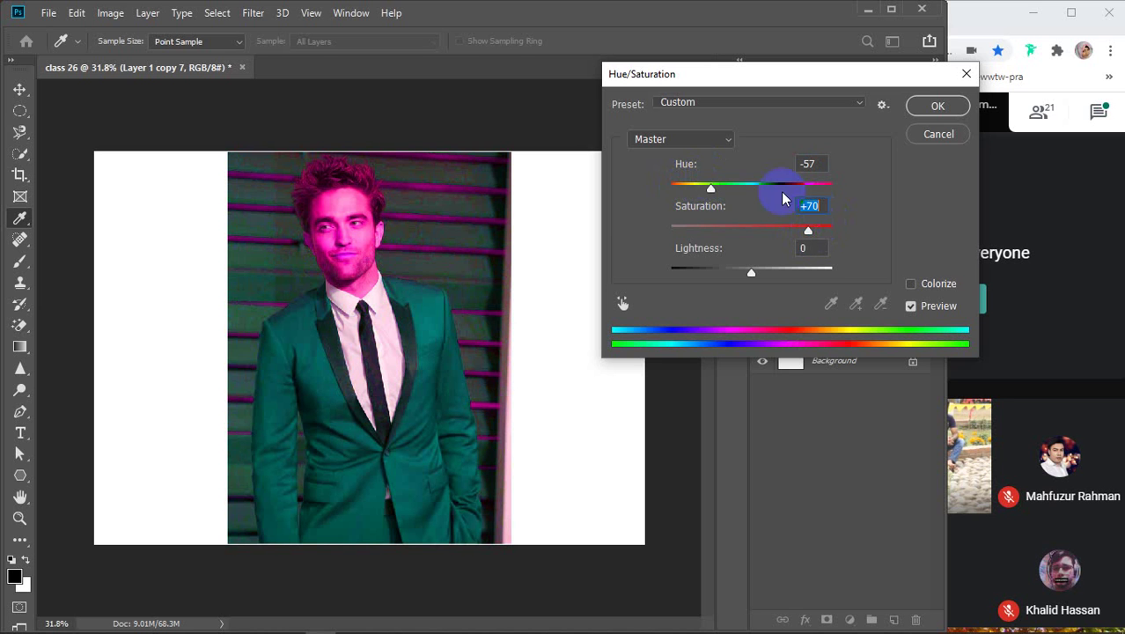
pyautogui.click(938, 106)
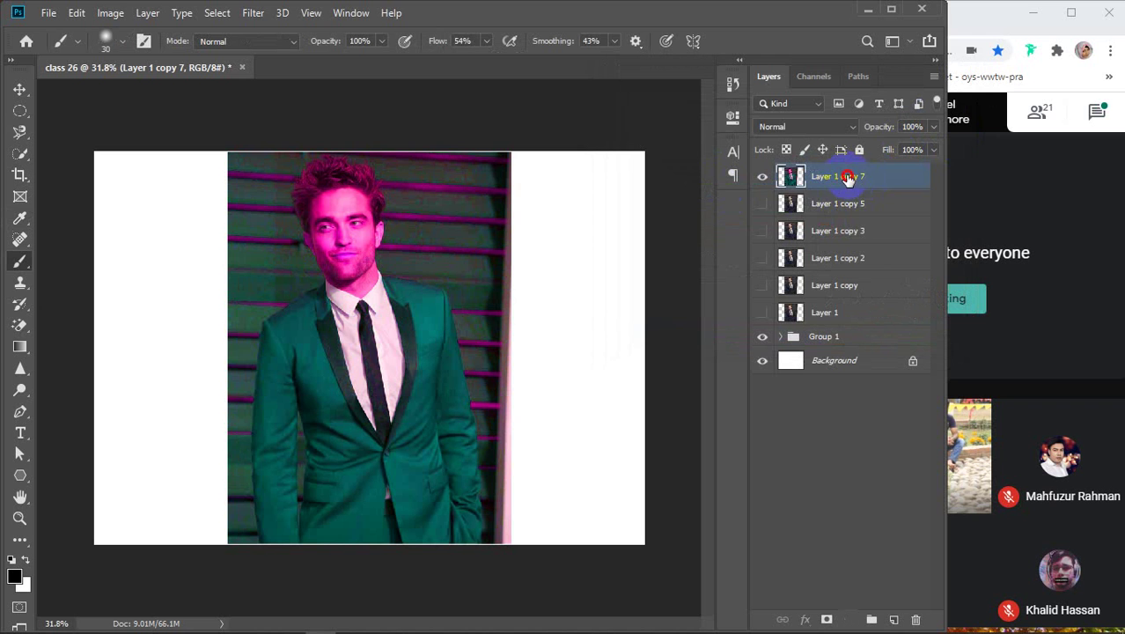
# Step: Place the recoloured Layer 1 copy 7 beneath the original-coloured Layer 1 copy 5, show both and compare them
pyautogui.moveTo(848, 178); pyautogui.dragTo(786, 192)
pyautogui.click(763, 178)
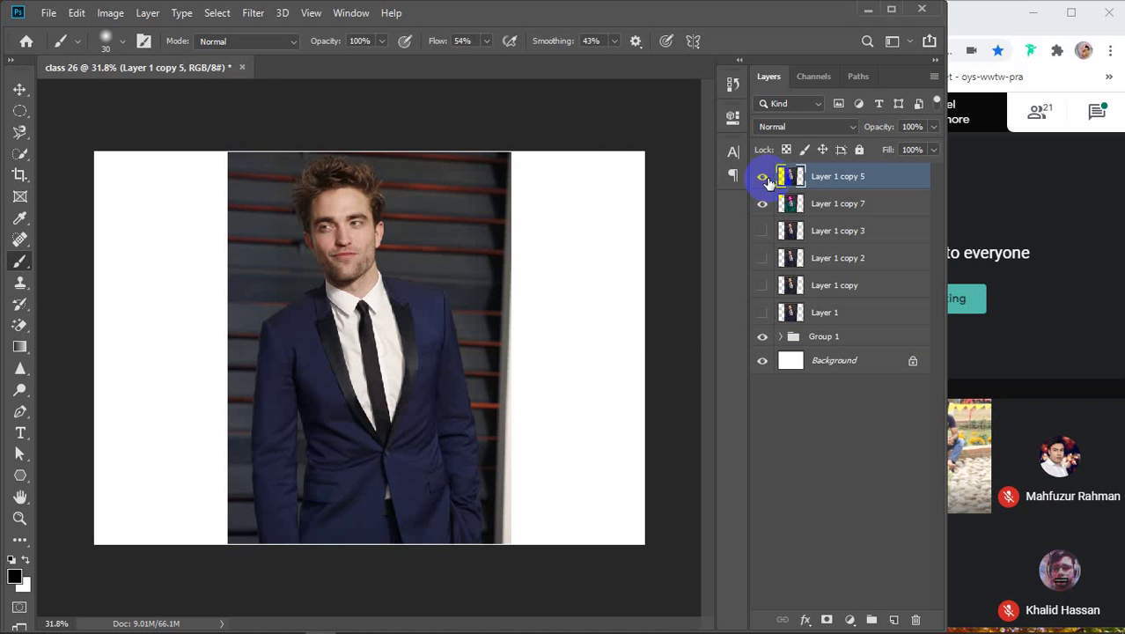
pyautogui.click(762, 183)
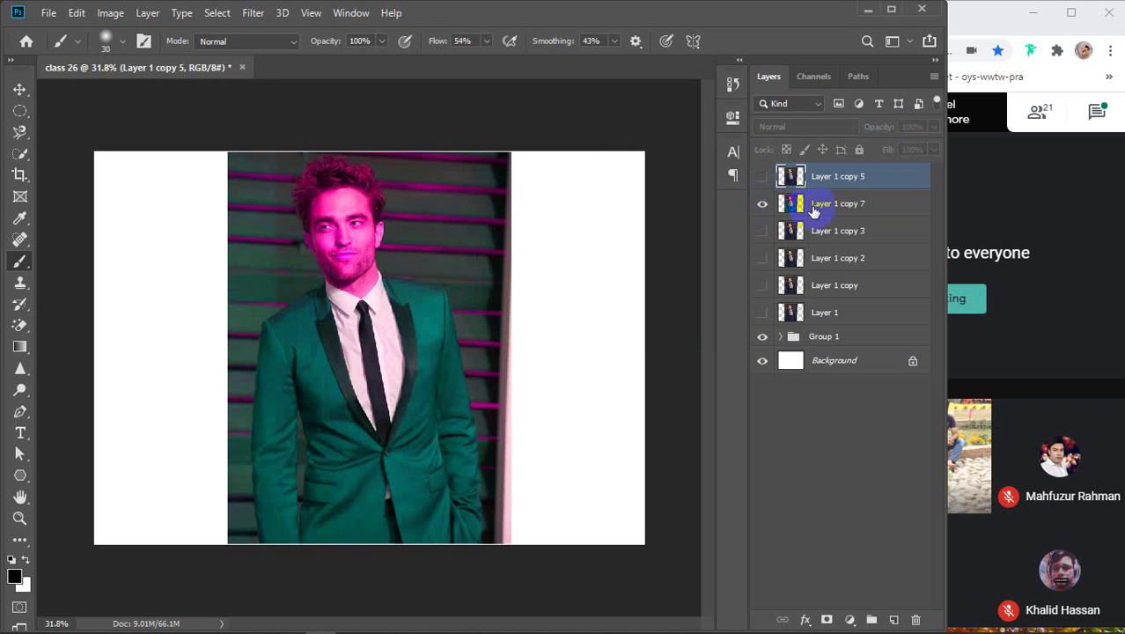
pyautogui.click(761, 204)
pyautogui.click(762, 180)
pyautogui.click(339, 310)
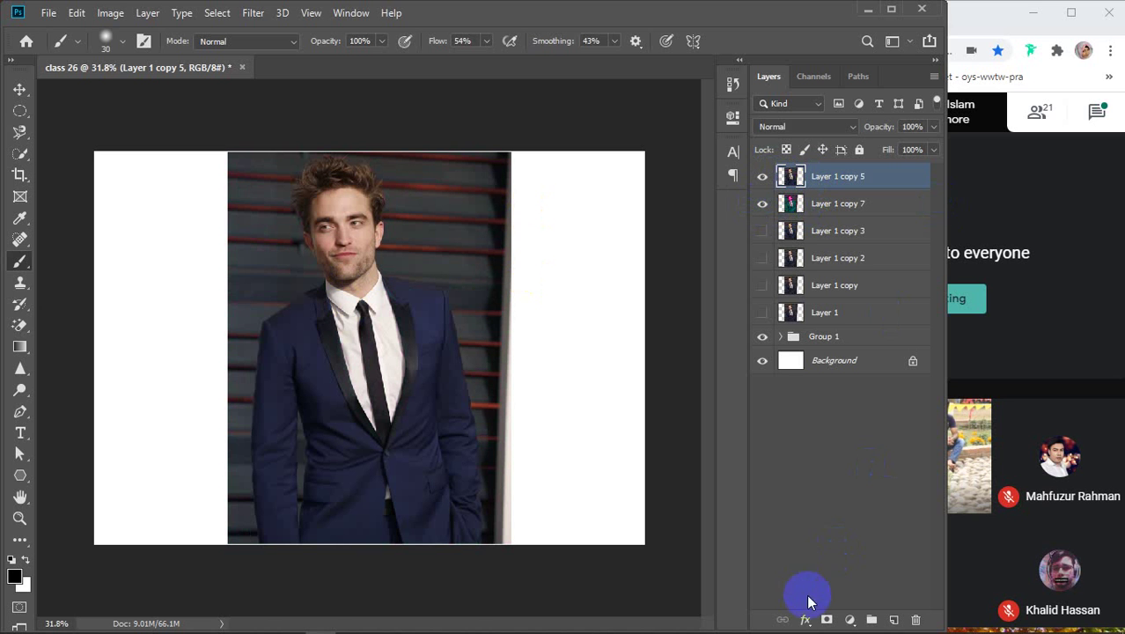
# Step: Add a layer mask to Layer 1 copy 5 and mask out the lower jacket and lower right sleeve with a size 125 black brush
pyautogui.click(828, 616)
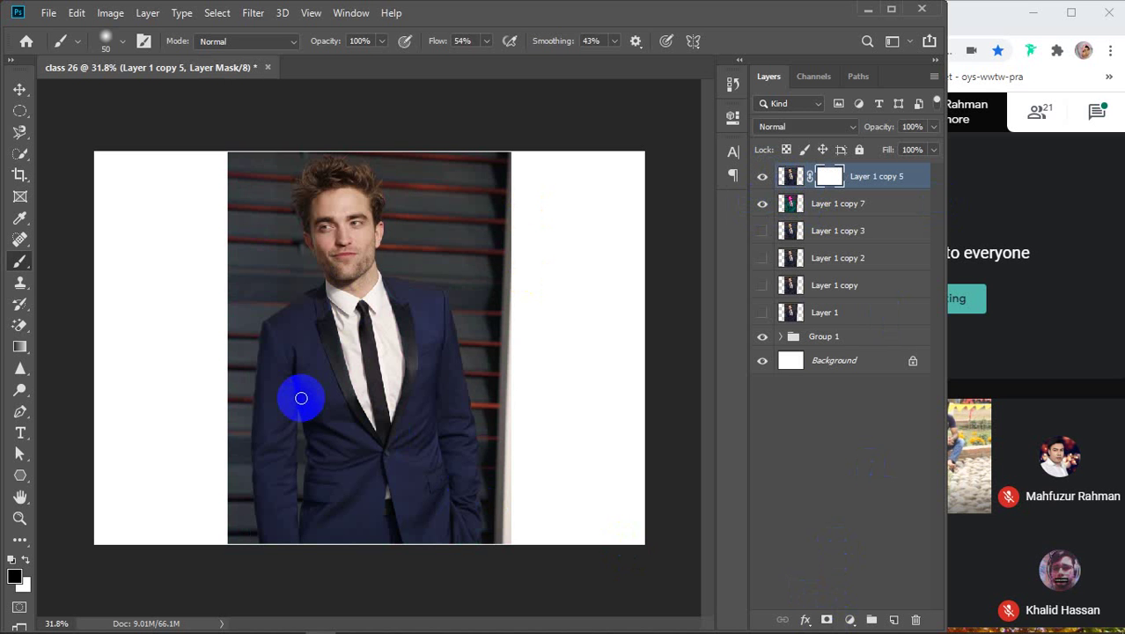
pyautogui.press(']')
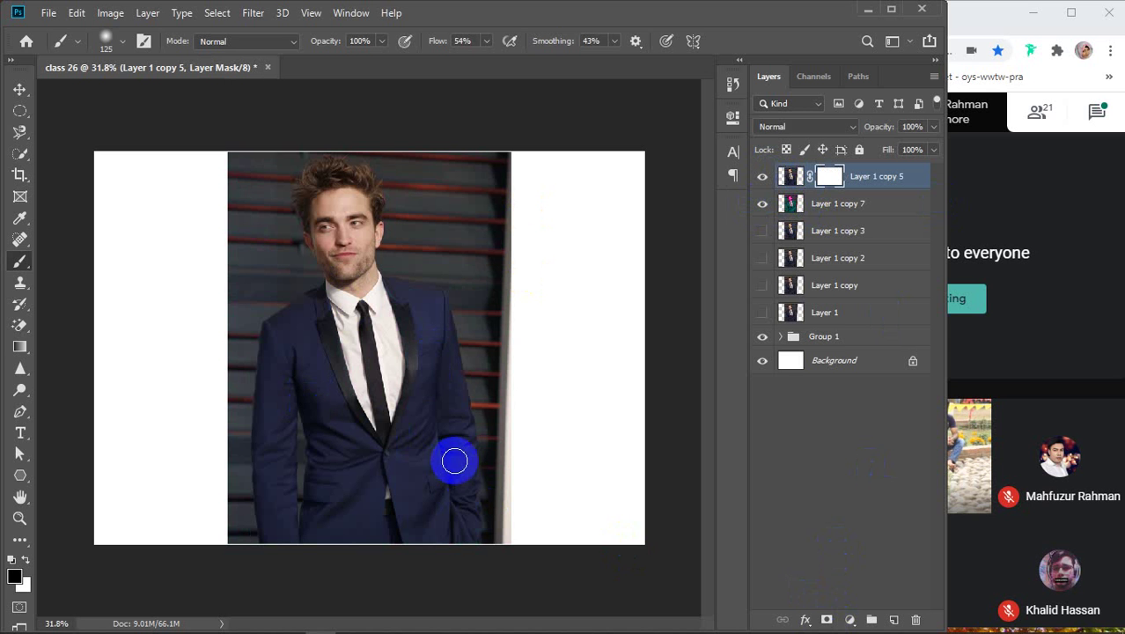
pyautogui.scroll(4, 412, 522)
pyautogui.scroll(4, 414, 522)
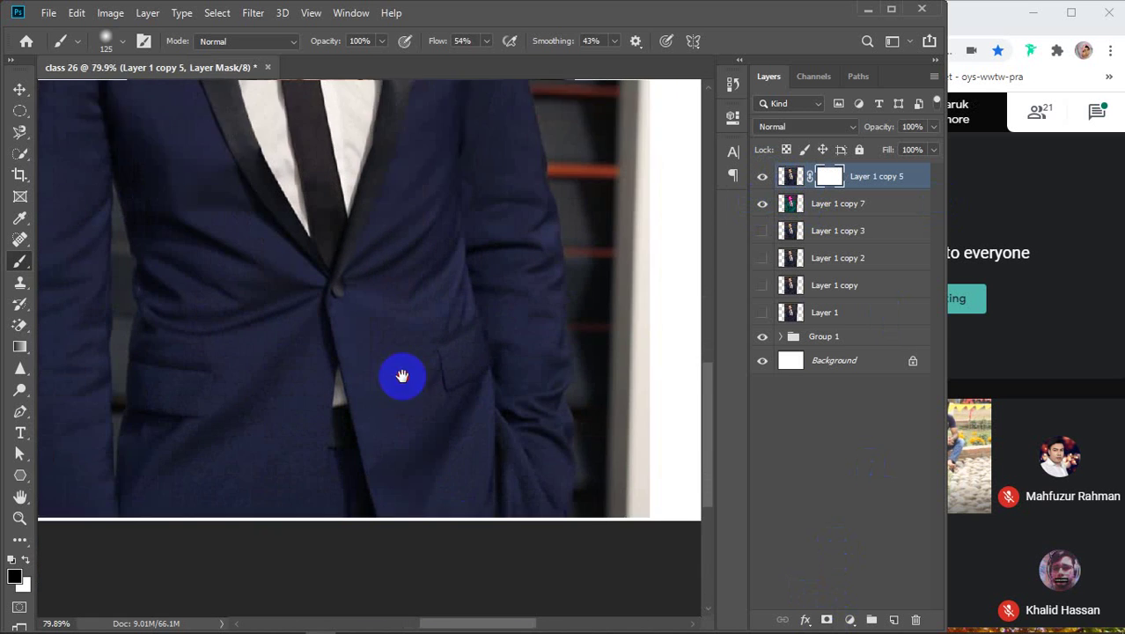
pyautogui.moveTo(238, 425)
pyautogui.mouseDown()
pyautogui.moveTo(407, 422)
pyautogui.moveTo(141, 427)
pyautogui.moveTo(163, 352)
pyautogui.moveTo(181, 168)
pyautogui.moveTo(214, 209)
pyautogui.moveTo(224, 382)
pyautogui.moveTo(259, 382)
pyautogui.moveTo(276, 262)
pyautogui.moveTo(221, 193)
pyautogui.moveTo(290, 216)
pyautogui.mouseUp()
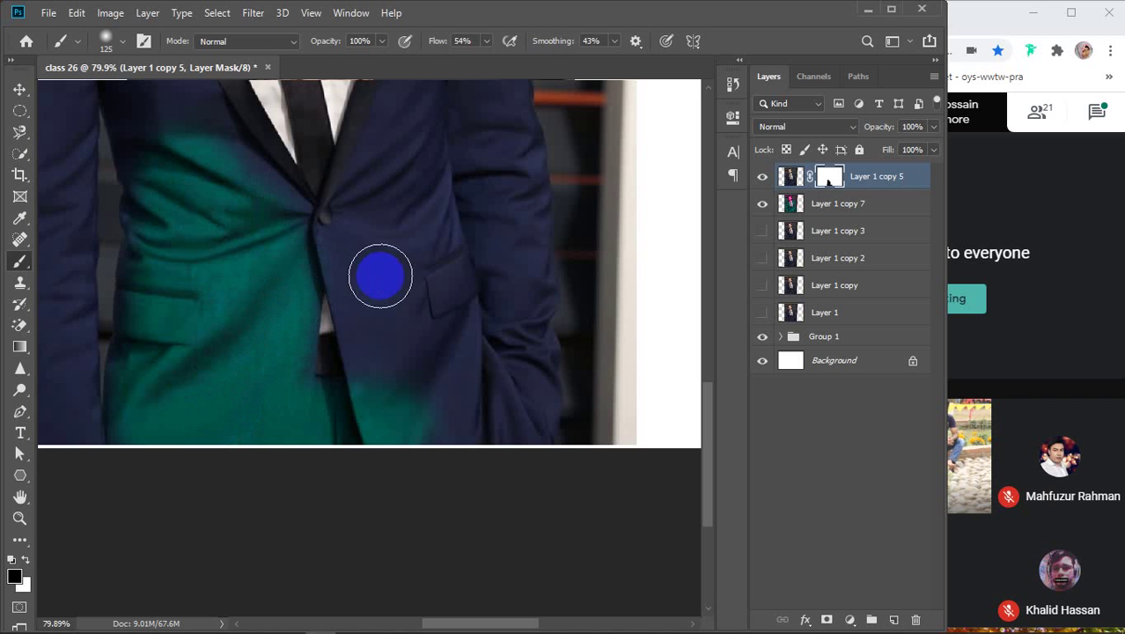
pyautogui.moveTo(362, 260)
pyautogui.mouseDown()
pyautogui.moveTo(455, 500)
pyautogui.moveTo(355, 349)
pyautogui.moveTo(353, 279)
pyautogui.moveTo(366, 279)
pyautogui.moveTo(387, 364)
pyautogui.moveTo(440, 476)
pyautogui.moveTo(402, 418)
pyautogui.moveTo(414, 383)
pyautogui.moveTo(448, 432)
pyautogui.moveTo(455, 397)
pyautogui.moveTo(435, 130)
pyautogui.moveTo(503, 346)
pyautogui.moveTo(489, 153)
pyautogui.moveTo(510, 258)
pyautogui.mouseUp()
pyautogui.moveTo(515, 308)
pyautogui.mouseDown()
pyautogui.moveTo(512, 424)
pyautogui.moveTo(493, 395)
pyautogui.moveTo(520, 366)
pyautogui.moveTo(530, 431)
pyautogui.moveTo(515, 477)
pyautogui.moveTo(484, 377)
pyautogui.moveTo(516, 316)
pyautogui.moveTo(499, 337)
pyautogui.moveTo(452, 288)
pyautogui.moveTo(452, 442)
pyautogui.moveTo(495, 443)
pyautogui.moveTo(532, 402)
pyautogui.moveTo(502, 346)
pyautogui.moveTo(485, 233)
pyautogui.moveTo(490, 469)
pyautogui.mouseUp()
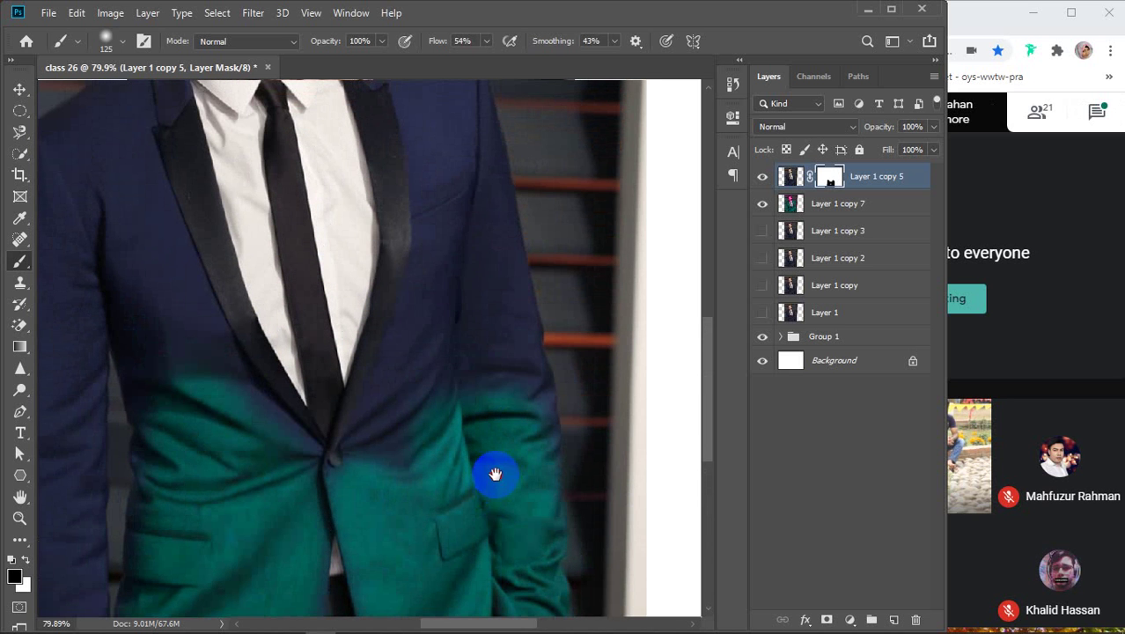
# Step: Mask out the blue on the right side of the jacket, from the chest along the lapel down to the button
pyautogui.moveTo(451, 258)
pyautogui.mouseDown()
pyautogui.moveTo(463, 302)
pyautogui.moveTo(428, 424)
pyautogui.mouseUp()
pyautogui.hotkey('ctrl', 'z')
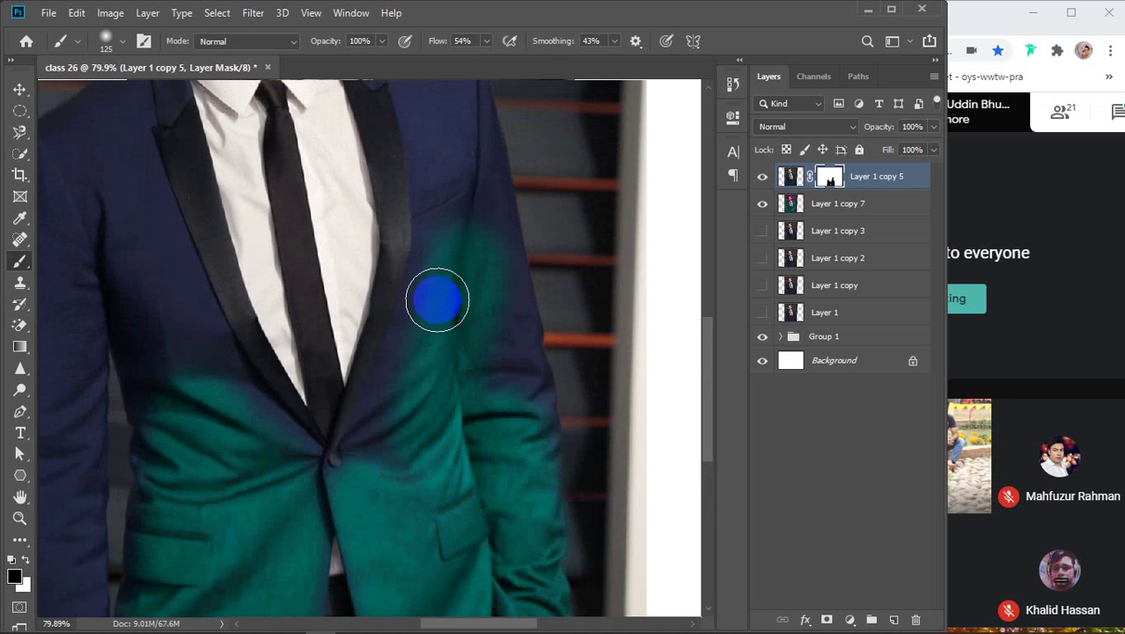
pyautogui.moveTo(432, 324); pyautogui.dragTo(389, 455)
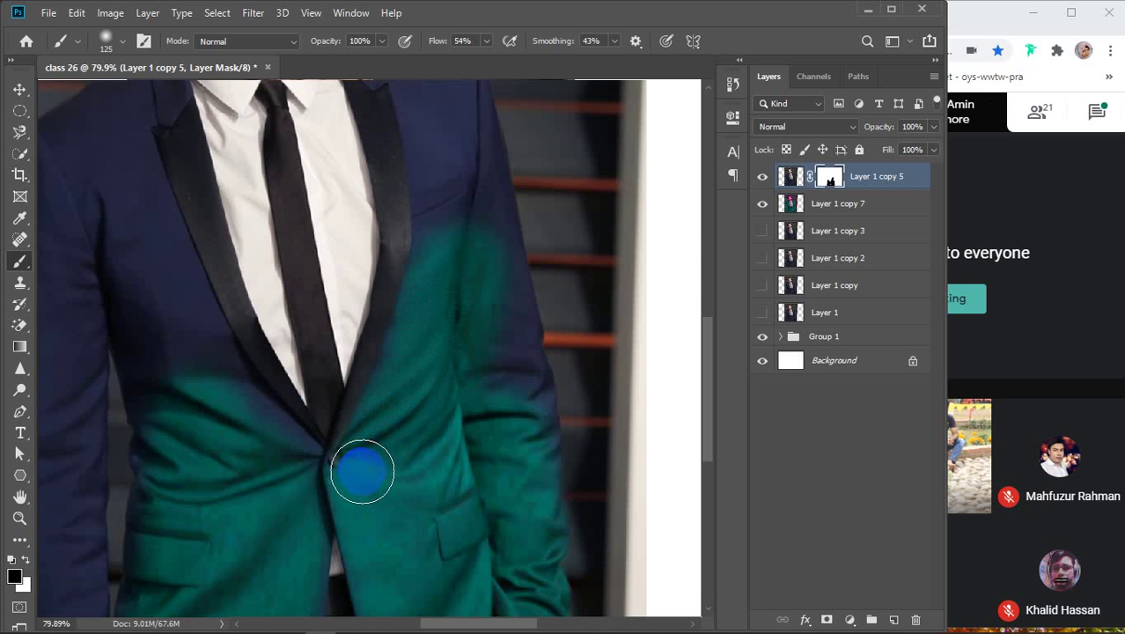
# Step: Try to mask out the blue on the right sleeve up to the upper arm with the size 125 brush
pyautogui.moveTo(465, 290)
pyautogui.mouseDown()
pyautogui.moveTo(479, 218)
pyautogui.moveTo(509, 356)
pyautogui.moveTo(510, 446)
pyautogui.mouseUp()
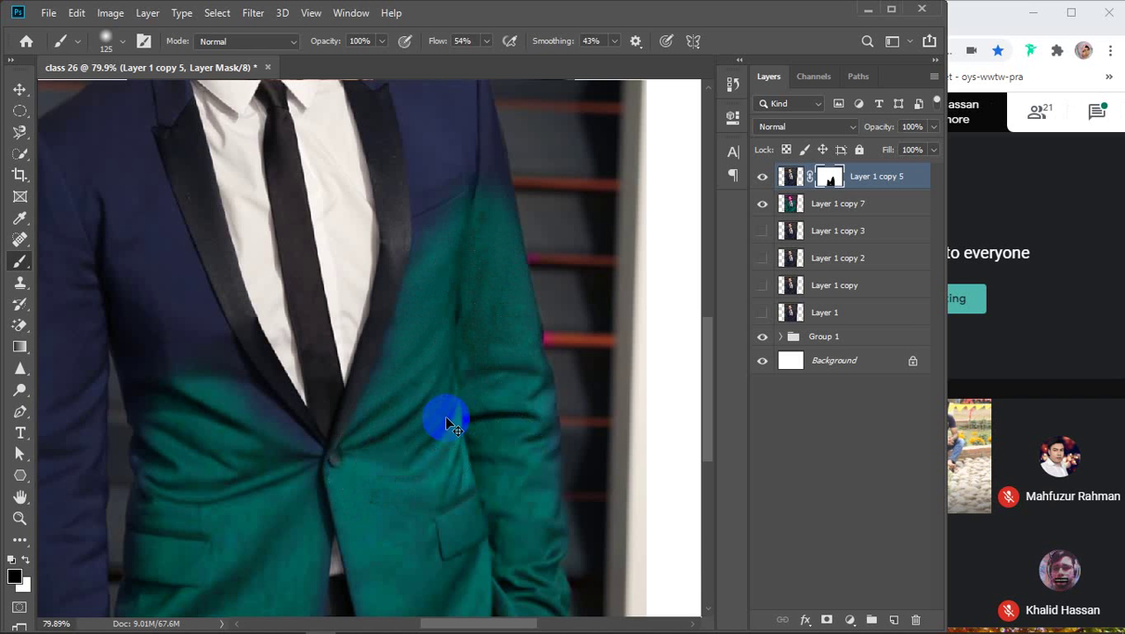
pyautogui.moveTo(468, 234); pyautogui.dragTo(444, 430)
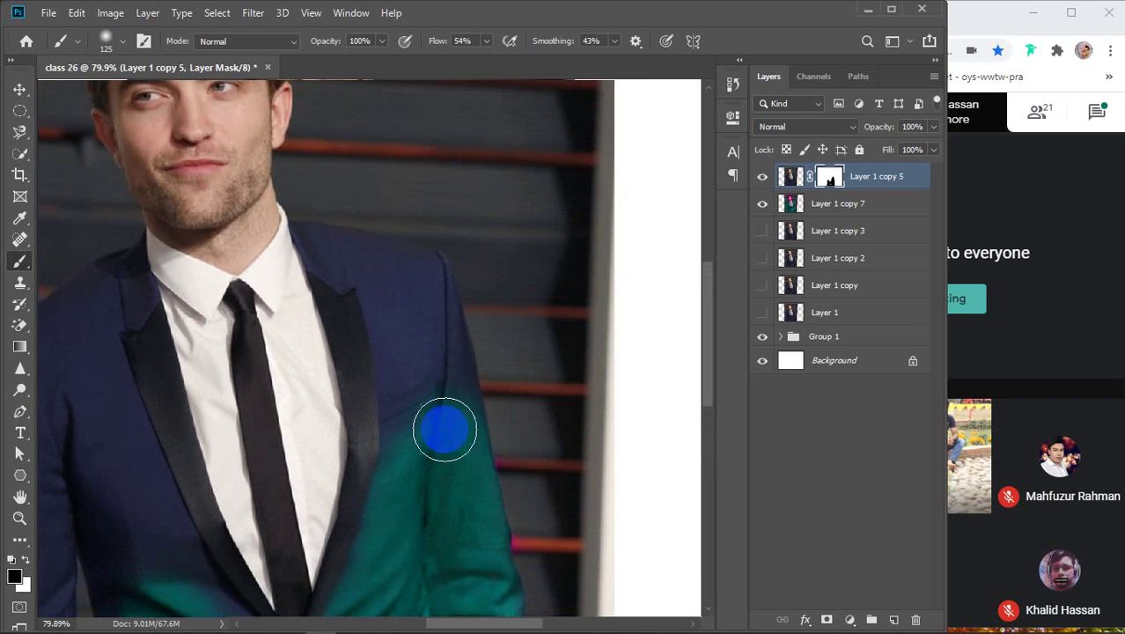
pyautogui.hotkey('ctrl', 'z')
# Step: Mask out the remaining blue on the right sleeve of Layer 1 copy 5 with a size 80 black brush at 36% flow
pyautogui.press('[')
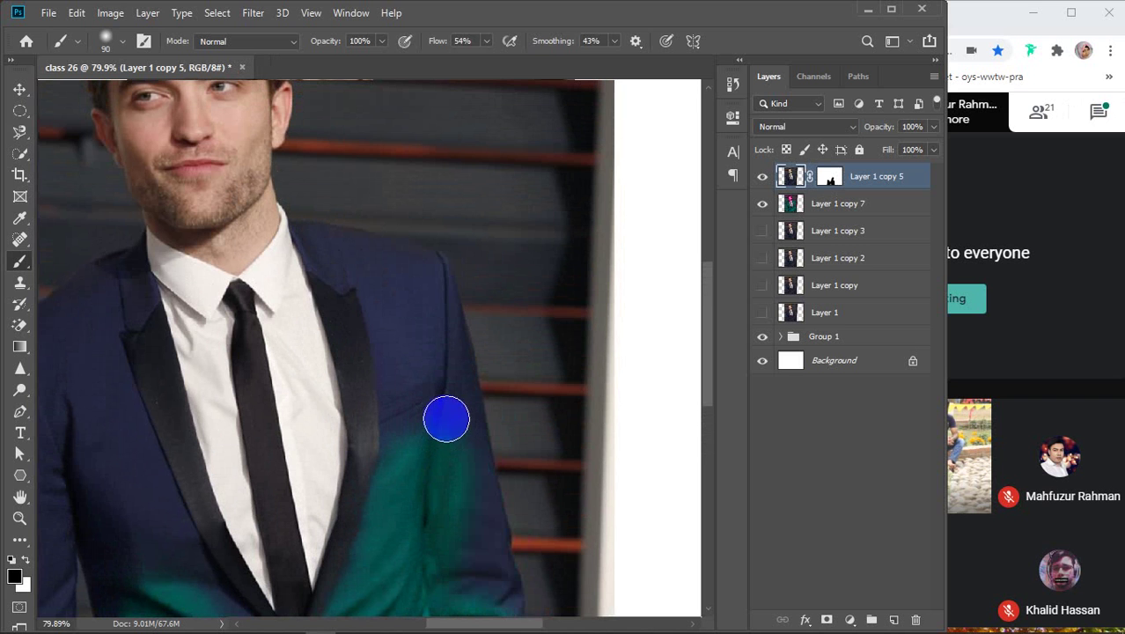
pyautogui.press('[')
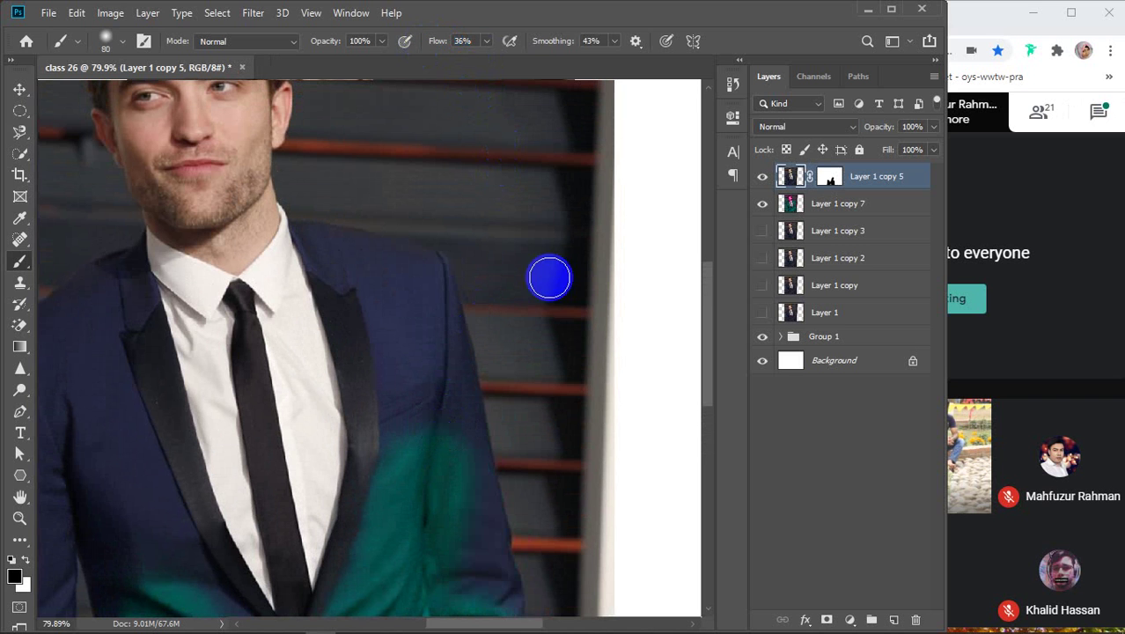
pyautogui.moveTo(437, 362); pyautogui.dragTo(463, 475)
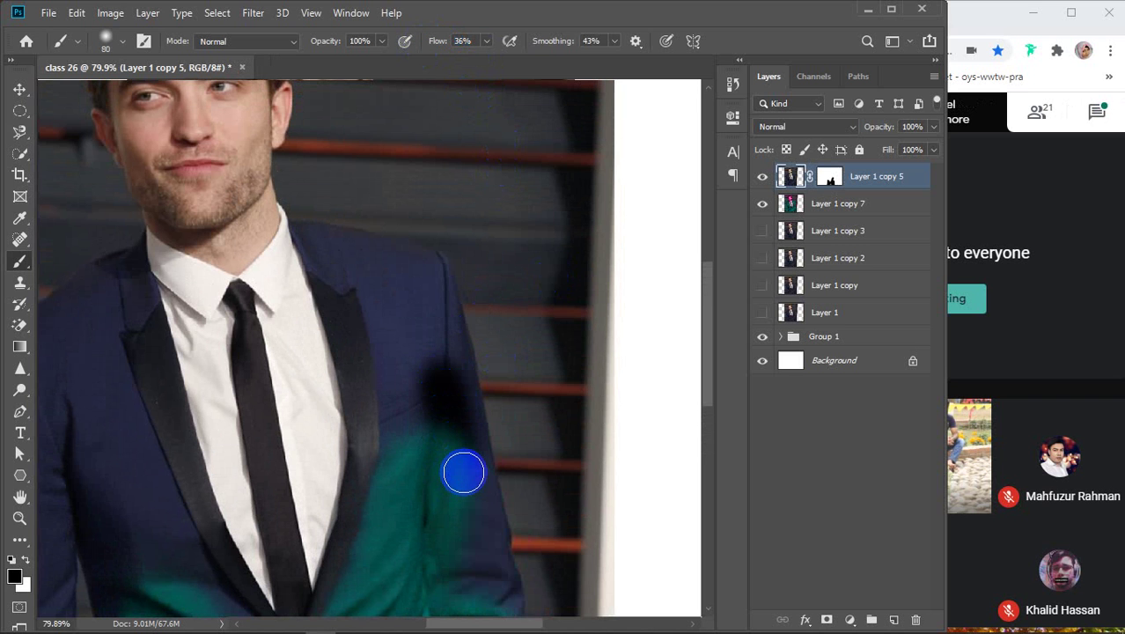
pyautogui.hotkey('ctrl', 'z')
pyautogui.click(830, 177)
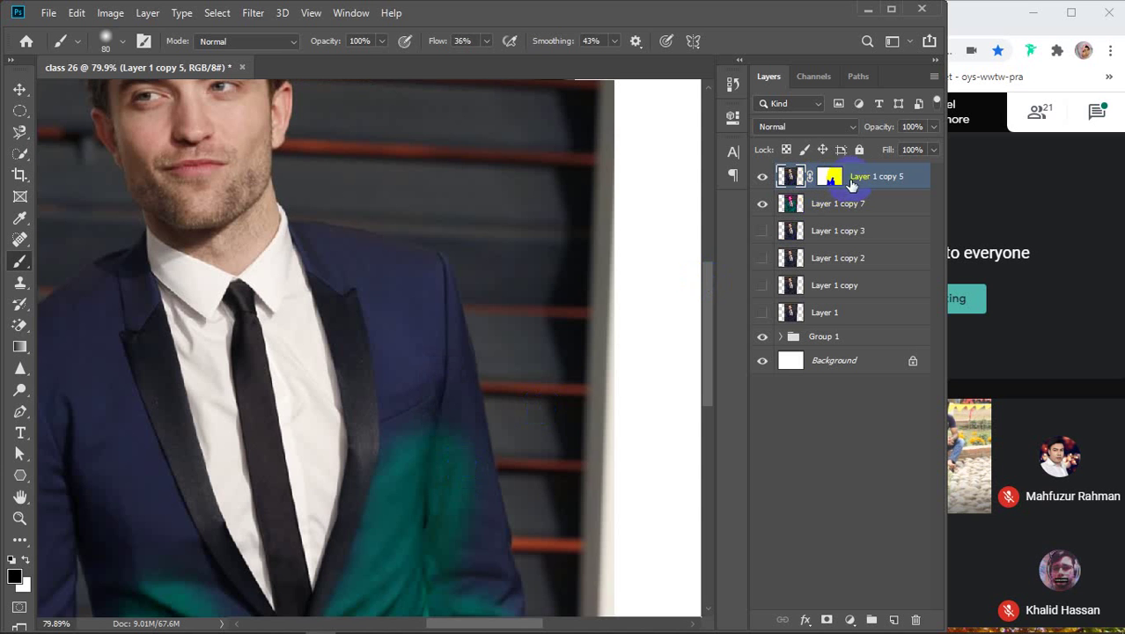
pyautogui.moveTo(482, 447); pyautogui.dragTo(462, 337)
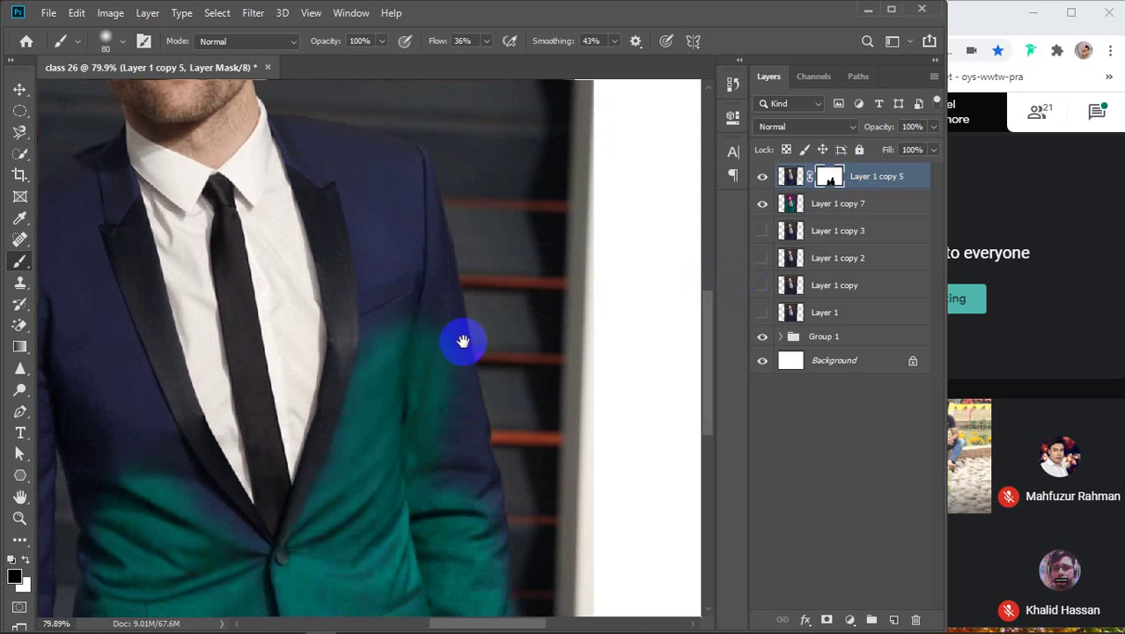
pyautogui.moveTo(433, 282)
pyautogui.mouseDown()
pyautogui.moveTo(465, 470)
pyautogui.moveTo(444, 489)
pyautogui.moveTo(414, 419)
pyautogui.mouseUp()
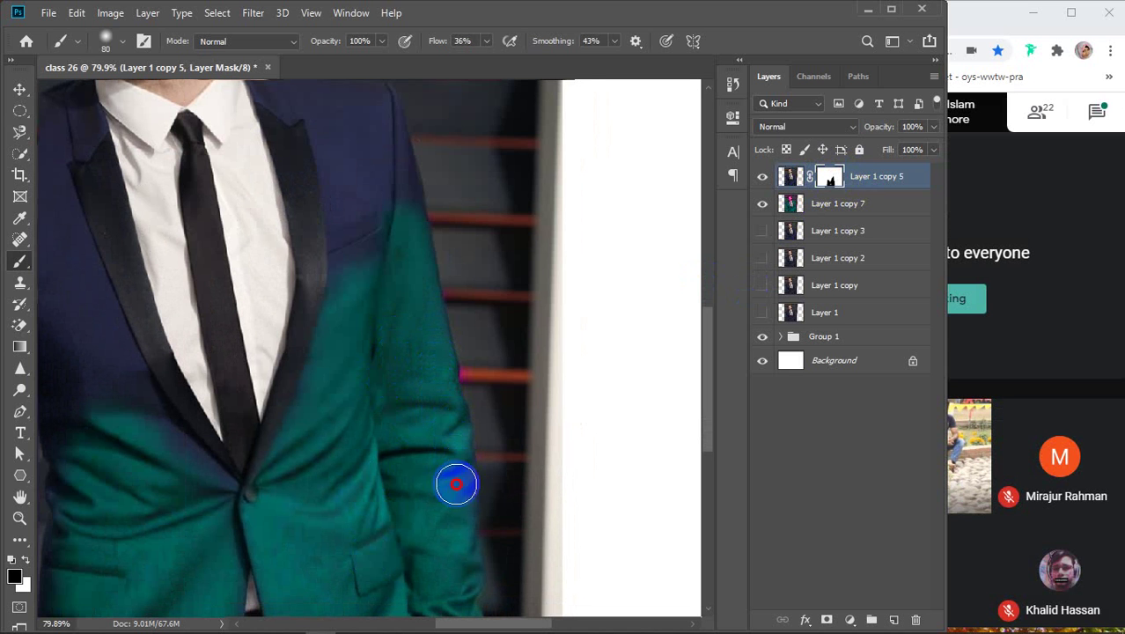
# Step: Mask out the blue on the right chest and upper sleeve with the size 80 brush, and along the shoulder edge and collar at size 40
pyautogui.scroll(5, 414, 440)
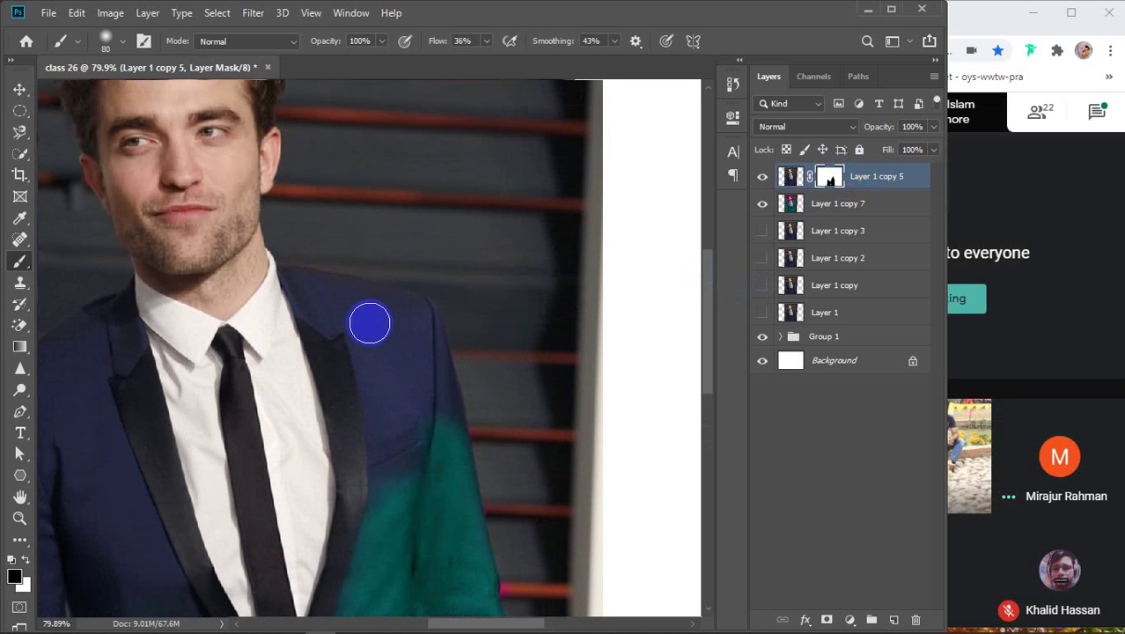
pyautogui.moveTo(370, 323)
pyautogui.mouseDown()
pyautogui.moveTo(391, 412)
pyautogui.moveTo(399, 524)
pyautogui.moveTo(409, 484)
pyautogui.mouseUp()
pyautogui.scroll(-2, 404, 405)
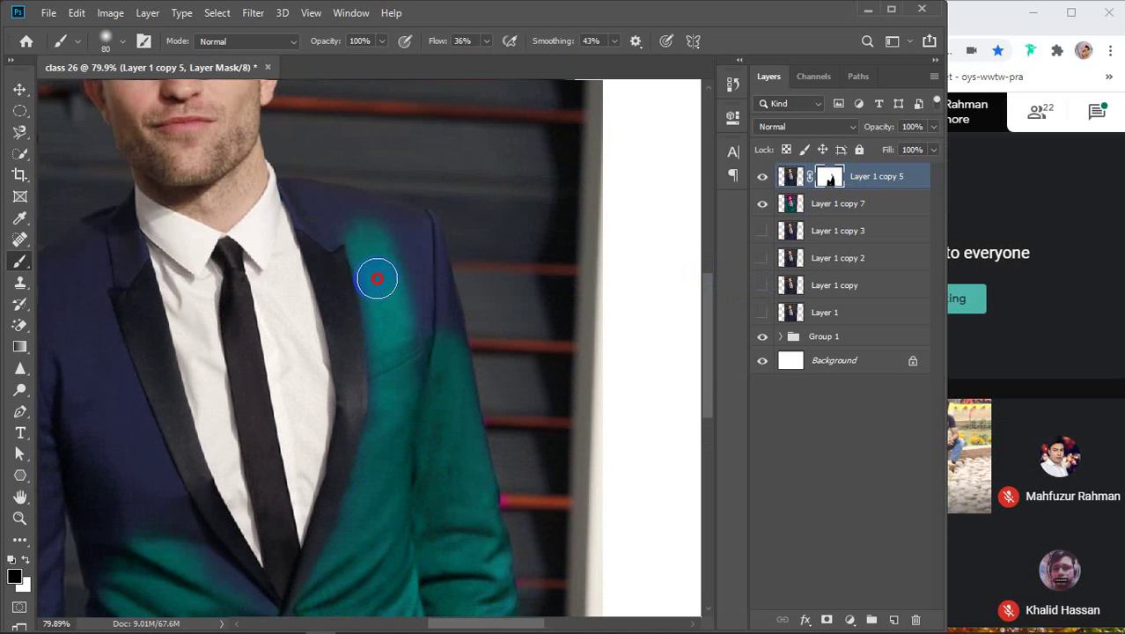
pyautogui.moveTo(394, 432)
pyautogui.mouseDown()
pyautogui.moveTo(430, 246)
pyautogui.moveTo(396, 224)
pyautogui.moveTo(420, 300)
pyautogui.moveTo(425, 356)
pyautogui.moveTo(413, 356)
pyautogui.moveTo(436, 233)
pyautogui.moveTo(404, 229)
pyautogui.mouseUp()
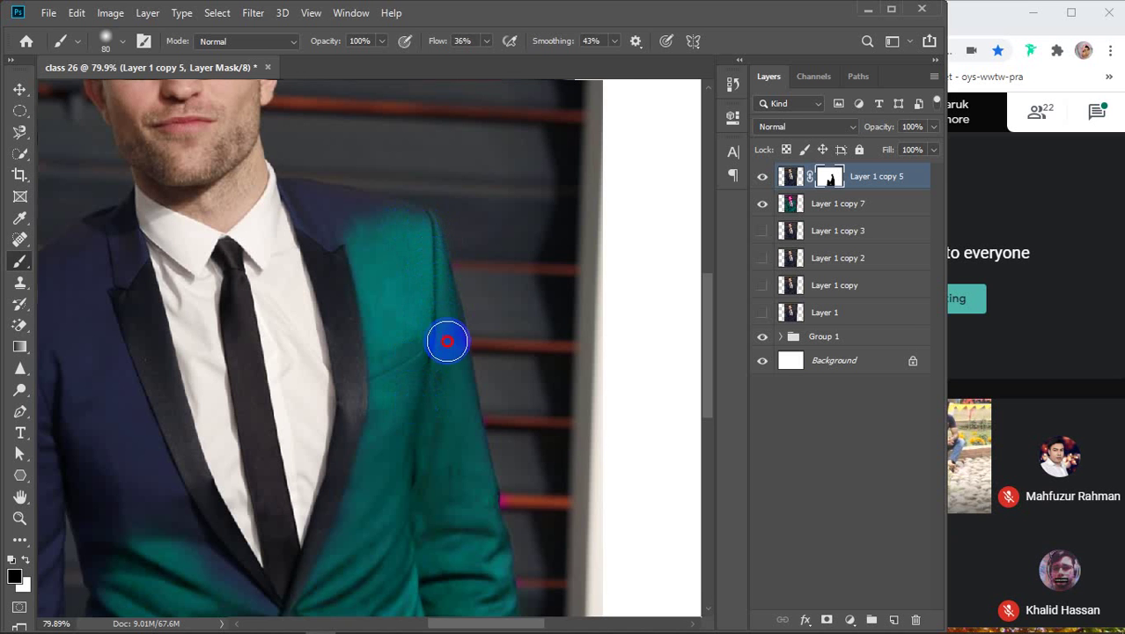
pyautogui.moveTo(447, 342)
pyautogui.mouseDown()
pyautogui.moveTo(482, 514)
pyautogui.moveTo(425, 473)
pyautogui.mouseUp()
pyautogui.moveTo(377, 237); pyautogui.dragTo(409, 327)
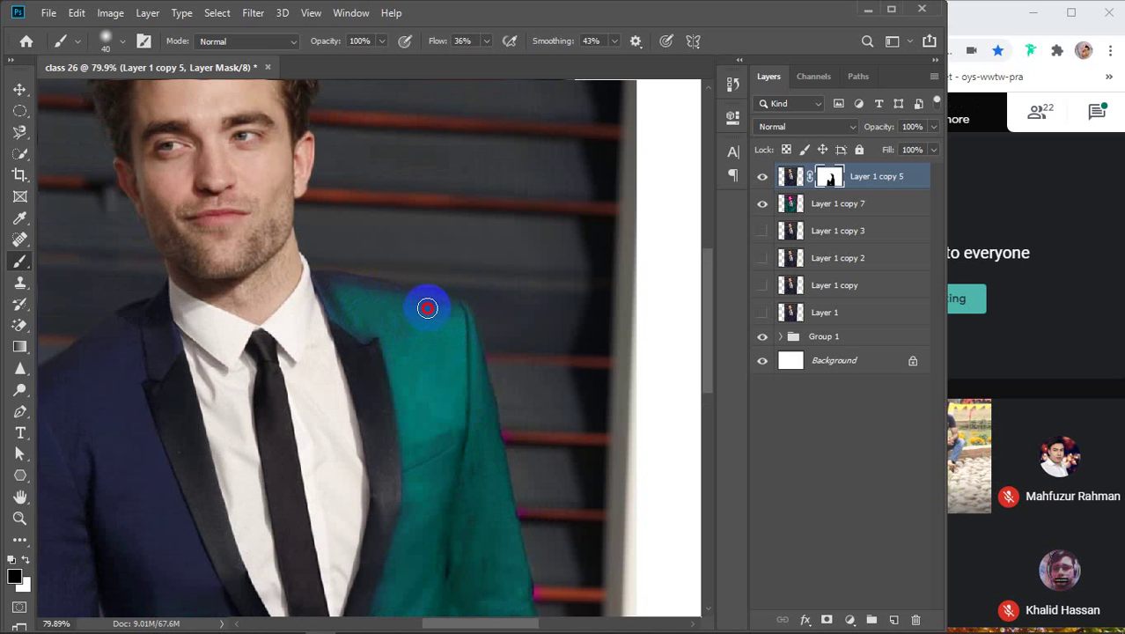
pyautogui.moveTo(384, 299)
pyautogui.mouseDown()
pyautogui.moveTo(323, 277)
pyautogui.moveTo(349, 316)
pyautogui.moveTo(380, 310)
pyautogui.moveTo(334, 298)
pyautogui.moveTo(368, 333)
pyautogui.moveTo(323, 282)
pyautogui.moveTo(397, 296)
pyautogui.mouseUp()
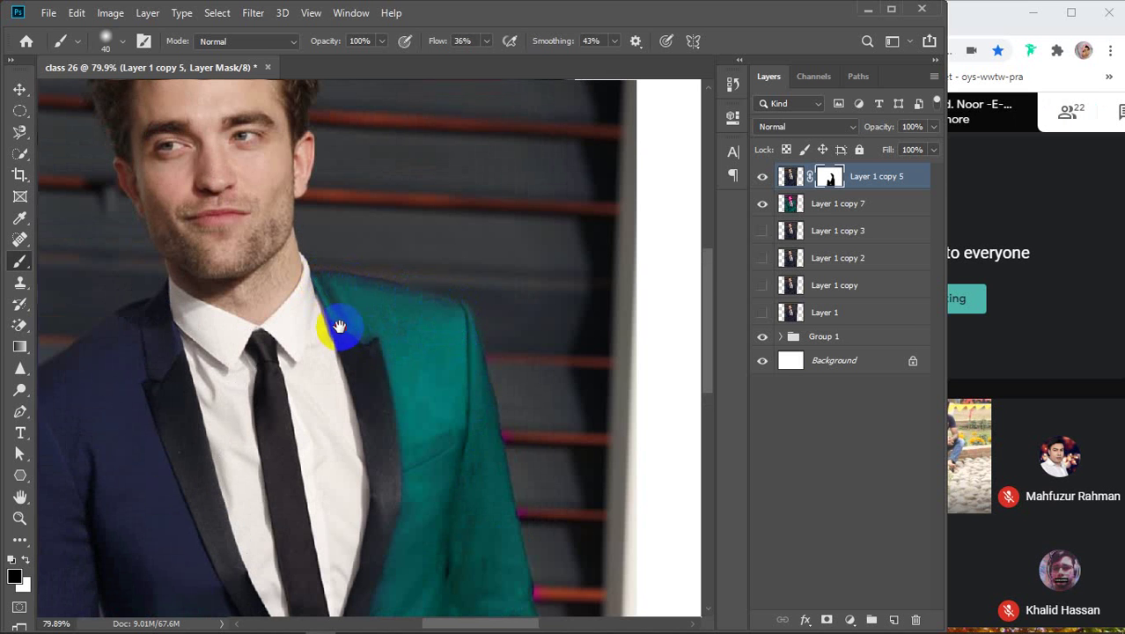
# Step: Mask out the blue along the left shoulder edge, outer upper sleeve and left collar with the size 40 brush
pyautogui.moveTo(339, 327); pyautogui.dragTo(500, 184)
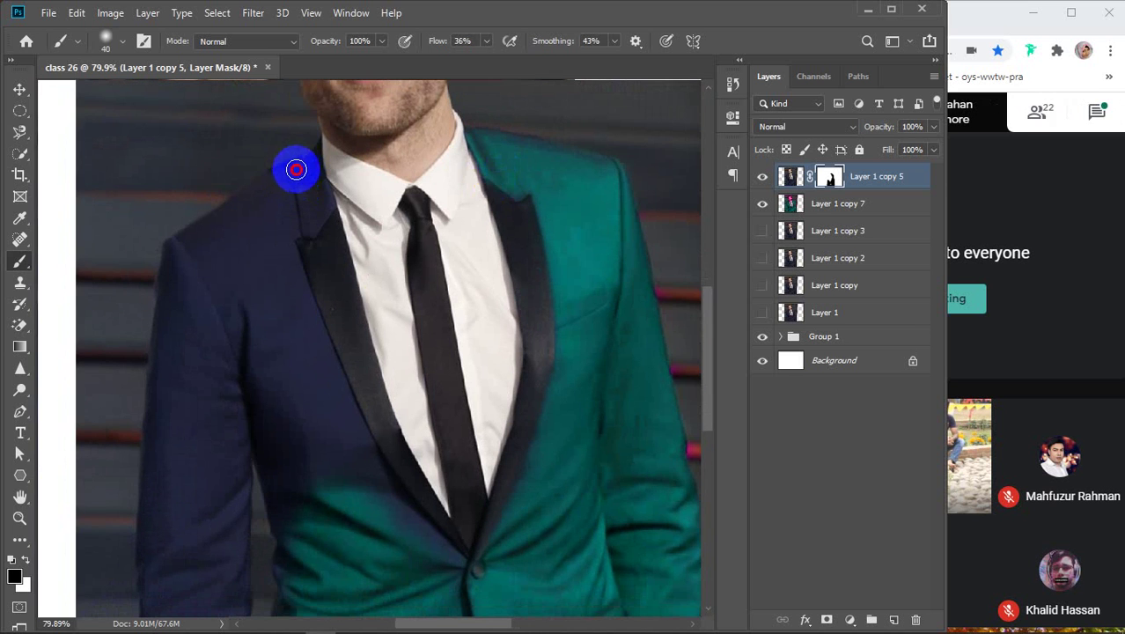
pyautogui.moveTo(296, 169); pyautogui.dragTo(262, 188)
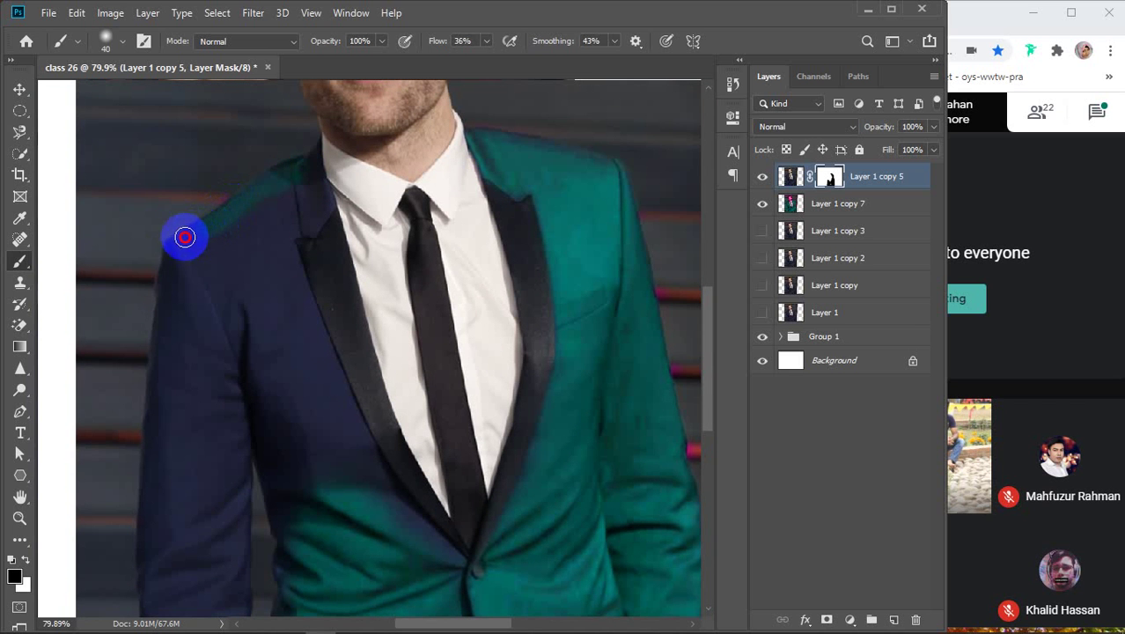
pyautogui.moveTo(172, 256)
pyautogui.mouseDown()
pyautogui.moveTo(158, 376)
pyautogui.moveTo(288, 173)
pyautogui.moveTo(314, 159)
pyautogui.mouseUp()
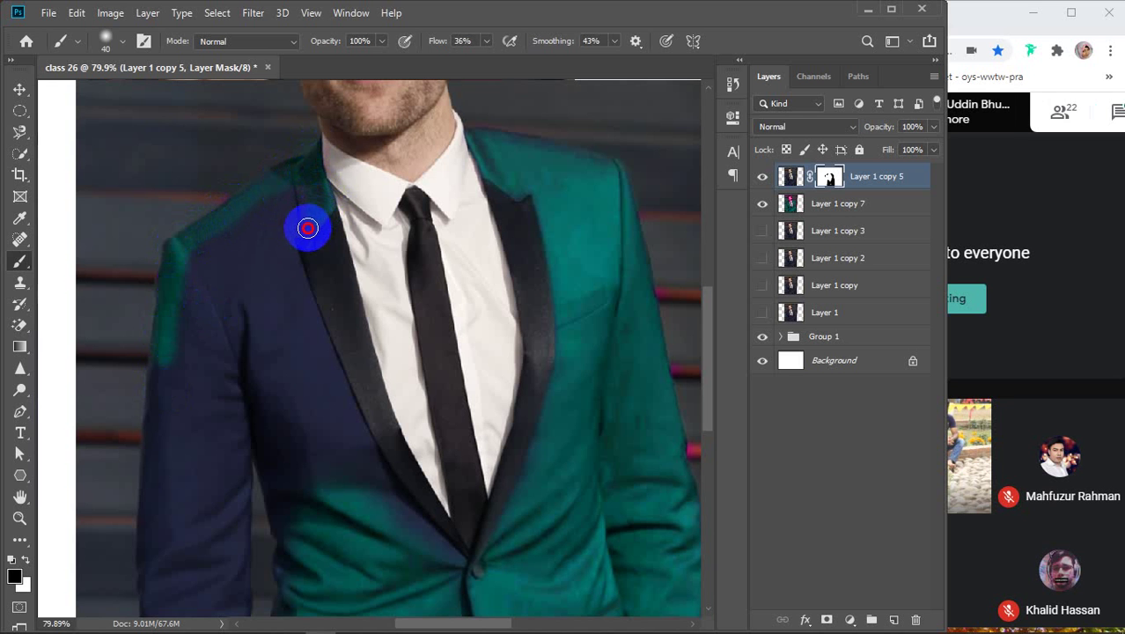
# Step: Paint black with the 40 px brush on Layer 1 copy 5's mask along the left lapel down to the button and the inner arm seam
pyautogui.moveTo(286, 246)
pyautogui.mouseDown()
pyautogui.moveTo(296, 303)
pyautogui.moveTo(309, 191)
pyautogui.moveTo(276, 292)
pyautogui.mouseUp()
pyautogui.moveTo(311, 340)
pyautogui.mouseDown()
pyautogui.moveTo(277, 277)
pyautogui.moveTo(251, 176)
pyautogui.moveTo(280, 261)
pyautogui.mouseUp()
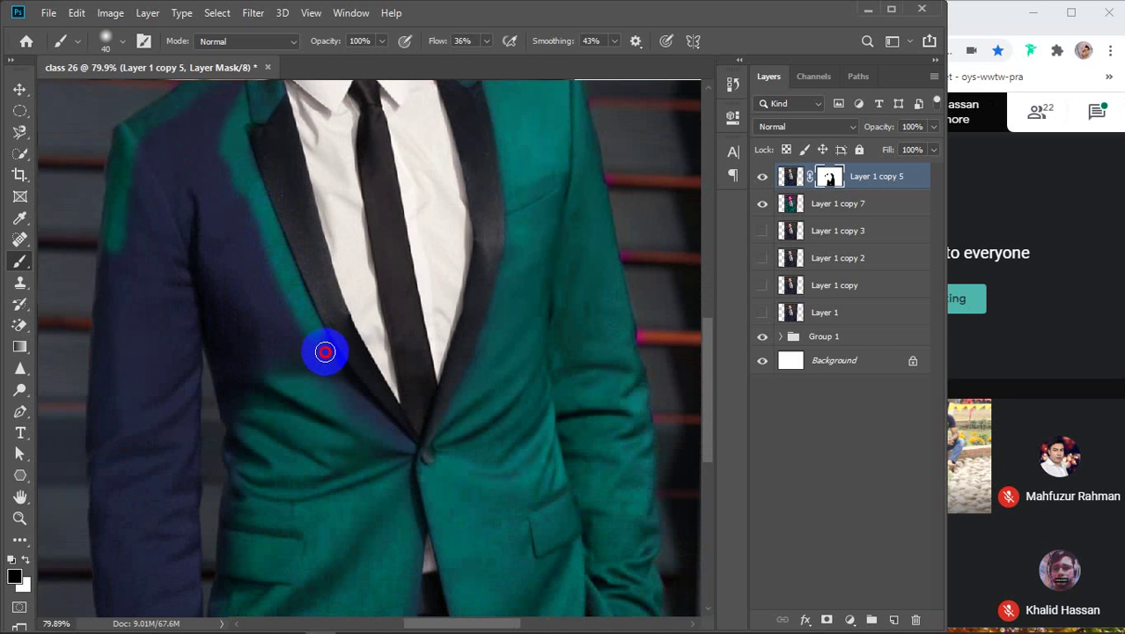
pyautogui.moveTo(340, 369); pyautogui.dragTo(427, 458)
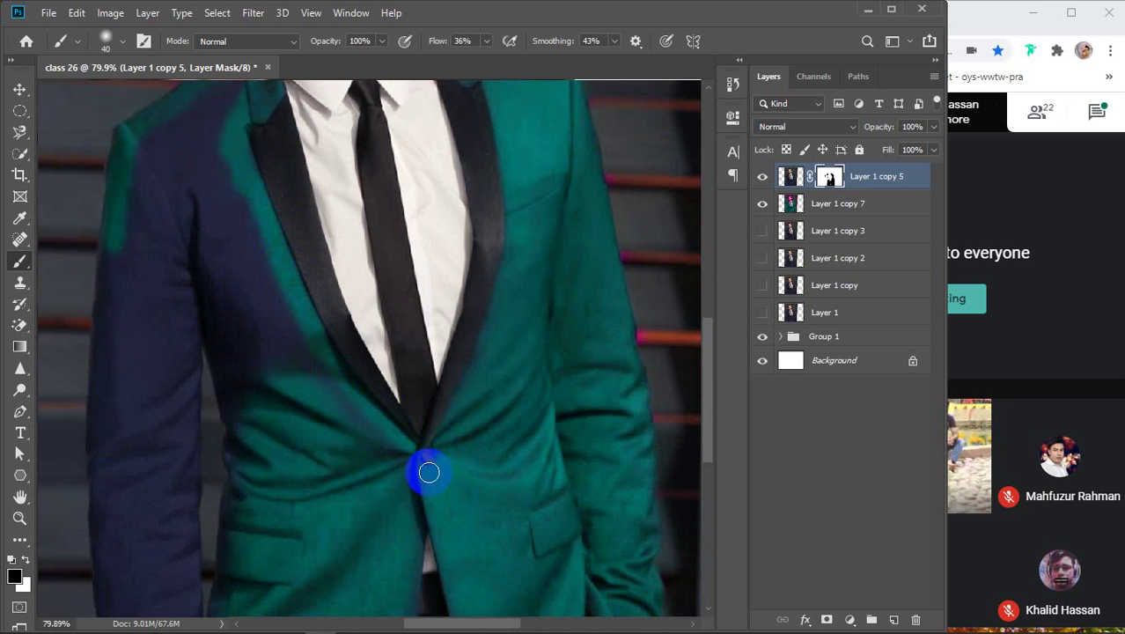
pyautogui.moveTo(320, 338); pyautogui.dragTo(370, 445)
pyautogui.moveTo(182, 192); pyautogui.dragTo(227, 379)
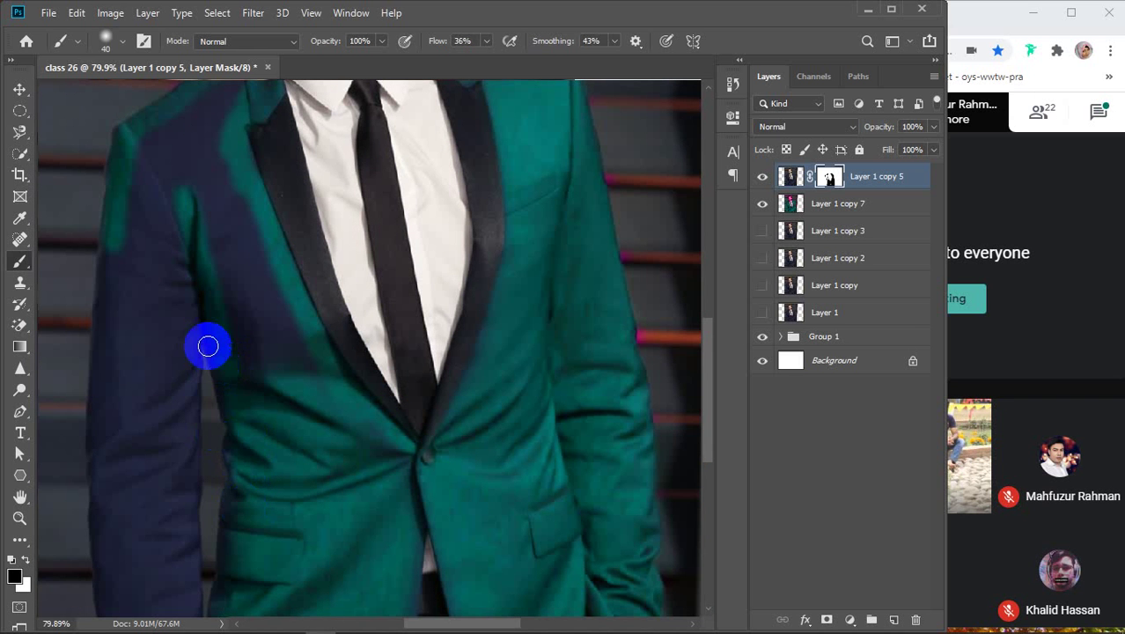
pyautogui.moveTo(210, 318); pyautogui.dragTo(237, 420)
# Step: Paint black on the mask along the inner and outer edges of the left sleeve down to the photo's lower edge
pyautogui.press('space')
pyautogui.moveTo(324, 385); pyautogui.dragTo(352, 261)
pyautogui.moveTo(248, 252)
pyautogui.mouseDown()
pyautogui.moveTo(270, 382)
pyautogui.moveTo(256, 397)
pyautogui.moveTo(253, 365)
pyautogui.moveTo(240, 532)
pyautogui.mouseUp()
pyautogui.moveTo(194, 138)
pyautogui.mouseDown()
pyautogui.moveTo(212, 151)
pyautogui.moveTo(218, 219)
pyautogui.moveTo(206, 557)
pyautogui.mouseUp()
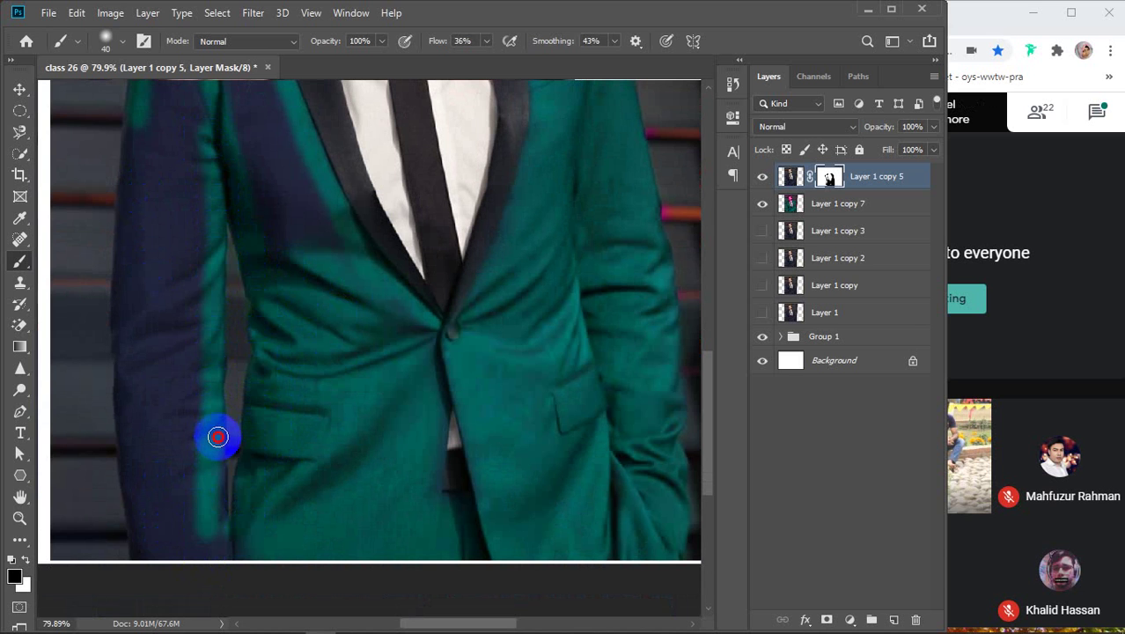
pyautogui.moveTo(217, 437)
pyautogui.mouseDown()
pyautogui.moveTo(224, 504)
pyautogui.moveTo(209, 568)
pyautogui.moveTo(156, 555)
pyautogui.mouseUp()
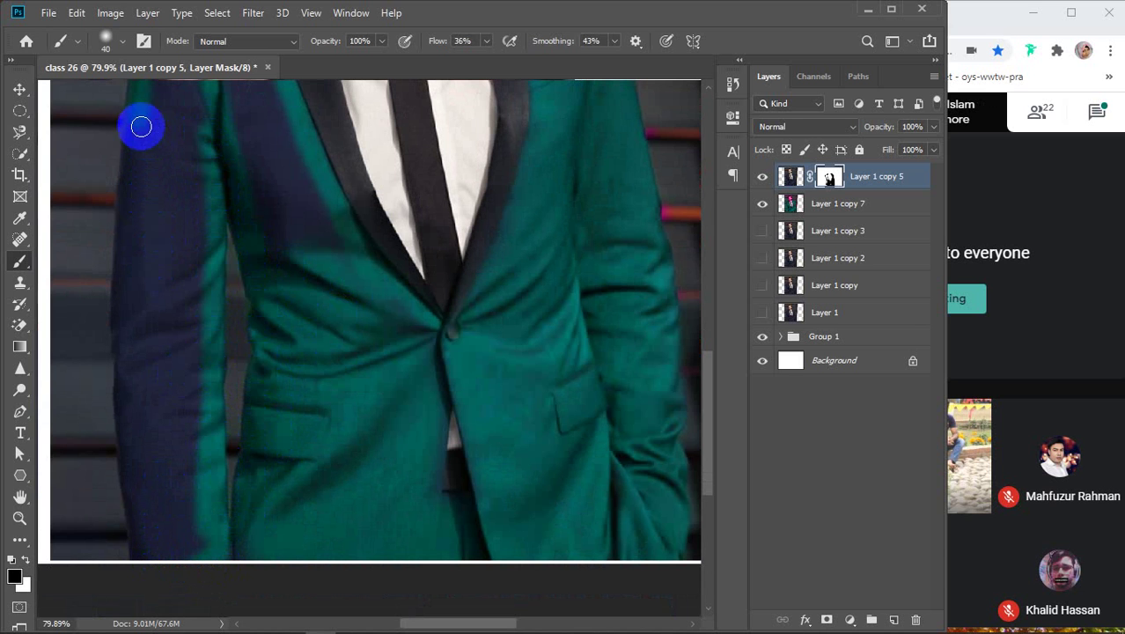
pyautogui.moveTo(128, 139); pyautogui.dragTo(130, 357)
pyautogui.moveTo(125, 240)
pyautogui.mouseDown()
pyautogui.moveTo(119, 448)
pyautogui.moveTo(155, 564)
pyautogui.mouseUp()
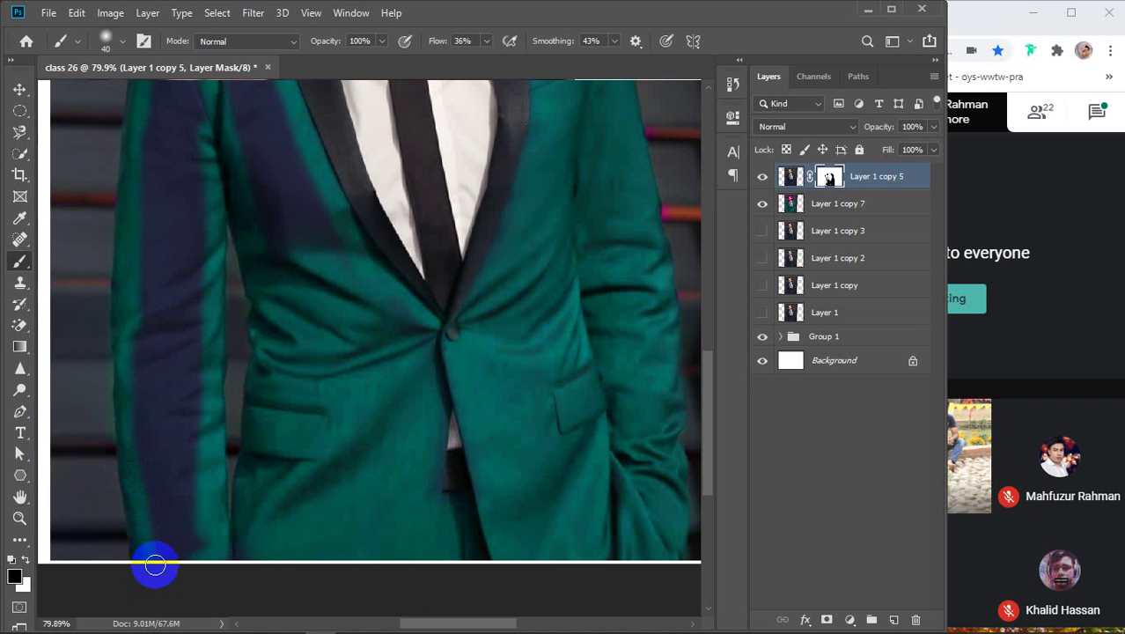
# Step: Enlarge the brush to 80 px and mask out the remaining navy areas of the left sleeve, chest and shoulder
pyautogui.scroll(-1, 194, 463)
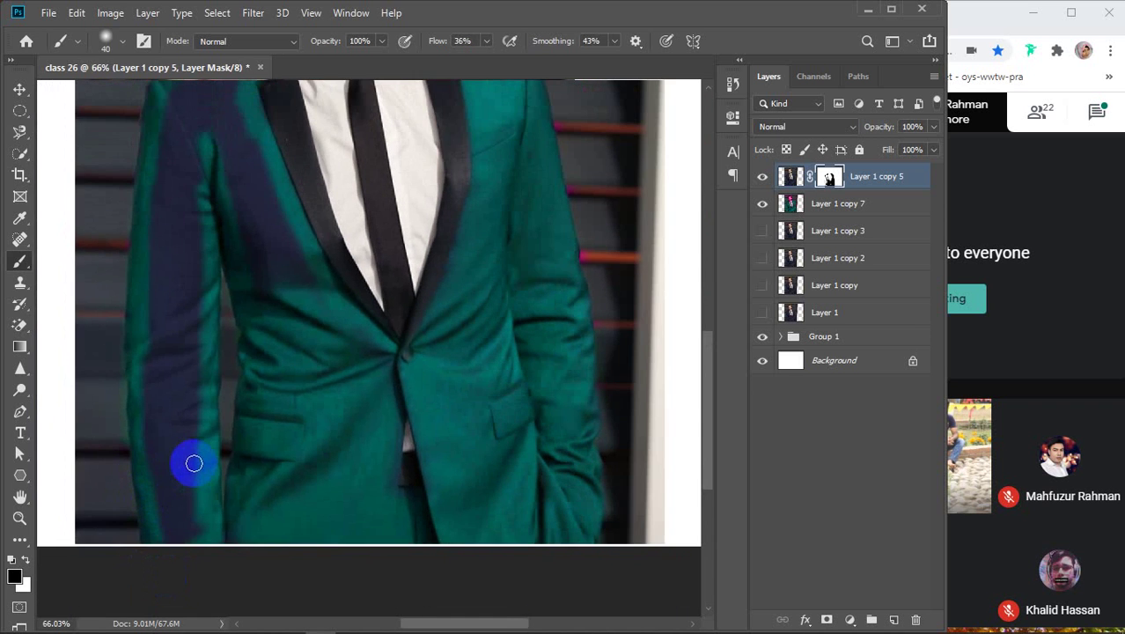
pyautogui.press(']')
pyautogui.press(']')
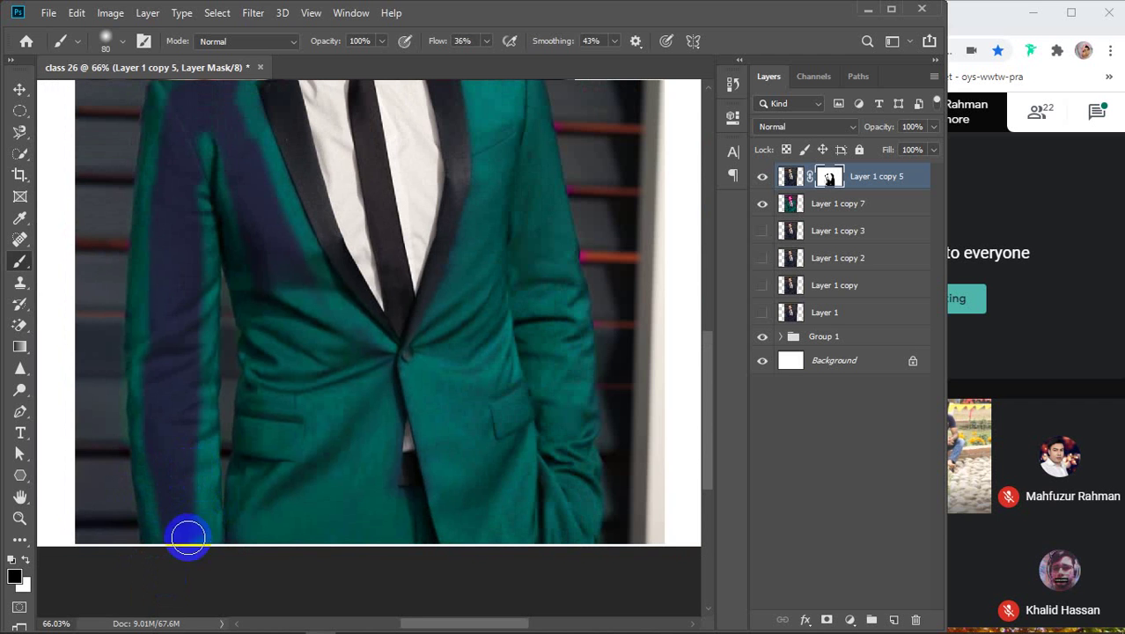
pyautogui.moveTo(187, 537)
pyautogui.mouseDown()
pyautogui.moveTo(181, 163)
pyautogui.moveTo(153, 202)
pyautogui.moveTo(153, 356)
pyautogui.moveTo(186, 580)
pyautogui.moveTo(163, 447)
pyautogui.moveTo(166, 262)
pyautogui.moveTo(154, 381)
pyautogui.moveTo(174, 529)
pyautogui.moveTo(197, 219)
pyautogui.moveTo(181, 289)
pyautogui.moveTo(203, 447)
pyautogui.mouseUp()
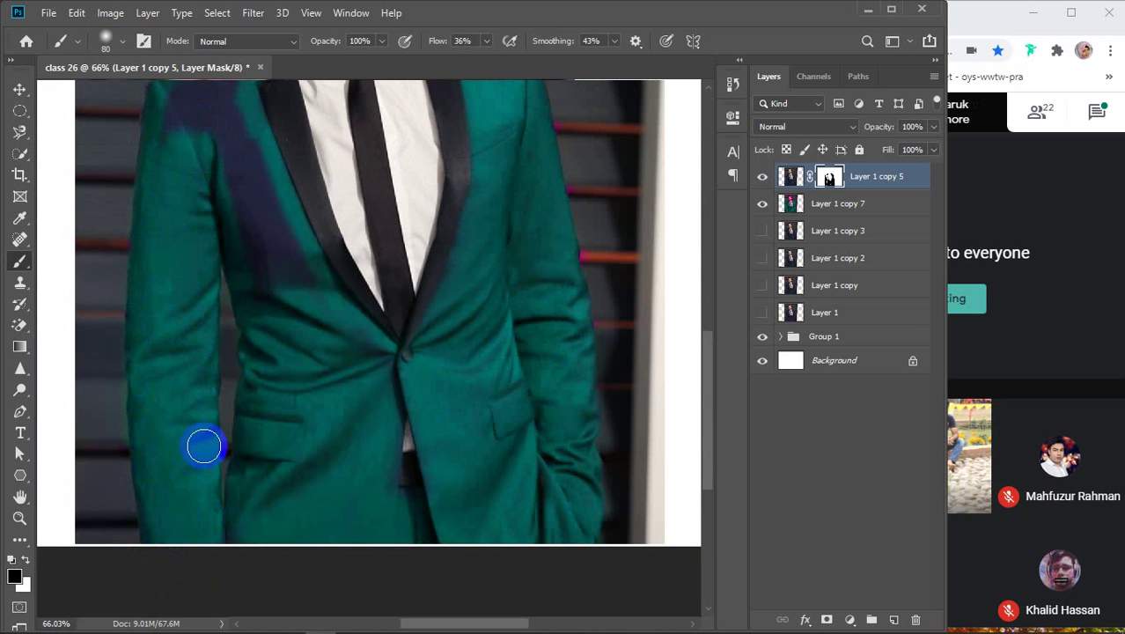
pyautogui.press('space')
pyautogui.moveTo(186, 361); pyautogui.dragTo(185, 515)
pyautogui.moveTo(178, 262)
pyautogui.mouseDown()
pyautogui.moveTo(179, 238)
pyautogui.moveTo(242, 202)
pyautogui.moveTo(161, 287)
pyautogui.moveTo(187, 273)
pyautogui.moveTo(268, 369)
pyautogui.moveTo(314, 467)
pyautogui.moveTo(279, 462)
pyautogui.moveTo(201, 277)
pyautogui.moveTo(229, 188)
pyautogui.moveTo(234, 230)
pyautogui.moveTo(256, 192)
pyautogui.moveTo(199, 221)
pyautogui.moveTo(226, 206)
pyautogui.moveTo(256, 209)
pyautogui.moveTo(221, 256)
pyautogui.mouseUp()
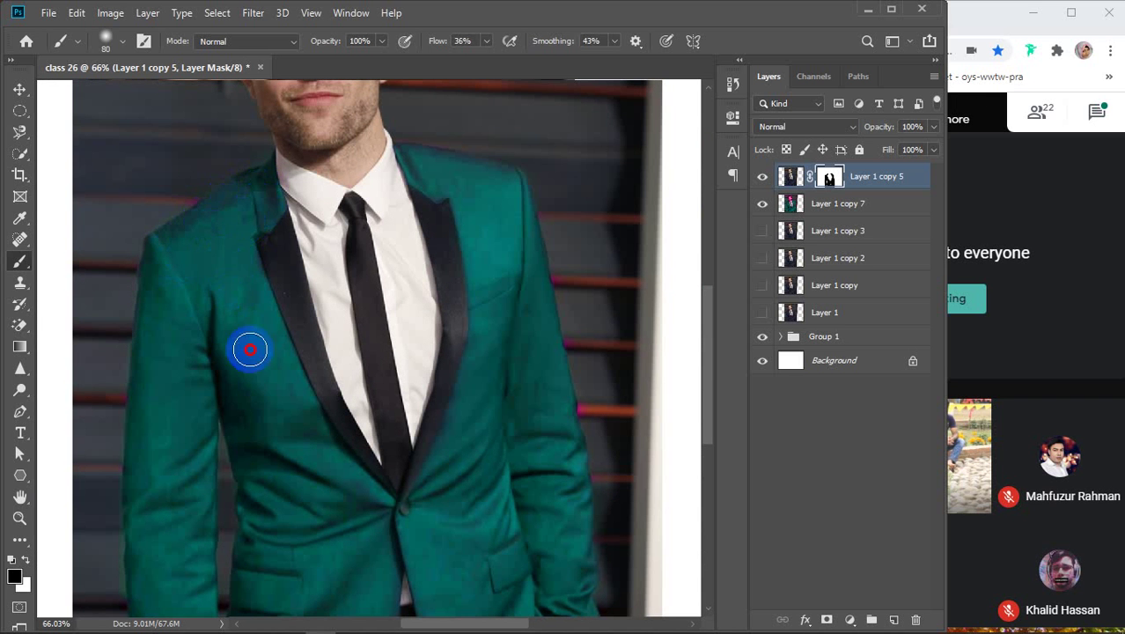
# Step: Paint white on the mask with a 20 px brush over the magenta spill outside the right sleeve to restore the background
pyautogui.click(22, 560)
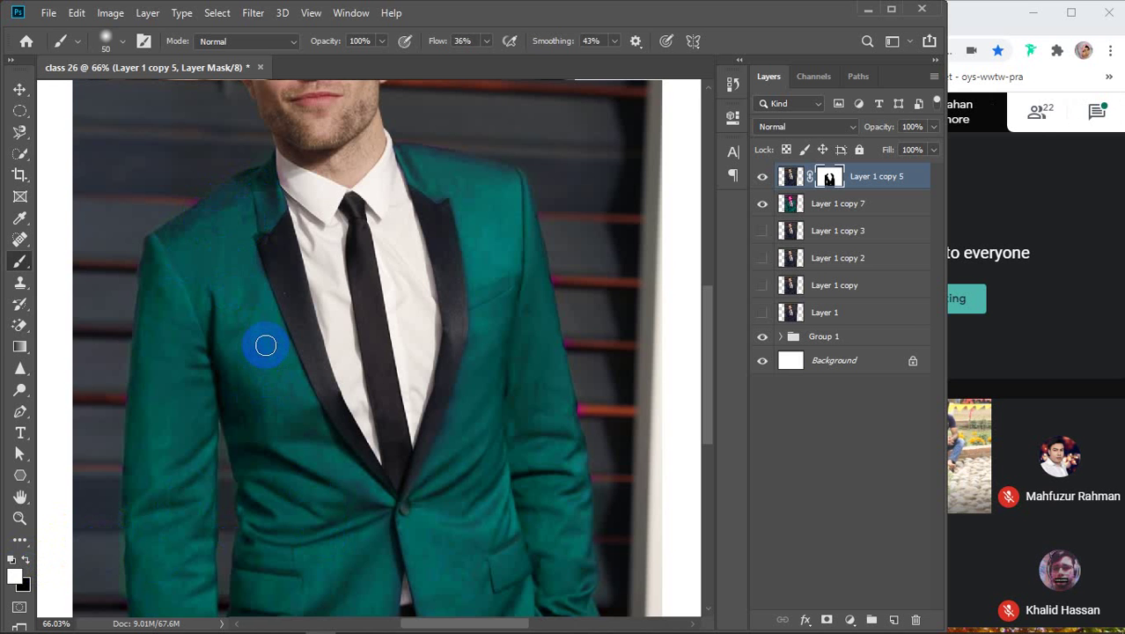
pyautogui.press('[')
pyautogui.press('[')
pyautogui.scroll(3, 576, 280)
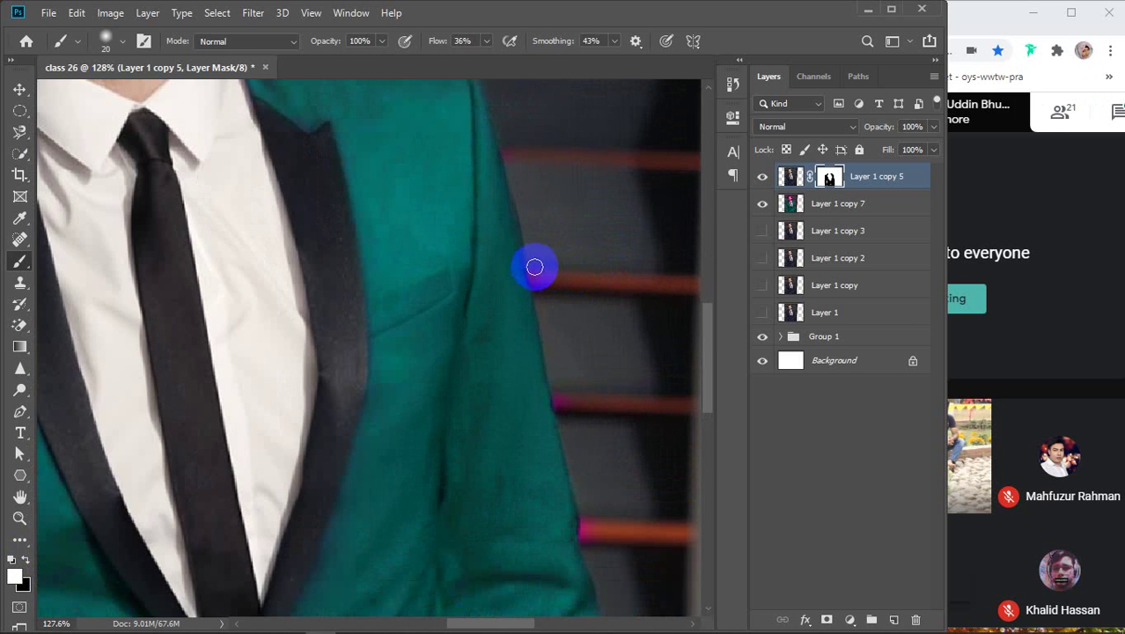
pyautogui.moveTo(537, 275)
pyautogui.mouseDown()
pyautogui.moveTo(565, 308)
pyautogui.moveTo(539, 266)
pyautogui.mouseUp()
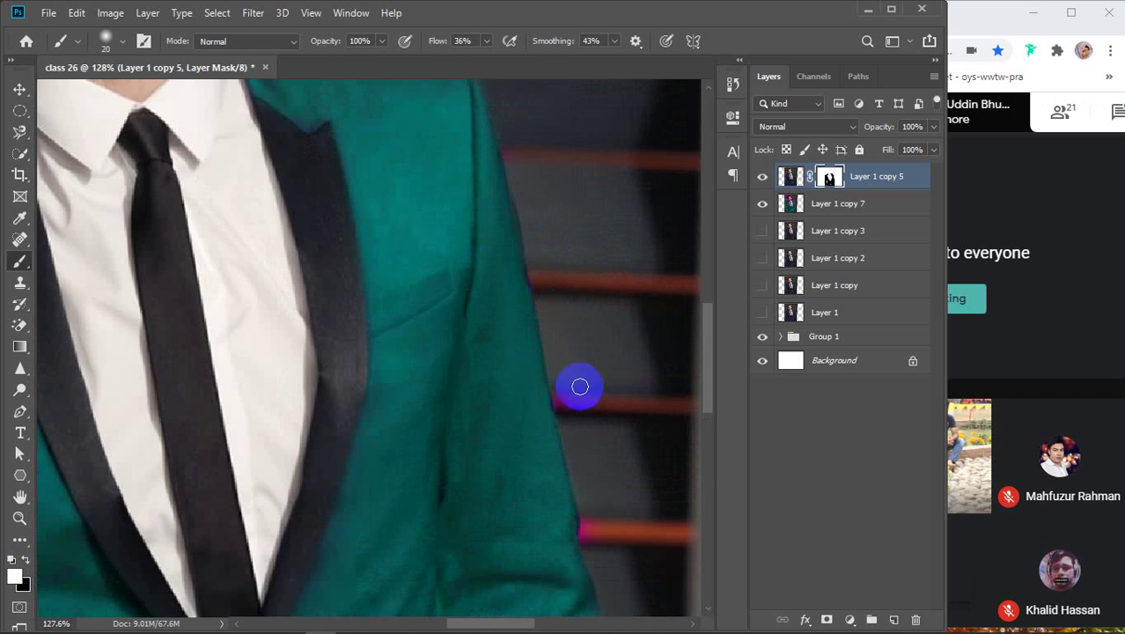
pyautogui.moveTo(560, 394)
pyautogui.mouseDown()
pyautogui.moveTo(585, 435)
pyautogui.moveTo(599, 416)
pyautogui.moveTo(589, 387)
pyautogui.moveTo(586, 412)
pyautogui.moveTo(617, 451)
pyautogui.mouseUp()
pyautogui.scroll(-1, 590, 390)
pyautogui.scroll(-3, 590, 390)
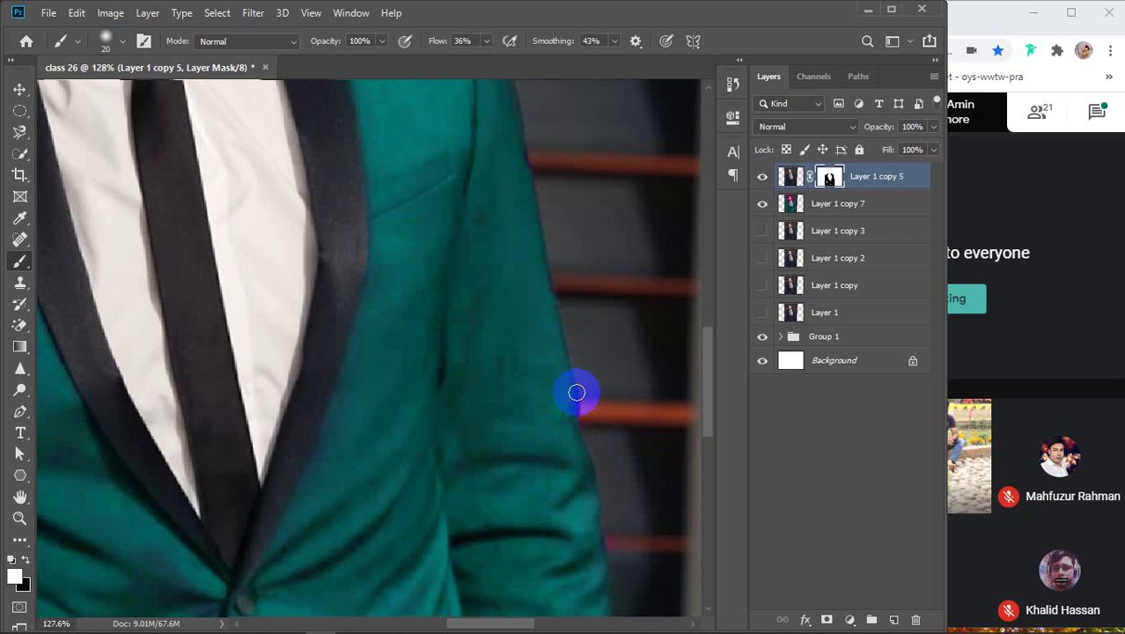
pyautogui.scroll(-5, 575, 393)
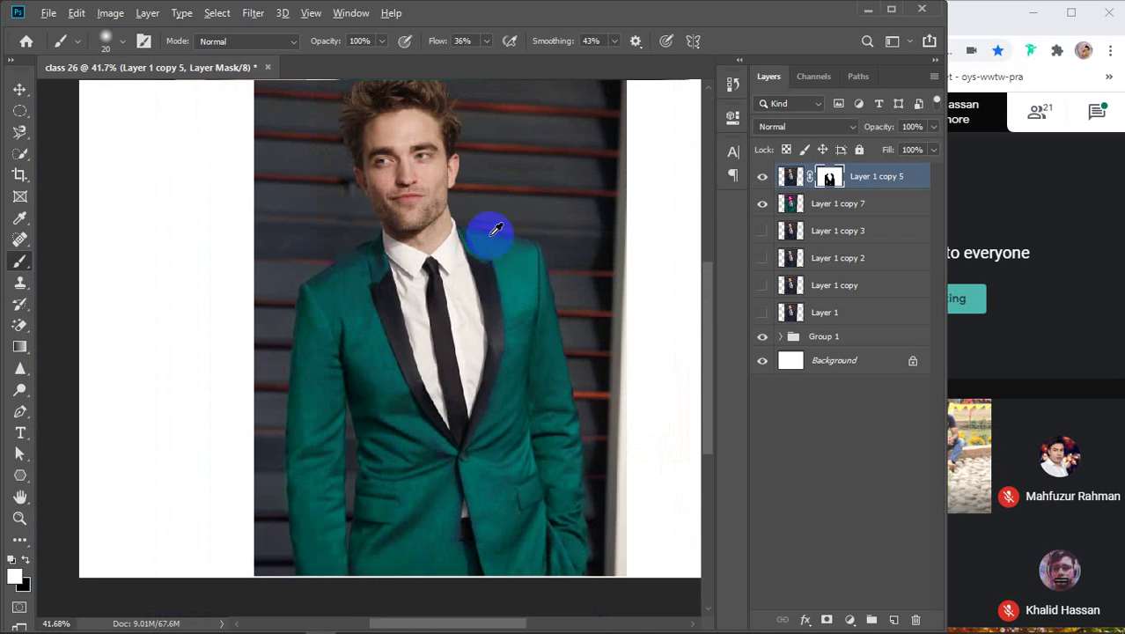
# Step: Clean the color spill above both shoulders by painting white on the mask just outside the jacket outline
pyautogui.scroll(5, 496, 229)
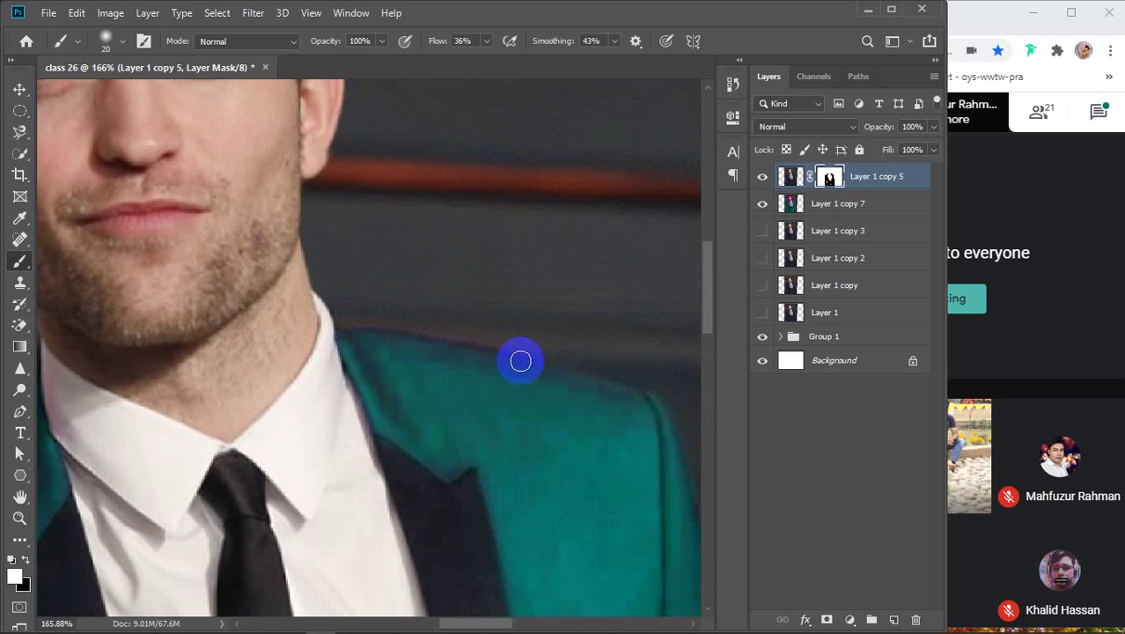
pyautogui.scroll(-1, 519, 359)
pyautogui.scroll(-3, 520, 359)
pyautogui.scroll(4, 226, 423)
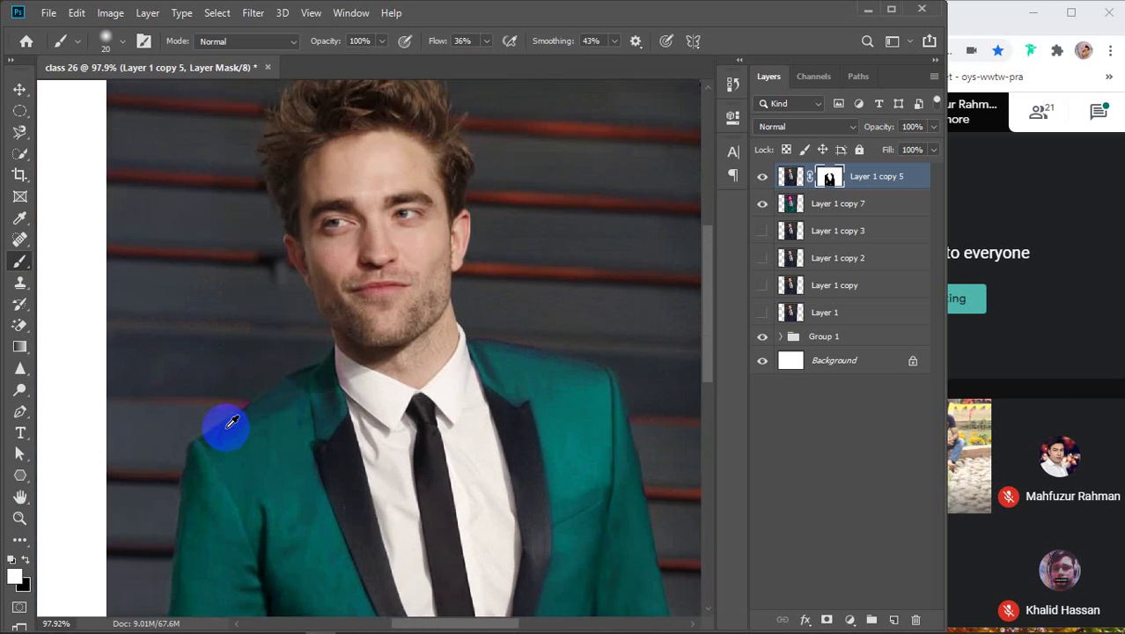
pyautogui.scroll(1, 230, 413)
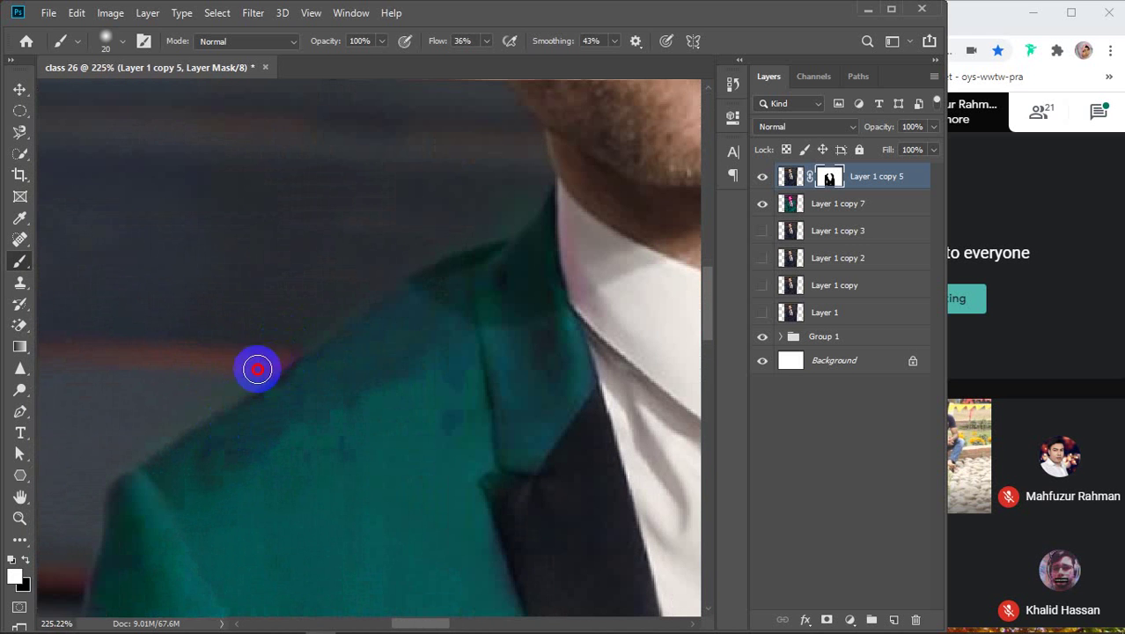
pyautogui.scroll(-4, 209, 357)
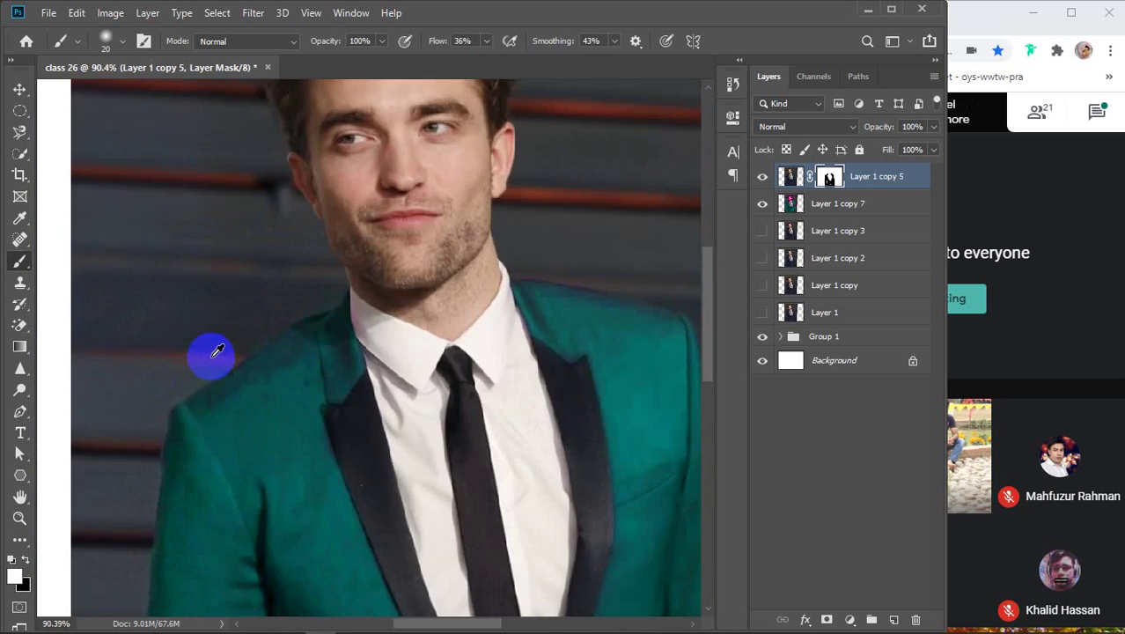
# Step: Remove the green spill outside the left sleeve by painting white on the mask along its outer edge
pyautogui.scroll(-1, 215, 354)
pyautogui.scroll(4, 231, 442)
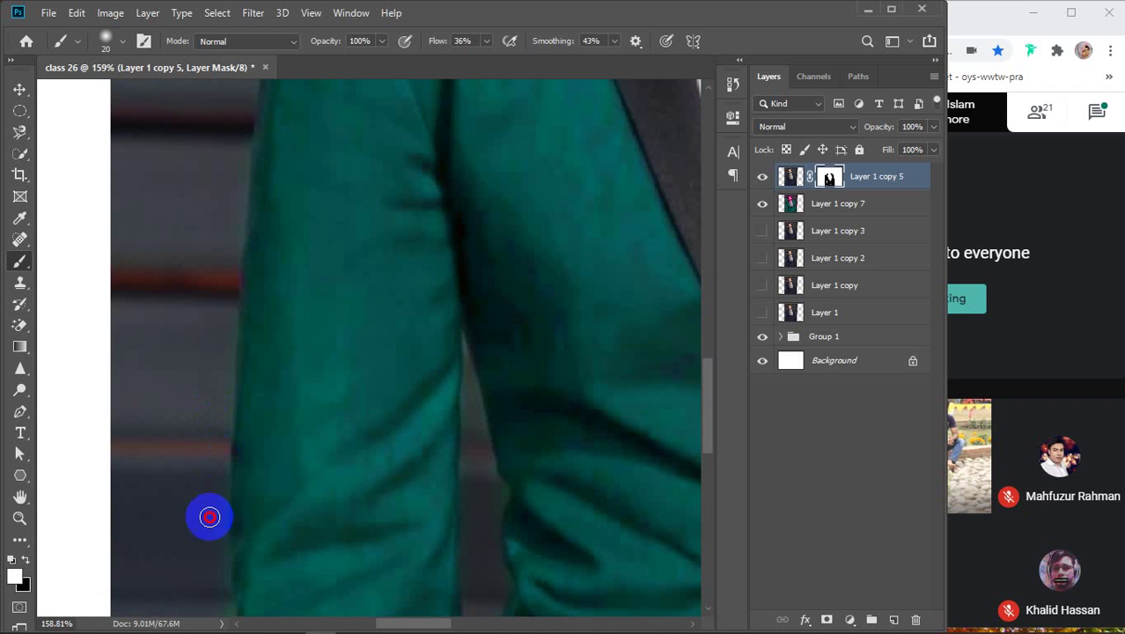
pyautogui.scroll(-5, 231, 489)
pyautogui.scroll(-2, 231, 483)
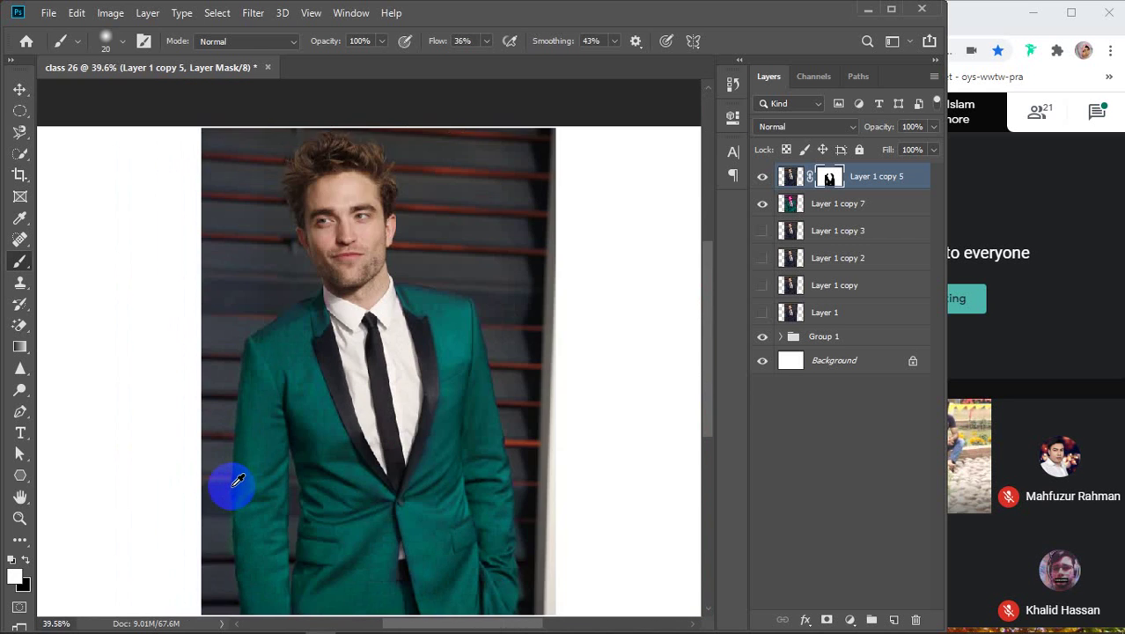
pyautogui.scroll(8, 226, 501)
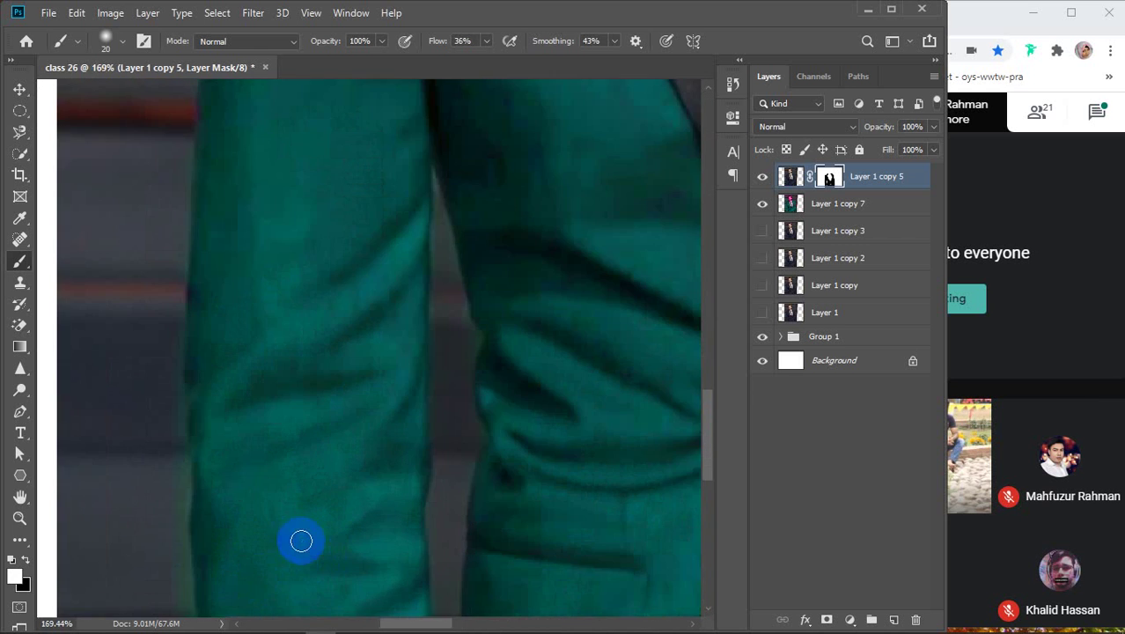
pyautogui.moveTo(301, 540); pyautogui.dragTo(451, 246)
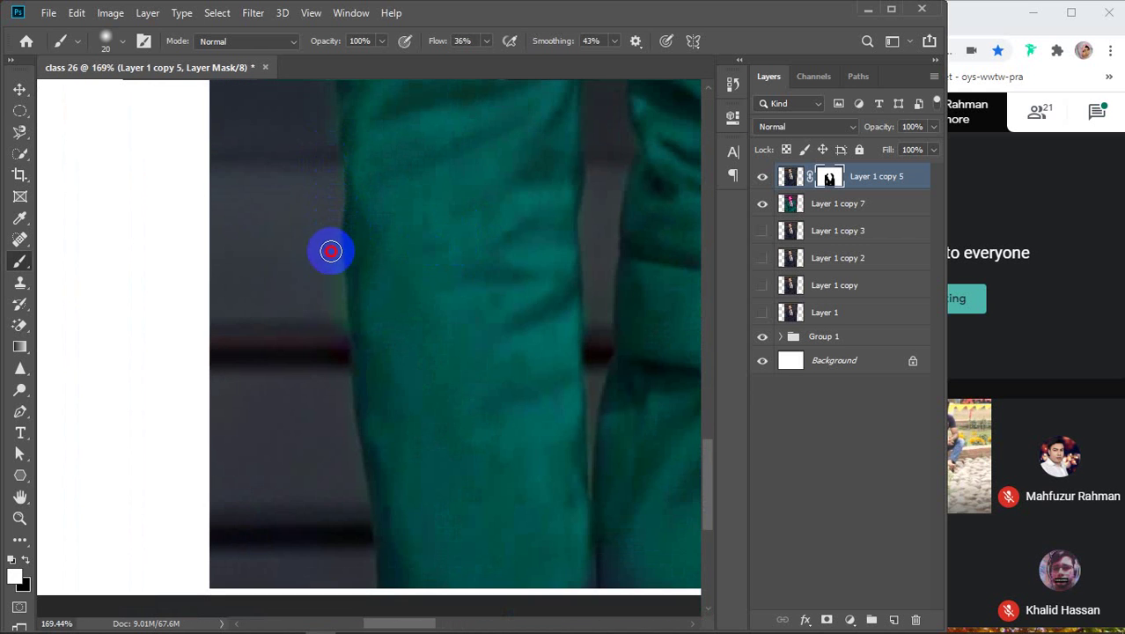
pyautogui.moveTo(334, 200); pyautogui.dragTo(334, 371)
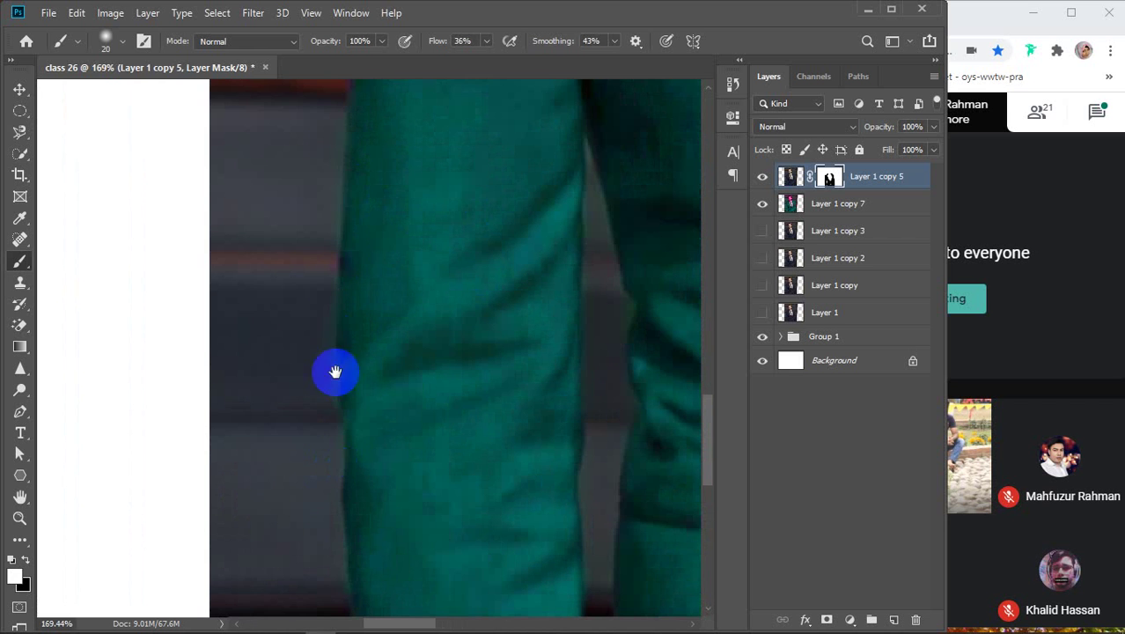
pyautogui.moveTo(326, 221); pyautogui.dragTo(320, 514)
pyautogui.scroll(-6, 387, 401)
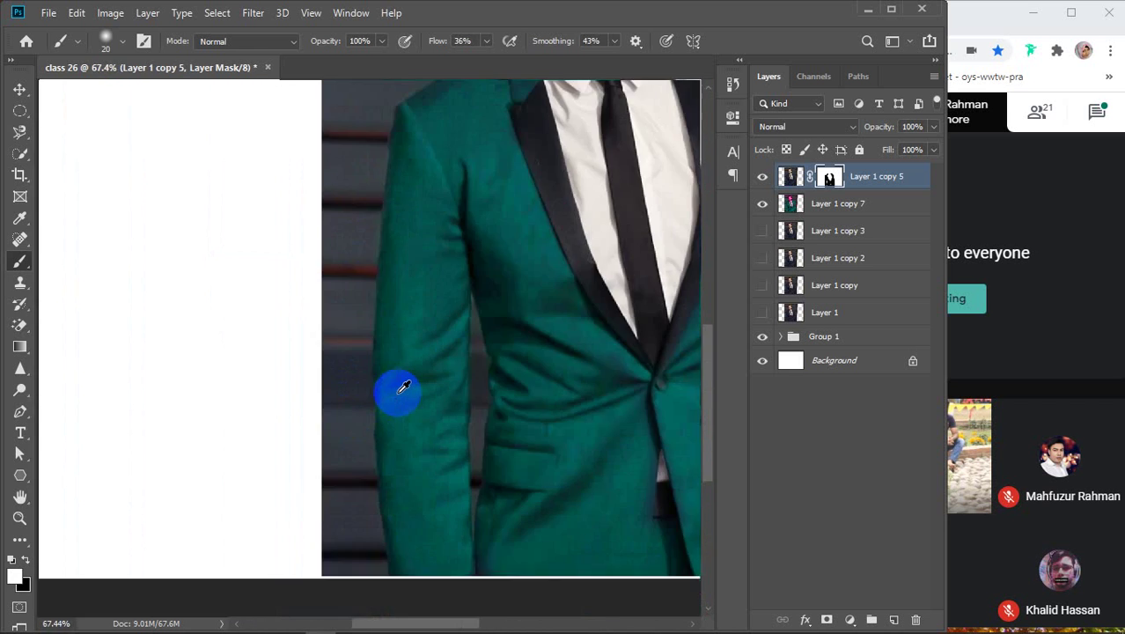
# Step: Group Layer 1 copy 5 with Layer 1 copy 7 and move the group directly above Group 1
pyautogui.click(829, 178)
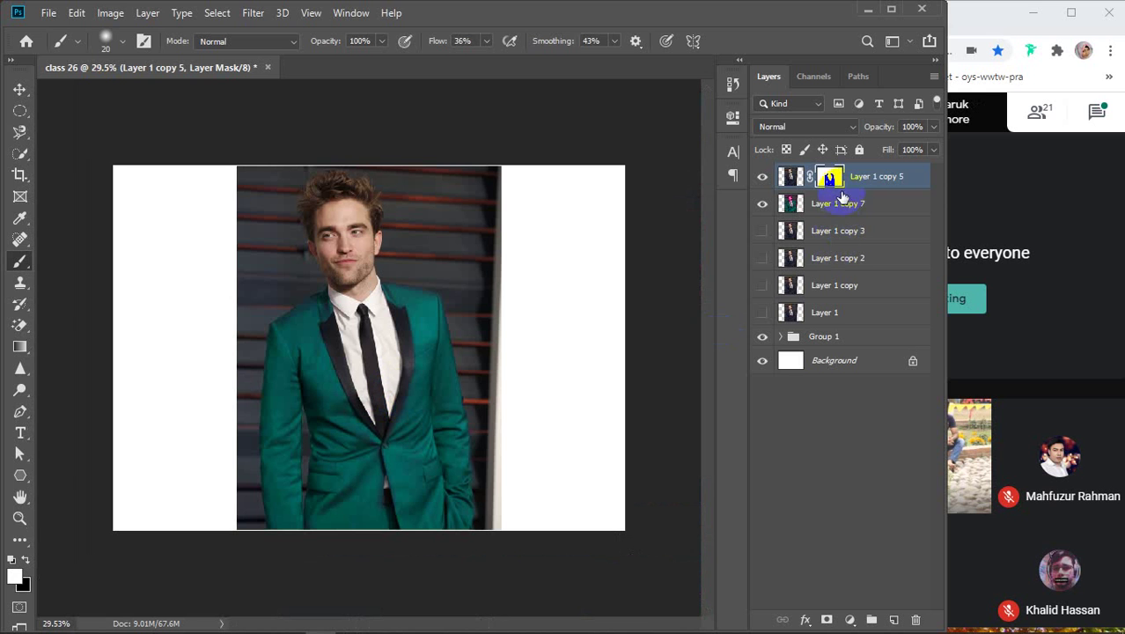
pyautogui.keyDown('ctrl'); pyautogui.click(876, 210); pyautogui.keyUp('ctrl')
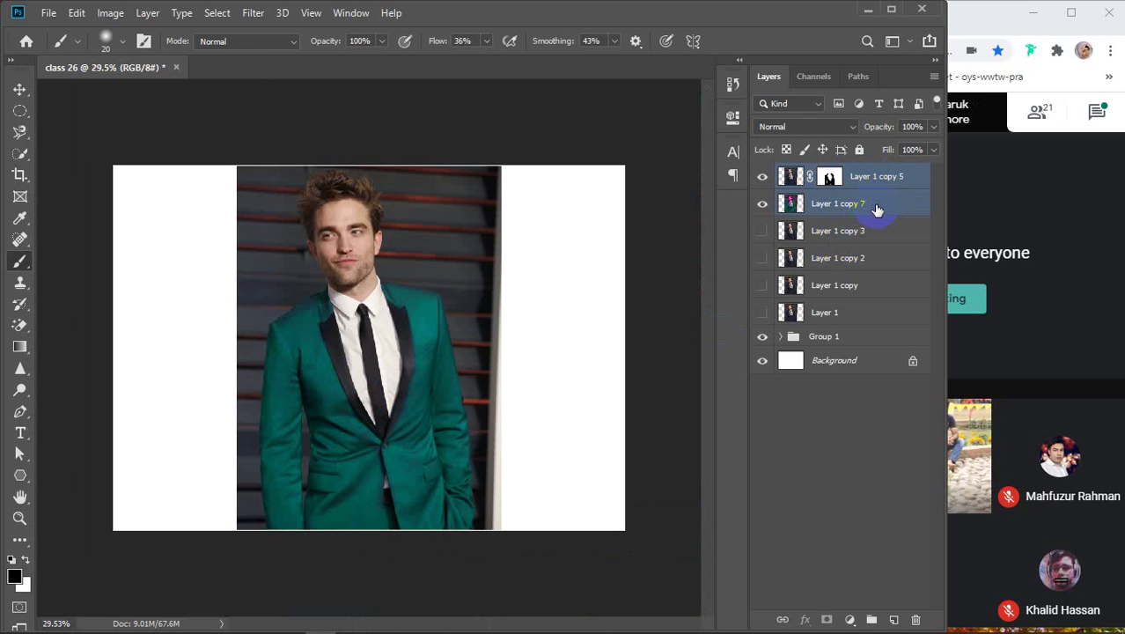
pyautogui.hotkey('ctrl', 'g')
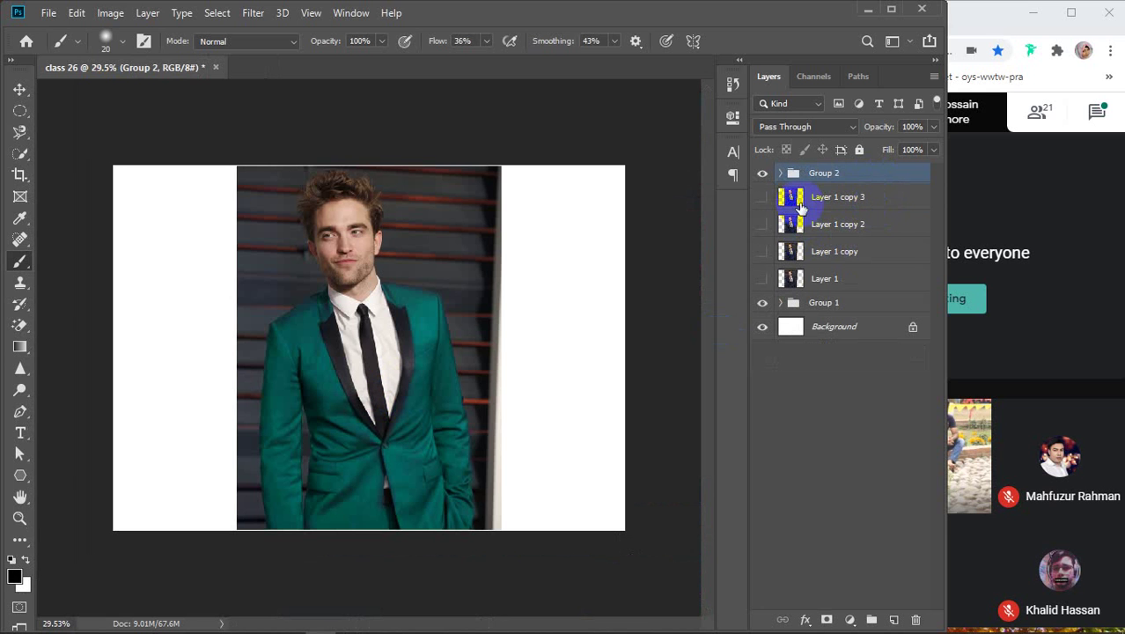
pyautogui.moveTo(853, 171); pyautogui.dragTo(834, 291)
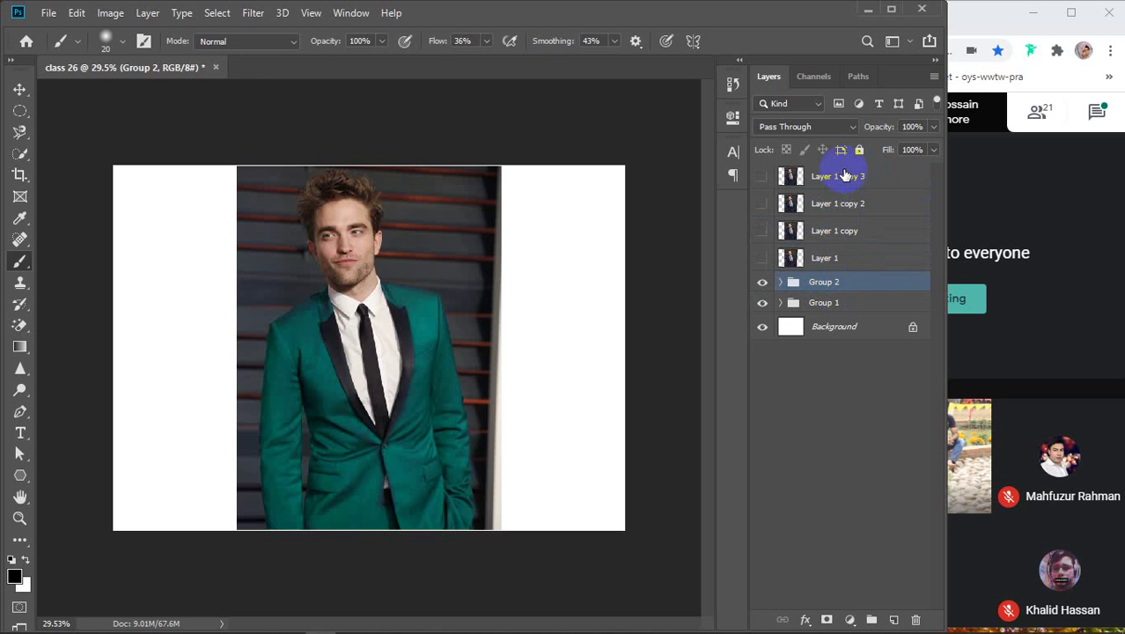
# Step: Show Layer 1 copy 3 and recolor it with Hue/Saturation at Hue +117 and Saturation +70
pyautogui.click(843, 175)
pyautogui.click(762, 177)
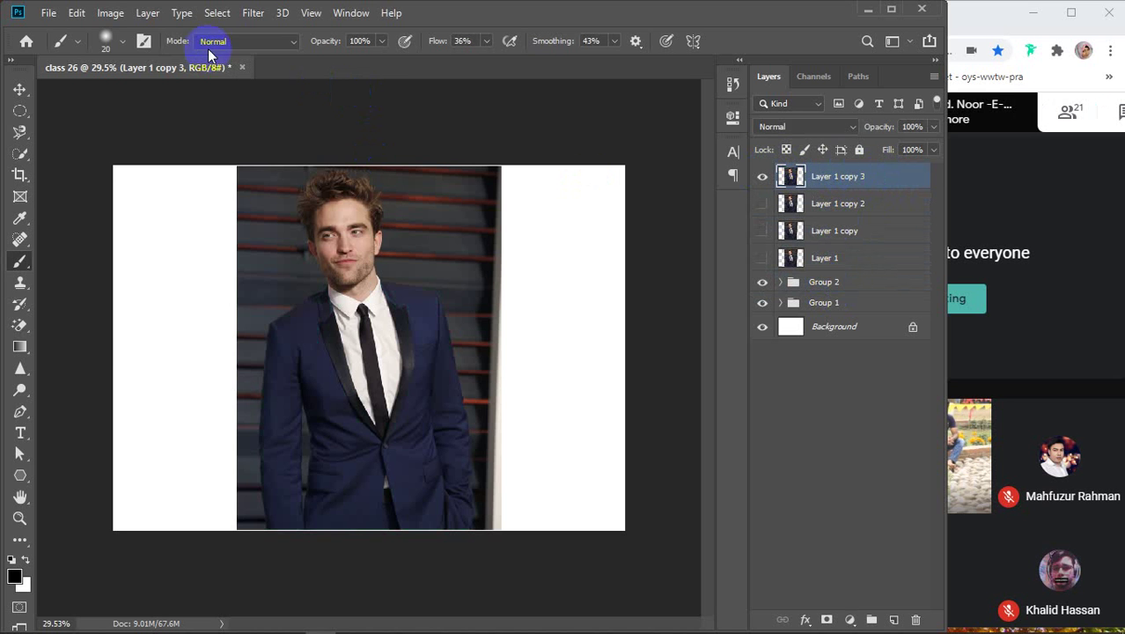
pyautogui.click(111, 12)
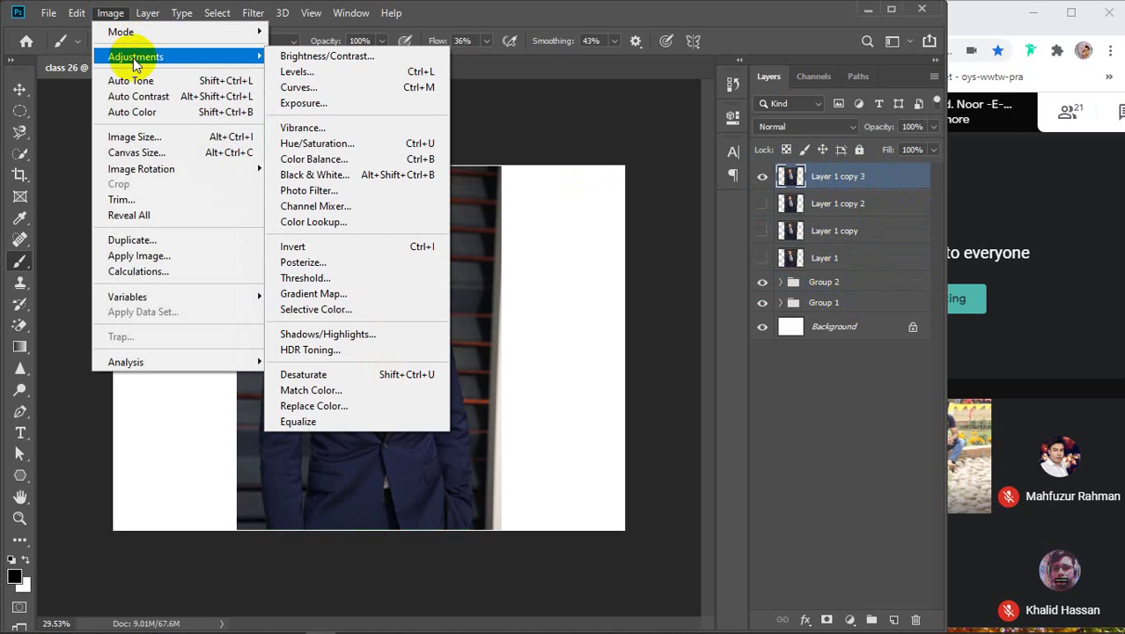
pyautogui.moveTo(171, 59)
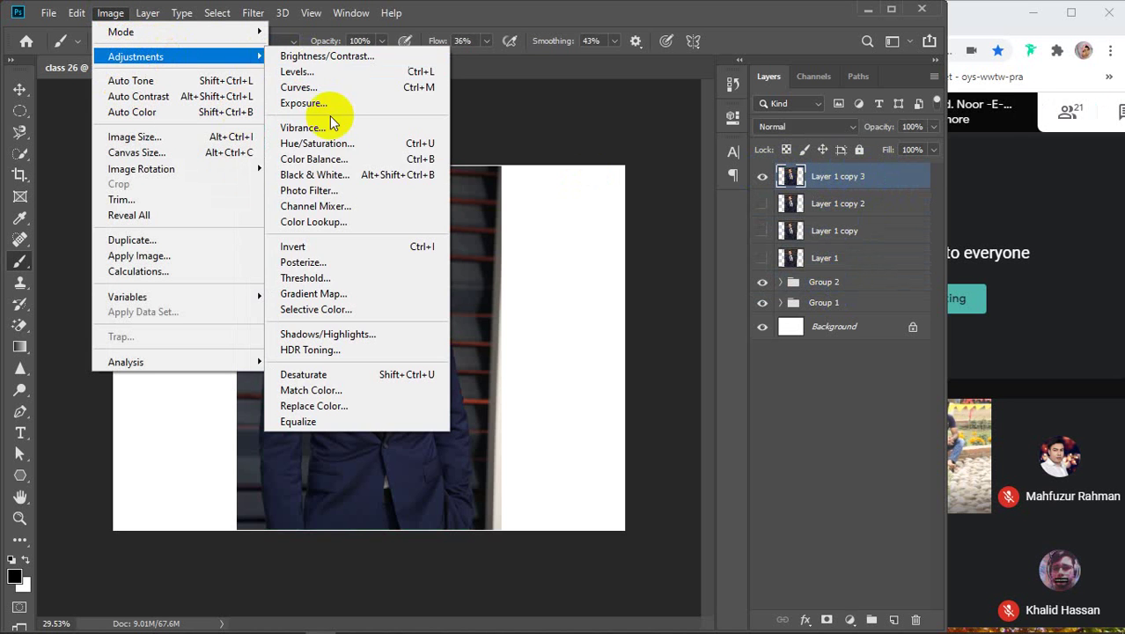
pyautogui.click(328, 145)
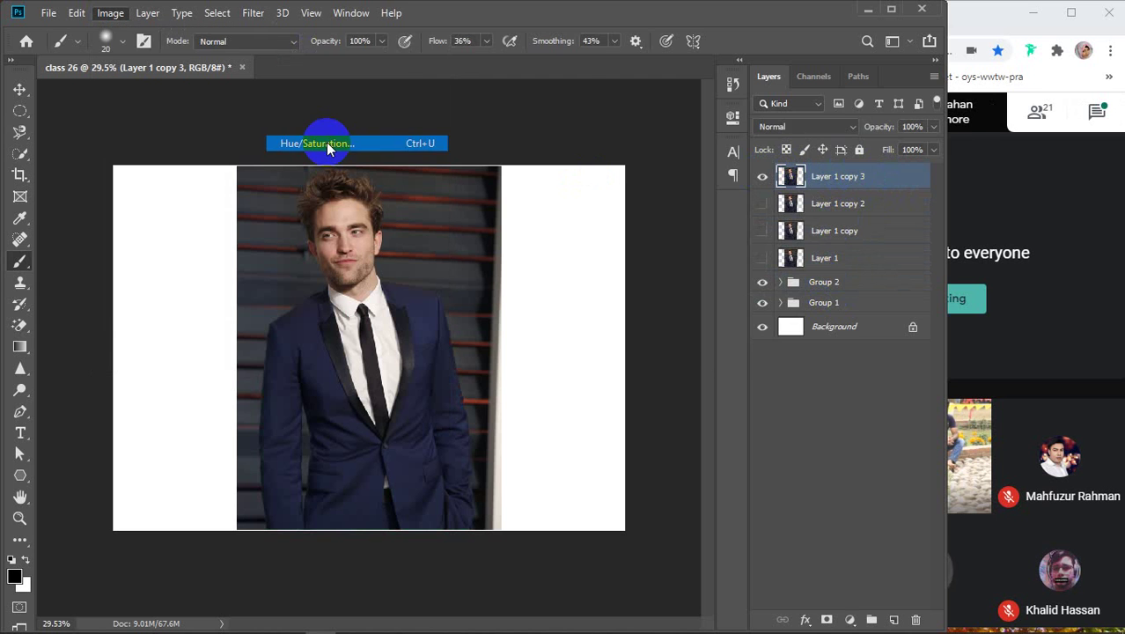
pyautogui.moveTo(752, 194); pyautogui.dragTo(785, 187)
pyautogui.moveTo(752, 235); pyautogui.dragTo(816, 234)
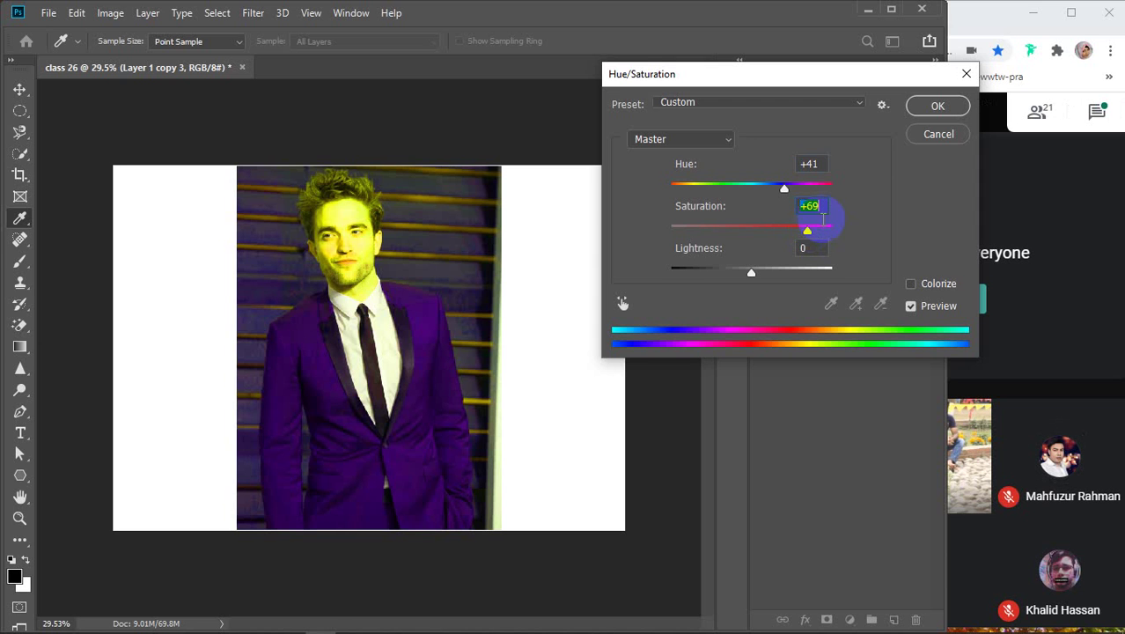
pyautogui.click(792, 186)
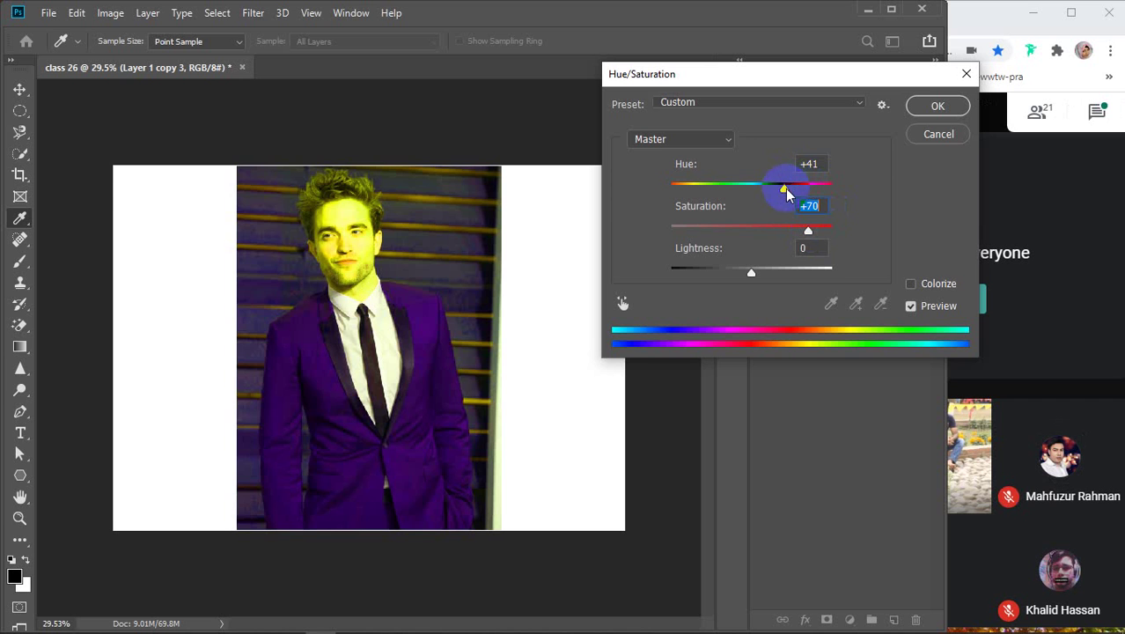
pyautogui.moveTo(788, 194); pyautogui.dragTo(814, 199)
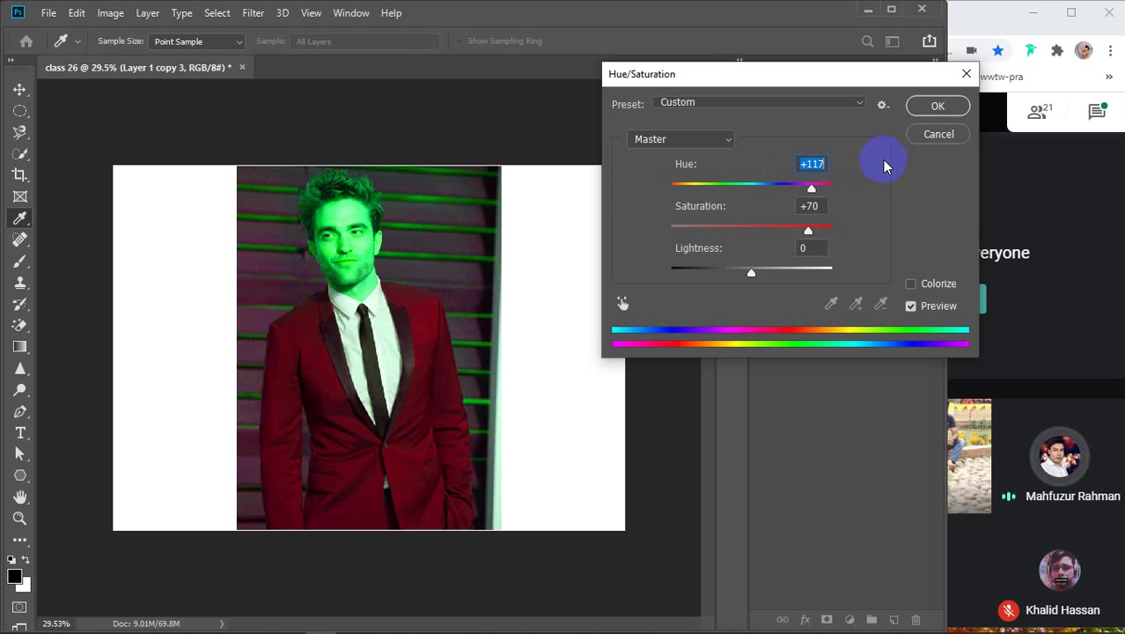
pyautogui.click(936, 106)
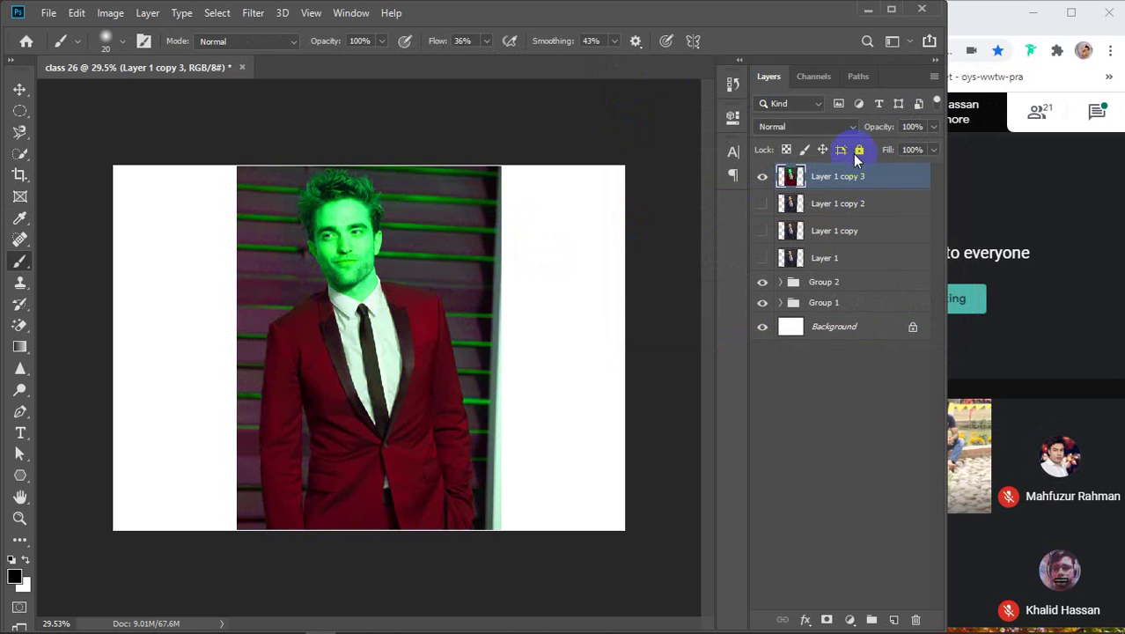
# Step: Show Layer 1 copy 2, move it directly above Layer 1 copy 3, and add a layer mask to it
pyautogui.click(762, 203)
pyautogui.moveTo(847, 206); pyautogui.dragTo(832, 174)
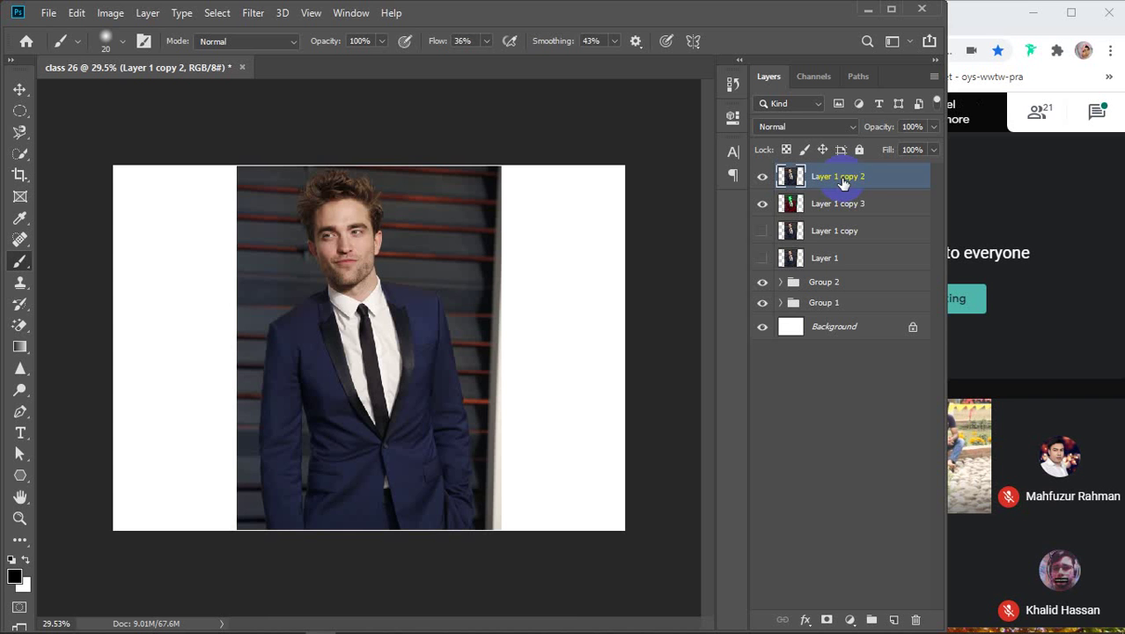
pyautogui.click(827, 619)
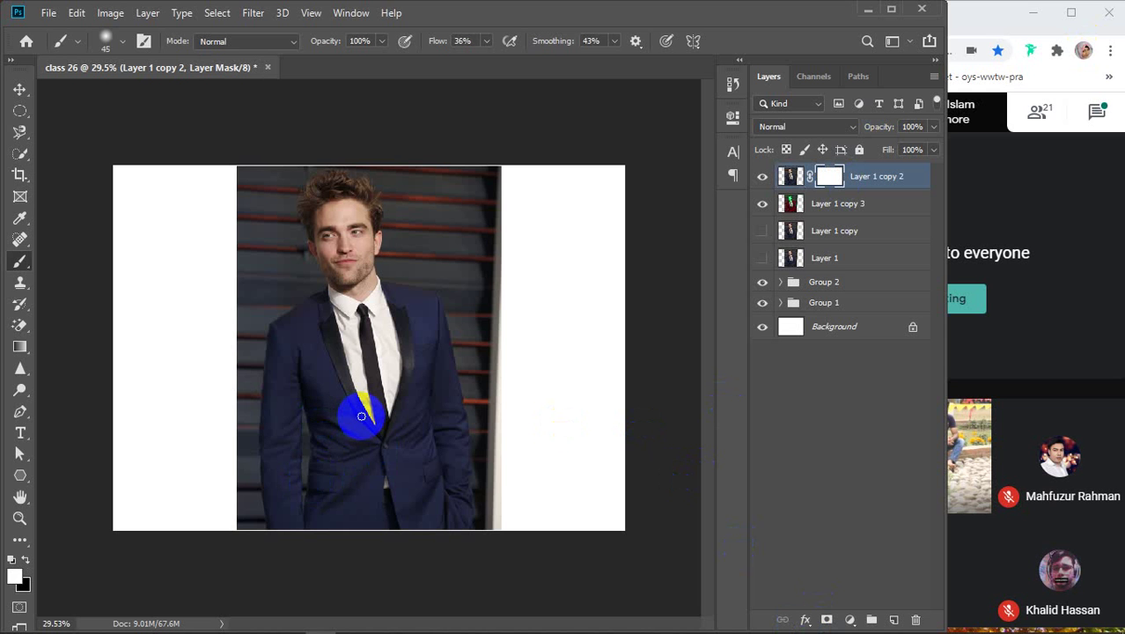
# Step: Paint black on the mask with a 125 px brush over the lower front of the jacket to reveal the red
pyautogui.press(']')
pyautogui.press(']')
pyautogui.scroll(3, 376, 503)
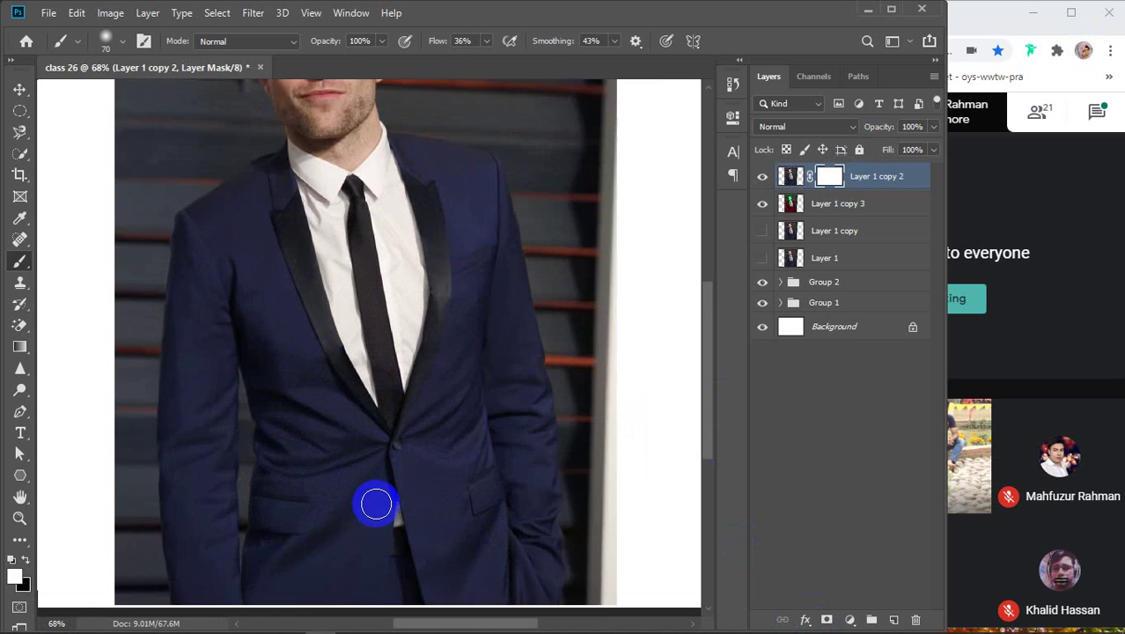
pyautogui.press(']')
pyautogui.press(']')
pyautogui.press(']')
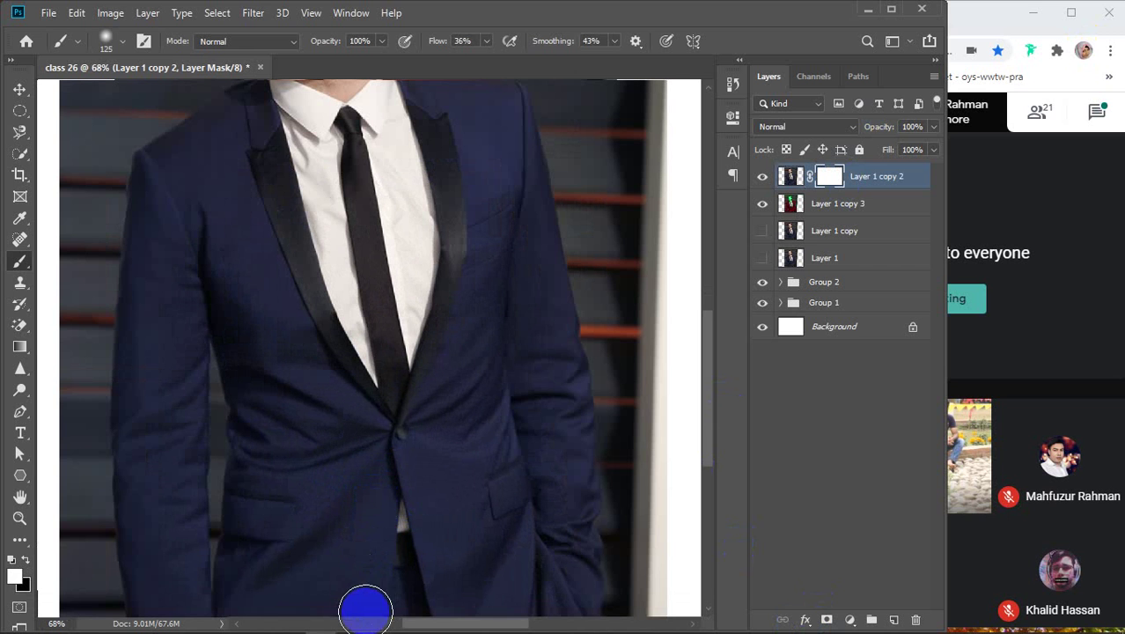
pyautogui.moveTo(368, 602); pyautogui.dragTo(449, 604)
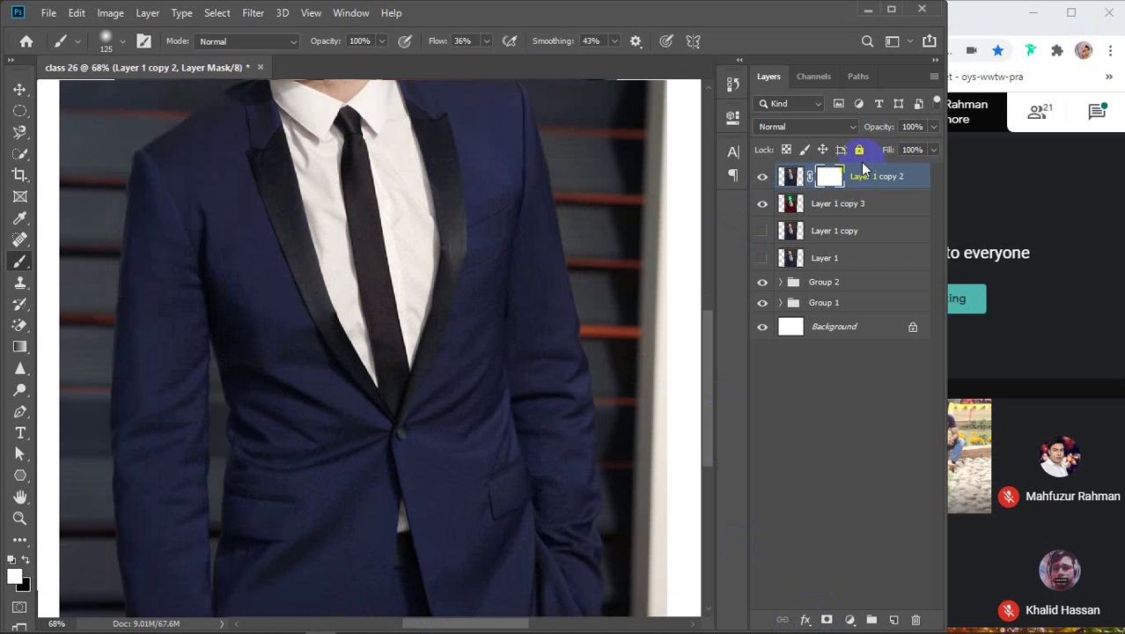
pyautogui.click(834, 176)
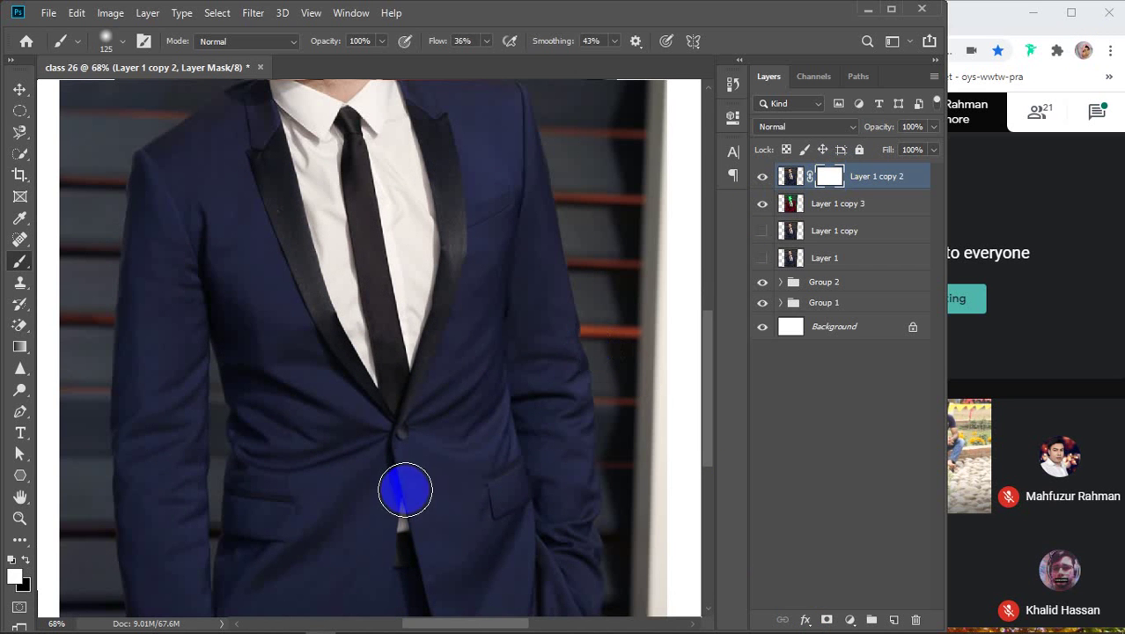
pyautogui.click(25, 561)
pyautogui.scroll(-3, 215, 552)
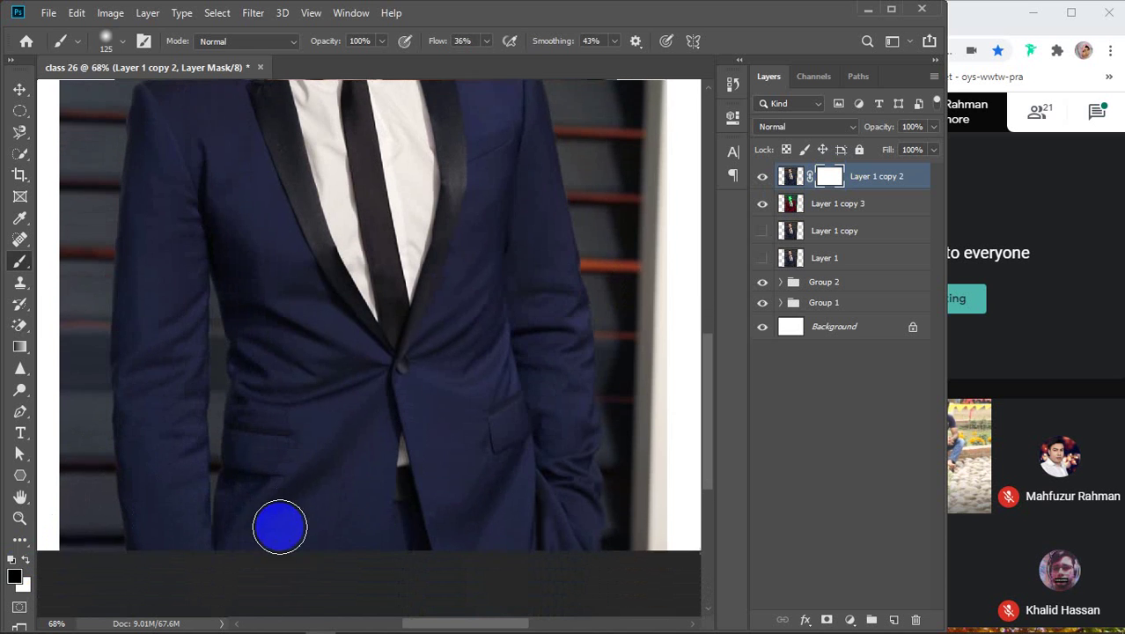
pyautogui.moveTo(234, 514)
pyautogui.mouseDown()
pyautogui.moveTo(570, 508)
pyautogui.moveTo(553, 484)
pyautogui.moveTo(498, 467)
pyautogui.moveTo(474, 484)
pyautogui.moveTo(446, 451)
pyautogui.moveTo(427, 353)
pyautogui.moveTo(499, 241)
pyautogui.moveTo(513, 519)
pyautogui.moveTo(515, 382)
pyautogui.moveTo(479, 344)
pyautogui.moveTo(493, 524)
pyautogui.moveTo(498, 302)
pyautogui.moveTo(524, 367)
pyautogui.moveTo(544, 518)
pyautogui.moveTo(482, 380)
pyautogui.moveTo(447, 404)
pyautogui.moveTo(462, 512)
pyautogui.moveTo(433, 377)
pyautogui.moveTo(375, 373)
pyautogui.moveTo(298, 344)
pyautogui.moveTo(295, 442)
pyautogui.moveTo(250, 495)
pyautogui.moveTo(253, 336)
pyautogui.moveTo(264, 322)
pyautogui.moveTo(247, 522)
pyautogui.moveTo(260, 490)
pyautogui.moveTo(267, 382)
pyautogui.moveTo(230, 555)
pyautogui.moveTo(296, 397)
pyautogui.moveTo(325, 377)
pyautogui.moveTo(329, 562)
pyautogui.moveTo(359, 396)
pyautogui.moveTo(360, 462)
pyautogui.moveTo(380, 407)
pyautogui.moveTo(361, 524)
pyautogui.moveTo(370, 617)
pyautogui.moveTo(496, 414)
pyautogui.mouseUp()
# Step: Paint black on the mask over the right sleeve and right chest of the jacket
pyautogui.hscroll(3, 496, 413)
pyautogui.scroll(1, 475, 431)
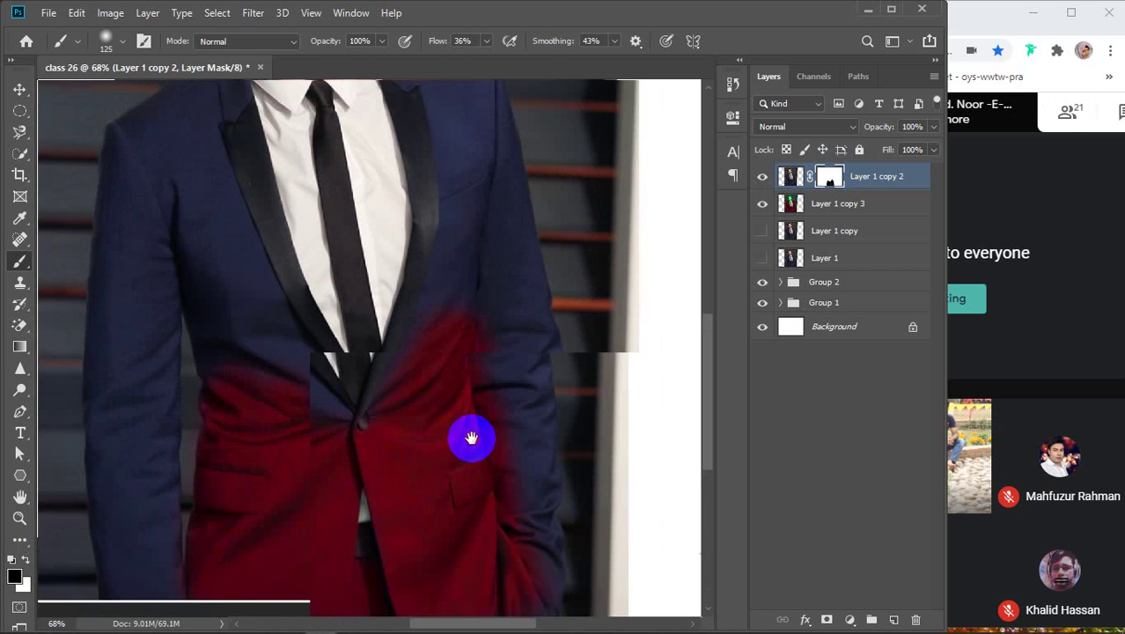
pyautogui.moveTo(483, 588)
pyautogui.mouseDown()
pyautogui.moveTo(483, 470)
pyautogui.moveTo(457, 318)
pyautogui.mouseUp()
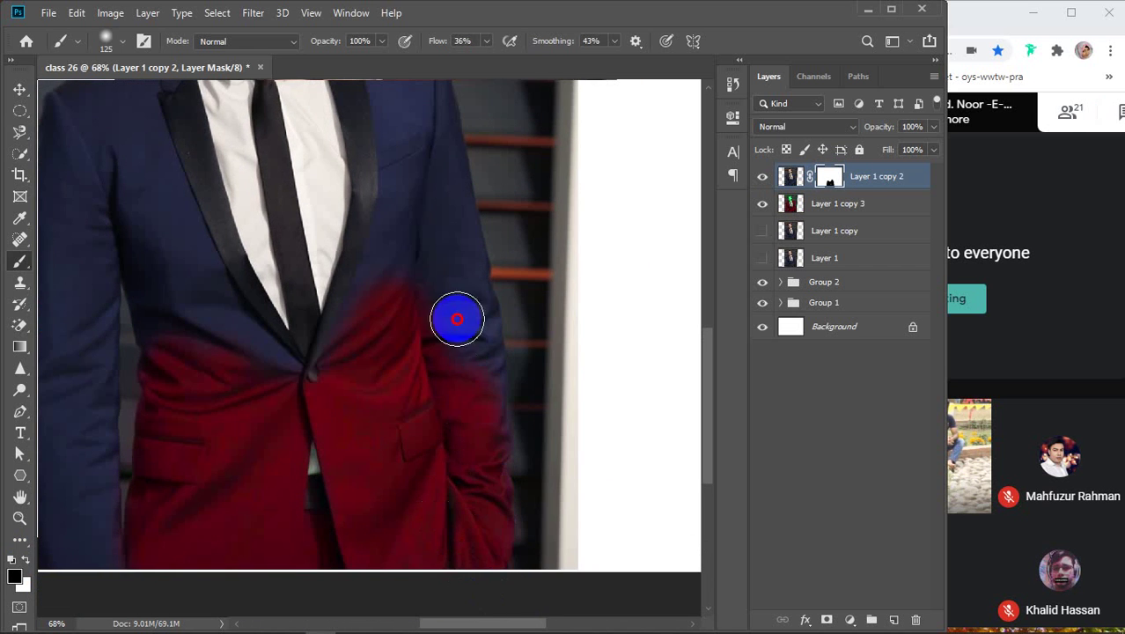
pyautogui.moveTo(437, 255); pyautogui.dragTo(437, 403)
pyautogui.moveTo(483, 577)
pyautogui.mouseDown()
pyautogui.moveTo(410, 198)
pyautogui.moveTo(398, 199)
pyautogui.moveTo(413, 402)
pyautogui.moveTo(376, 532)
pyautogui.moveTo(400, 469)
pyautogui.moveTo(401, 359)
pyautogui.moveTo(368, 528)
pyautogui.moveTo(392, 401)
pyautogui.moveTo(353, 500)
pyautogui.mouseUp()
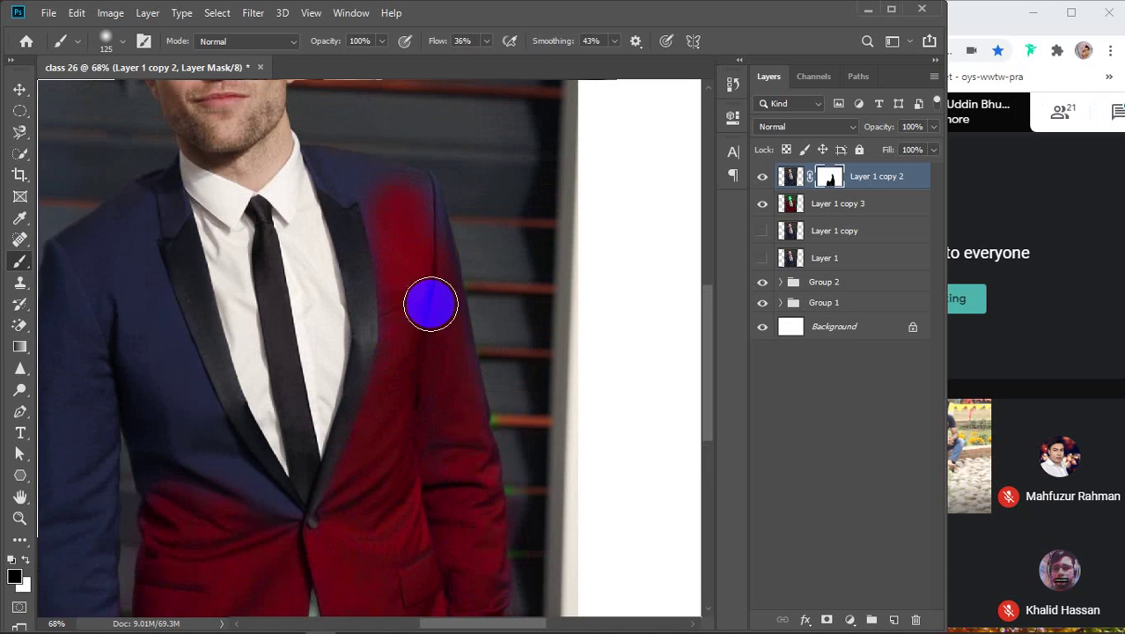
pyautogui.scroll(3, 437, 339)
pyautogui.moveTo(411, 276)
pyautogui.mouseDown()
pyautogui.moveTo(440, 322)
pyautogui.moveTo(457, 456)
pyautogui.moveTo(377, 478)
pyautogui.moveTo(385, 403)
pyautogui.mouseUp()
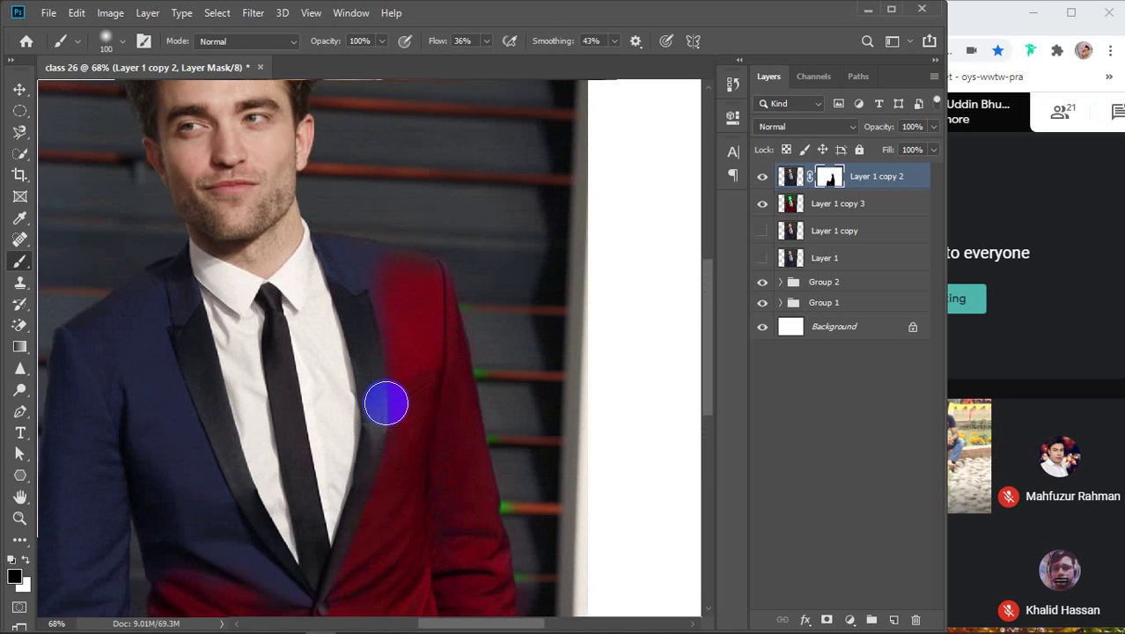
# Step: Reduce the brush to 70 px and paint black on the mask over the right shoulder and beside the right lapel
pyautogui.press('[')
pyautogui.press('[')
pyautogui.press('[')
pyautogui.moveTo(400, 296)
pyautogui.mouseDown()
pyautogui.moveTo(400, 264)
pyautogui.moveTo(323, 242)
pyautogui.moveTo(366, 280)
pyautogui.moveTo(338, 267)
pyautogui.moveTo(393, 293)
pyautogui.mouseUp()
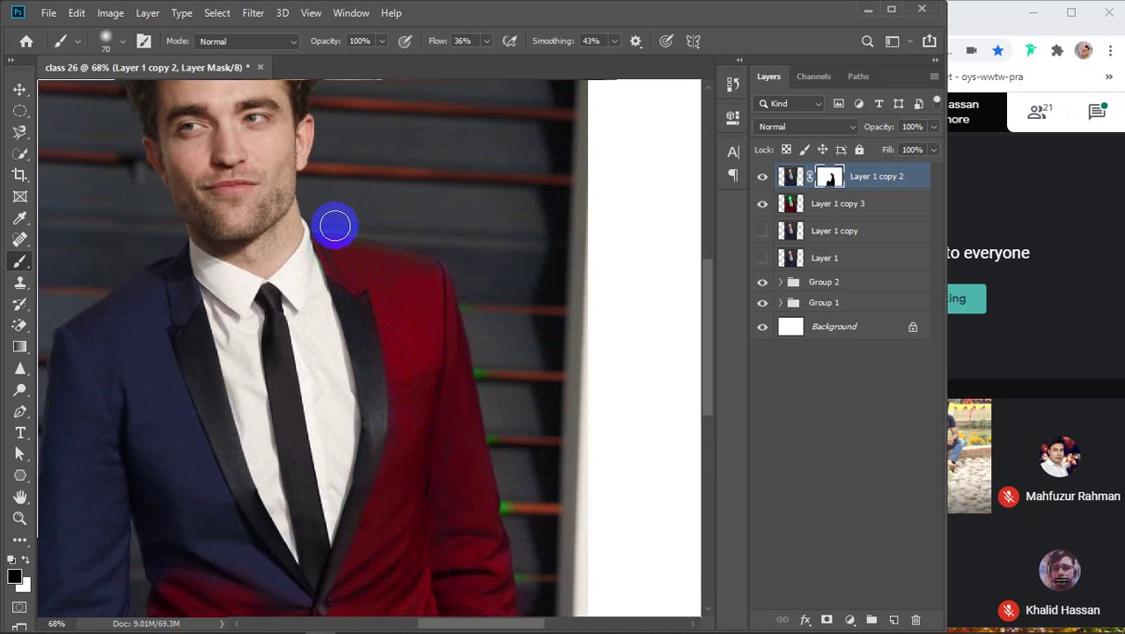
pyautogui.scroll(-3, 432, 317)
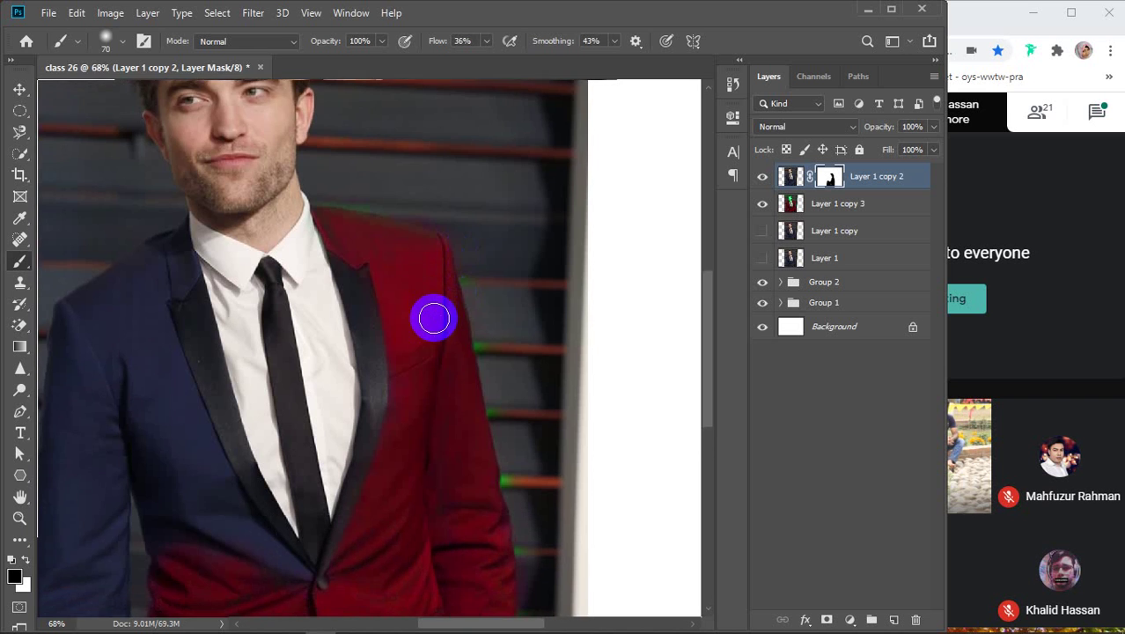
pyautogui.scroll(-1, 447, 279)
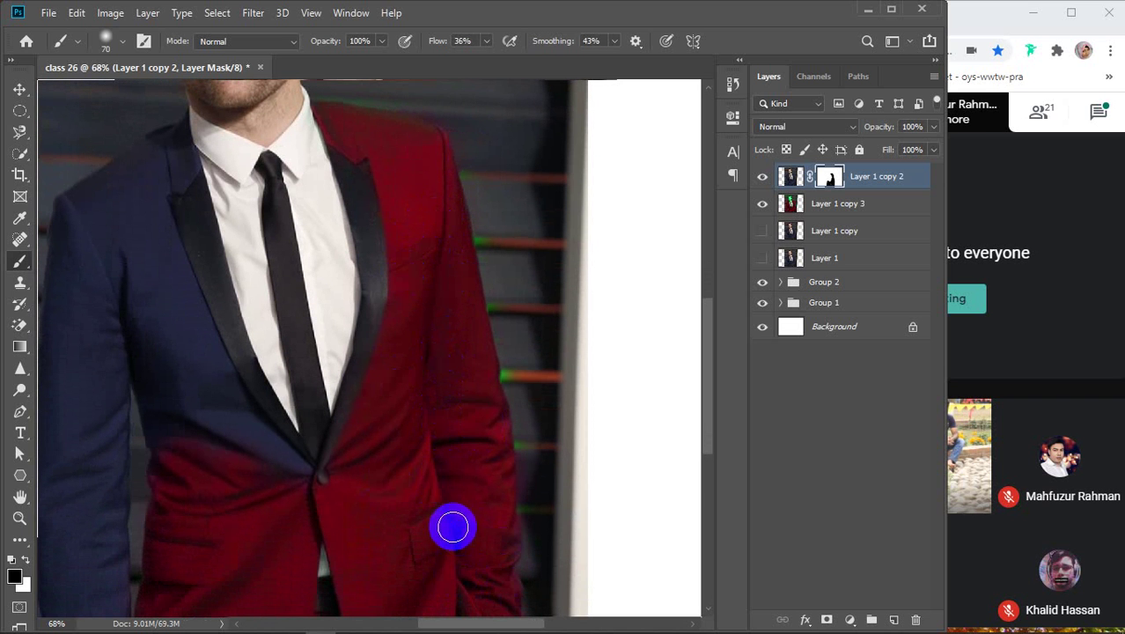
# Step: Paint black on the mask over the left chest, the left shoulder and the collar above the lapel
pyautogui.moveTo(452, 526)
pyautogui.mouseDown()
pyautogui.moveTo(511, 389)
pyautogui.moveTo(550, 460)
pyautogui.mouseUp()
pyautogui.moveTo(271, 221)
pyautogui.mouseDown()
pyautogui.moveTo(357, 384)
pyautogui.moveTo(411, 438)
pyautogui.mouseUp()
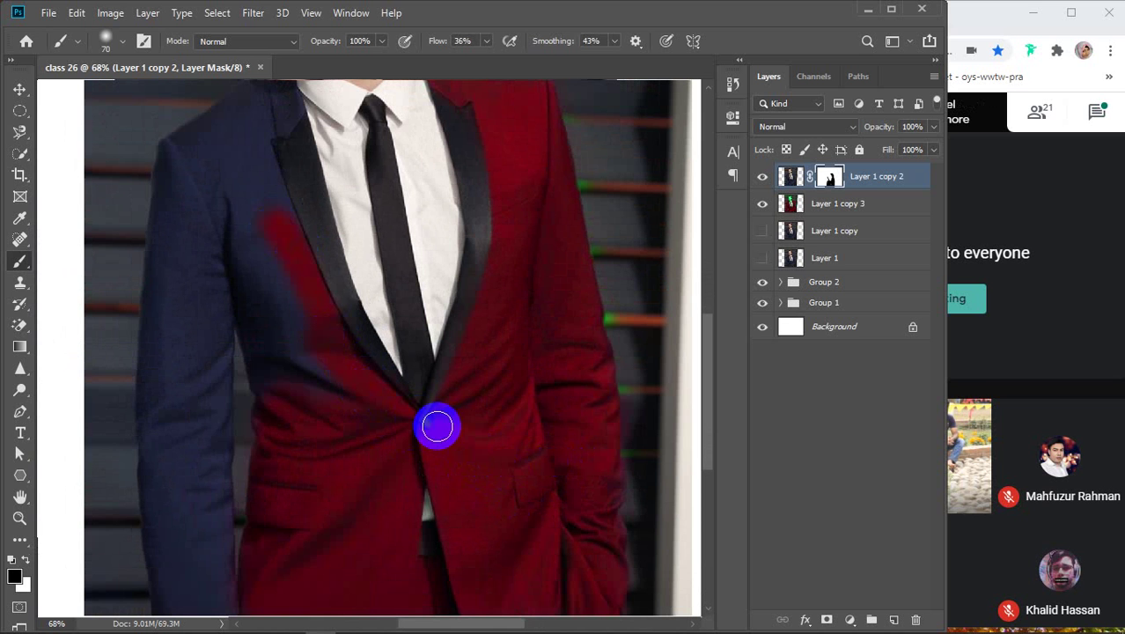
pyautogui.moveTo(257, 206)
pyautogui.mouseDown()
pyautogui.moveTo(335, 473)
pyautogui.moveTo(218, 195)
pyautogui.moveTo(310, 480)
pyautogui.moveTo(237, 282)
pyautogui.moveTo(325, 510)
pyautogui.moveTo(249, 335)
pyautogui.moveTo(289, 504)
pyautogui.moveTo(302, 320)
pyautogui.moveTo(359, 476)
pyautogui.moveTo(277, 260)
pyautogui.moveTo(330, 345)
pyautogui.mouseUp()
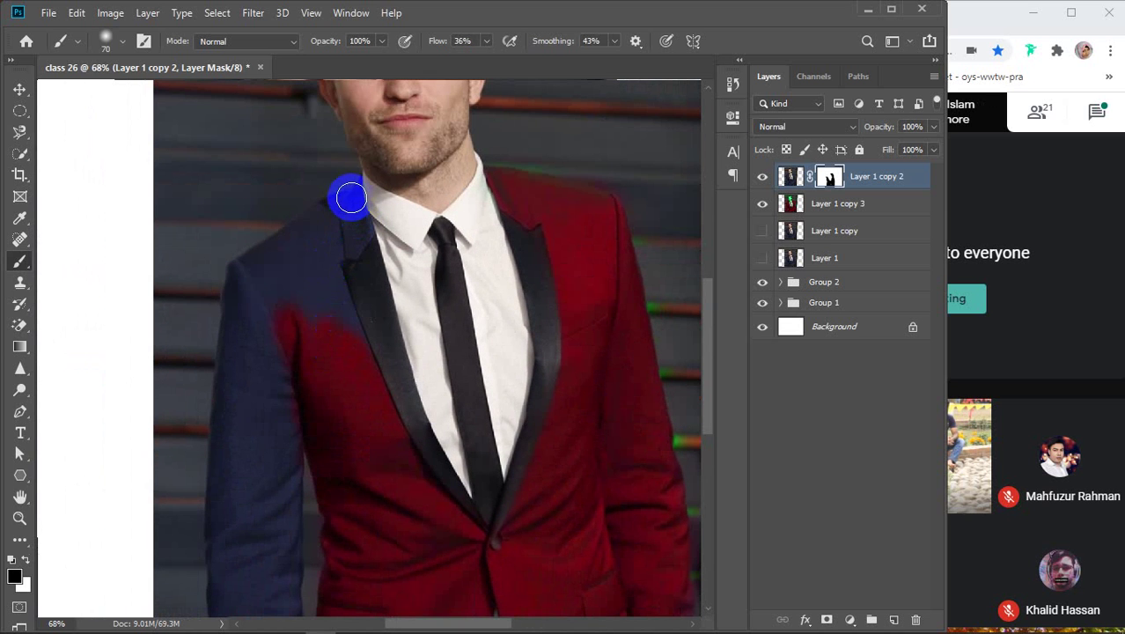
pyautogui.moveTo(351, 198)
pyautogui.mouseDown()
pyautogui.moveTo(251, 256)
pyautogui.moveTo(230, 284)
pyautogui.moveTo(228, 478)
pyautogui.moveTo(360, 226)
pyautogui.moveTo(280, 331)
pyautogui.moveTo(289, 436)
pyautogui.moveTo(317, 232)
pyautogui.moveTo(260, 342)
pyautogui.moveTo(291, 252)
pyautogui.moveTo(215, 503)
pyautogui.moveTo(270, 277)
pyautogui.moveTo(259, 302)
pyautogui.moveTo(306, 239)
pyautogui.moveTo(319, 291)
pyautogui.moveTo(316, 241)
pyautogui.moveTo(376, 458)
pyautogui.moveTo(352, 405)
pyautogui.mouseUp()
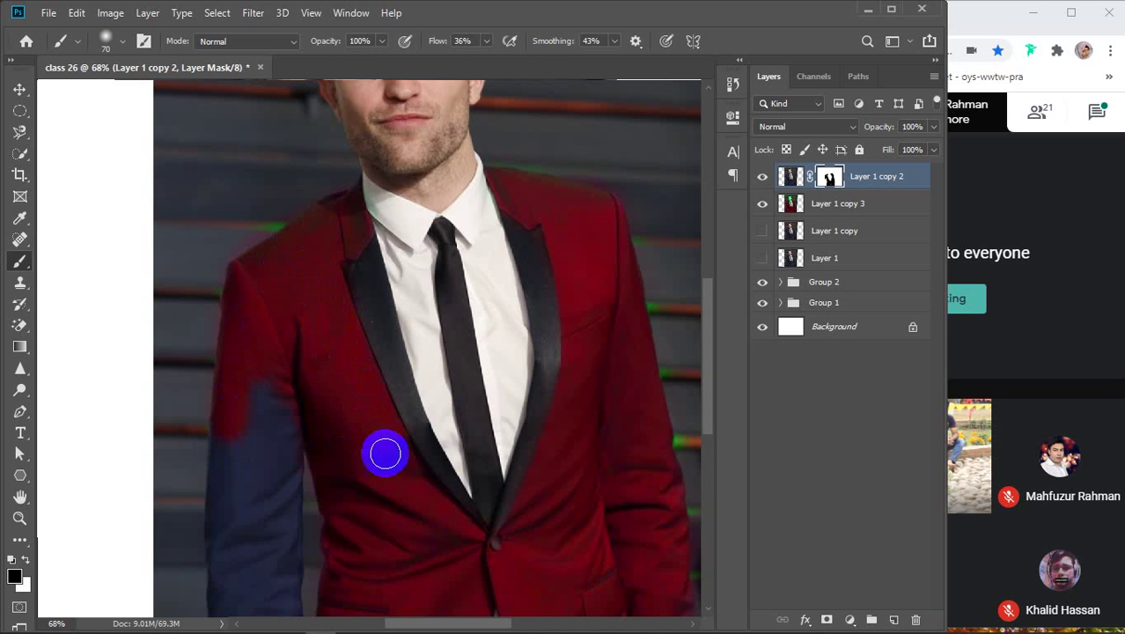
pyautogui.moveTo(349, 220); pyautogui.dragTo(350, 221)
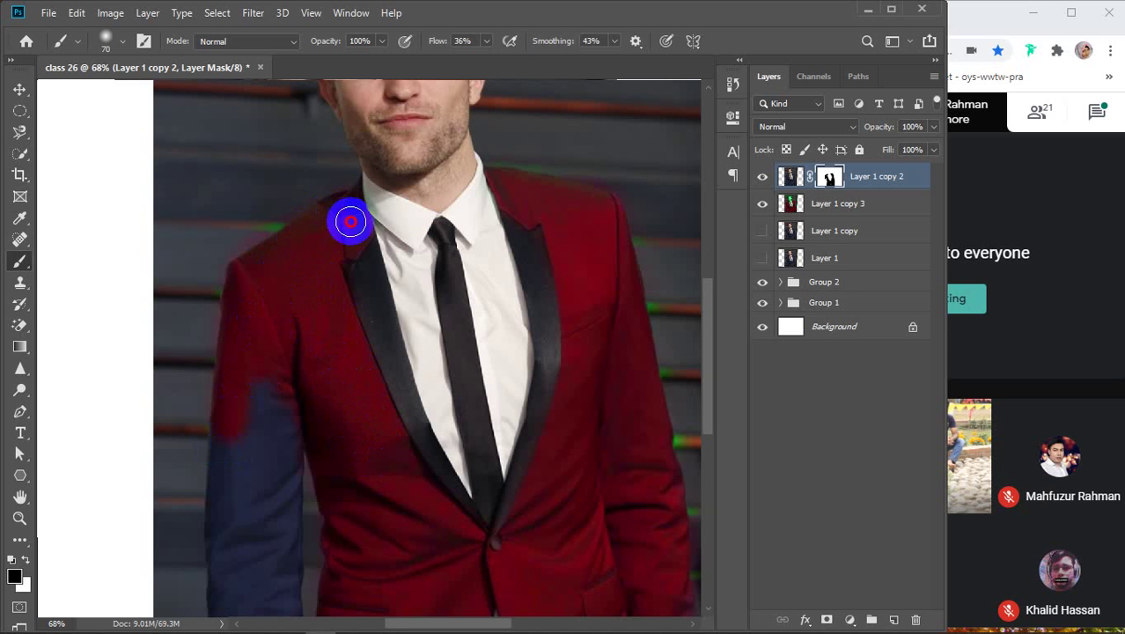
# Step: Paint black on the mask down the whole left sleeve, including its inner and outer edges
pyautogui.moveTo(319, 336)
pyautogui.mouseDown()
pyautogui.moveTo(350, 193)
pyautogui.moveTo(297, 347)
pyautogui.moveTo(306, 570)
pyautogui.mouseUp()
pyautogui.moveTo(269, 309)
pyautogui.mouseDown()
pyautogui.moveTo(275, 288)
pyautogui.moveTo(303, 587)
pyautogui.mouseUp()
pyautogui.moveTo(267, 273)
pyautogui.mouseDown()
pyautogui.moveTo(256, 337)
pyautogui.moveTo(315, 621)
pyautogui.moveTo(250, 262)
pyautogui.moveTo(262, 511)
pyautogui.moveTo(283, 613)
pyautogui.mouseUp()
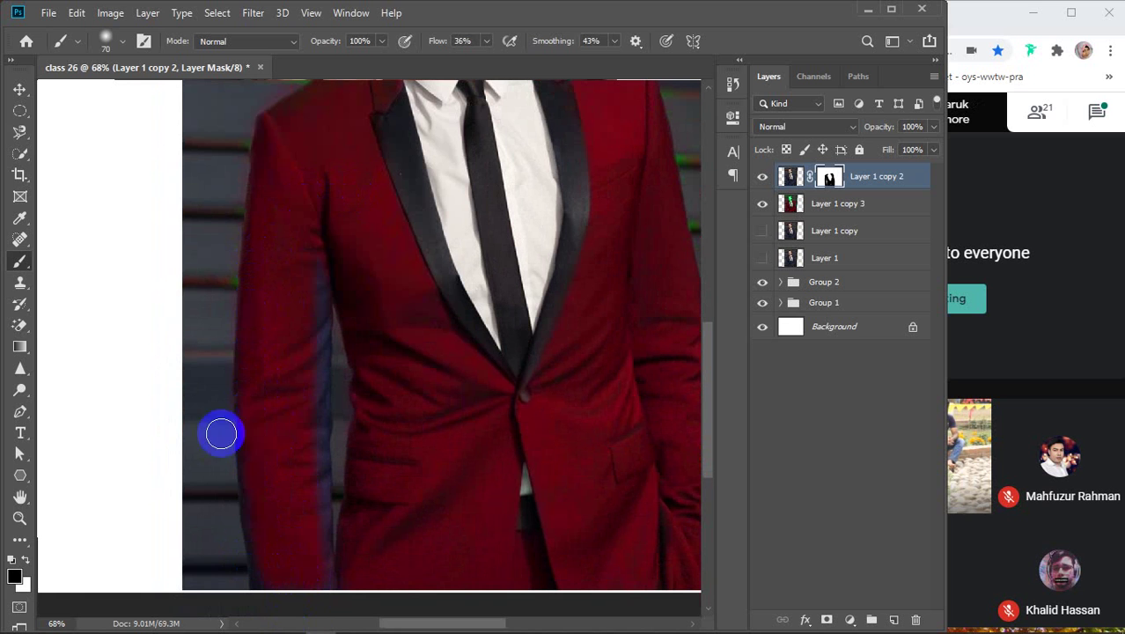
pyautogui.moveTo(243, 379); pyautogui.dragTo(272, 614)
pyautogui.moveTo(273, 525)
pyautogui.mouseDown()
pyautogui.moveTo(276, 511)
pyautogui.moveTo(297, 608)
pyautogui.mouseUp()
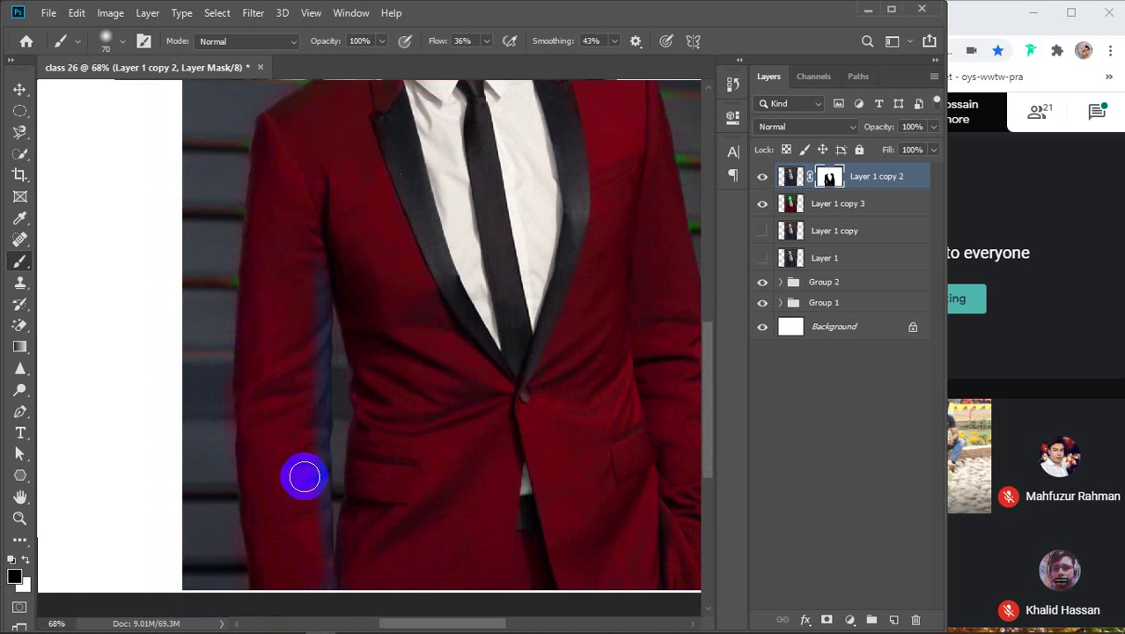
pyautogui.moveTo(309, 244)
pyautogui.mouseDown()
pyautogui.moveTo(316, 480)
pyautogui.moveTo(293, 598)
pyautogui.mouseUp()
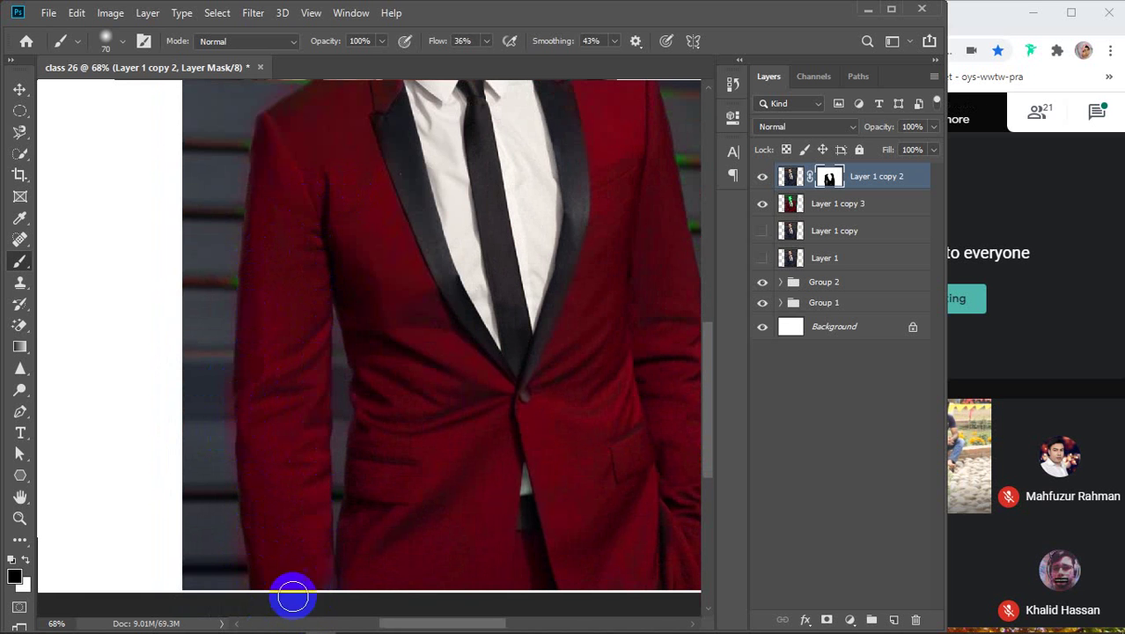
# Step: Paint white on the mask with a 35 px brush over the color spill outside the left sleeve and above the left shoulder
pyautogui.click(26, 560)
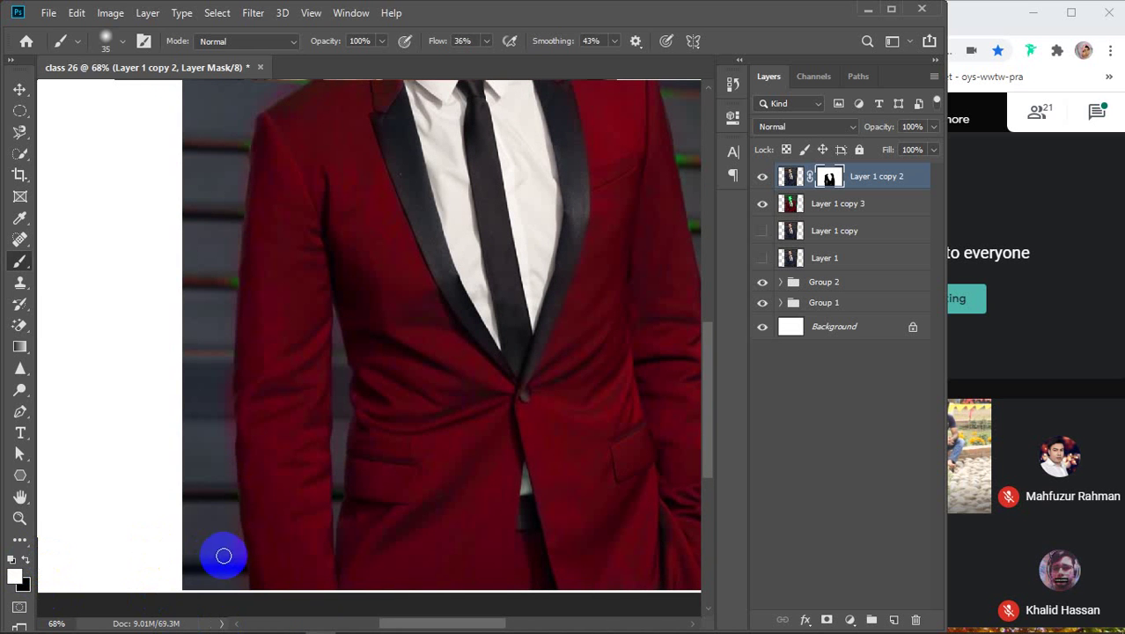
pyautogui.scroll(5, 235, 583)
pyautogui.moveTo(239, 596)
pyautogui.mouseDown()
pyautogui.moveTo(217, 402)
pyautogui.moveTo(219, 276)
pyautogui.moveTo(264, 394)
pyautogui.mouseUp()
pyautogui.moveTo(228, 477)
pyautogui.mouseDown()
pyautogui.moveTo(238, 291)
pyautogui.moveTo(244, 335)
pyautogui.mouseUp()
pyautogui.moveTo(261, 314); pyautogui.dragTo(264, 442)
pyautogui.moveTo(244, 394); pyautogui.dragTo(247, 129)
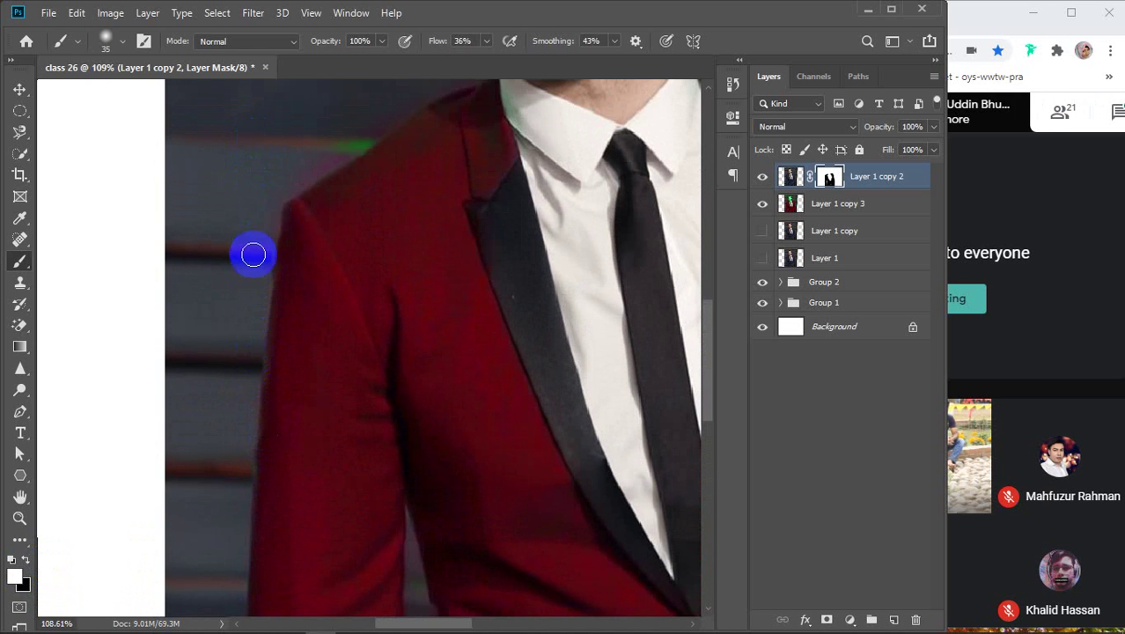
pyautogui.moveTo(253, 253)
pyautogui.mouseDown()
pyautogui.moveTo(264, 307)
pyautogui.moveTo(211, 364)
pyautogui.moveTo(209, 384)
pyautogui.moveTo(291, 324)
pyautogui.moveTo(302, 340)
pyautogui.moveTo(281, 337)
pyautogui.moveTo(389, 244)
pyautogui.moveTo(398, 264)
pyautogui.moveTo(217, 343)
pyautogui.mouseUp()
pyautogui.moveTo(429, 332); pyautogui.dragTo(379, 225)
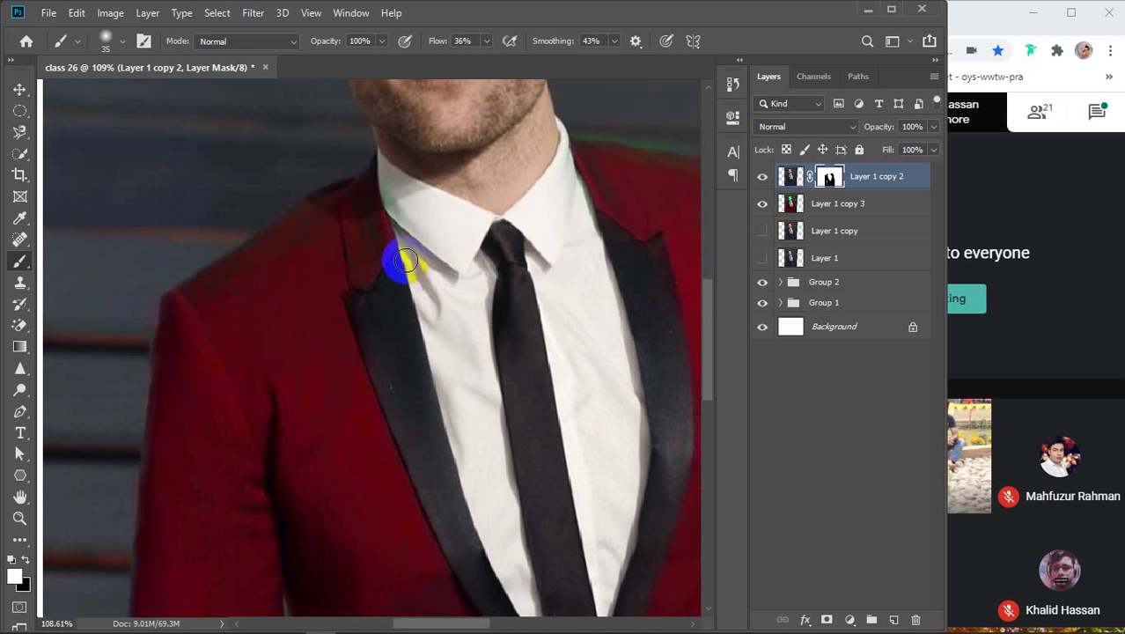
# Step: Paint white on the mask along the lapels and shirt edges to restore their original color
pyautogui.moveTo(405, 259)
pyautogui.mouseDown()
pyautogui.moveTo(366, 302)
pyautogui.moveTo(394, 401)
pyautogui.moveTo(366, 319)
pyautogui.moveTo(457, 512)
pyautogui.mouseUp()
pyautogui.moveTo(498, 438)
pyautogui.mouseDown()
pyautogui.moveTo(382, 334)
pyautogui.moveTo(356, 366)
pyautogui.mouseUp()
pyautogui.moveTo(445, 195)
pyautogui.mouseDown()
pyautogui.moveTo(485, 203)
pyautogui.moveTo(492, 238)
pyautogui.moveTo(470, 357)
pyautogui.moveTo(499, 328)
pyautogui.mouseUp()
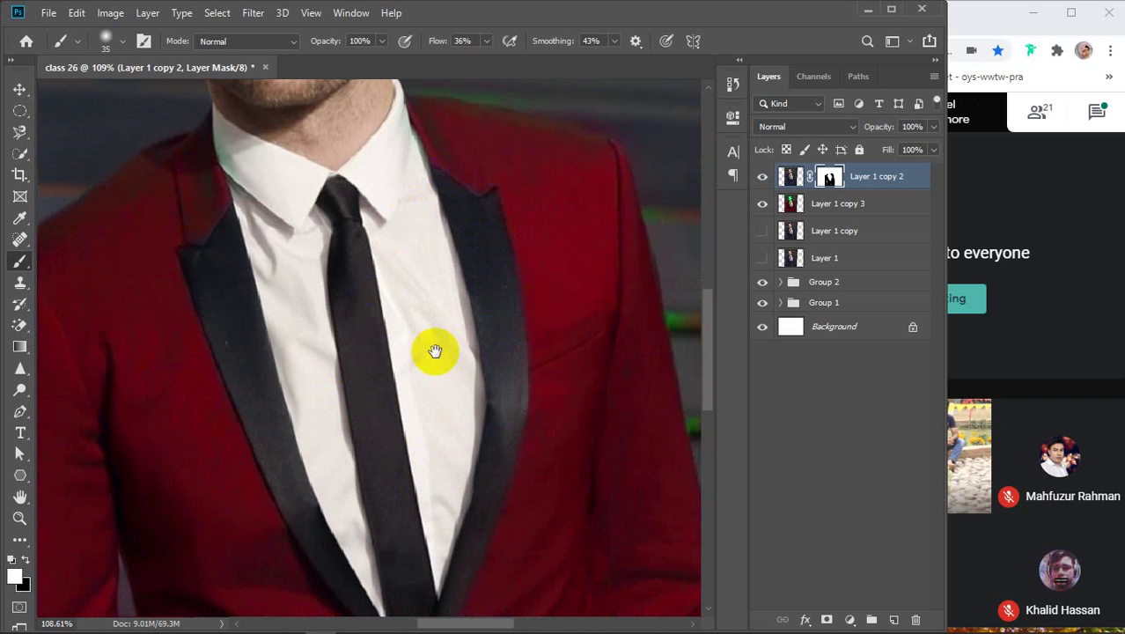
# Step: Paint white on the mask over the green spill outside the sleeve near the pale post and in the gap below the jacket button
pyautogui.moveTo(432, 347); pyautogui.dragTo(359, 565)
pyautogui.moveTo(335, 319); pyautogui.dragTo(543, 375)
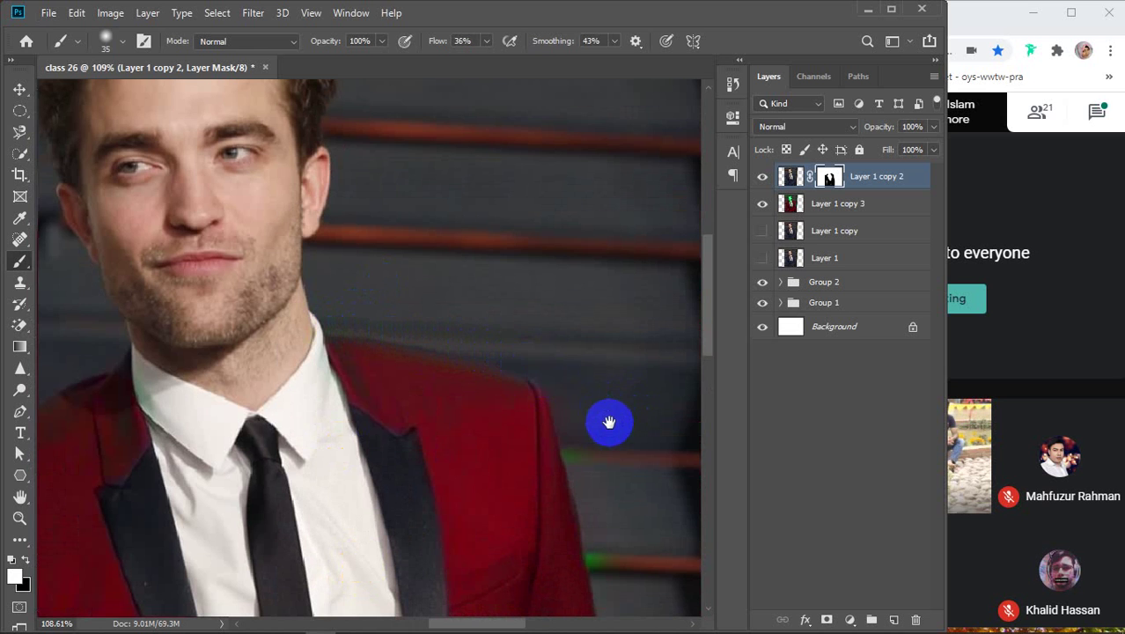
pyautogui.moveTo(607, 422)
pyautogui.mouseDown()
pyautogui.moveTo(507, 170)
pyautogui.moveTo(471, 112)
pyautogui.moveTo(433, 139)
pyautogui.moveTo(468, 230)
pyautogui.moveTo(474, 278)
pyautogui.moveTo(457, 262)
pyautogui.moveTo(511, 433)
pyautogui.moveTo(475, 342)
pyautogui.moveTo(493, 427)
pyautogui.mouseUp()
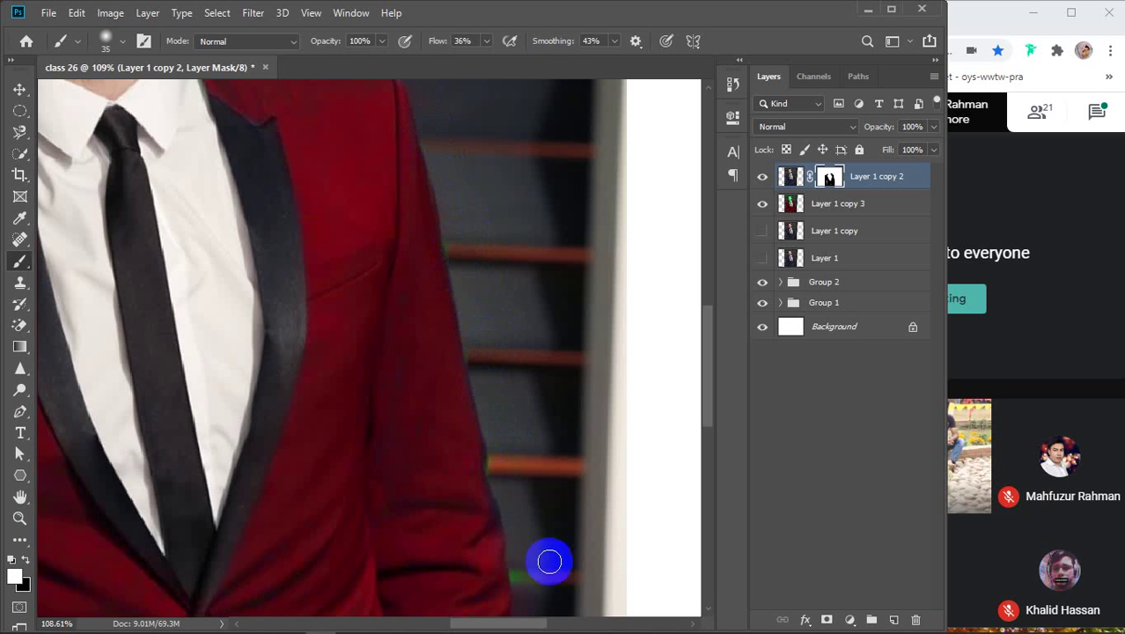
pyautogui.moveTo(548, 558); pyautogui.dragTo(469, 266)
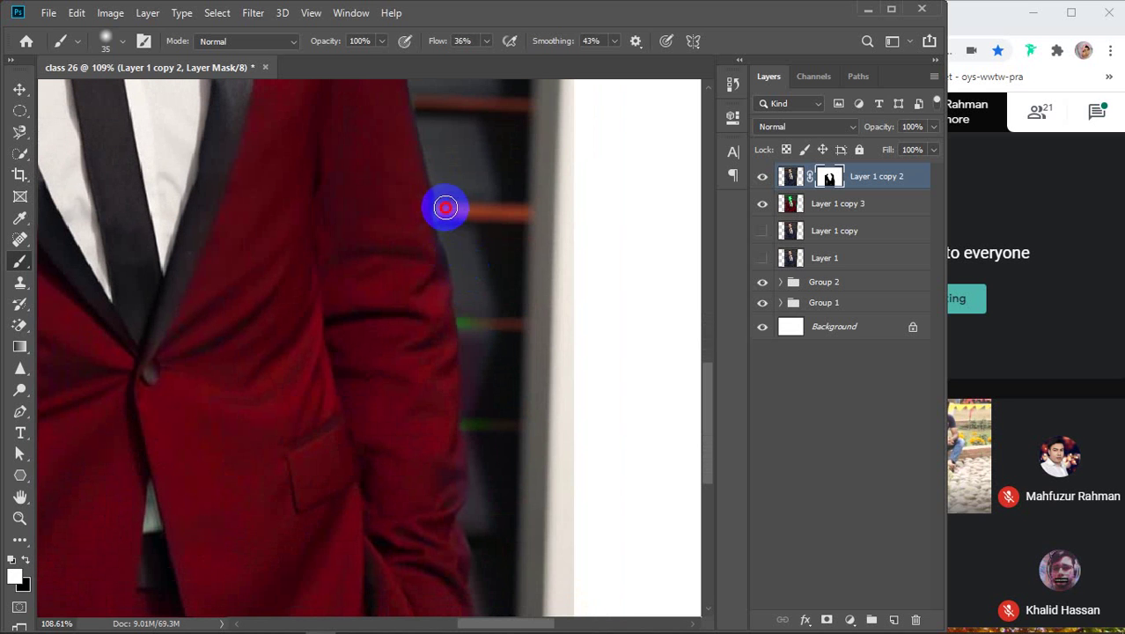
pyautogui.moveTo(445, 207)
pyautogui.mouseDown()
pyautogui.moveTo(476, 366)
pyautogui.moveTo(473, 431)
pyautogui.moveTo(536, 238)
pyautogui.mouseUp()
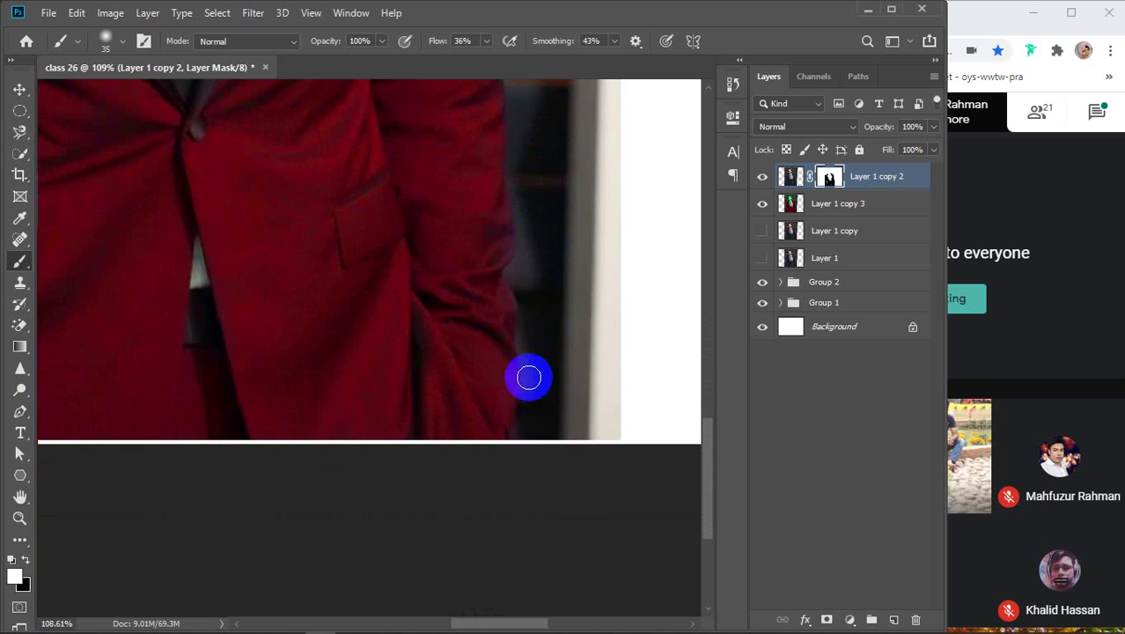
pyautogui.moveTo(214, 322)
pyautogui.mouseDown()
pyautogui.moveTo(200, 299)
pyautogui.moveTo(196, 334)
pyautogui.moveTo(195, 283)
pyautogui.moveTo(206, 333)
pyautogui.mouseUp()
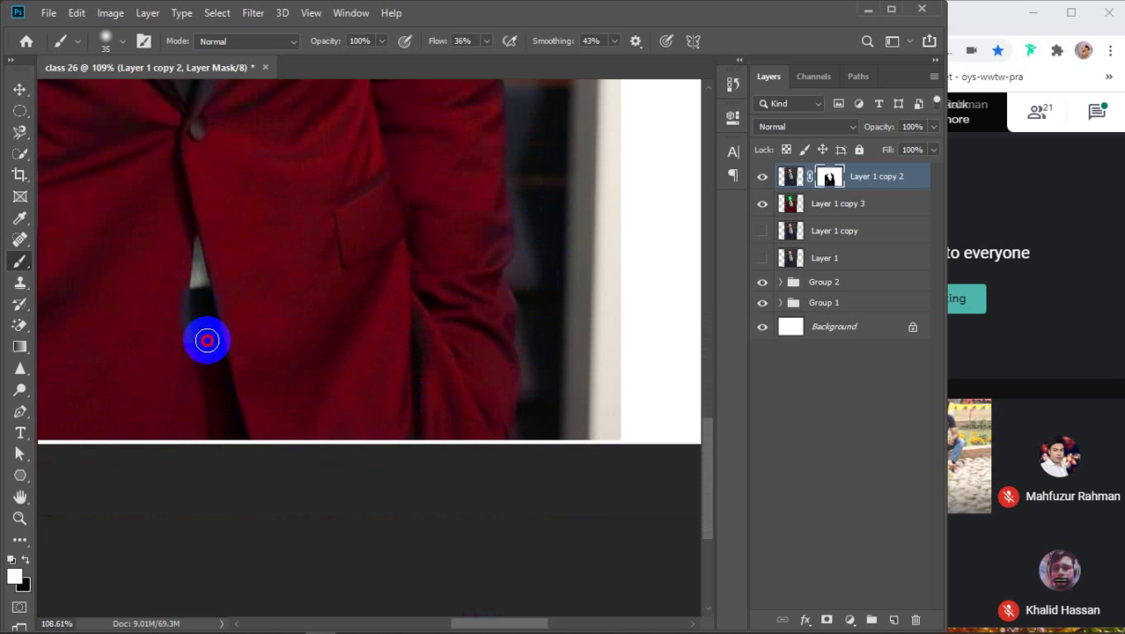
pyautogui.click(14, 559)
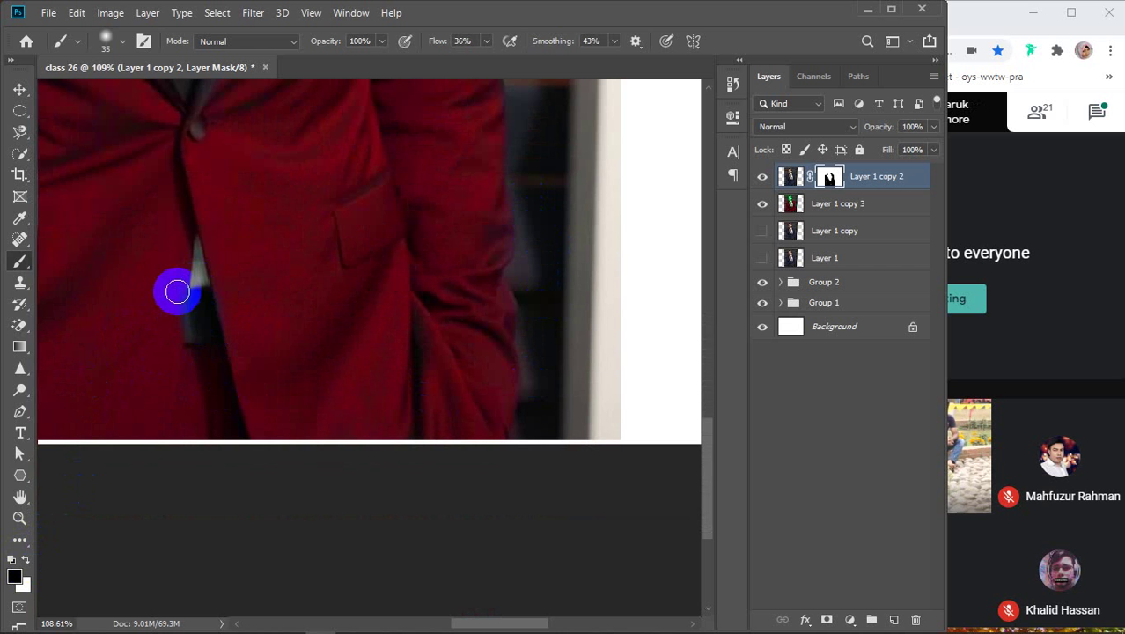
# Step: Group Layer 1 copy 2 with Layer 1 copy 3, and move Group 2 and Group 1 directly below the new group
pyautogui.moveTo(847, 620)
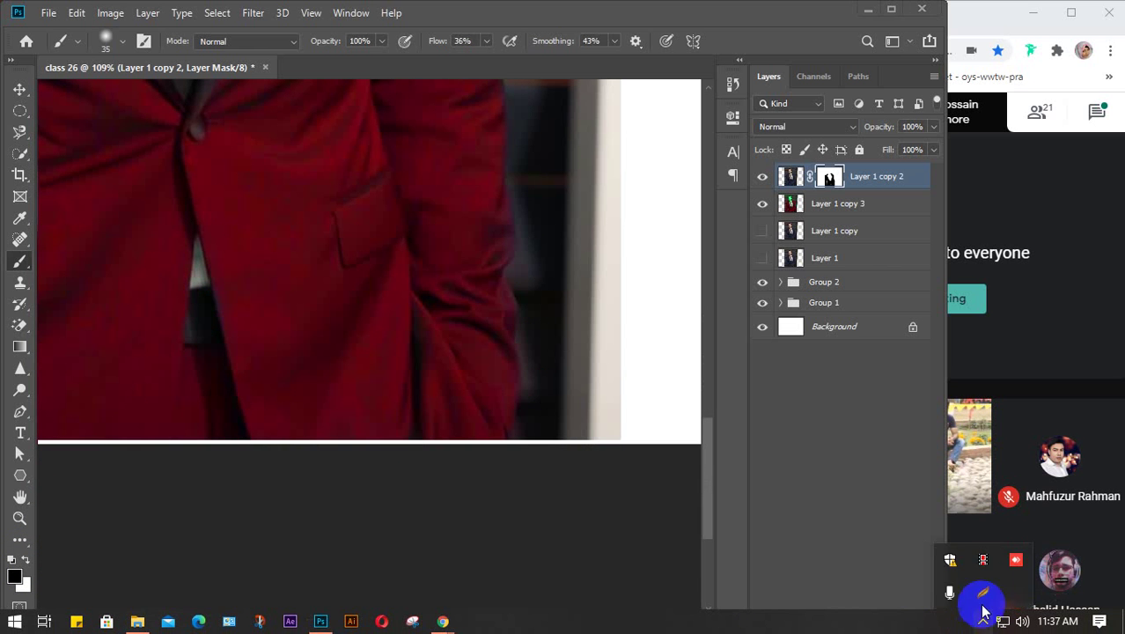
pyautogui.scroll(-5, 479, 405)
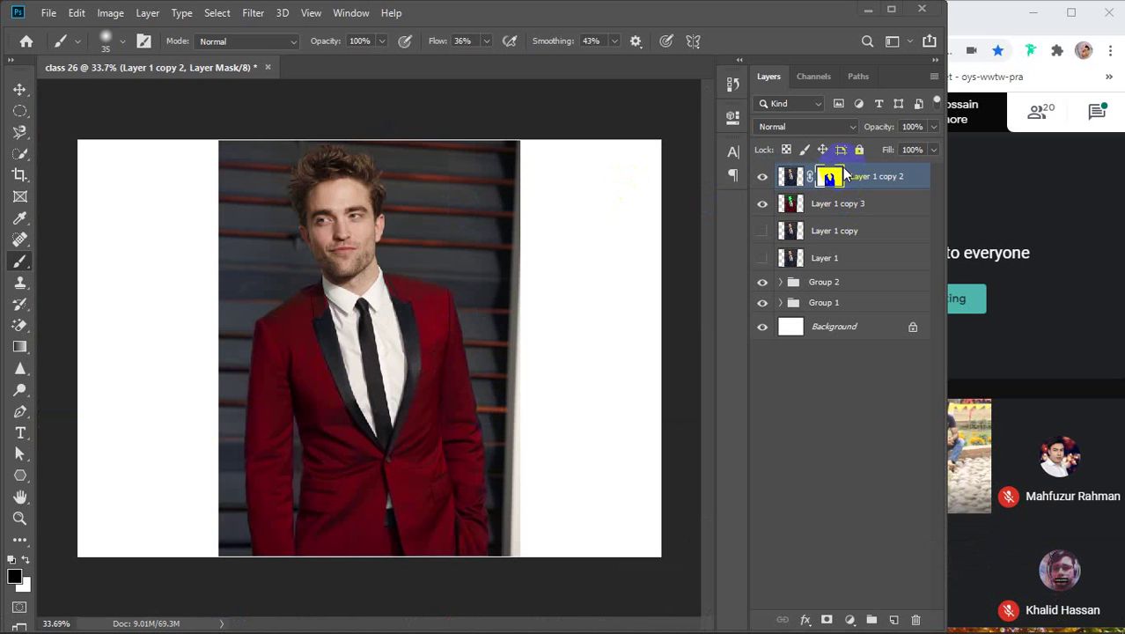
pyautogui.keyDown('shift'); pyautogui.click(867, 203); pyautogui.keyUp('shift')
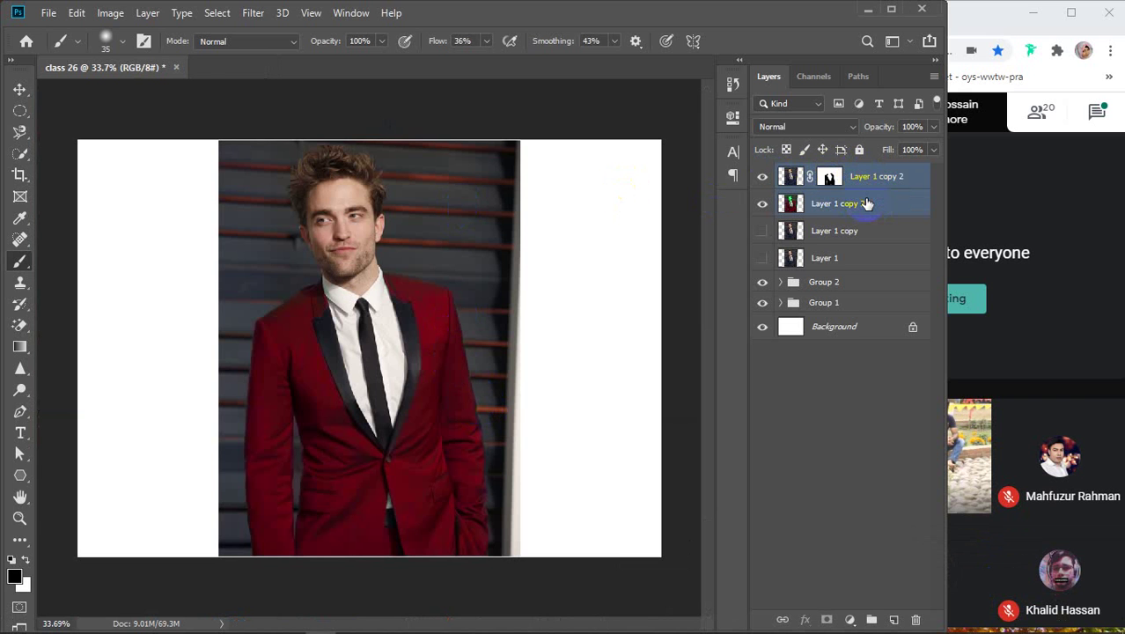
pyautogui.hotkey('ctrl', 'g')
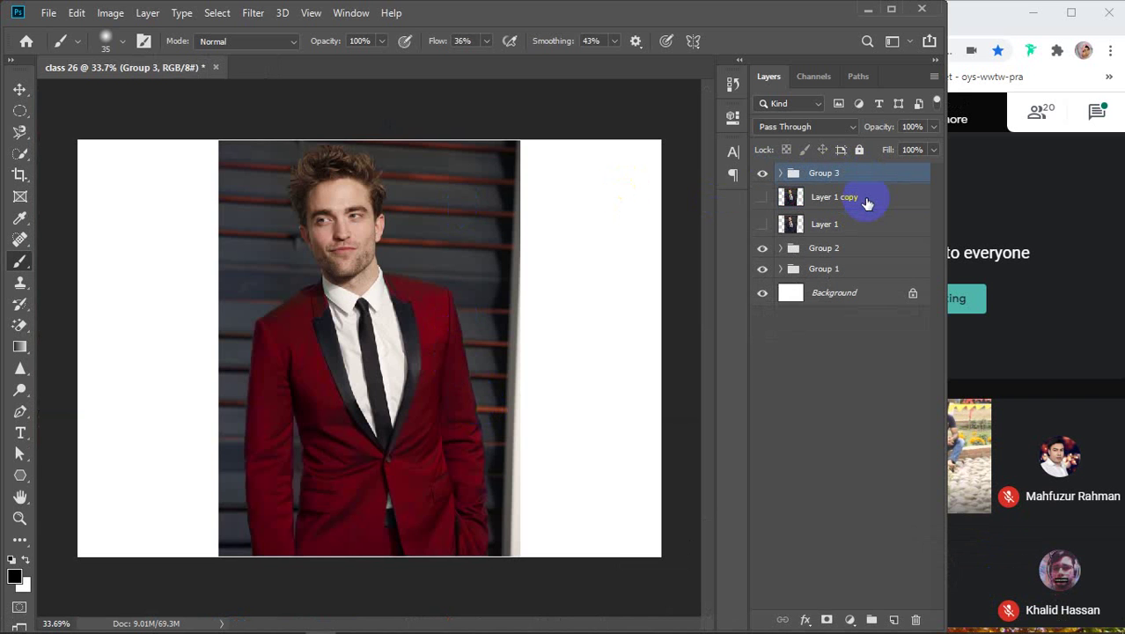
pyautogui.click(867, 198)
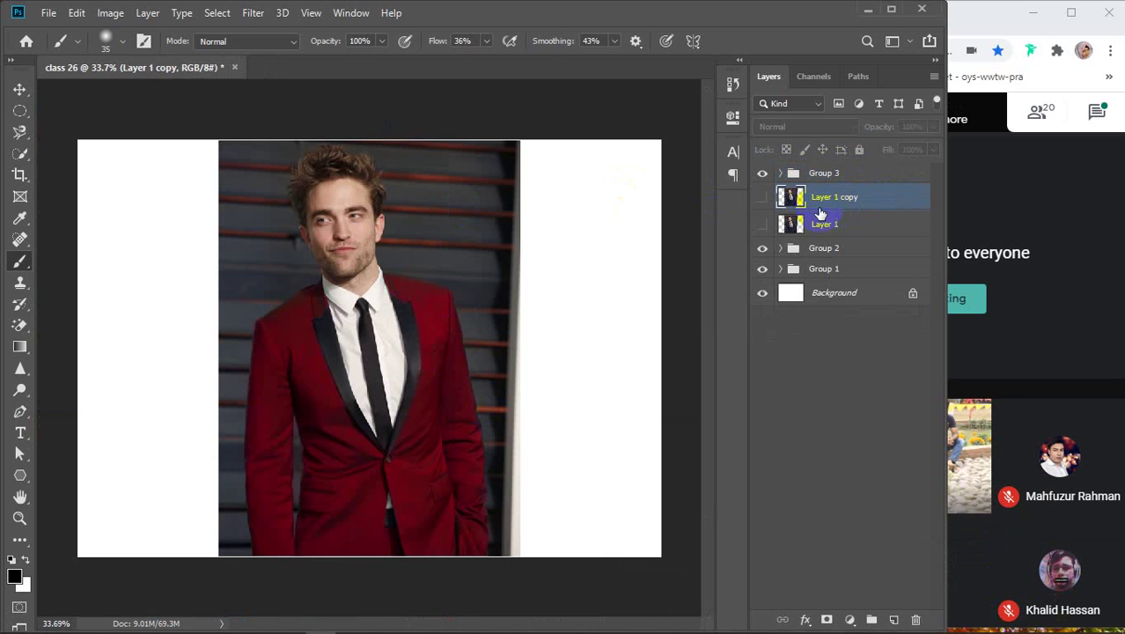
pyautogui.moveTo(828, 245); pyautogui.dragTo(828, 186)
pyautogui.moveTo(828, 274); pyautogui.dragTo(841, 206)
pyautogui.keyDown('alt'); pyautogui.scroll(-3, 450, 304); pyautogui.keyUp('alt')
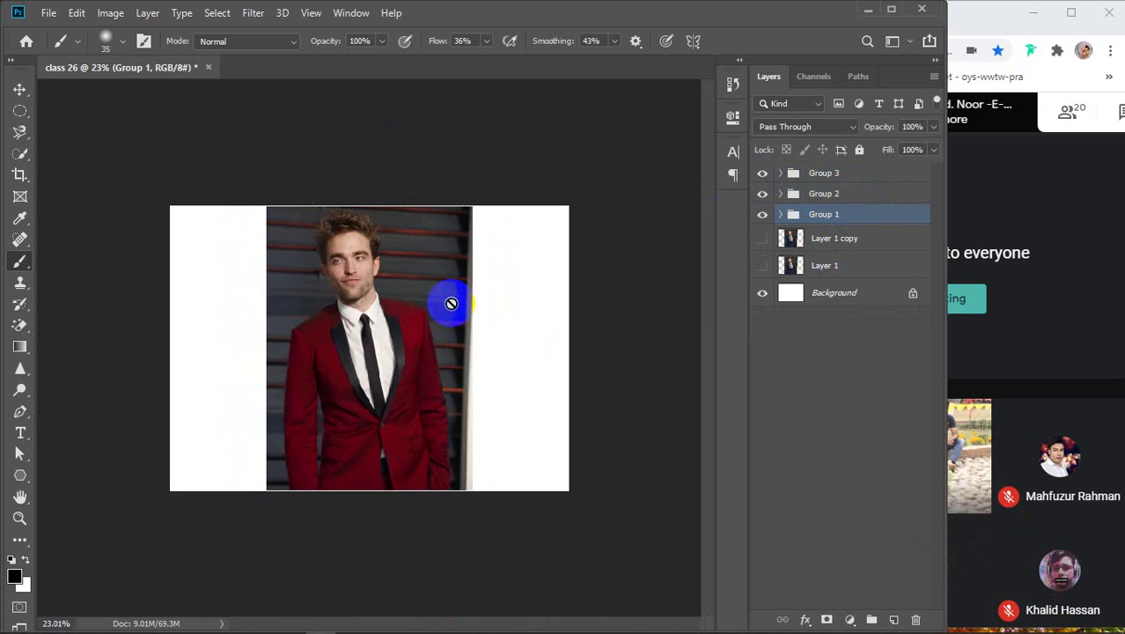
pyautogui.press('v')
pyautogui.moveTo(442, 317); pyautogui.dragTo(346, 320)
pyautogui.hotkey('ctrl', 'z')
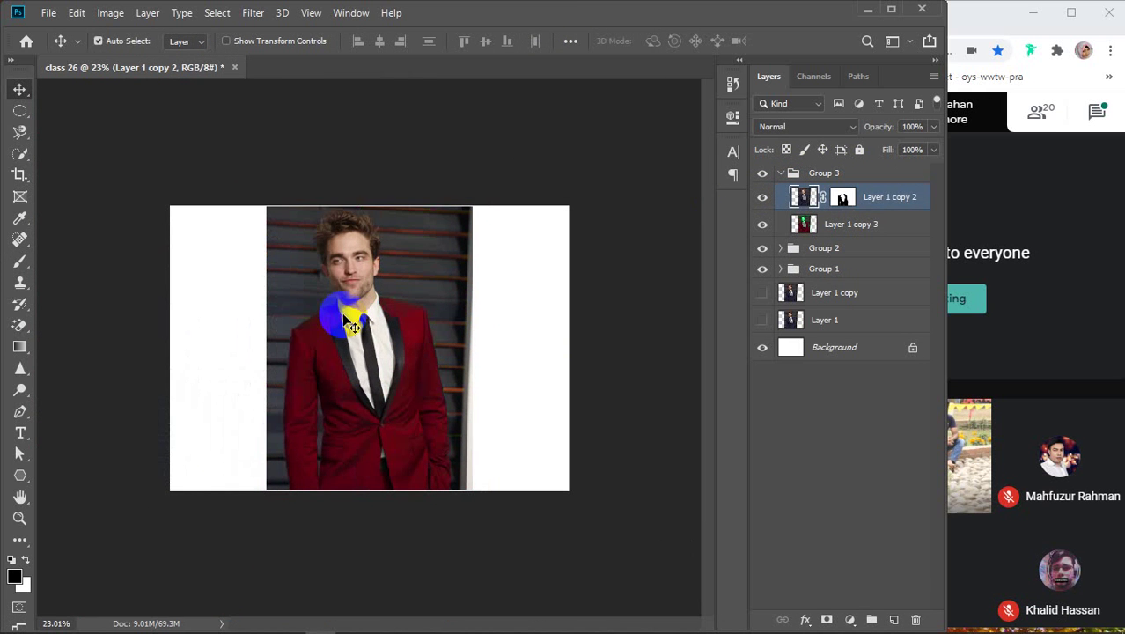
# Step: Set the Move tool's auto-select to Group and move the red variant, Group 3, to the right side of the canvas
pyautogui.click(188, 55)
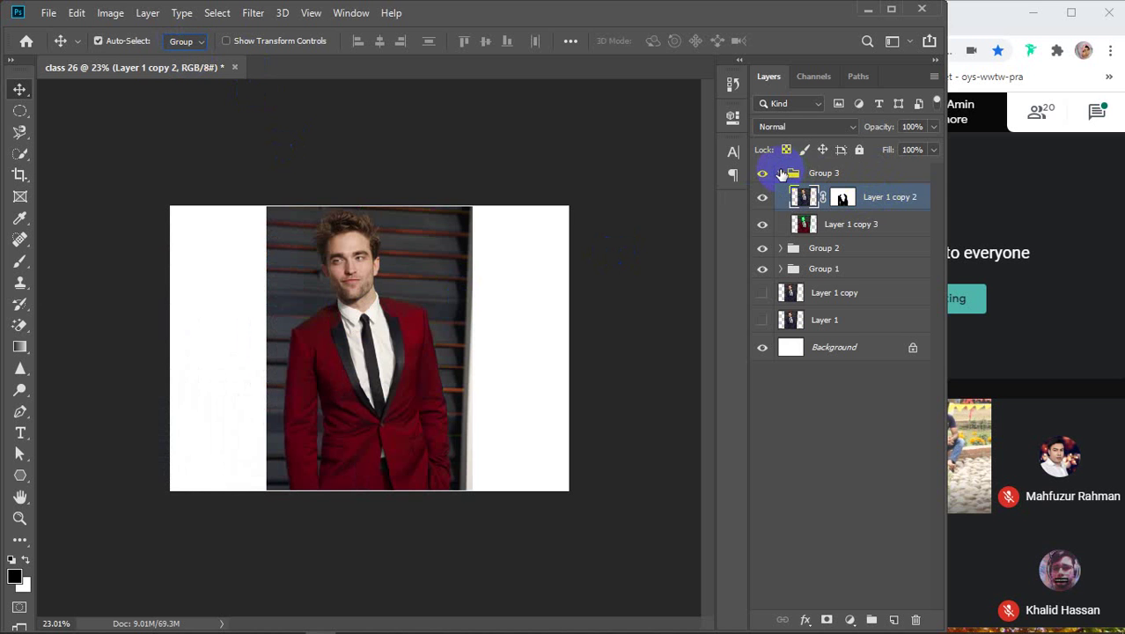
pyautogui.click(781, 174)
pyautogui.click(814, 176)
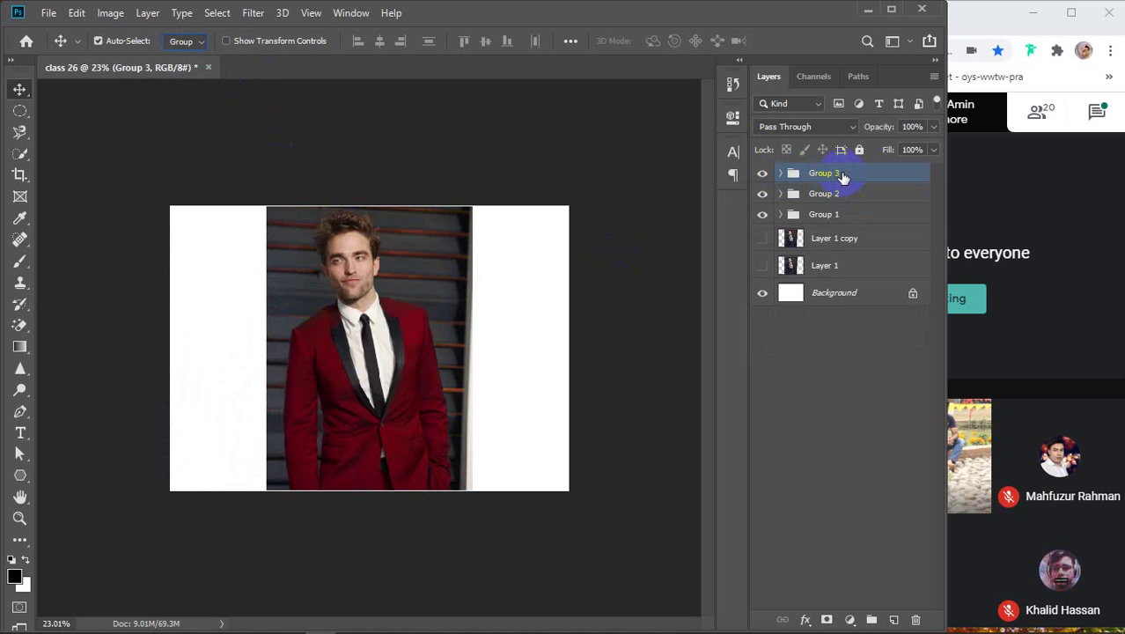
pyautogui.moveTo(387, 324); pyautogui.dragTo(542, 326)
# Step: Move the olive variant, Group 1, to the left side of the canvas
pyautogui.click(839, 195)
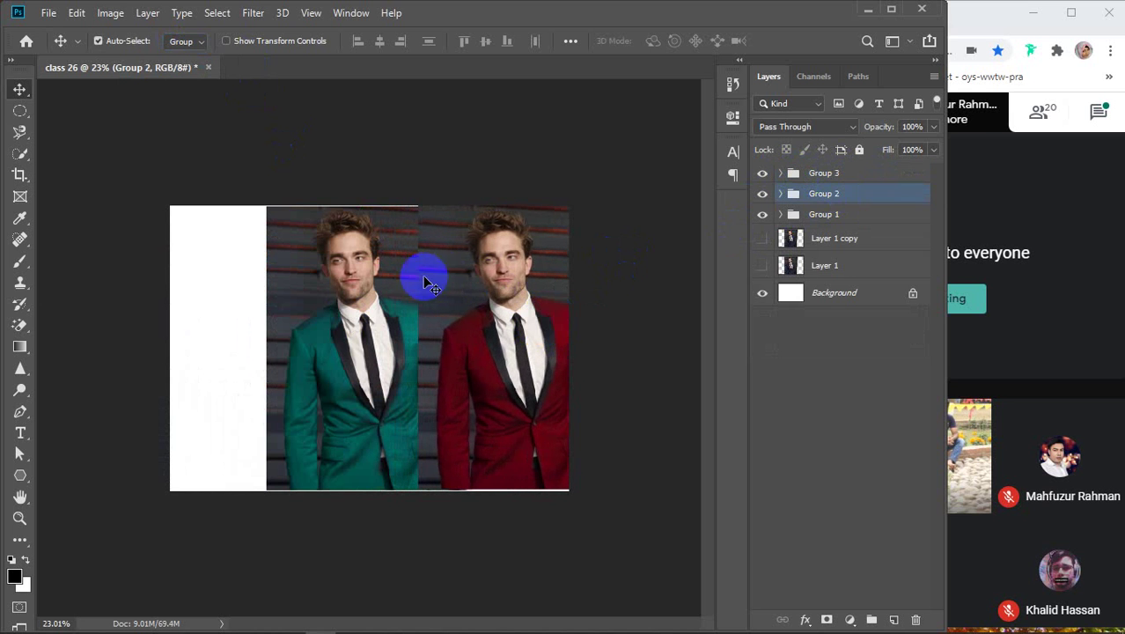
pyautogui.moveTo(360, 277); pyautogui.dragTo(359, 288)
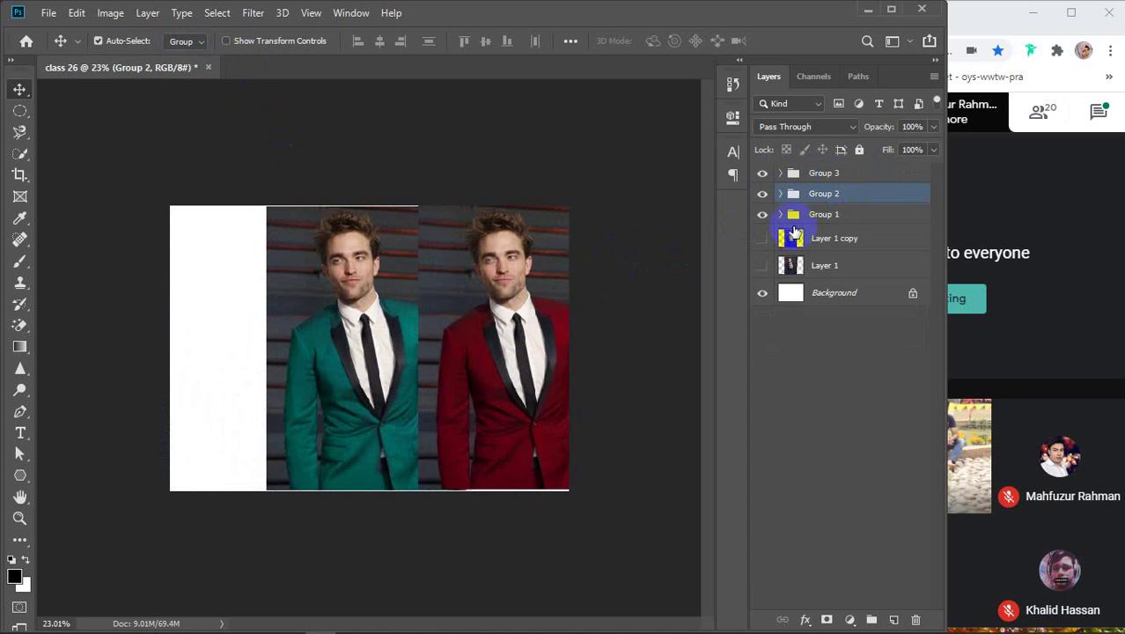
pyautogui.click(832, 217)
pyautogui.moveTo(327, 326); pyautogui.dragTo(189, 320)
# Step: Reposition the jacket variant groups so the olive, teal and red versions sit evenly side by side across the canvas
pyautogui.moveTo(369, 344); pyautogui.dragTo(341, 299)
pyautogui.moveTo(505, 322); pyautogui.dragTo(526, 334)
pyautogui.moveTo(389, 327); pyautogui.dragTo(369, 346)
pyautogui.click(634, 359)
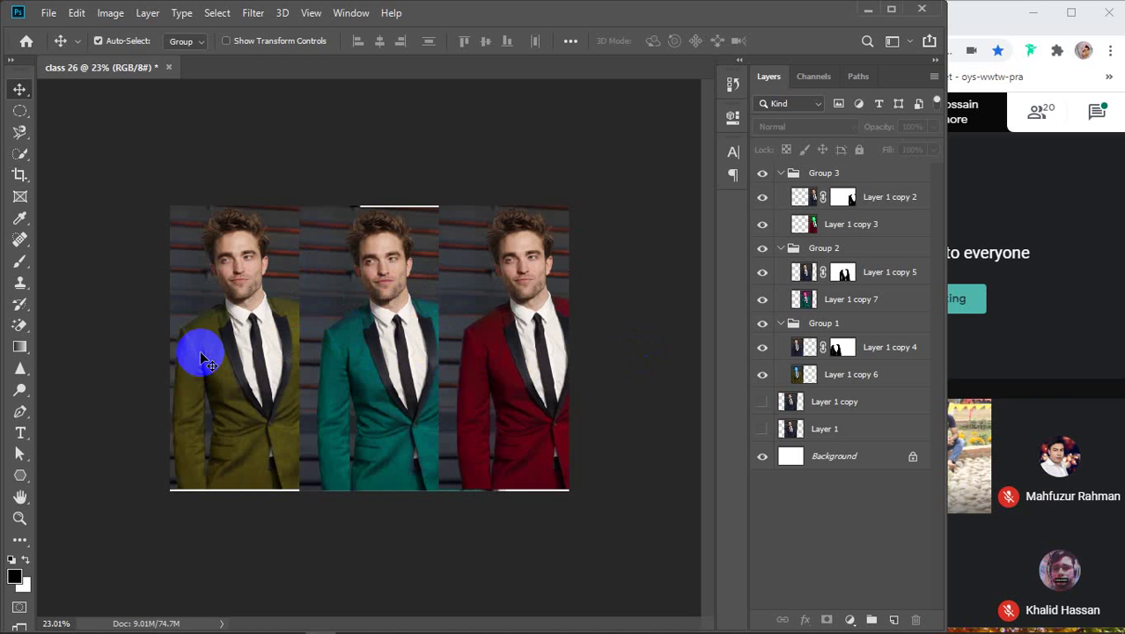
pyautogui.click(360, 351)
pyautogui.moveTo(360, 352); pyautogui.dragTo(358, 345)
pyautogui.click(497, 355)
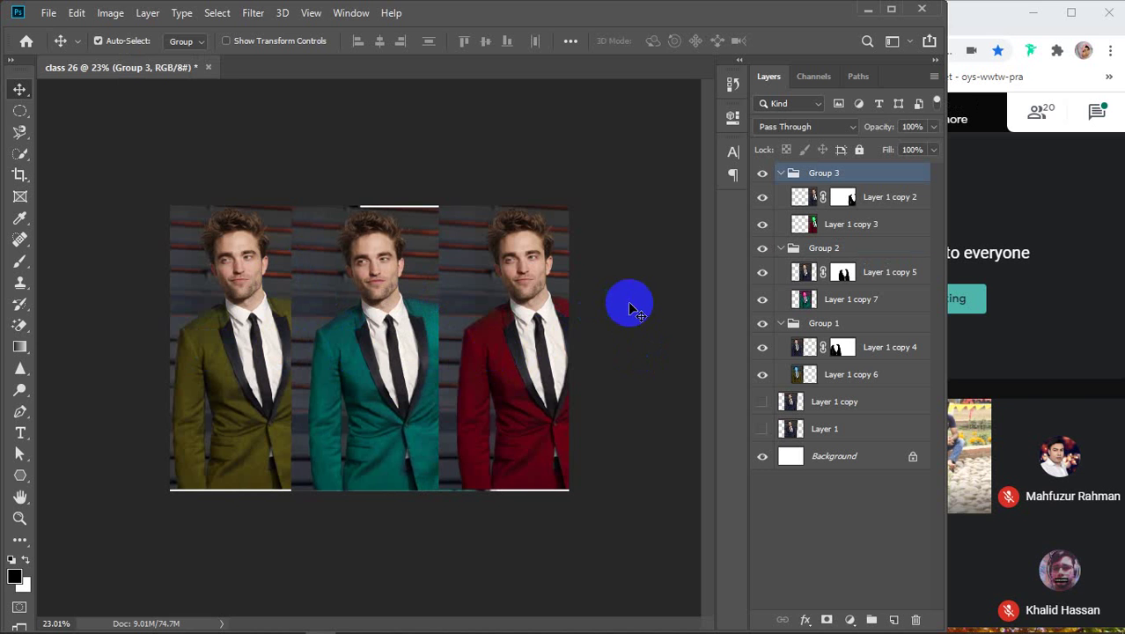
# Step: Collapse Group 3, Group 2 and Group 1 in the layer stack
pyautogui.click(780, 174)
pyautogui.click(780, 194)
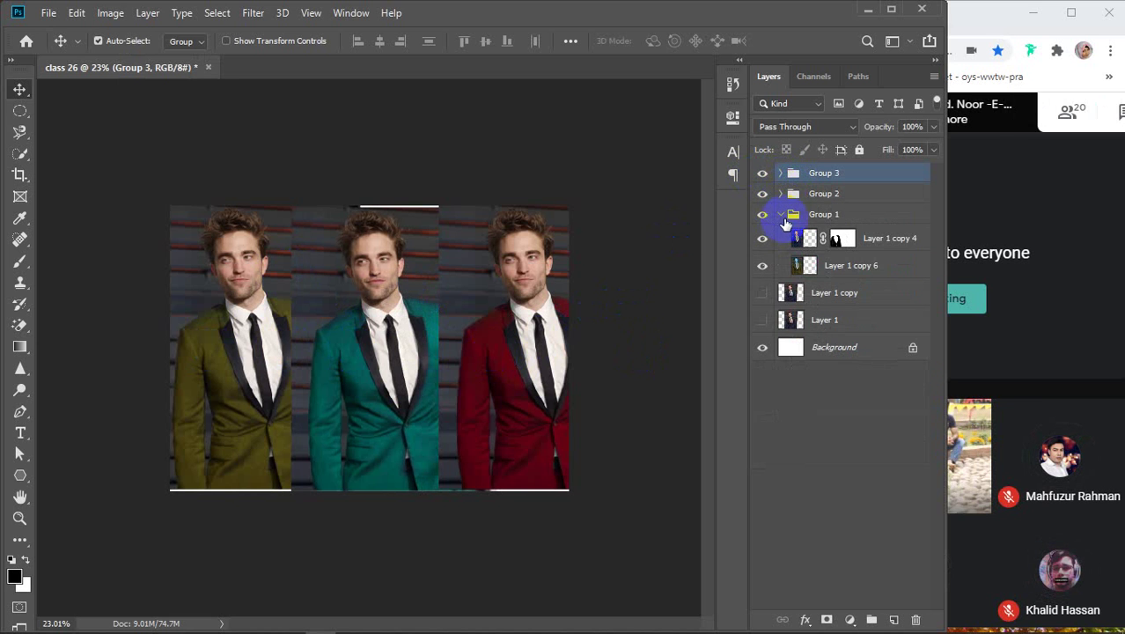
pyautogui.click(780, 215)
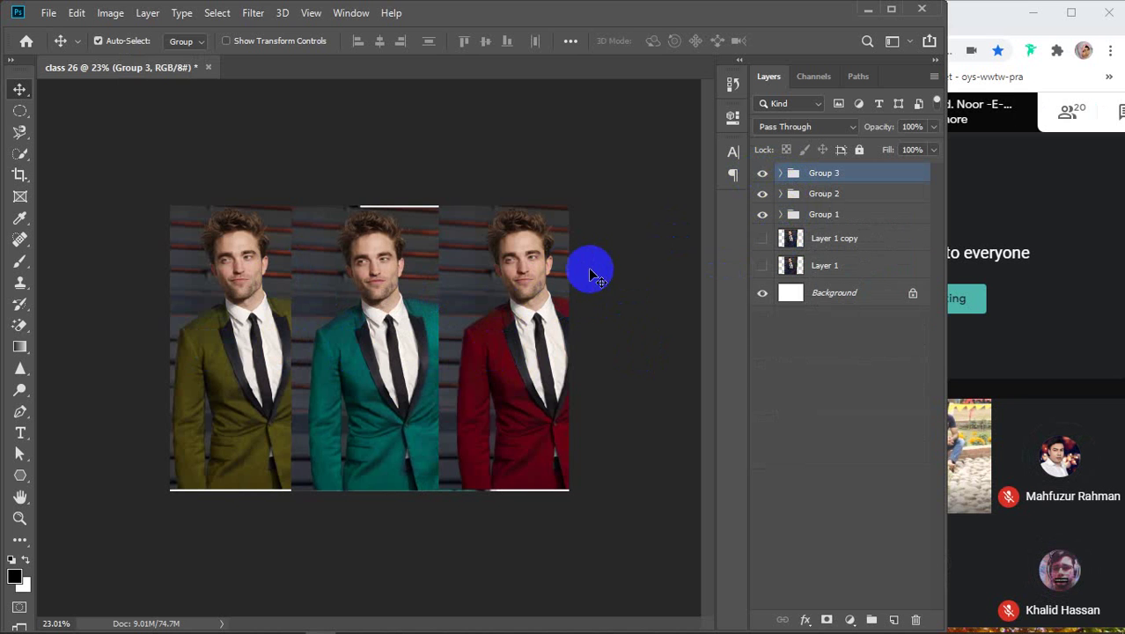
pyautogui.click(616, 280)
pyautogui.moveTo(123, 169); pyautogui.dragTo(748, 512)
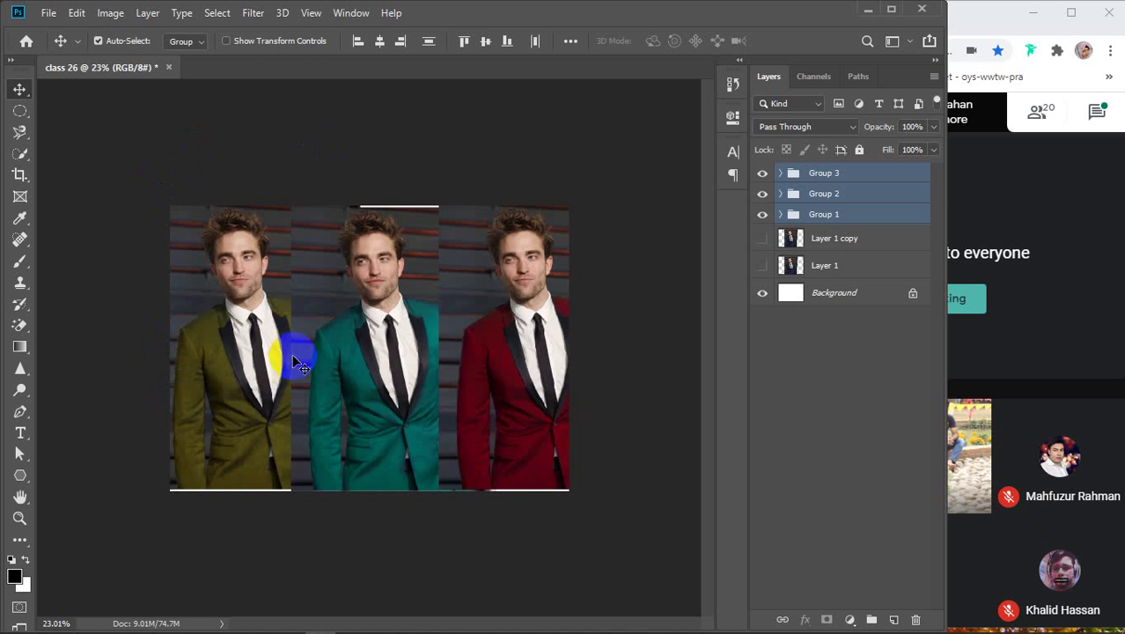
pyautogui.click(110, 14)
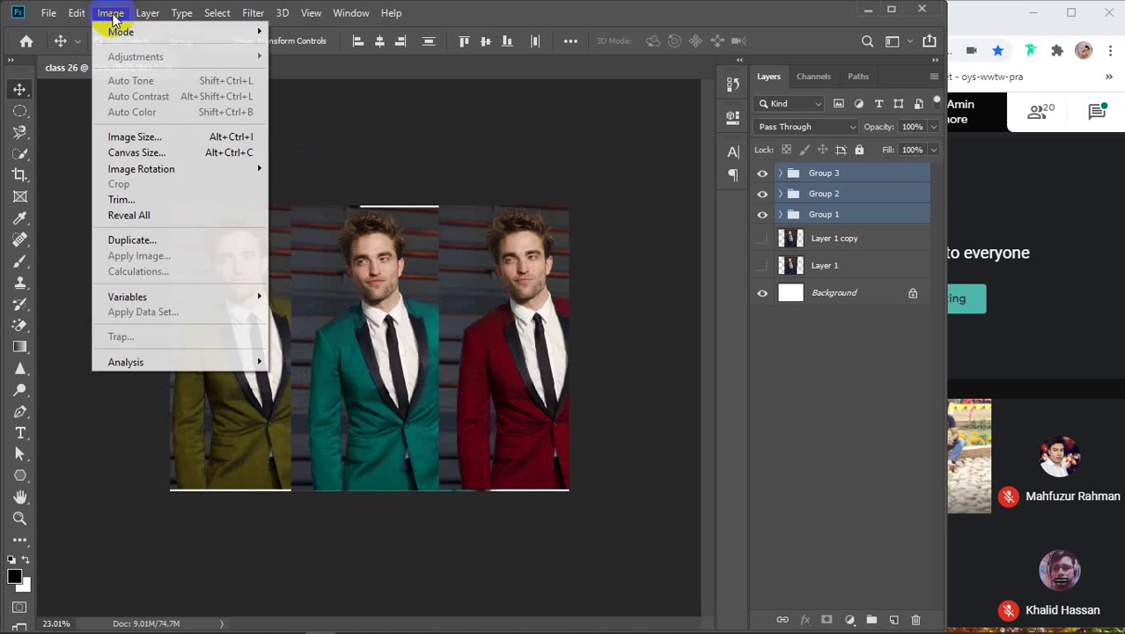
pyautogui.click(123, 14)
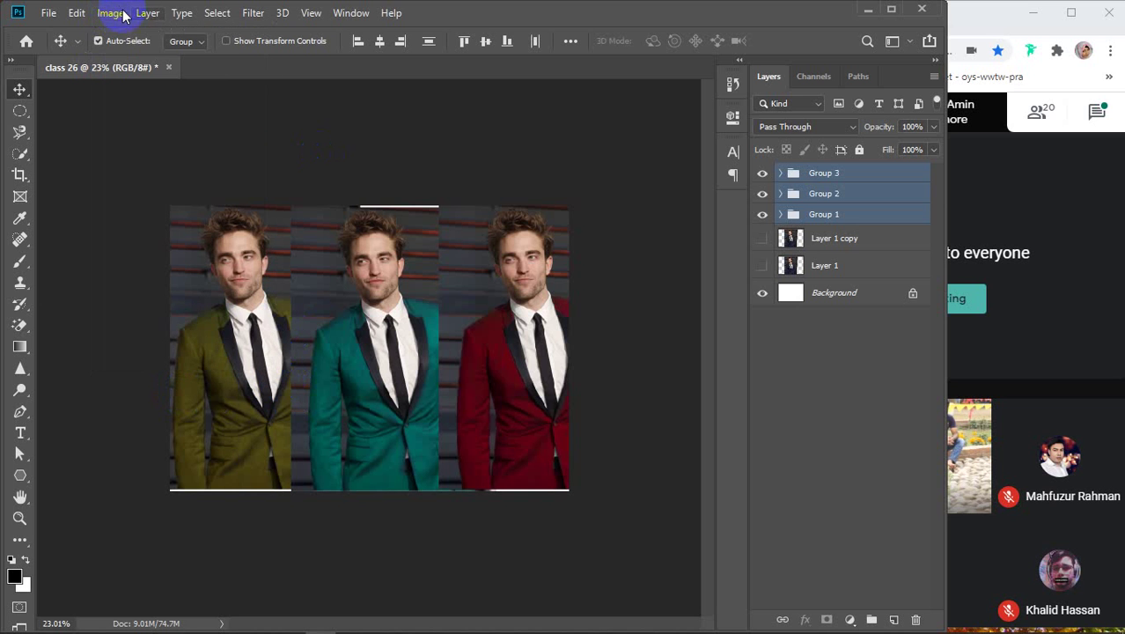
pyautogui.click(260, 11)
pyautogui.click(255, 16)
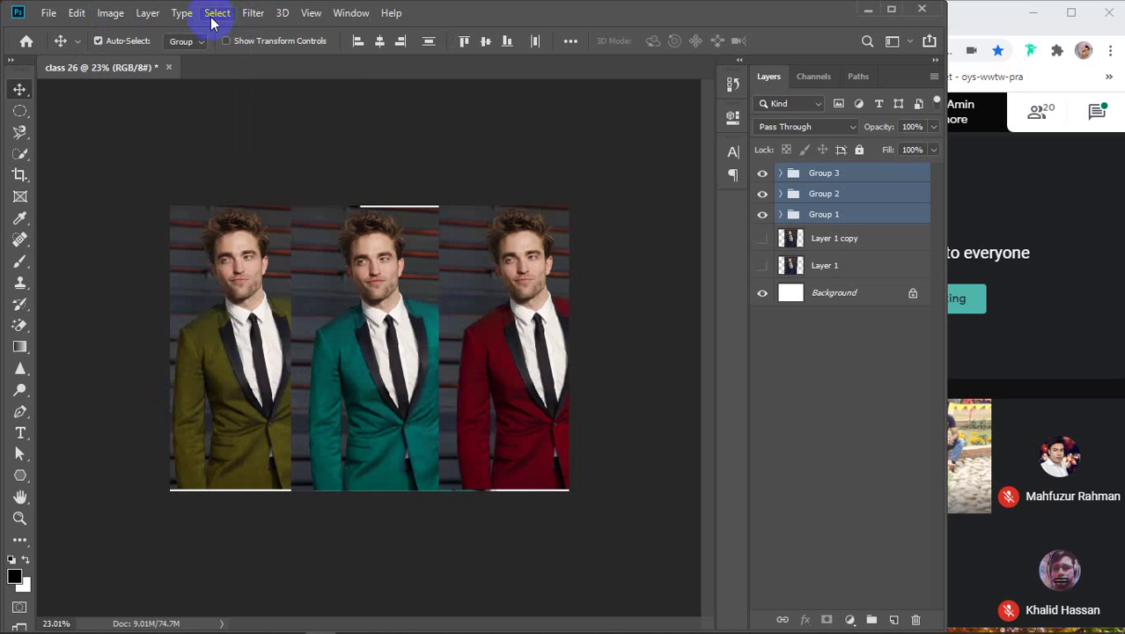
pyautogui.click(211, 21)
pyautogui.click(214, 12)
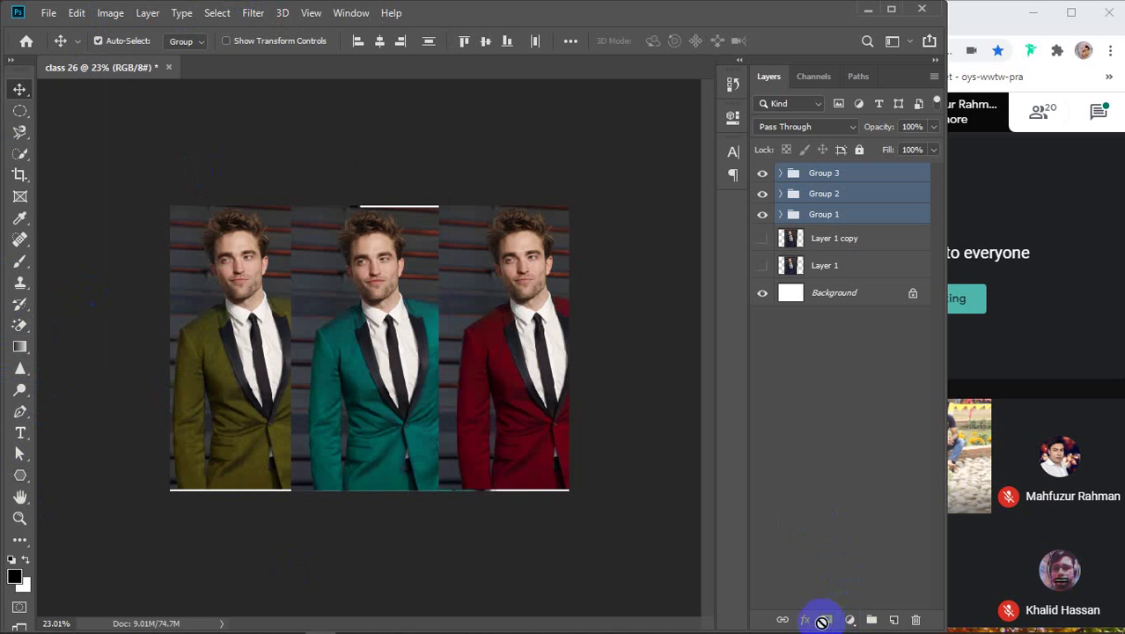
pyautogui.click(860, 388)
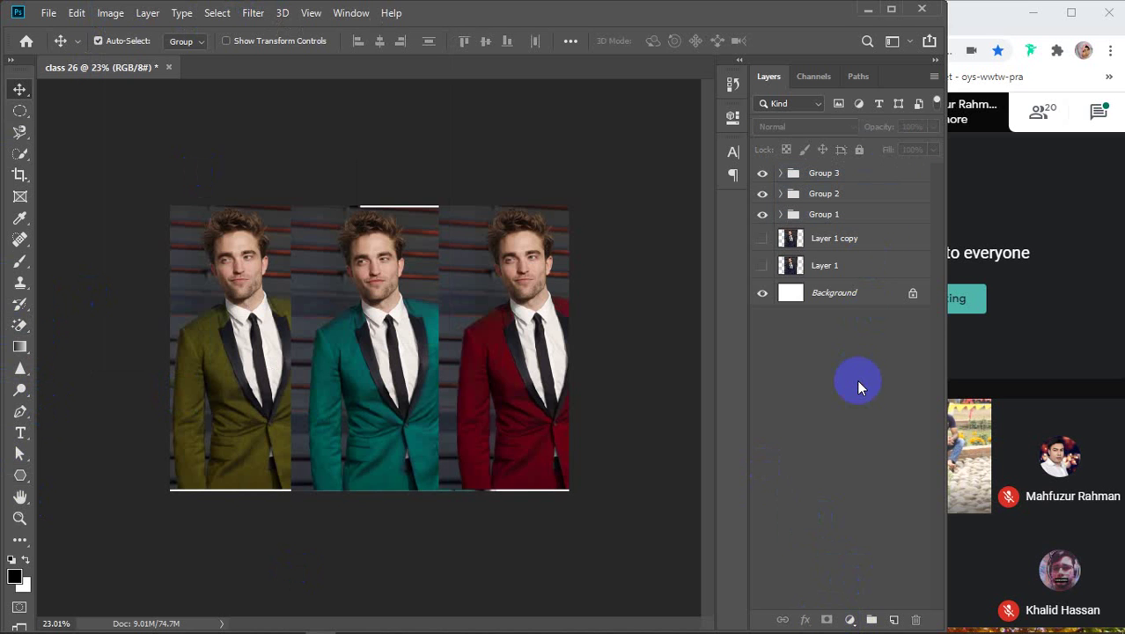
# Step: Hide Group 3, Group 2 and Group 1, and show Layer 1 copy with the original blue suit
pyautogui.click(871, 180)
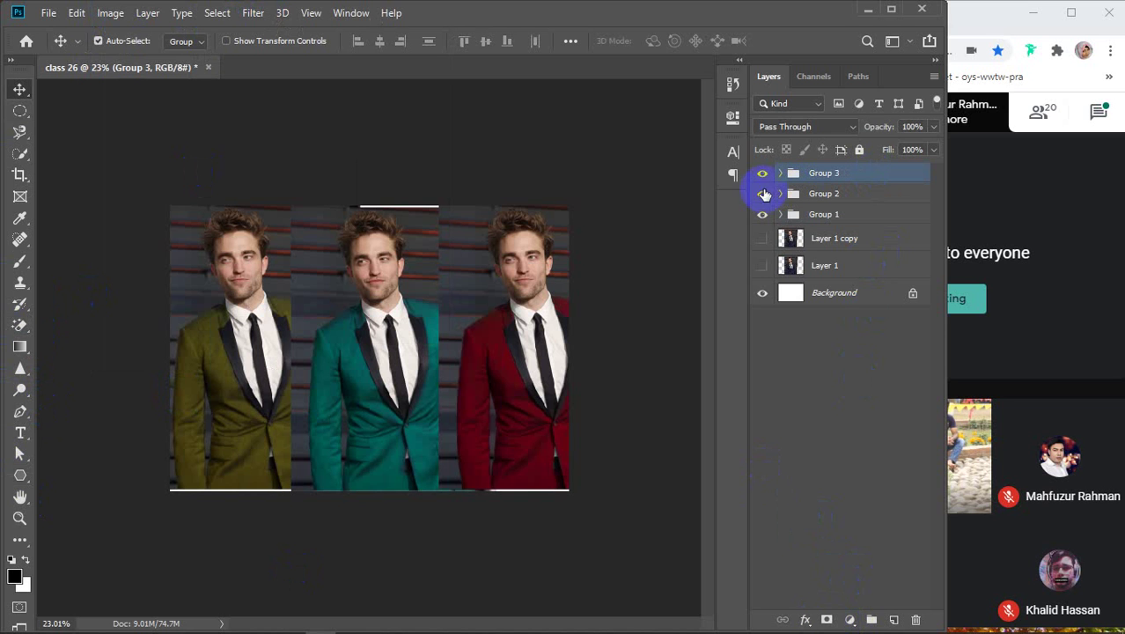
pyautogui.moveTo(762, 173); pyautogui.dragTo(758, 227)
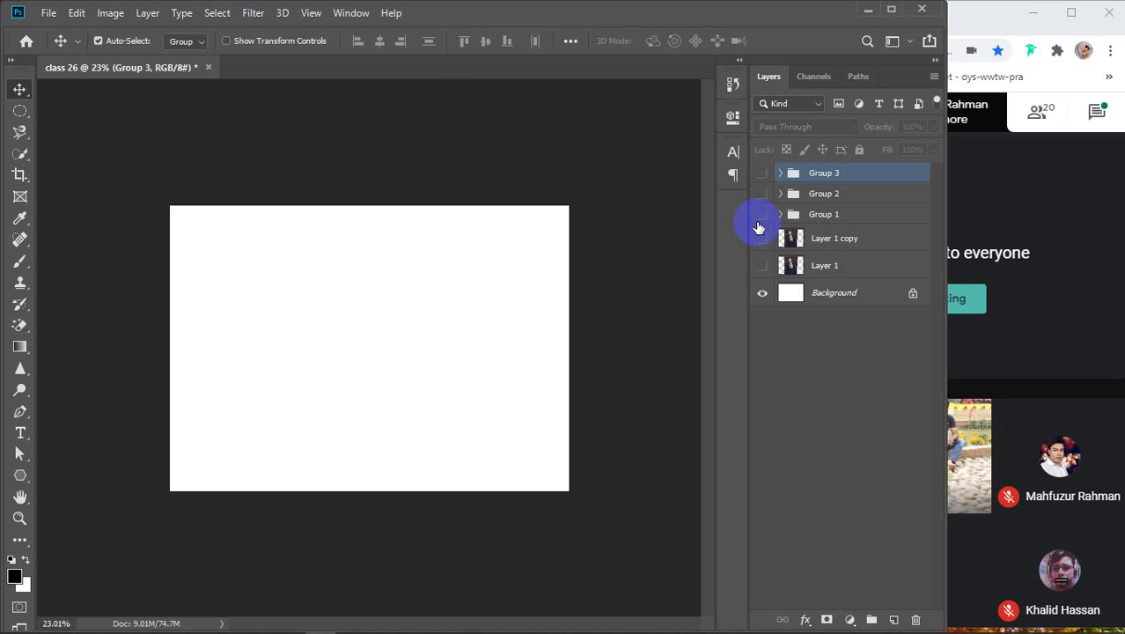
pyautogui.click(763, 239)
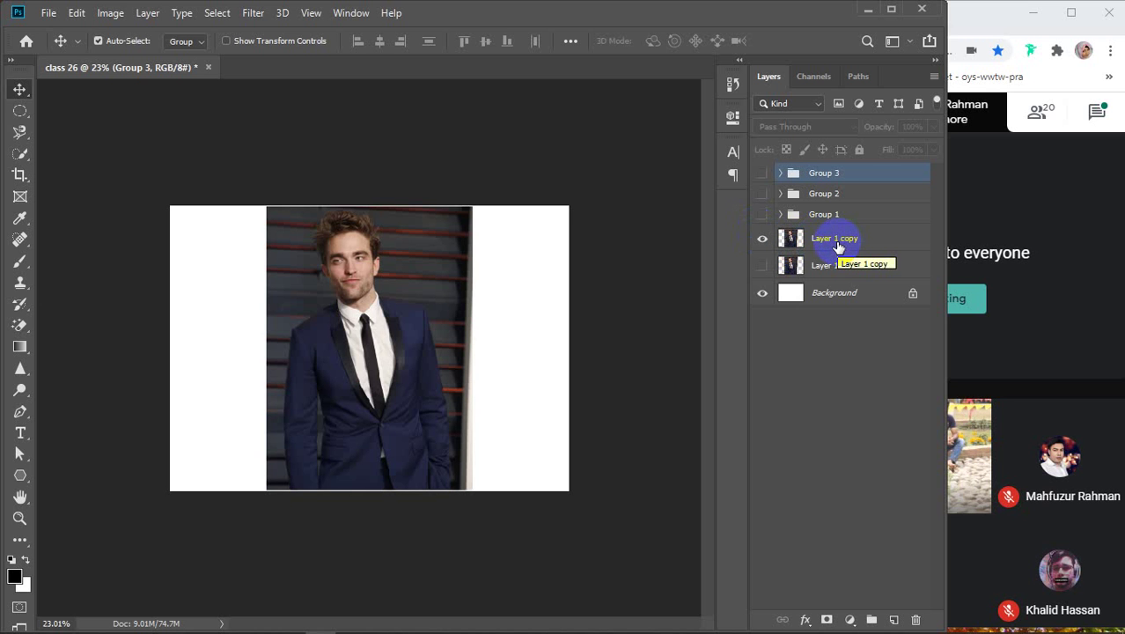
# Step: Move Layer 1 copy to the top of the layer stack, above Group 3 and outside it
pyautogui.moveTo(837, 246); pyautogui.dragTo(833, 173)
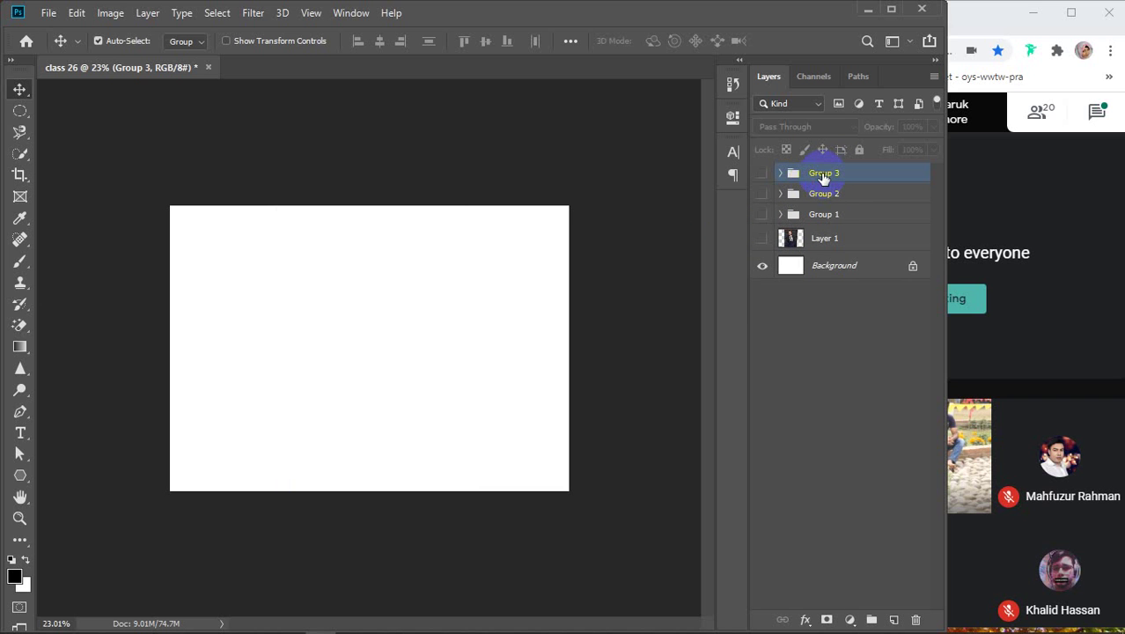
pyautogui.hotkey('ctrl', 'z')
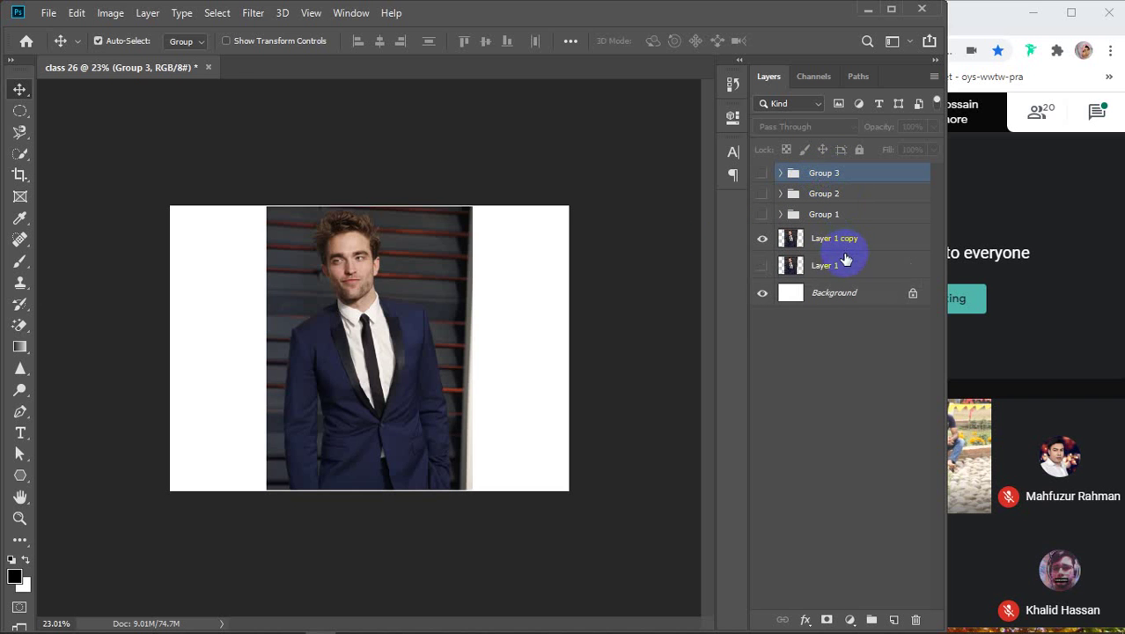
pyautogui.moveTo(843, 248); pyautogui.dragTo(827, 169)
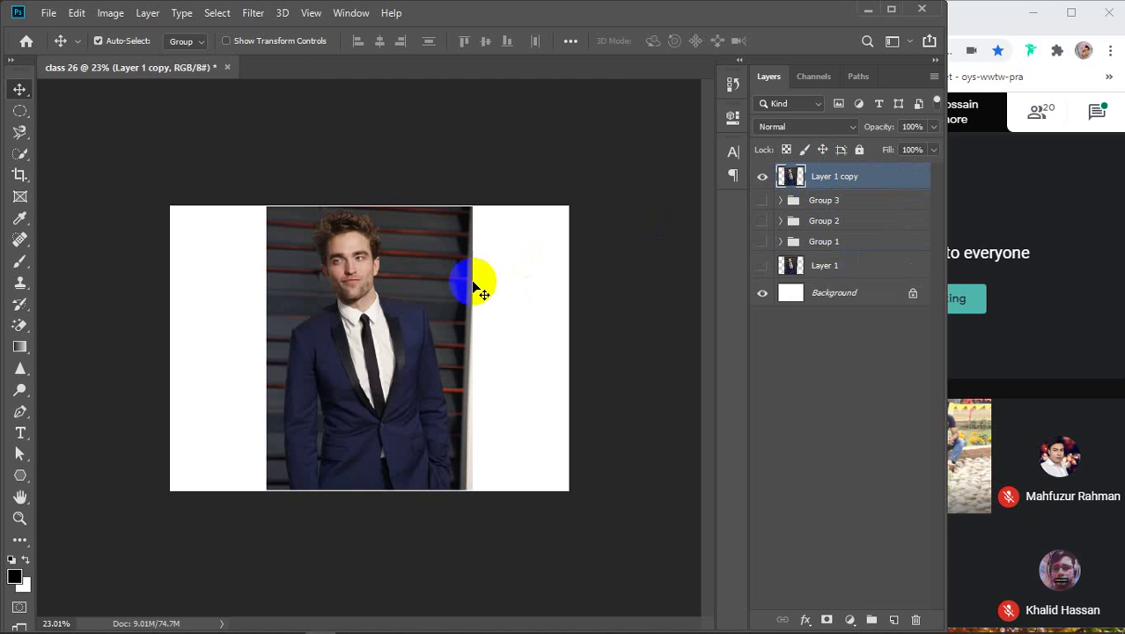
# Step: Make a rough selection across the man on Layer 1 copy with the Quick Selection tool at brush size 125
pyautogui.scroll(3, 357, 304)
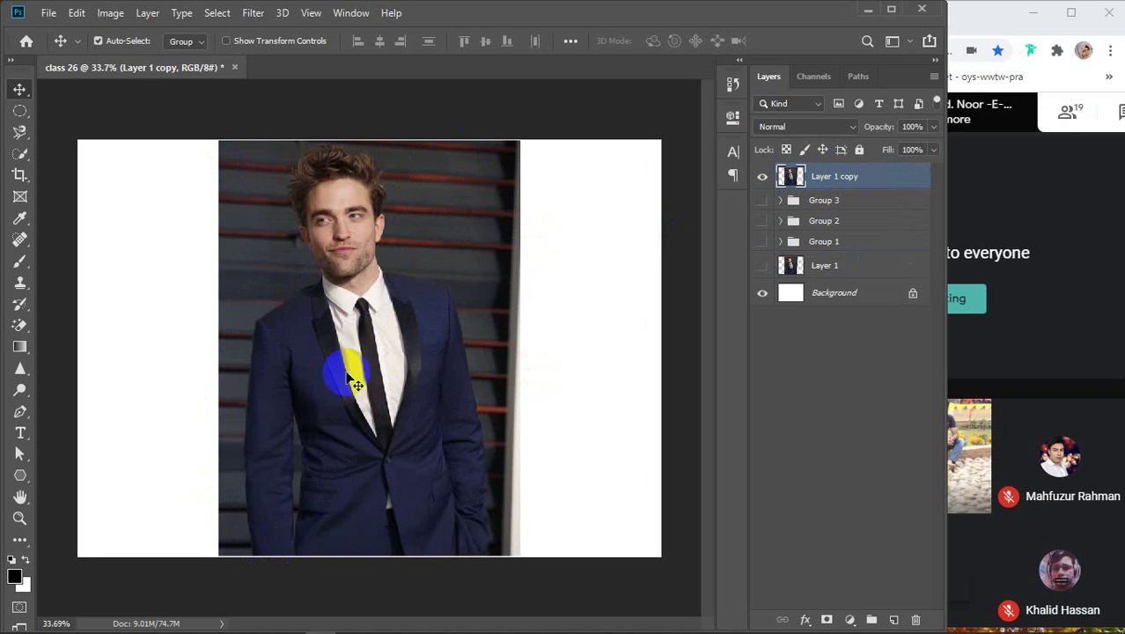
pyautogui.click(20, 153)
pyautogui.click(88, 154)
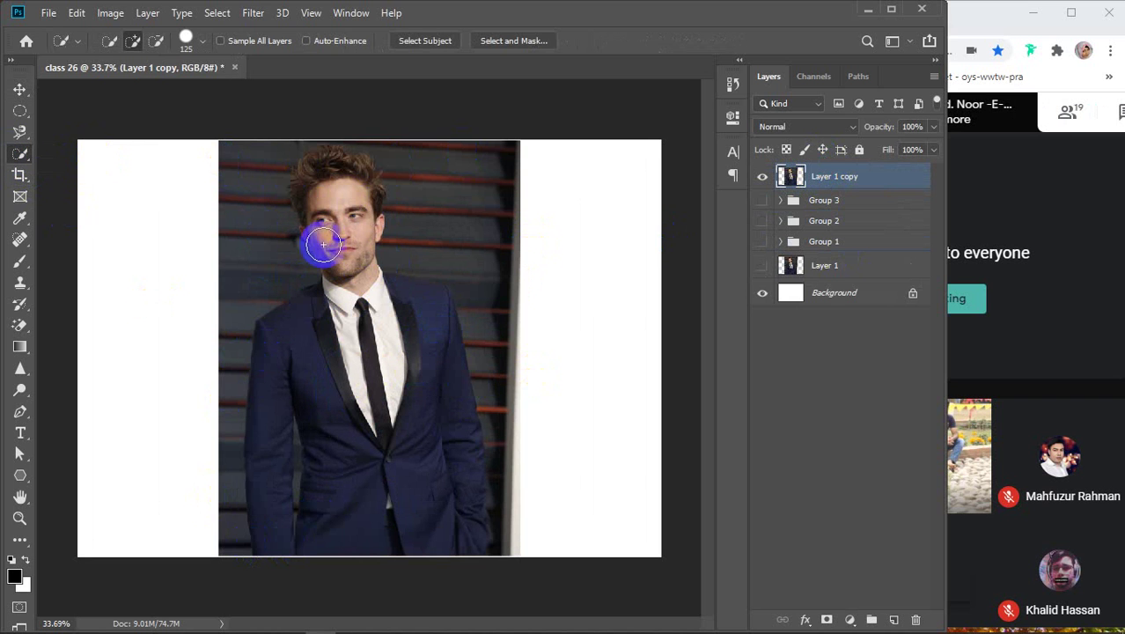
pyautogui.moveTo(323, 245)
pyautogui.mouseDown()
pyautogui.moveTo(322, 178)
pyautogui.moveTo(420, 507)
pyautogui.moveTo(344, 281)
pyautogui.moveTo(292, 356)
pyautogui.moveTo(293, 412)
pyautogui.moveTo(359, 305)
pyautogui.moveTo(428, 333)
pyautogui.mouseUp()
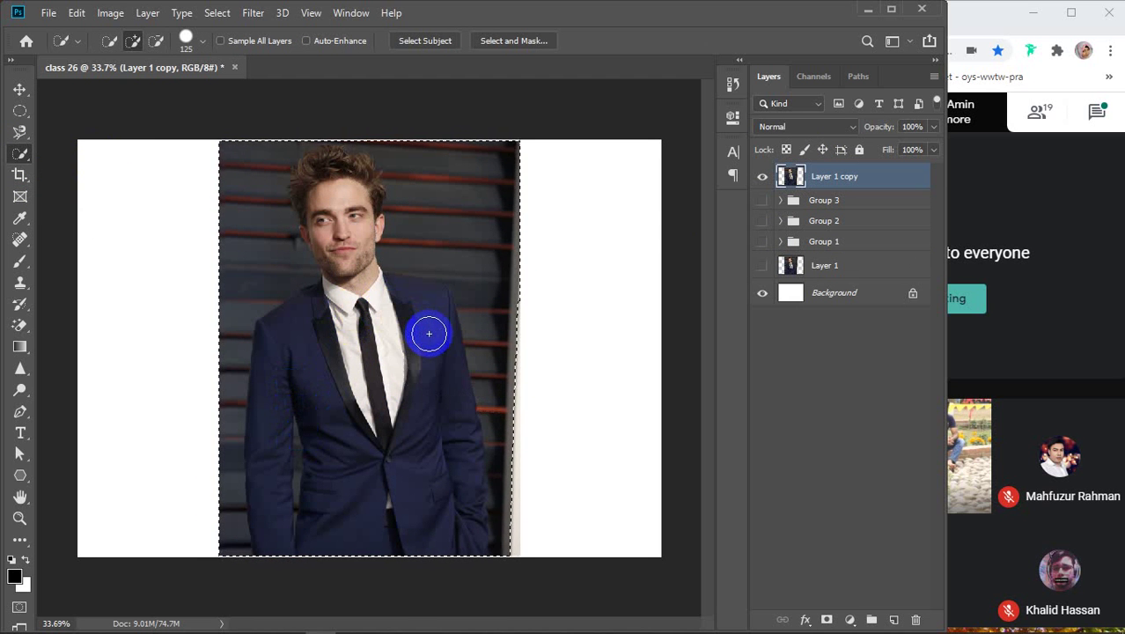
# Step: Subtract the background on the photo's right side from the selection, and add the lower sleeve back with brush size 45
pyautogui.moveTo(510, 198)
pyautogui.mouseDown()
pyautogui.moveTo(524, 224)
pyautogui.moveTo(502, 166)
pyautogui.moveTo(456, 140)
pyautogui.moveTo(443, 162)
pyautogui.moveTo(504, 267)
pyautogui.moveTo(480, 233)
pyautogui.moveTo(464, 228)
pyautogui.moveTo(462, 241)
pyautogui.moveTo(531, 338)
pyautogui.moveTo(511, 326)
pyautogui.moveTo(540, 431)
pyautogui.moveTo(524, 372)
pyautogui.moveTo(508, 378)
pyautogui.moveTo(545, 534)
pyautogui.moveTo(500, 402)
pyautogui.mouseUp()
pyautogui.moveTo(508, 482)
pyautogui.mouseDown()
pyautogui.moveTo(512, 535)
pyautogui.moveTo(509, 467)
pyautogui.mouseUp()
pyautogui.press('[')
pyautogui.press('[')
pyautogui.press('[')
pyautogui.press('[')
pyautogui.press('[')
pyautogui.press('[')
pyautogui.press('[')
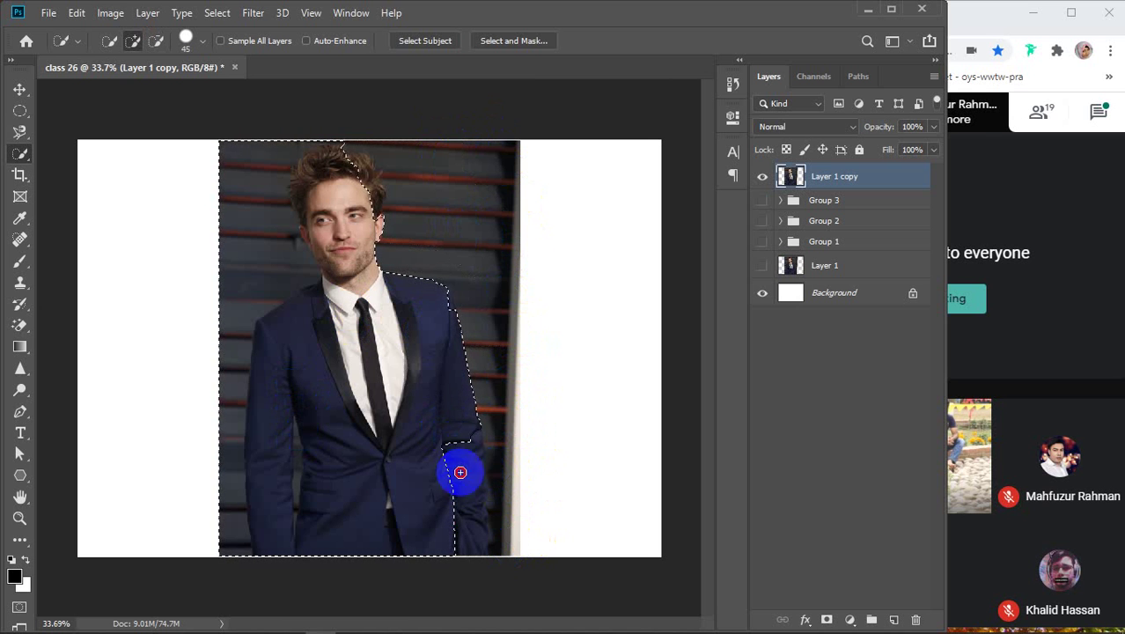
pyautogui.moveTo(460, 472); pyautogui.dragTo(462, 535)
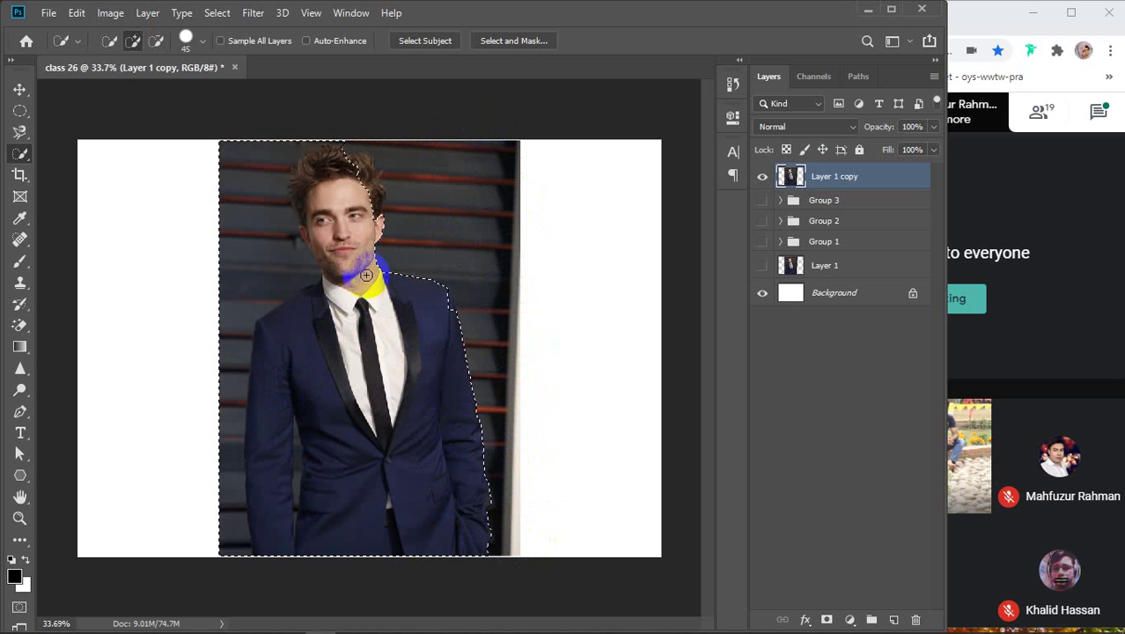
# Step: Subtract the background on the photo's left side from the selection, including the gap between the man's neck and shoulder
pyautogui.press('alt')
pyautogui.moveTo(227, 134)
pyautogui.mouseDown()
pyautogui.moveTo(248, 120)
pyautogui.moveTo(268, 221)
pyautogui.moveTo(226, 390)
pyautogui.moveTo(236, 535)
pyautogui.moveTo(235, 513)
pyautogui.mouseUp()
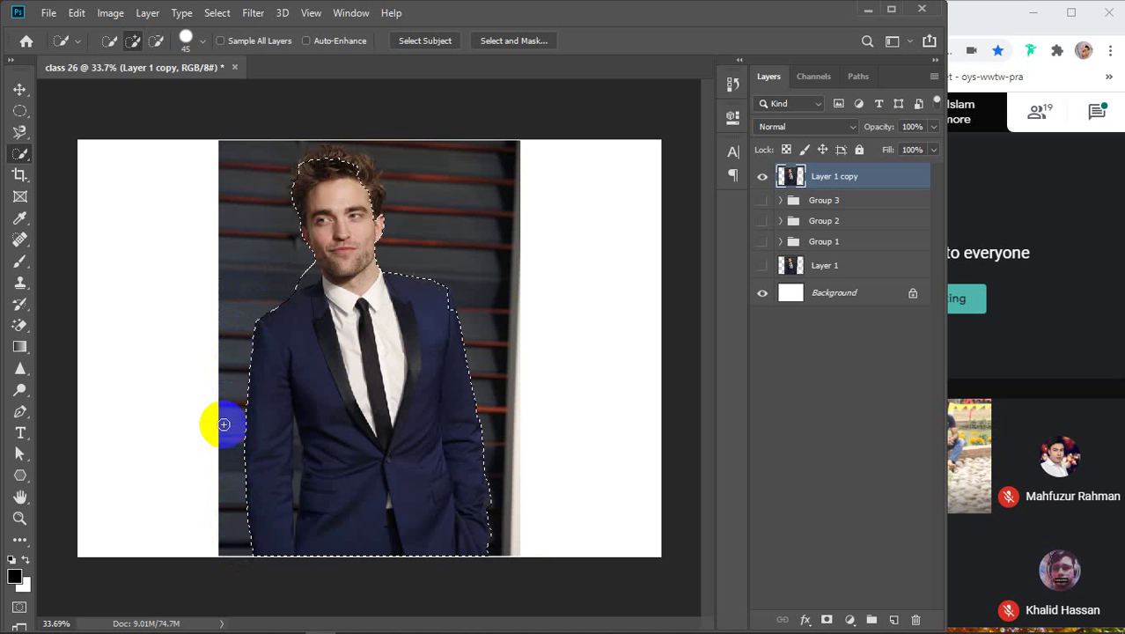
pyautogui.scroll(5, 310, 266)
pyautogui.moveTo(287, 253)
pyautogui.mouseDown()
pyautogui.moveTo(284, 240)
pyautogui.moveTo(301, 269)
pyautogui.mouseUp()
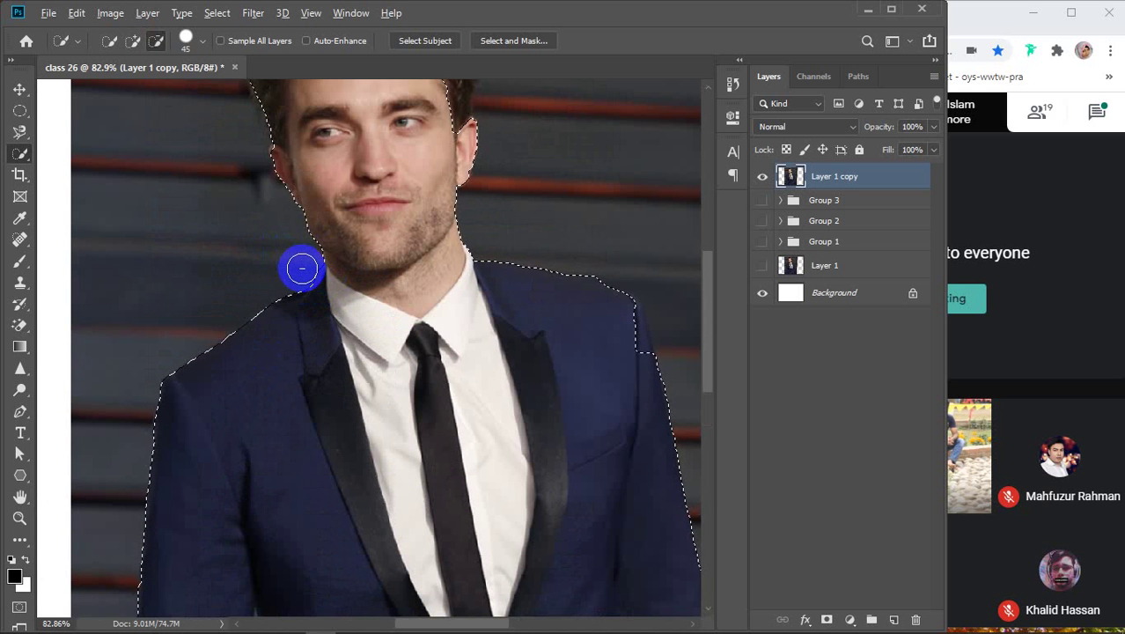
pyautogui.click(302, 270)
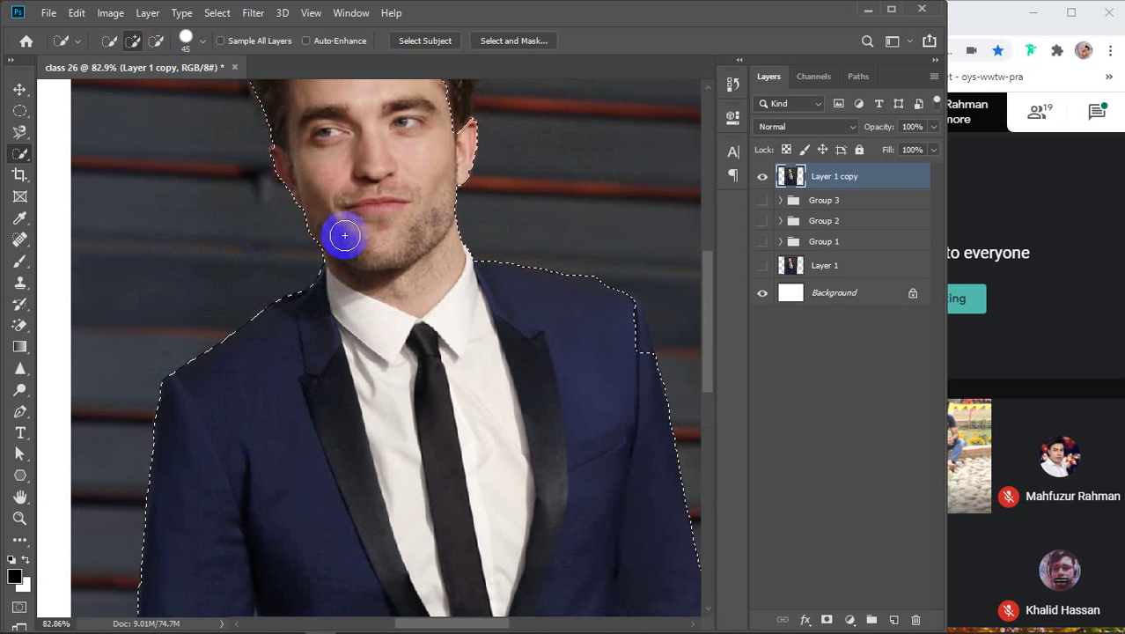
# Step: Extend the selection over the man's hair and trim the excess background around its outline
pyautogui.press('space')
pyautogui.moveTo(416, 205); pyautogui.dragTo(403, 420)
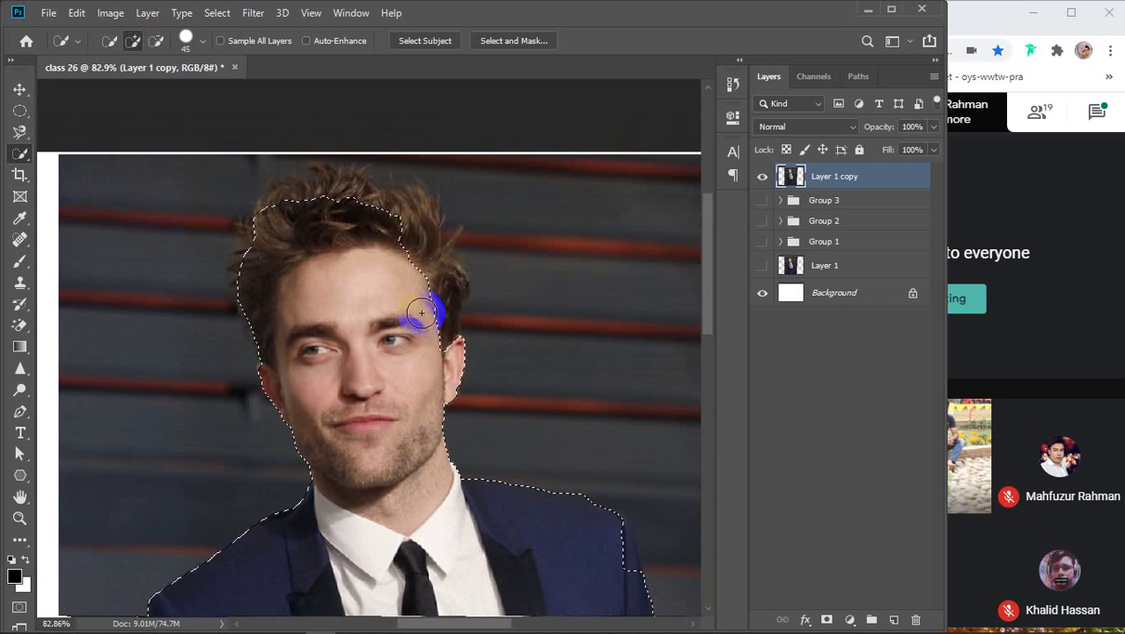
pyautogui.moveTo(430, 304)
pyautogui.mouseDown()
pyautogui.moveTo(414, 239)
pyautogui.moveTo(344, 227)
pyautogui.moveTo(389, 226)
pyautogui.moveTo(318, 199)
pyautogui.moveTo(359, 216)
pyautogui.moveTo(263, 127)
pyautogui.mouseUp()
pyautogui.press('alt')
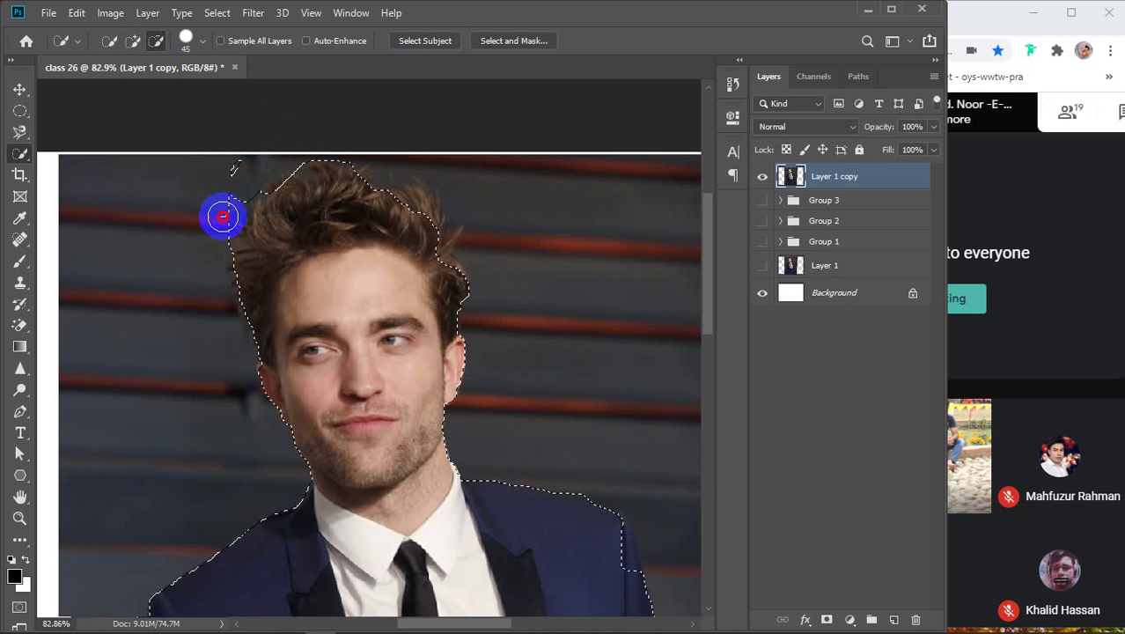
pyautogui.press('alt')
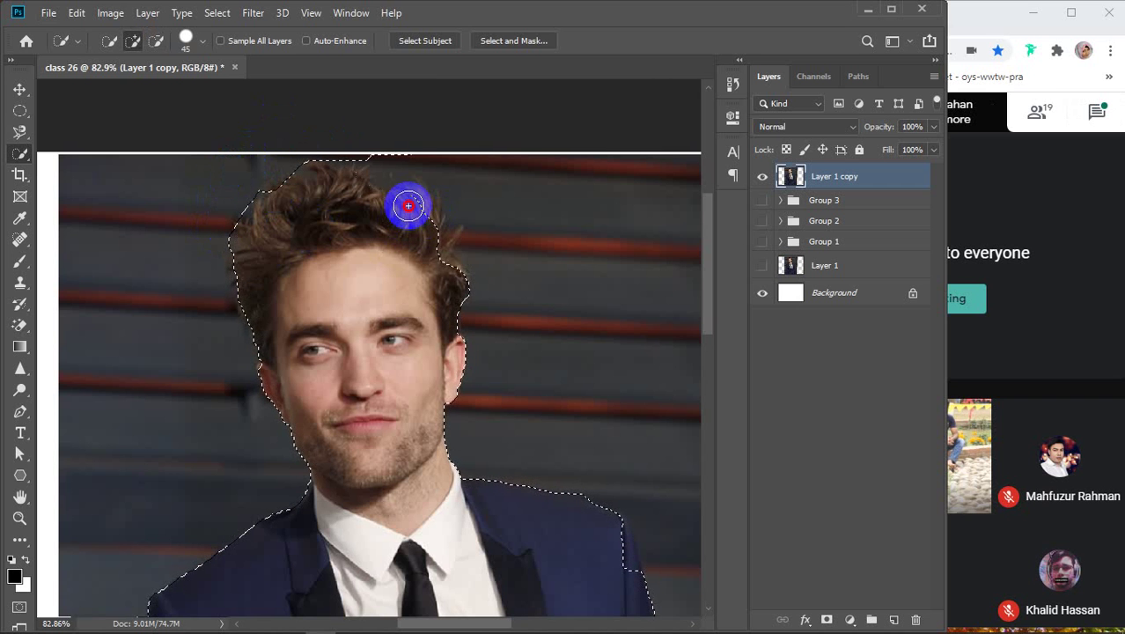
pyautogui.press('alt')
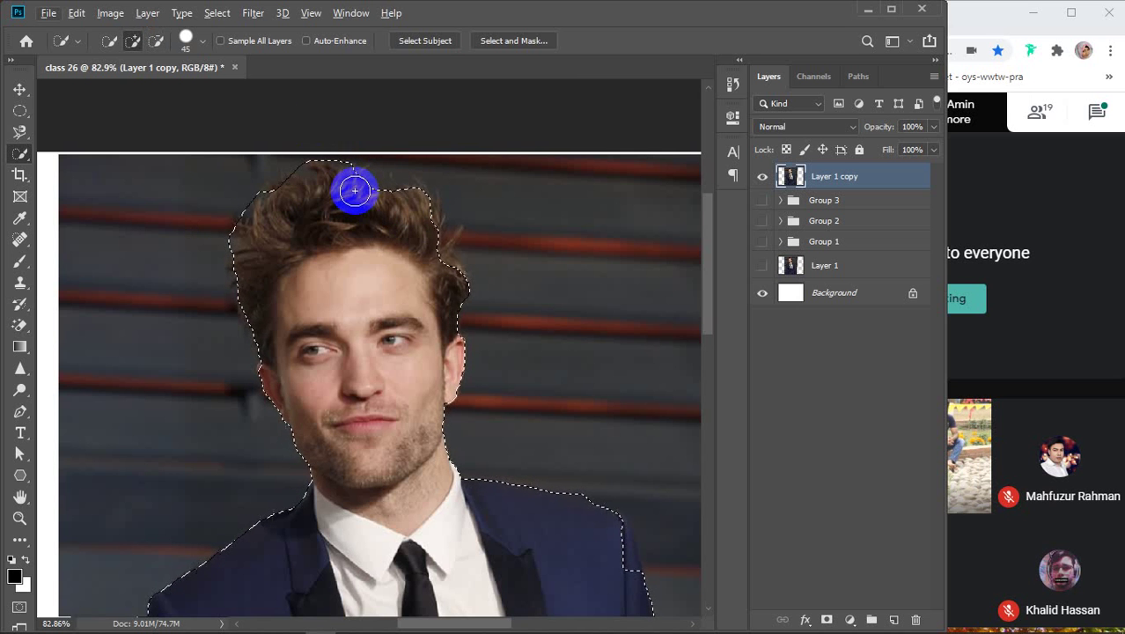
pyautogui.moveTo(355, 191)
pyautogui.mouseDown()
pyautogui.moveTo(404, 195)
pyautogui.moveTo(440, 262)
pyautogui.moveTo(443, 239)
pyautogui.moveTo(425, 217)
pyautogui.moveTo(379, 205)
pyautogui.moveTo(304, 216)
pyautogui.moveTo(352, 176)
pyautogui.mouseUp()
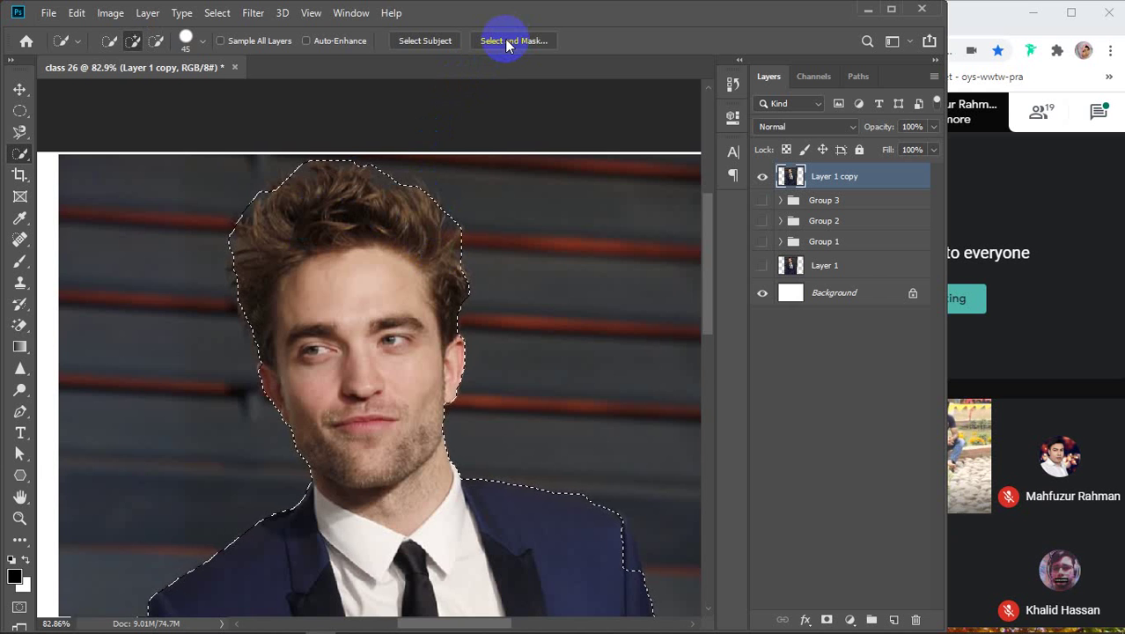
# Step: Open the man's selection in Select and Mask, keeping the Overlay view
pyautogui.scroll(-3, 508, 252)
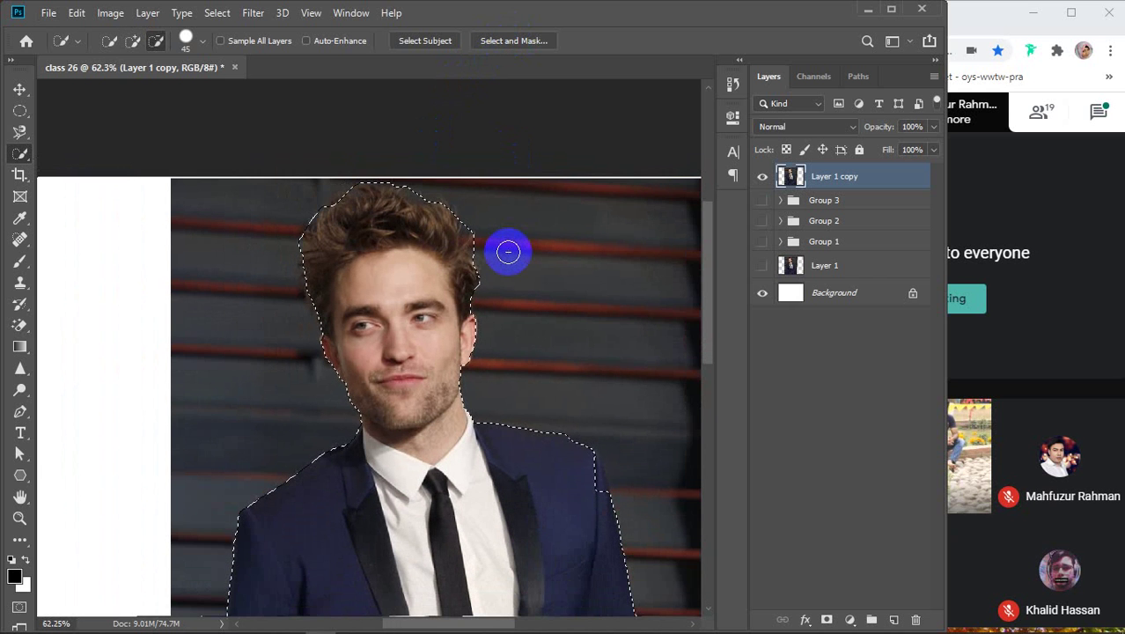
pyautogui.click(519, 40)
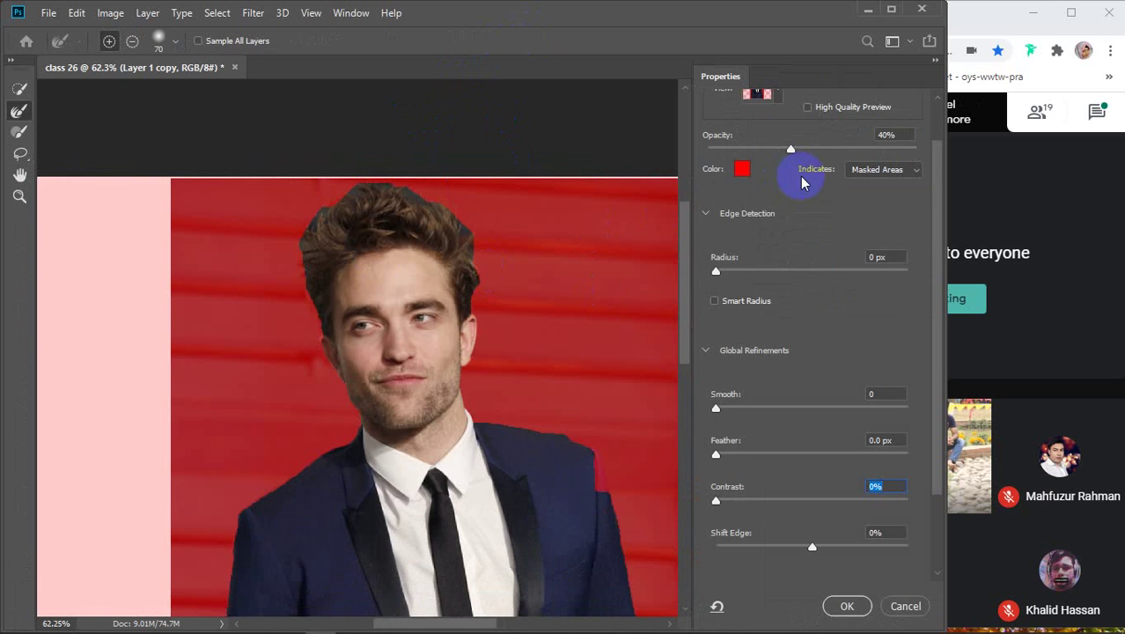
pyautogui.scroll(1, 799, 126)
pyautogui.click(775, 113)
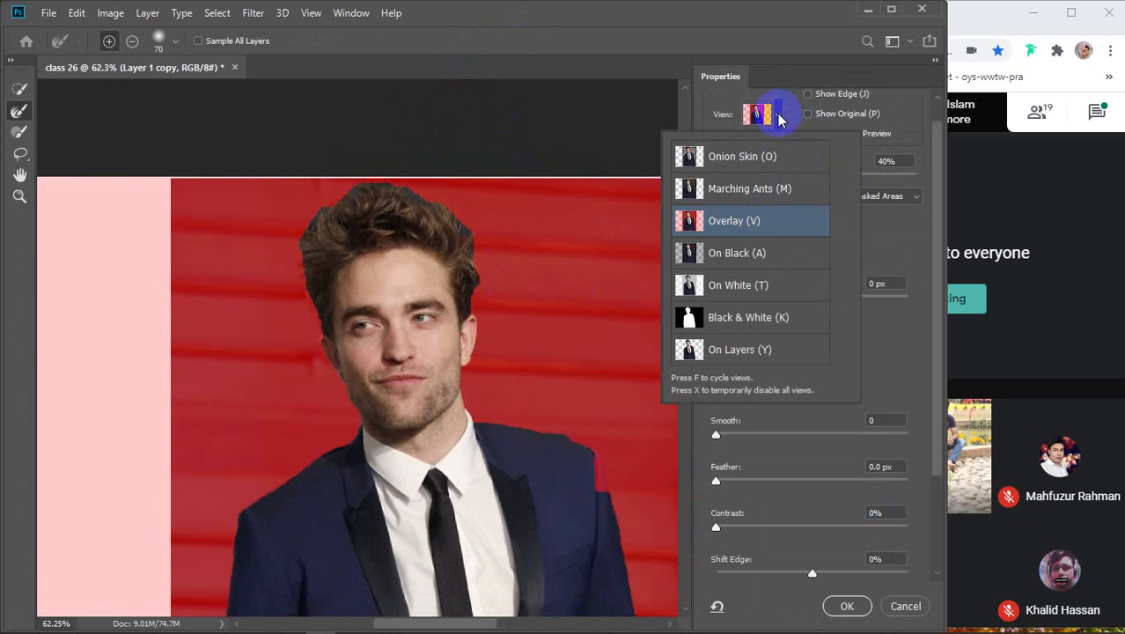
pyautogui.click(779, 117)
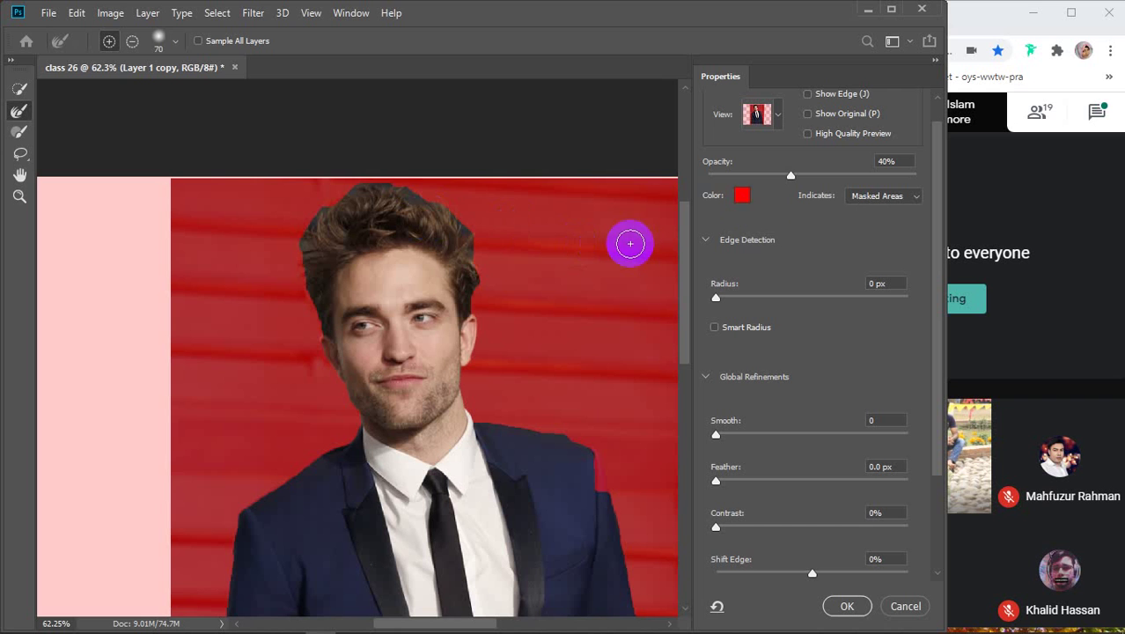
# Step: Try to refine the selection along the hair with the Refine Edge Brush at size 70
pyautogui.moveTo(383, 194)
pyautogui.mouseDown()
pyautogui.moveTo(346, 187)
pyautogui.moveTo(413, 189)
pyautogui.moveTo(460, 211)
pyautogui.moveTo(522, 289)
pyautogui.mouseUp()
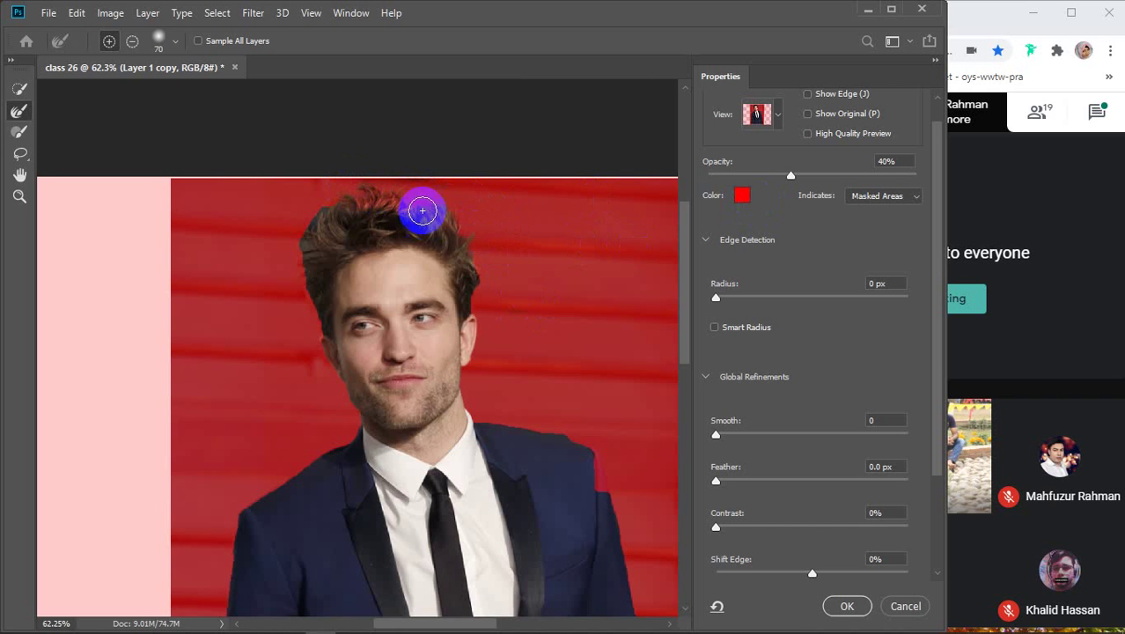
pyautogui.moveTo(422, 211)
pyautogui.mouseDown()
pyautogui.moveTo(333, 190)
pyautogui.moveTo(294, 248)
pyautogui.moveTo(291, 297)
pyautogui.moveTo(248, 349)
pyautogui.mouseUp()
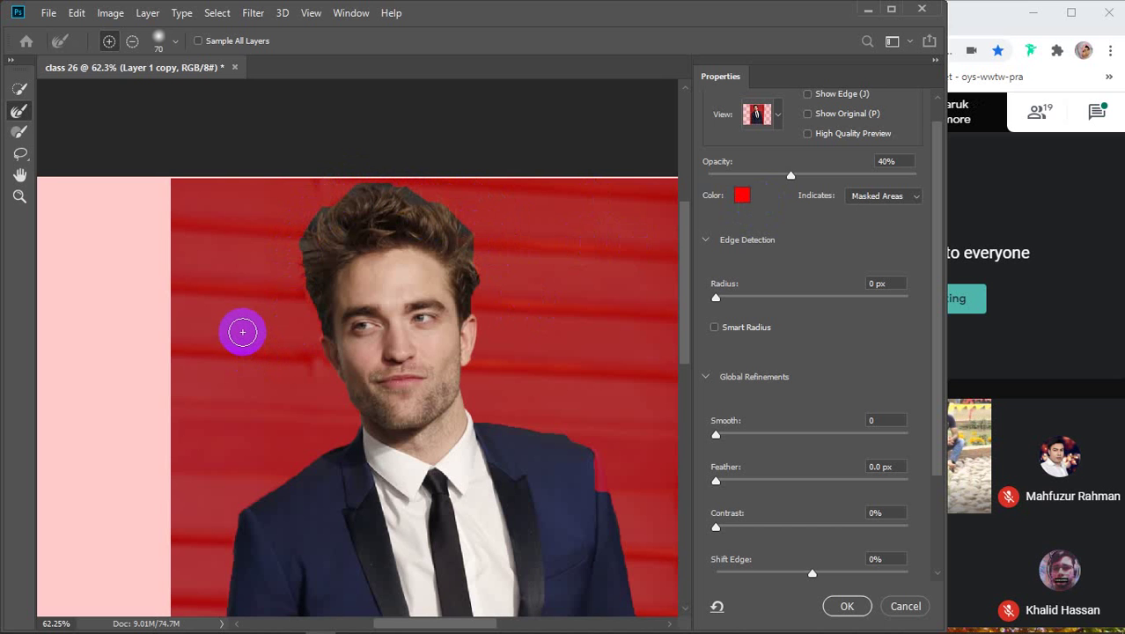
pyautogui.click(176, 42)
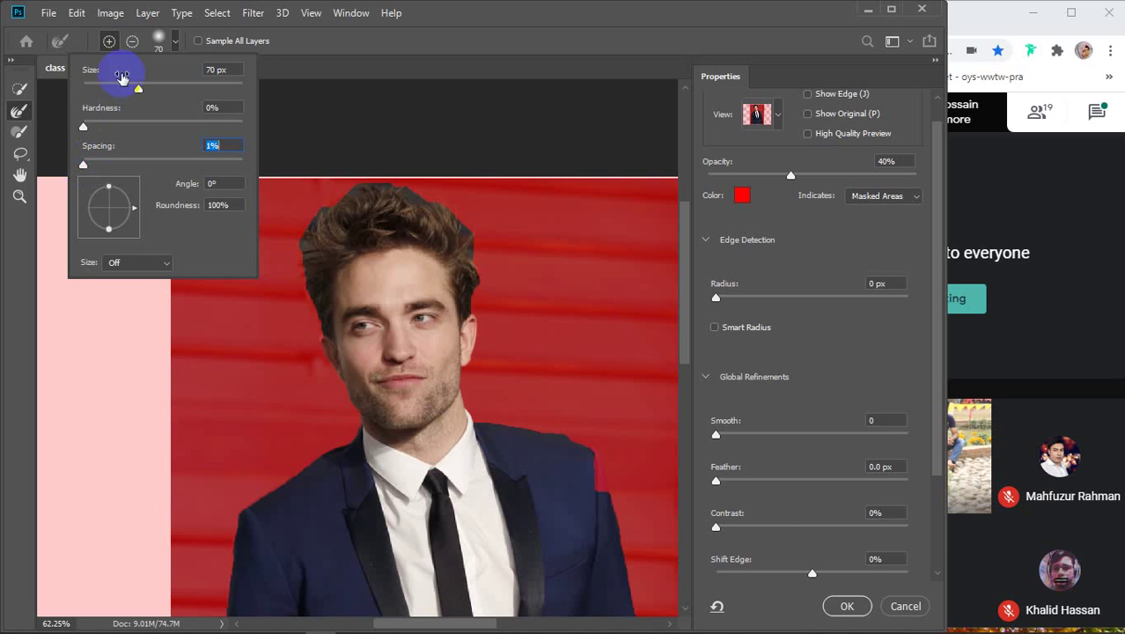
pyautogui.click(176, 44)
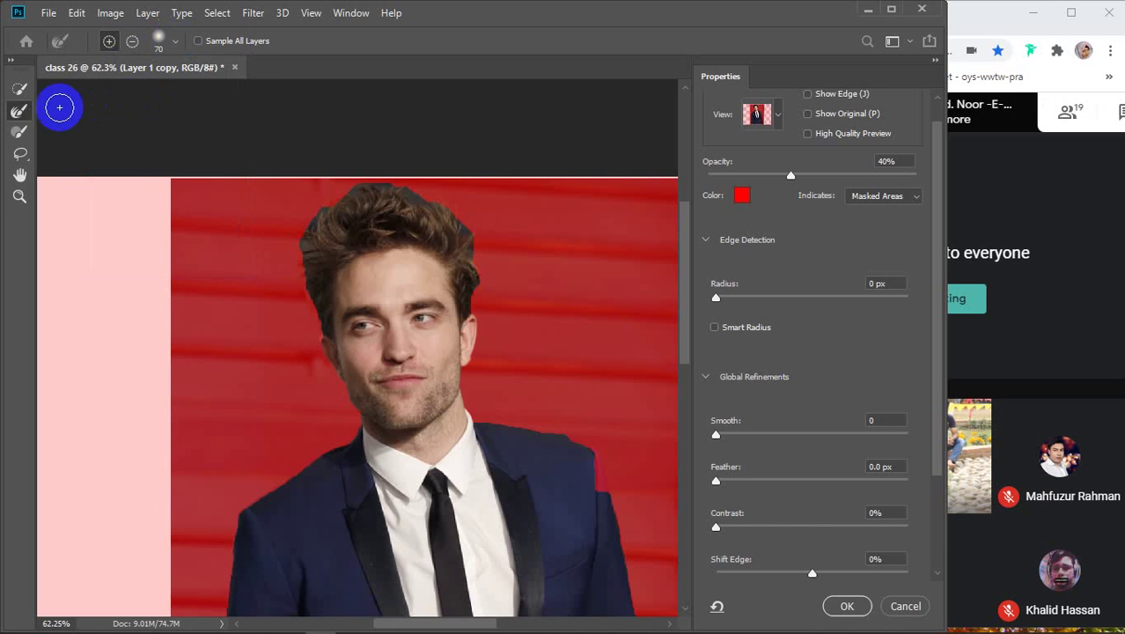
# Step: Add the area beside the hair to the selection with the Quick Selection tool at size 13, and subtract the excess background
pyautogui.click(19, 89)
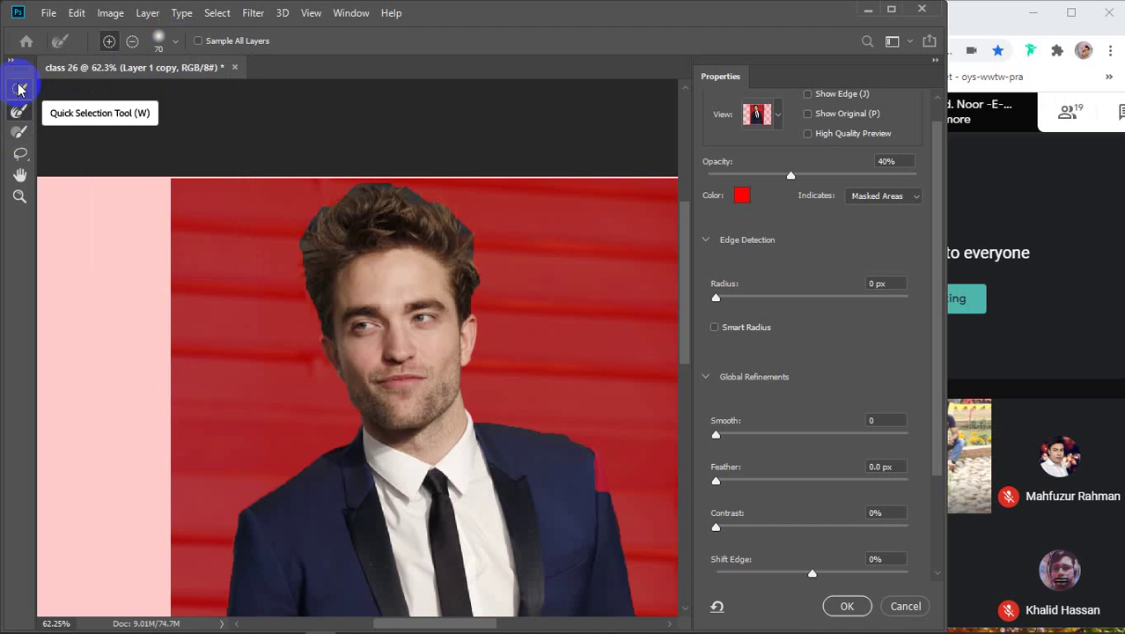
pyautogui.click(20, 111)
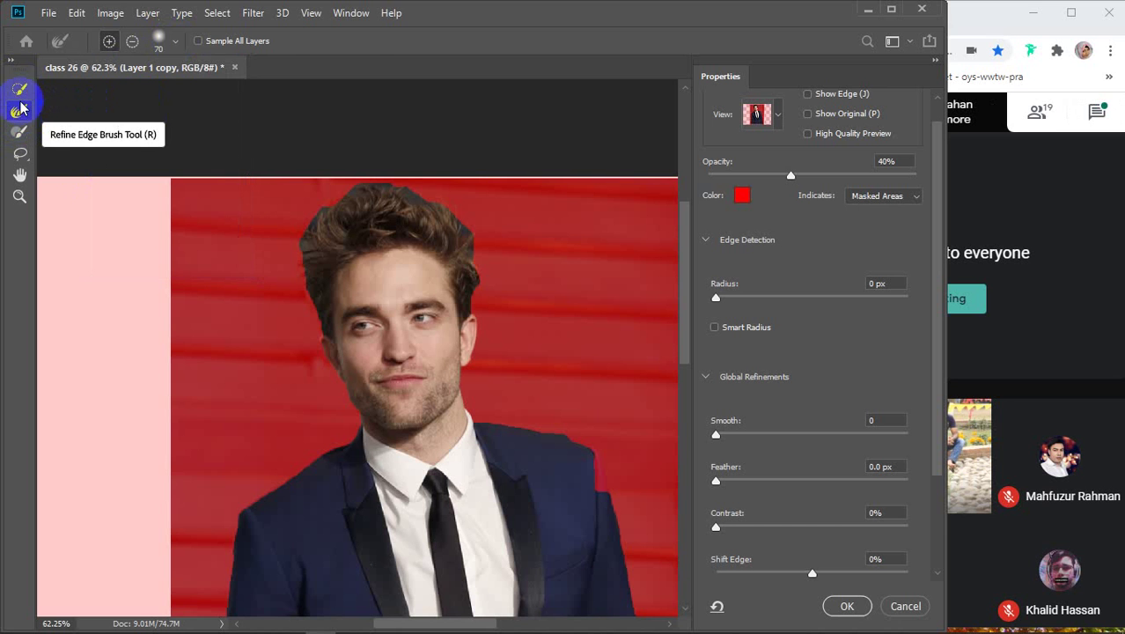
pyautogui.press('w')
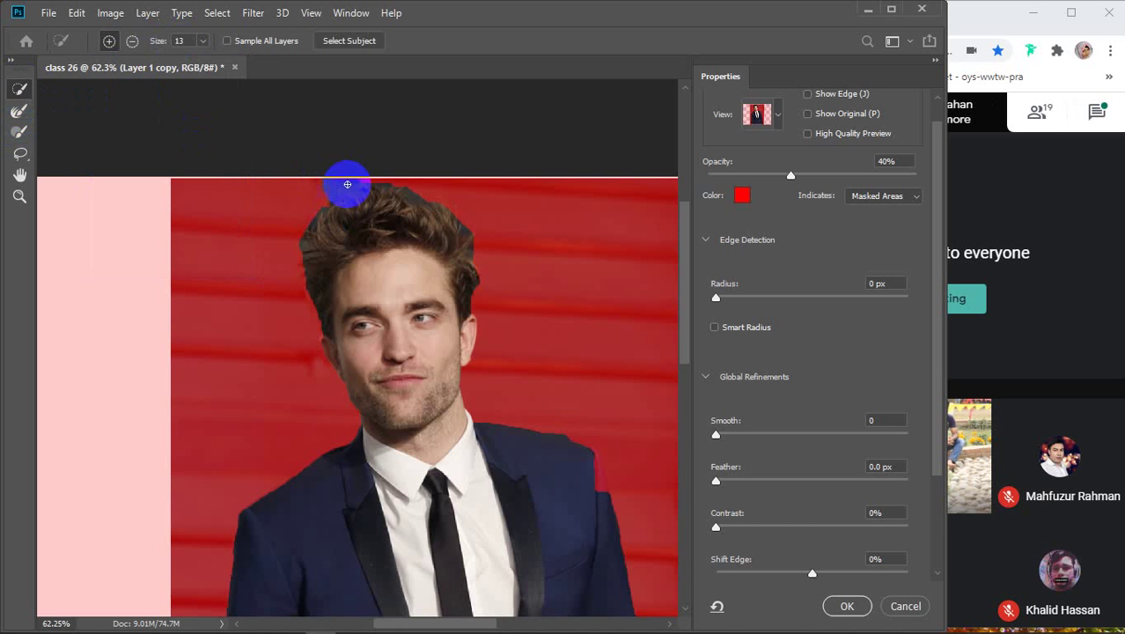
pyautogui.moveTo(304, 211)
pyautogui.mouseDown()
pyautogui.moveTo(312, 283)
pyautogui.moveTo(329, 248)
pyautogui.mouseUp()
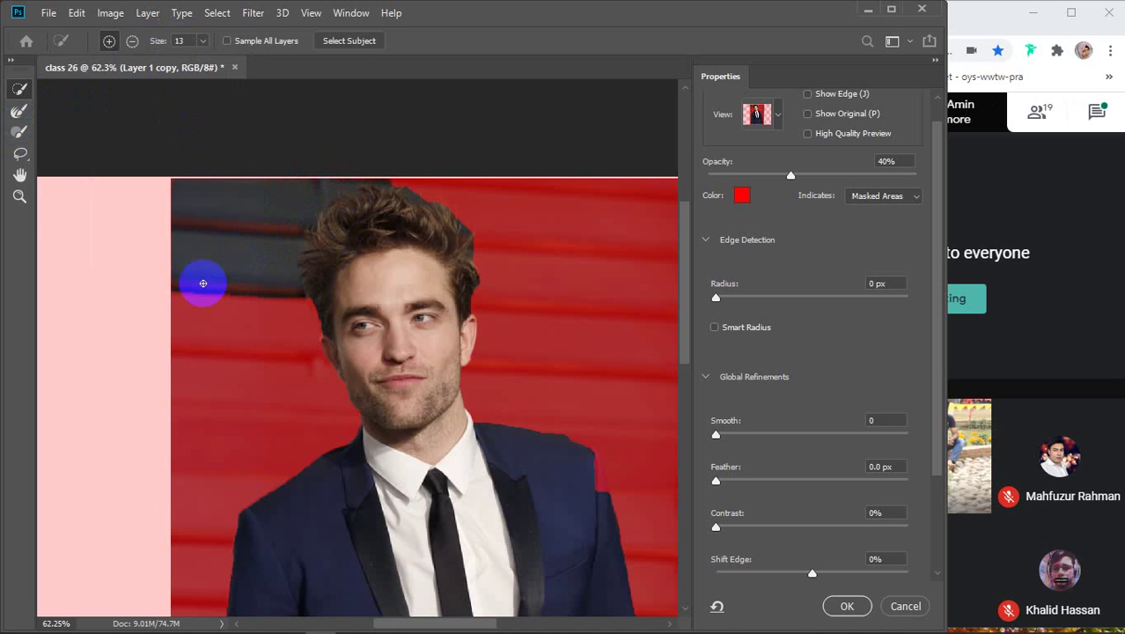
pyautogui.press('alt')
pyautogui.moveTo(198, 300)
pyautogui.mouseDown()
pyautogui.moveTo(228, 174)
pyautogui.moveTo(252, 165)
pyautogui.moveTo(250, 330)
pyautogui.moveTo(268, 297)
pyautogui.mouseUp()
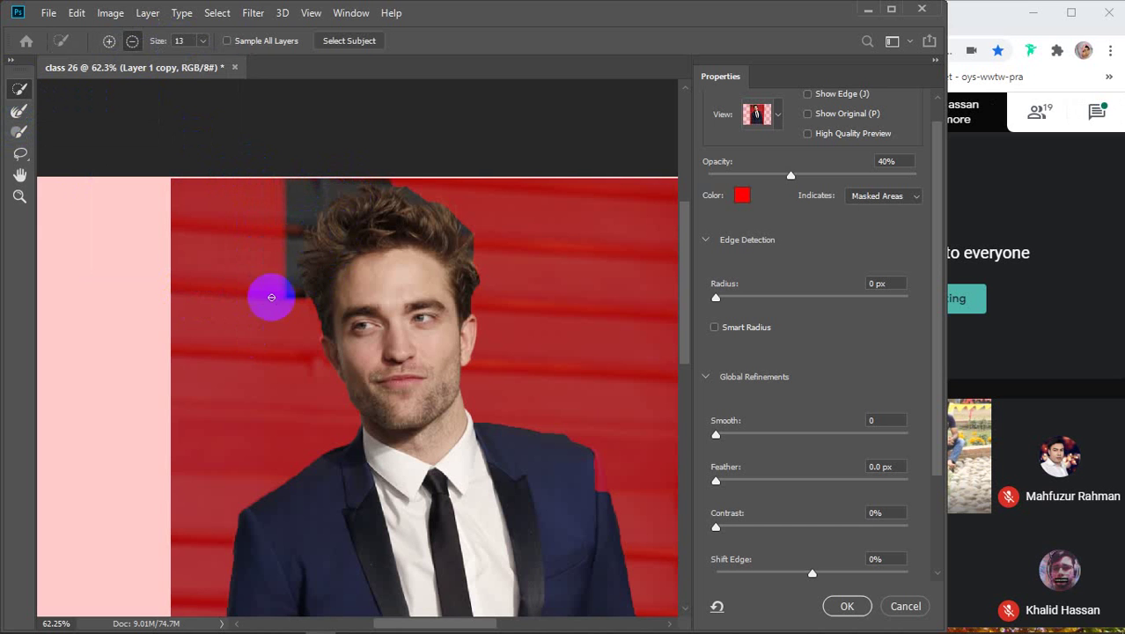
# Step: Refine the hair outline with the Refine Edge Brush, and apply a Contrast of 17% and a Shift Edge of +2%
pyautogui.click(19, 112)
pyautogui.moveTo(351, 194)
pyautogui.mouseDown()
pyautogui.moveTo(318, 209)
pyautogui.moveTo(307, 292)
pyautogui.moveTo(308, 266)
pyautogui.moveTo(292, 268)
pyautogui.moveTo(268, 302)
pyautogui.moveTo(292, 309)
pyautogui.moveTo(306, 295)
pyautogui.moveTo(320, 213)
pyautogui.moveTo(352, 182)
pyautogui.moveTo(458, 206)
pyautogui.moveTo(486, 237)
pyautogui.moveTo(503, 287)
pyautogui.moveTo(576, 279)
pyautogui.moveTo(378, 210)
pyautogui.moveTo(302, 160)
pyautogui.moveTo(288, 231)
pyautogui.moveTo(280, 175)
pyautogui.mouseUp()
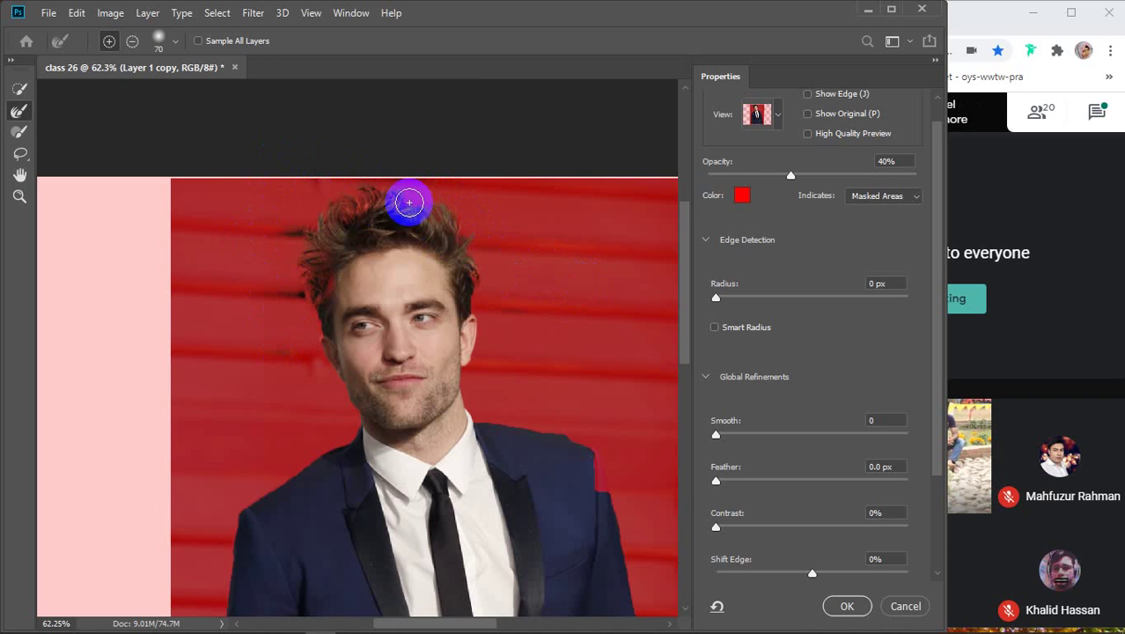
pyautogui.scroll(-3, 819, 420)
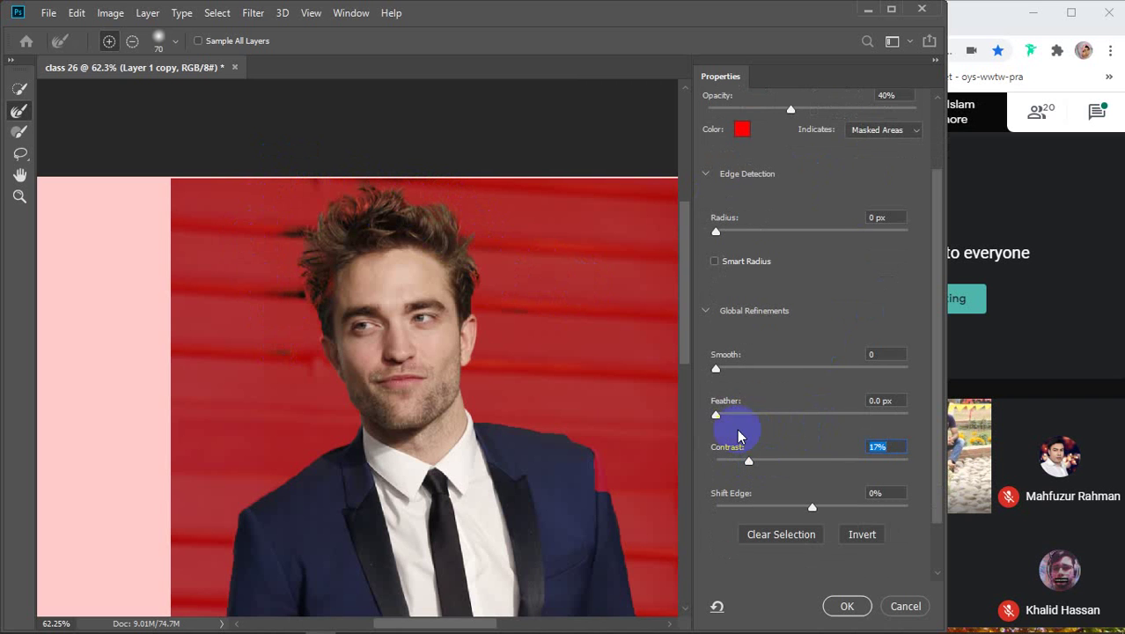
pyautogui.scroll(-2, 811, 458)
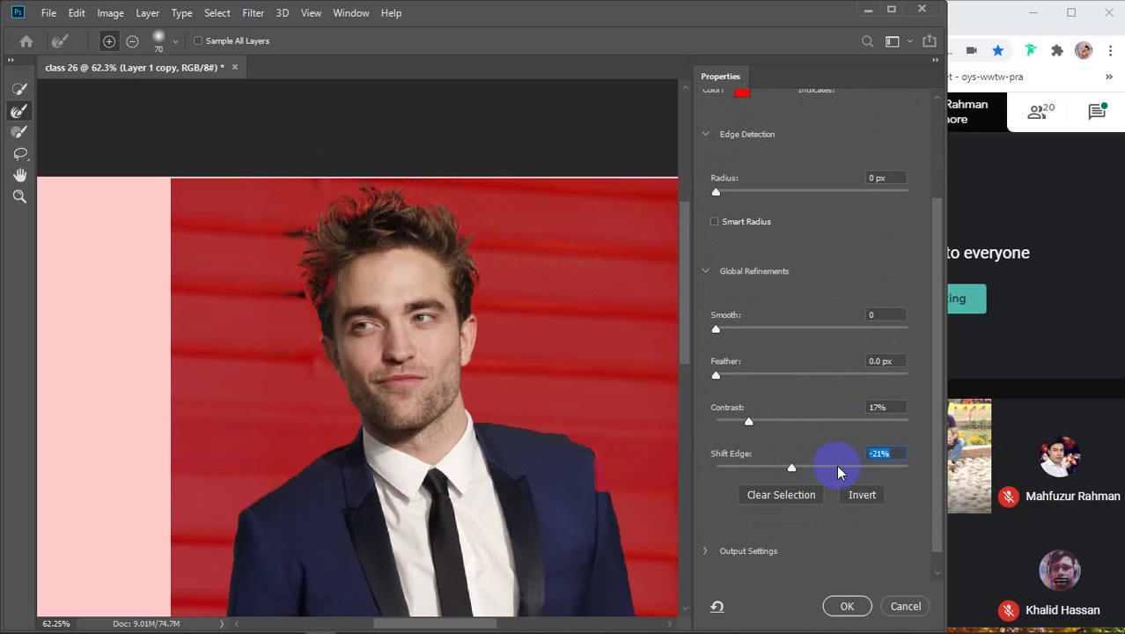
pyautogui.click(828, 467)
pyautogui.moveTo(825, 469); pyautogui.dragTo(819, 468)
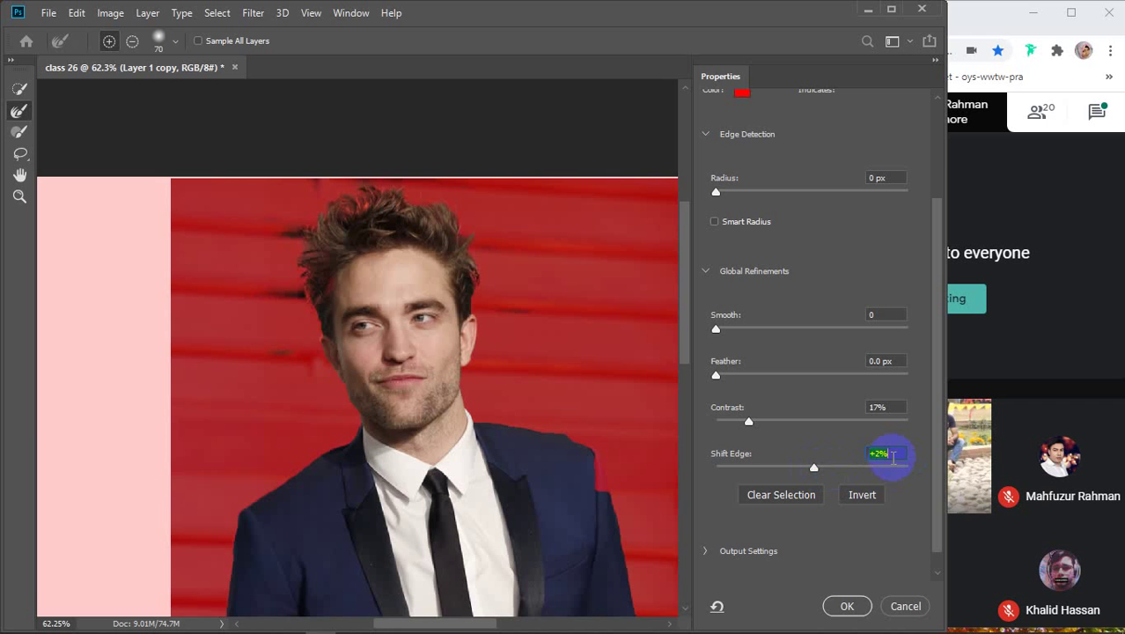
pyautogui.click(839, 607)
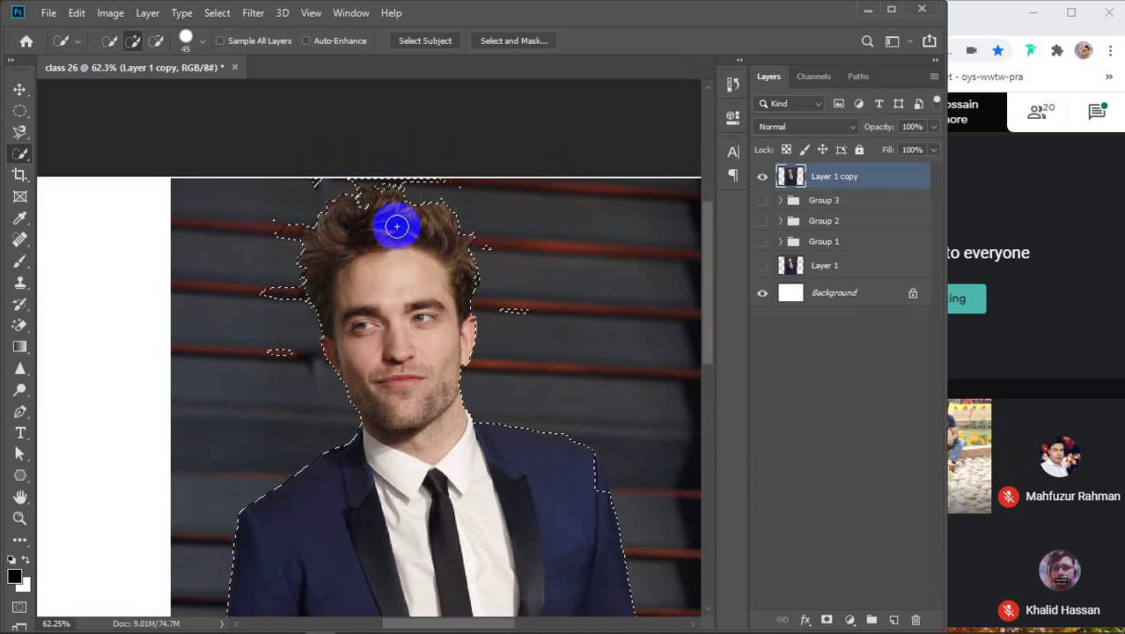
# Step: Try to erase the stray edge fragments beside the hair in Select and Mask with the subtracting Refine Edge Brush at size 40
pyautogui.click(498, 42)
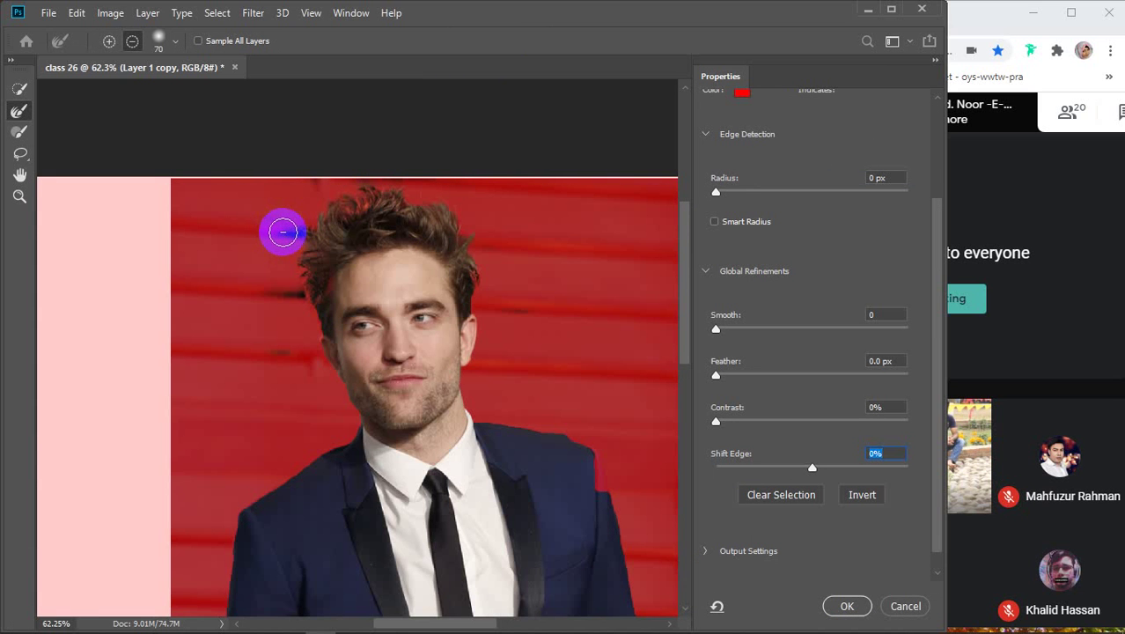
pyautogui.press('alt')
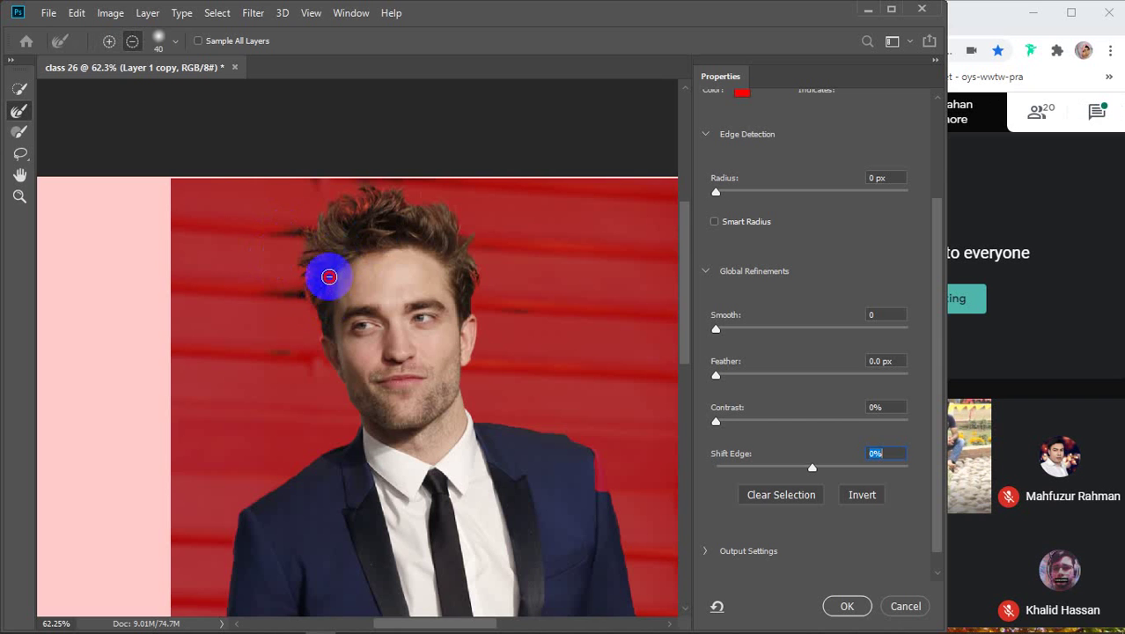
pyautogui.moveTo(339, 269)
pyautogui.mouseDown()
pyautogui.moveTo(332, 296)
pyautogui.moveTo(350, 257)
pyautogui.mouseUp()
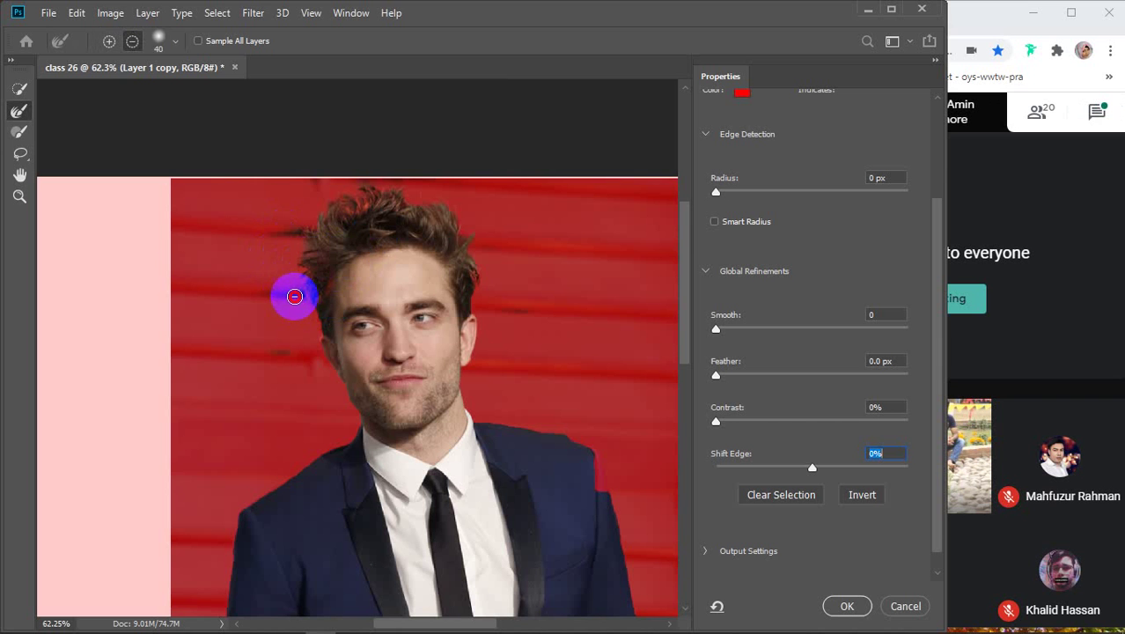
pyautogui.moveTo(295, 297)
pyautogui.mouseDown()
pyautogui.moveTo(307, 339)
pyautogui.moveTo(282, 366)
pyautogui.mouseUp()
pyautogui.click(905, 607)
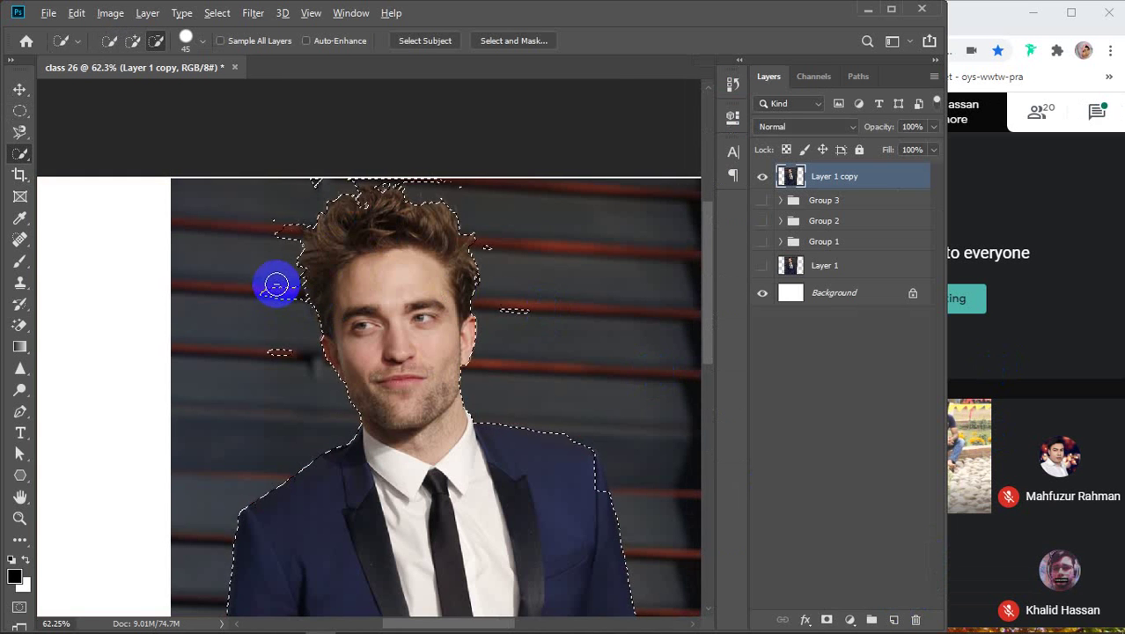
# Step: Subtract the stray fragments beside the hair from the selection, and refine the hair outline with the Refine Edge Brush at size 40
pyautogui.moveTo(272, 275); pyautogui.dragTo(289, 319)
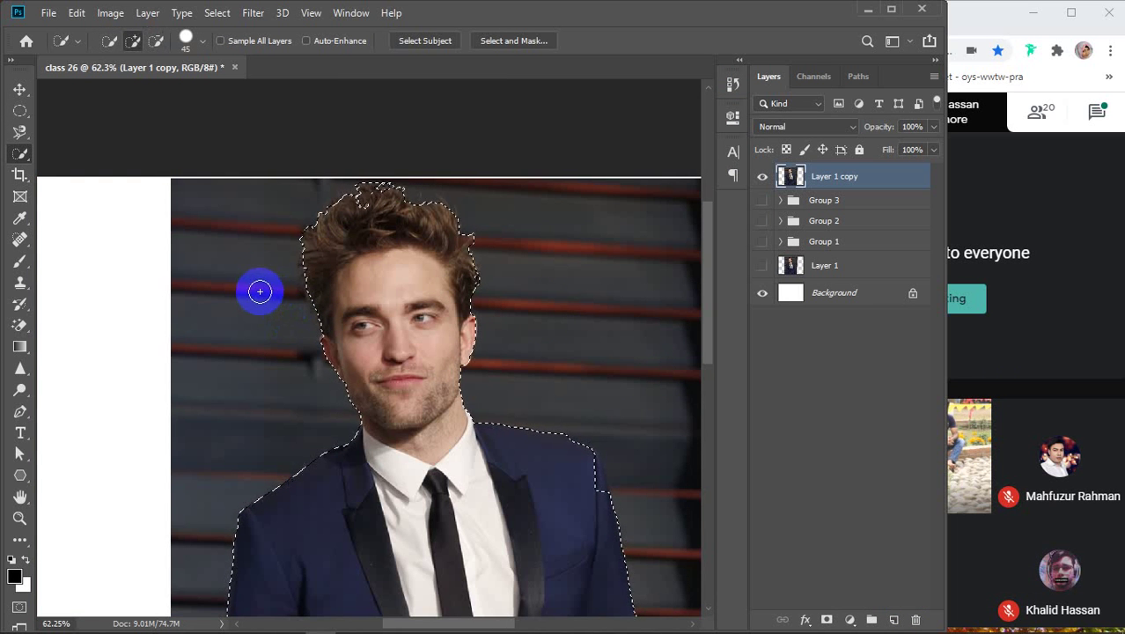
pyautogui.click(503, 41)
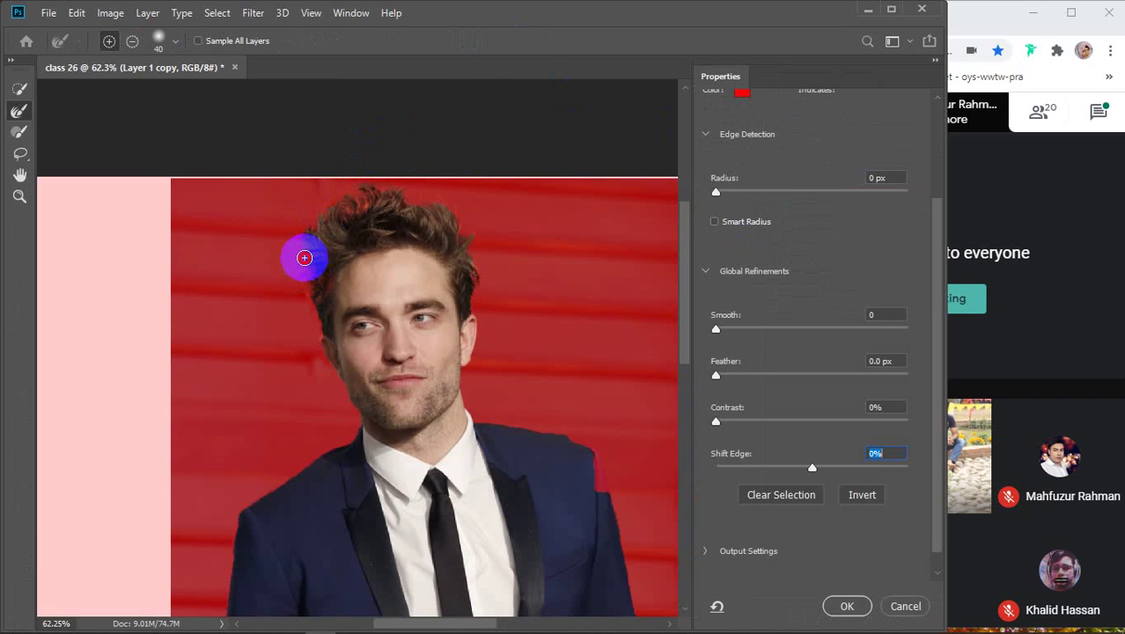
pyautogui.moveTo(304, 257)
pyautogui.mouseDown()
pyautogui.moveTo(304, 233)
pyautogui.moveTo(354, 196)
pyautogui.moveTo(407, 191)
pyautogui.moveTo(467, 223)
pyautogui.moveTo(475, 261)
pyautogui.mouseUp()
pyautogui.click(848, 607)
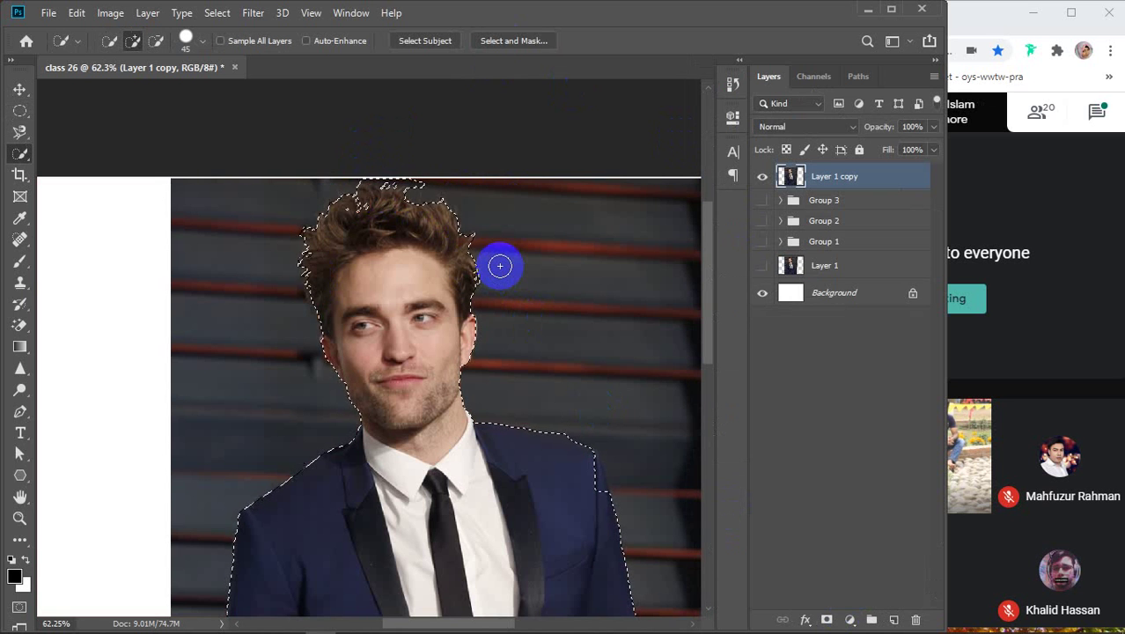
# Step: Extend the selection over the hair above the ear and at the temple with the Quick Selection tool at size 9
pyautogui.keyDown('alt'); pyautogui.click(364, 295); pyautogui.keyUp('alt')
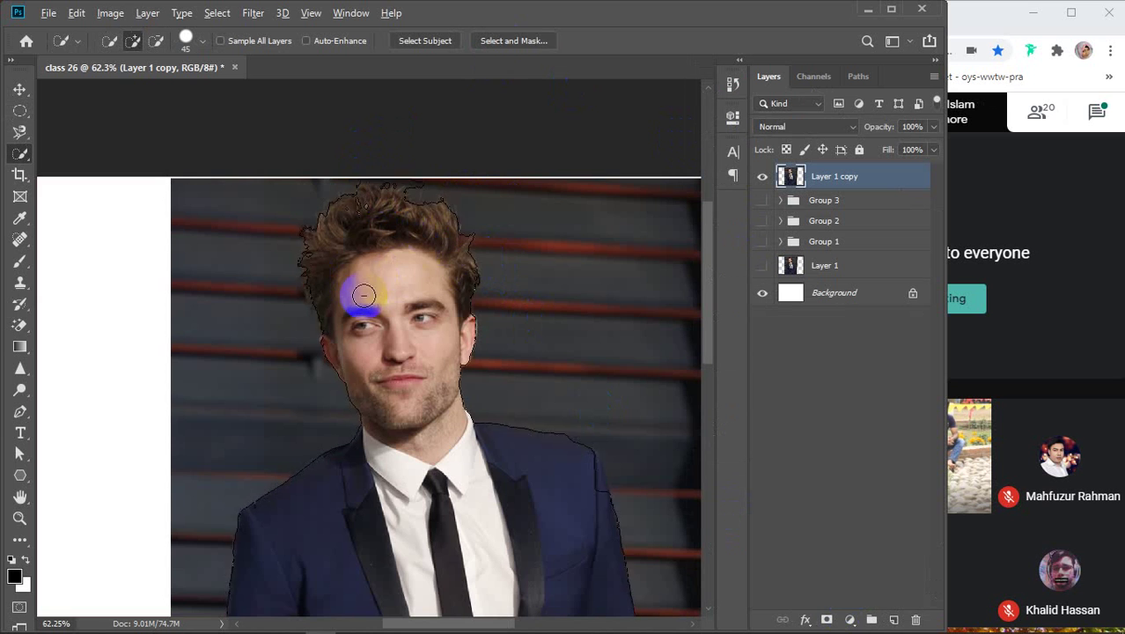
pyautogui.scroll(7, 334, 292)
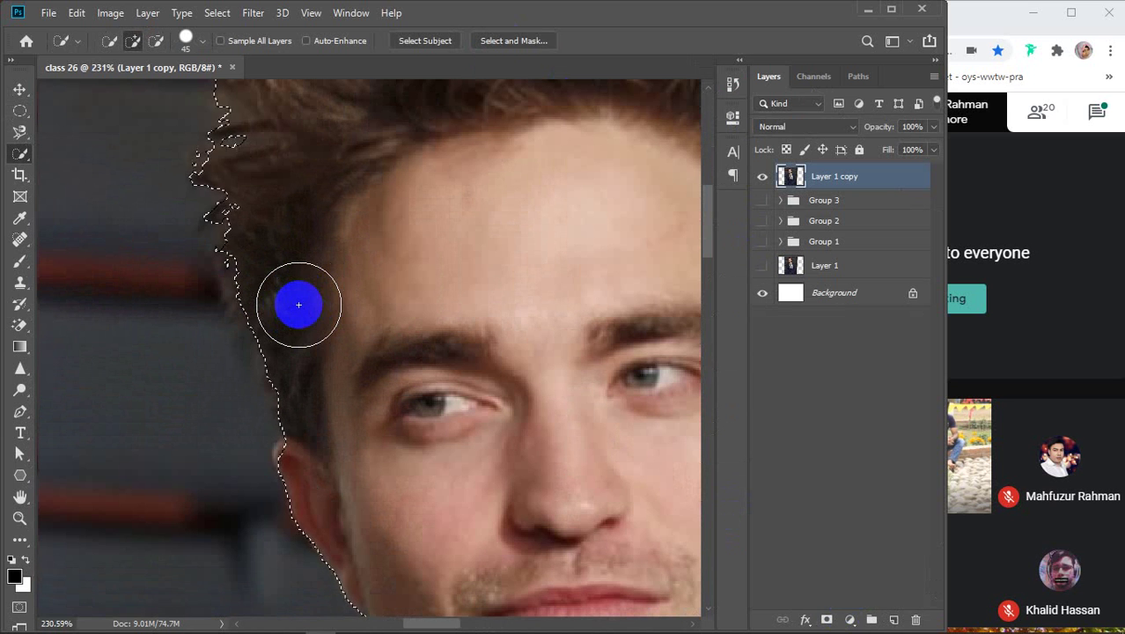
pyautogui.press('[')
pyautogui.press('[')
pyautogui.press('[')
pyautogui.press('[')
pyautogui.press('[')
pyautogui.press('[')
pyautogui.press('[')
pyautogui.press('[')
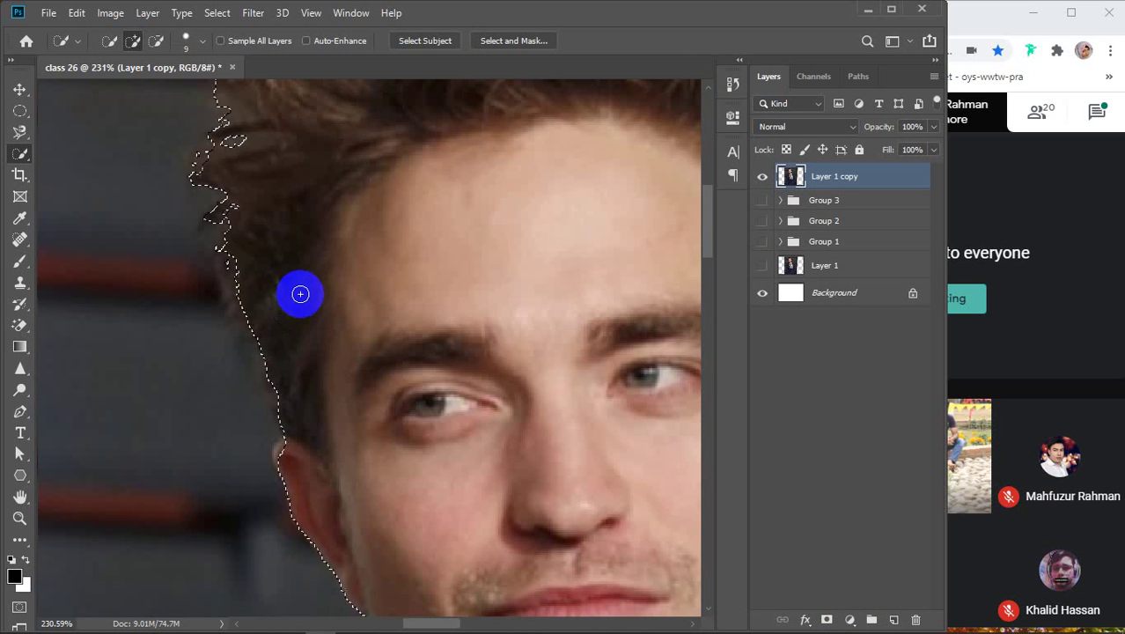
pyautogui.moveTo(234, 254)
pyautogui.mouseDown()
pyautogui.moveTo(279, 413)
pyautogui.moveTo(301, 440)
pyautogui.moveTo(284, 455)
pyautogui.mouseUp()
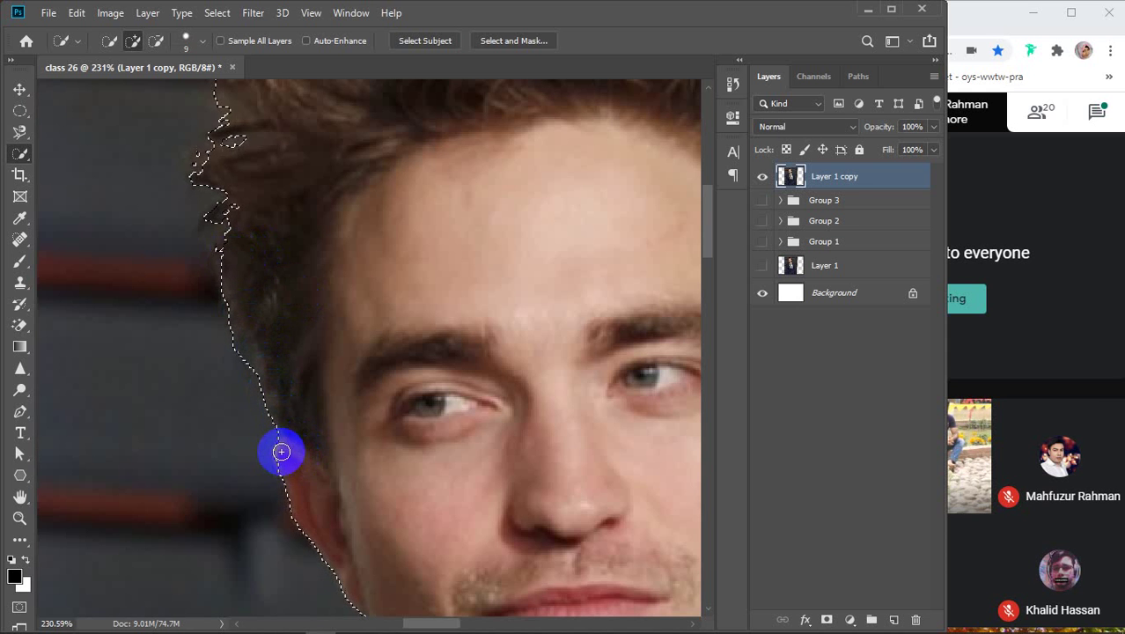
pyautogui.scroll(4, 282, 352)
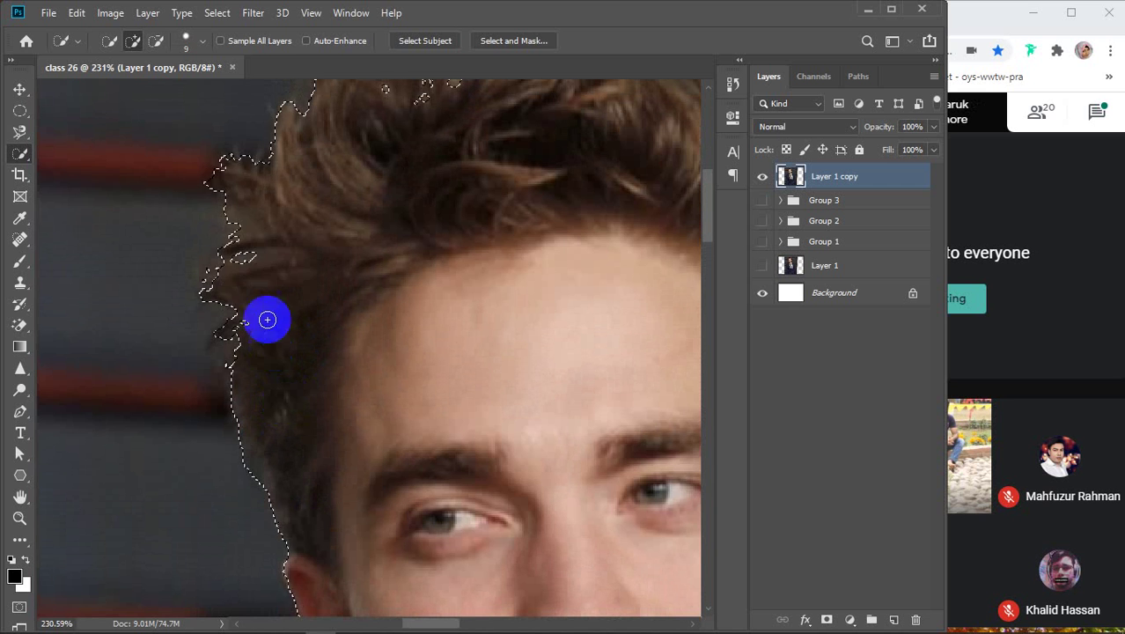
pyautogui.moveTo(266, 319); pyautogui.dragTo(231, 275)
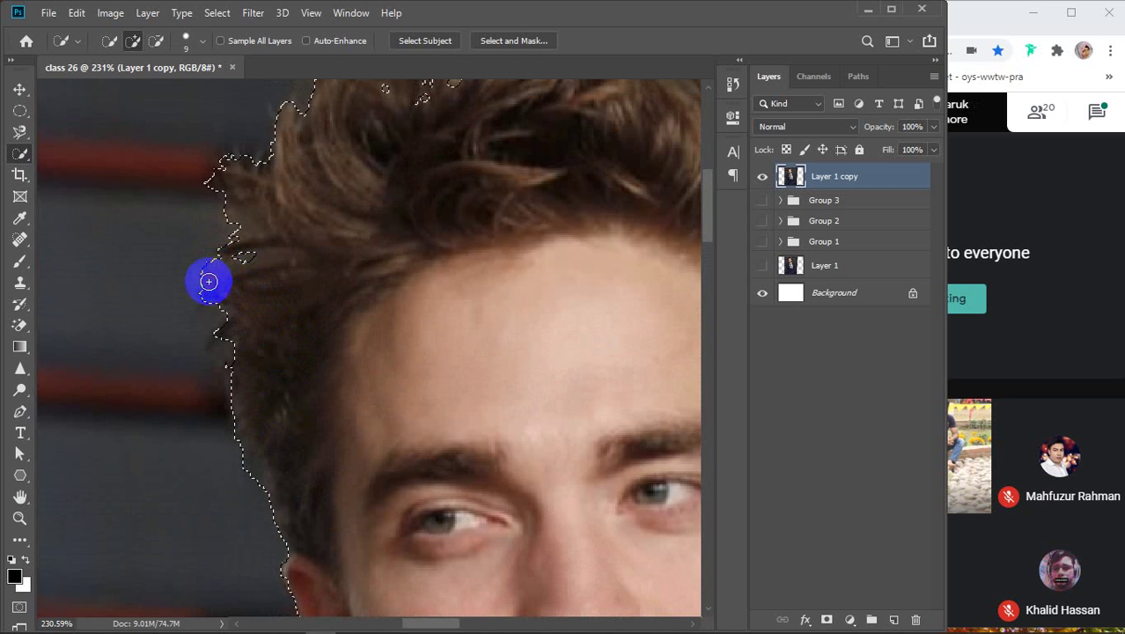
# Step: Subtract the background above the hair from the selection, and add the upper hair tufts with the Quick Selection tool
pyautogui.scroll(5, 261, 409)
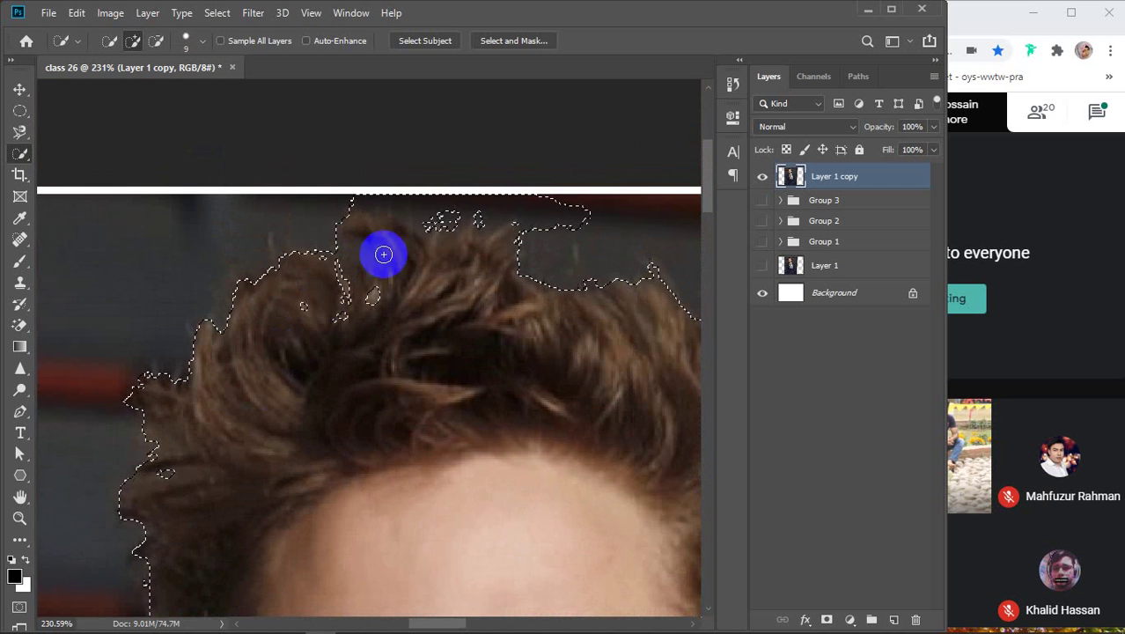
pyautogui.moveTo(354, 192); pyautogui.dragTo(385, 196)
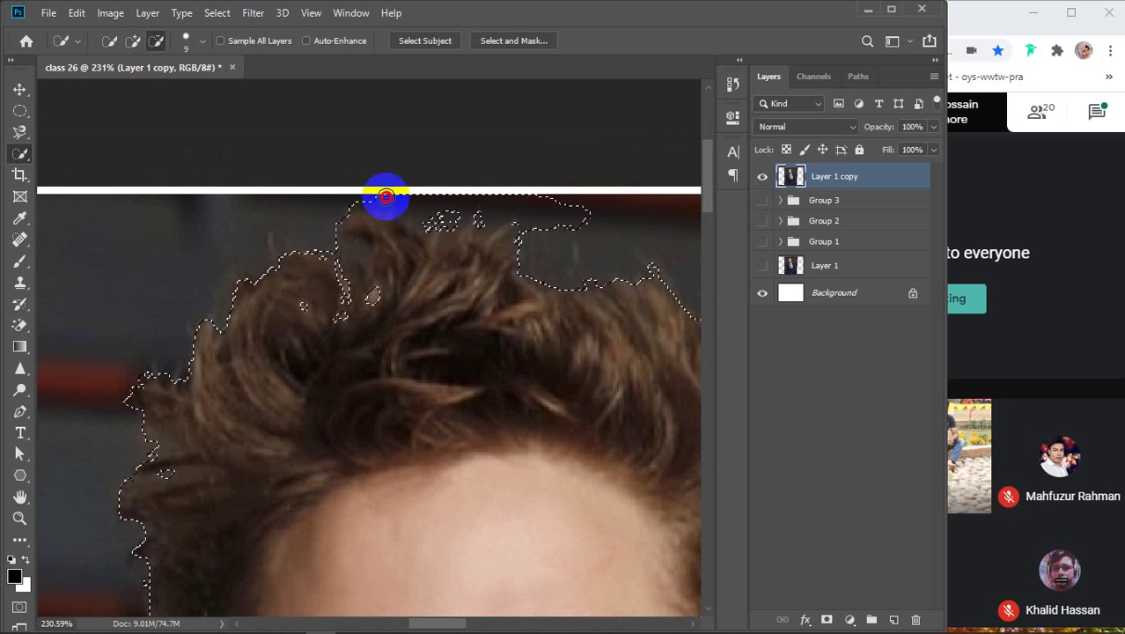
pyautogui.moveTo(509, 196)
pyautogui.mouseDown()
pyautogui.moveTo(571, 207)
pyautogui.moveTo(577, 235)
pyautogui.moveTo(537, 227)
pyautogui.moveTo(480, 259)
pyautogui.moveTo(430, 222)
pyautogui.mouseUp()
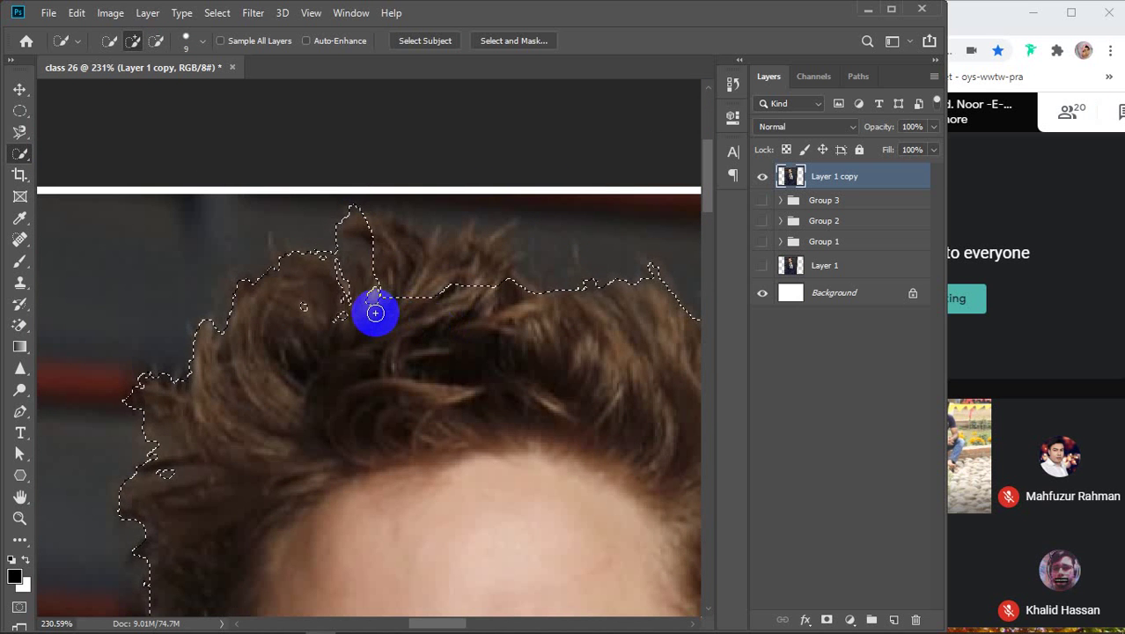
pyautogui.moveTo(374, 310); pyautogui.dragTo(405, 253)
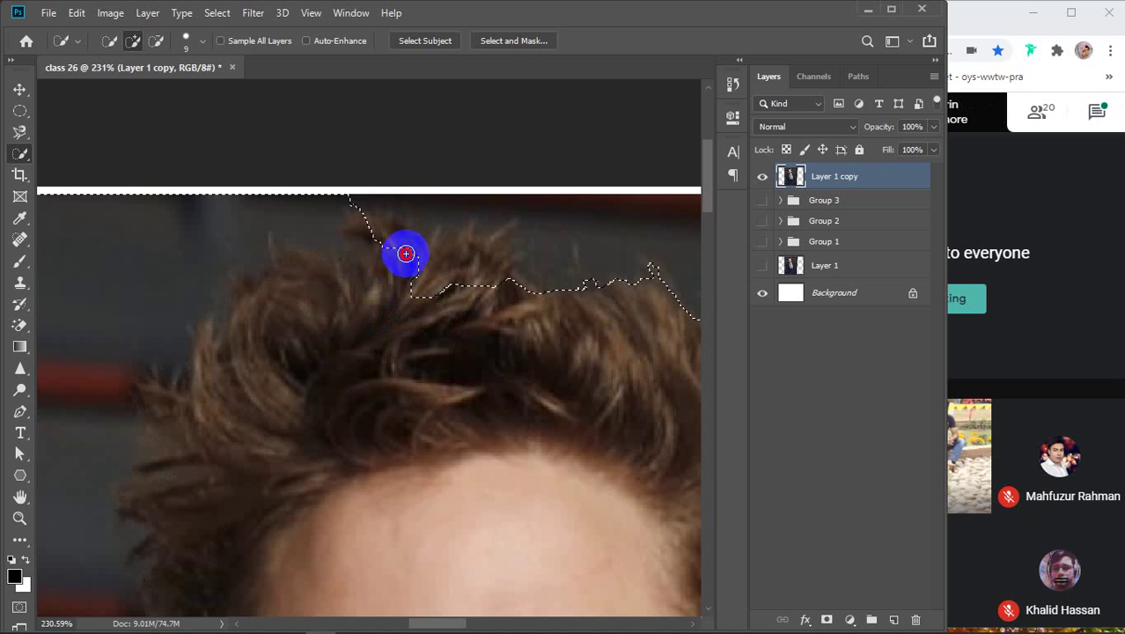
pyautogui.moveTo(440, 301)
pyautogui.mouseDown()
pyautogui.moveTo(453, 251)
pyautogui.moveTo(489, 302)
pyautogui.moveTo(492, 244)
pyautogui.moveTo(505, 267)
pyautogui.moveTo(388, 260)
pyautogui.moveTo(204, 174)
pyautogui.moveTo(187, 174)
pyautogui.moveTo(178, 209)
pyautogui.moveTo(121, 282)
pyautogui.moveTo(226, 182)
pyautogui.moveTo(280, 175)
pyautogui.moveTo(213, 232)
pyautogui.moveTo(328, 283)
pyautogui.mouseUp()
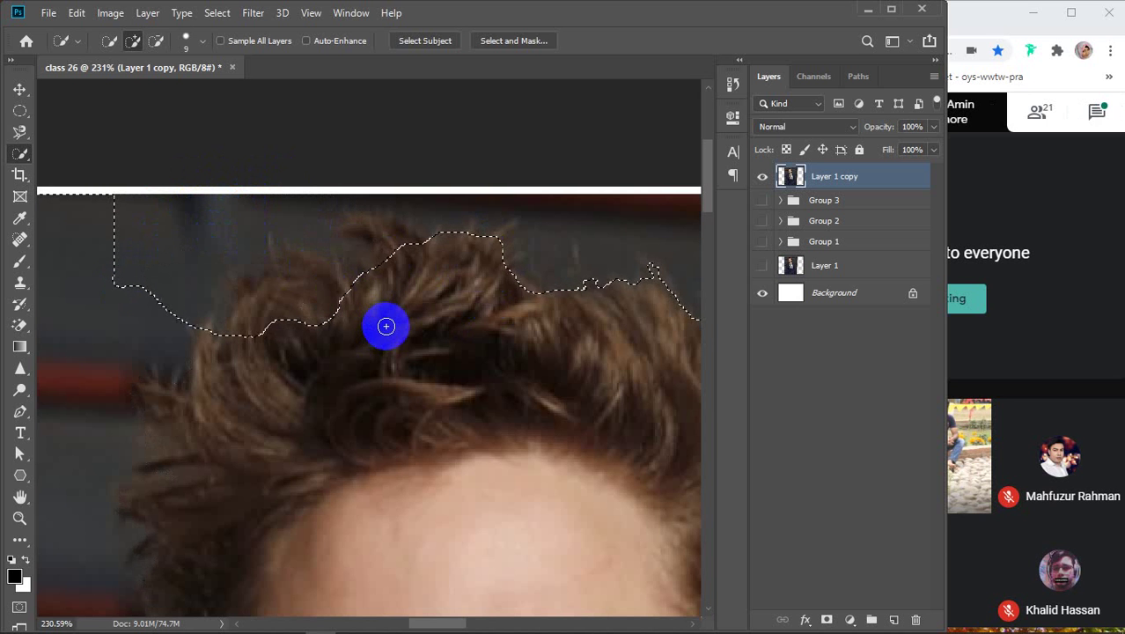
pyautogui.moveTo(385, 327)
pyautogui.mouseDown()
pyautogui.moveTo(400, 294)
pyautogui.moveTo(413, 305)
pyautogui.moveTo(365, 228)
pyautogui.moveTo(394, 298)
pyautogui.moveTo(313, 331)
pyautogui.moveTo(288, 293)
pyautogui.moveTo(341, 303)
pyautogui.mouseUp()
# Step: Subtract the excess background beside the head and above the hair from the selection
pyautogui.scroll(-6, 341, 303)
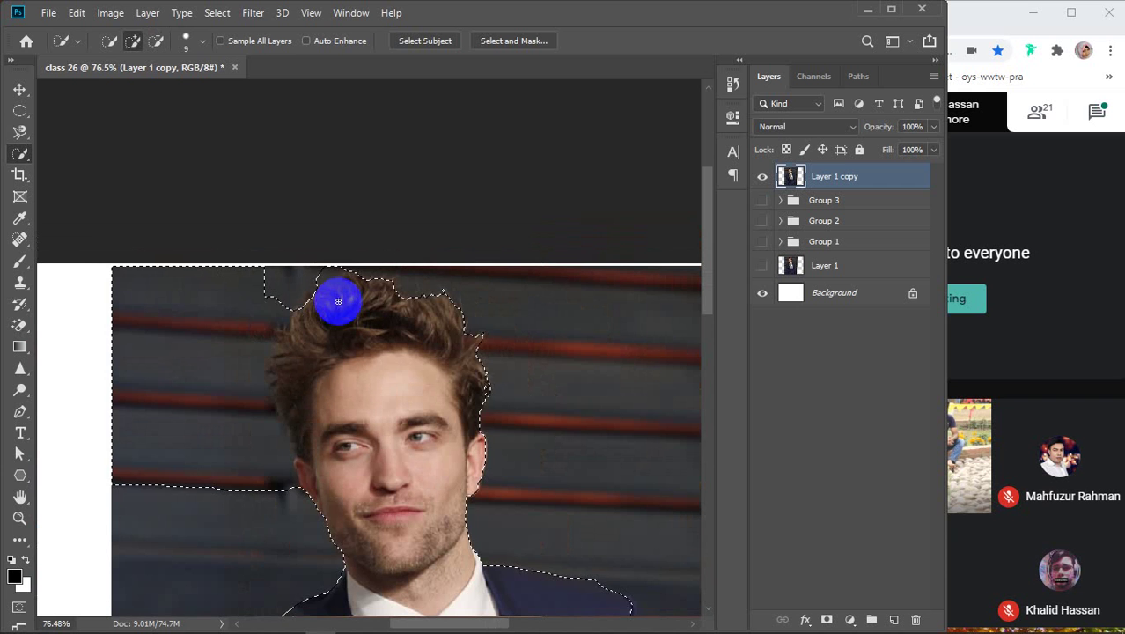
pyautogui.moveTo(282, 506)
pyautogui.mouseDown()
pyautogui.moveTo(231, 360)
pyautogui.moveTo(266, 262)
pyautogui.moveTo(328, 292)
pyautogui.mouseUp()
pyautogui.scroll(5, 329, 292)
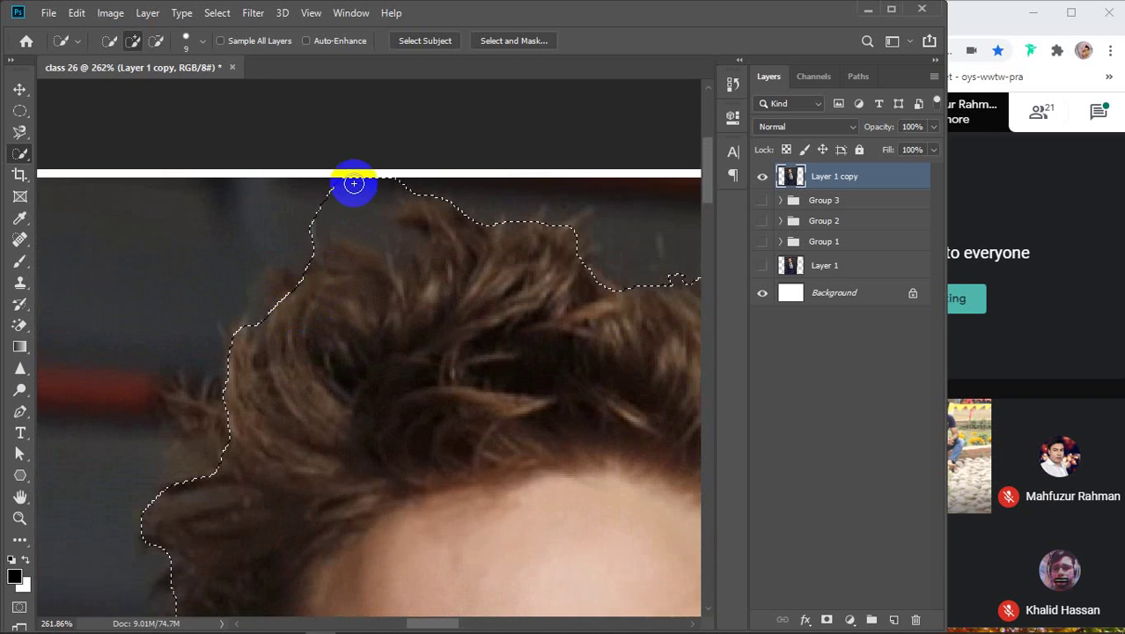
pyautogui.moveTo(350, 158)
pyautogui.mouseDown()
pyautogui.moveTo(358, 190)
pyautogui.moveTo(334, 291)
pyautogui.moveTo(682, 169)
pyautogui.mouseUp()
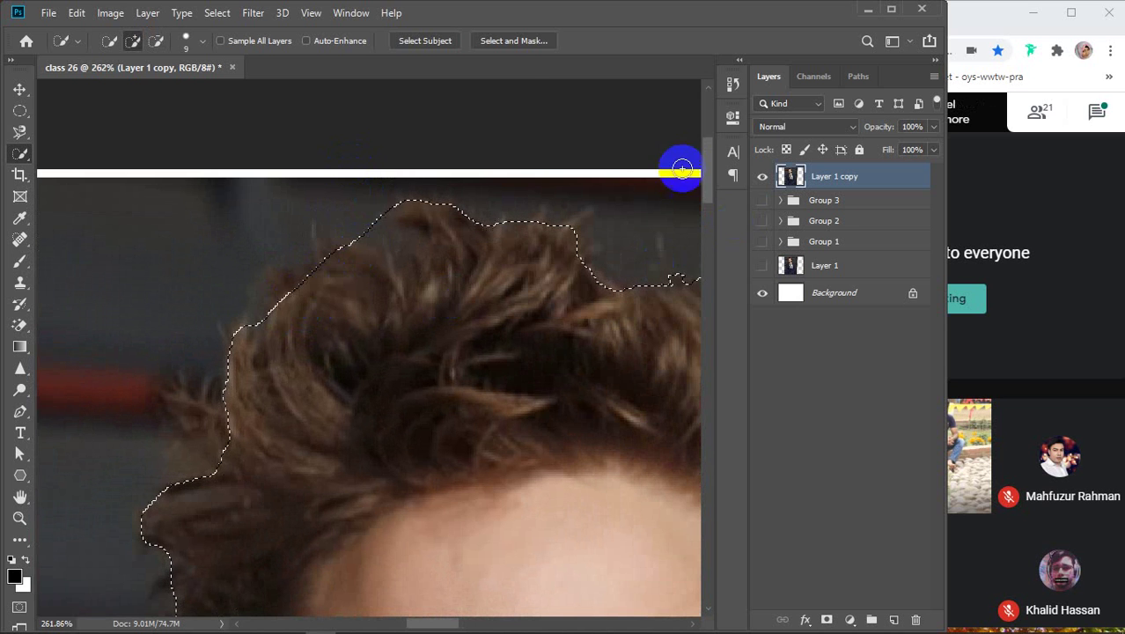
# Step: Refine the upper hair outline in Select and Mask with the Refine Edge Brush at size 40, and apply it
pyautogui.click(513, 41)
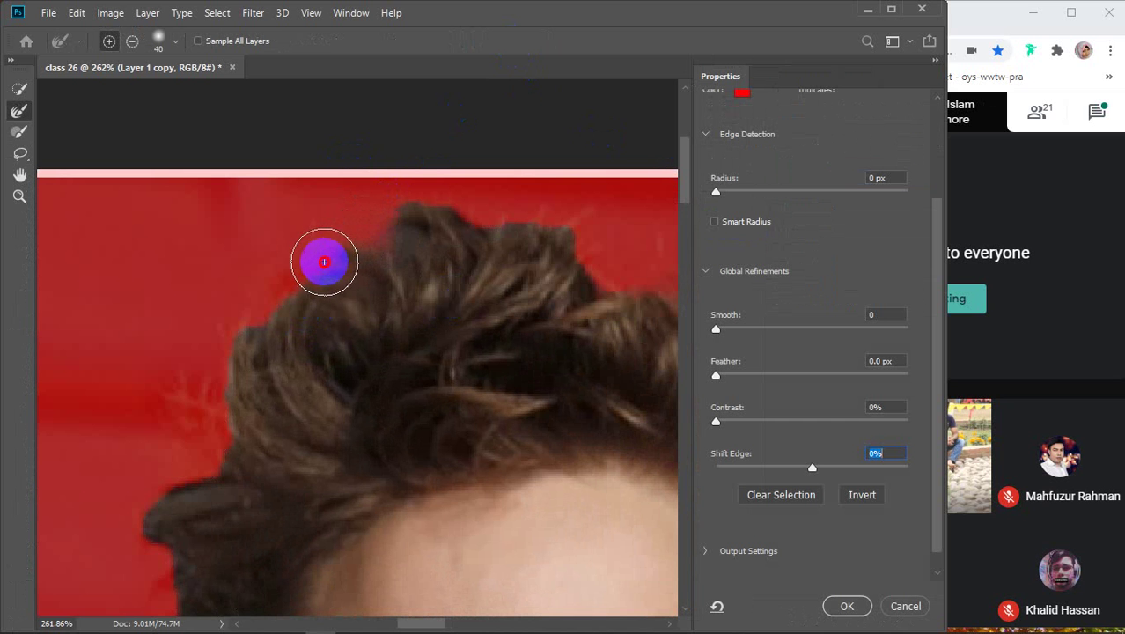
pyautogui.moveTo(256, 307)
pyautogui.mouseDown()
pyautogui.moveTo(204, 341)
pyautogui.moveTo(231, 327)
pyautogui.moveTo(194, 385)
pyautogui.moveTo(179, 441)
pyautogui.moveTo(192, 446)
pyautogui.moveTo(187, 434)
pyautogui.moveTo(178, 444)
pyautogui.moveTo(237, 364)
pyautogui.mouseUp()
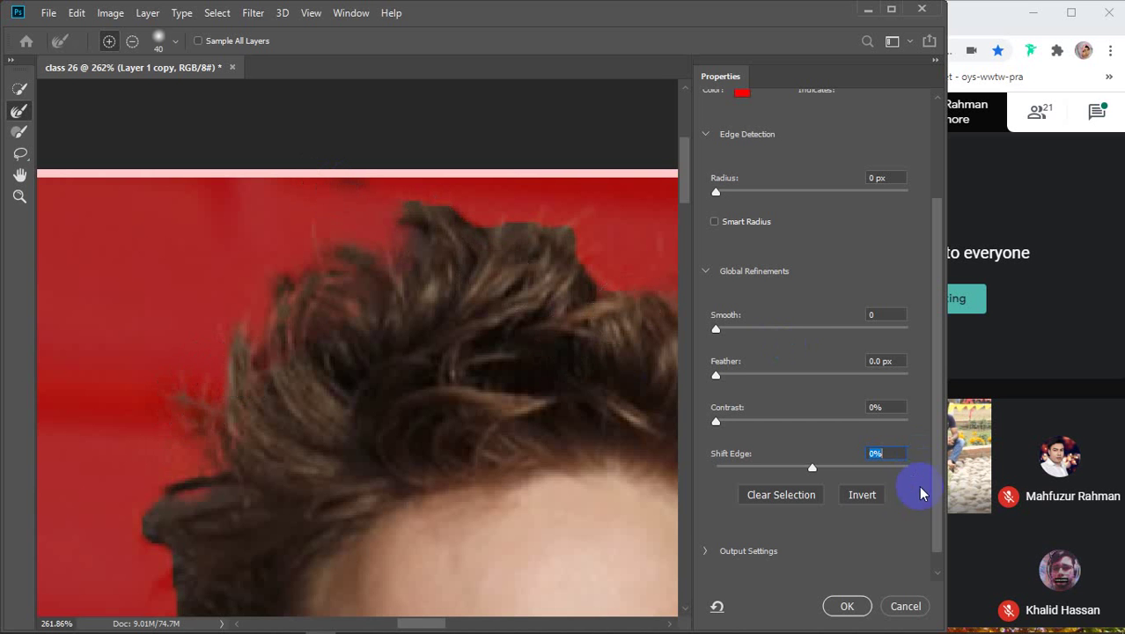
pyautogui.click(845, 607)
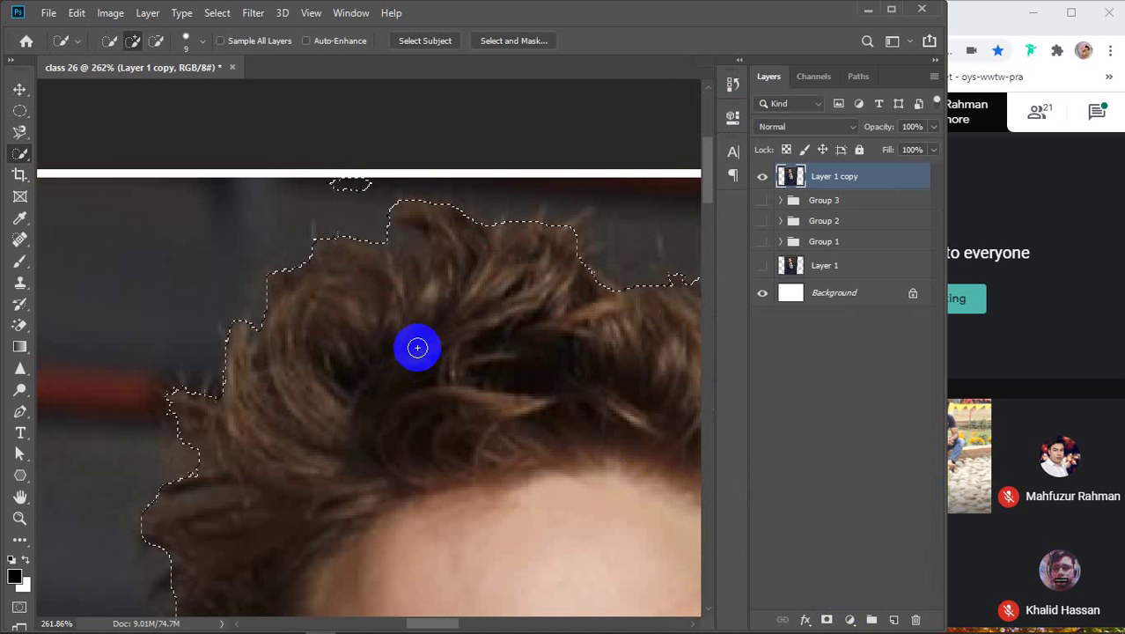
# Step: Invert the selection and delete the background around the man on Layer 1 copy
pyautogui.scroll(-8, 522, 253)
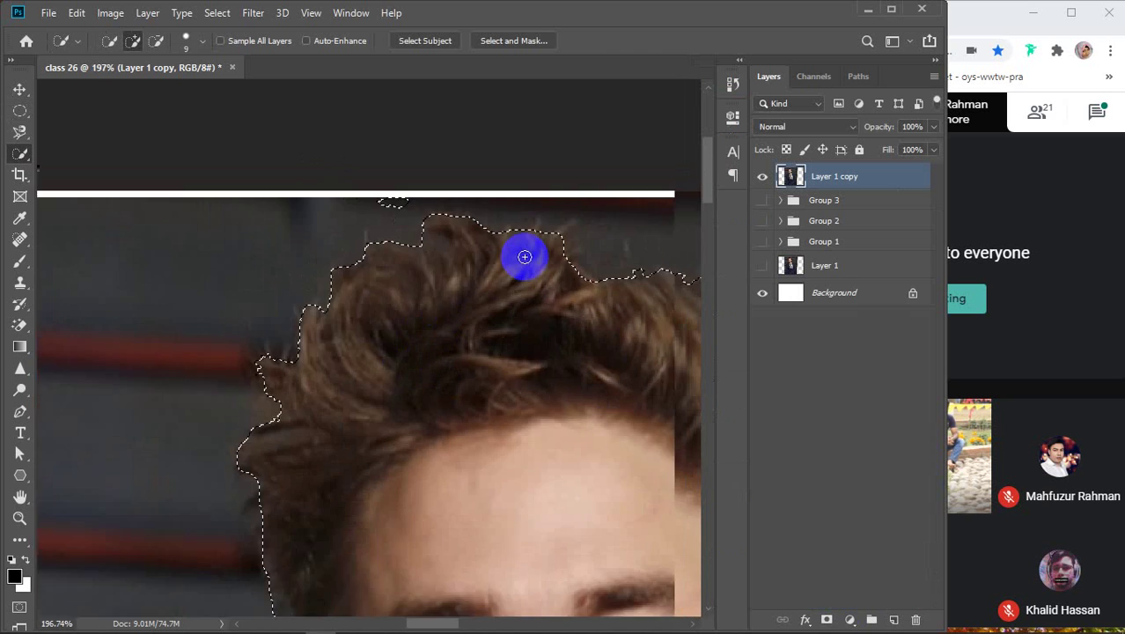
pyautogui.scroll(-4, 523, 255)
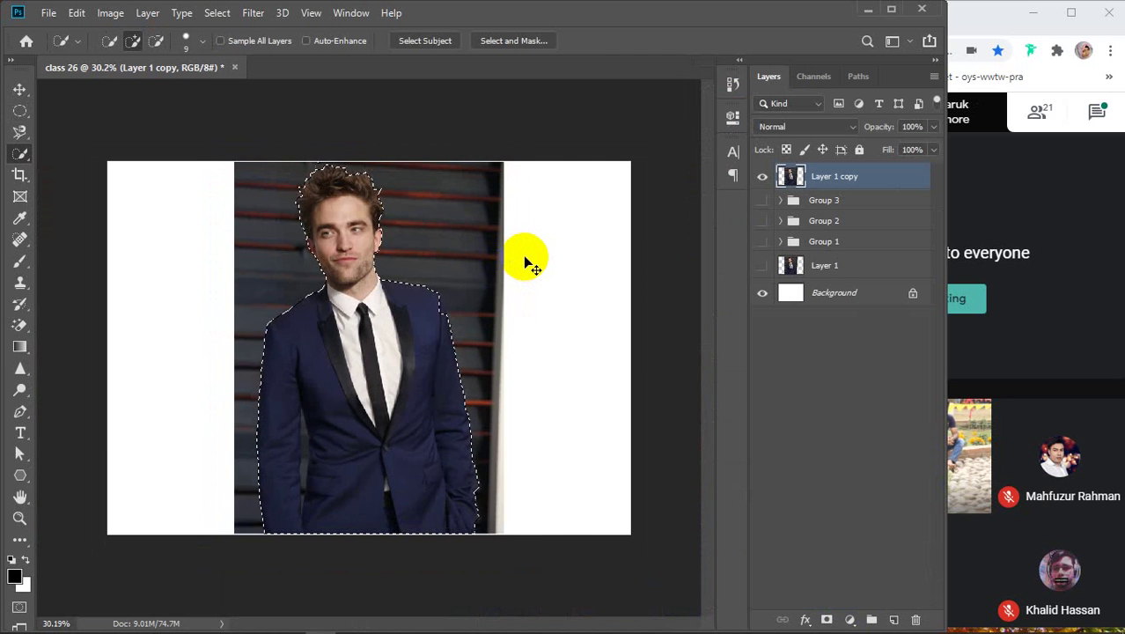
pyautogui.hotkey('ctrl', 'shift', 'i')
pyautogui.press('Delete')
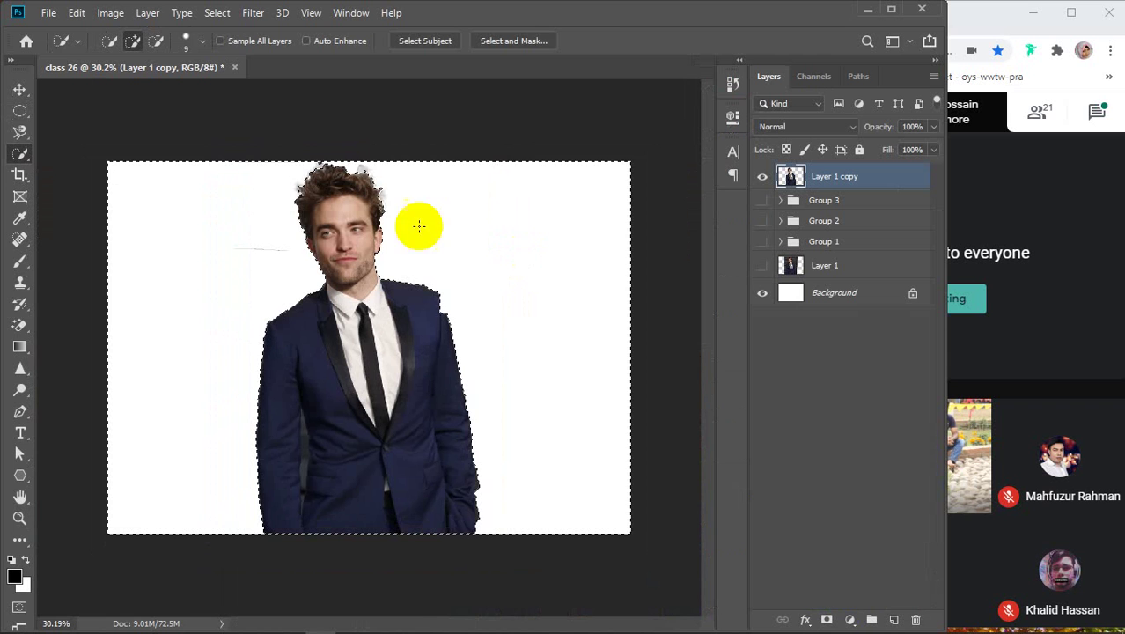
# Step: Deselect, and erase the stray marks beside the man with the Eraser tool at size 50
pyautogui.click(21, 331)
pyautogui.click(97, 322)
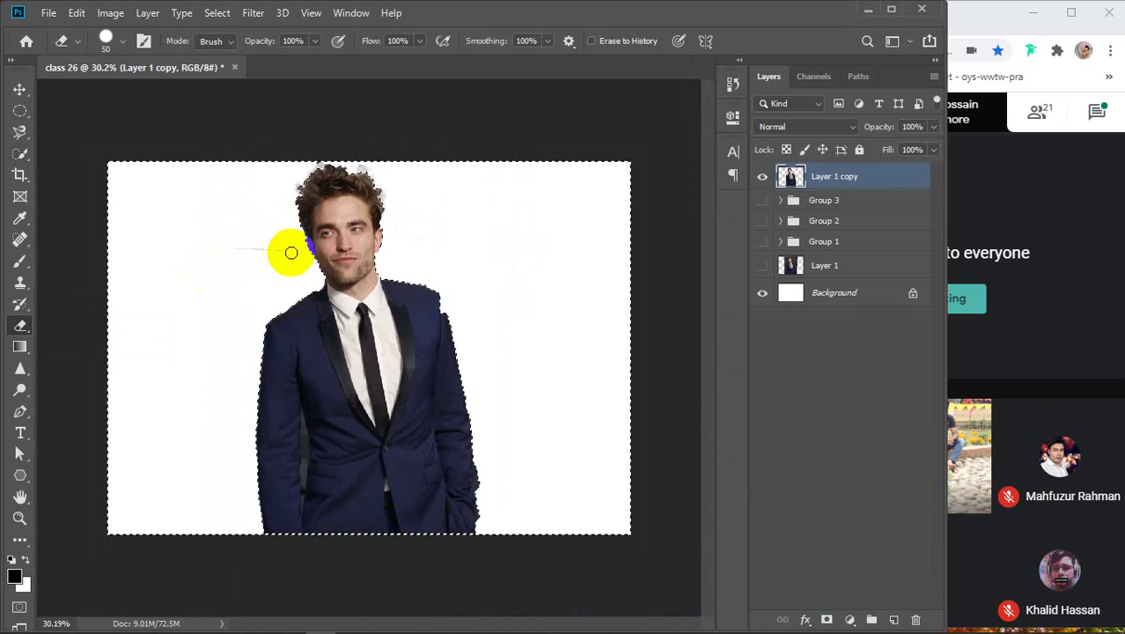
pyautogui.hotkey('ctrl', 'd')
pyautogui.moveTo(244, 248)
pyautogui.mouseDown()
pyautogui.moveTo(297, 252)
pyautogui.moveTo(274, 238)
pyautogui.moveTo(234, 448)
pyautogui.mouseUp()
pyautogui.scroll(5, 289, 216)
# Step: Undo the last eraser stroke around the hair, and erase the leftover background fringe there with a 50 px Eraser at 0% hardness
pyautogui.moveTo(223, 314)
pyautogui.mouseDown()
pyautogui.moveTo(294, 239)
pyautogui.moveTo(348, 217)
pyautogui.moveTo(392, 249)
pyautogui.moveTo(441, 248)
pyautogui.mouseUp()
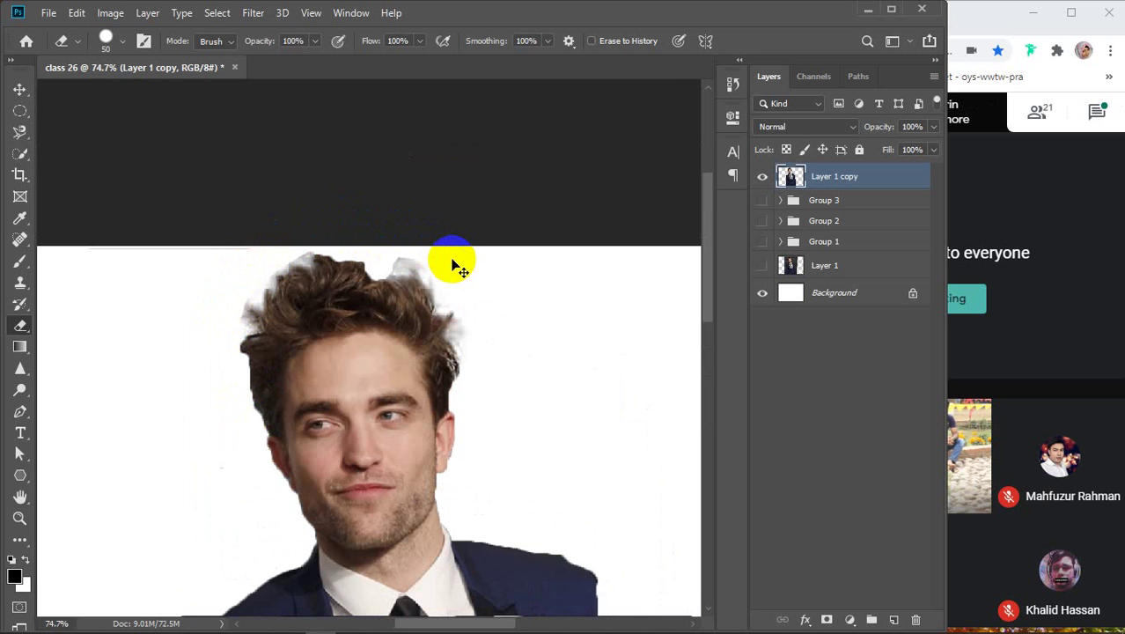
pyautogui.hotkey('ctrl', 'z')
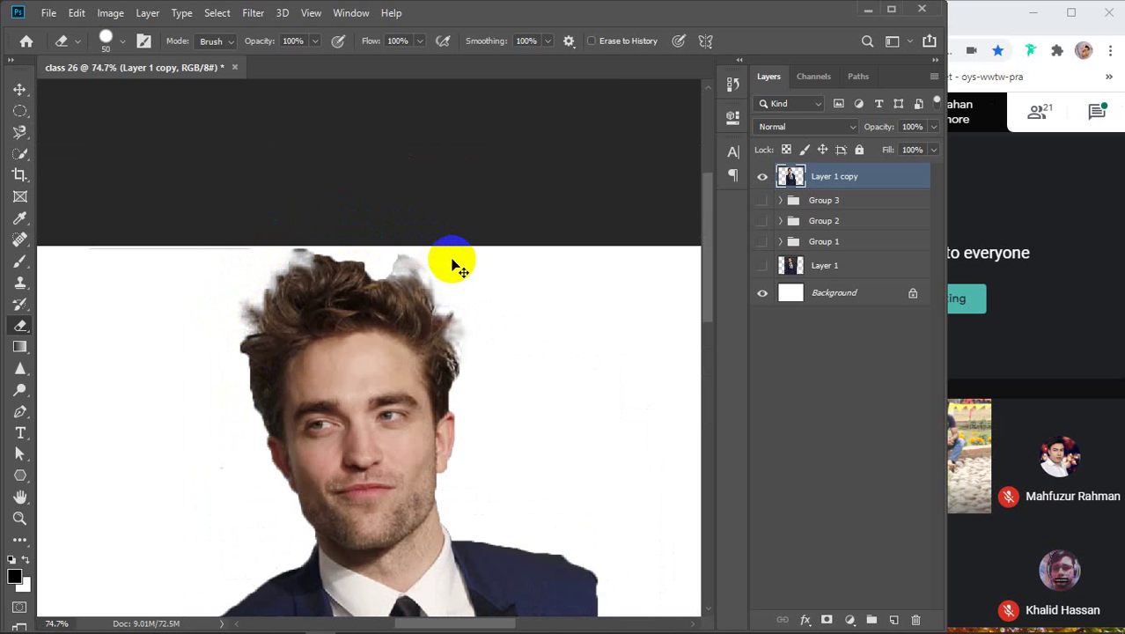
pyautogui.click(124, 43)
pyautogui.moveTo(200, 132); pyautogui.dragTo(46, 140)
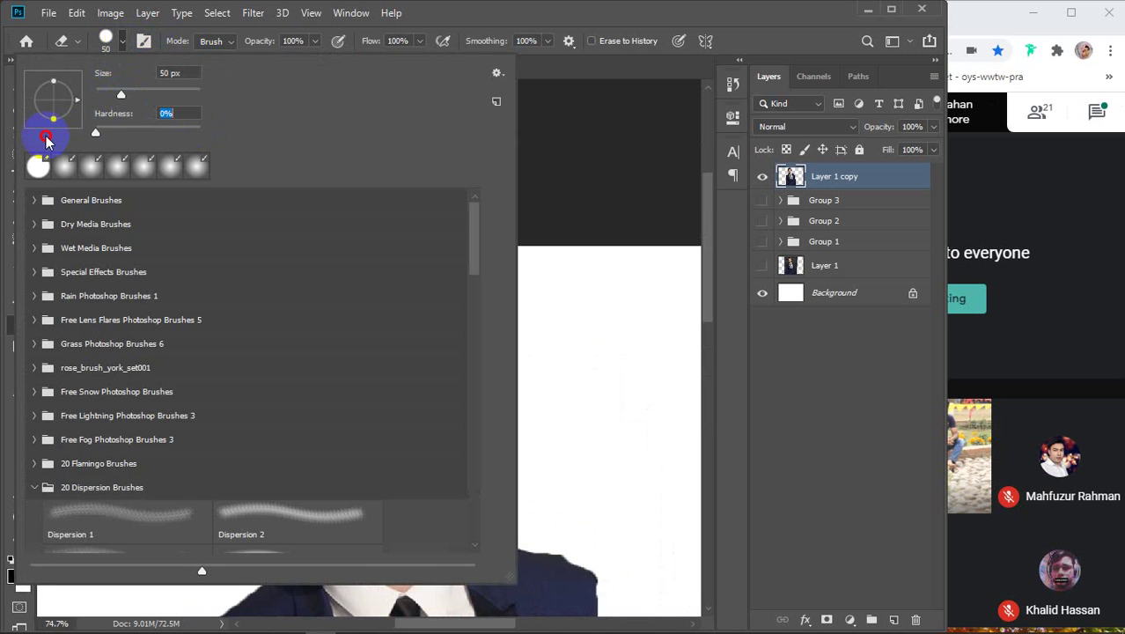
pyautogui.click(119, 46)
pyautogui.moveTo(264, 206)
pyautogui.mouseDown()
pyautogui.moveTo(352, 251)
pyautogui.moveTo(406, 251)
pyautogui.moveTo(447, 269)
pyautogui.moveTo(500, 324)
pyautogui.moveTo(468, 335)
pyautogui.moveTo(468, 271)
pyautogui.moveTo(404, 258)
pyautogui.moveTo(371, 195)
pyautogui.moveTo(256, 254)
pyautogui.moveTo(305, 248)
pyautogui.moveTo(246, 261)
pyautogui.moveTo(226, 325)
pyautogui.moveTo(167, 366)
pyautogui.mouseUp()
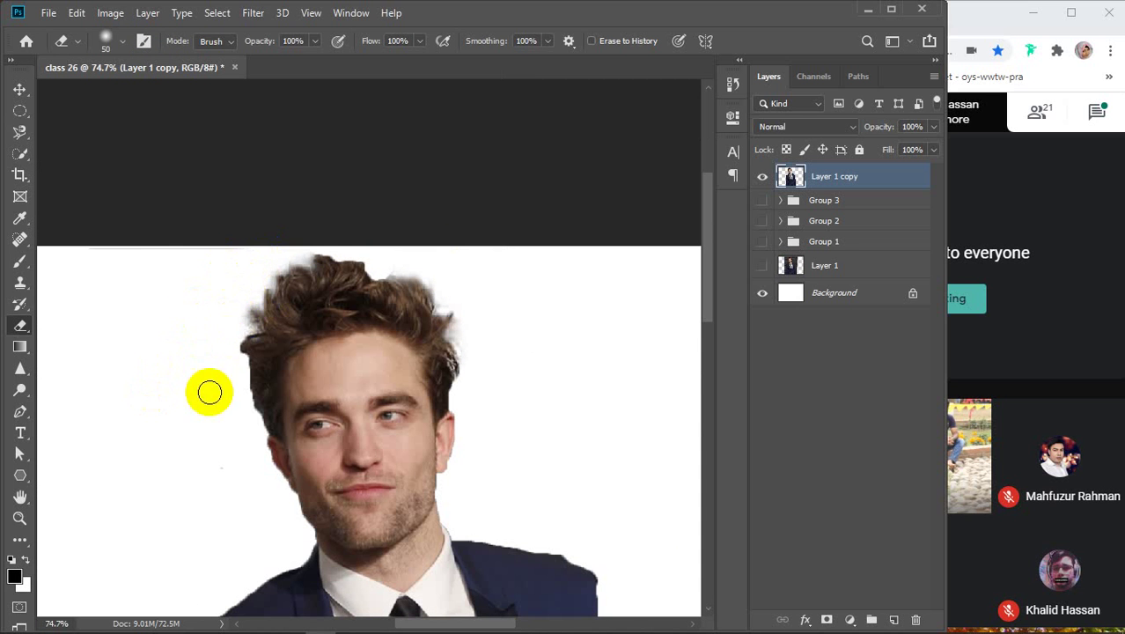
pyautogui.moveTo(264, 256)
pyautogui.mouseDown()
pyautogui.moveTo(326, 244)
pyautogui.moveTo(233, 271)
pyautogui.mouseUp()
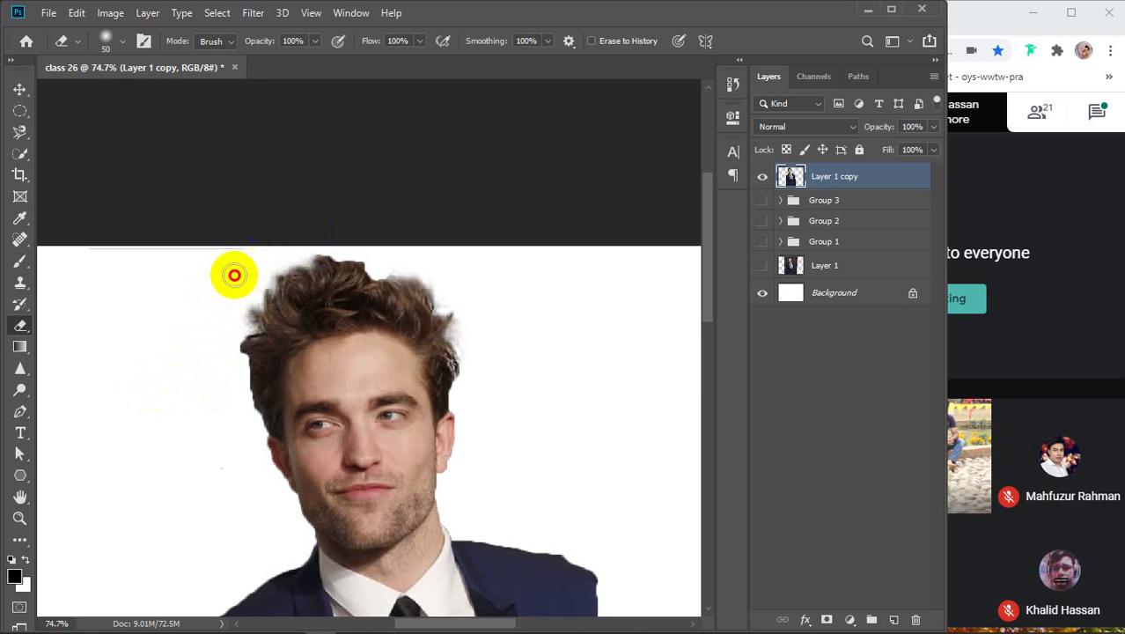
# Step: Erase the thin vertical leftover line beside the man with the Eraser at size 100, and return to the Move tool
pyautogui.click(19, 89)
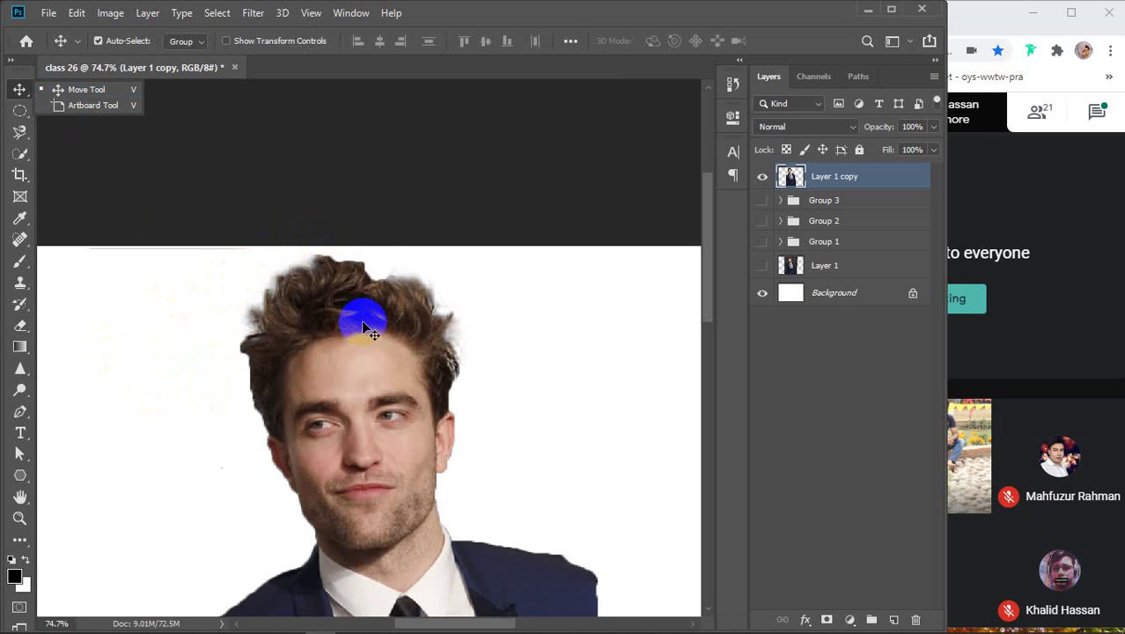
pyautogui.scroll(-4, 360, 313)
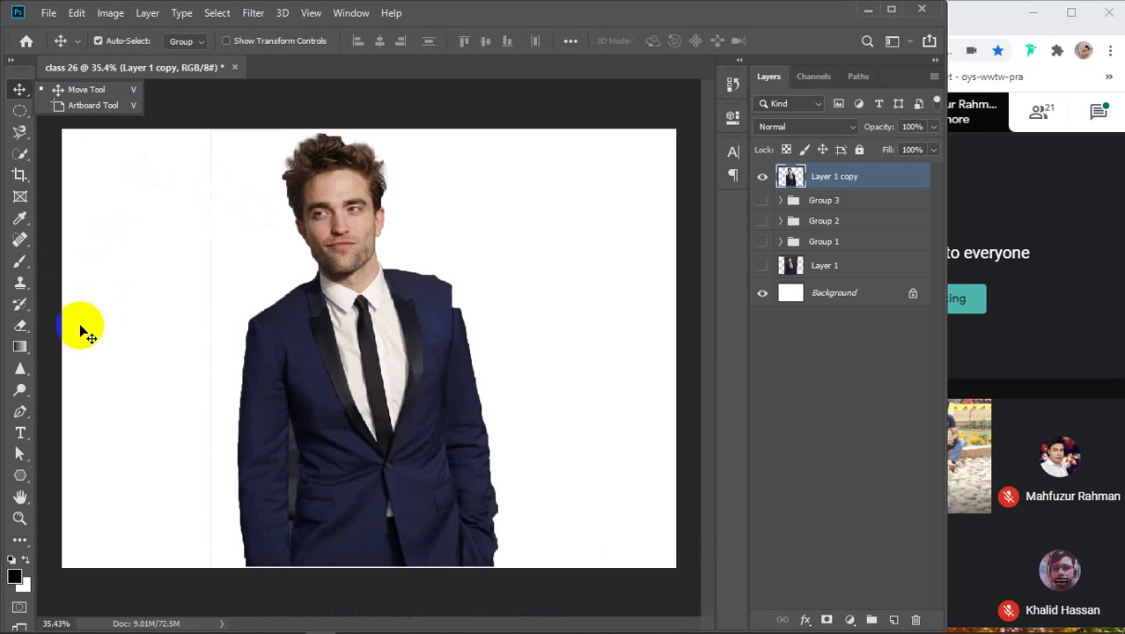
pyautogui.click(21, 326)
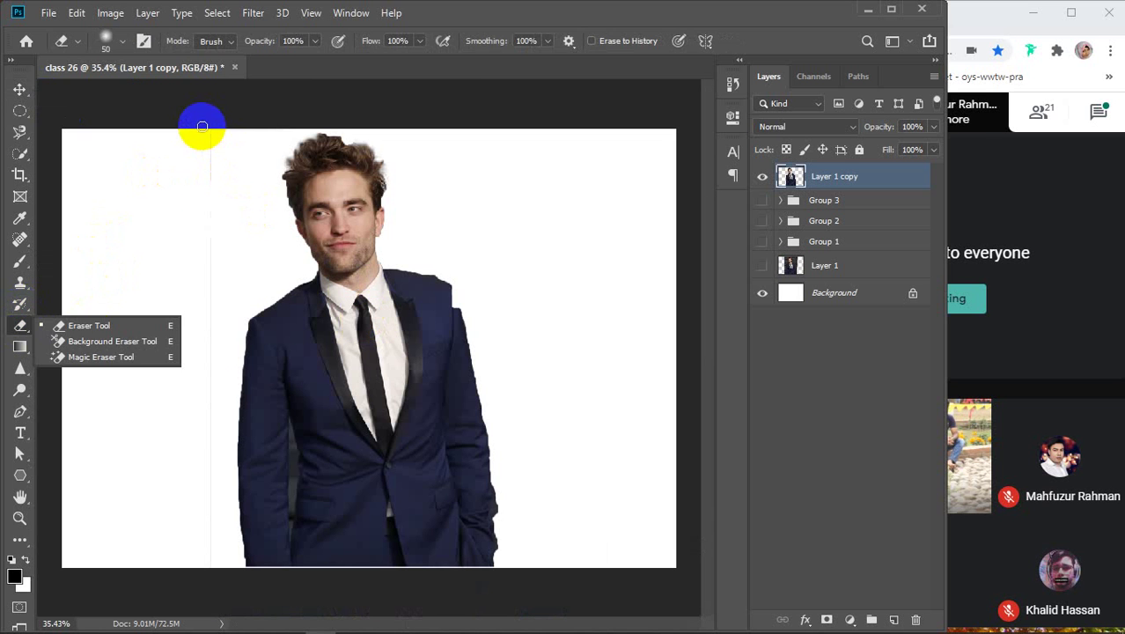
pyautogui.press(']')
pyautogui.press(']')
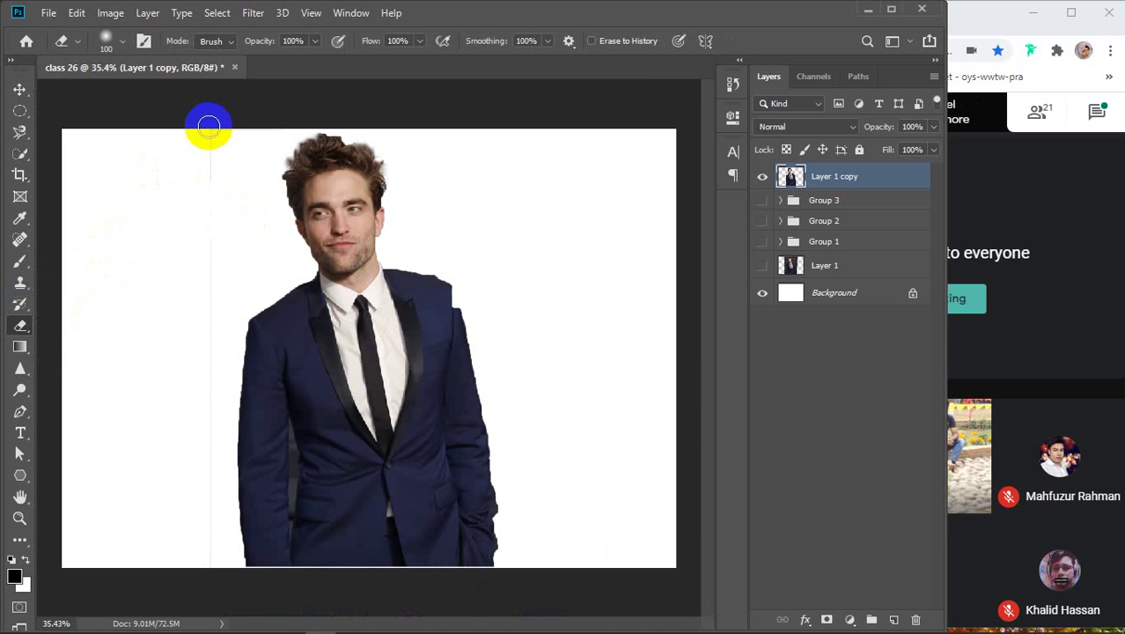
pyautogui.moveTo(209, 126); pyautogui.dragTo(209, 564)
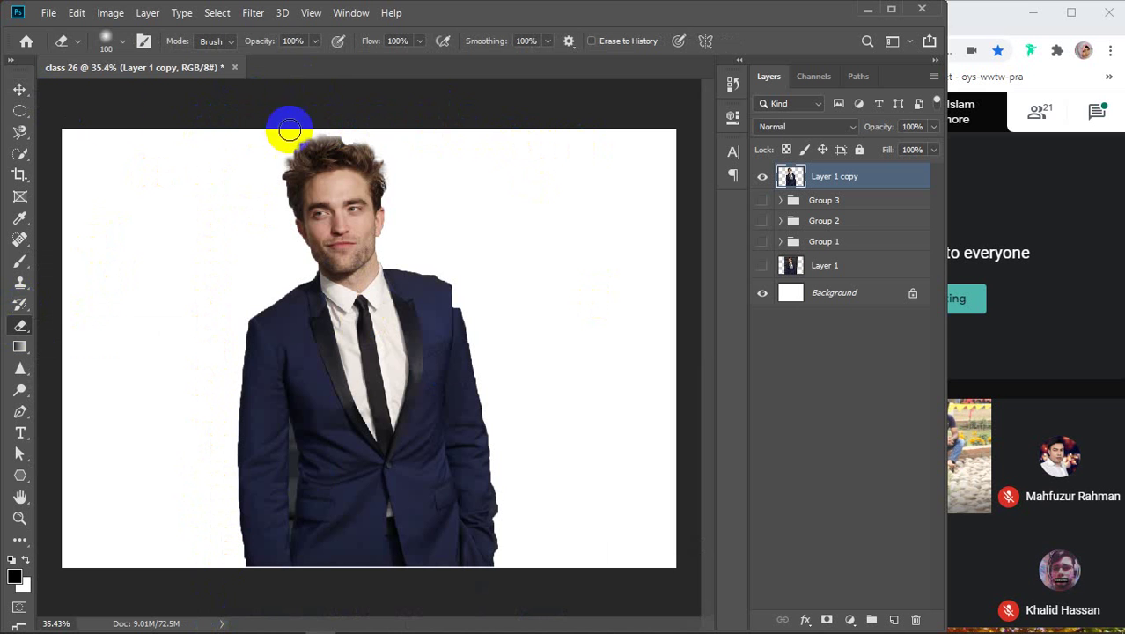
pyautogui.click(19, 89)
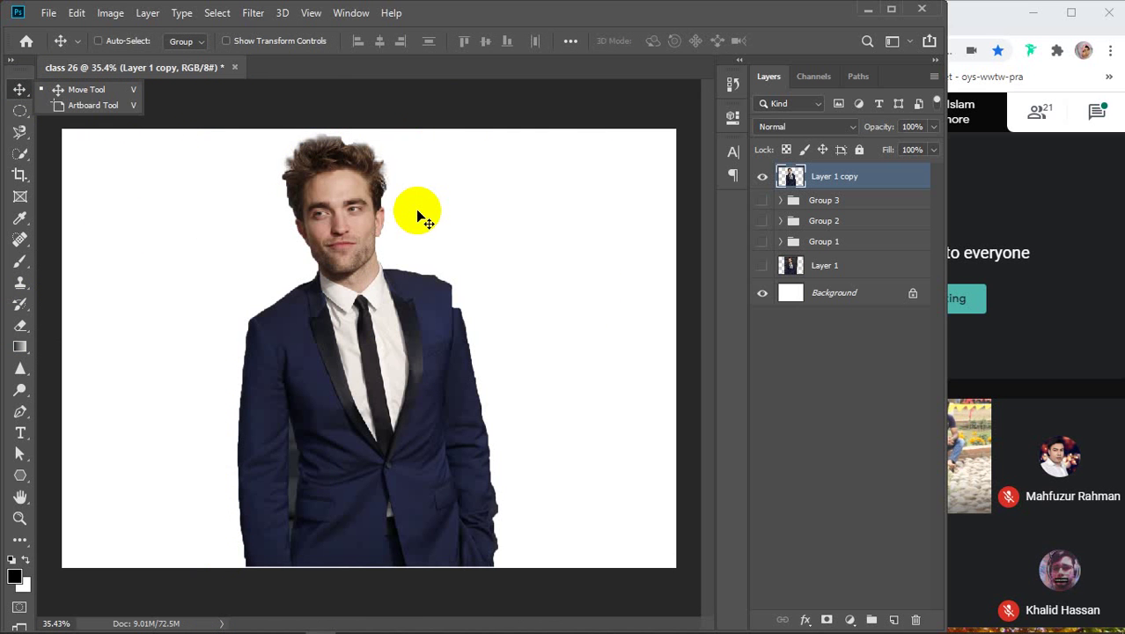
# Step: Scale the cut-out man to about 95.6% and center him horizontally, with his jacket meeting the canvas's lower edge
pyautogui.hotkey('ctrl', 't')
pyautogui.moveTo(495, 130); pyautogui.dragTo(440, 220)
pyautogui.moveTo(432, 289); pyautogui.dragTo(370, 378)
pyautogui.moveTo(476, 214); pyautogui.dragTo(519, 151)
pyautogui.moveTo(391, 318); pyautogui.dragTo(379, 321)
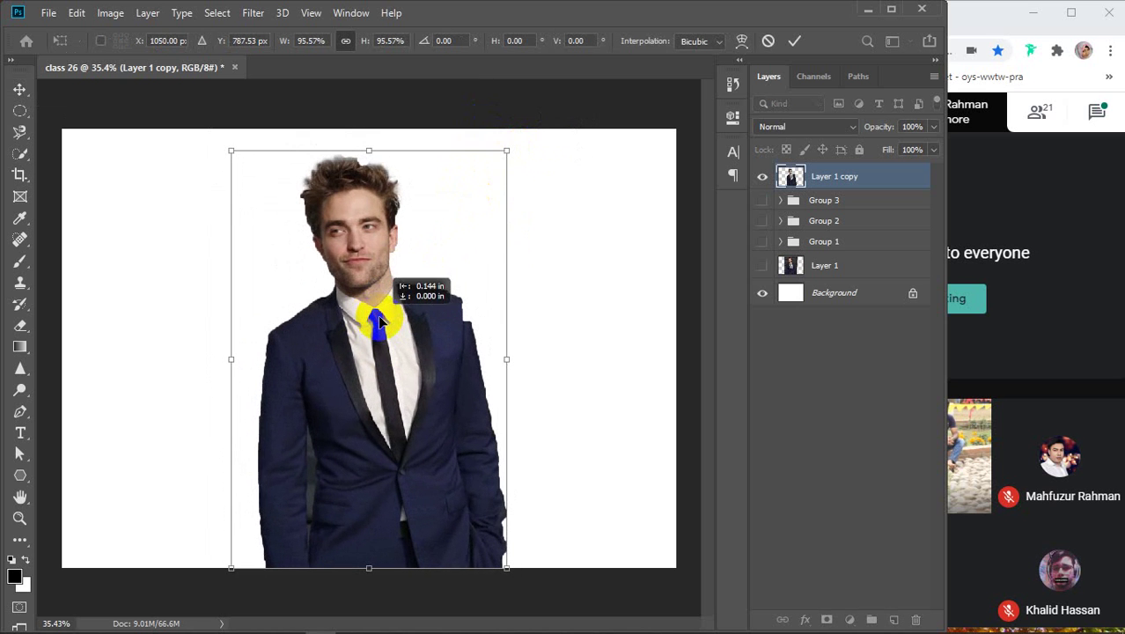
pyautogui.press('Return')
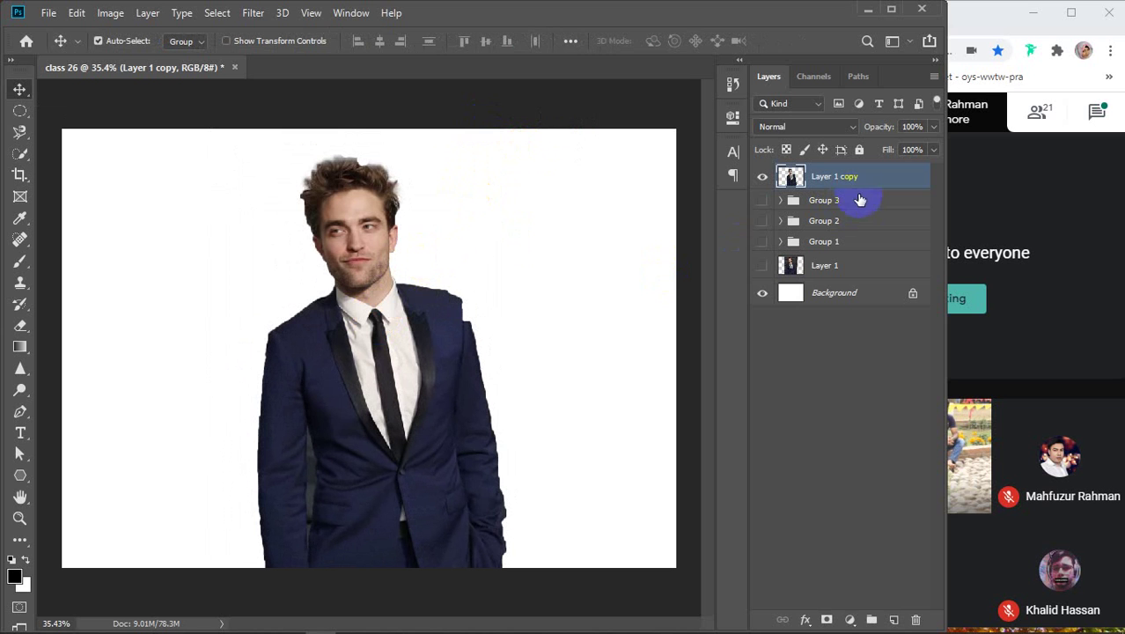
# Step: Add a black (000000) Solid Color fill layer and place it directly below Layer 1 copy
pyautogui.click(850, 619)
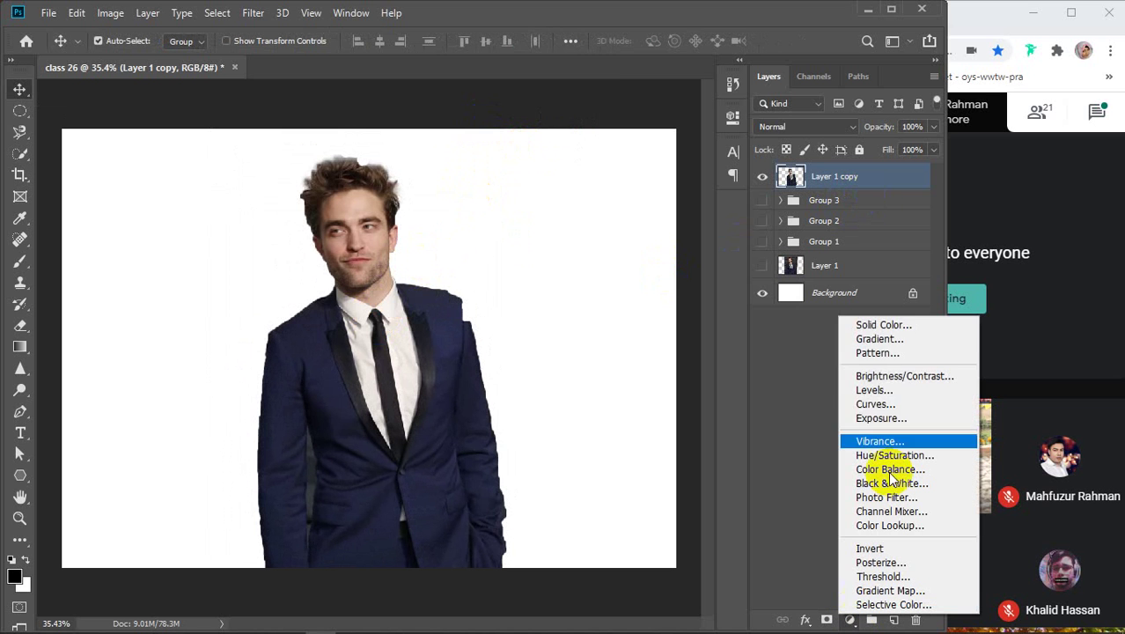
pyautogui.click(883, 326)
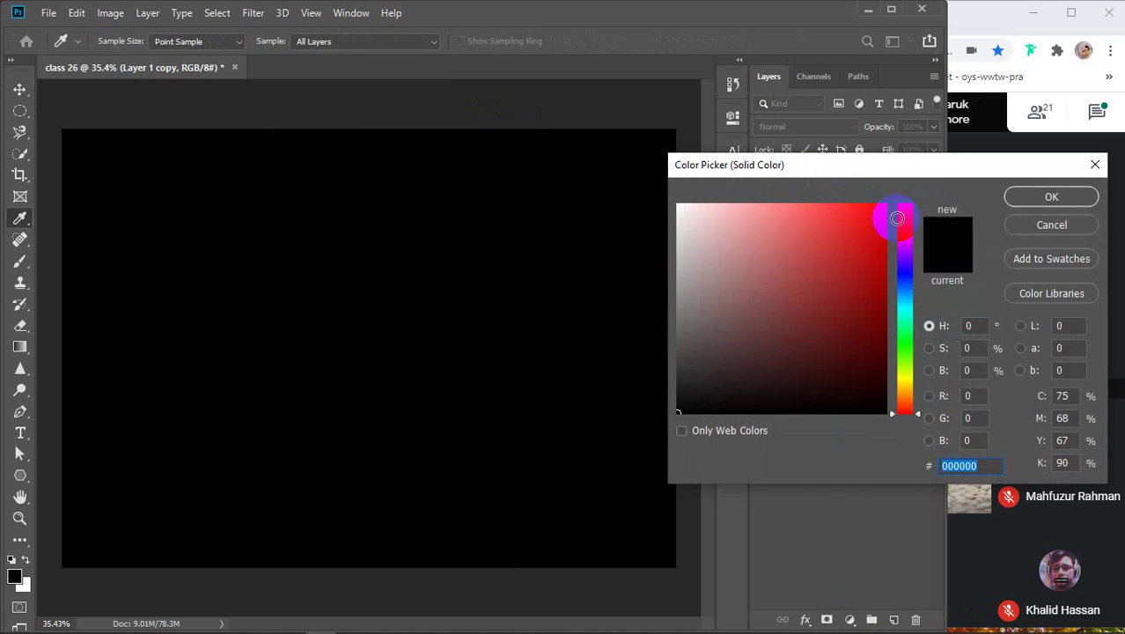
pyautogui.click(1054, 199)
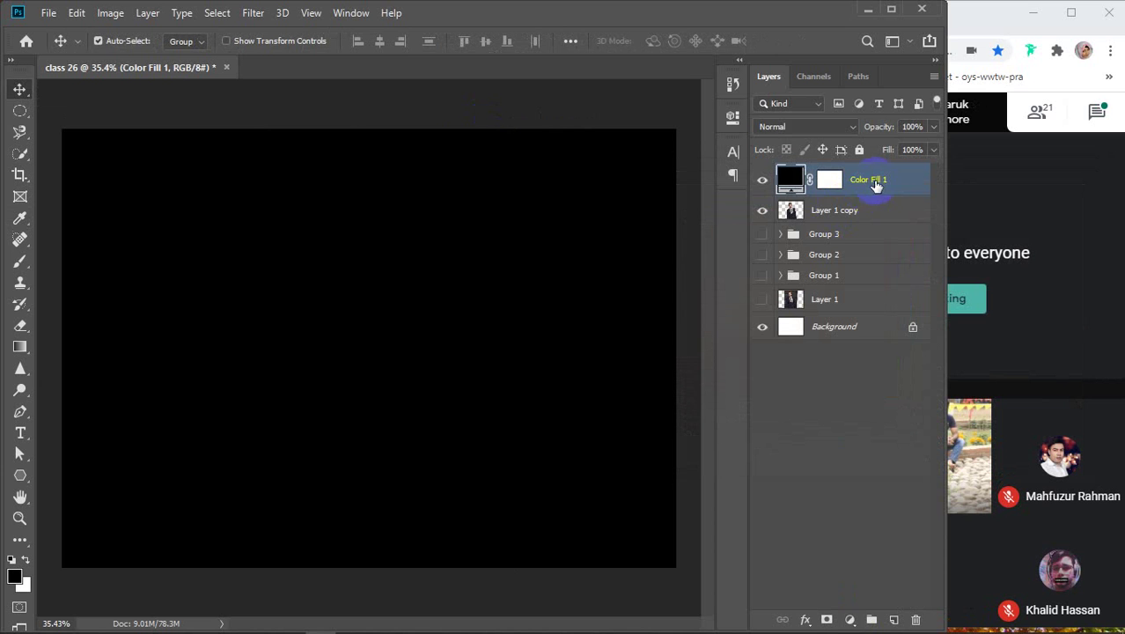
pyautogui.moveTo(875, 181); pyautogui.dragTo(865, 229)
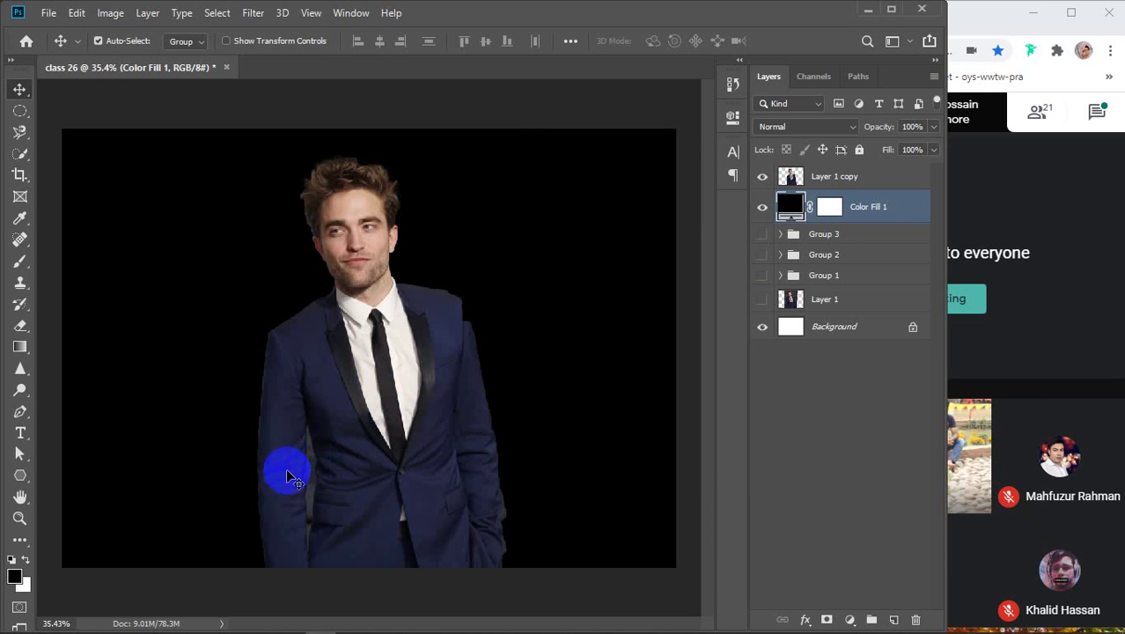
# Step: Erase the leftover background between the sleeve and the torso on Layer 1 copy with small Eraser sizes from 9 to 20, and deselect the layer
pyautogui.scroll(5, 326, 508)
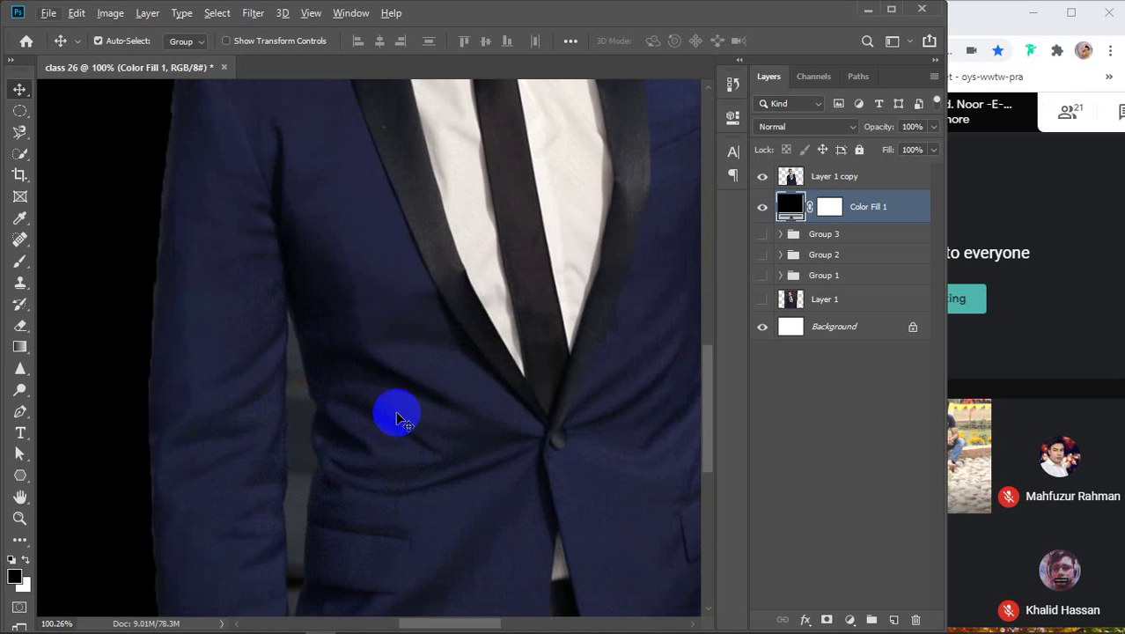
pyautogui.click(21, 327)
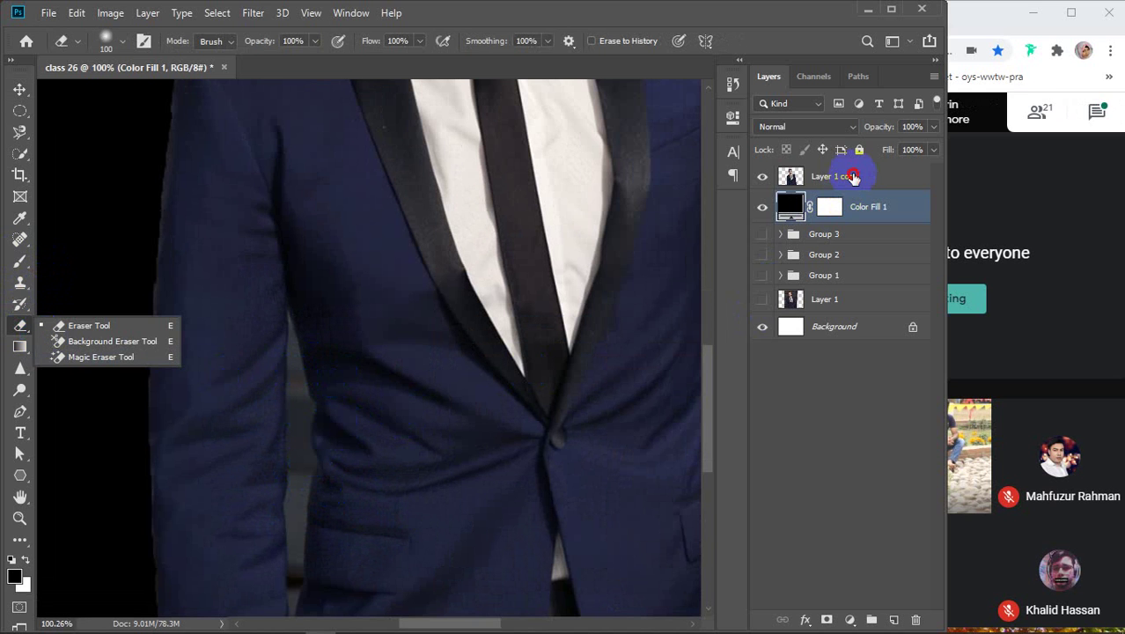
pyautogui.click(852, 177)
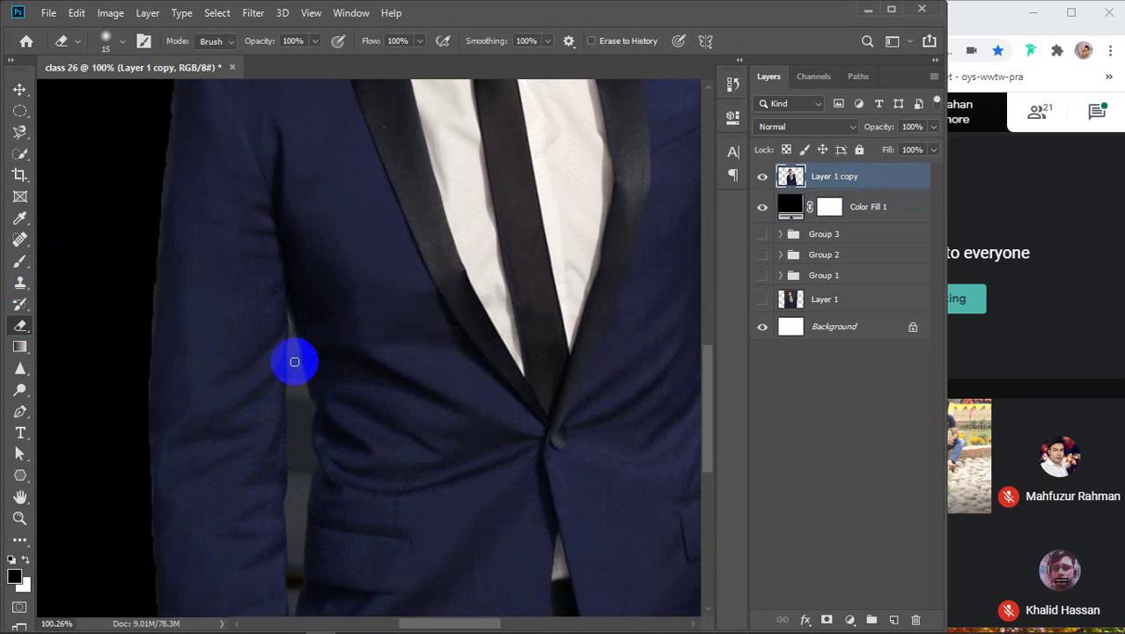
pyautogui.moveTo(294, 356)
pyautogui.mouseDown()
pyautogui.moveTo(299, 543)
pyautogui.moveTo(284, 538)
pyautogui.moveTo(291, 340)
pyautogui.mouseUp()
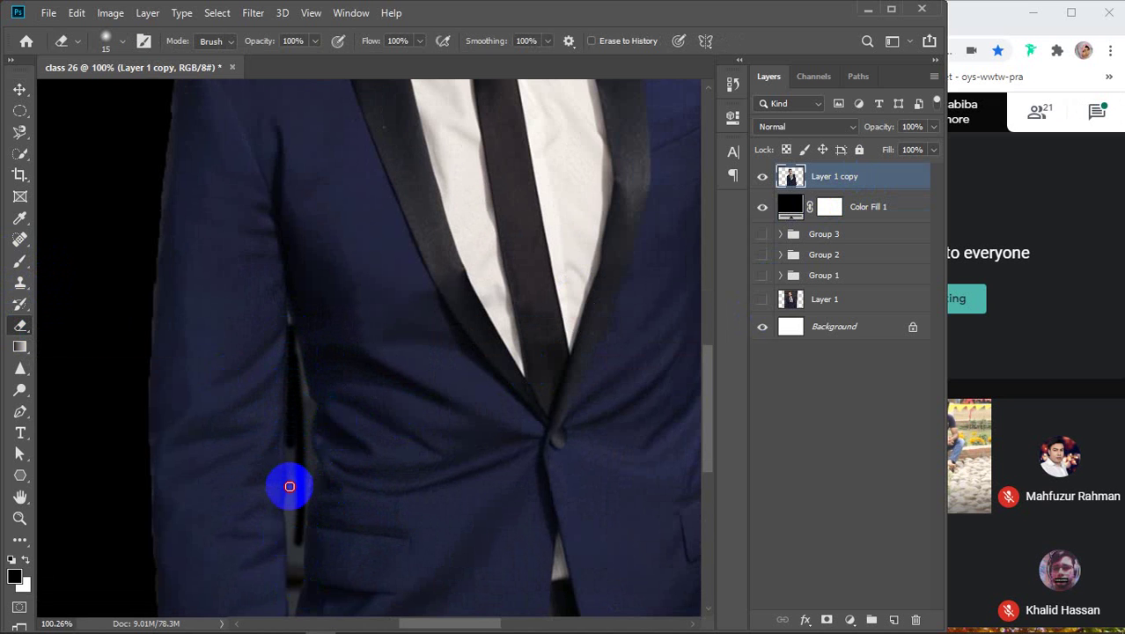
pyautogui.scroll(-3, 297, 563)
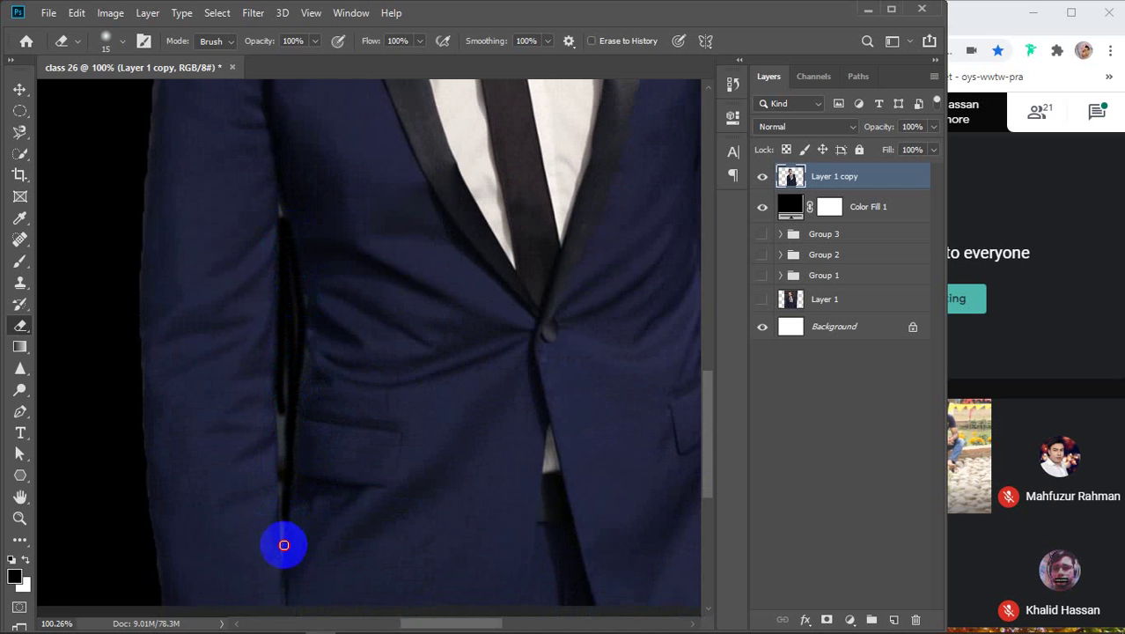
pyautogui.moveTo(280, 501)
pyautogui.mouseDown()
pyautogui.moveTo(288, 331)
pyautogui.moveTo(289, 462)
pyautogui.moveTo(307, 350)
pyautogui.moveTo(295, 269)
pyautogui.moveTo(297, 312)
pyautogui.mouseUp()
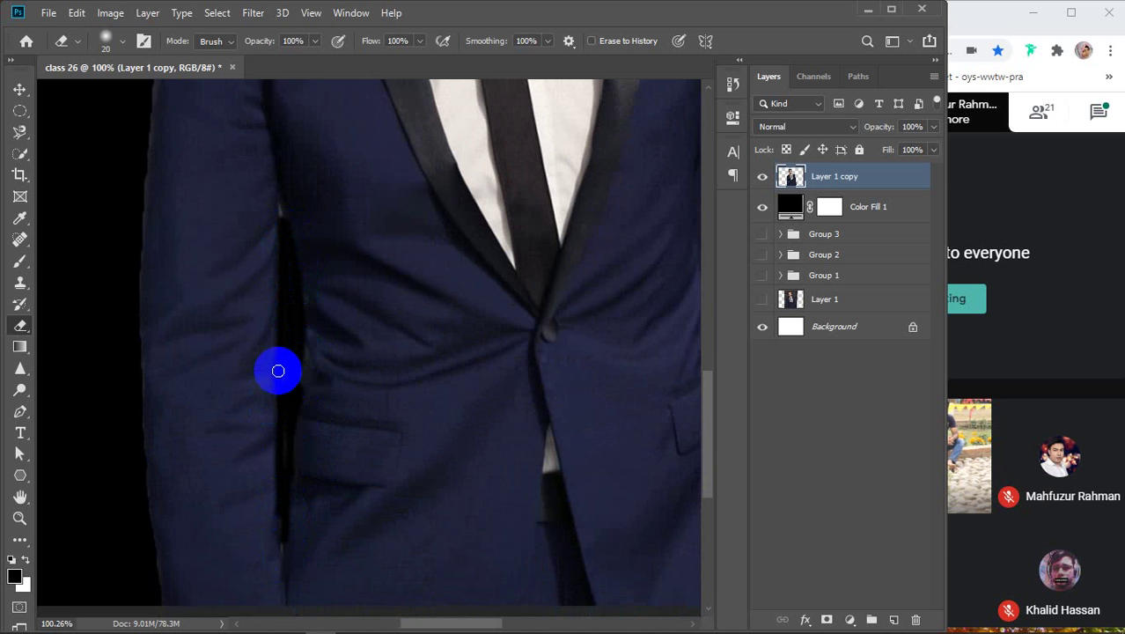
pyautogui.press(']')
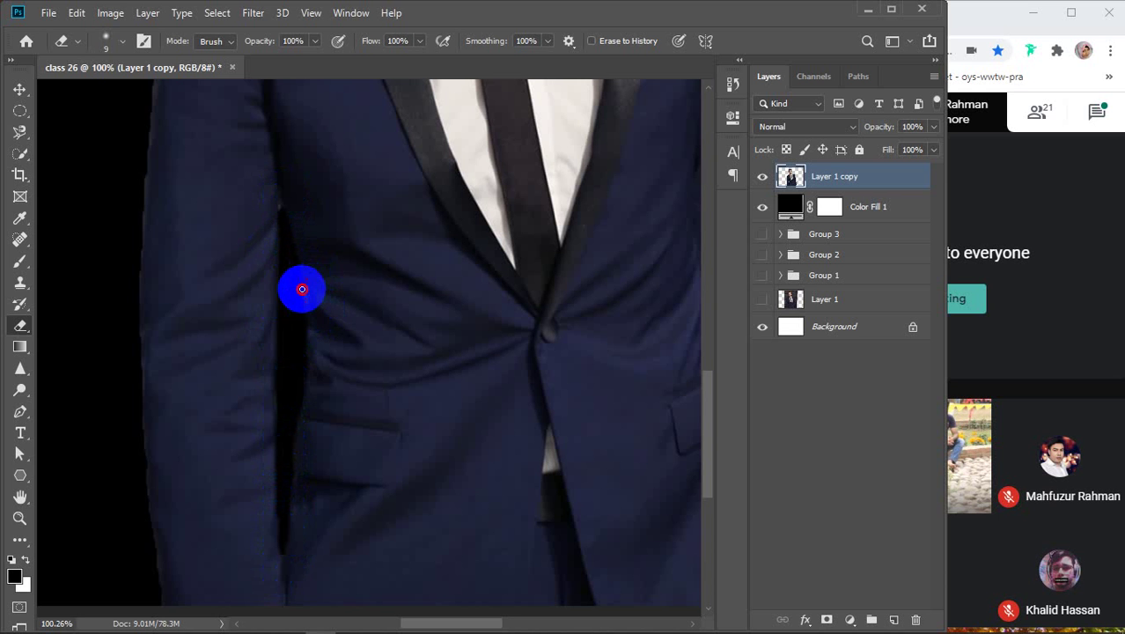
pyautogui.scroll(-5, 308, 316)
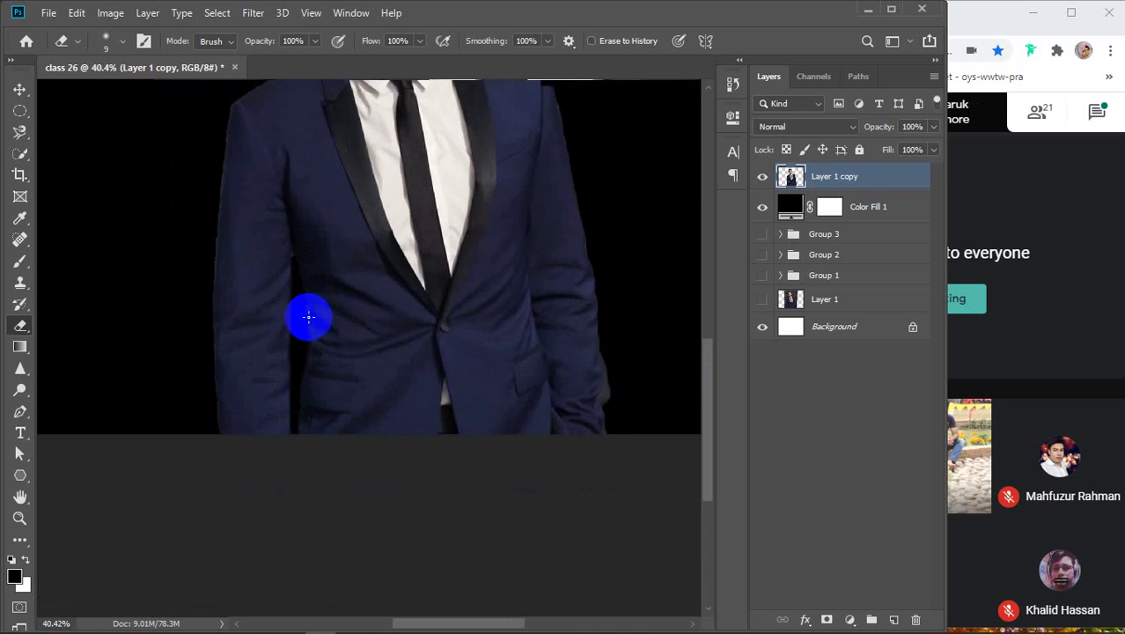
pyautogui.press('v')
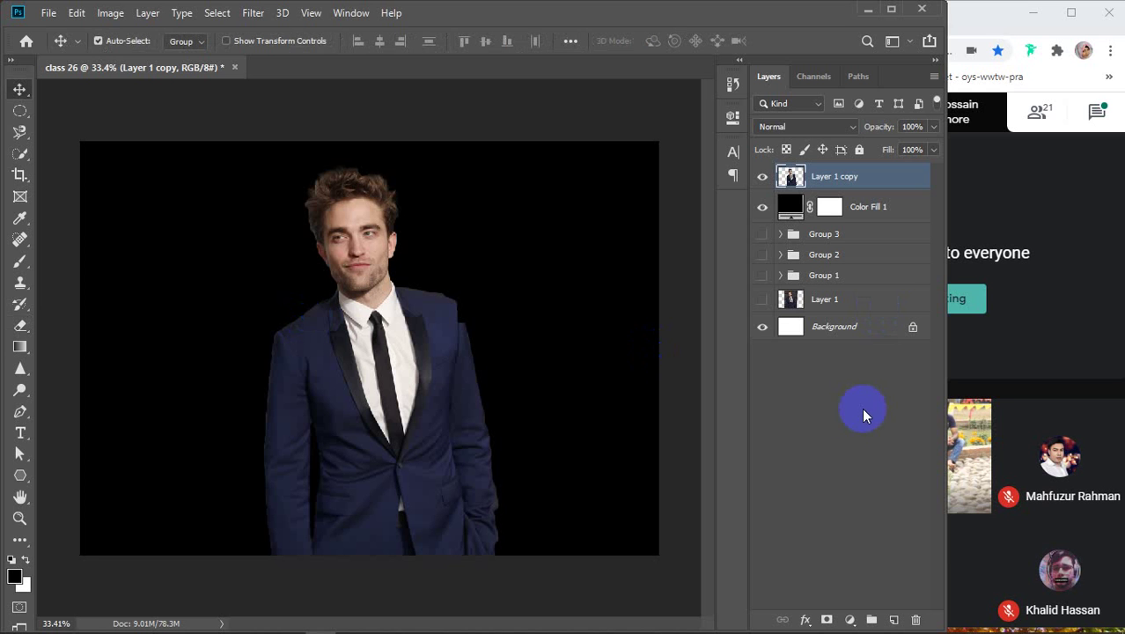
pyautogui.click(832, 524)
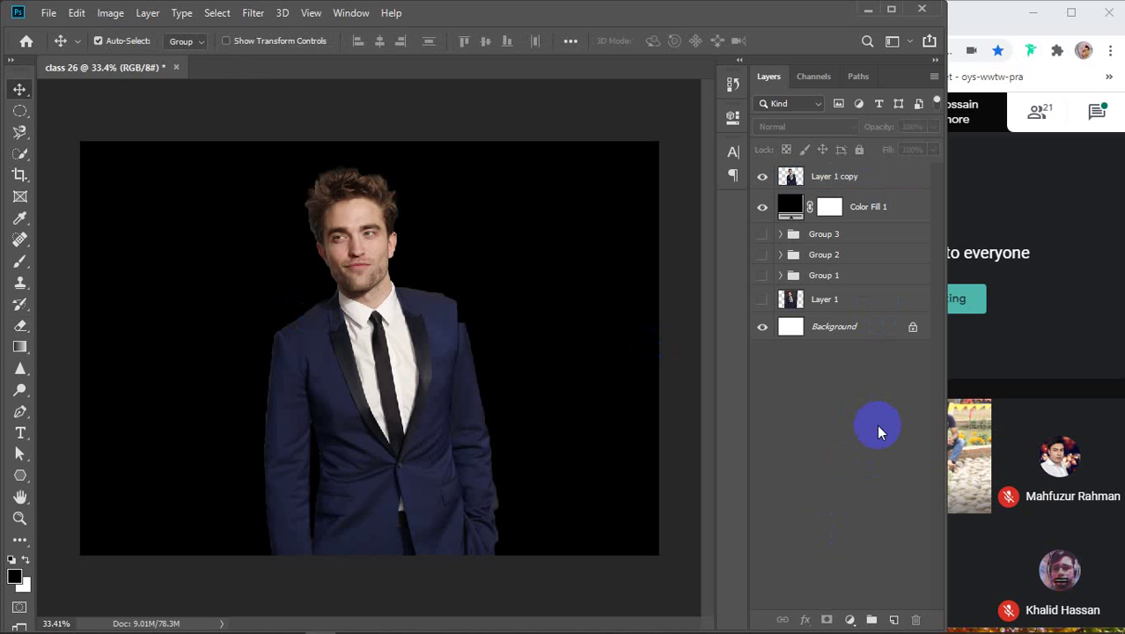
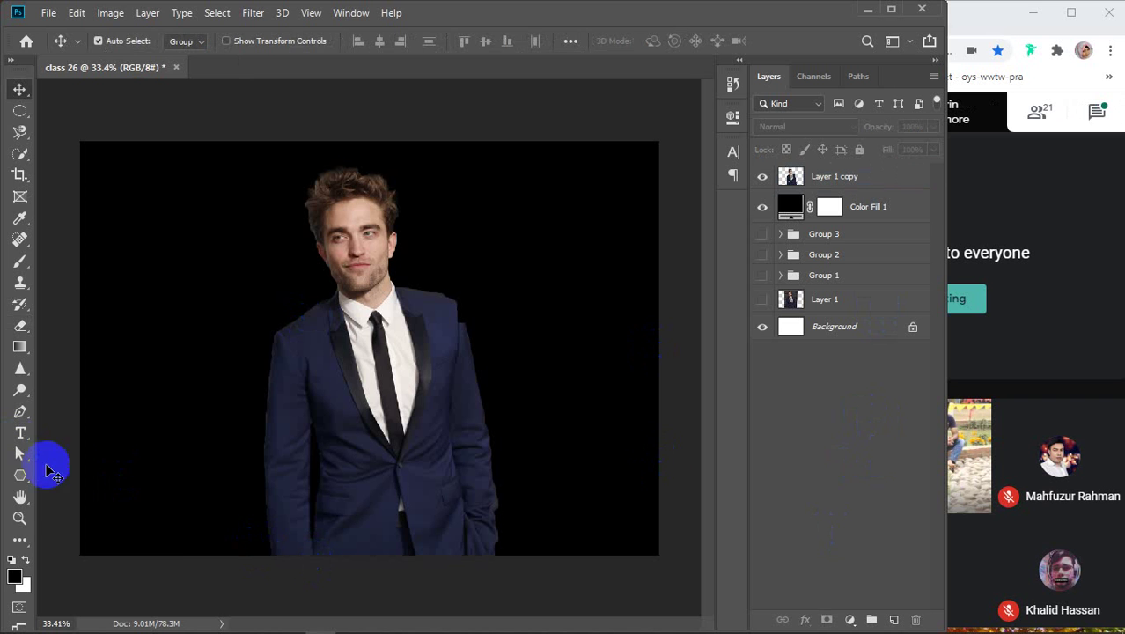
# Step: Draw a three-sided polygon about 1268 × 1098 px over the man, with no fill and a 20 px white stroke
pyautogui.click(22, 475)
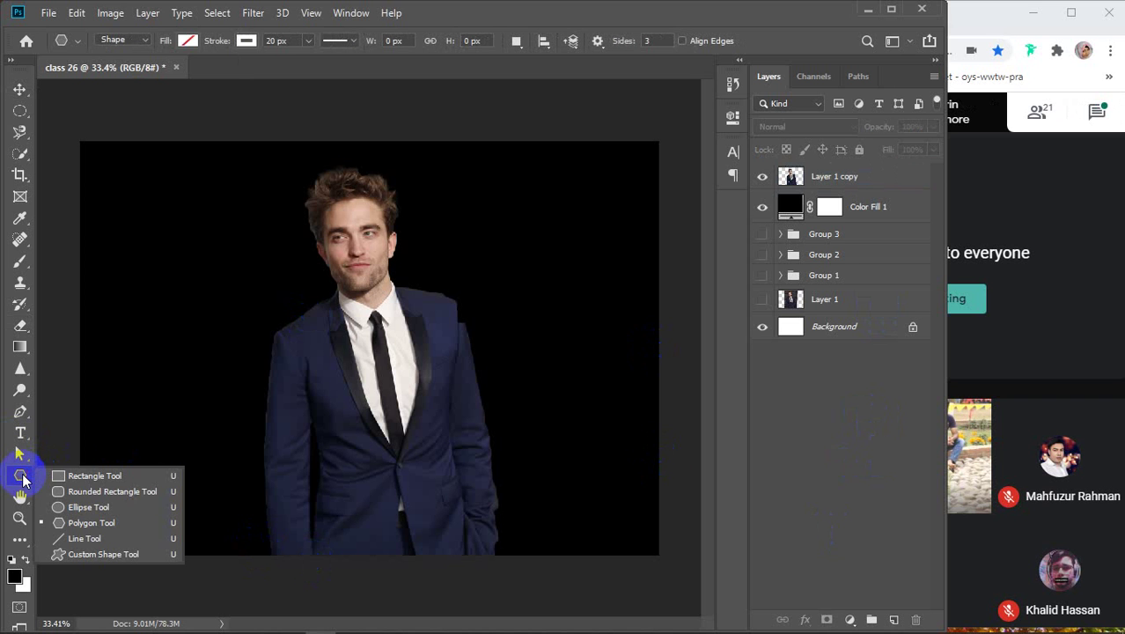
pyautogui.click(91, 508)
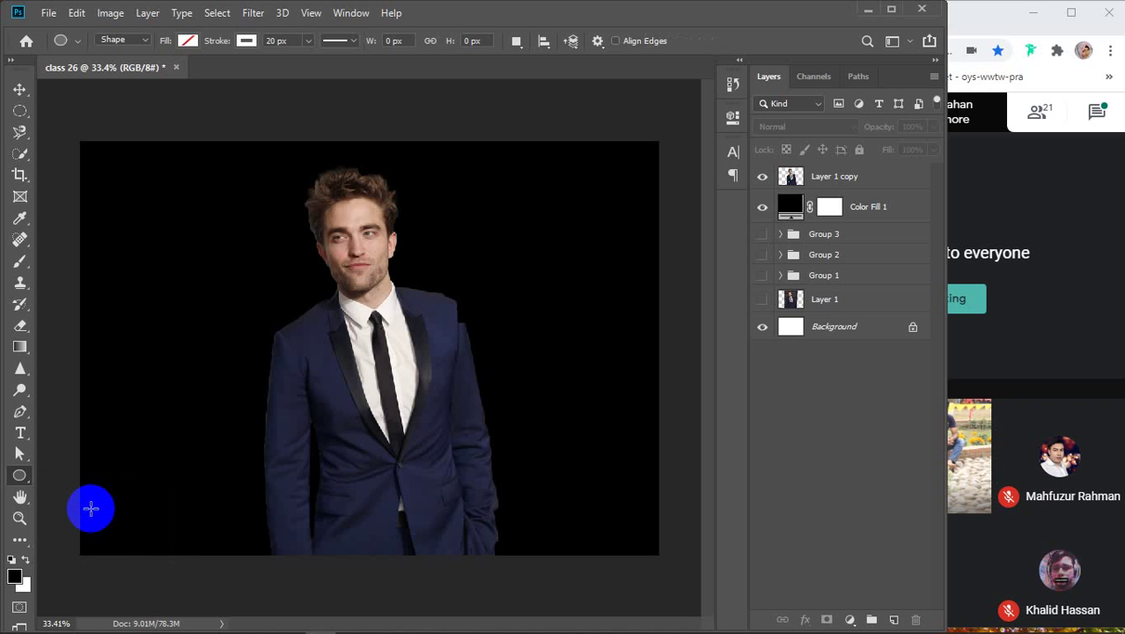
pyautogui.click(19, 476)
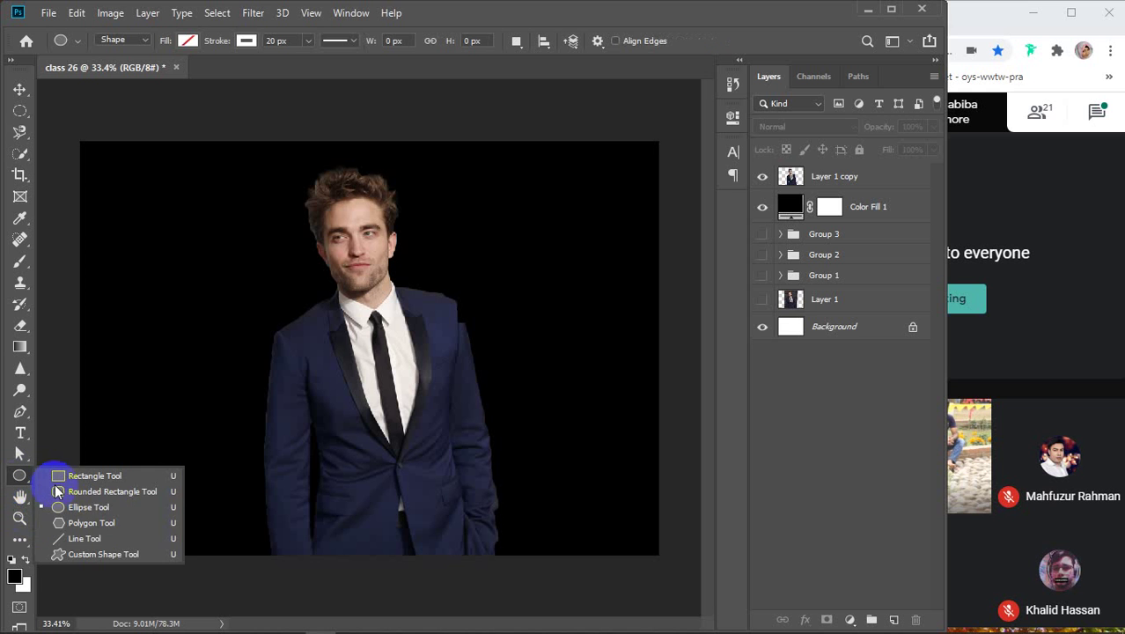
pyautogui.click(92, 523)
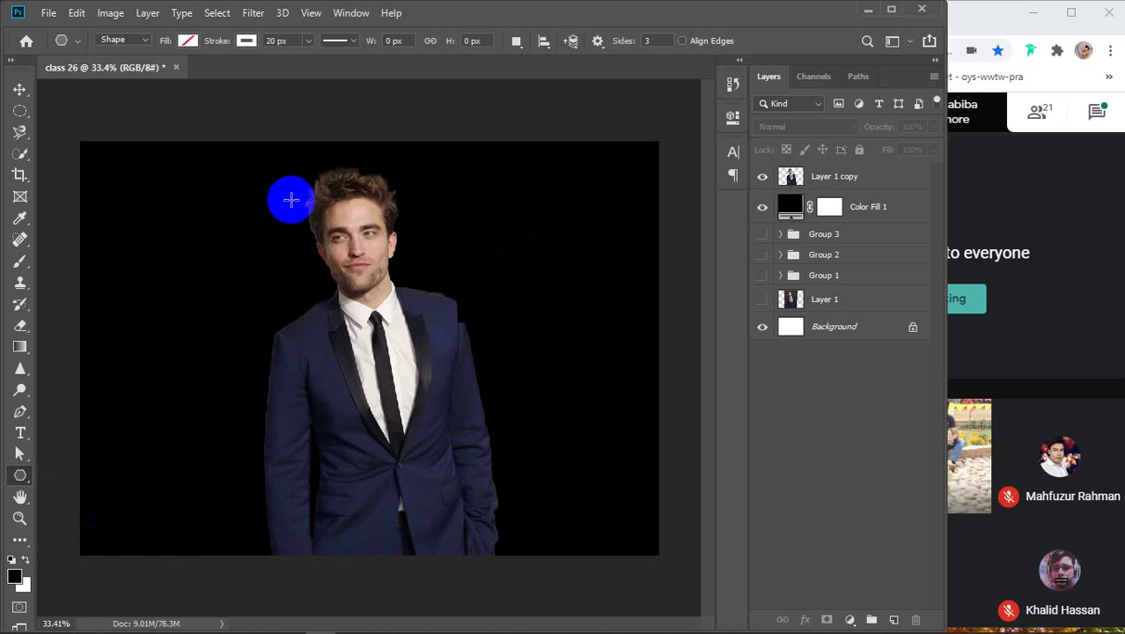
pyautogui.moveTo(365, 413); pyautogui.dragTo(284, 209)
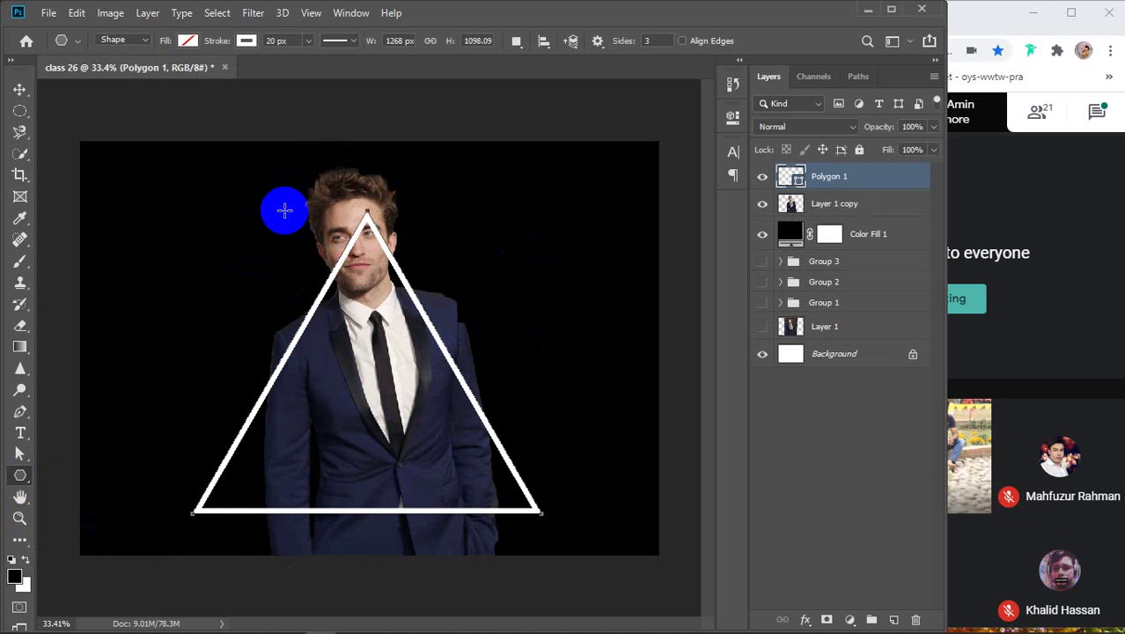
pyautogui.click(247, 41)
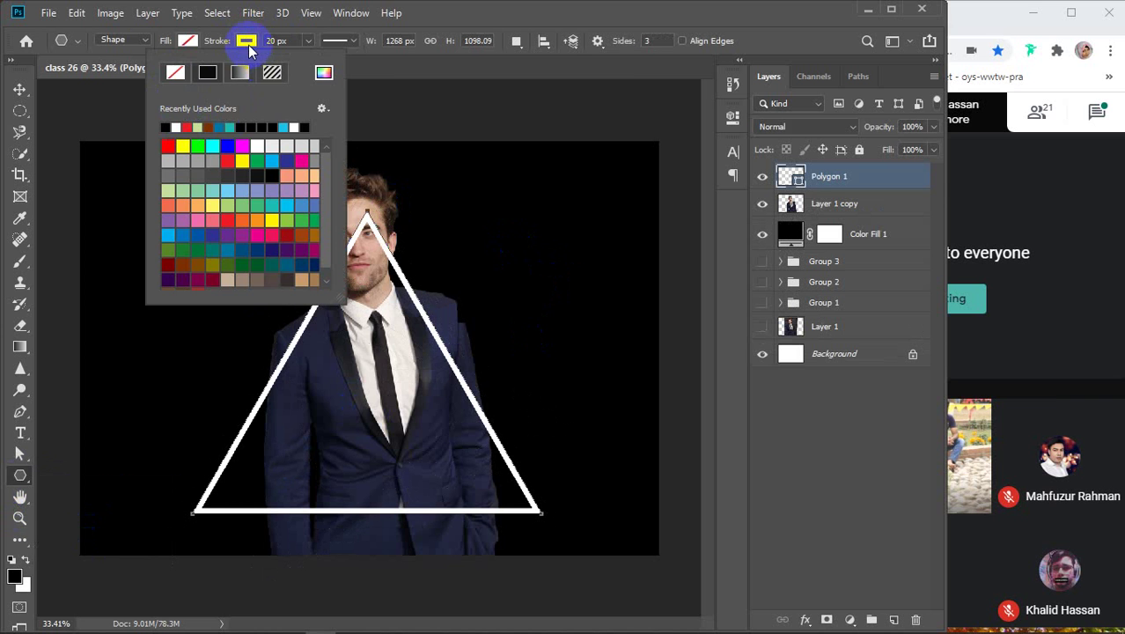
pyautogui.click(248, 43)
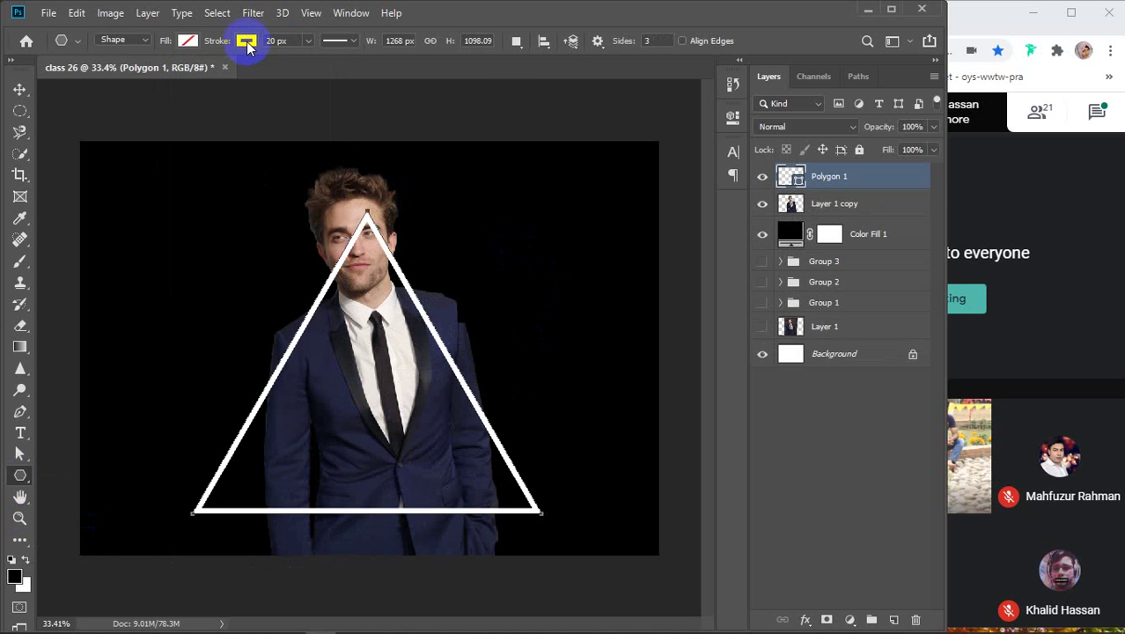
# Step: Flip the triangle vertically so that it points downward
pyautogui.click(20, 89)
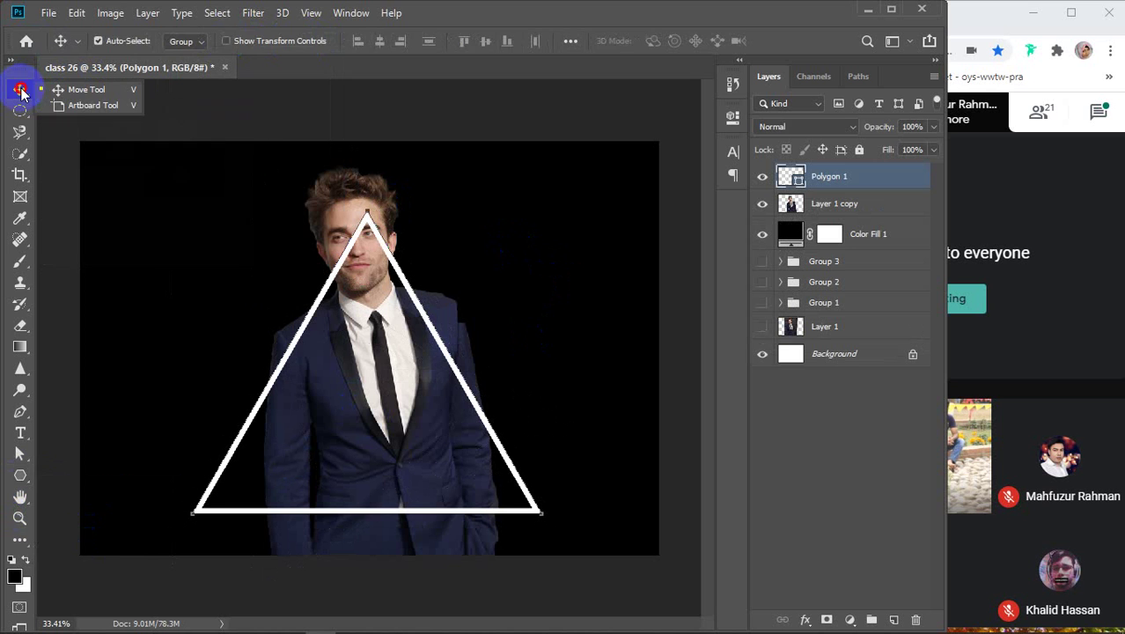
pyautogui.hotkey('ctrl', 't')
pyautogui.rightClick(392, 277)
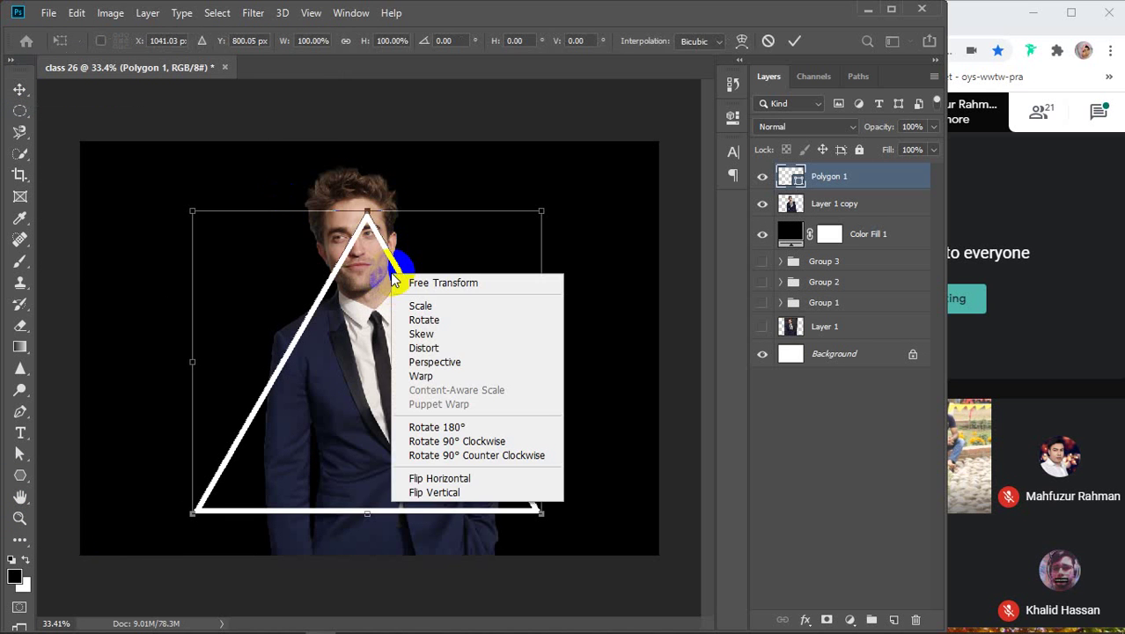
pyautogui.click(433, 489)
pyautogui.press('Return')
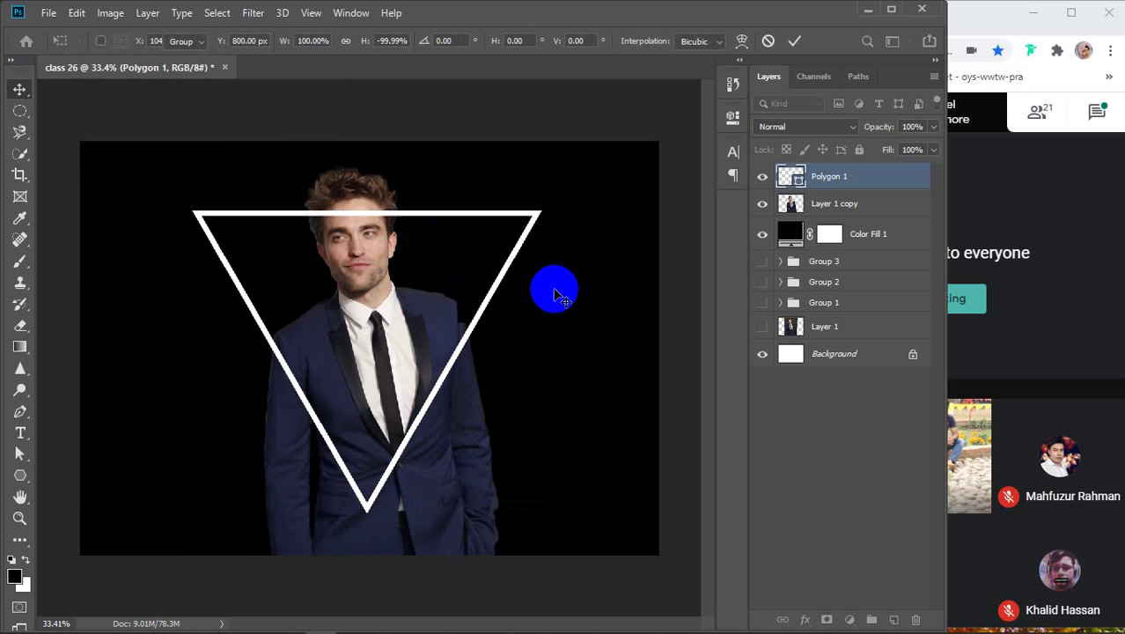
# Step: Rotate the triangle by about -13° and move it to about X 1050 px, Y 753 px over the man
pyautogui.moveTo(426, 216)
pyautogui.mouseDown()
pyautogui.moveTo(424, 182)
pyautogui.moveTo(403, 196)
pyautogui.moveTo(424, 217)
pyautogui.moveTo(419, 206)
pyautogui.mouseUp()
pyautogui.hotkey('ctrl', 't')
pyautogui.moveTo(552, 205); pyautogui.dragTo(521, 150)
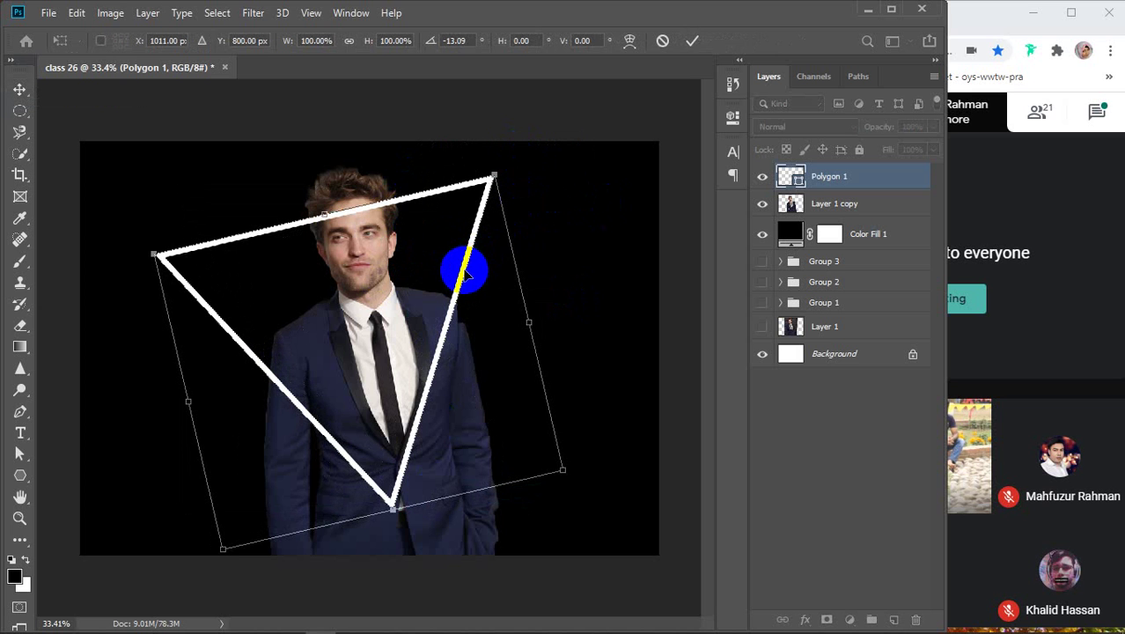
pyautogui.moveTo(462, 276); pyautogui.dragTo(473, 265)
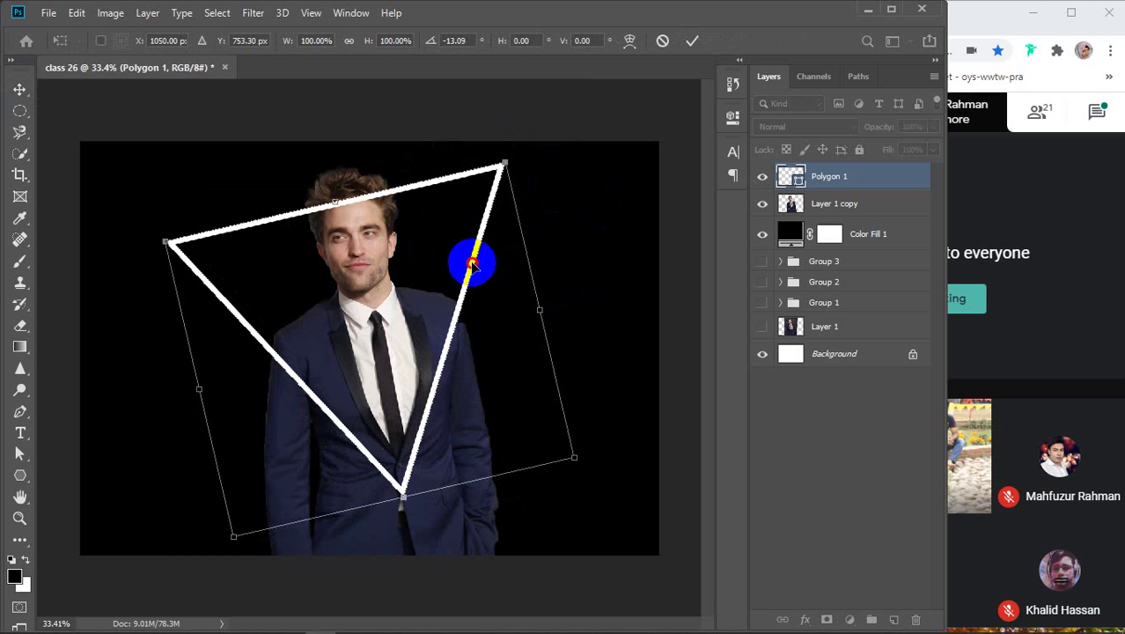
pyautogui.press('Return')
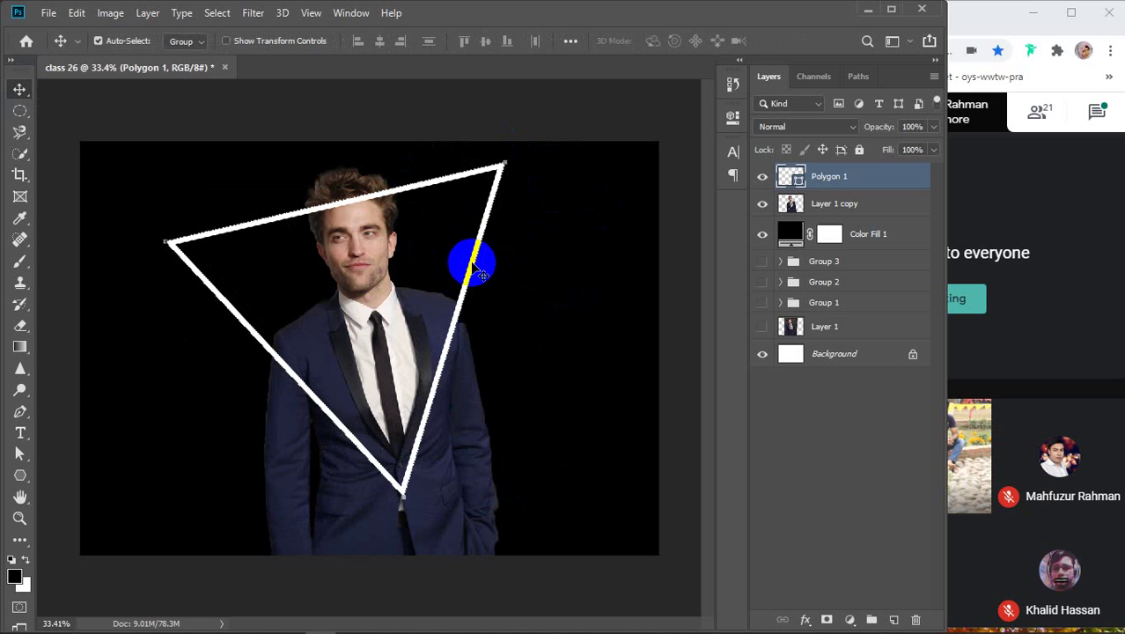
pyautogui.click(889, 180)
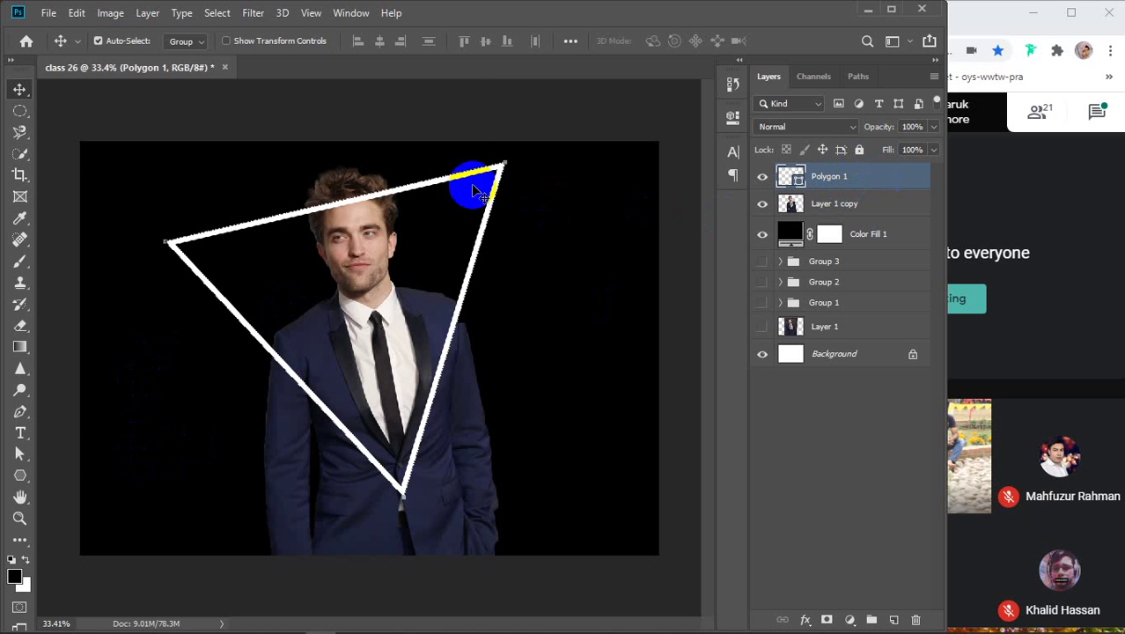
pyautogui.doubleClick(877, 177)
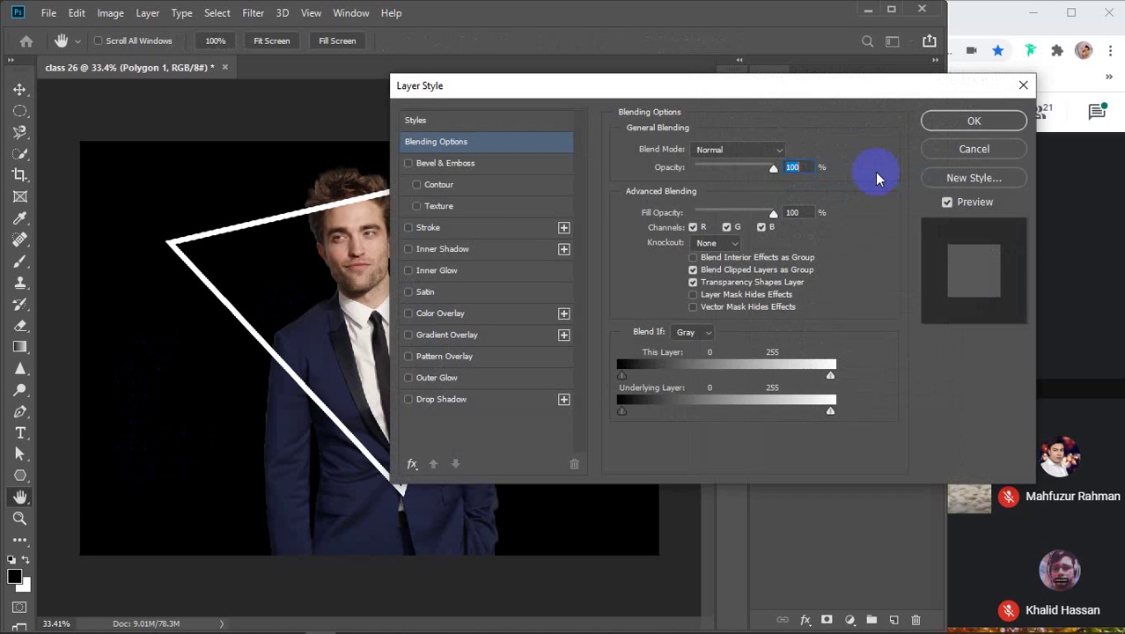
pyautogui.click(426, 228)
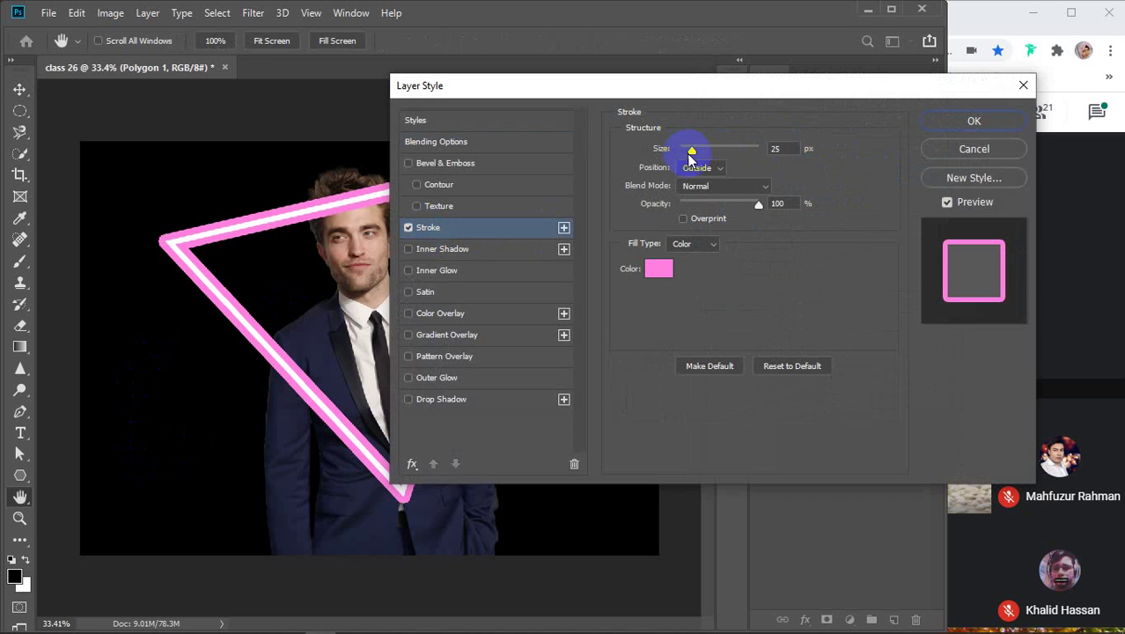
pyautogui.moveTo(692, 151); pyautogui.dragTo(705, 151)
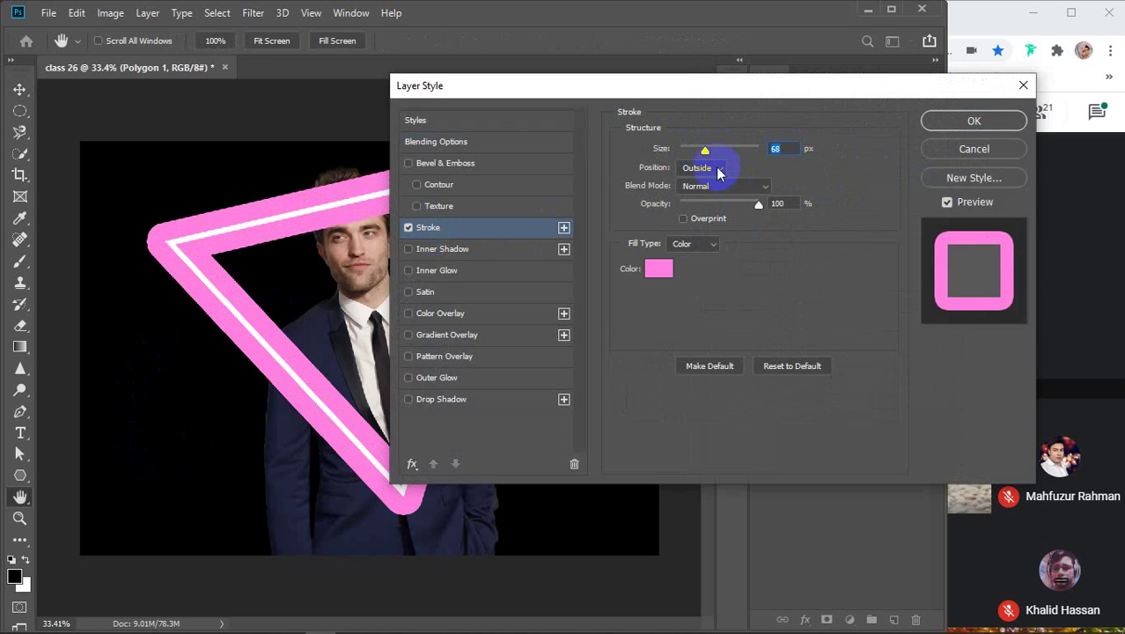
pyautogui.click(717, 172)
pyautogui.click(718, 198)
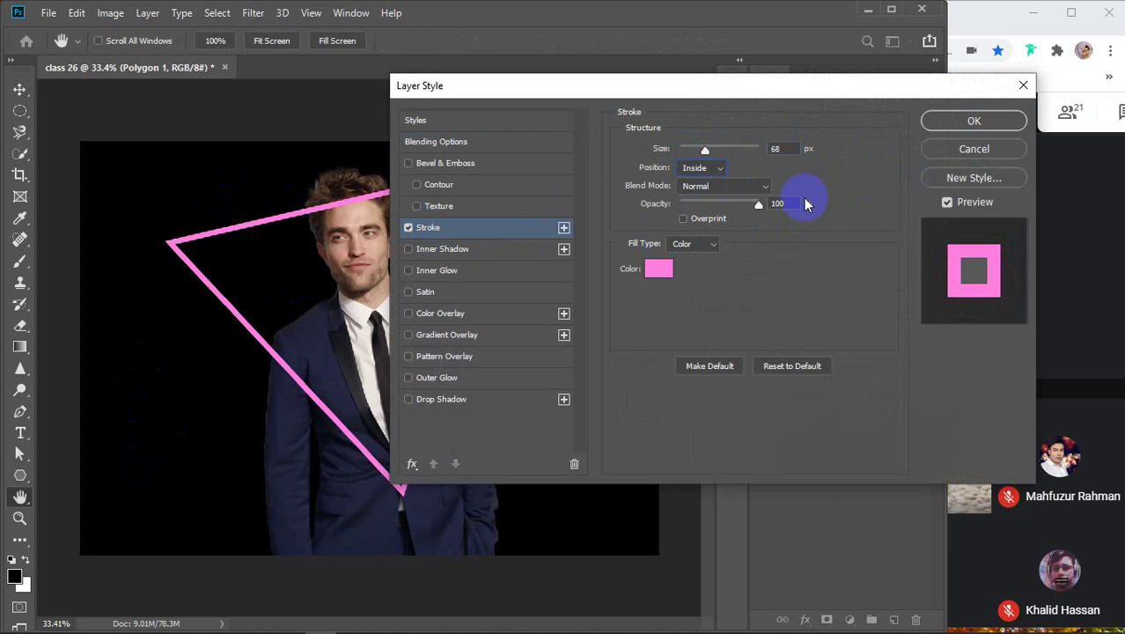
pyautogui.click(708, 169)
pyautogui.click(715, 185)
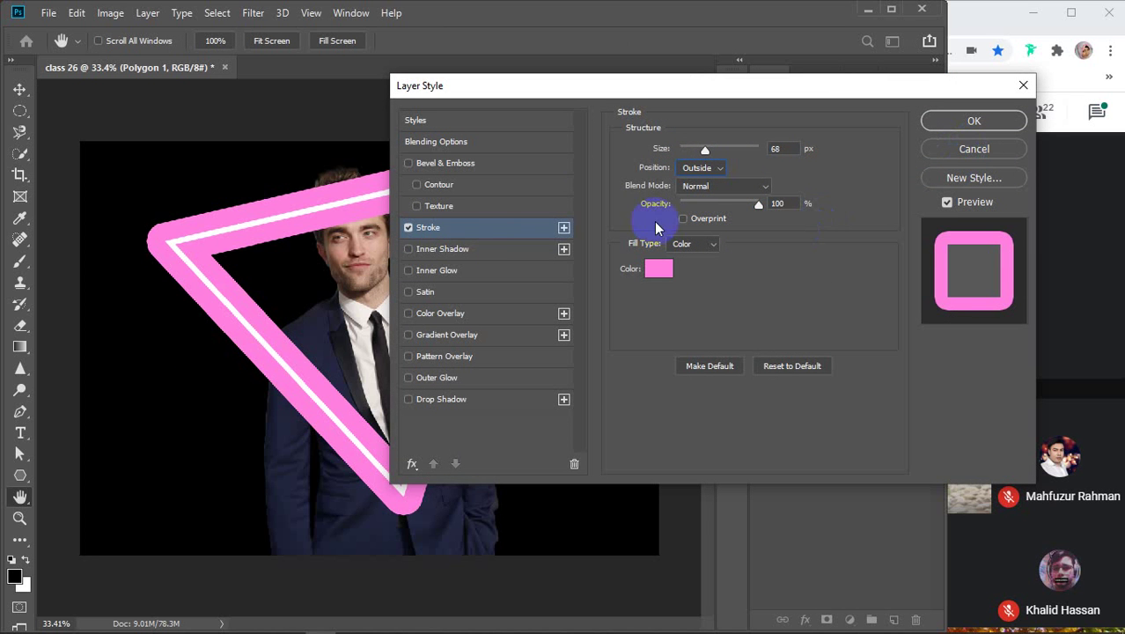
pyautogui.click(933, 148)
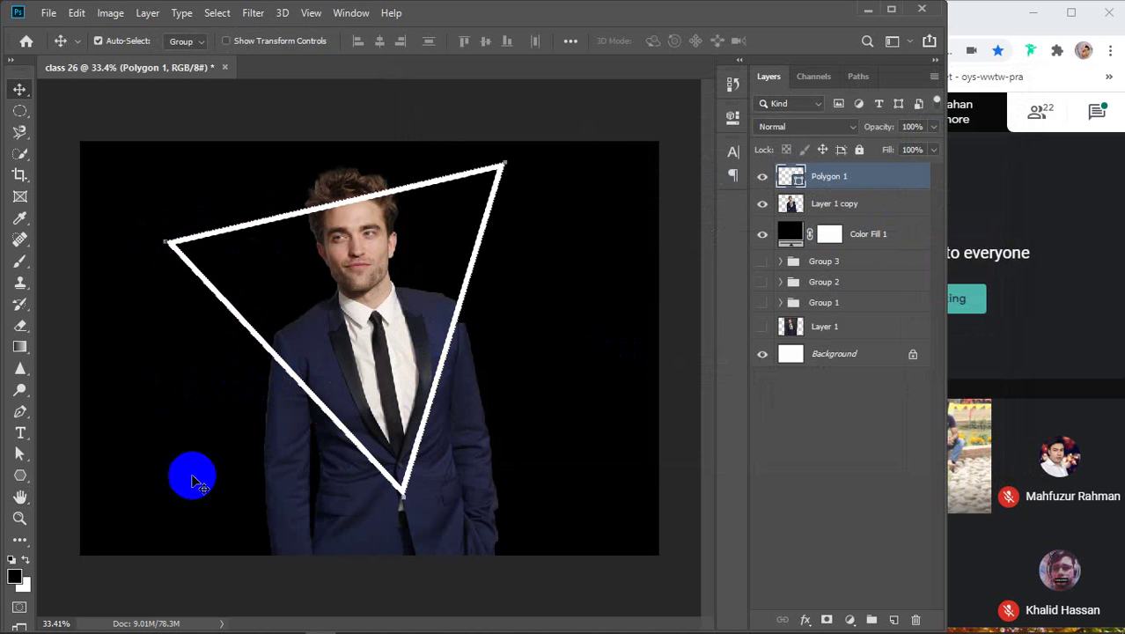
# Step: Set the triangle outline's stroke caps to the butt style, keeping the solid 20 px line
pyautogui.click(20, 475)
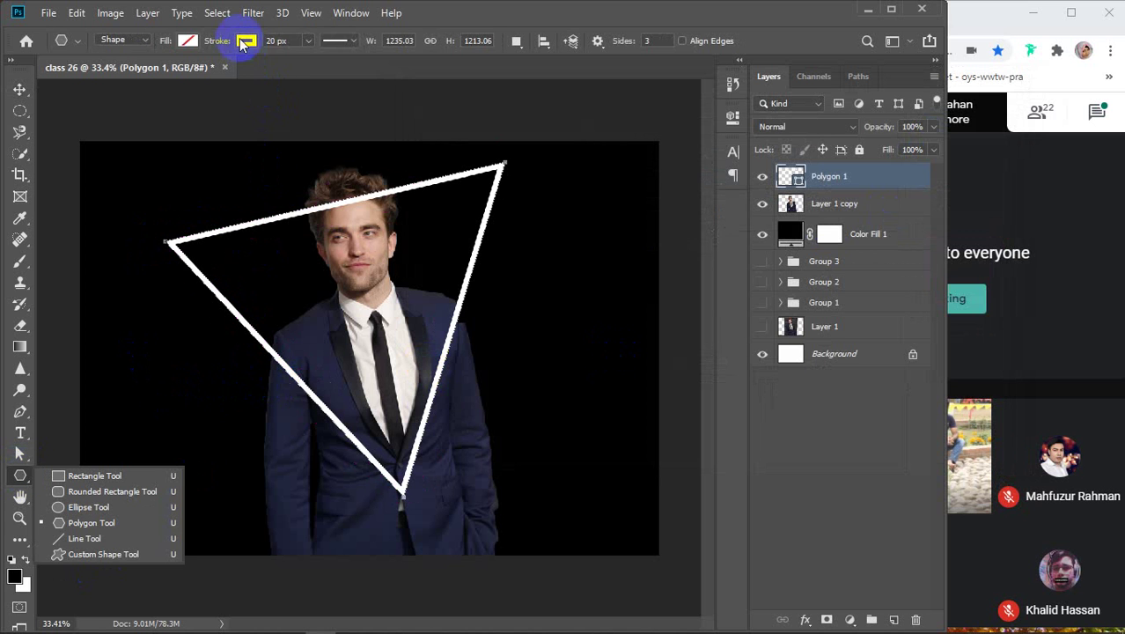
pyautogui.click(352, 41)
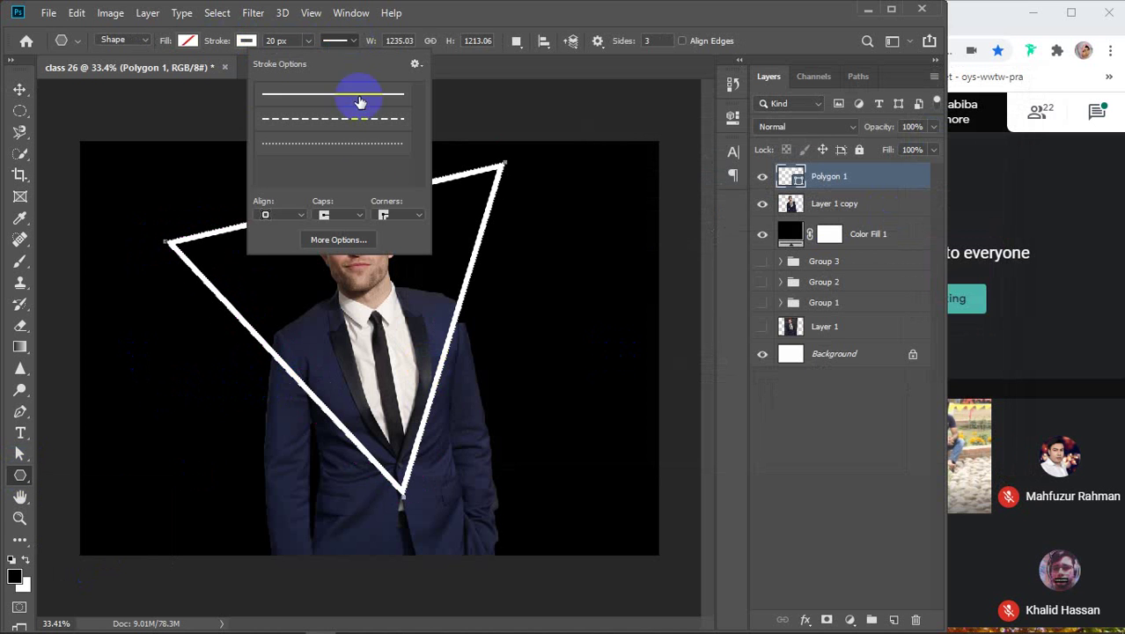
pyautogui.click(359, 216)
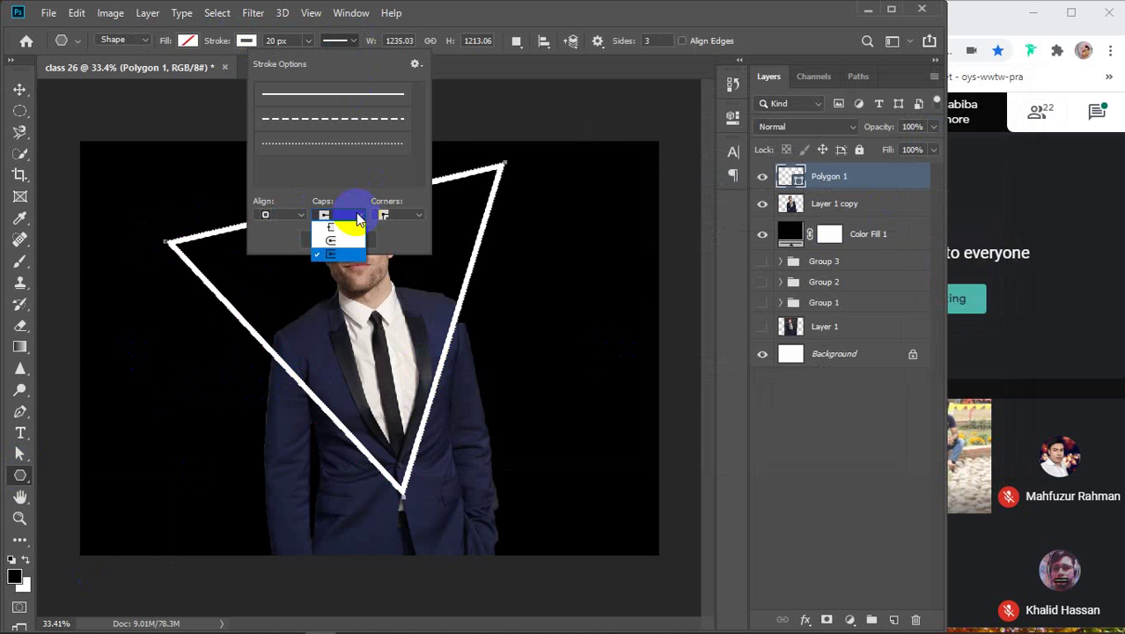
pyautogui.click(338, 229)
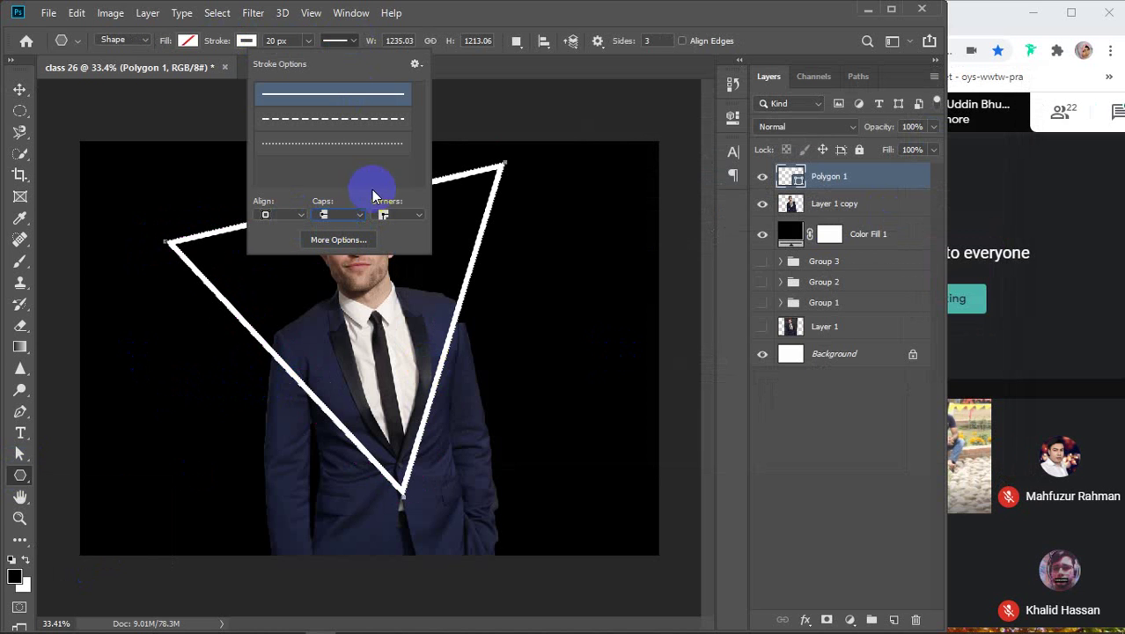
pyautogui.click(306, 40)
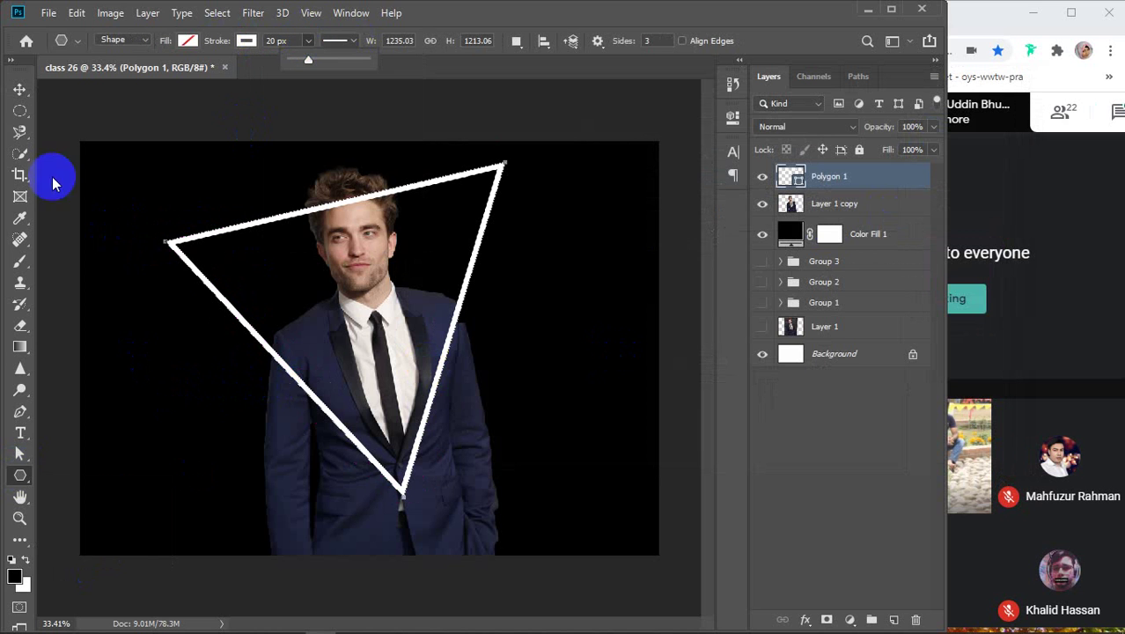
pyautogui.click(19, 89)
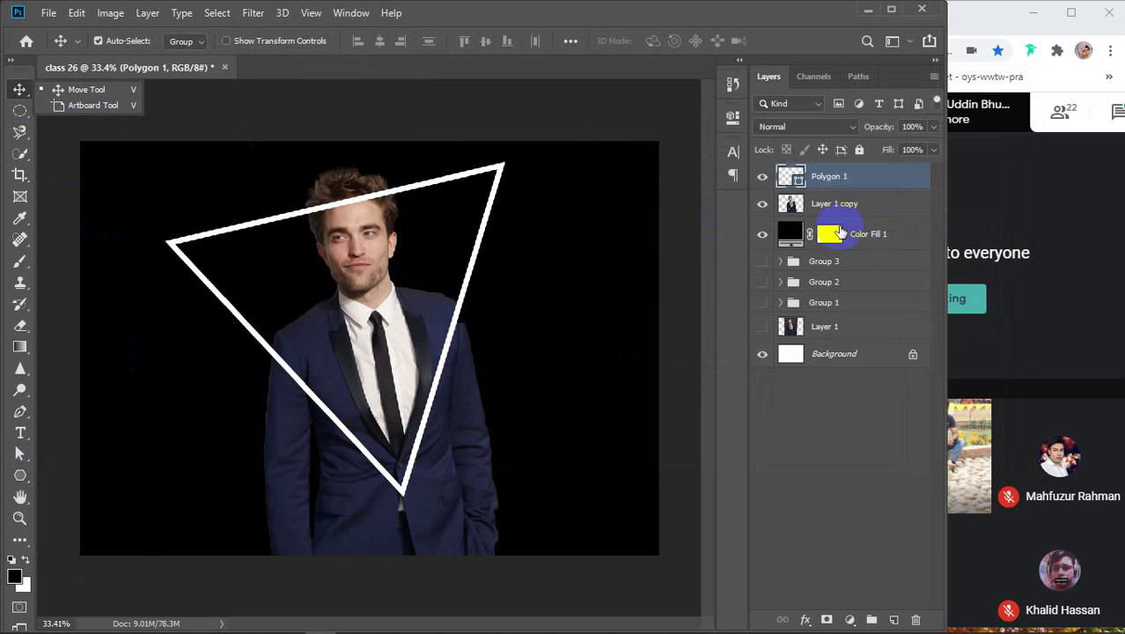
pyautogui.click(887, 182)
pyautogui.doubleClick(887, 181)
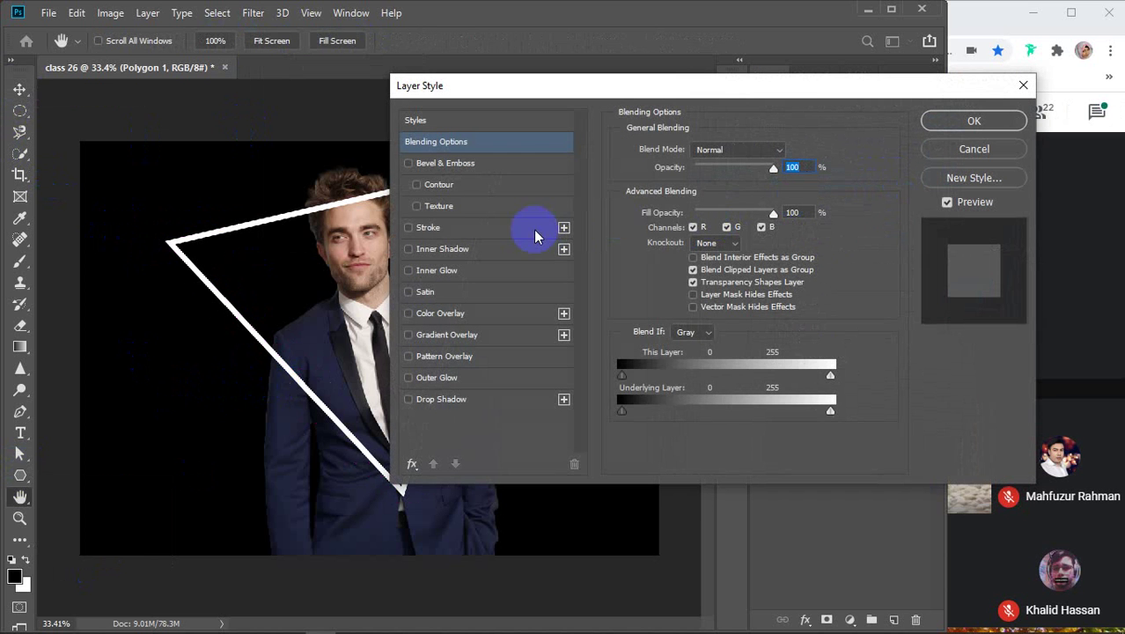
pyautogui.click(428, 232)
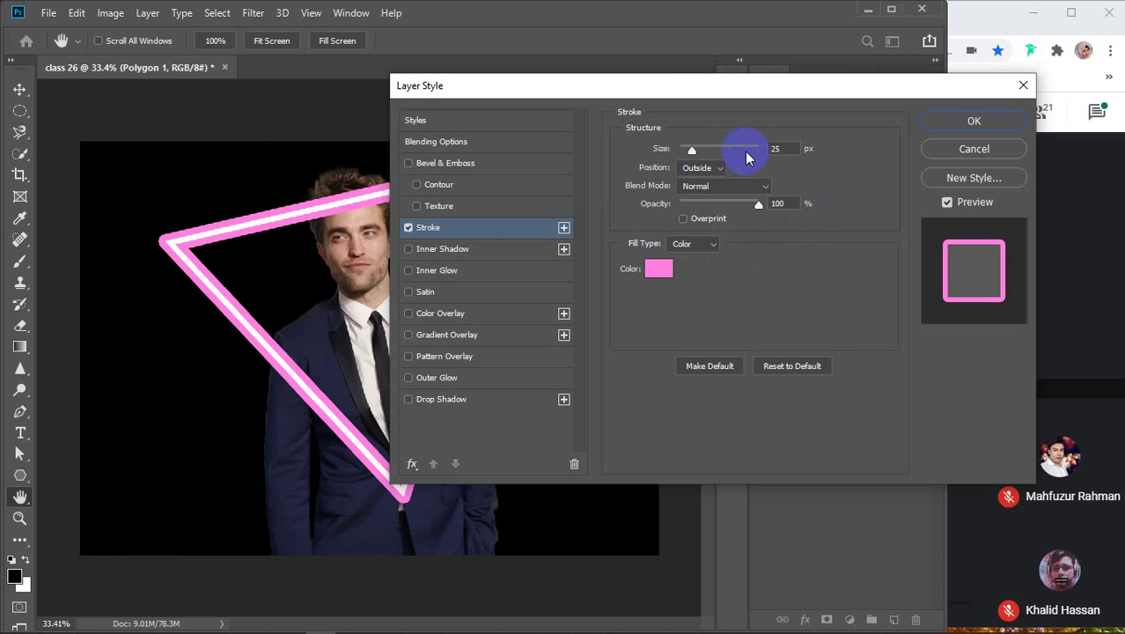
pyautogui.doubleClick(792, 149)
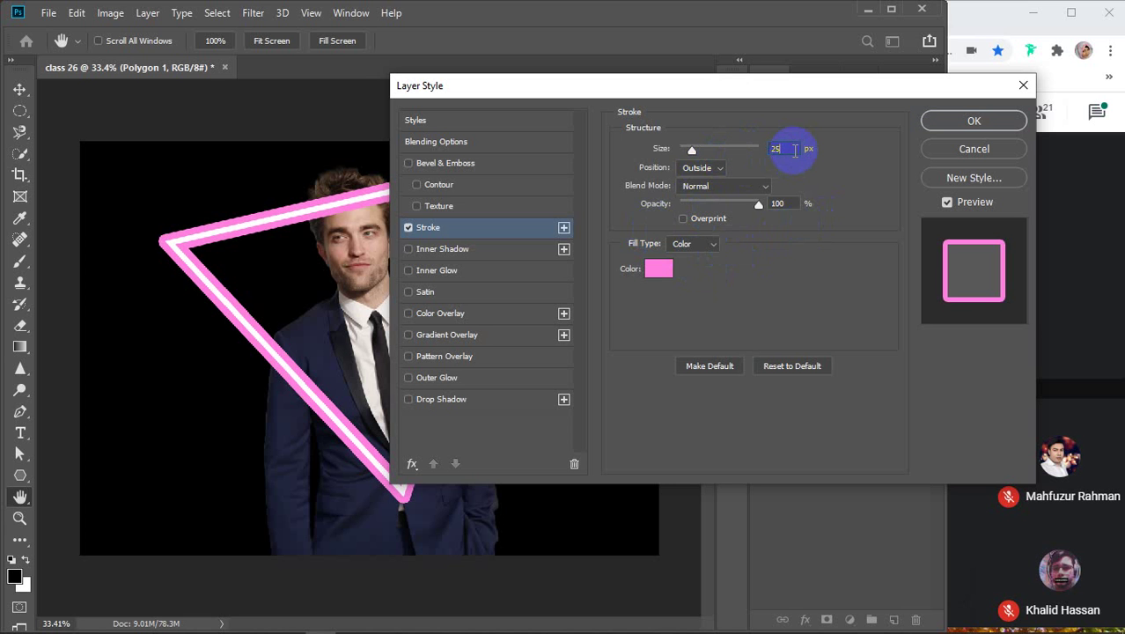
pyautogui.write('35')
pyautogui.press('Up')
pyautogui.press('Up')
pyautogui.press('Up')
pyautogui.press('Up')
pyautogui.press('Up')
pyautogui.press('Up')
pyautogui.press('Up')
pyautogui.press('Up')
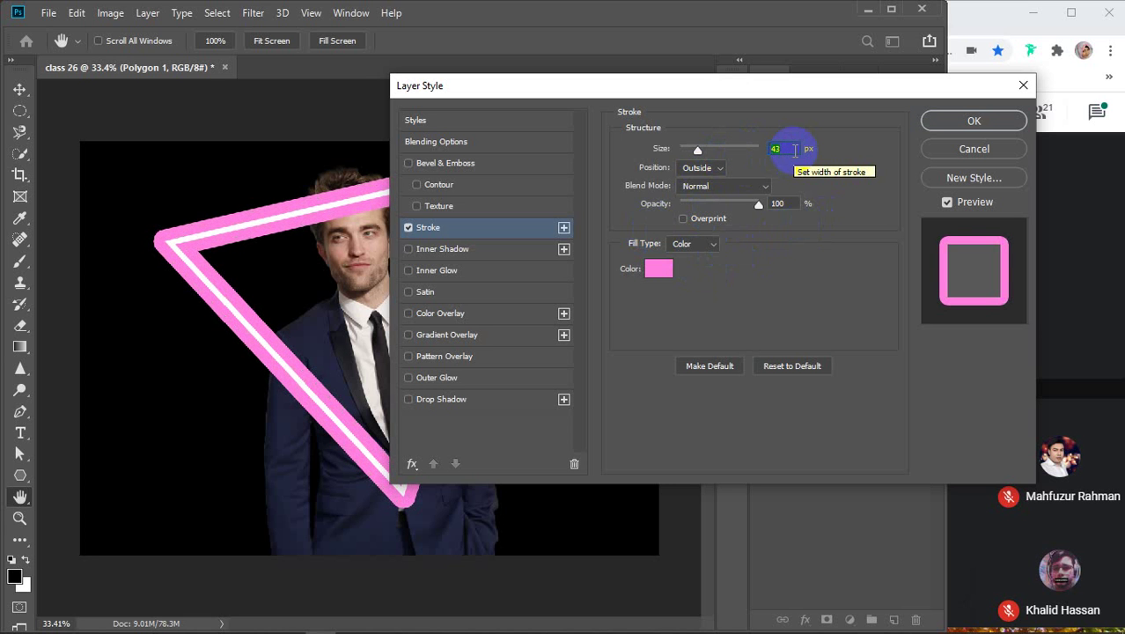
pyautogui.press('Up')
pyautogui.press('Up')
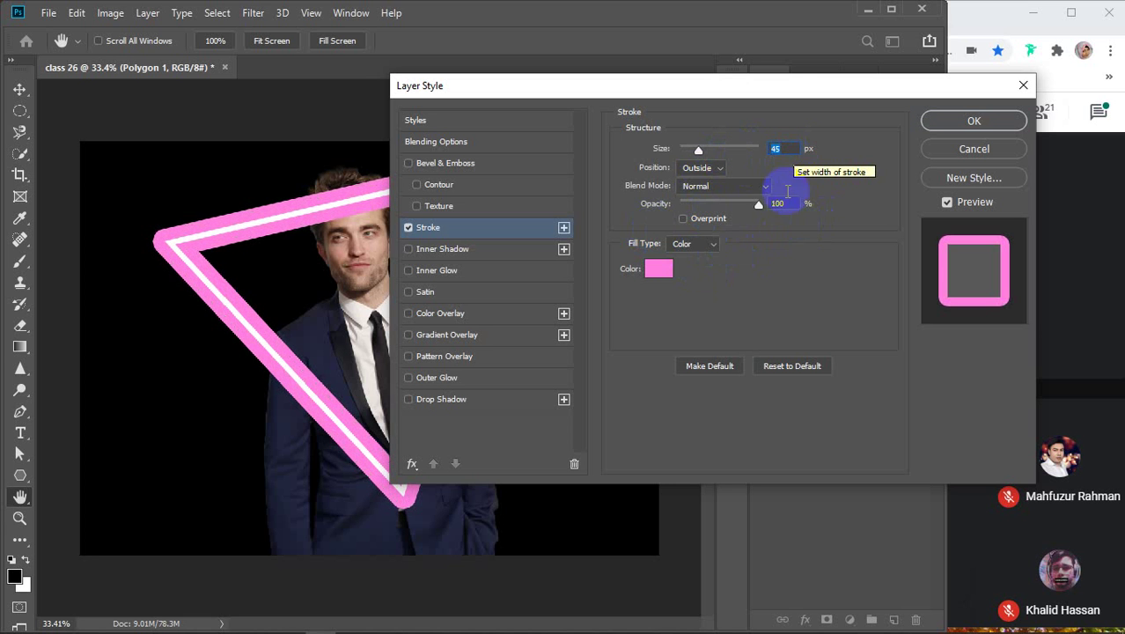
pyautogui.click(659, 268)
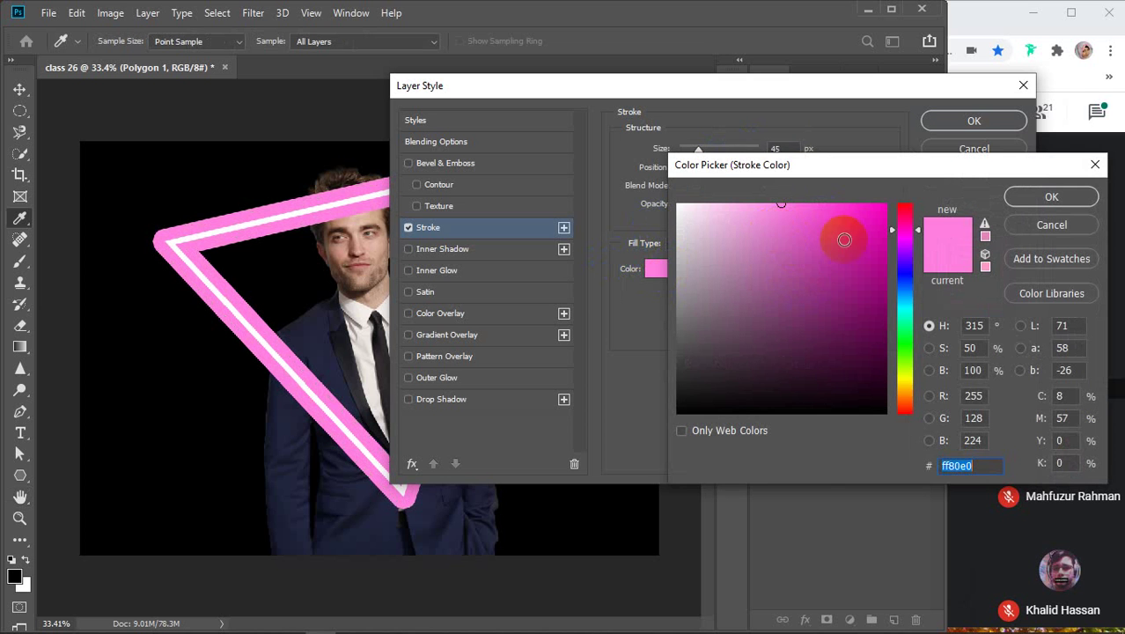
pyautogui.click(1071, 227)
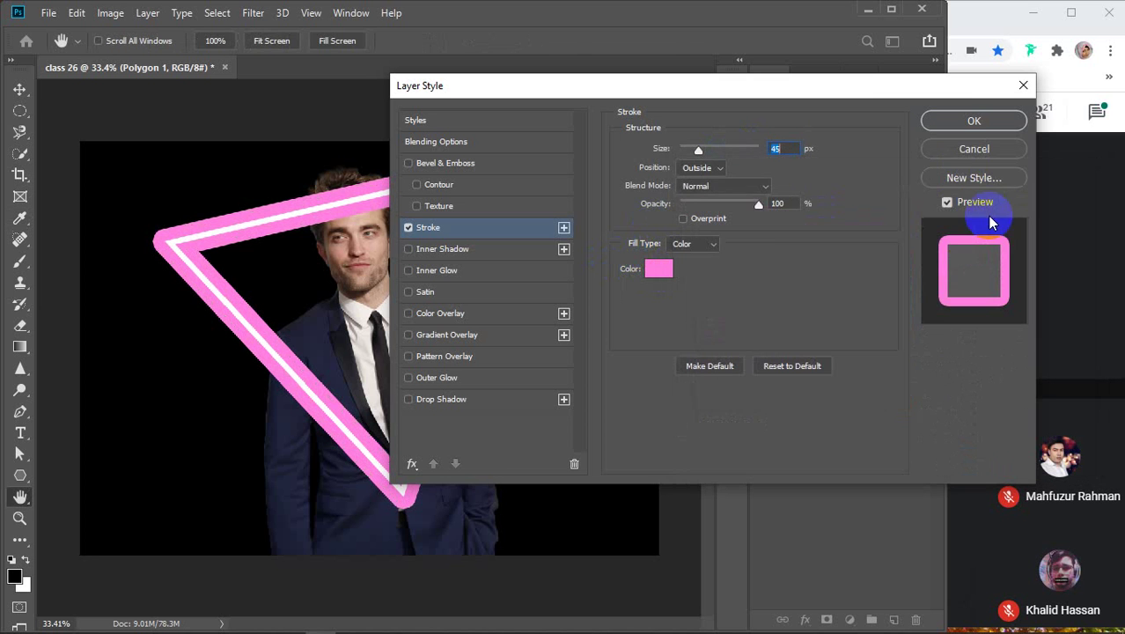
pyautogui.click(974, 152)
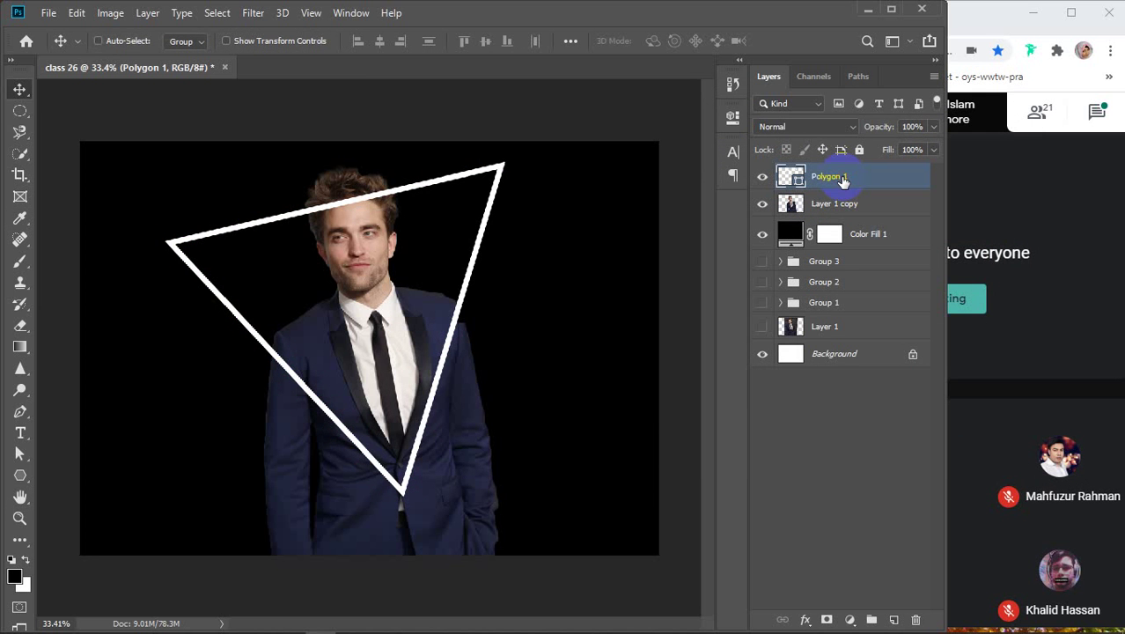
# Step: Duplicate the Polygon 1 layer and add a Stroke layer effect to the copy
pyautogui.hotkey('ctrl', 'j')
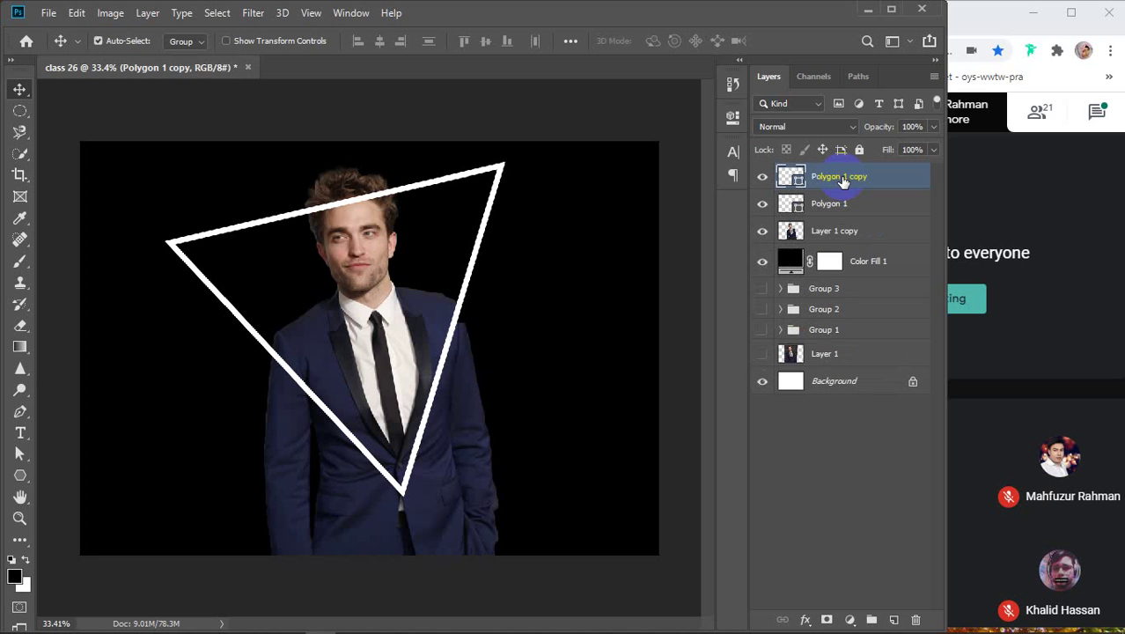
pyautogui.doubleClick(891, 176)
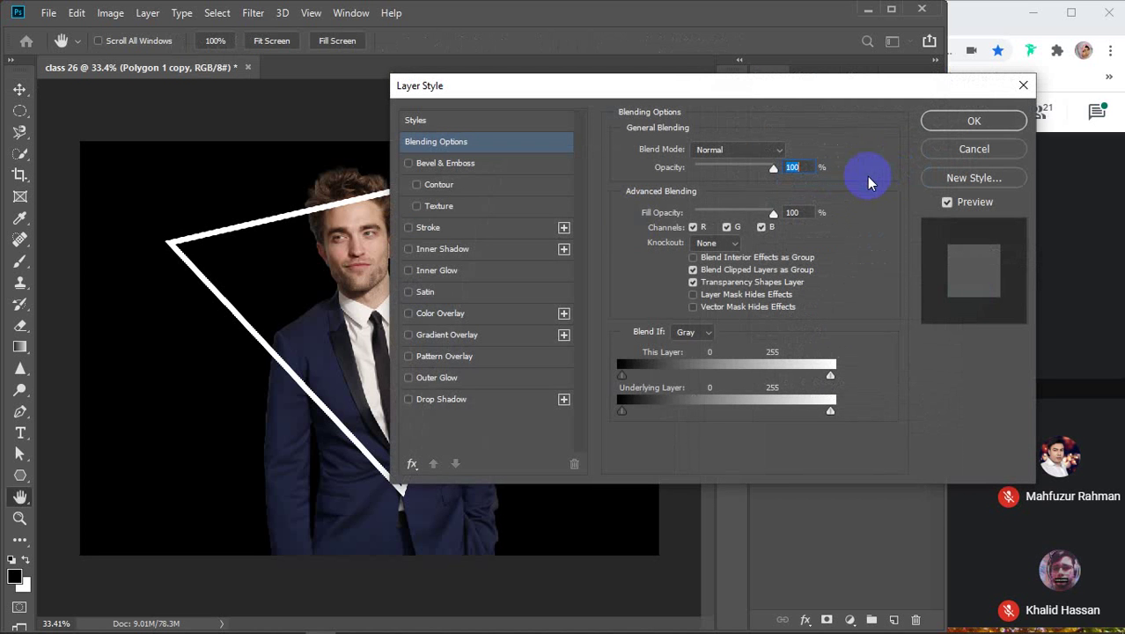
pyautogui.click(418, 231)
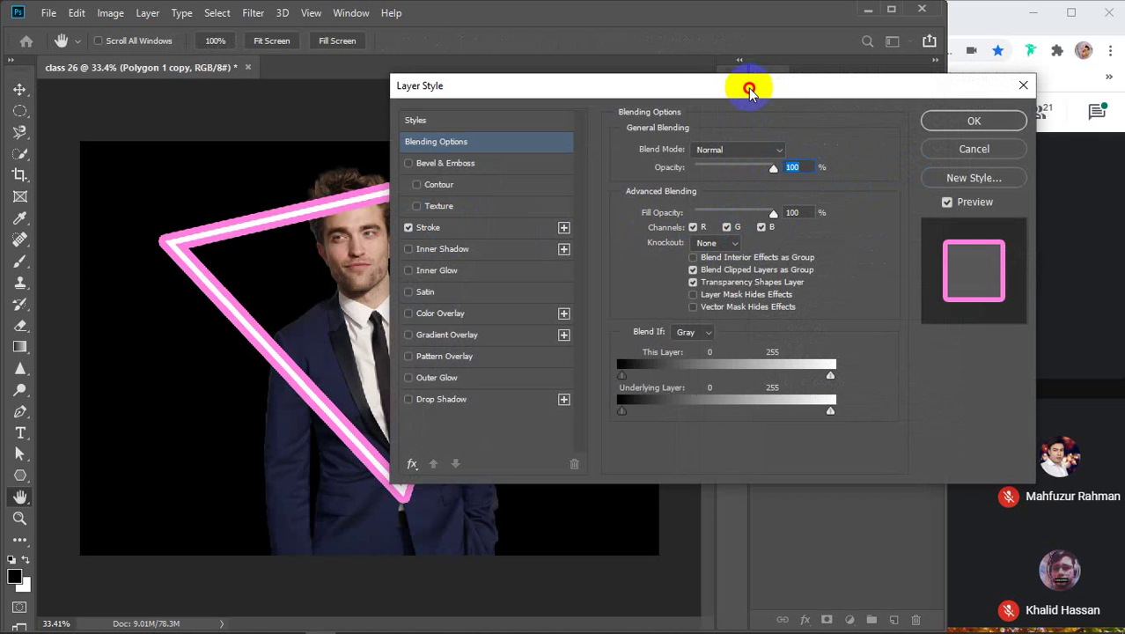
pyautogui.moveTo(749, 89); pyautogui.dragTo(822, 79)
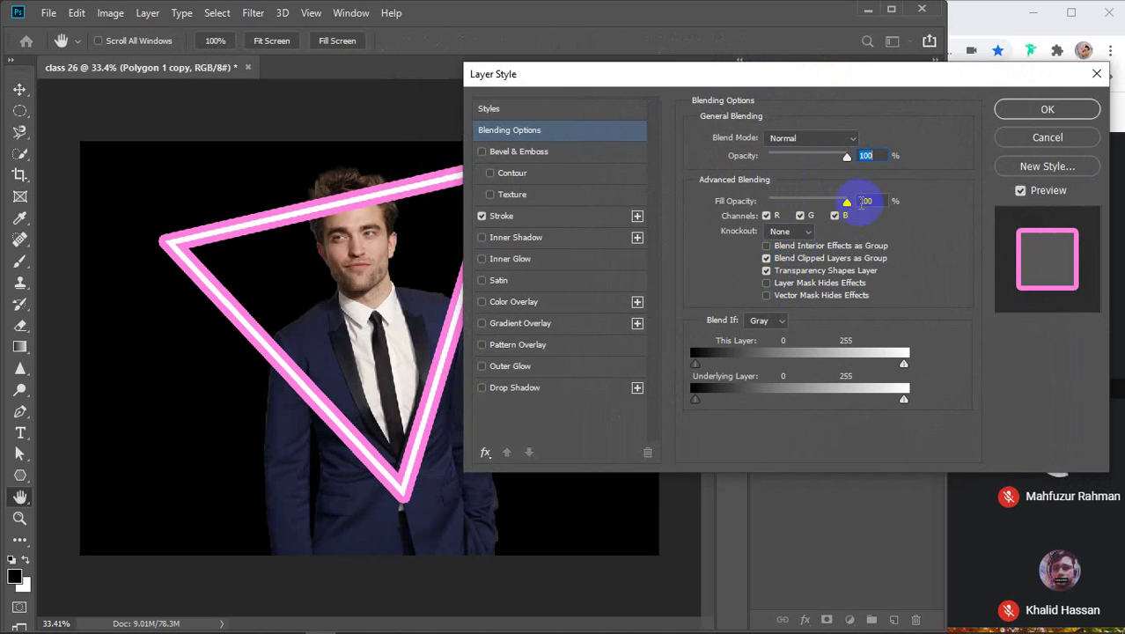
pyautogui.click(781, 324)
pyautogui.click(781, 324)
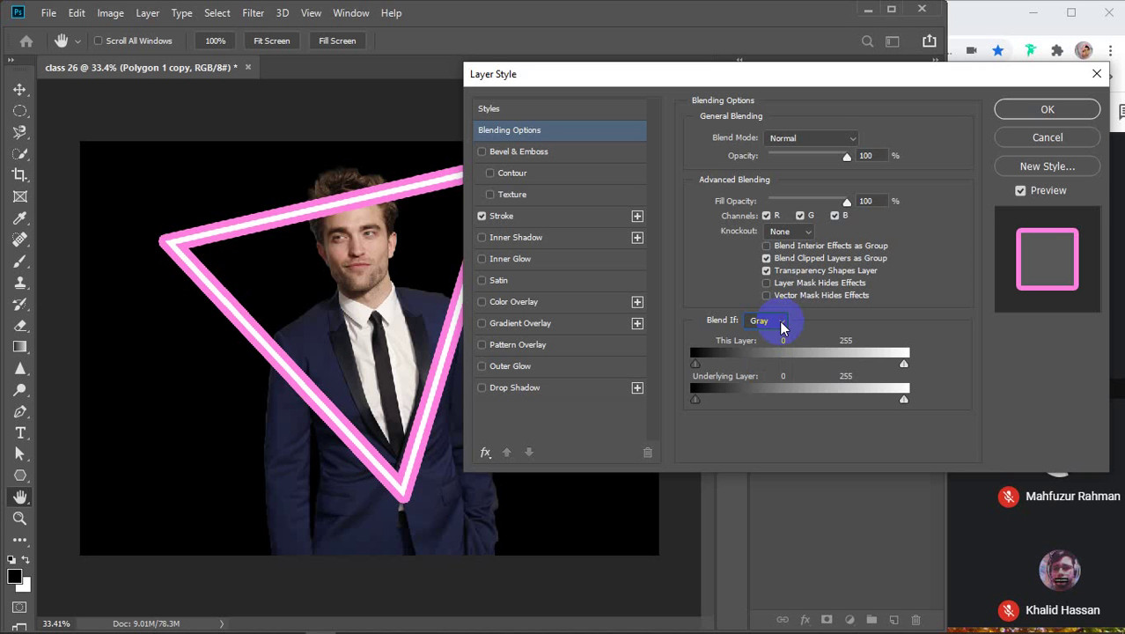
# Step: Change the Stroke effect's color on the triangle copy to blue 4145eb
pyautogui.click(497, 218)
pyautogui.click(732, 257)
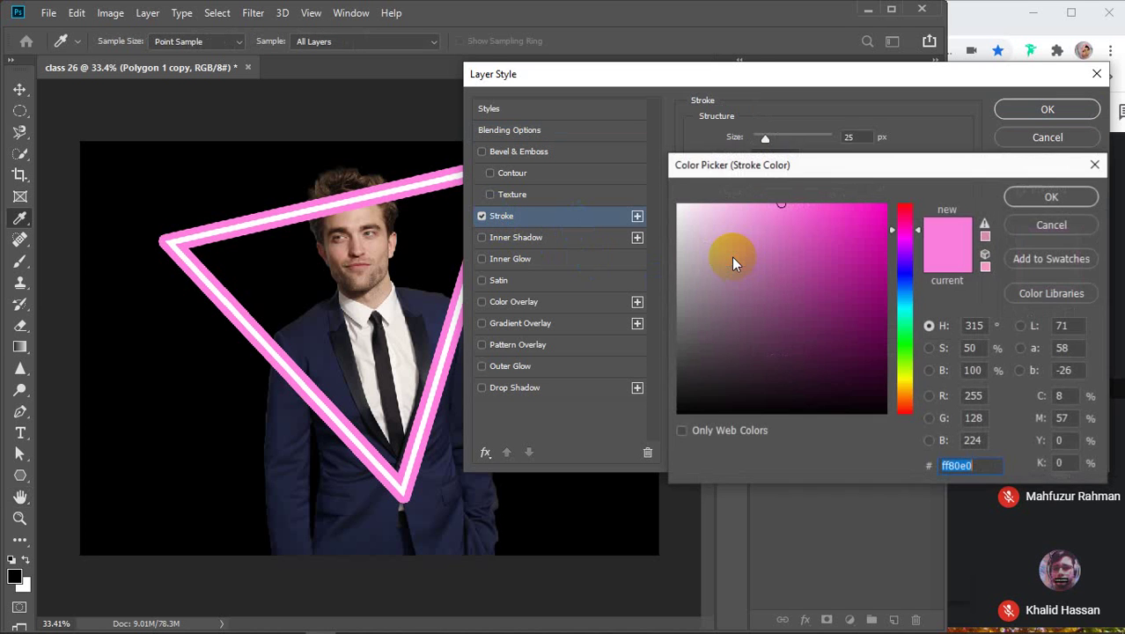
pyautogui.moveTo(732, 257)
pyautogui.mouseDown()
pyautogui.moveTo(798, 233)
pyautogui.moveTo(803, 213)
pyautogui.mouseUp()
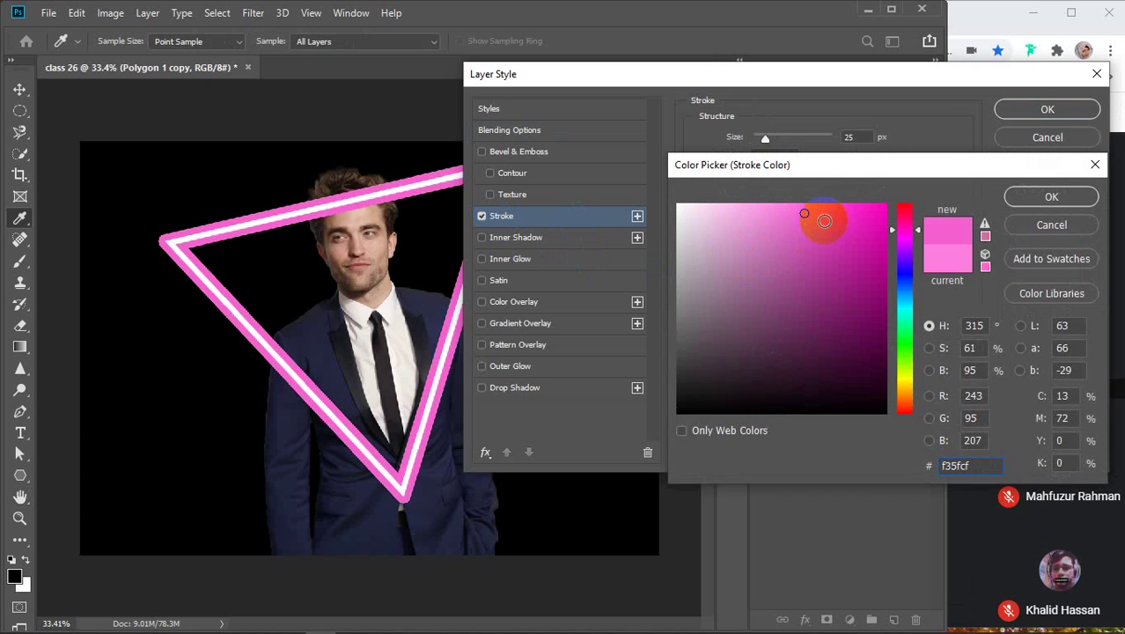
pyautogui.click(828, 220)
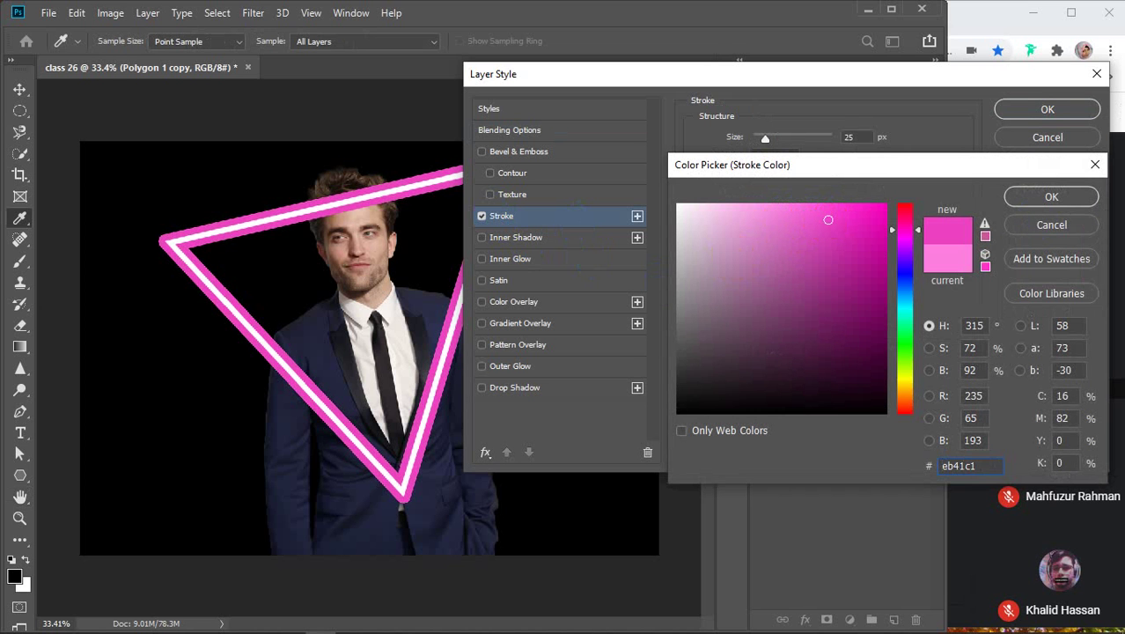
pyautogui.click(902, 276)
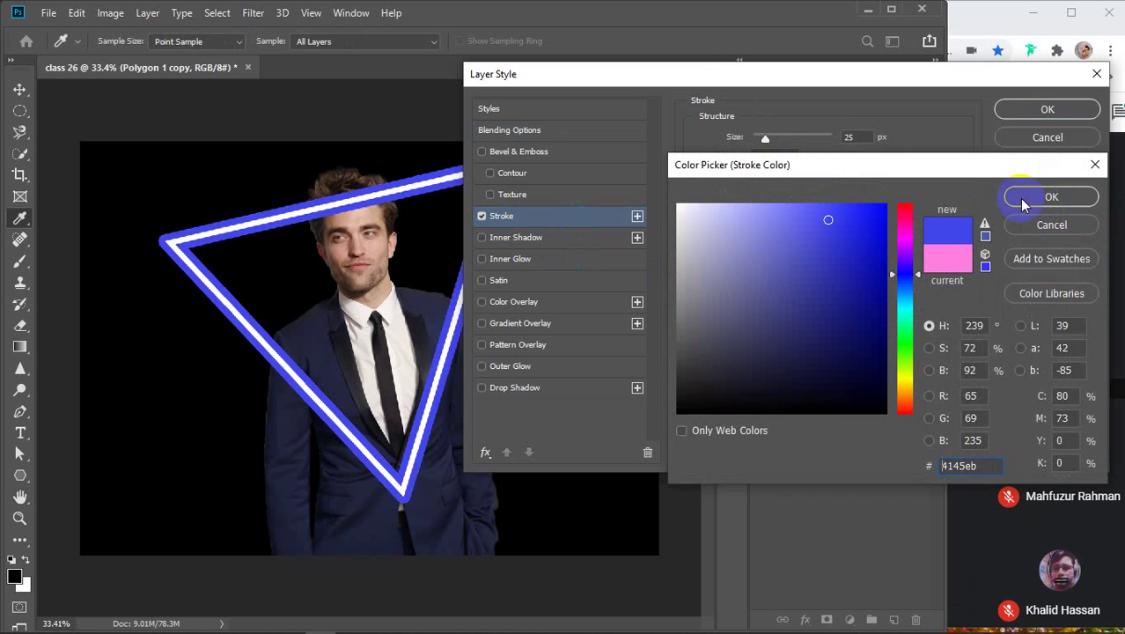
pyautogui.click(1051, 197)
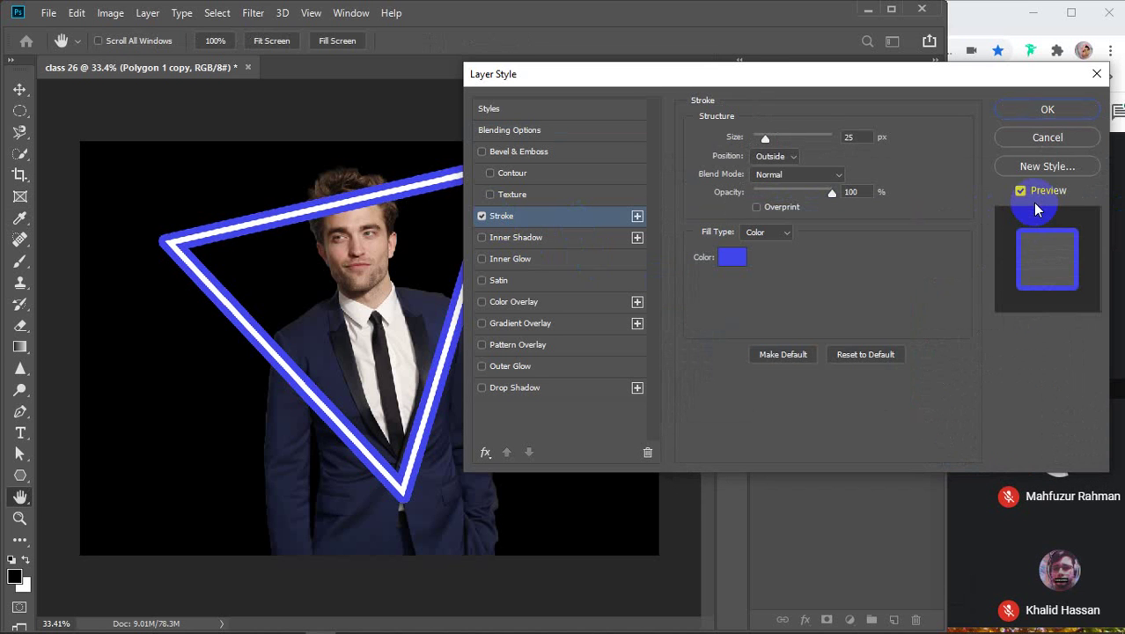
# Step: Set the Stroke effect's size to 30 px and apply the layer style to the triangle copy
pyautogui.click(857, 137)
pyautogui.press('Up')
pyautogui.press('Up')
pyautogui.press('Up')
pyautogui.press('Up')
pyautogui.press('Up')
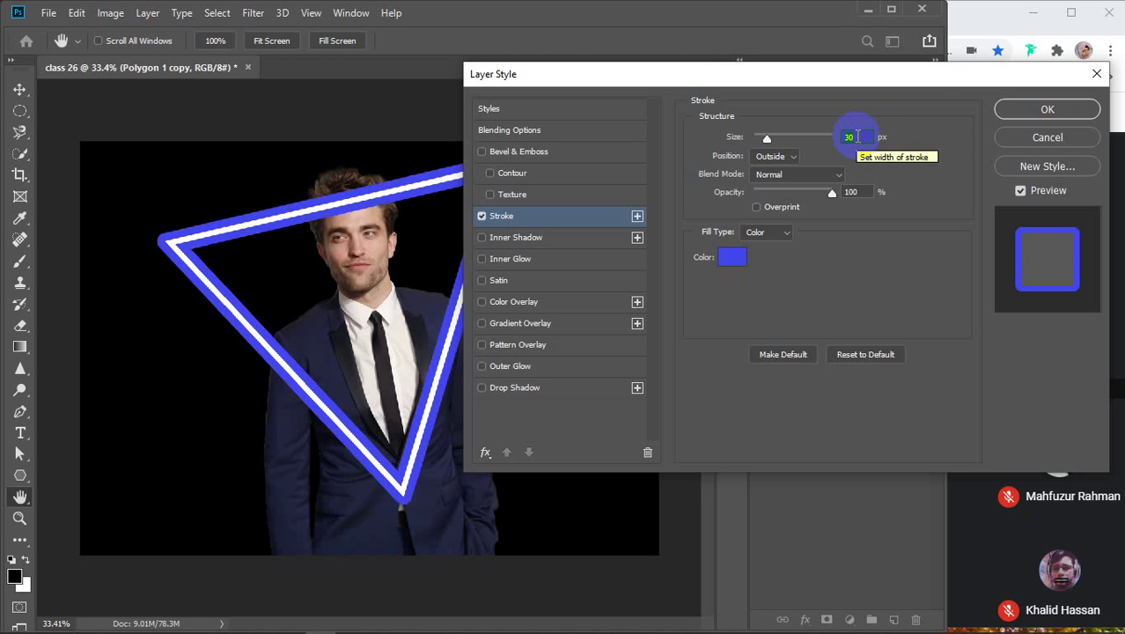
pyautogui.click(1027, 108)
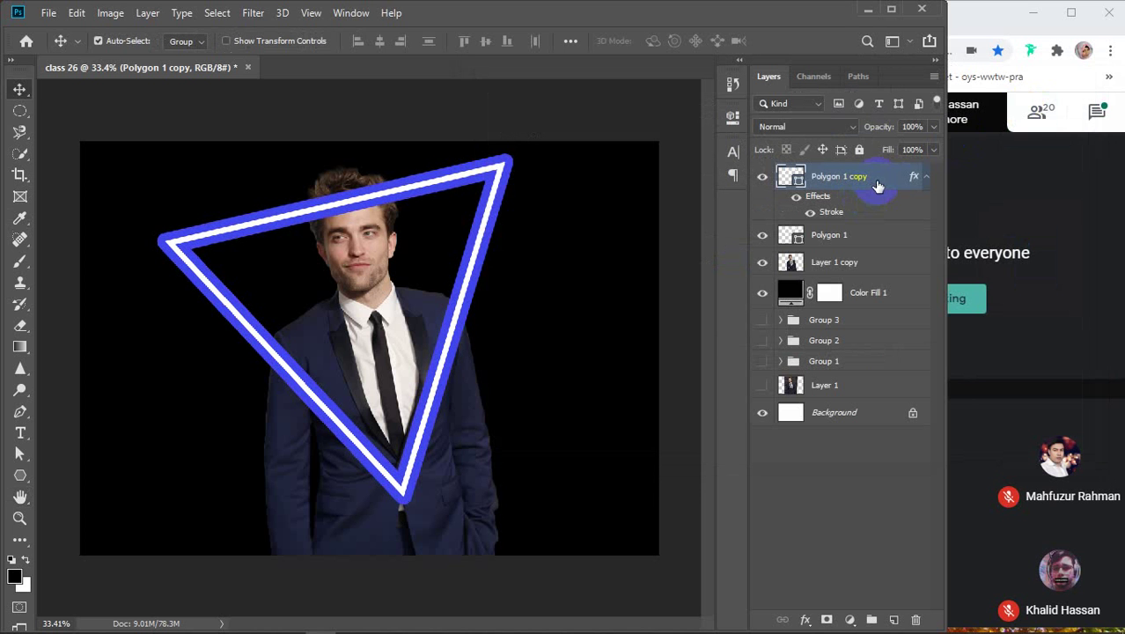
# Step: Convert the Polygon 1 copy layer to a smart object and apply a Gaussian Blur with a 30 px radius
pyautogui.click(253, 13)
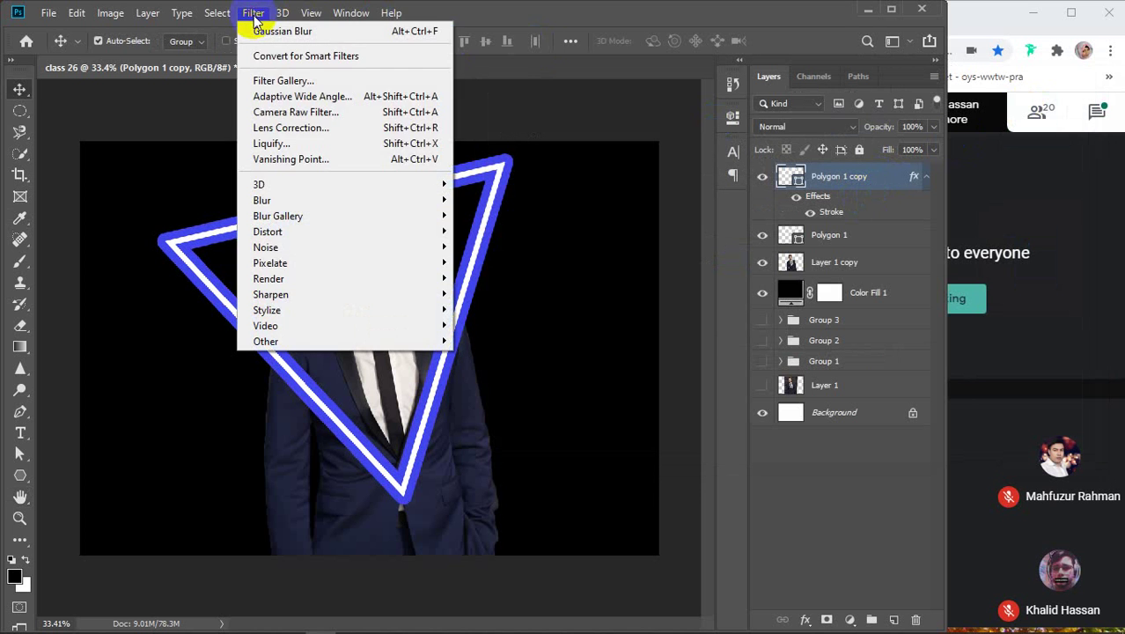
pyautogui.moveTo(304, 199)
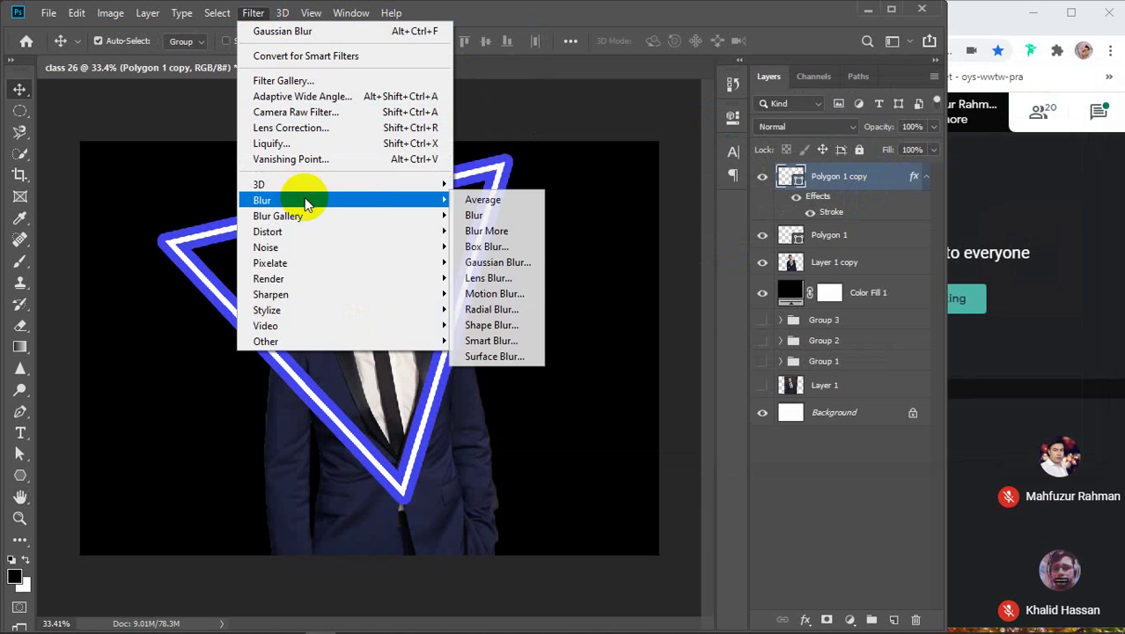
pyautogui.click(507, 268)
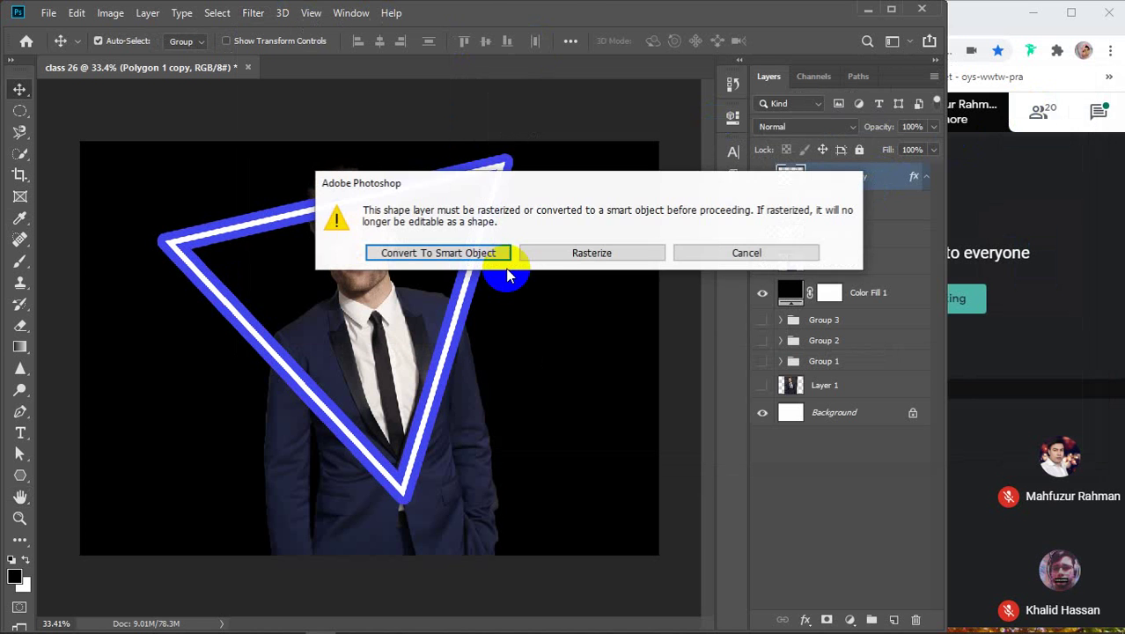
pyautogui.click(397, 254)
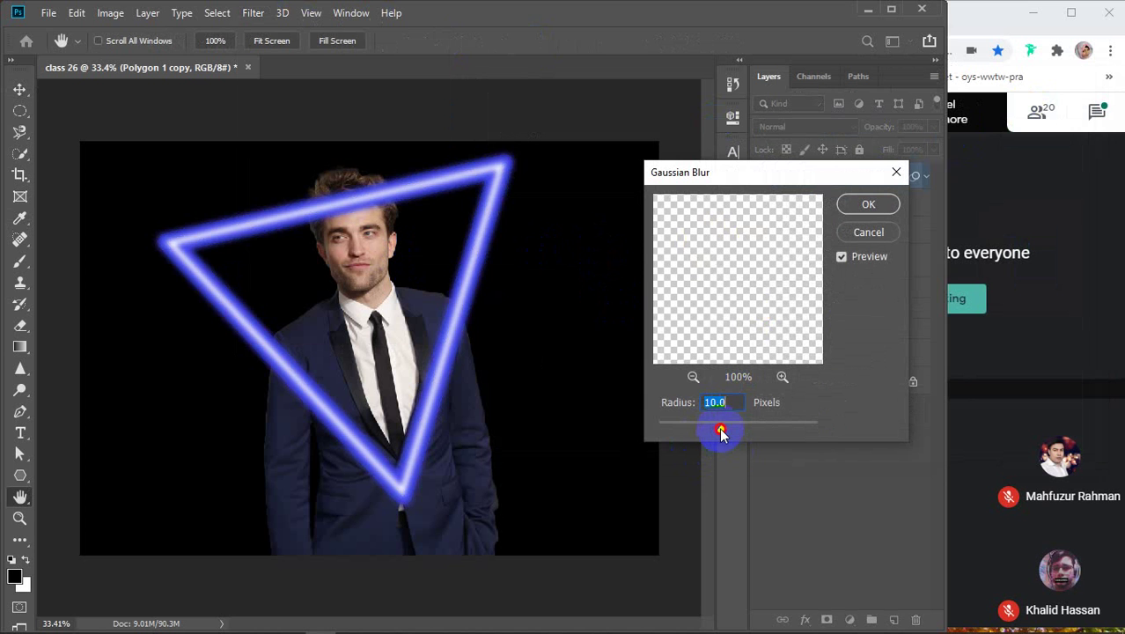
pyautogui.moveTo(721, 432)
pyautogui.mouseDown()
pyautogui.moveTo(768, 431)
pyautogui.moveTo(737, 432)
pyautogui.mouseUp()
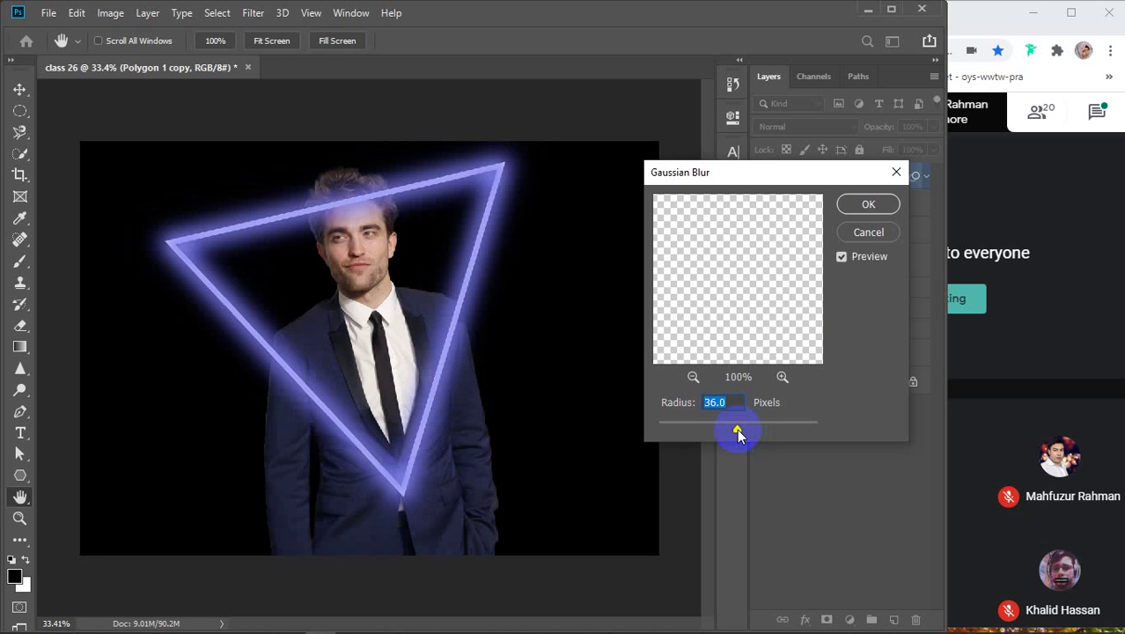
pyautogui.moveTo(737, 432); pyautogui.dragTo(730, 432)
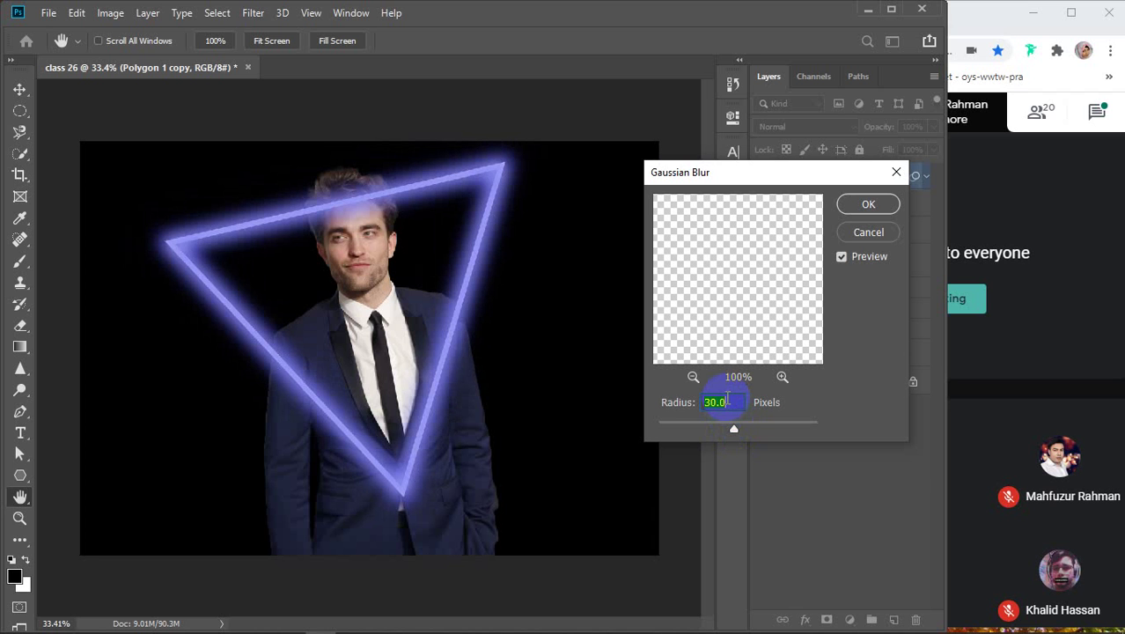
pyautogui.click(852, 211)
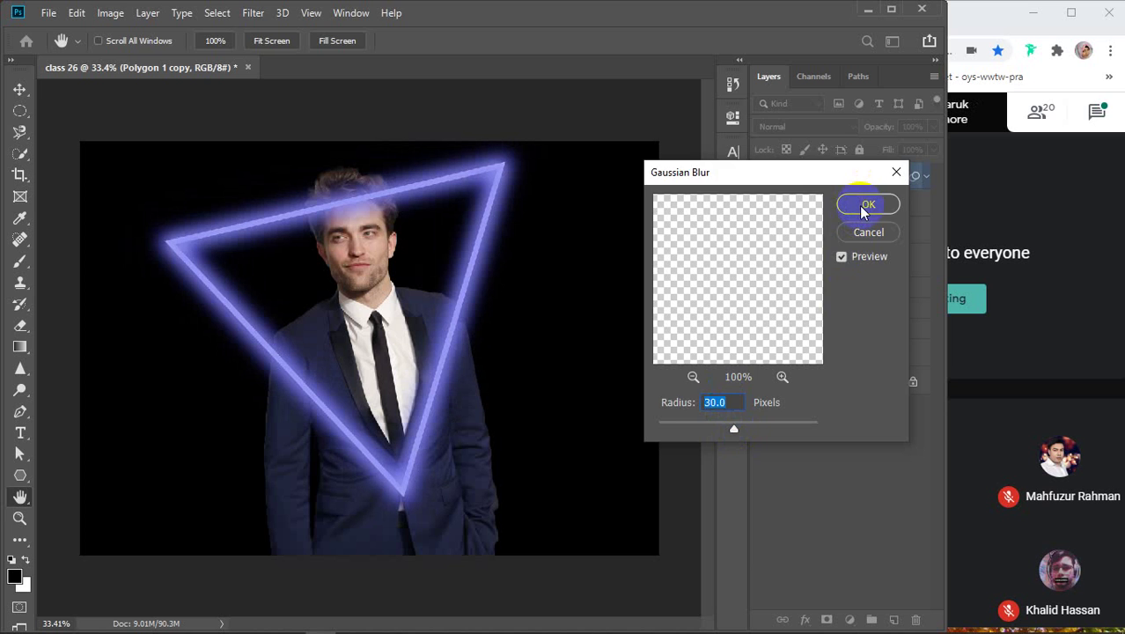
pyautogui.click(860, 206)
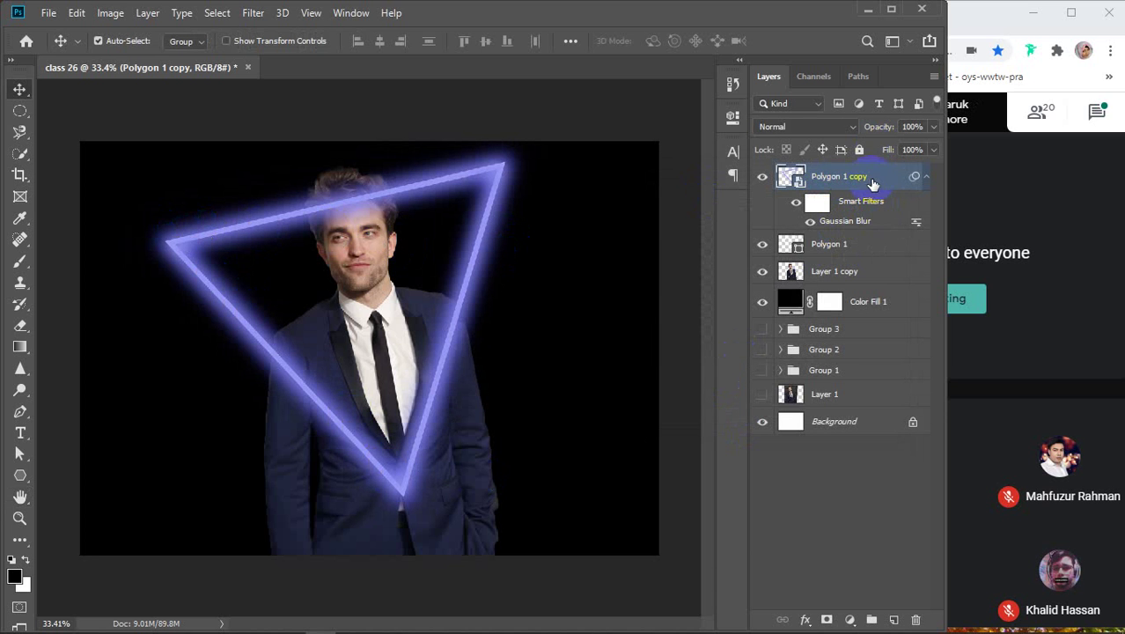
# Step: Move the blurred Polygon 1 copy below Polygon 1 and merge the two triangle layers into one
pyautogui.moveTo(872, 182); pyautogui.dragTo(866, 258)
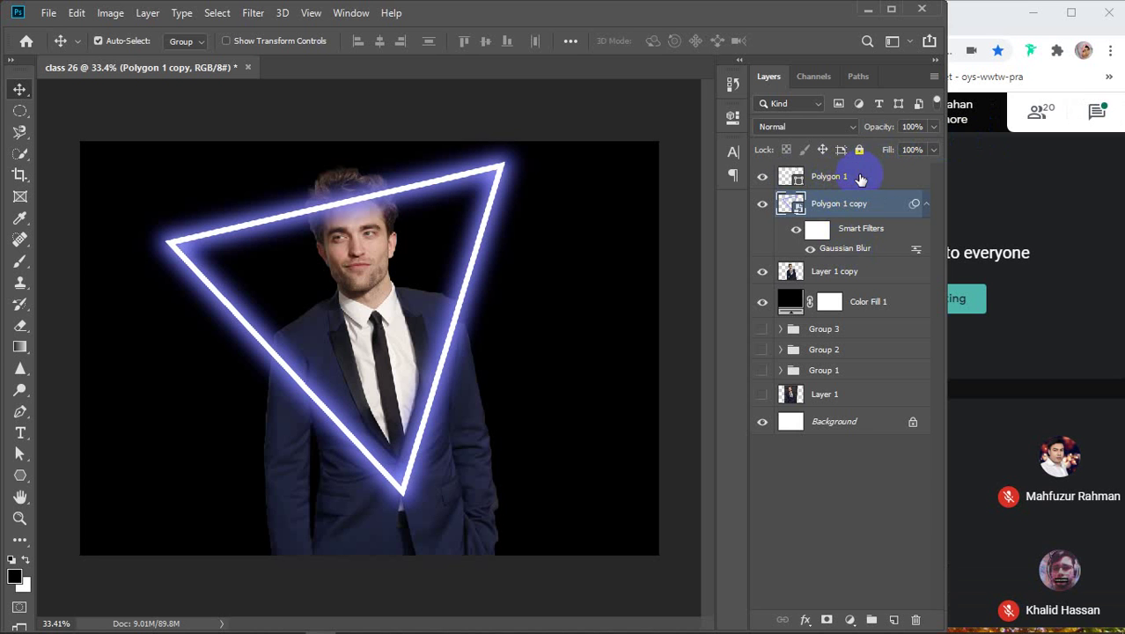
pyautogui.keyDown('shift'); pyautogui.click(860, 179); pyautogui.keyUp('shift')
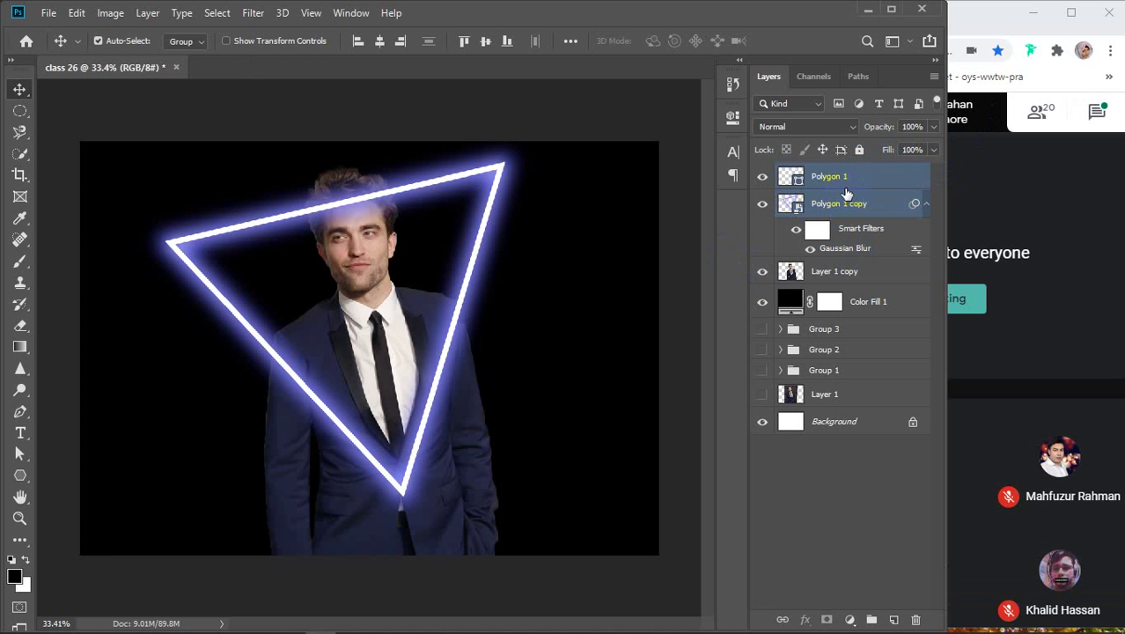
pyautogui.hotkey('ctrl', 'e')
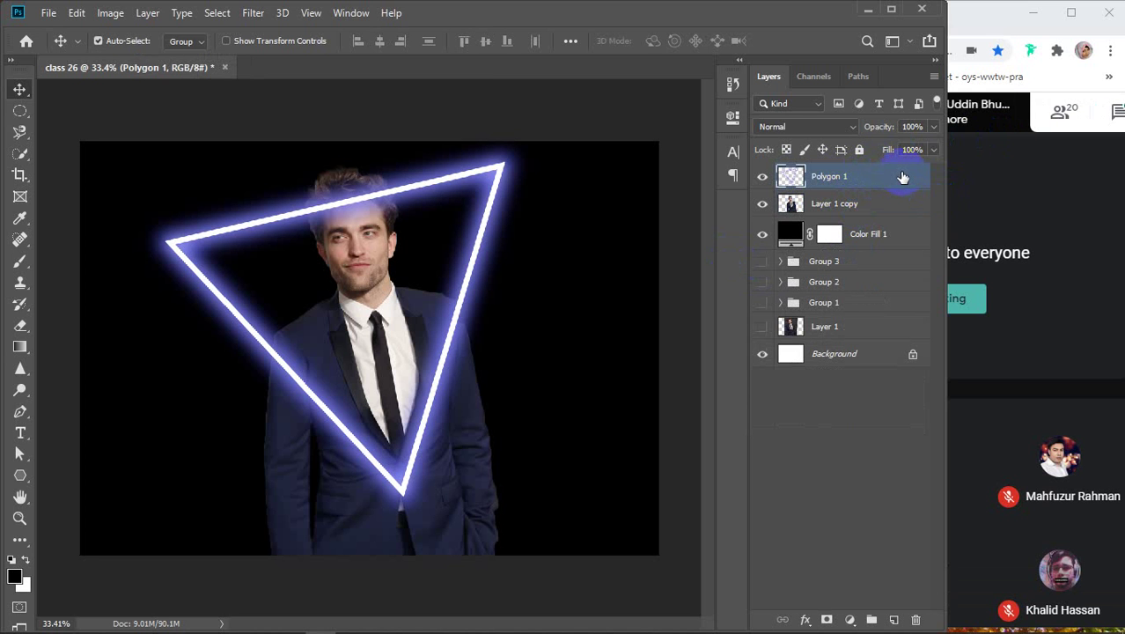
# Step: Add a layer mask to the merged triangle layer and brush away the line and glow crossing the man's forehead and hair
pyautogui.click(826, 620)
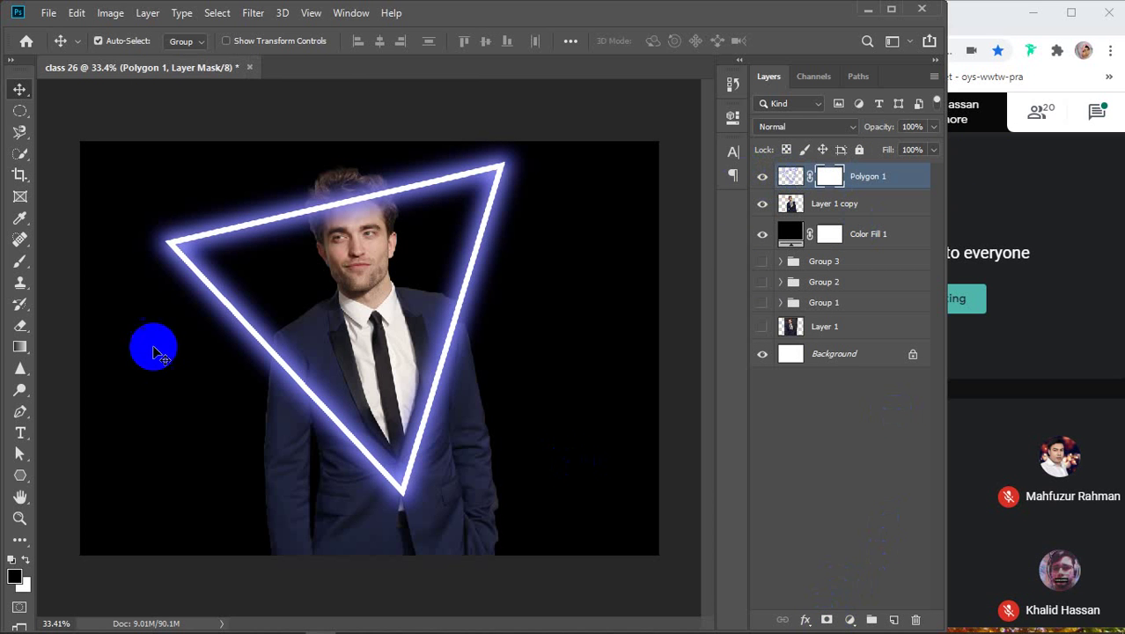
pyautogui.click(20, 264)
pyautogui.scroll(5, 332, 224)
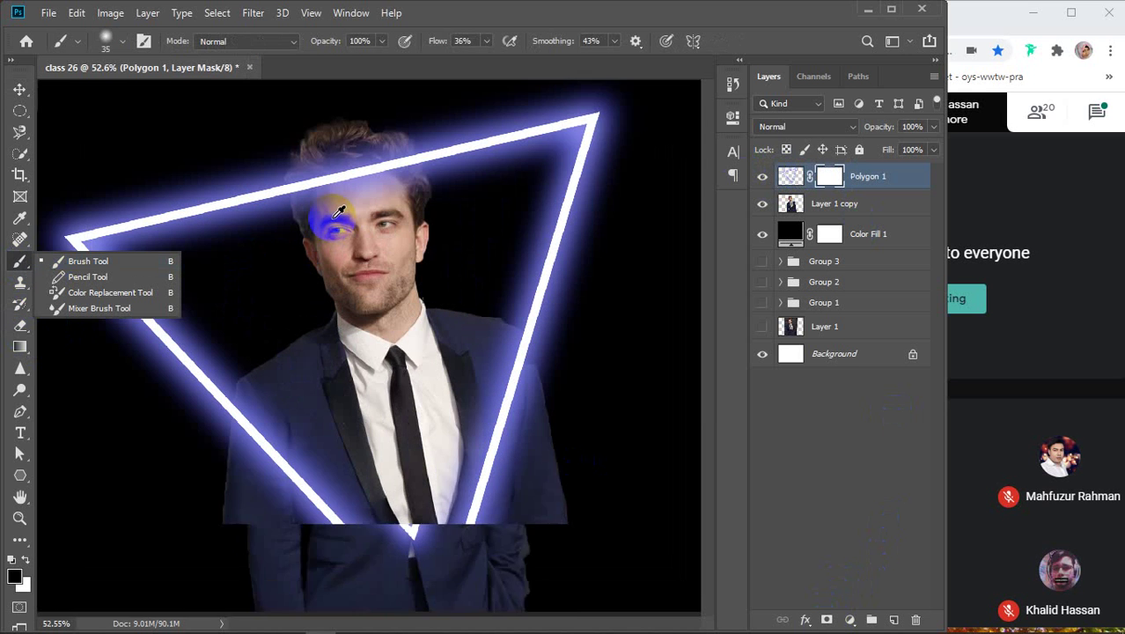
pyautogui.press(']')
pyautogui.scroll(3, 332, 219)
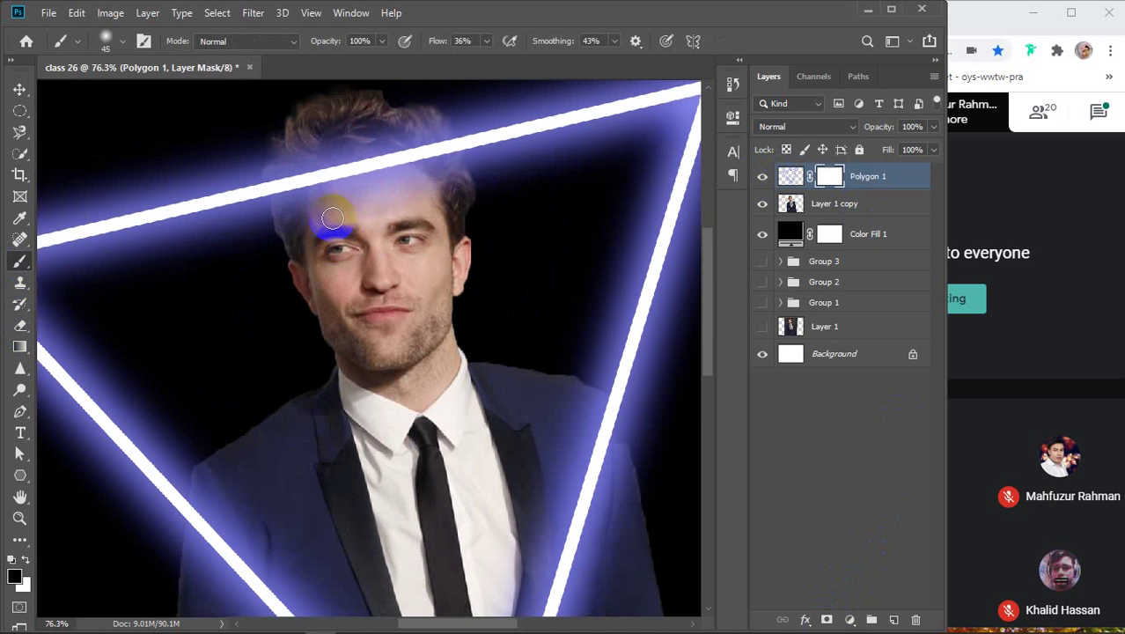
pyautogui.moveTo(364, 186)
pyautogui.mouseDown()
pyautogui.moveTo(386, 399)
pyautogui.moveTo(402, 411)
pyautogui.mouseUp()
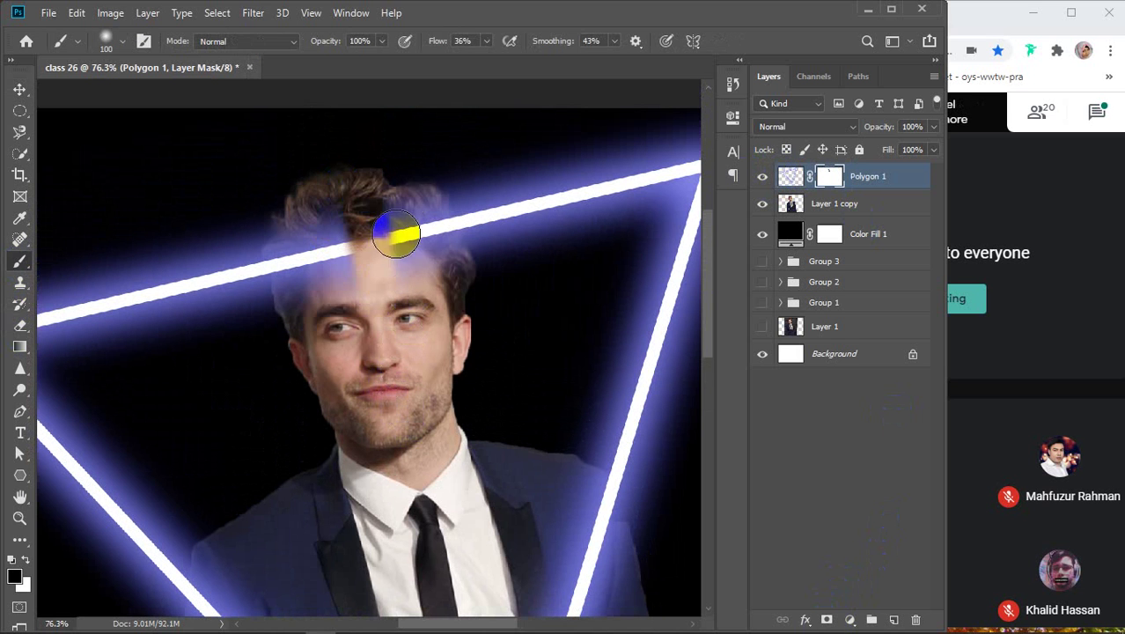
pyautogui.press(']')
pyautogui.press(']')
pyautogui.press(']')
pyautogui.moveTo(395, 188)
pyautogui.mouseDown()
pyautogui.moveTo(429, 307)
pyautogui.moveTo(384, 398)
pyautogui.moveTo(403, 207)
pyautogui.moveTo(422, 336)
pyautogui.moveTo(390, 300)
pyautogui.moveTo(421, 225)
pyautogui.moveTo(424, 254)
pyautogui.moveTo(411, 246)
pyautogui.moveTo(412, 221)
pyautogui.moveTo(442, 100)
pyautogui.moveTo(385, 118)
pyautogui.moveTo(362, 179)
pyautogui.moveTo(361, 340)
pyautogui.moveTo(374, 246)
pyautogui.moveTo(351, 218)
pyautogui.moveTo(322, 236)
pyautogui.moveTo(312, 291)
pyautogui.moveTo(336, 270)
pyautogui.moveTo(309, 238)
pyautogui.moveTo(298, 257)
pyautogui.moveTo(316, 308)
pyautogui.moveTo(298, 351)
pyautogui.moveTo(316, 281)
pyautogui.moveTo(302, 261)
pyautogui.moveTo(318, 310)
pyautogui.mouseUp()
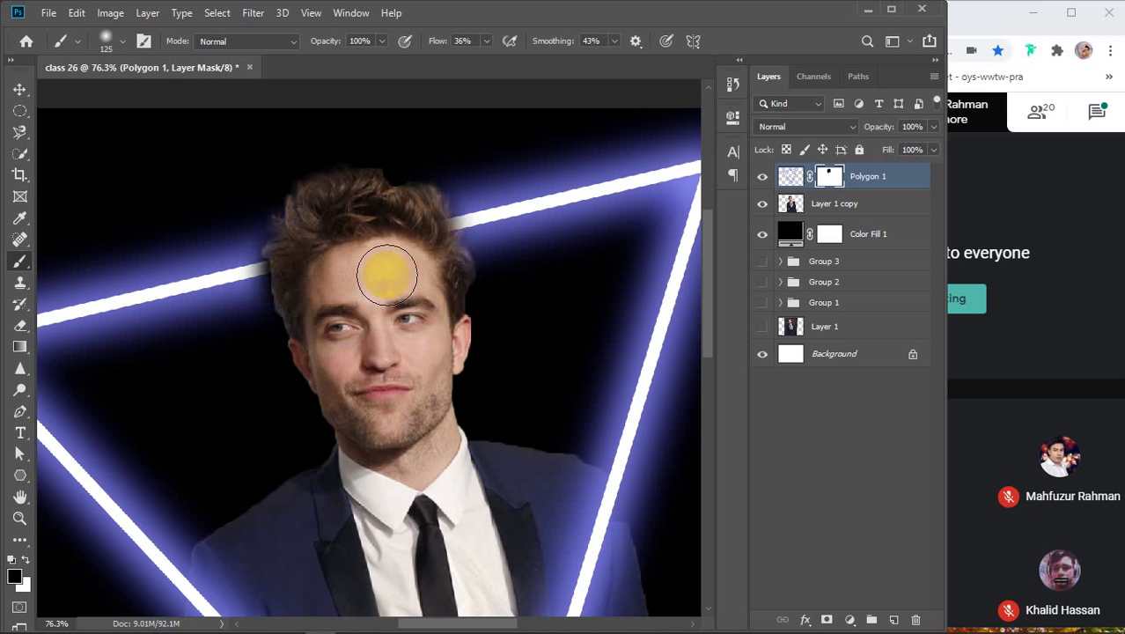
# Step: Refine the triangle mask along both edges of the man's hair with smaller brushes of 90 and 45 px, and deselect the layer
pyautogui.press('[')
pyautogui.press('[')
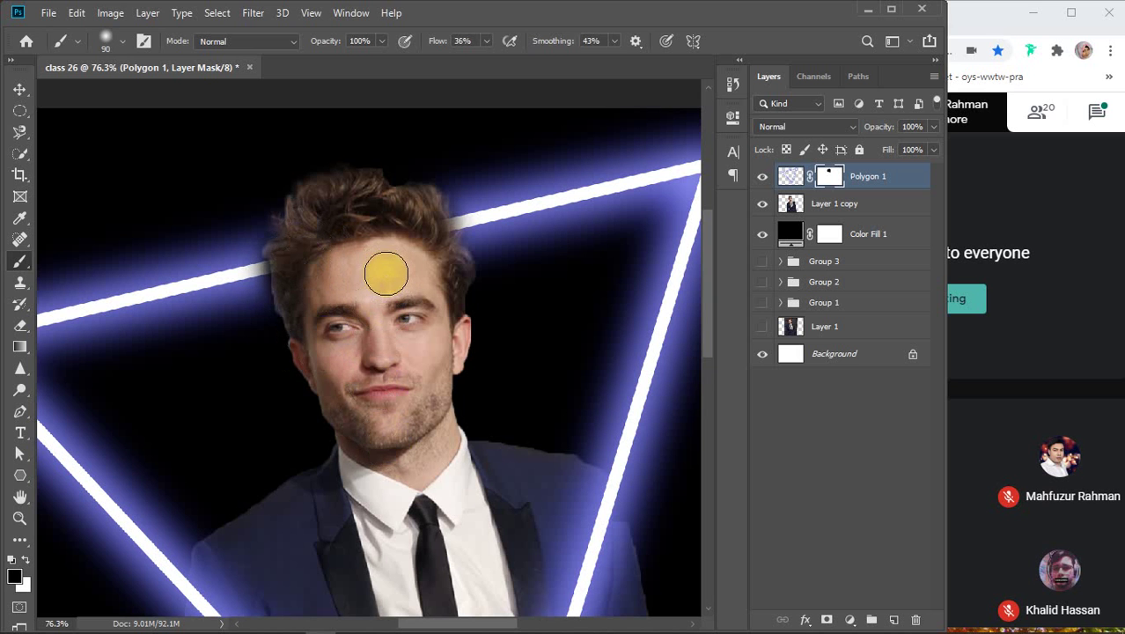
pyautogui.moveTo(300, 264); pyautogui.dragTo(283, 262)
pyautogui.press('[')
pyautogui.press('[')
pyautogui.press('[')
pyautogui.moveTo(409, 231)
pyautogui.mouseDown()
pyautogui.moveTo(440, 224)
pyautogui.moveTo(344, 285)
pyautogui.moveTo(452, 262)
pyautogui.mouseUp()
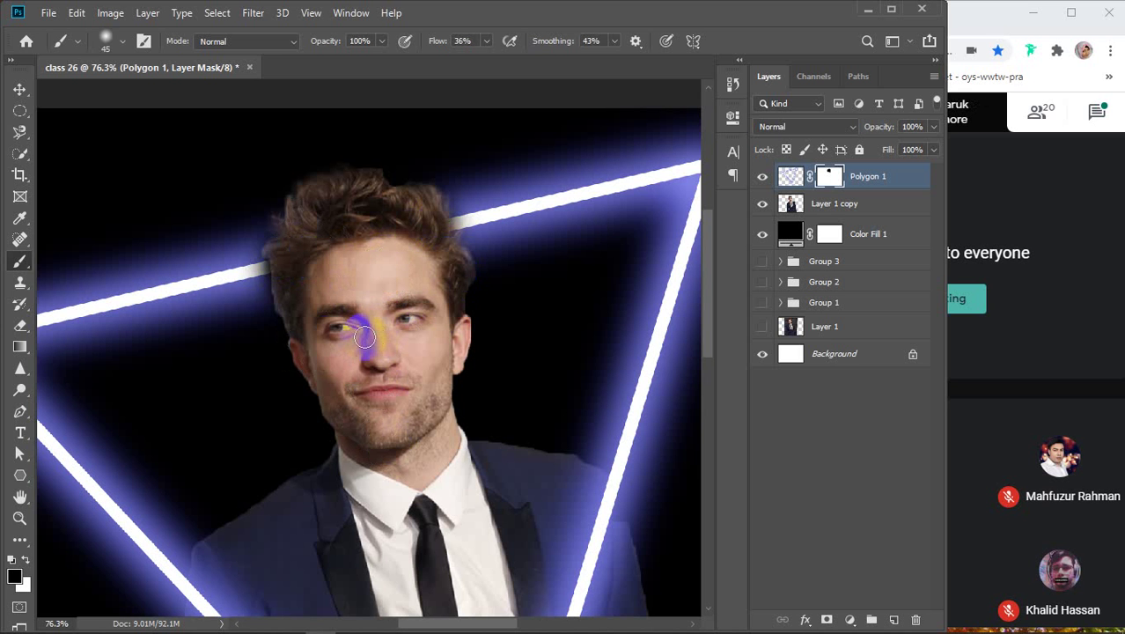
pyautogui.scroll(-5, 364, 337)
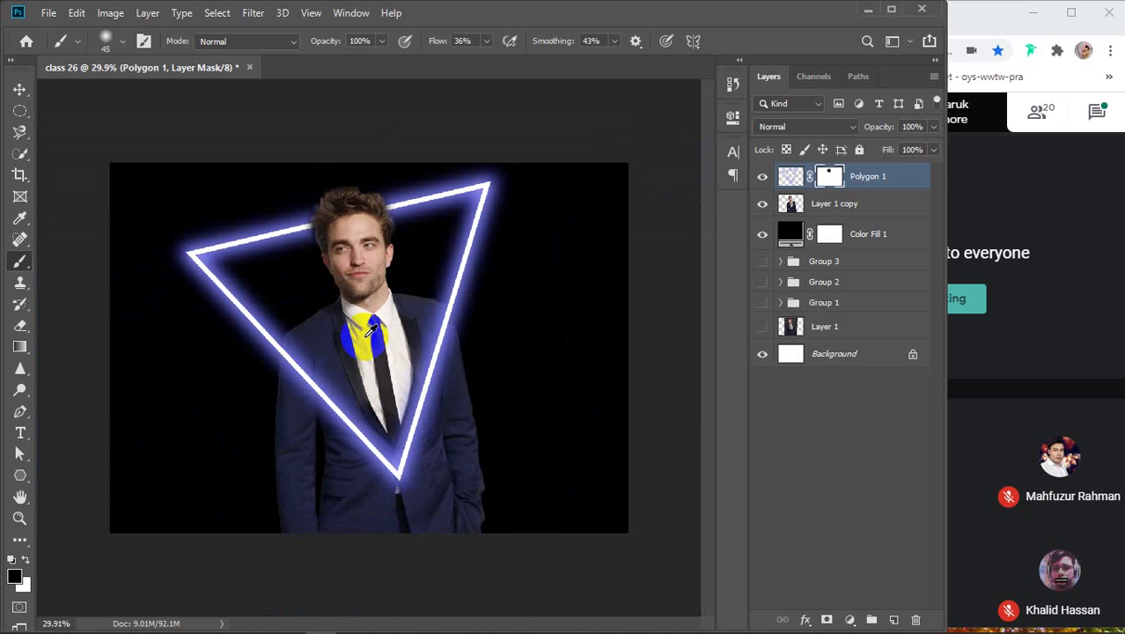
pyautogui.click(16, 92)
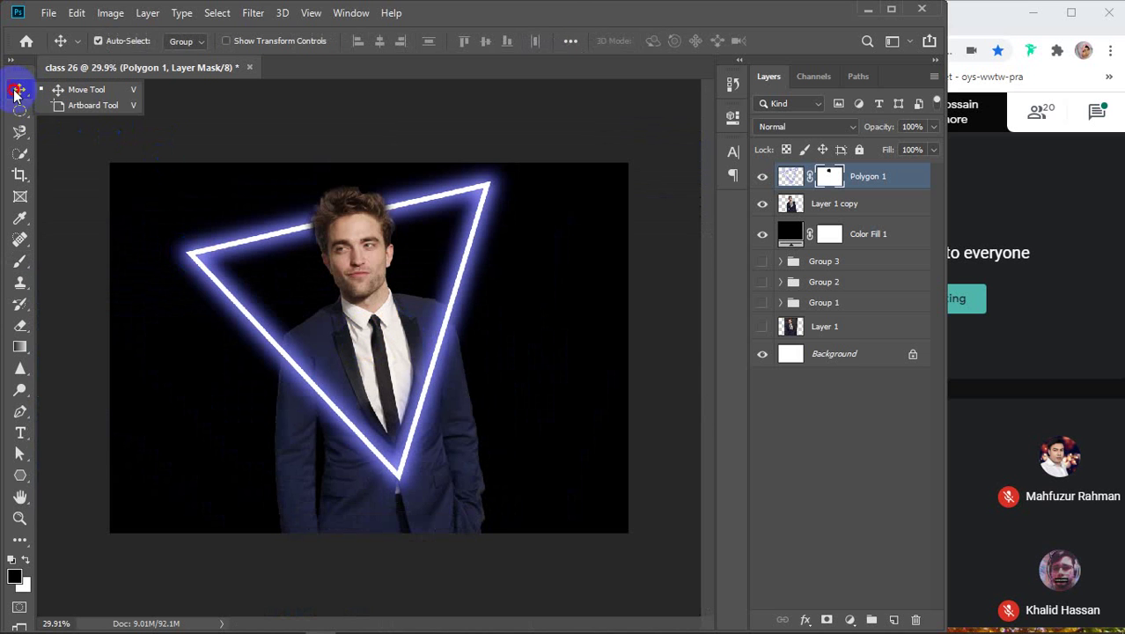
pyautogui.click(668, 351)
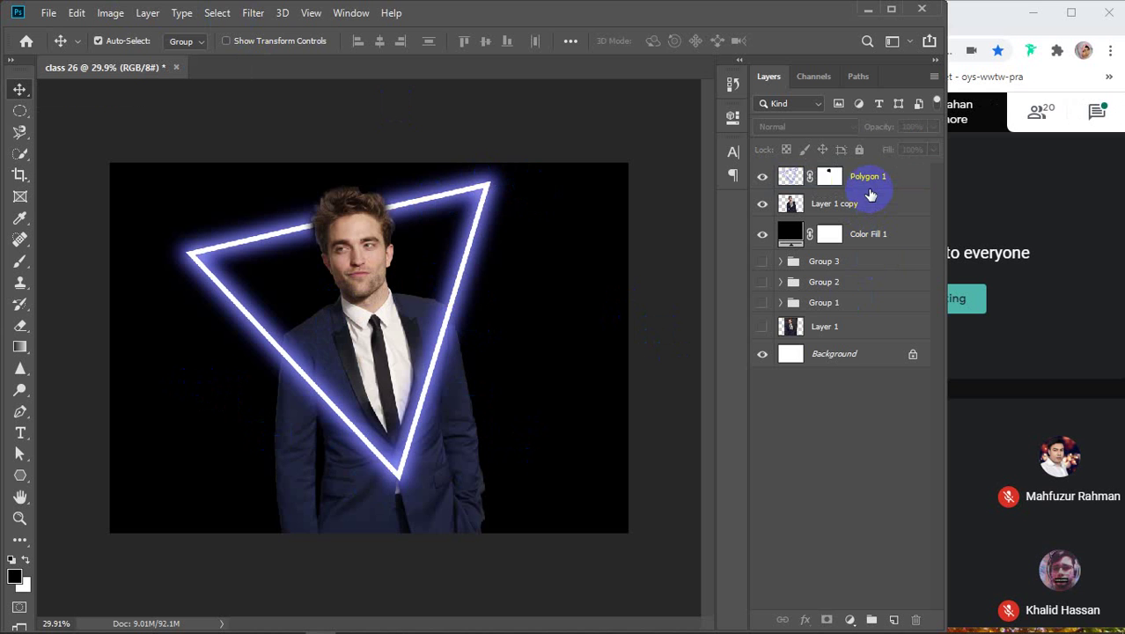
# Step: Hide the Polygon 1 layer and draw an unfilled ellipse about 1513 by 679 px with a 20 px white stroke across the man's torso
pyautogui.click(762, 176)
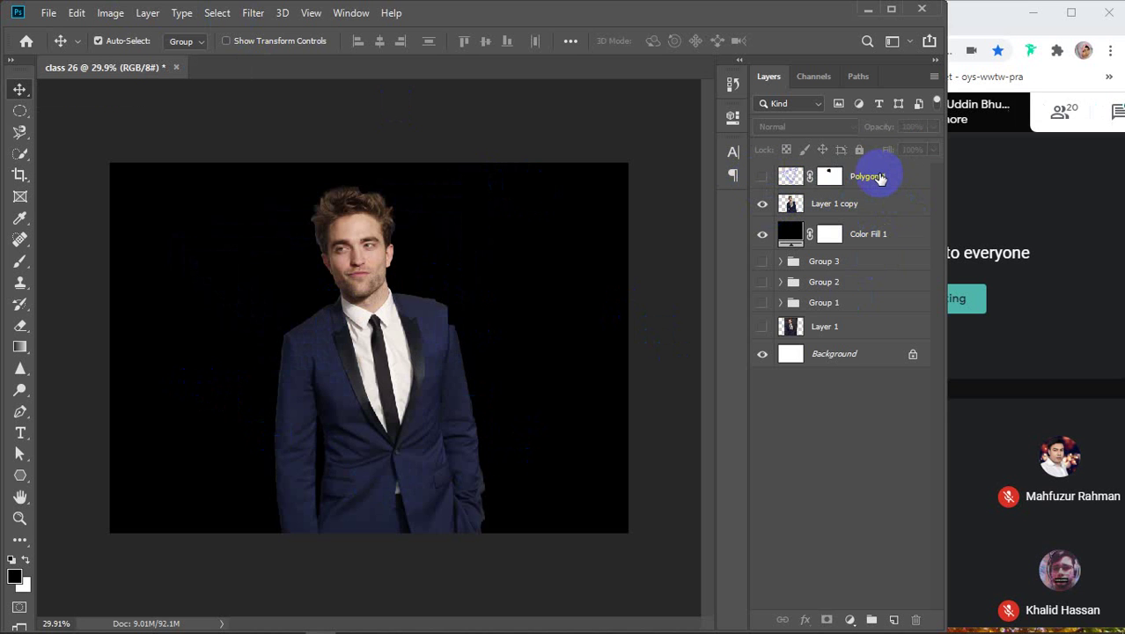
pyautogui.click(879, 178)
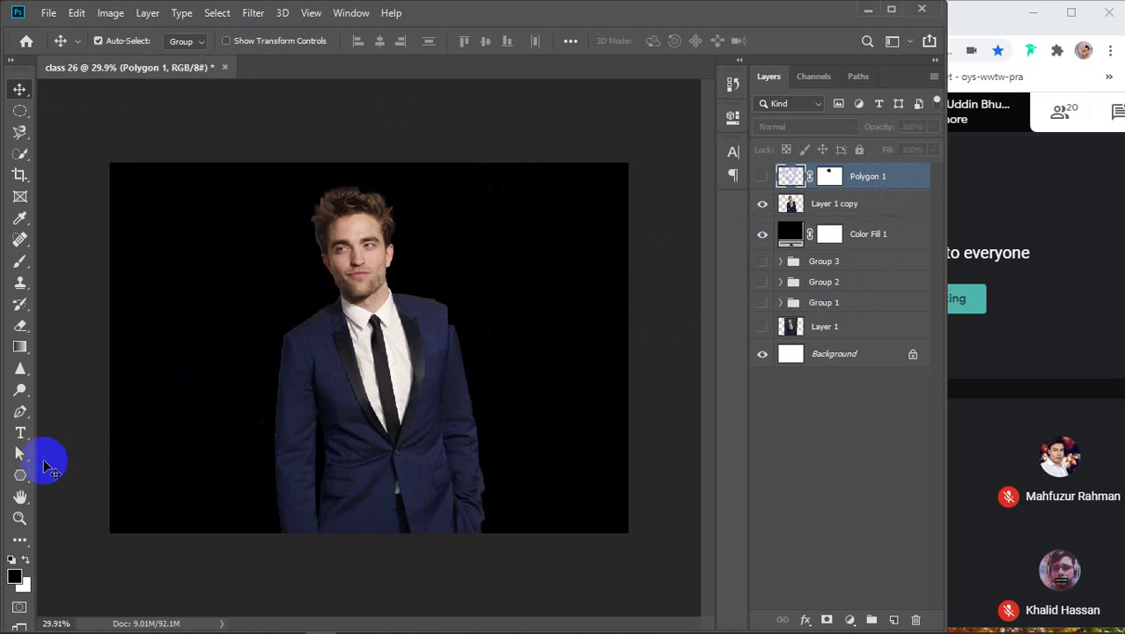
pyautogui.click(21, 476)
pyautogui.click(111, 505)
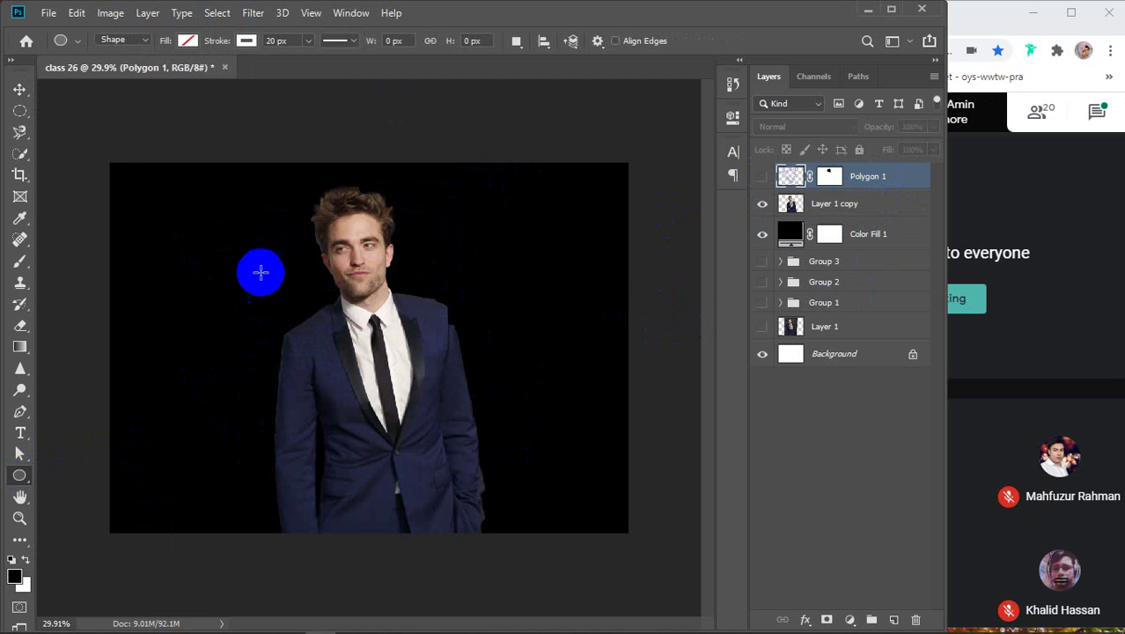
pyautogui.moveTo(175, 313); pyautogui.dragTo(547, 468)
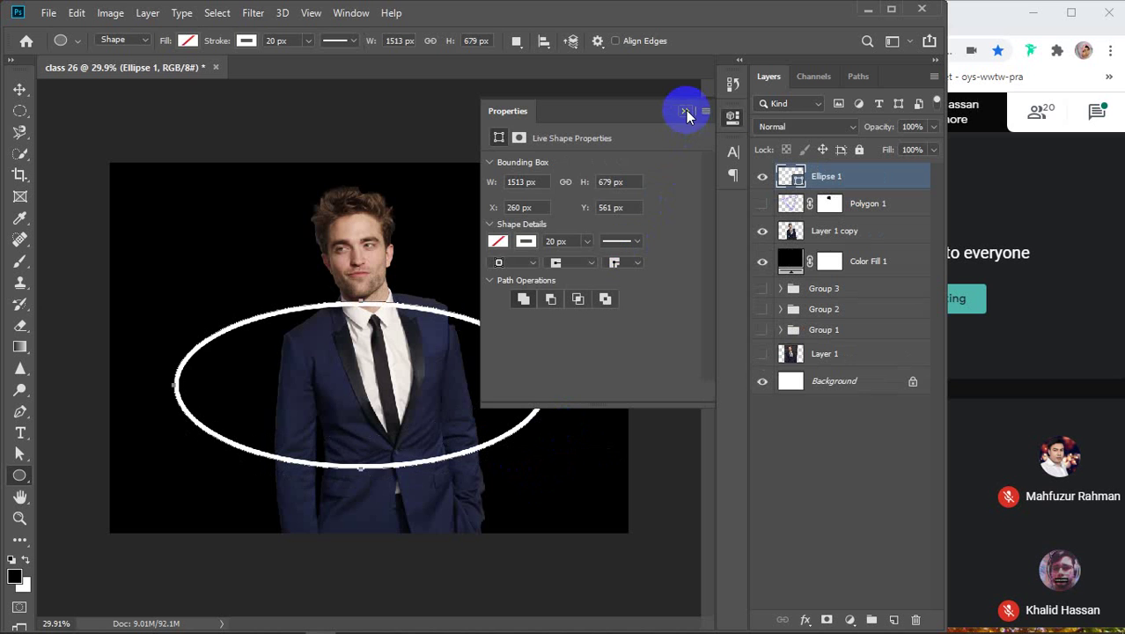
pyautogui.click(686, 111)
pyautogui.press('v')
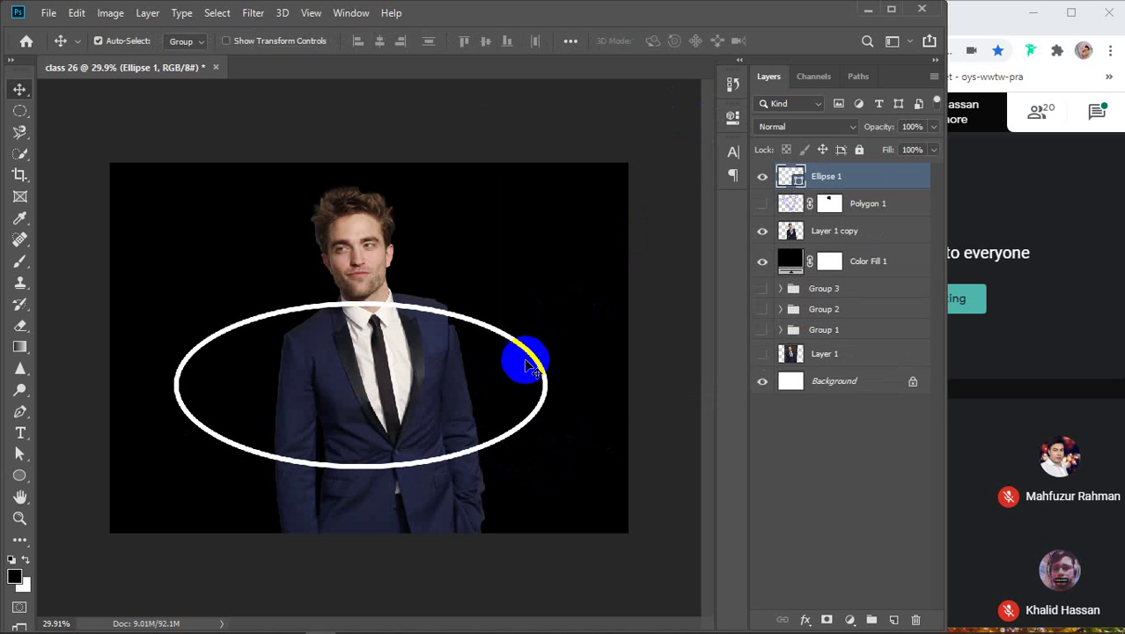
# Step: Rotate the ellipse to about -19.65° and position it around the man's torso
pyautogui.hotkey('ctrl', 't')
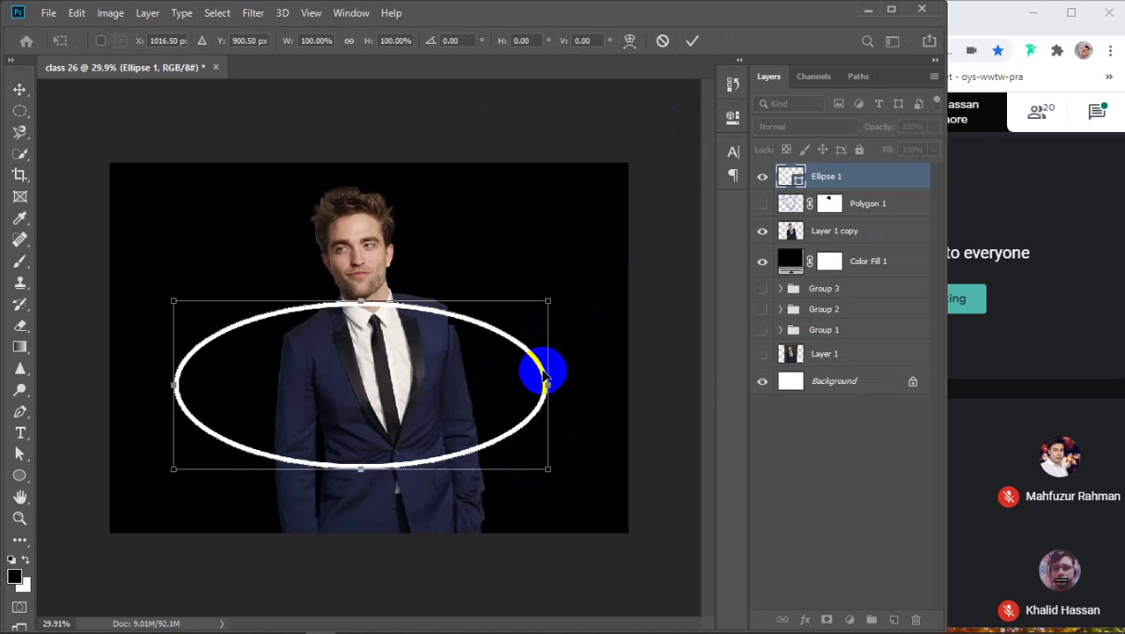
pyautogui.moveTo(565, 307); pyautogui.dragTo(457, 280)
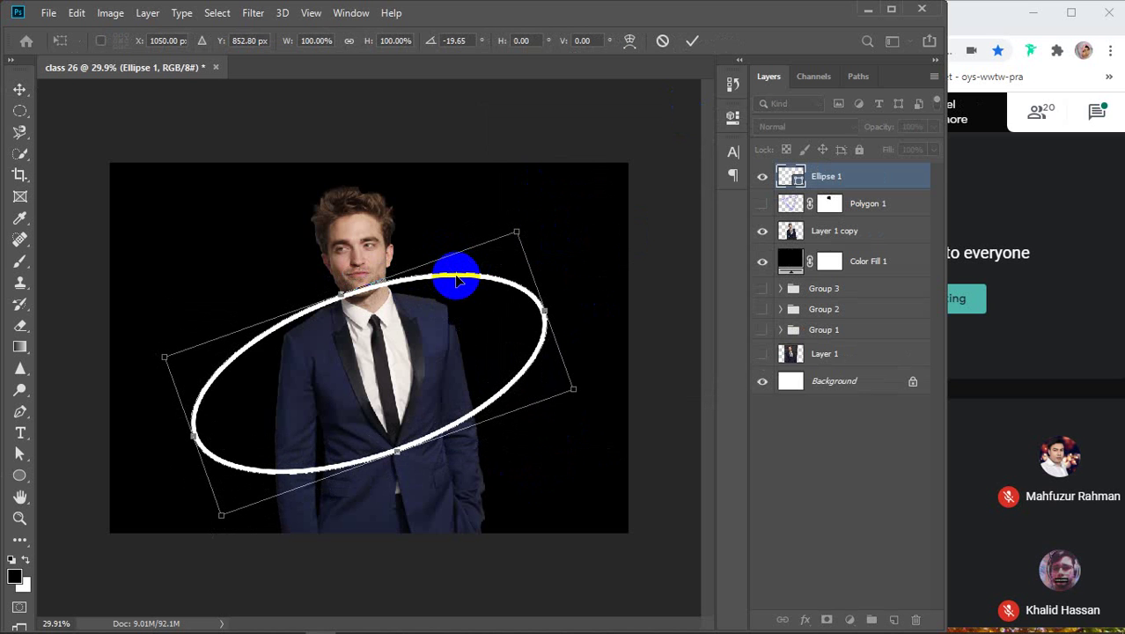
pyautogui.moveTo(457, 280); pyautogui.dragTo(464, 298)
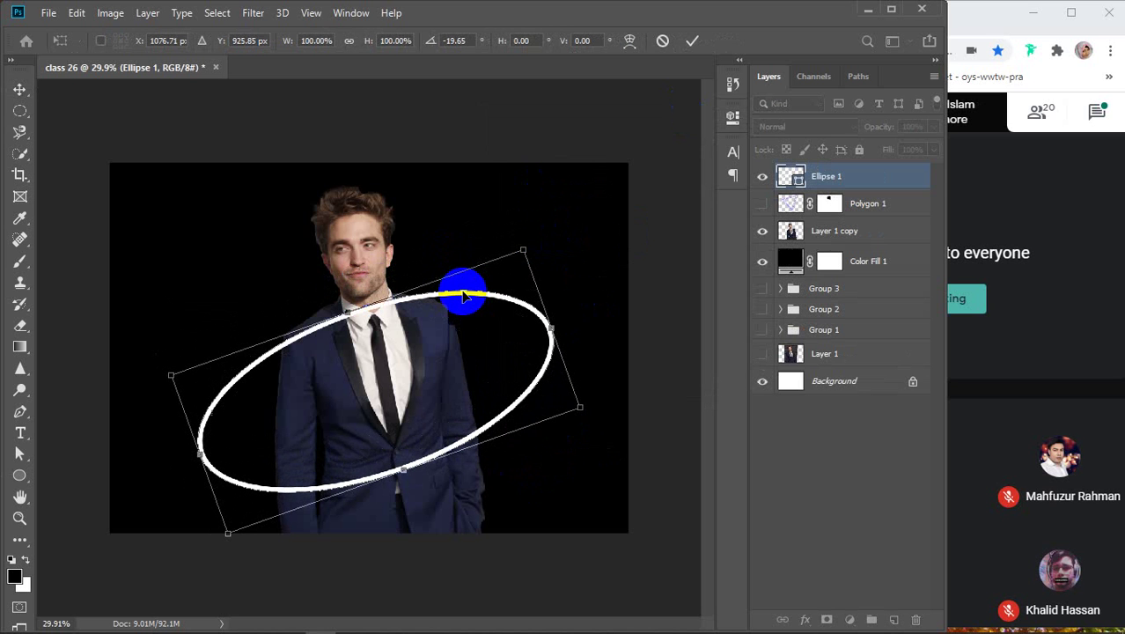
pyautogui.click(895, 181)
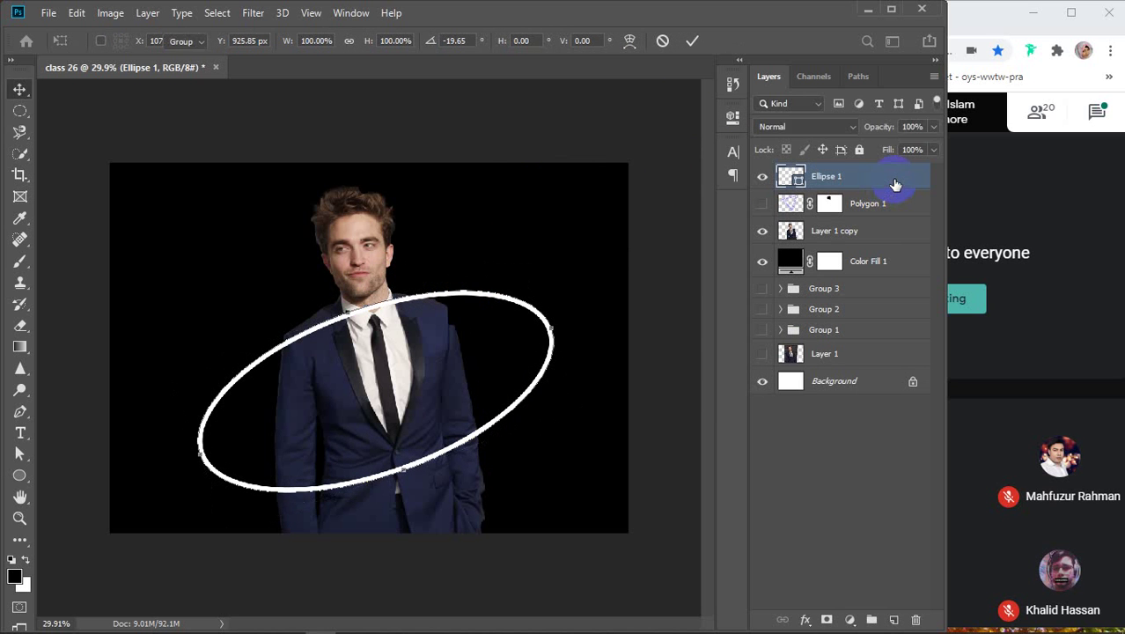
# Step: Add an Outer Glow effect to the Ellipse 1 layer and set the glow's opacity to 50%
pyautogui.doubleClick(894, 180)
pyautogui.moveTo(686, 77); pyautogui.dragTo(828, 68)
pyautogui.click(641, 360)
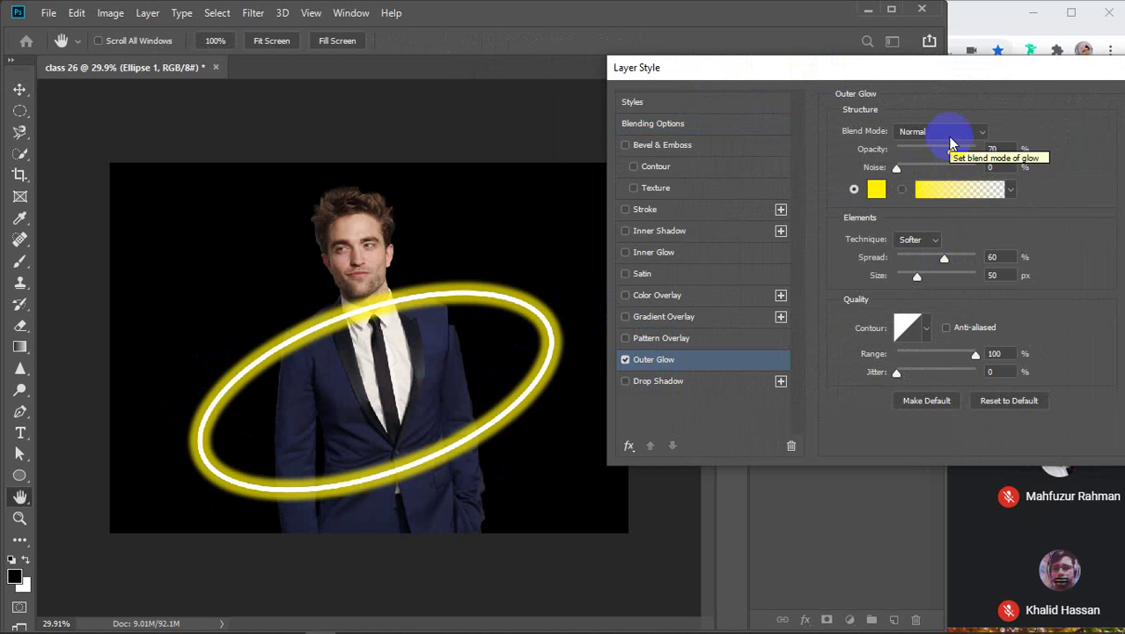
pyautogui.moveTo(953, 155)
pyautogui.mouseDown()
pyautogui.moveTo(1004, 151)
pyautogui.moveTo(942, 159)
pyautogui.mouseUp()
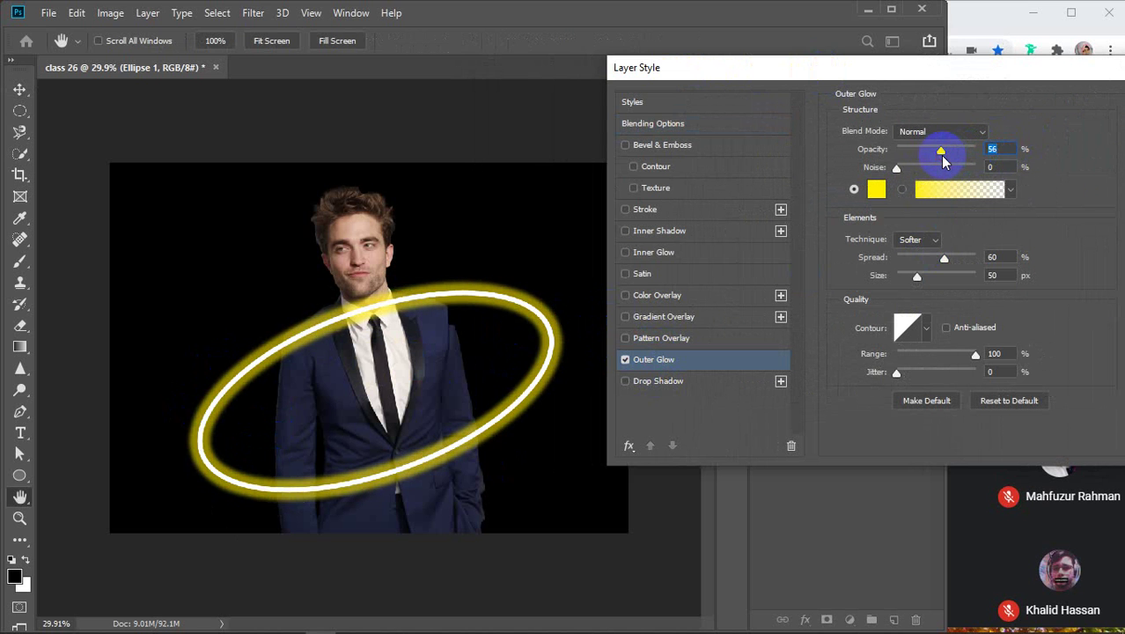
pyautogui.scroll(-5, 1008, 150)
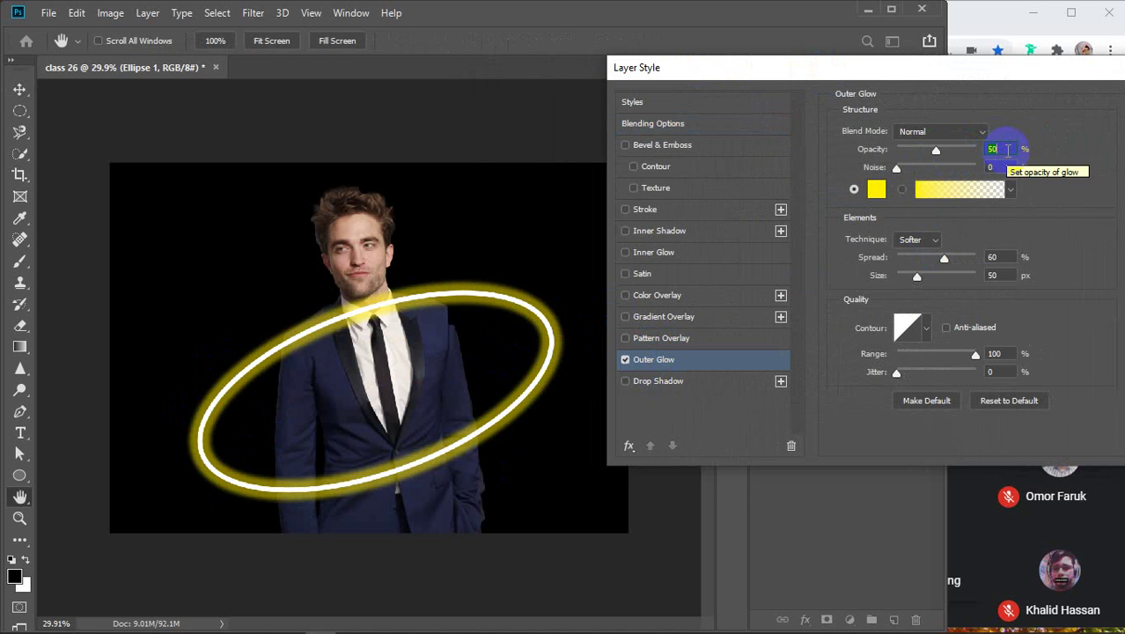
# Step: Set the ellipse's Outer Glow color to the blue #3e36d5
pyautogui.click(876, 188)
pyautogui.click(905, 241)
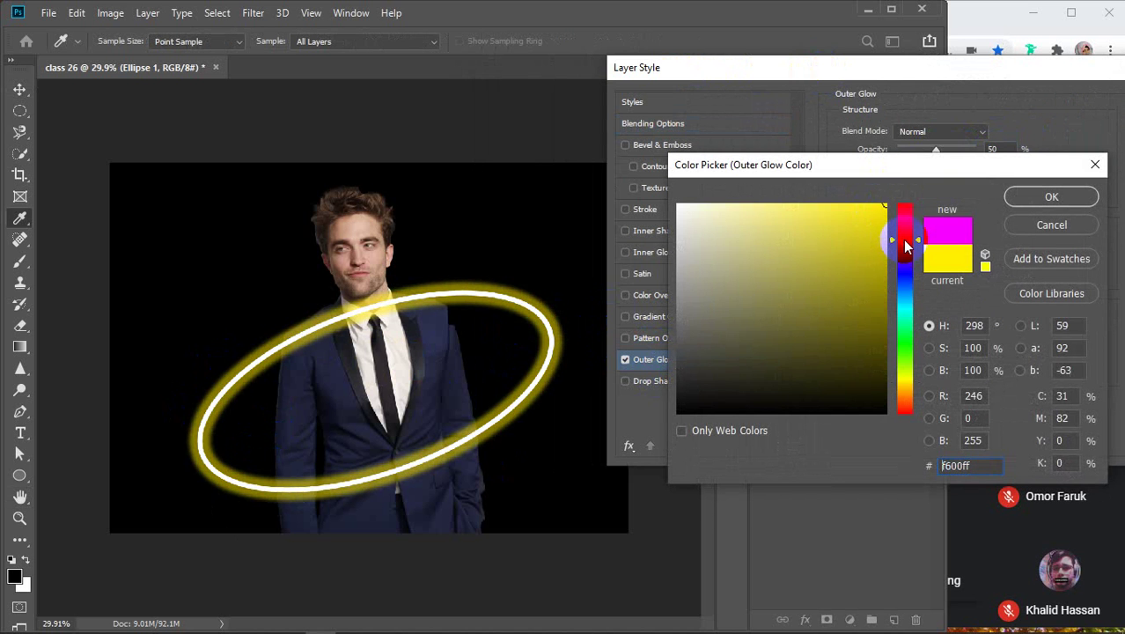
pyautogui.moveTo(902, 239); pyautogui.dragTo(903, 279)
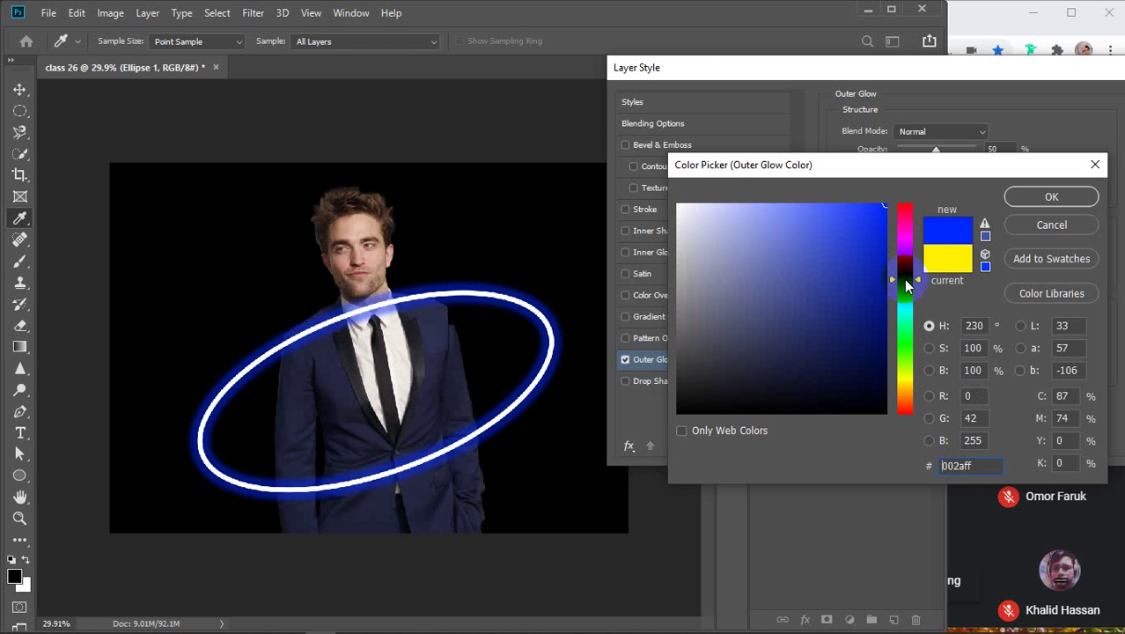
pyautogui.click(754, 211)
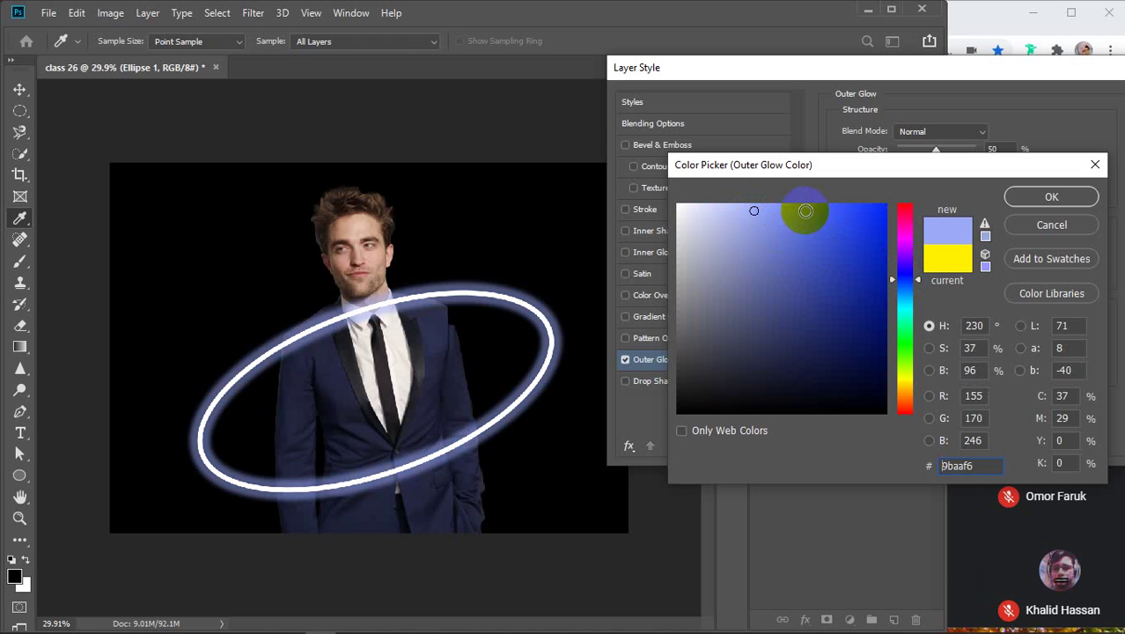
pyautogui.click(833, 237)
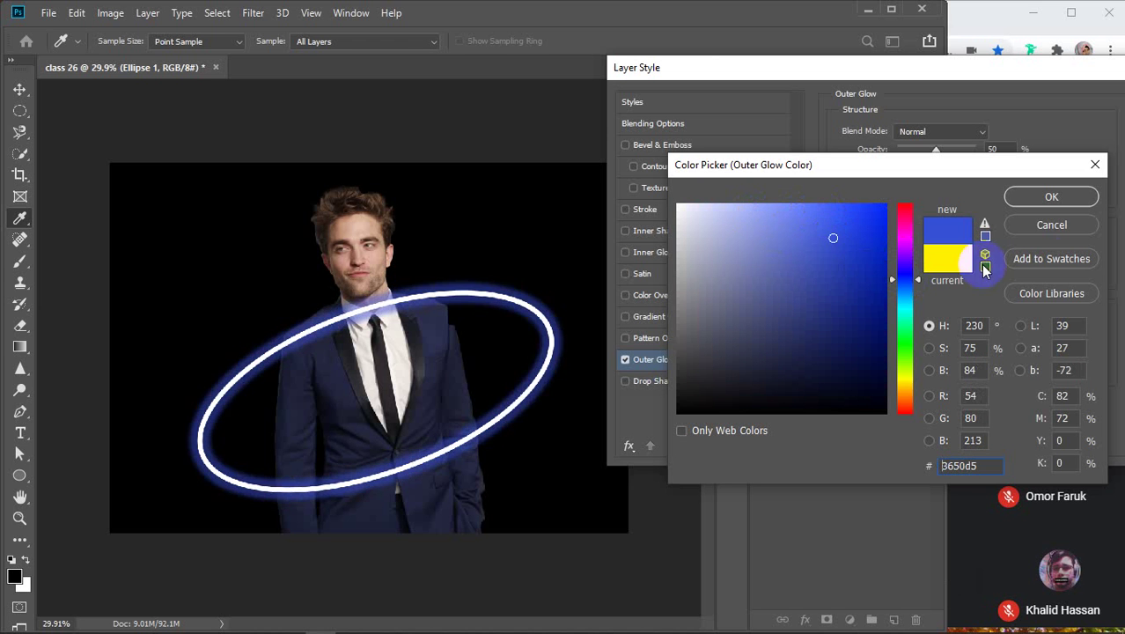
pyautogui.click(904, 271)
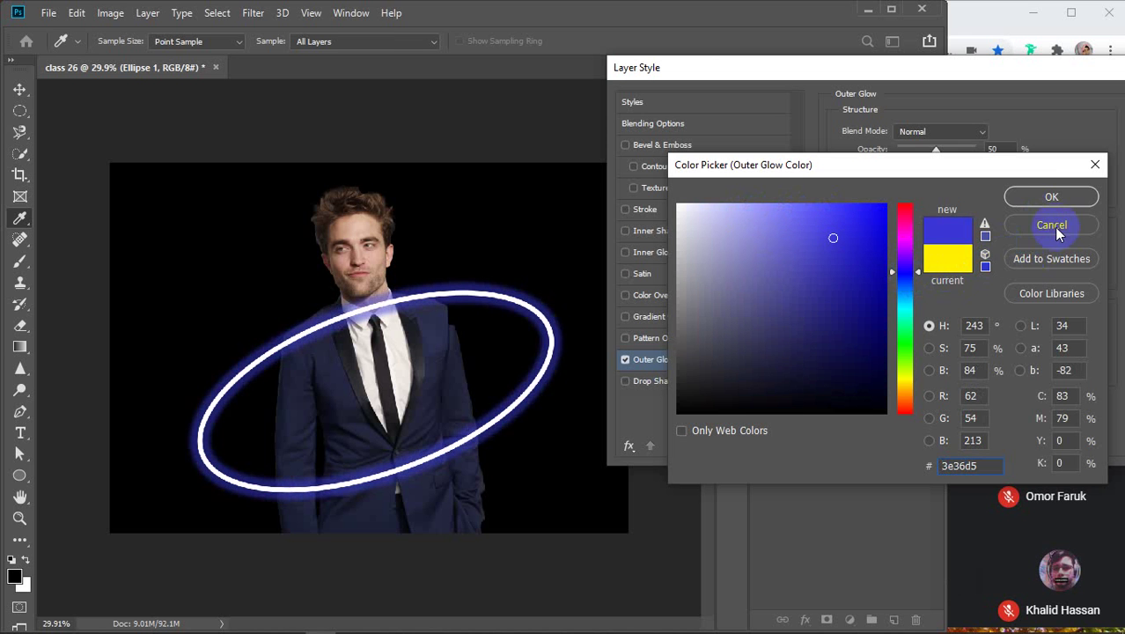
pyautogui.click(1050, 196)
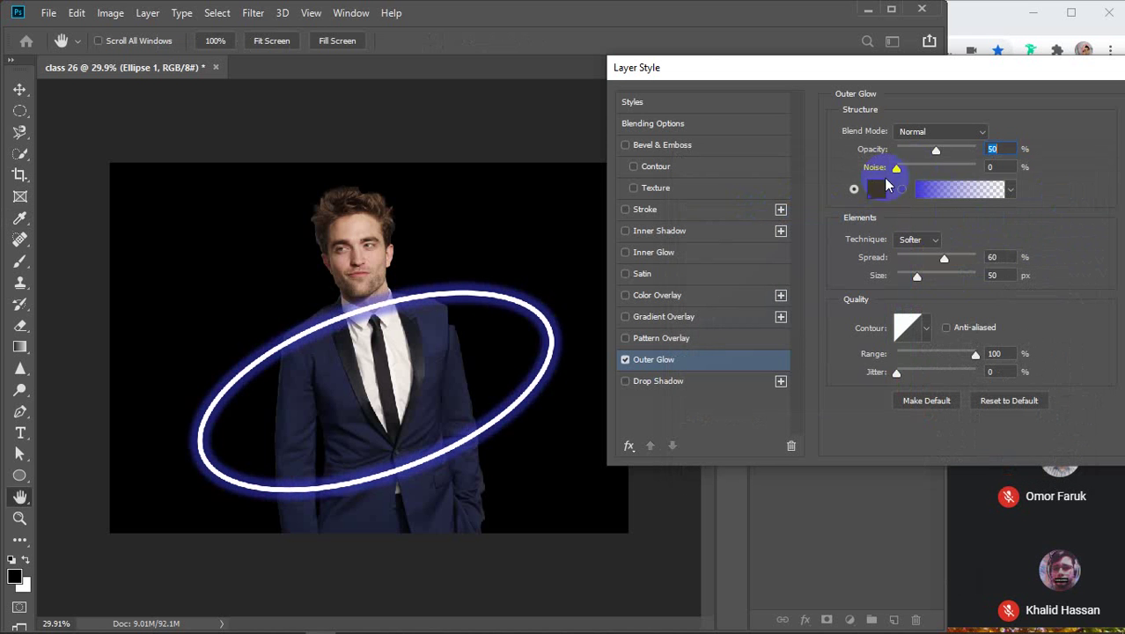
pyautogui.click(962, 190)
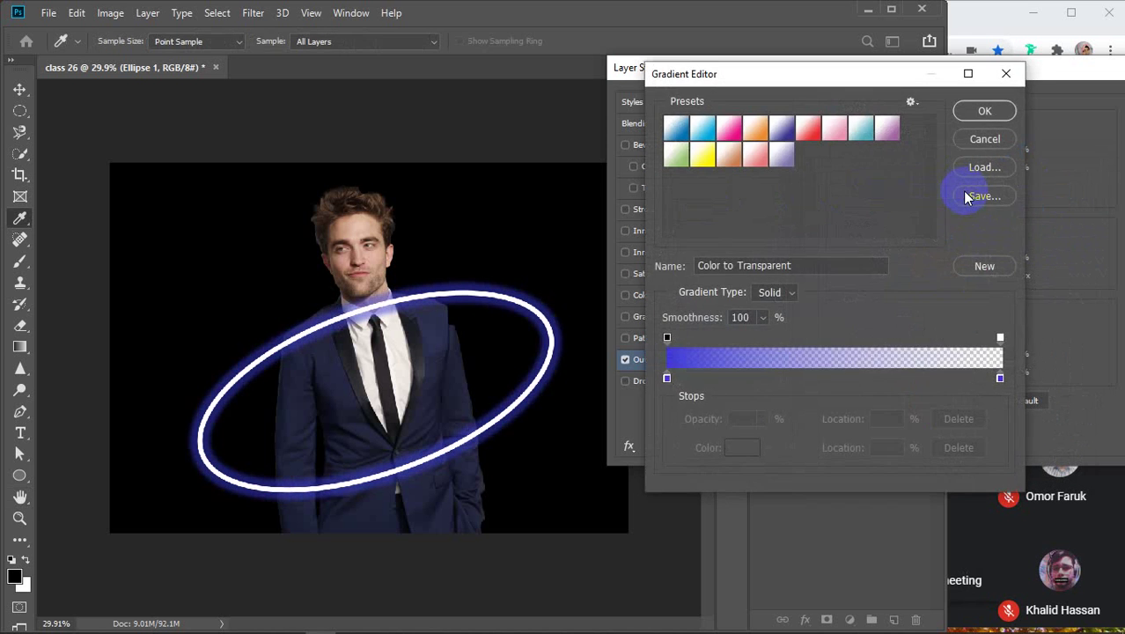
pyautogui.click(782, 131)
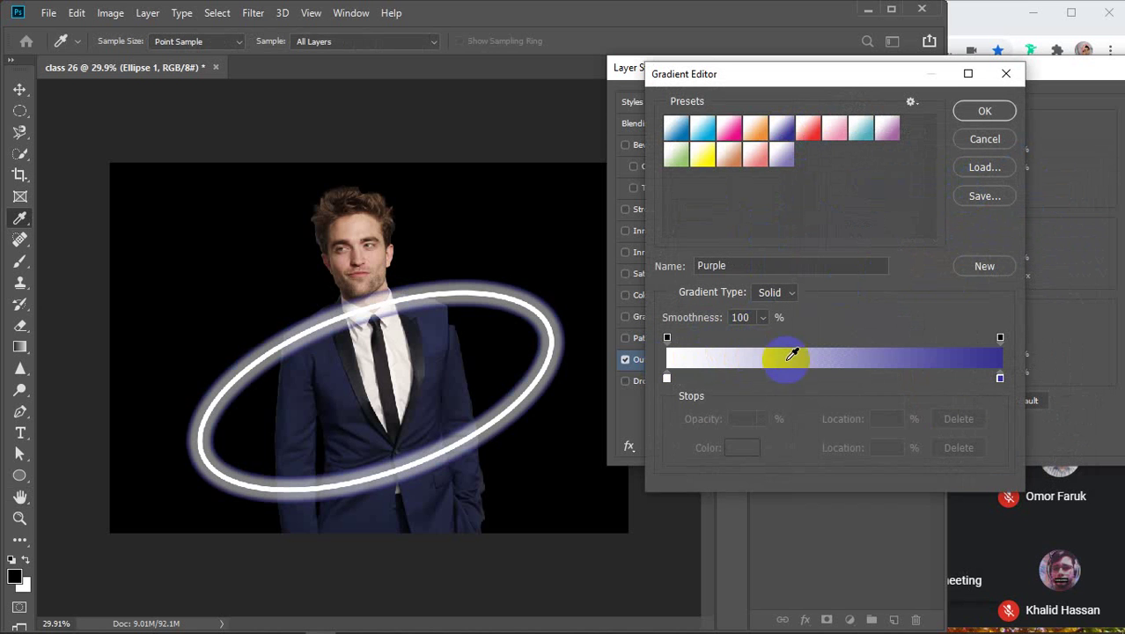
pyautogui.click(985, 141)
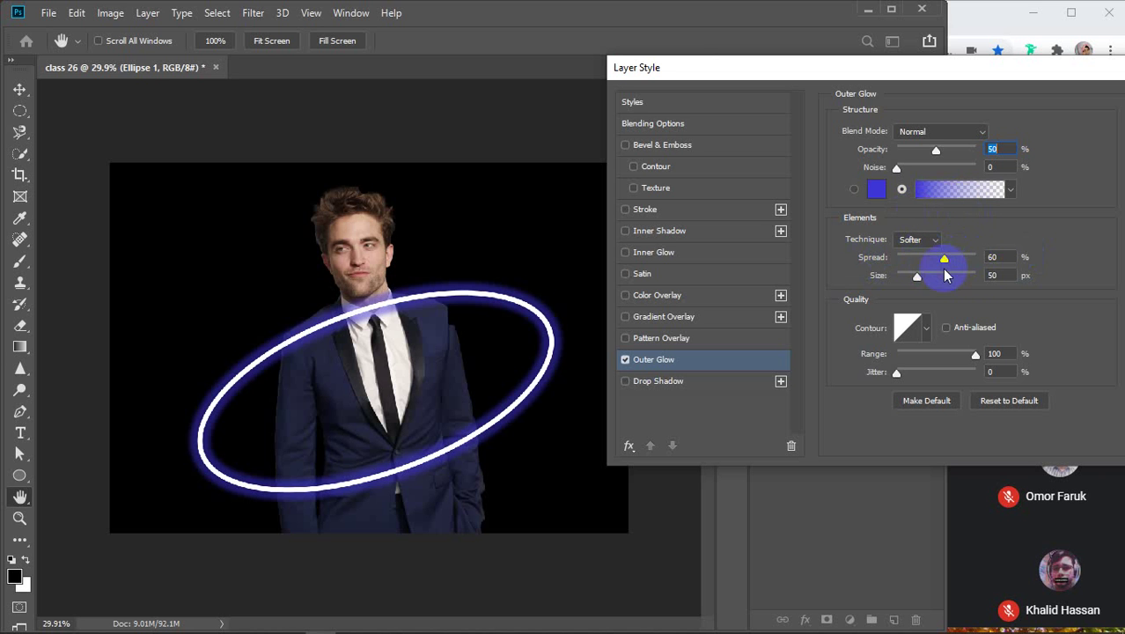
# Step: Set the Outer Glow's spread to 70% and size to 50 px, and apply the layer style
pyautogui.moveTo(945, 261); pyautogui.dragTo(948, 269)
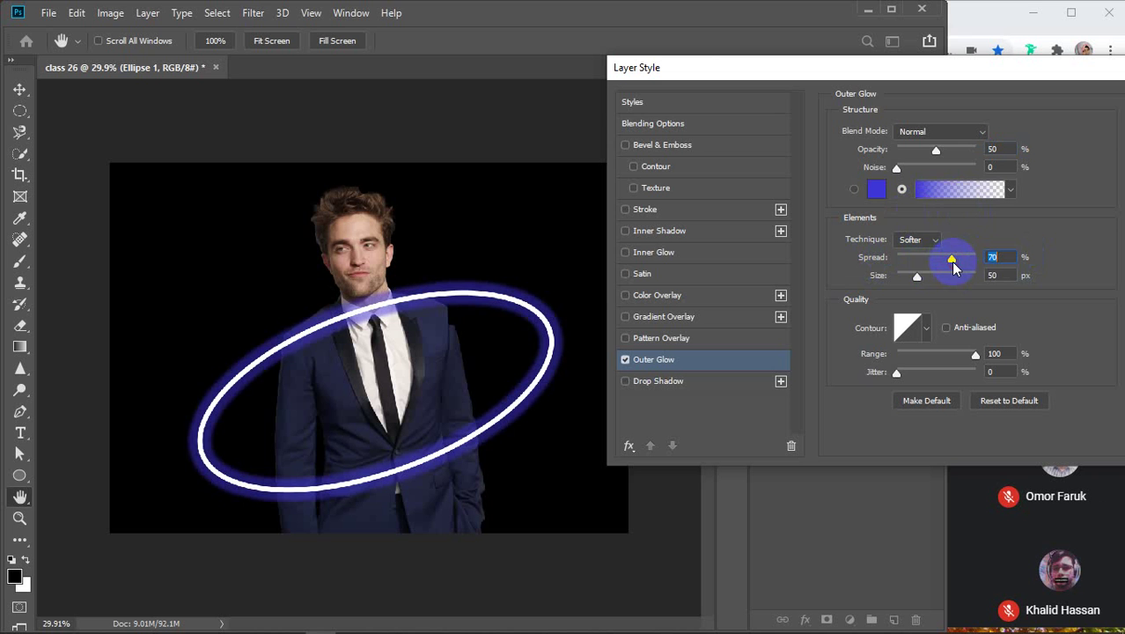
pyautogui.moveTo(917, 275)
pyautogui.mouseDown()
pyautogui.moveTo(935, 279)
pyautogui.moveTo(918, 281)
pyautogui.mouseUp()
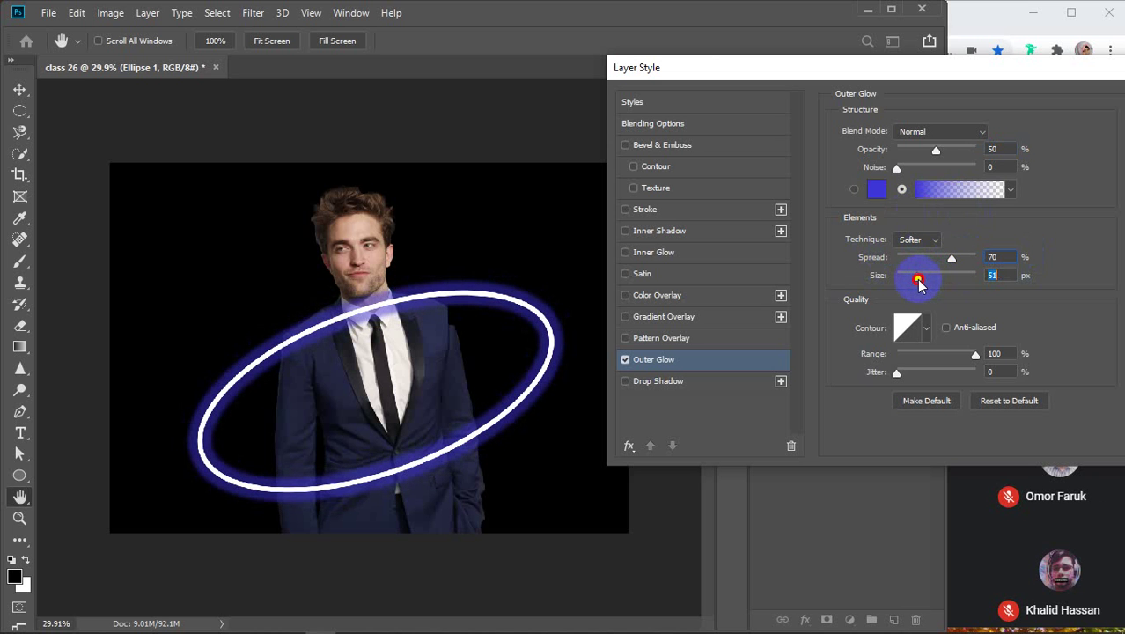
pyautogui.click(998, 275)
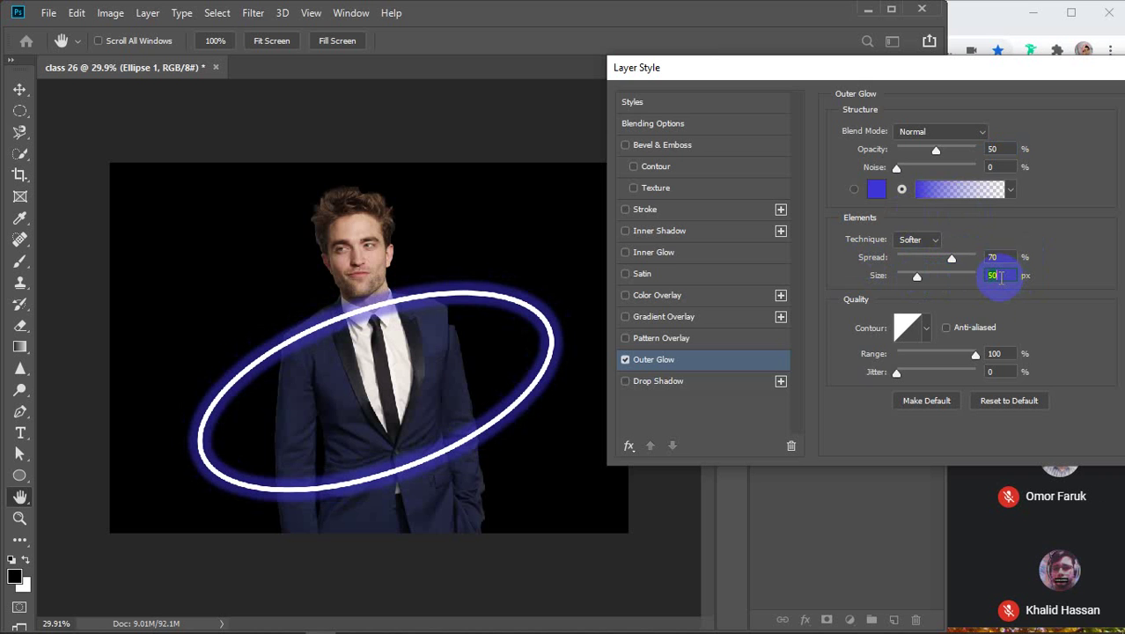
pyautogui.moveTo(1097, 63); pyautogui.dragTo(934, 76)
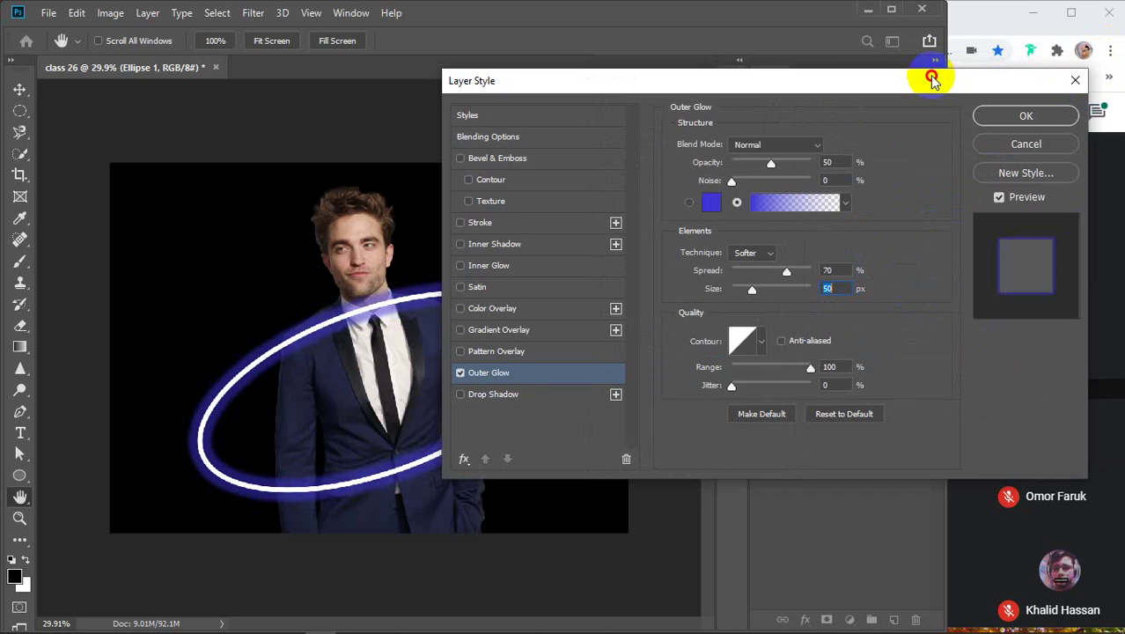
pyautogui.click(1012, 124)
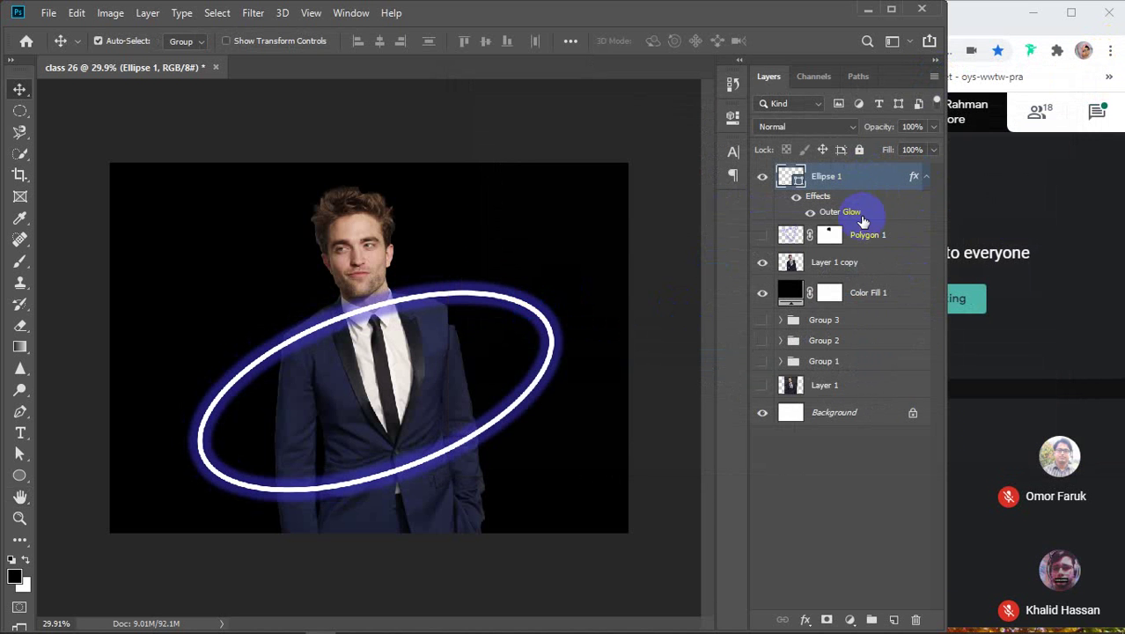
# Step: Add a layer mask to the Ellipse 1 layer and enlarge the soft black brush to 80 px
pyautogui.click(826, 620)
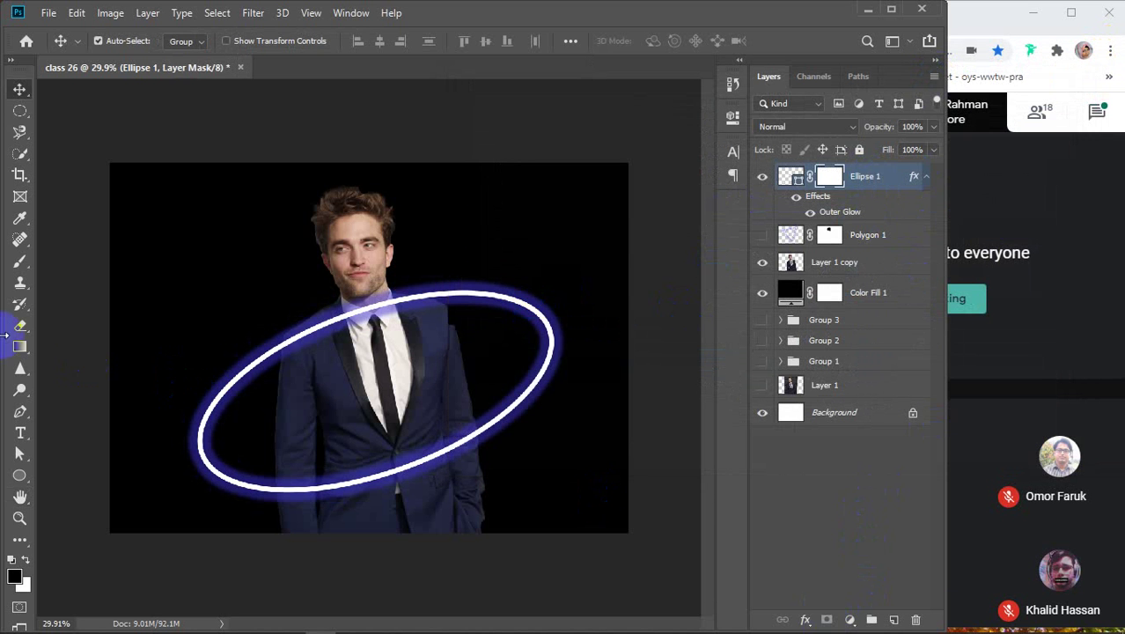
pyautogui.moveTo(19, 260); pyautogui.dragTo(133, 315)
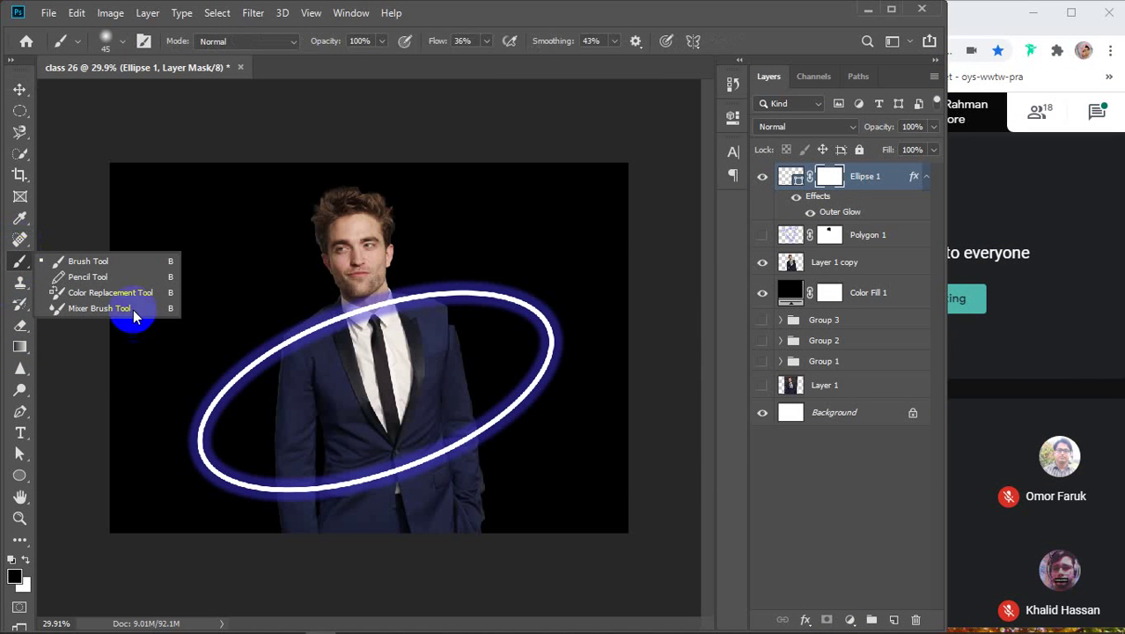
pyautogui.press(']')
pyautogui.press(']')
pyautogui.press(']')
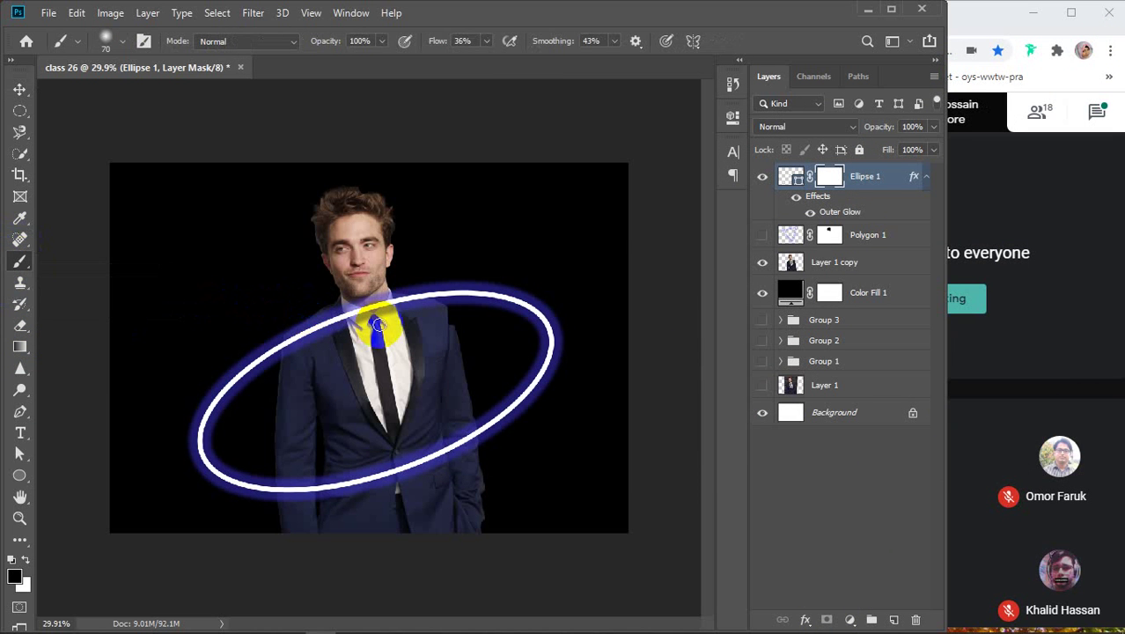
# Step: Try masking out the ring where it crosses the man's shoulder, and undo the brush stroke
pyautogui.scroll(4, 378, 326)
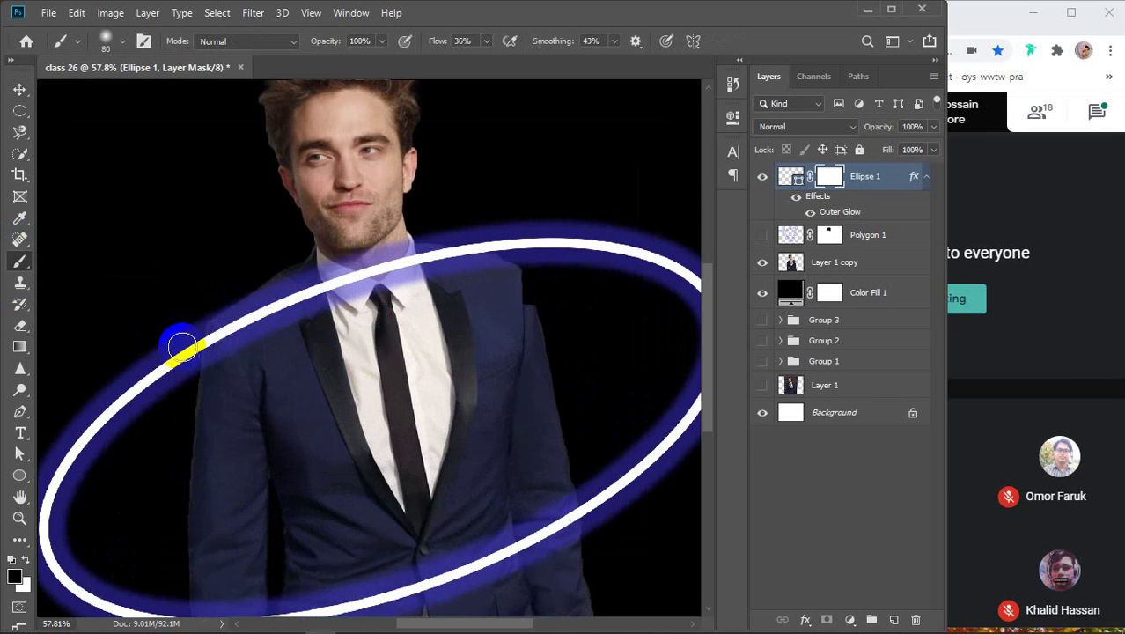
pyautogui.moveTo(250, 294)
pyautogui.mouseDown()
pyautogui.moveTo(238, 403)
pyautogui.moveTo(257, 304)
pyautogui.mouseUp()
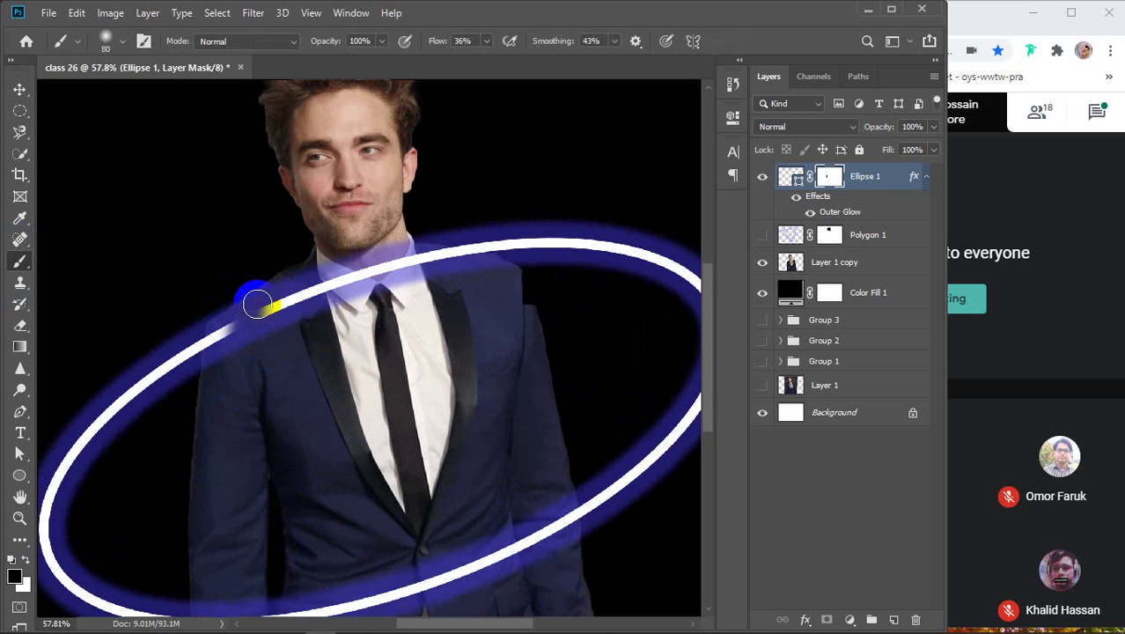
pyautogui.hotkey('ctrl', 'z')
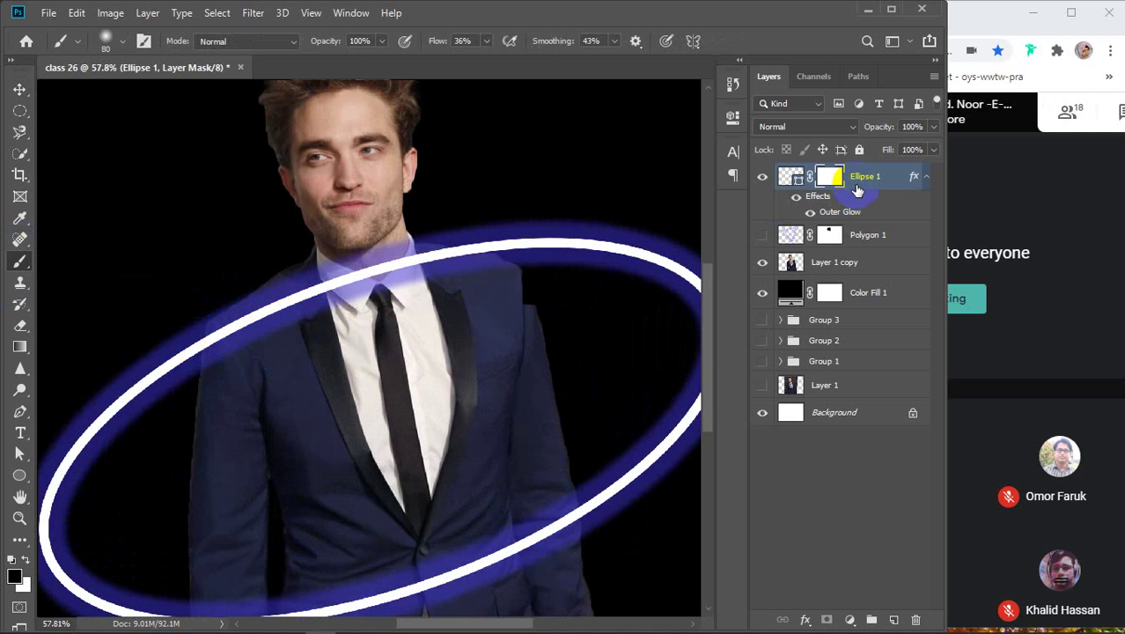